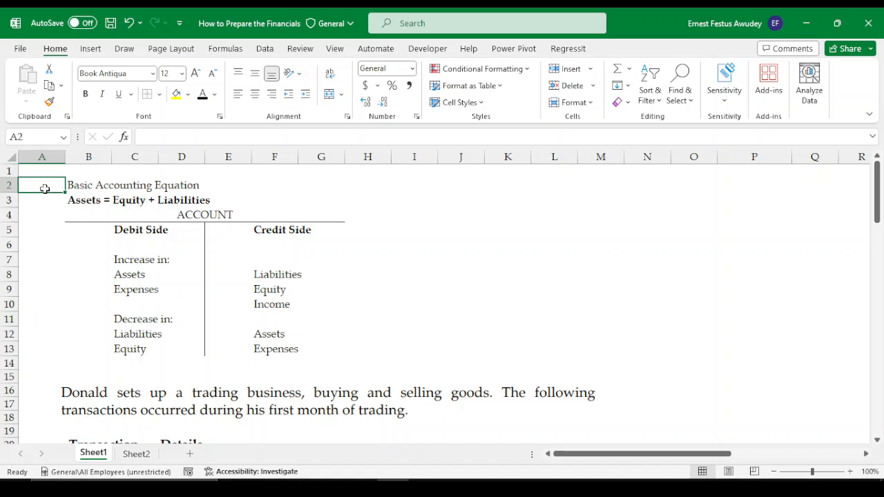
Review Sheet1 from the basic accounting equation through the trading business's twelve numbered transactions and the Required section.
{"action": "left_click", "coordinate": [53, 171]}
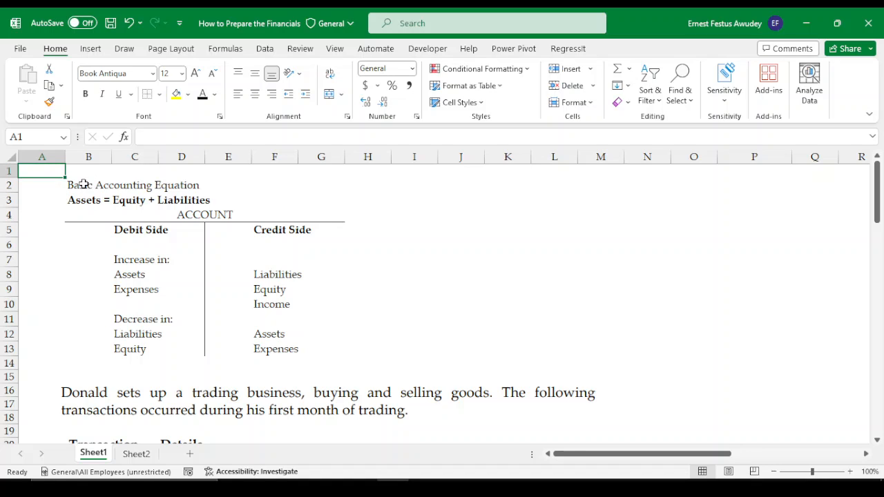
{"action": "left_click", "coordinate": [83, 184]}
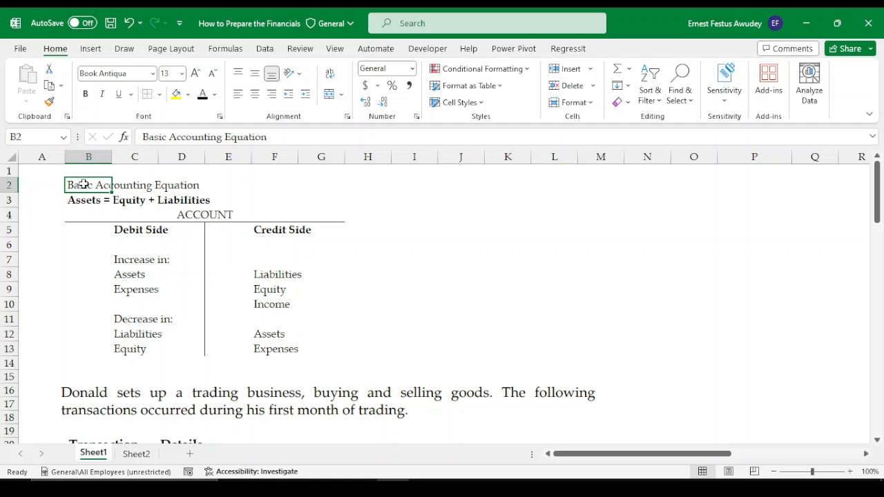
{"action": "scroll", "coordinate": [187, 265], "scroll_direction": "down", "scroll_amount": 2}
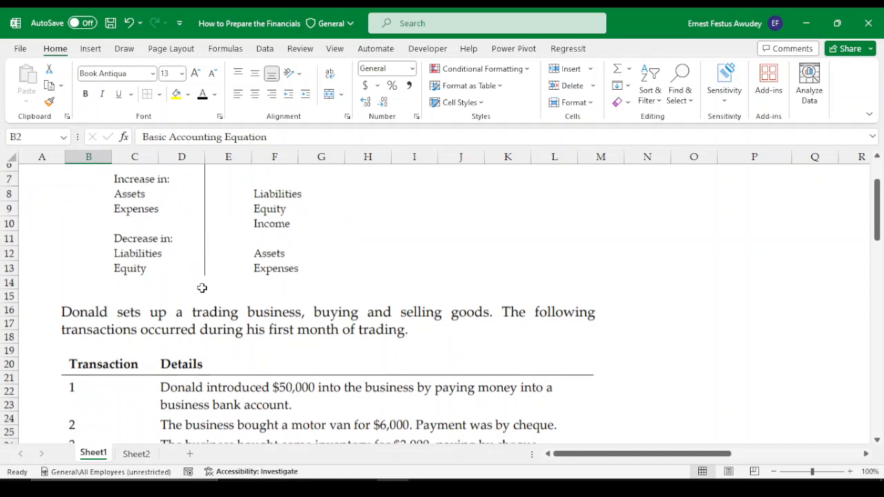
{"action": "scroll", "coordinate": [202, 287], "scroll_direction": "down", "scroll_amount": 6}
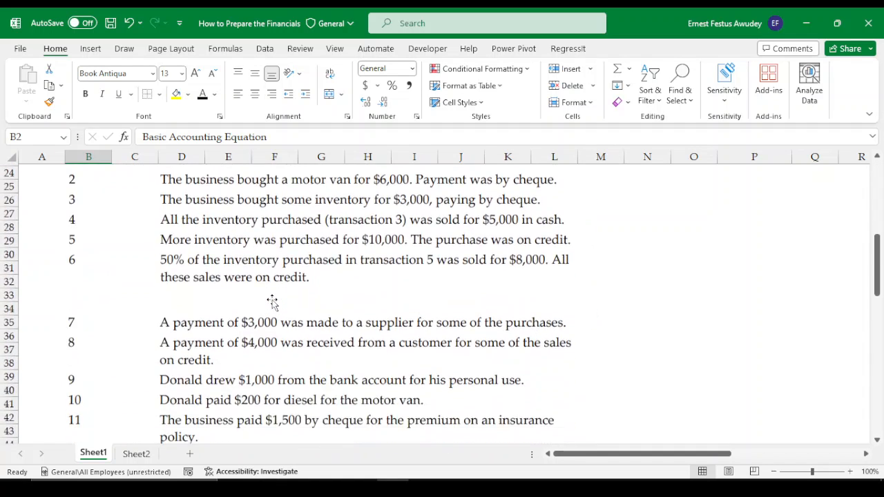
{"action": "scroll", "coordinate": [272, 302], "scroll_direction": "down", "scroll_amount": 4}
{"action": "scroll", "coordinate": [272, 302], "scroll_direction": "up", "scroll_amount": 2}
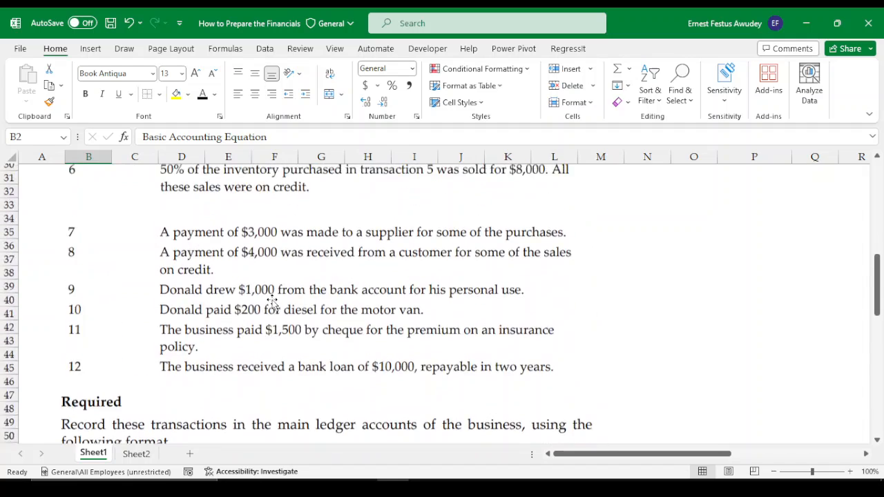
{"action": "scroll", "coordinate": [273, 302], "scroll_direction": "up", "scroll_amount": 9}
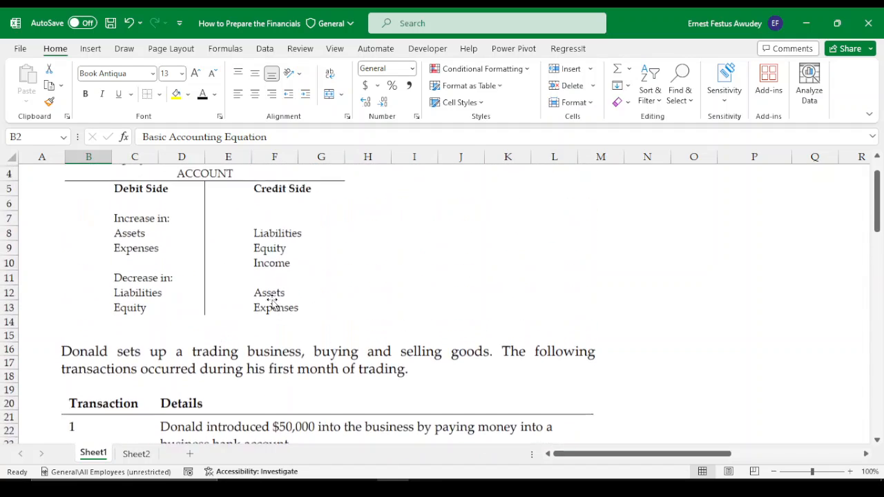
{"action": "scroll", "coordinate": [272, 302], "scroll_direction": "up", "scroll_amount": 1}
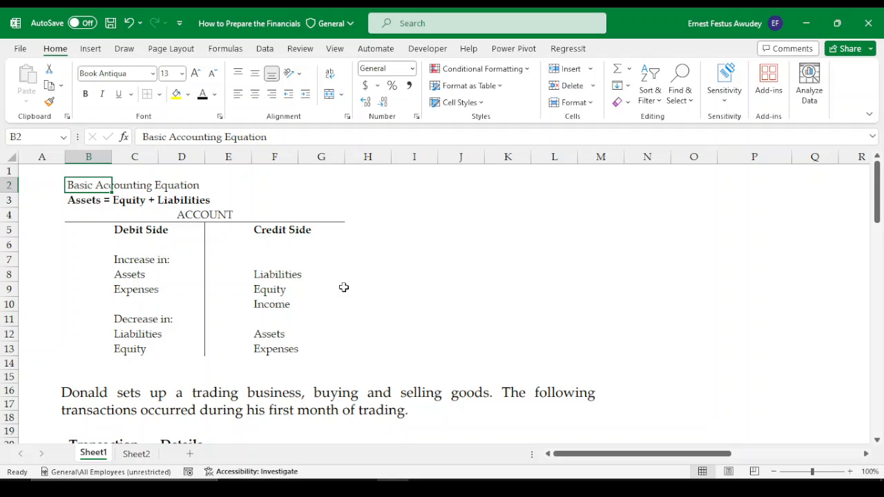
Examine the Basic Accounting Equation heading in row 2 and the full equation in row 3.
{"action": "left_click", "coordinate": [141, 273]}
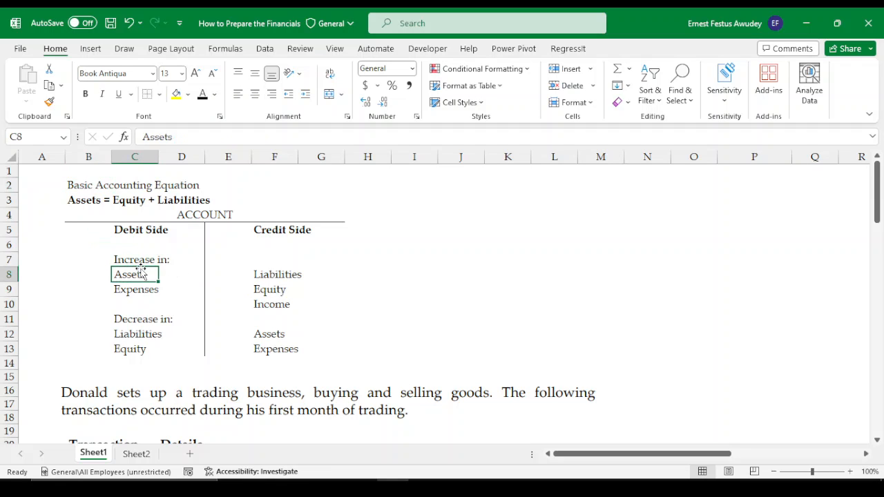
{"action": "left_click", "coordinate": [74, 201]}
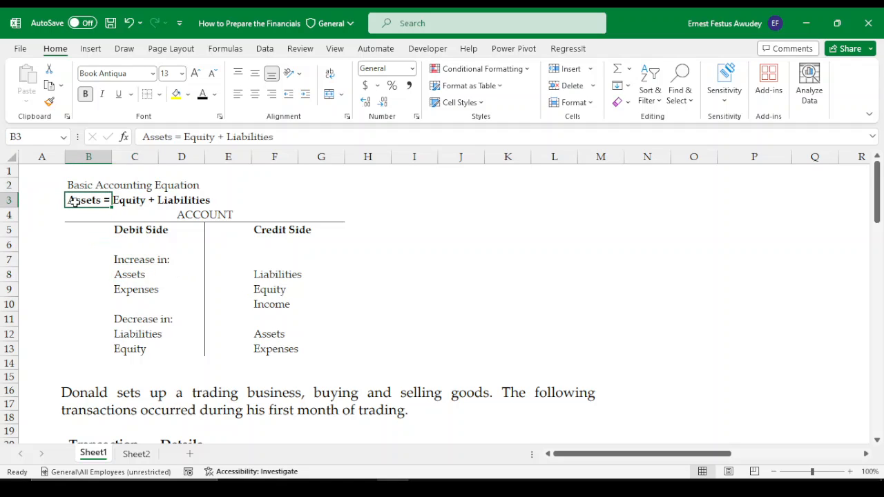
{"action": "left_click", "coordinate": [210, 183]}
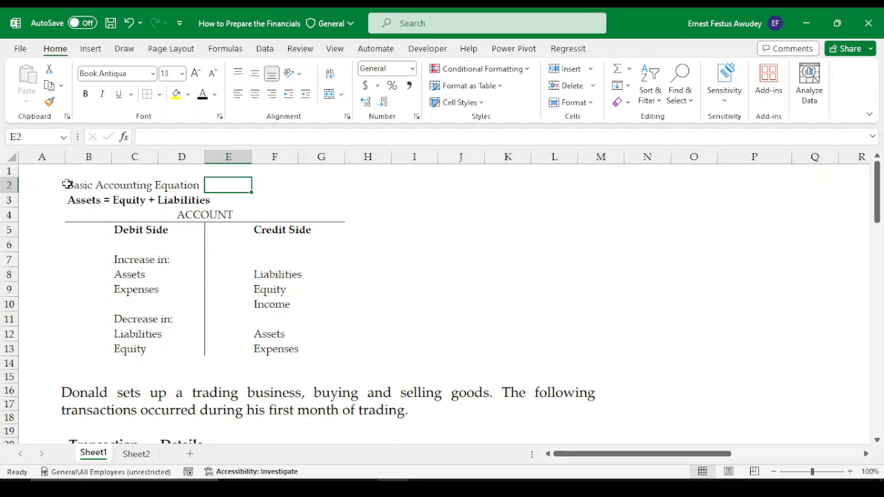
{"action": "left_click", "coordinate": [447, 274]}
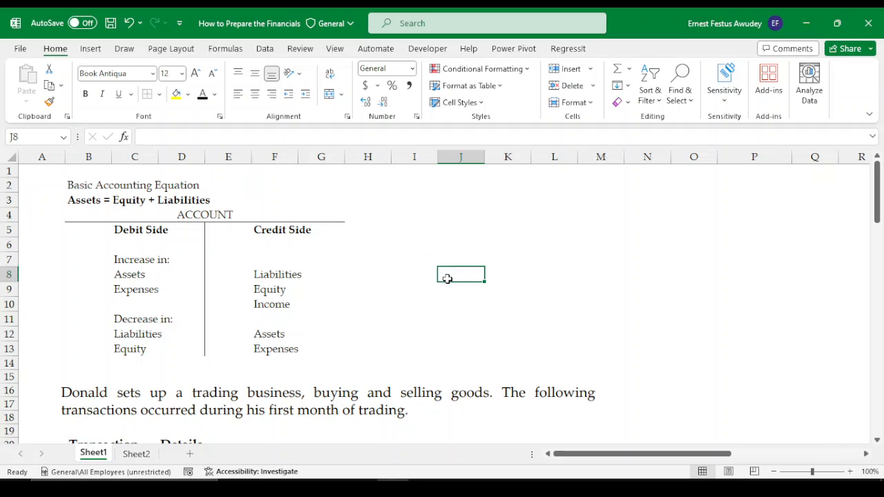
{"action": "left_click", "coordinate": [69, 186]}
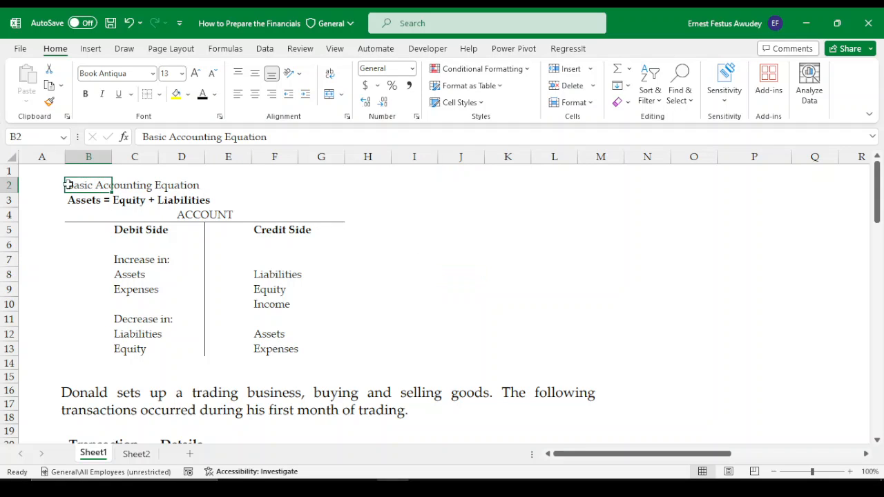
{"action": "left_click_drag", "start_coordinate": [69, 185], "coordinate": [178, 183]}
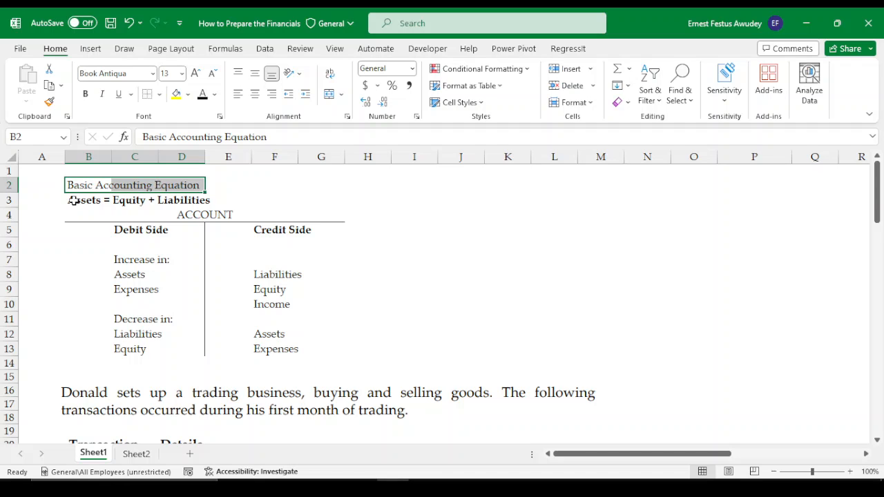
{"action": "left_click_drag", "start_coordinate": [73, 201], "coordinate": [200, 200]}
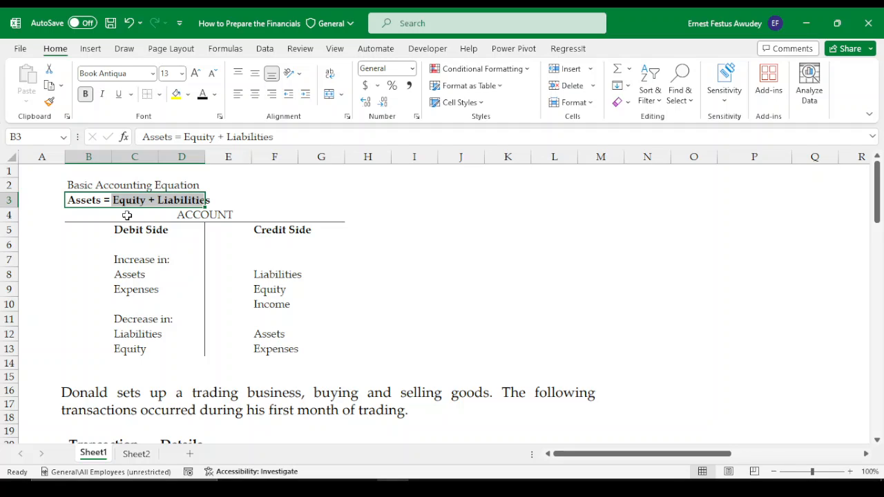
Examine the Assets, Equity and Liabilities terms of the equation in row 3 individually and as a whole.
{"action": "left_click", "coordinate": [87, 199]}
{"action": "left_click", "coordinate": [131, 200]}
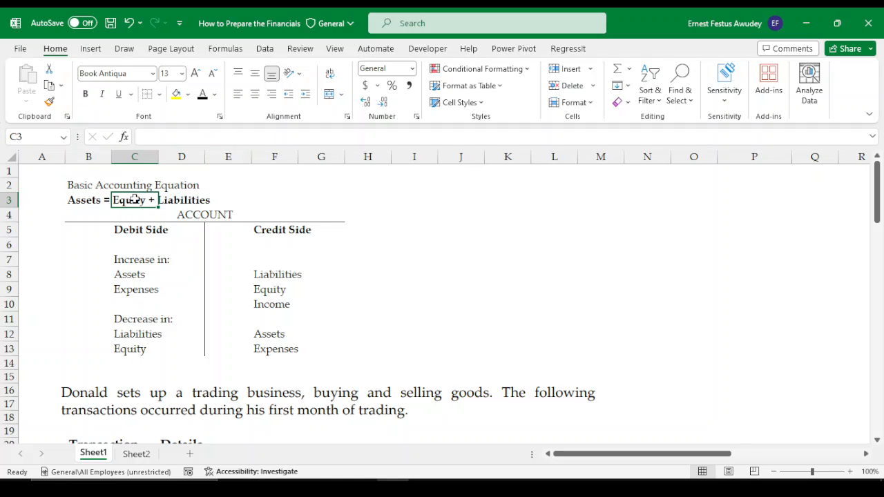
{"action": "left_click", "coordinate": [179, 200]}
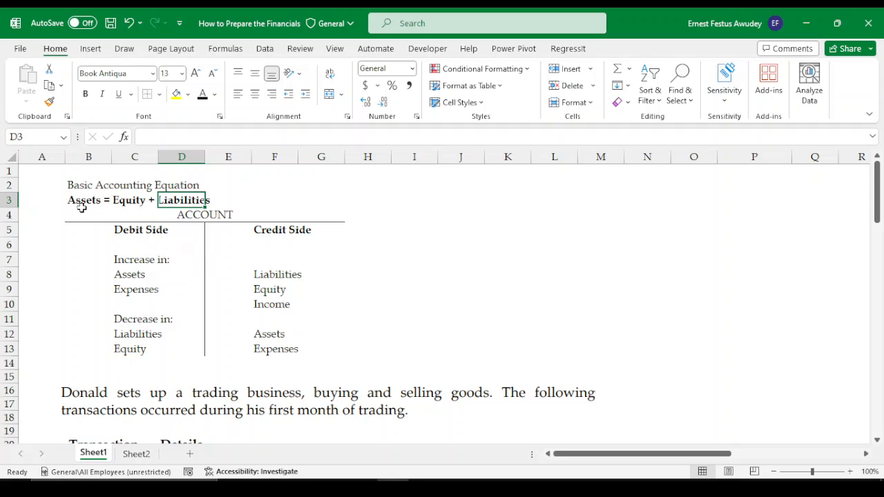
{"action": "left_click_drag", "start_coordinate": [84, 201], "coordinate": [181, 200]}
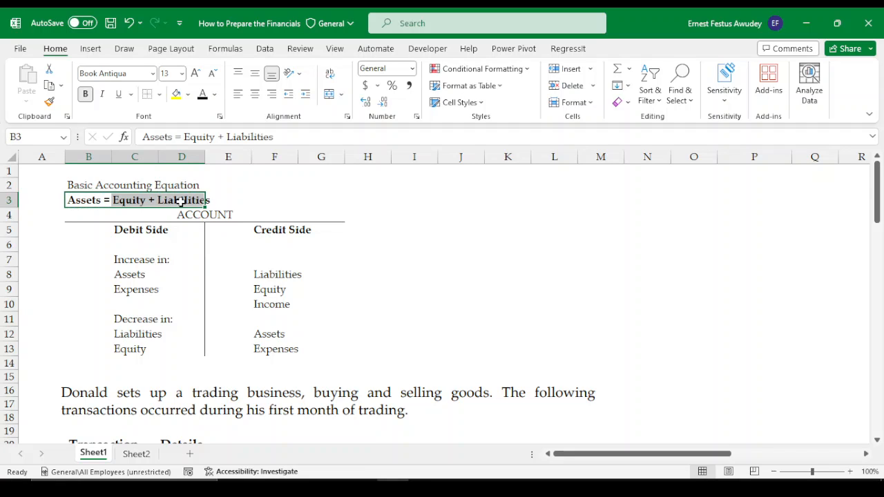
{"action": "left_click", "coordinate": [305, 210]}
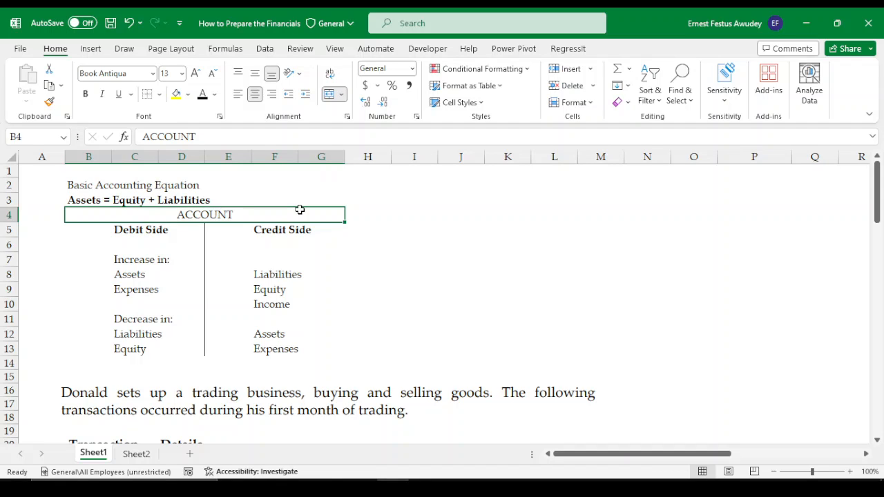
{"action": "left_click", "coordinate": [73, 200]}
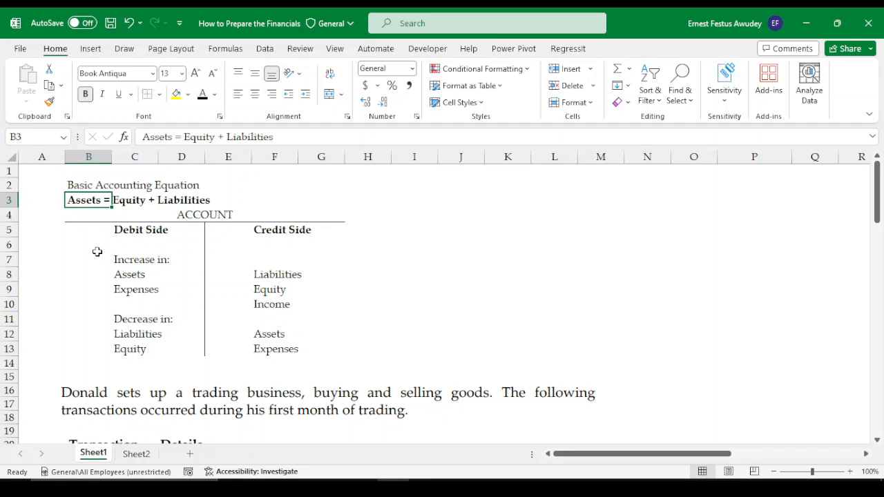
{"action": "left_click", "coordinate": [123, 200]}
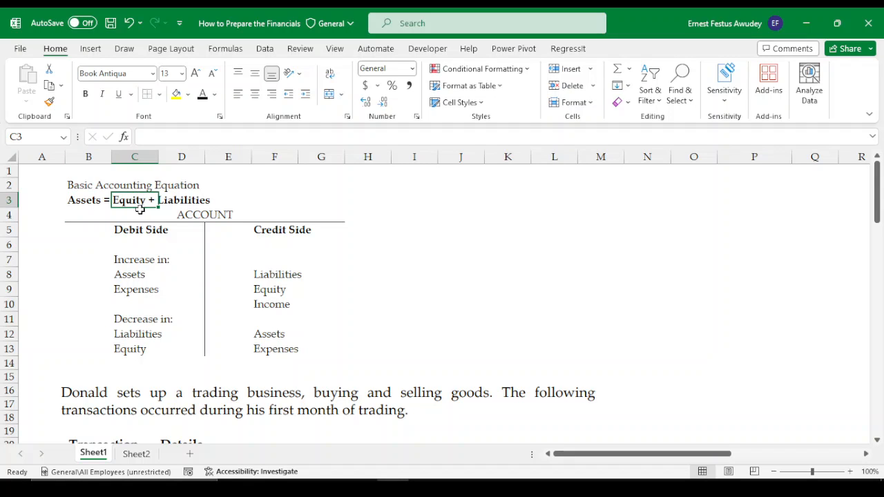
{"action": "left_click", "coordinate": [171, 200]}
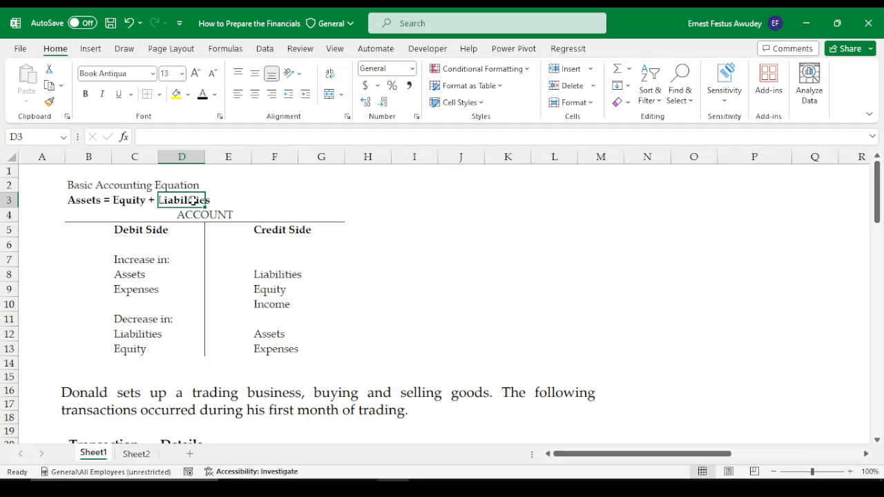
{"action": "left_click", "coordinate": [121, 203]}
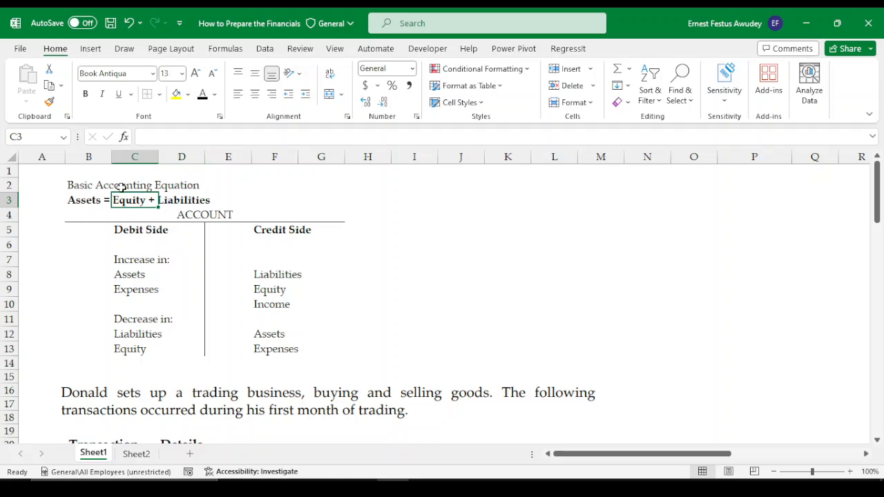
{"action": "left_click", "coordinate": [312, 200]}
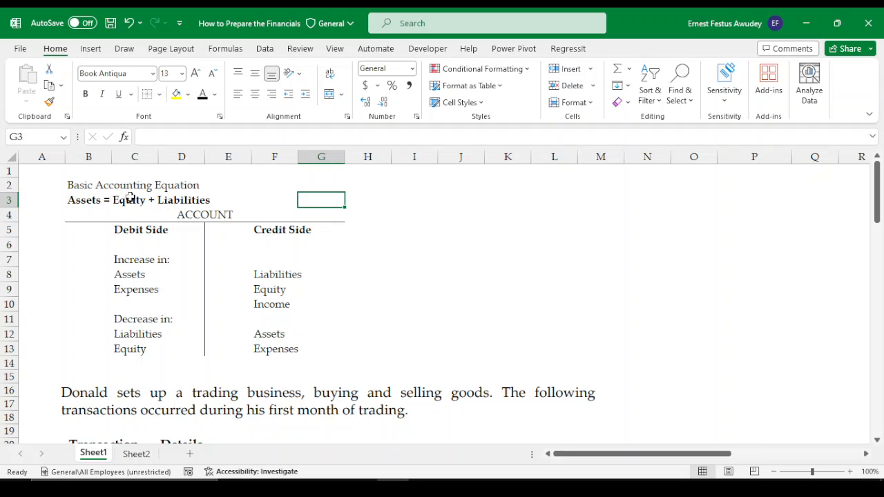
{"action": "left_click_drag", "start_coordinate": [80, 182], "coordinate": [210, 203]}
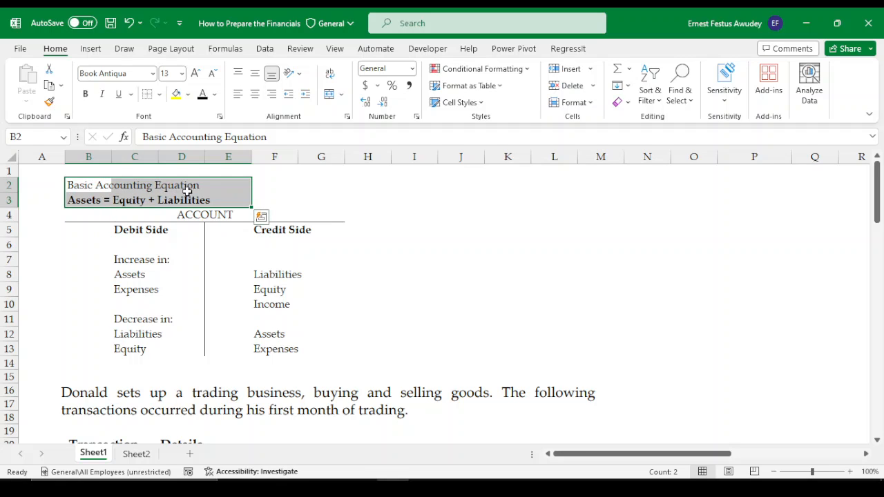
{"action": "left_click", "coordinate": [302, 202]}
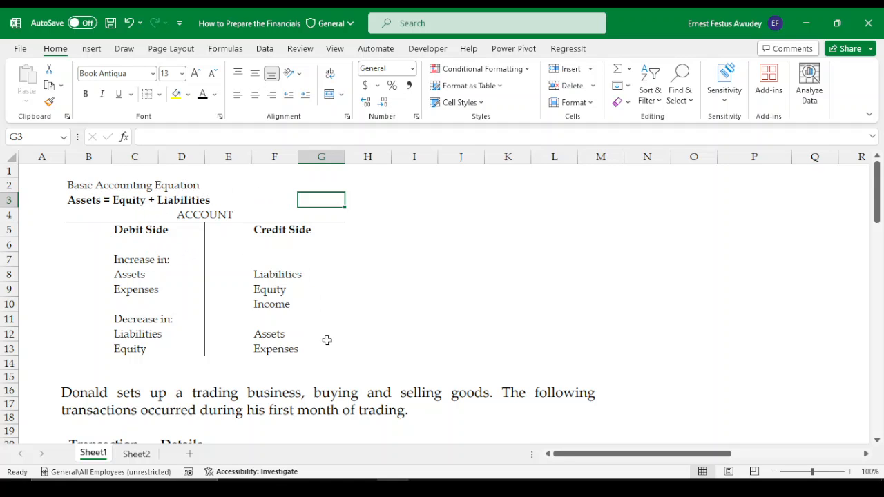
Skim the list of the business's first-month transactions below the account template.
{"action": "scroll", "coordinate": [624, 352], "scroll_direction": "down", "scroll_amount": 7}
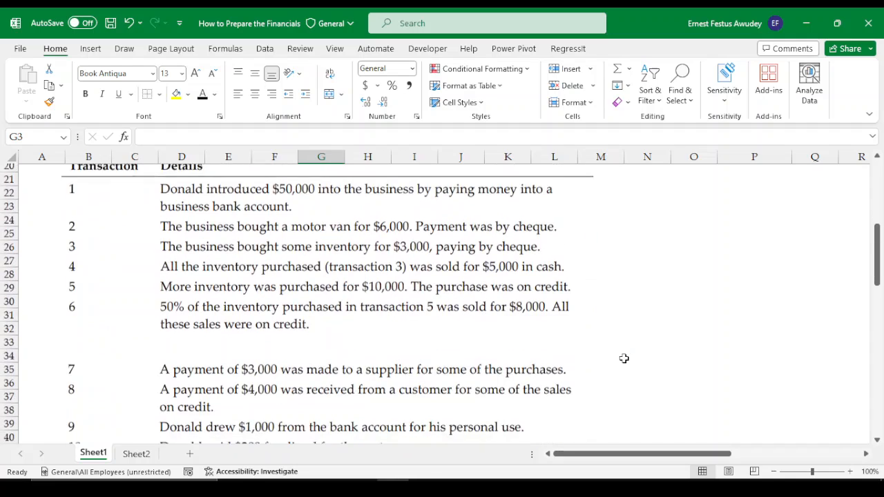
{"action": "scroll", "coordinate": [663, 360], "scroll_direction": "down", "scroll_amount": 2}
{"action": "scroll", "coordinate": [704, 359], "scroll_direction": "up", "scroll_amount": 5}
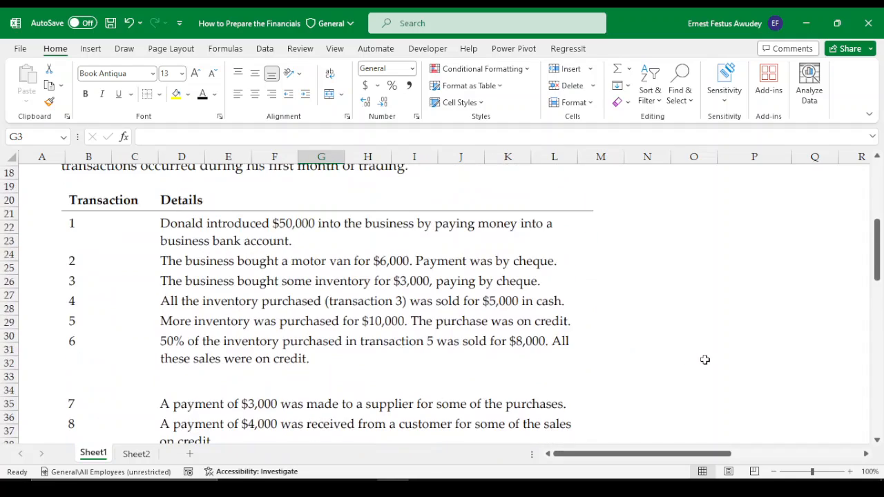
{"action": "scroll", "coordinate": [704, 359], "scroll_direction": "up", "scroll_amount": 3}
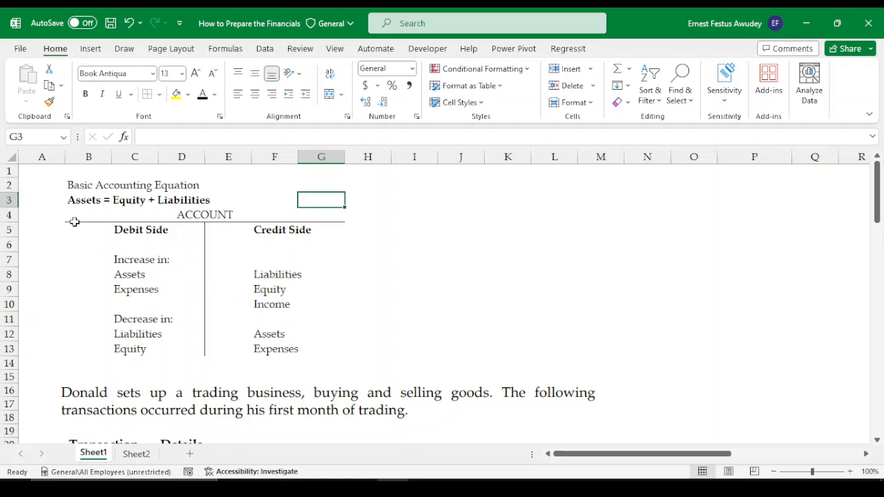
Examine the T-account template in B4:G14, including its ACCOUNT heading and the vertical divider between the debit and credit sides.
{"action": "left_click_drag", "start_coordinate": [73, 221], "coordinate": [208, 364]}
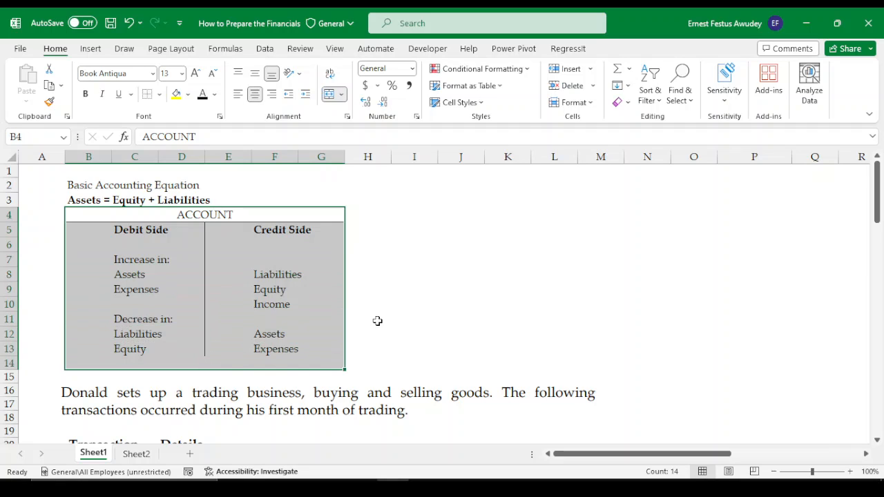
{"action": "left_click", "coordinate": [225, 216]}
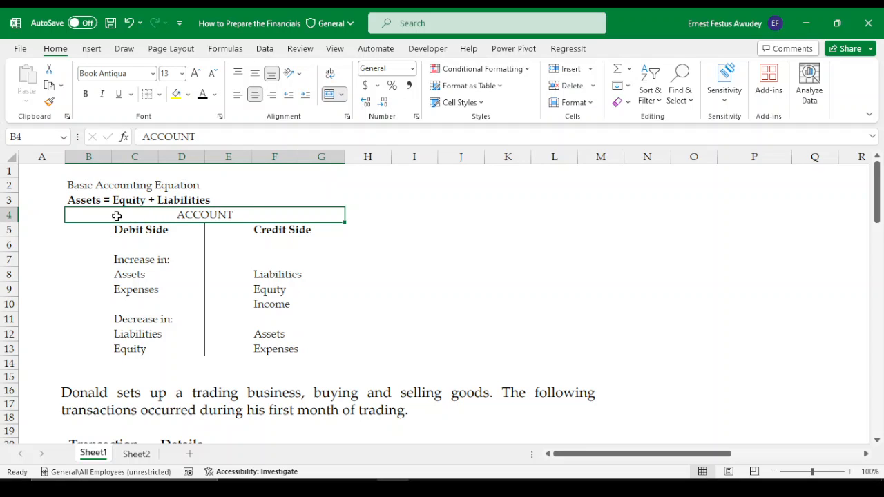
{"action": "left_click", "coordinate": [320, 254]}
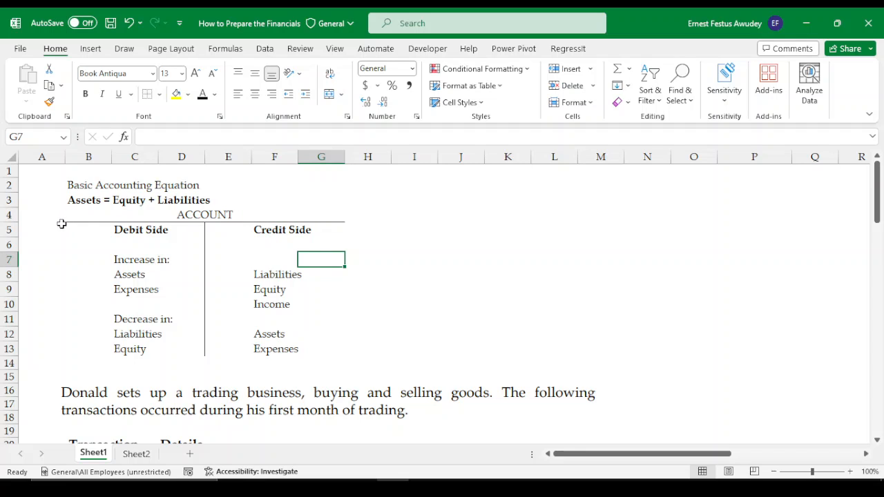
{"action": "left_click", "coordinate": [74, 217]}
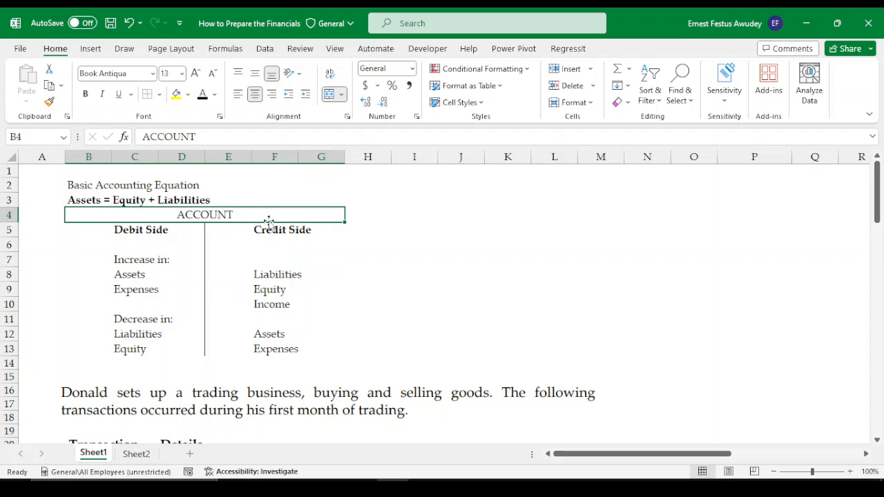
{"action": "left_click", "coordinate": [185, 246]}
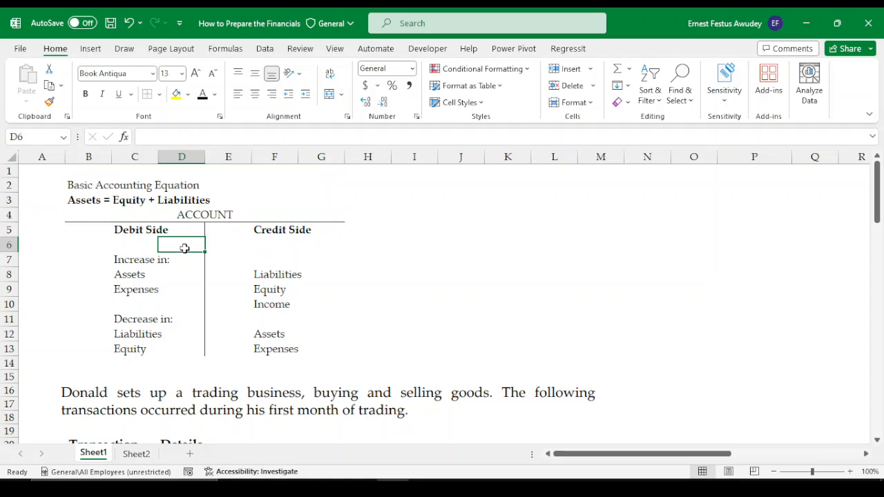
{"action": "left_click_drag", "start_coordinate": [196, 225], "coordinate": [195, 354]}
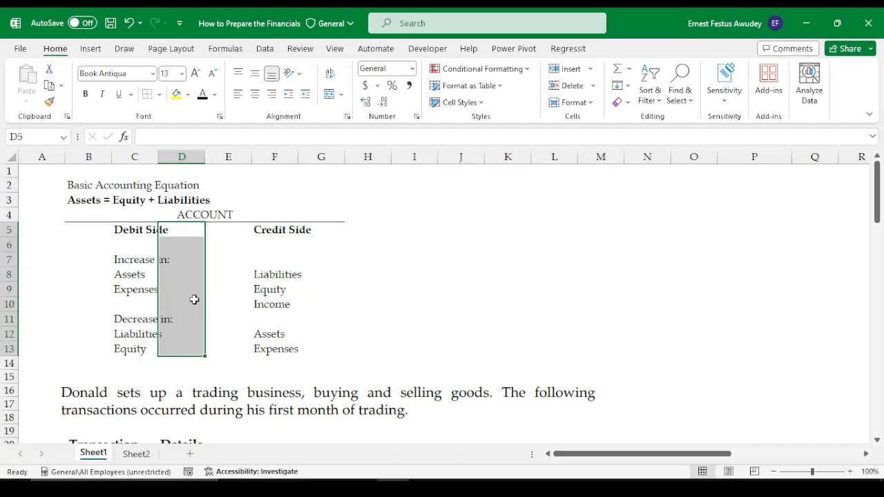
{"action": "left_click", "coordinate": [230, 263]}
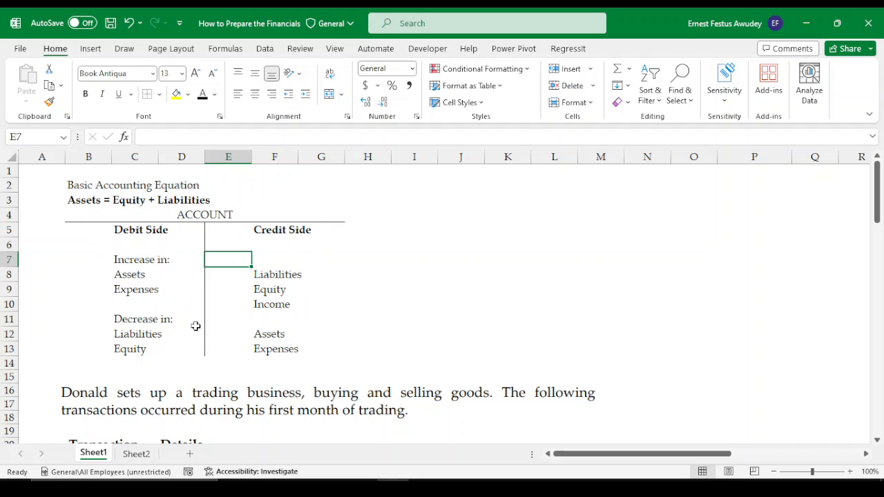
Examine the T-account template's ACCOUNT heading, its vertical divider and the debit side in B5:D13.
{"action": "left_click", "coordinate": [422, 219]}
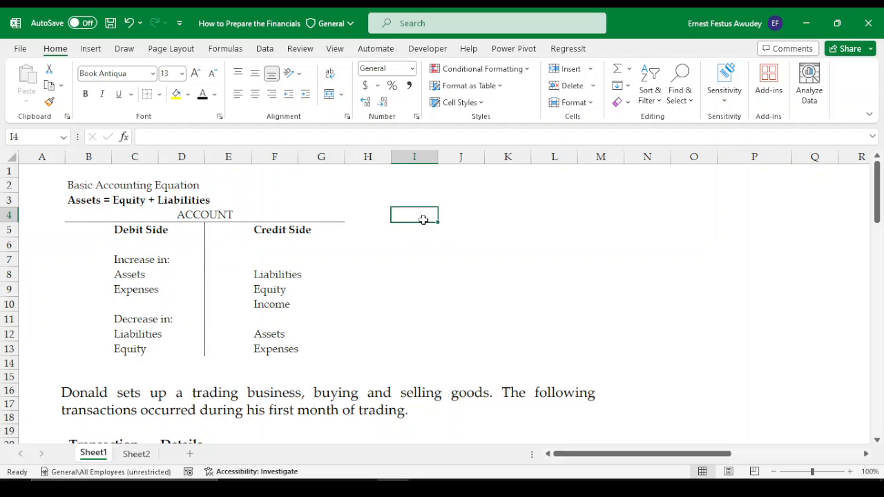
{"action": "left_click_drag", "start_coordinate": [424, 219], "coordinate": [711, 217]}
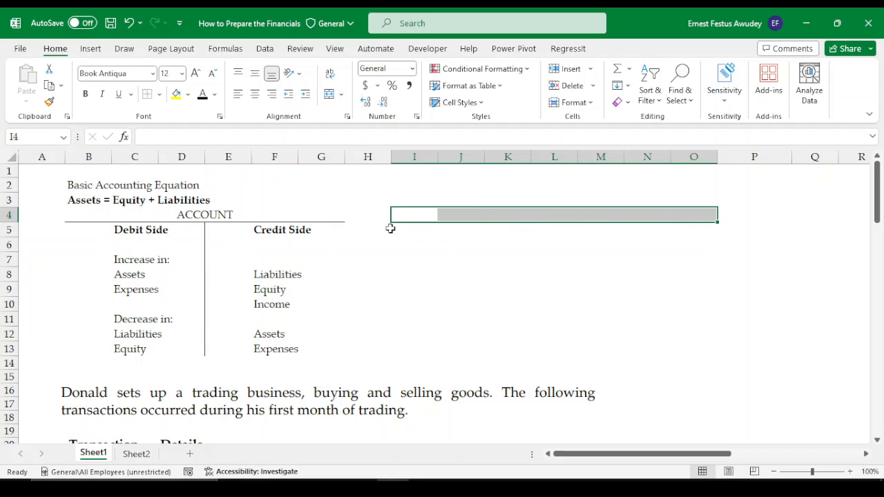
{"action": "left_click", "coordinate": [83, 216]}
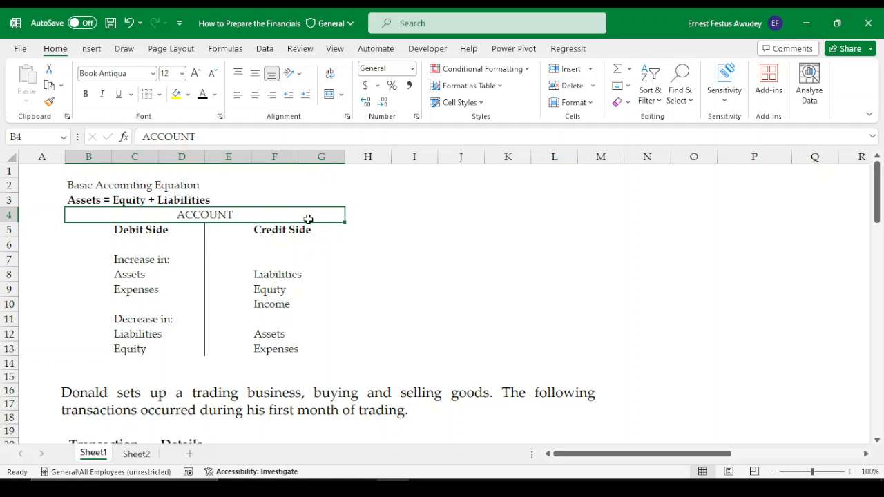
{"action": "left_click_drag", "start_coordinate": [196, 230], "coordinate": [187, 354]}
{"action": "left_click", "coordinate": [216, 249]}
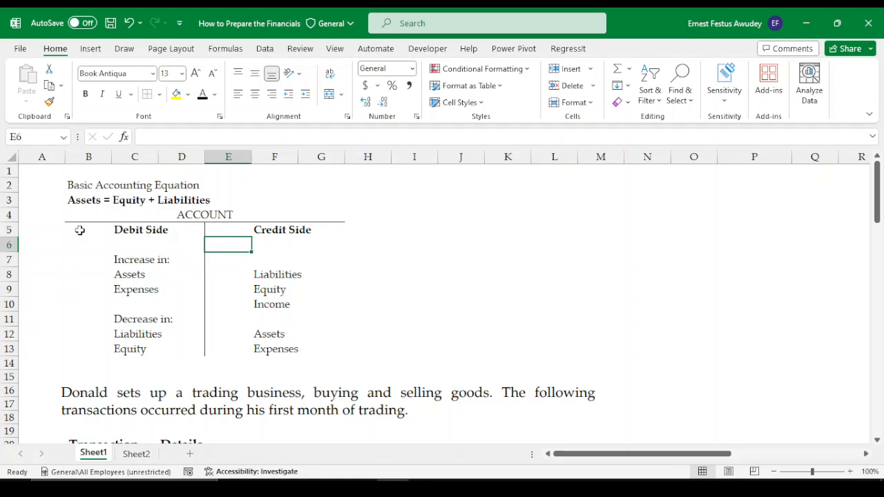
{"action": "left_click_drag", "start_coordinate": [80, 229], "coordinate": [174, 352]}
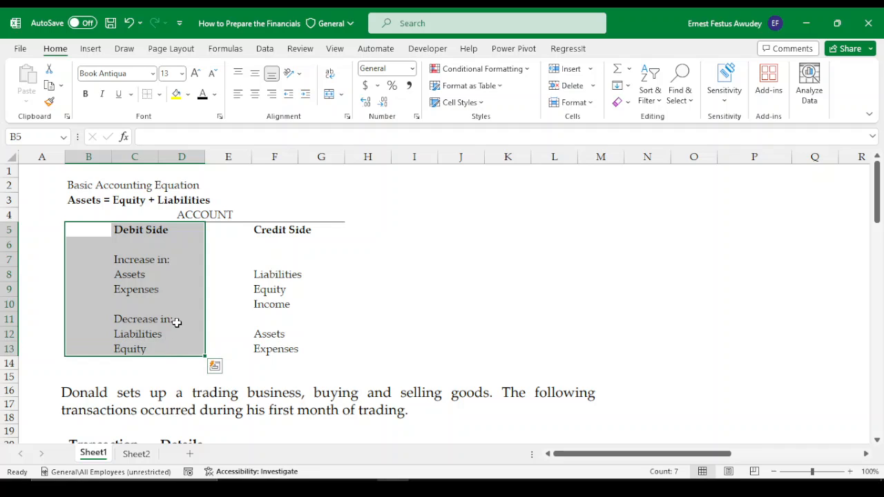
Append the abbreviation "(Dr)" to the Debit Side heading in C5.
{"action": "left_click", "coordinate": [123, 234]}
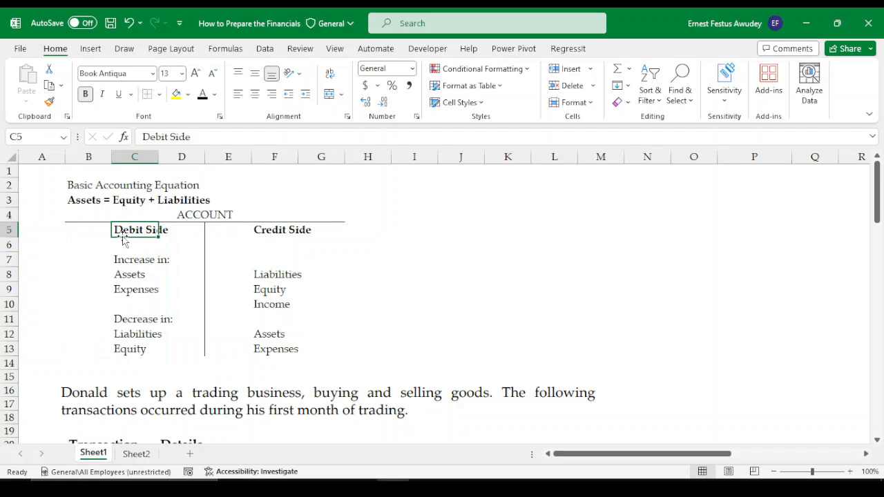
{"action": "left_click", "coordinate": [204, 136]}
{"action": "type", "text": "("}
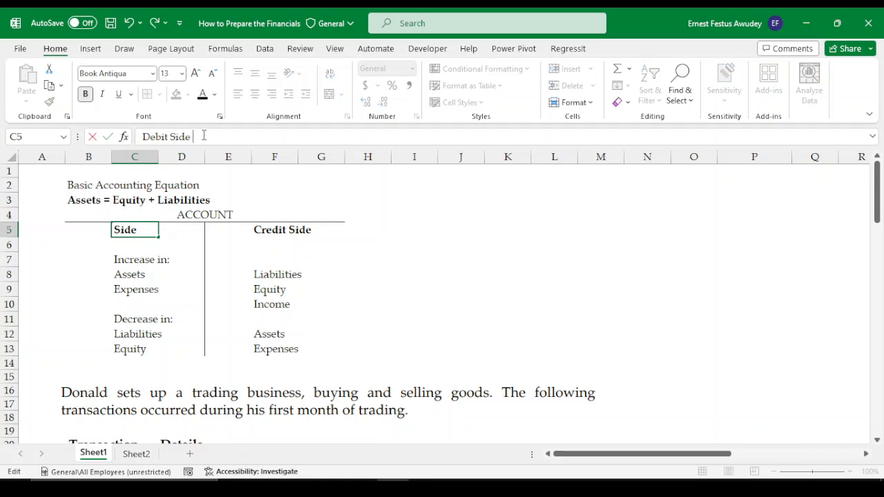
{"action": "type", "text": "Dr."}
{"action": "key", "text": "BackSpace"}
{"action": "type", "text": ")"}
{"action": "key", "text": "Return"}
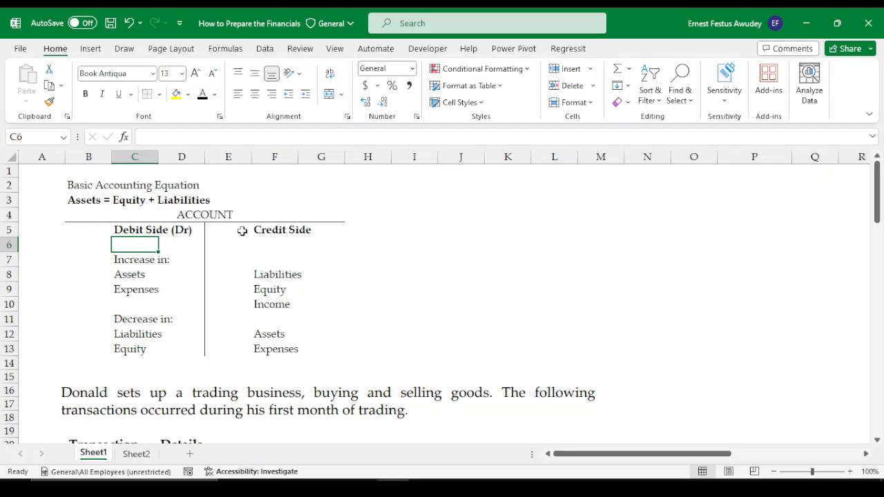
Append the abbreviation "(Cr.)" to the Credit Side heading in F5.
{"action": "left_click_drag", "start_coordinate": [221, 230], "coordinate": [332, 333]}
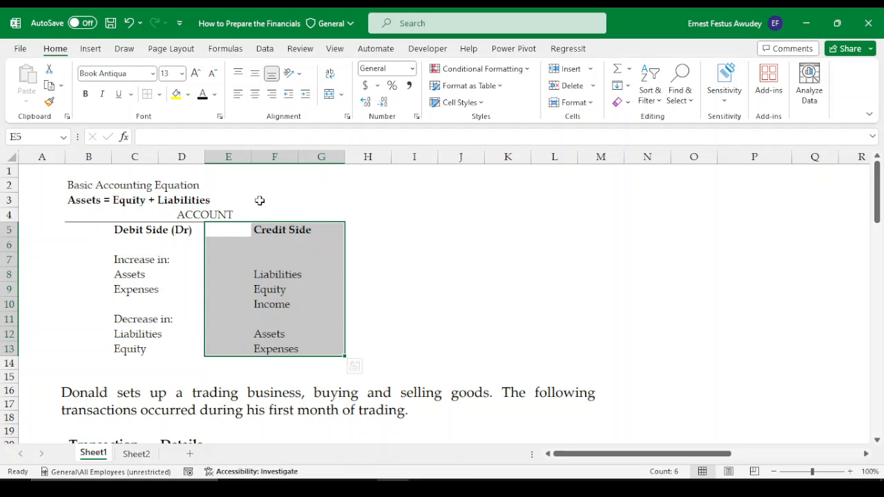
{"action": "left_click", "coordinate": [304, 233]}
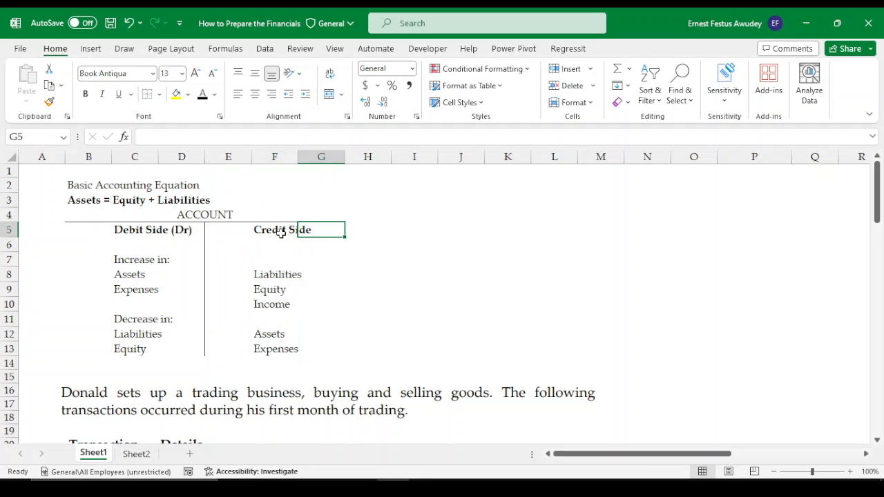
{"action": "double_click", "coordinate": [268, 232]}
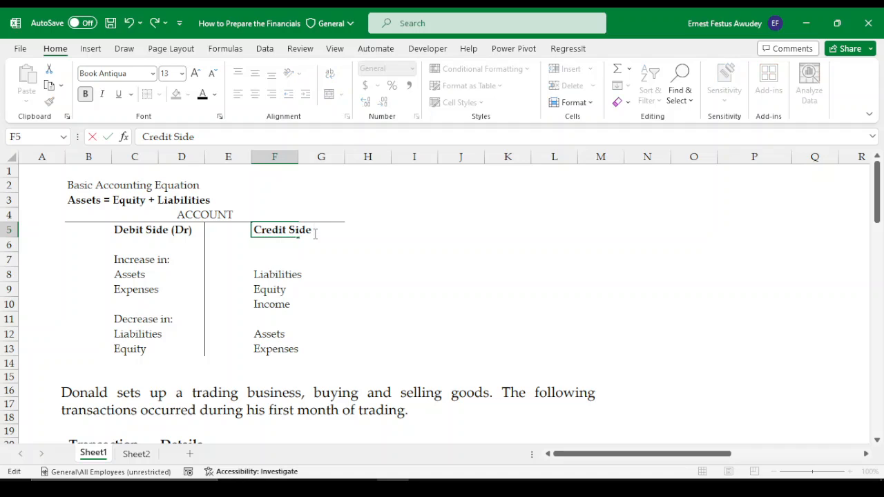
{"action": "type", "text": "(Cr.)"}
{"action": "key", "text": "Return"}
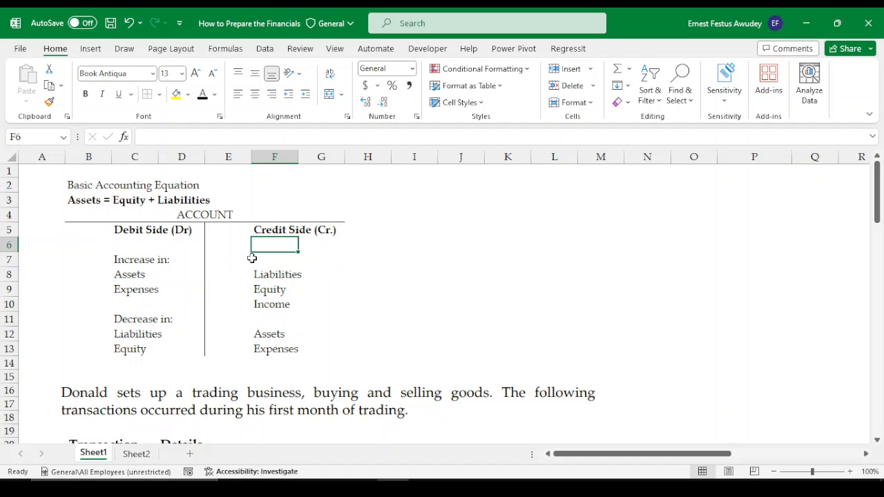
Enter the note "Double Entry Principle" in cell G3, beside the accounting equation.
{"action": "left_click", "coordinate": [180, 232]}
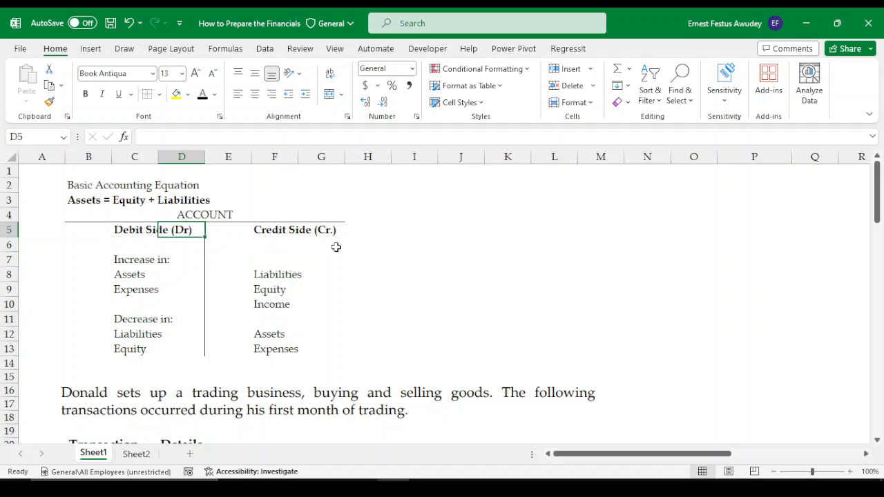
{"action": "left_click", "coordinate": [330, 276]}
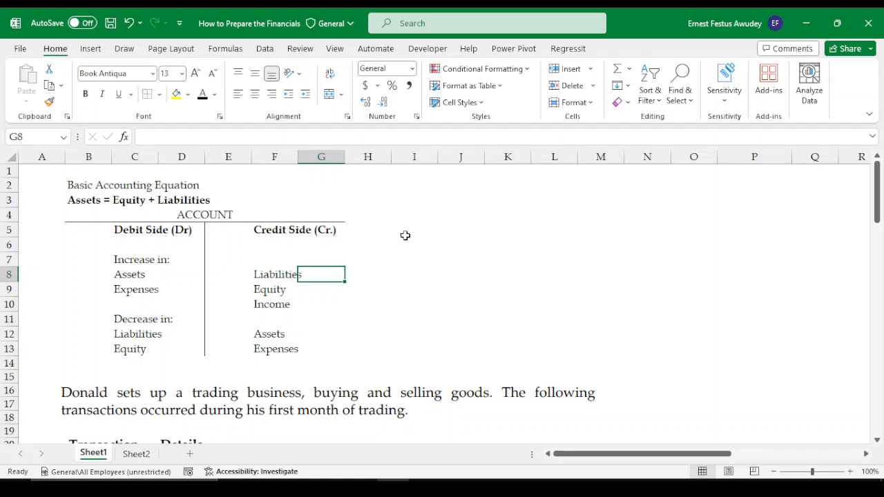
{"action": "left_click", "coordinate": [339, 200]}
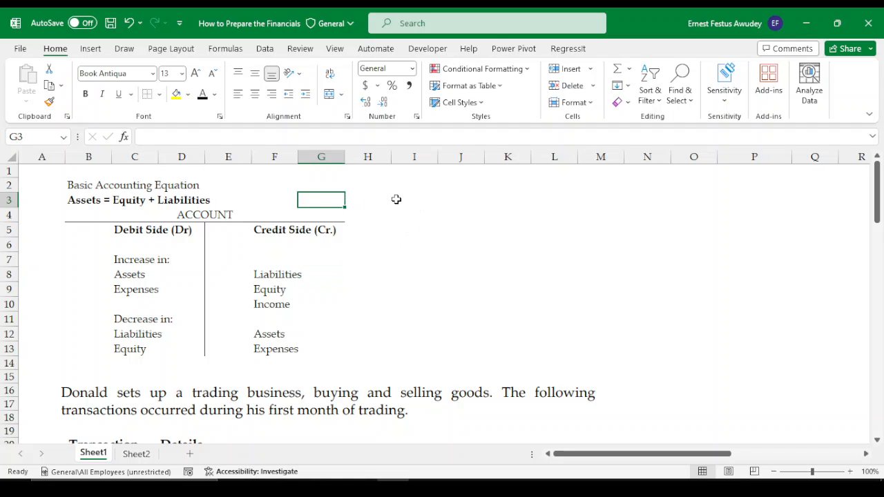
{"action": "type", "text": "Doub"}
{"action": "key", "text": "BackSpace"}
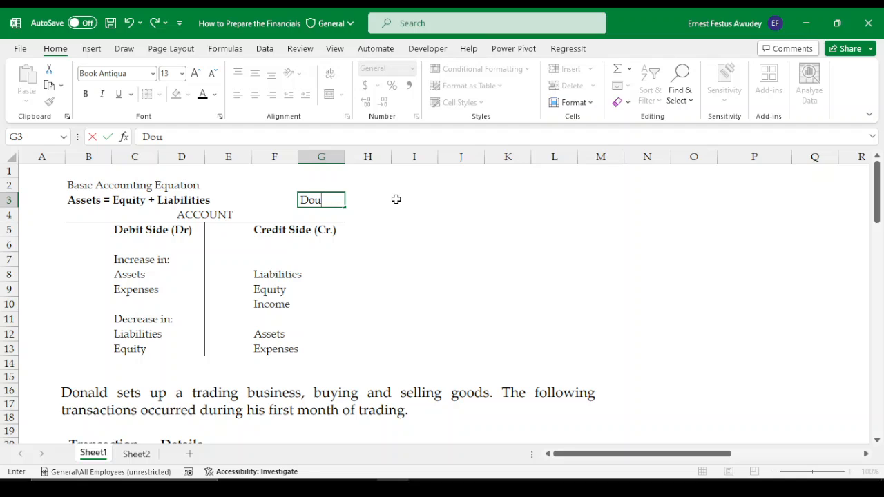
{"action": "type", "text": "ble Ent"}
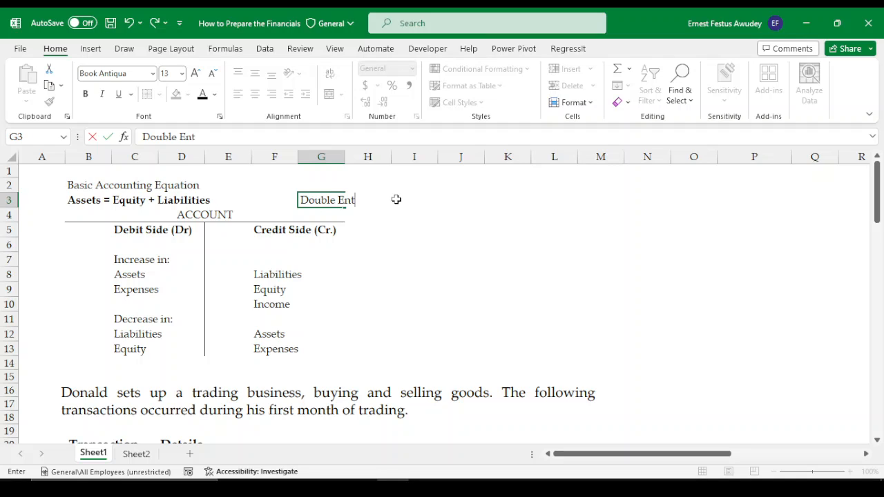
{"action": "type", "text": "ry Principle"}
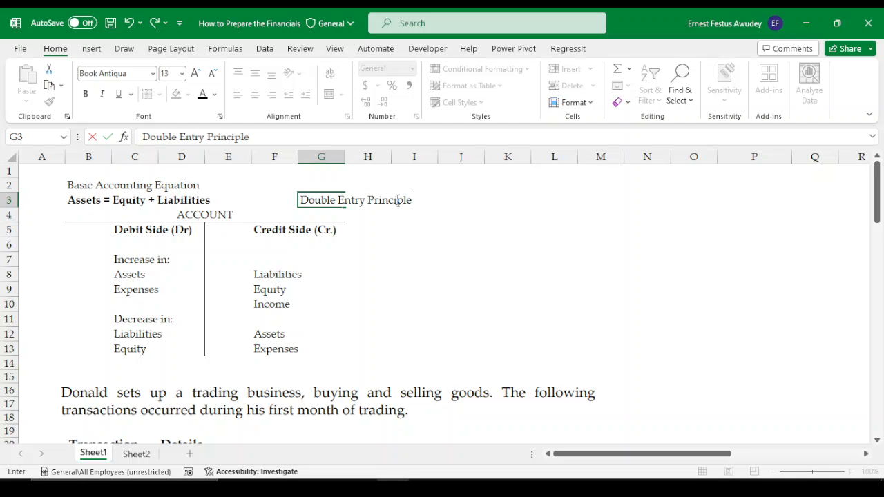
{"action": "key", "text": "Return"}
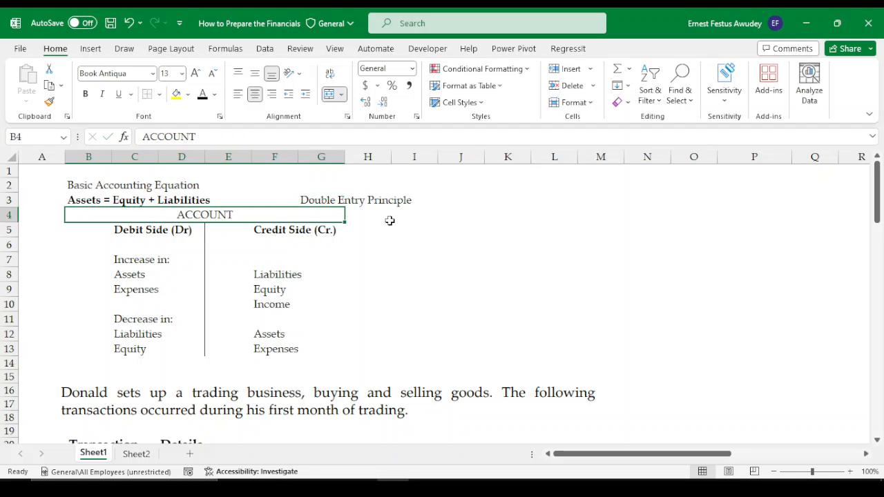
Review the Double Entry Principle note against the debit entries in B6:D13 and the credit entries in E6:G13.
{"action": "left_click", "coordinate": [312, 200]}
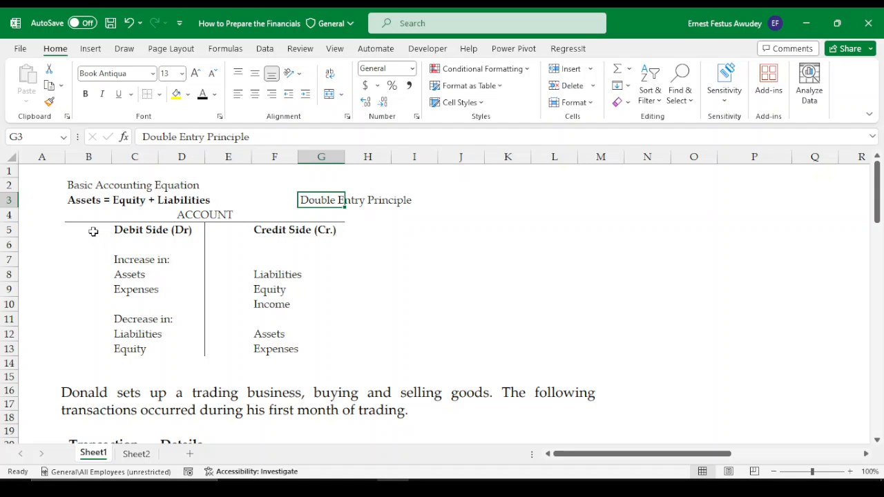
{"action": "left_click_drag", "start_coordinate": [78, 247], "coordinate": [168, 356]}
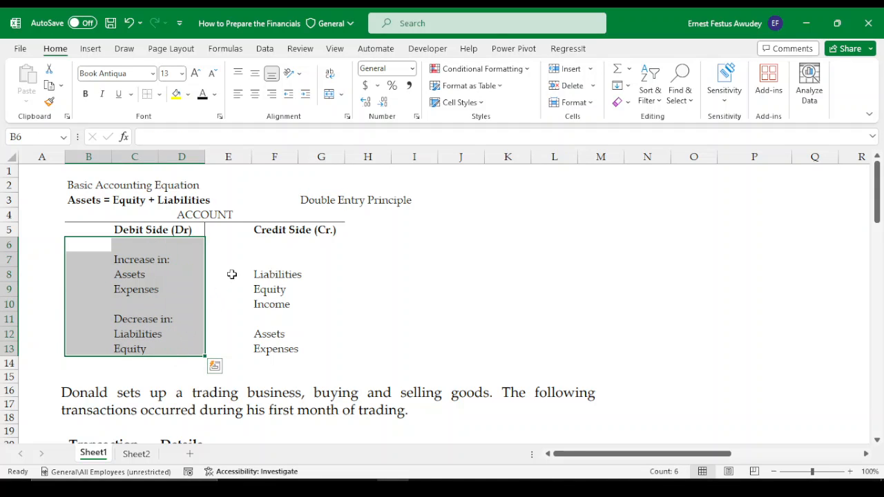
{"action": "left_click", "coordinate": [212, 235]}
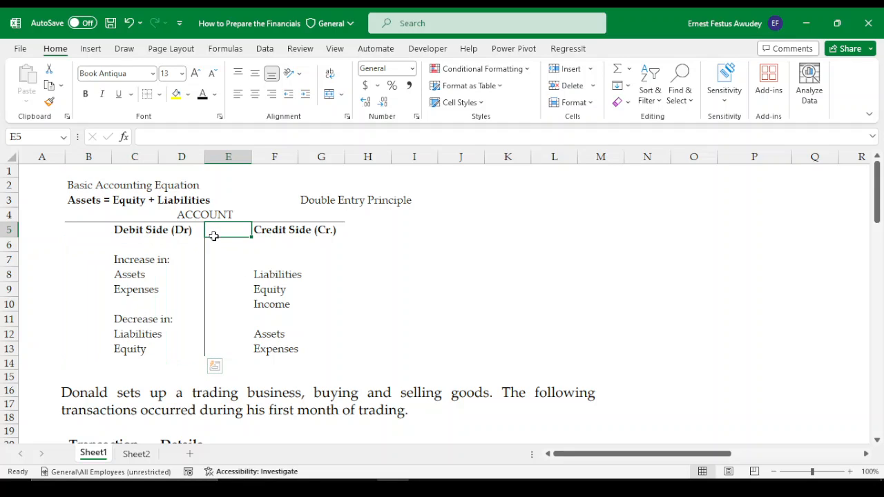
{"action": "left_click_drag", "start_coordinate": [214, 242], "coordinate": [310, 345]}
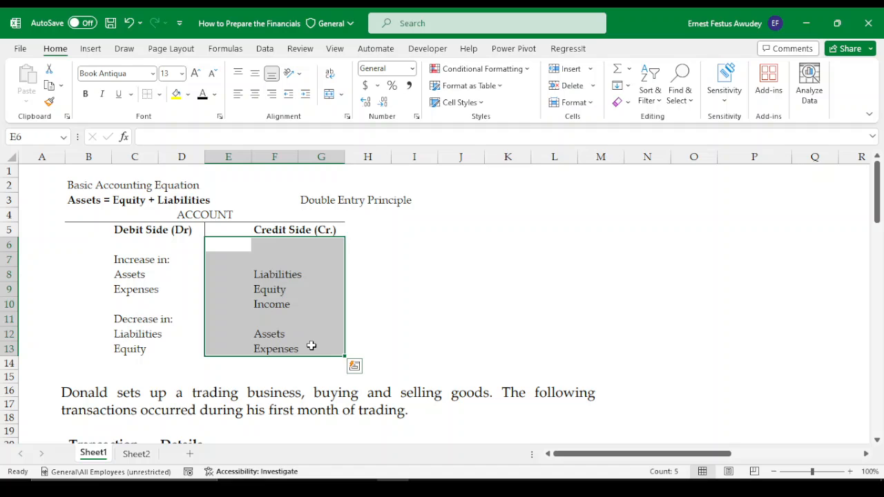
{"action": "left_click", "coordinate": [376, 276]}
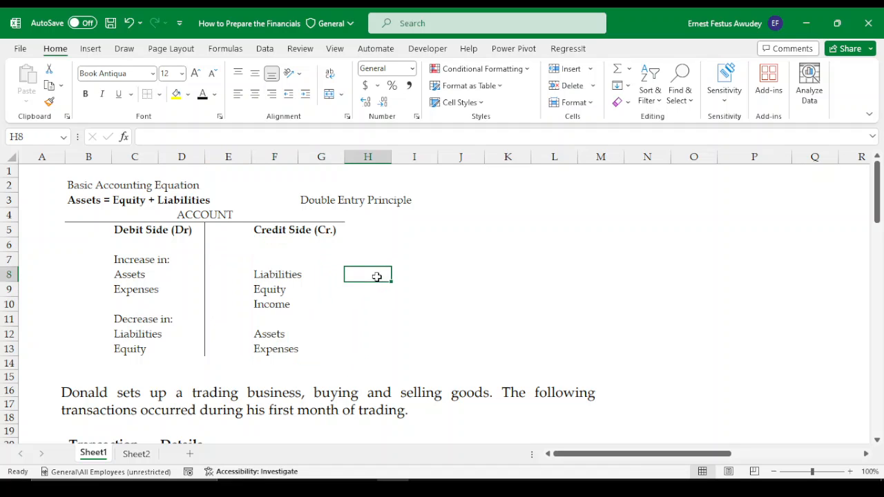
{"action": "left_click_drag", "start_coordinate": [219, 247], "coordinate": [320, 349]}
{"action": "left_click", "coordinate": [398, 299]}
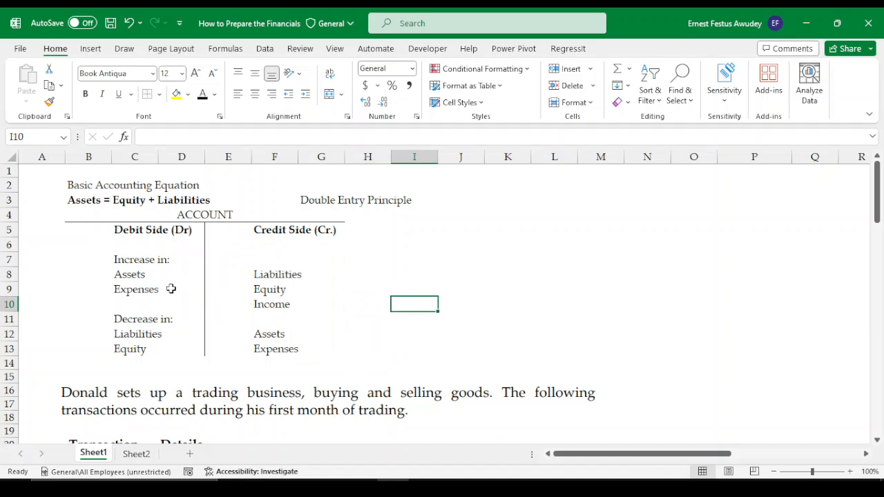
{"action": "left_click", "coordinate": [139, 259]}
{"action": "left_click", "coordinate": [270, 272]}
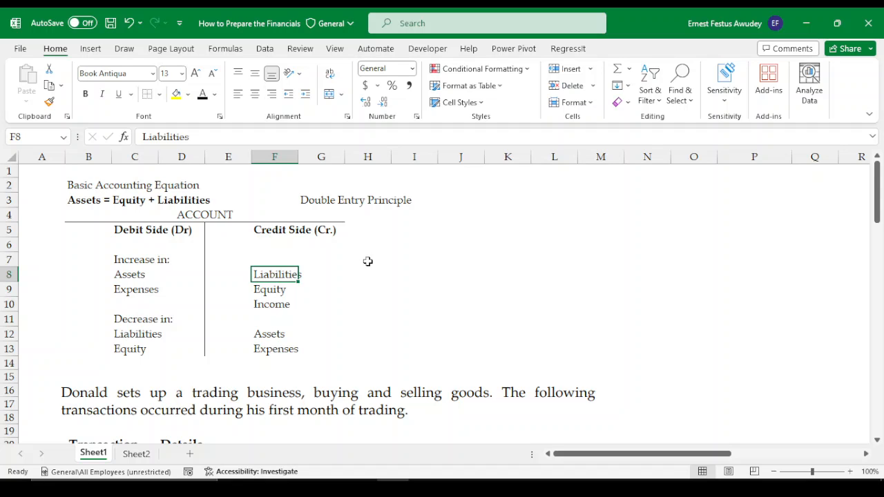
Enter the note "Duality Principle" in cell G2, above the Double Entry Principle note.
{"action": "left_click", "coordinate": [316, 204]}
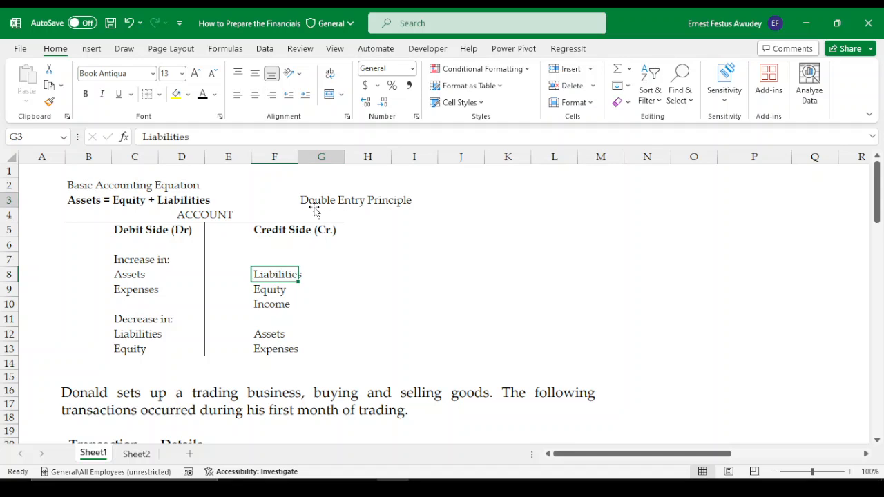
{"action": "left_click", "coordinate": [321, 183]}
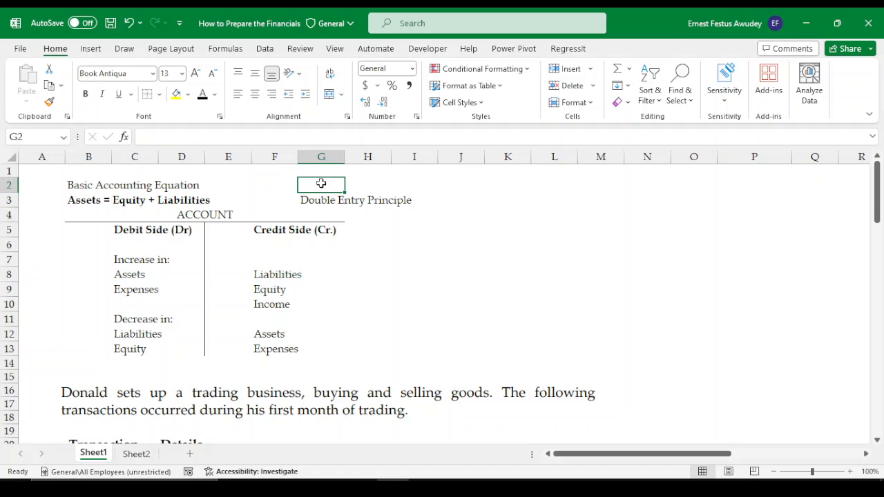
{"action": "type", "text": "Duali"}
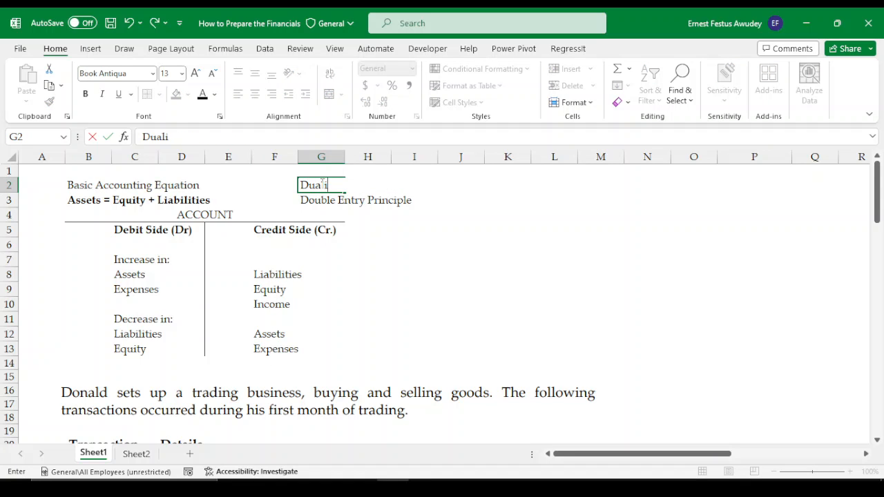
{"action": "type", "text": "tyn"}
{"action": "key", "text": "BackSpace"}
{"action": "type", "text": "Principle"}
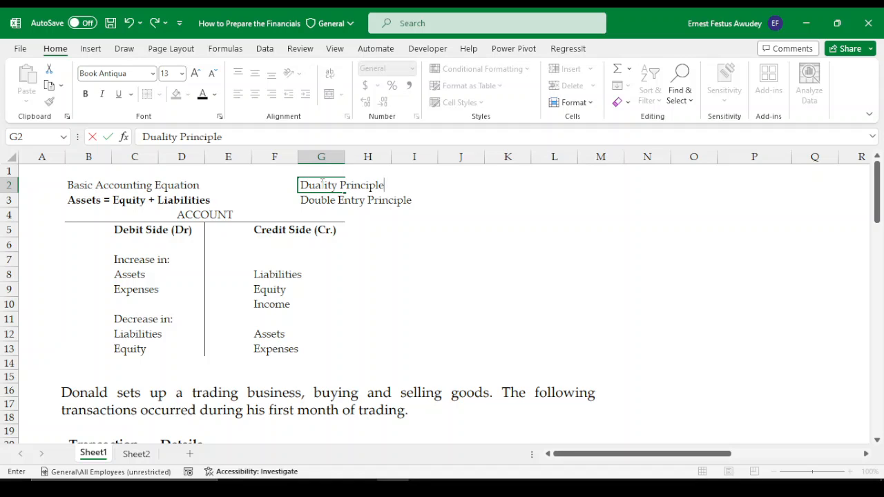
{"action": "key", "text": "Return"}
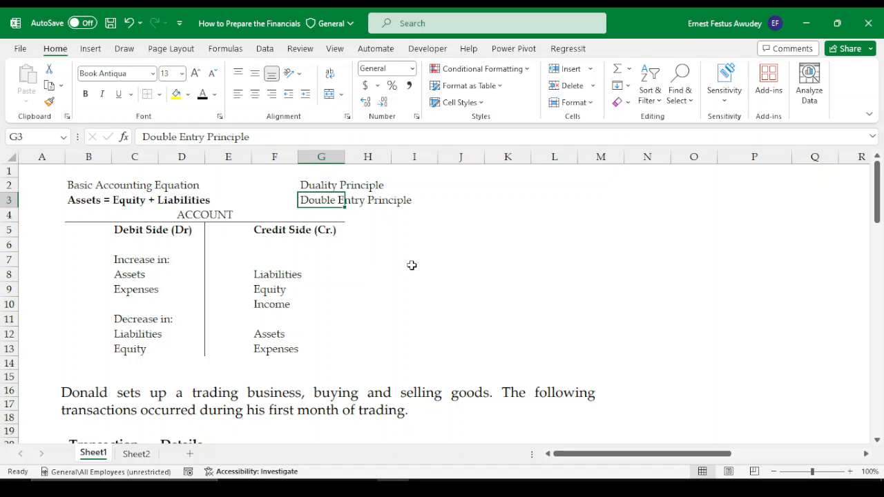
Relate the Duality Principle note to the equation in row 3, the credit-side Equity entry and the debit-side Assets entry.
{"action": "left_click_drag", "start_coordinate": [306, 182], "coordinate": [404, 184]}
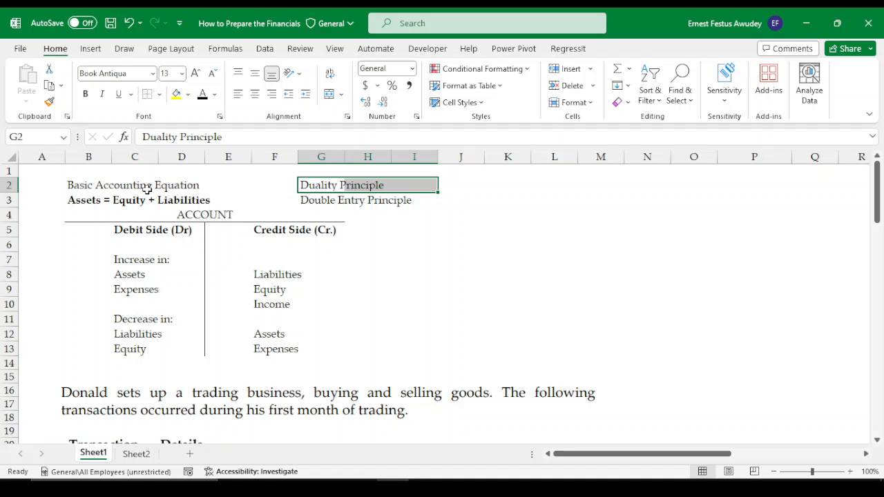
{"action": "left_click", "coordinate": [90, 200]}
{"action": "left_click_drag", "start_coordinate": [90, 200], "coordinate": [196, 200]}
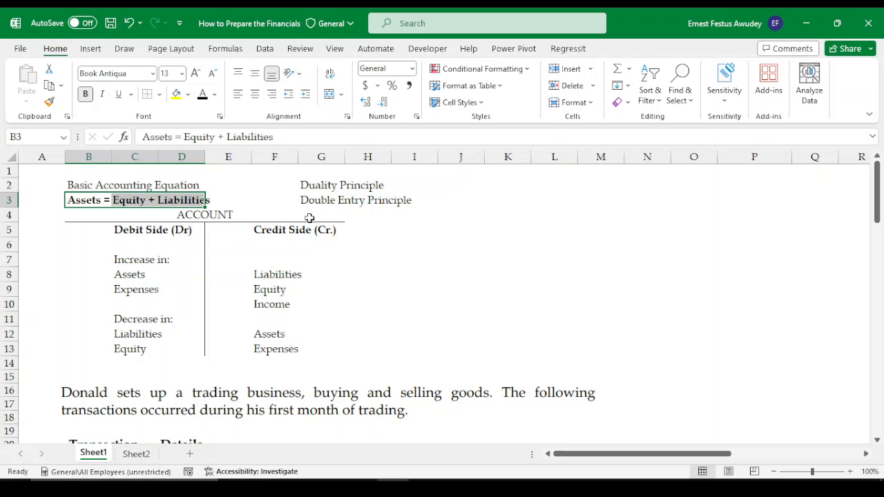
{"action": "left_click", "coordinate": [289, 289]}
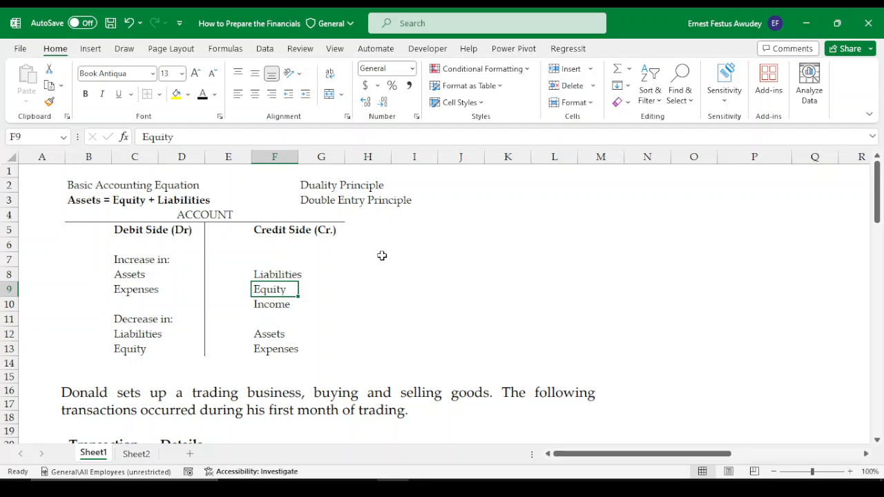
{"action": "left_click", "coordinate": [124, 273]}
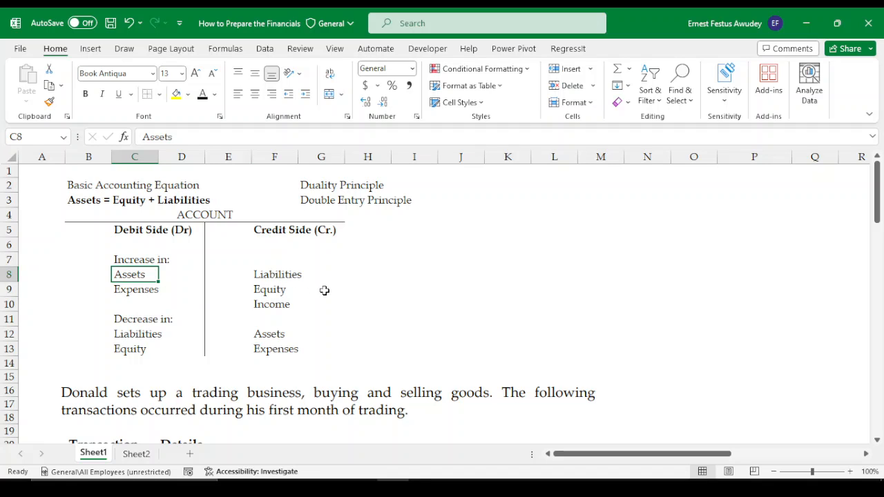
Review the debit-side increase entries in C6:C9 against the credit-side Liabilities entry in F8.
{"action": "left_click_drag", "start_coordinate": [361, 305], "coordinate": [367, 237]}
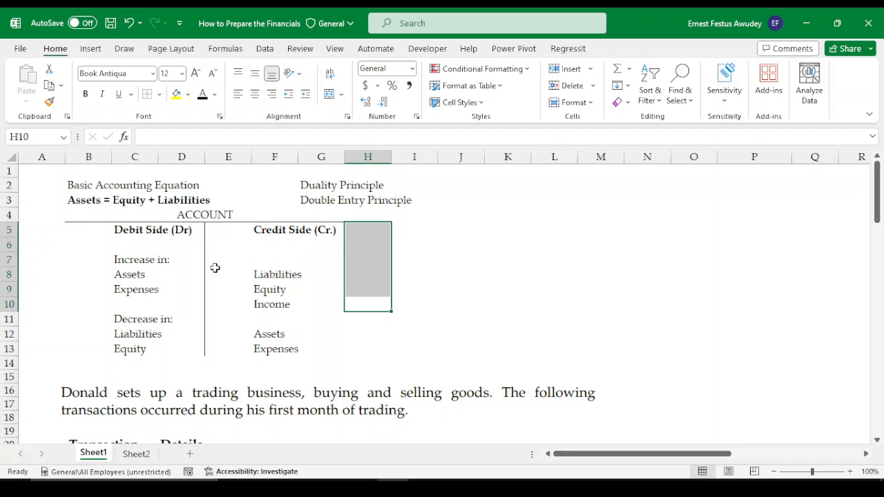
{"action": "left_click", "coordinate": [152, 291]}
{"action": "left_click_drag", "start_coordinate": [152, 292], "coordinate": [152, 246]}
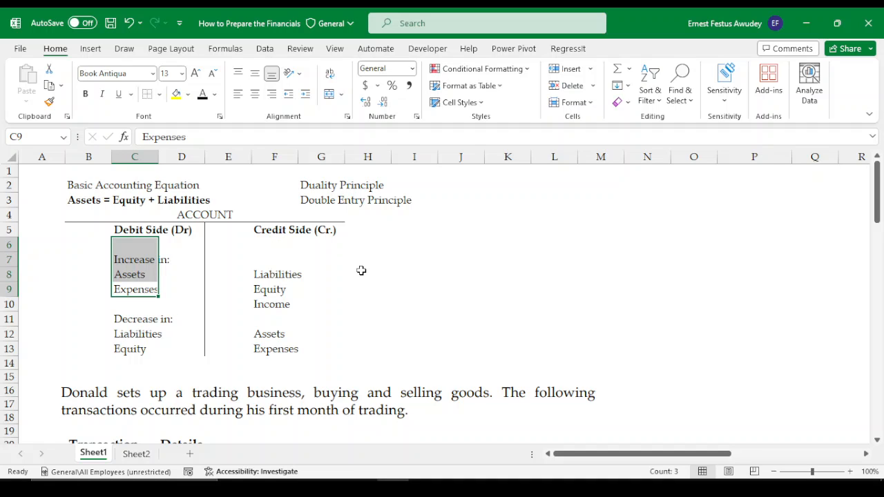
{"action": "left_click", "coordinate": [281, 275]}
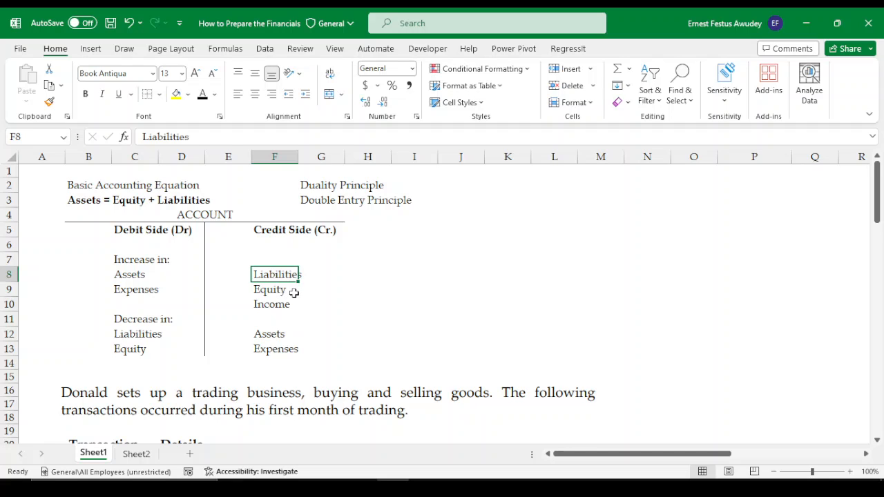
Write the abbreviated accounting equation across row 8, with A in I8, an equals sign as text in J8 and E+L in K8.
{"action": "left_click", "coordinate": [382, 266]}
{"action": "left_click", "coordinate": [436, 272]}
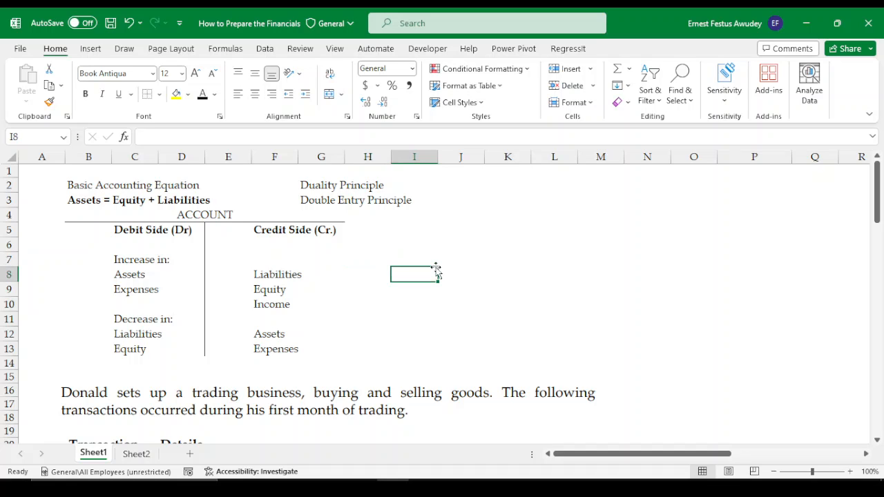
{"action": "type", "text": "A"}
{"action": "key", "text": "Tab"}
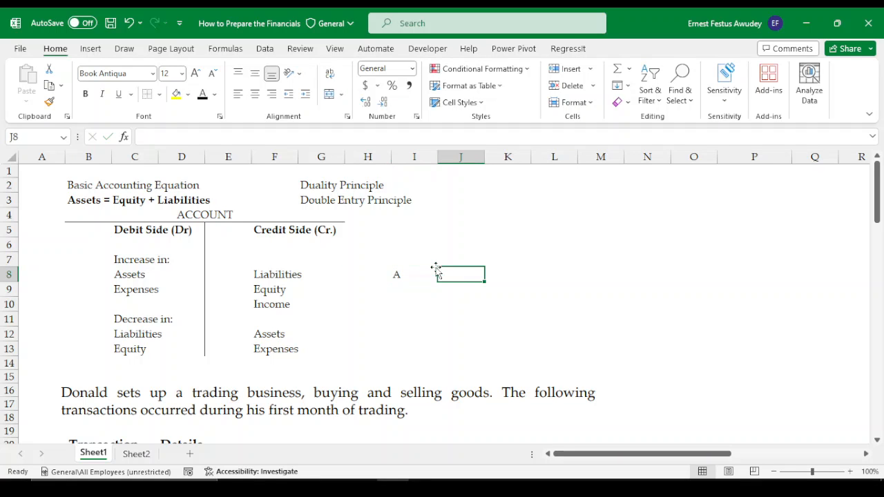
{"action": "type", "text": "="}
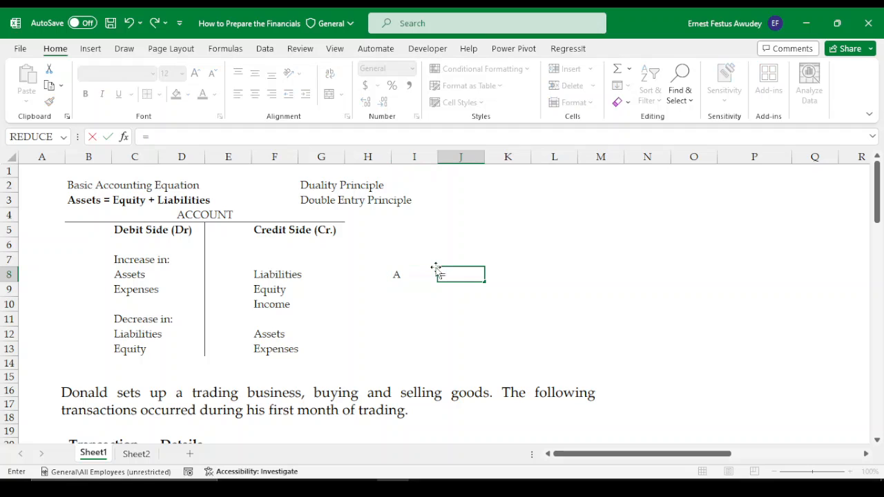
{"action": "key", "text": "Return"}
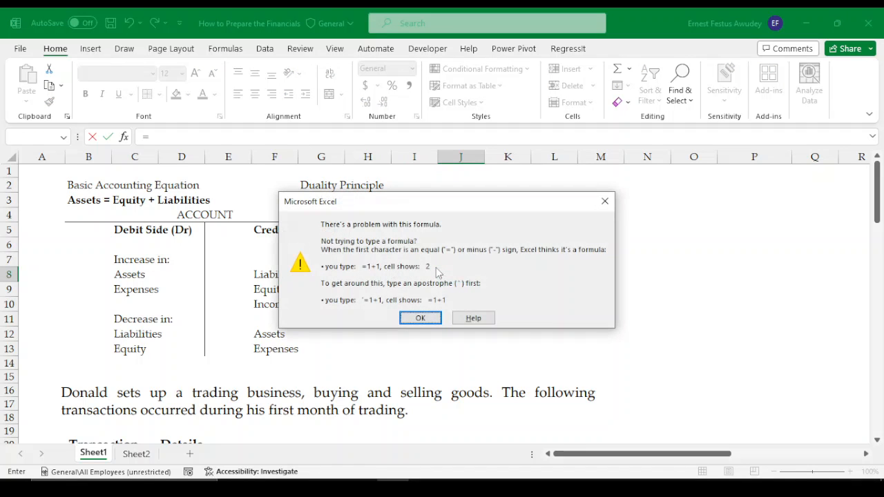
{"action": "left_click", "coordinate": [420, 317]}
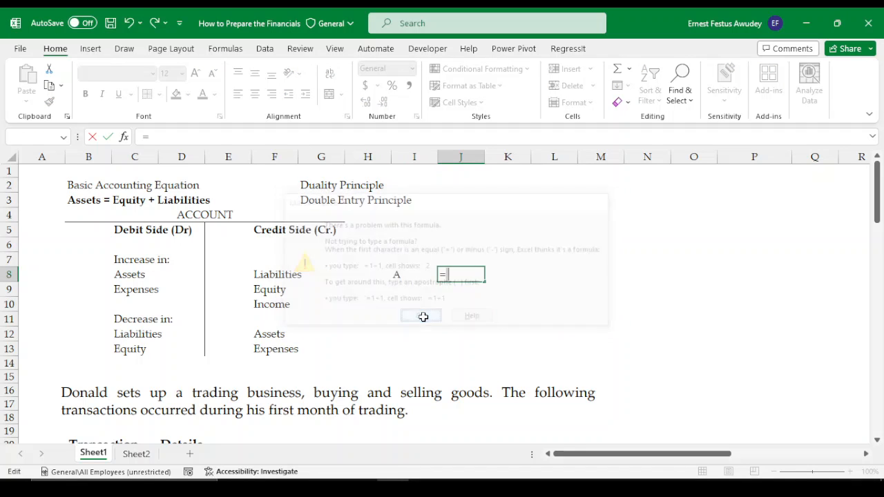
{"action": "key", "text": "Return"}
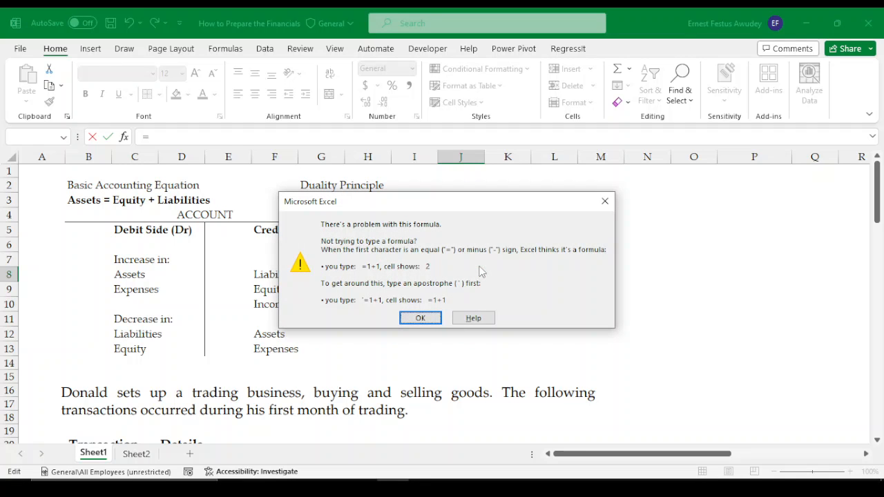
{"action": "left_click", "coordinate": [605, 201]}
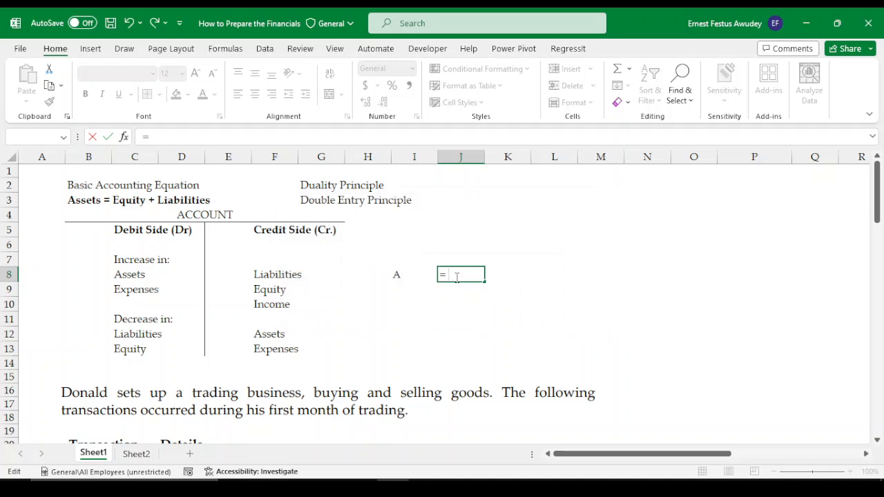
{"action": "key", "text": "Tab"}
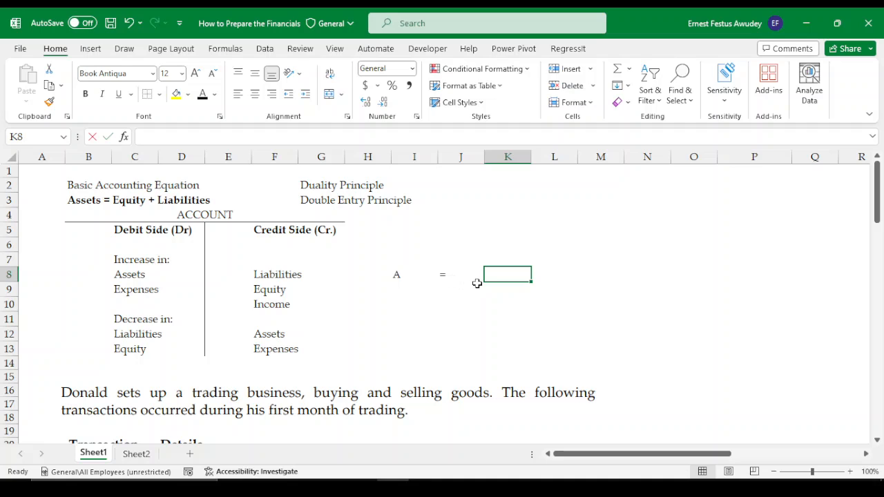
{"action": "type", "text": "E+L"}
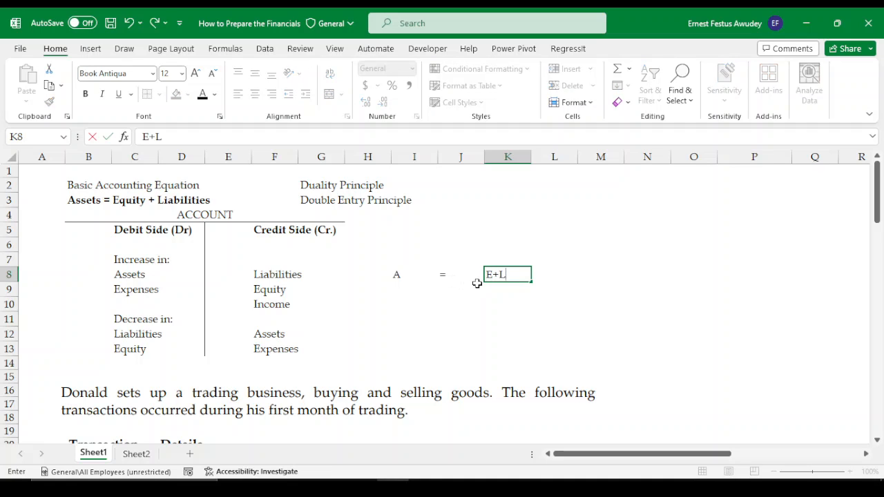
{"action": "key", "text": "Return"}
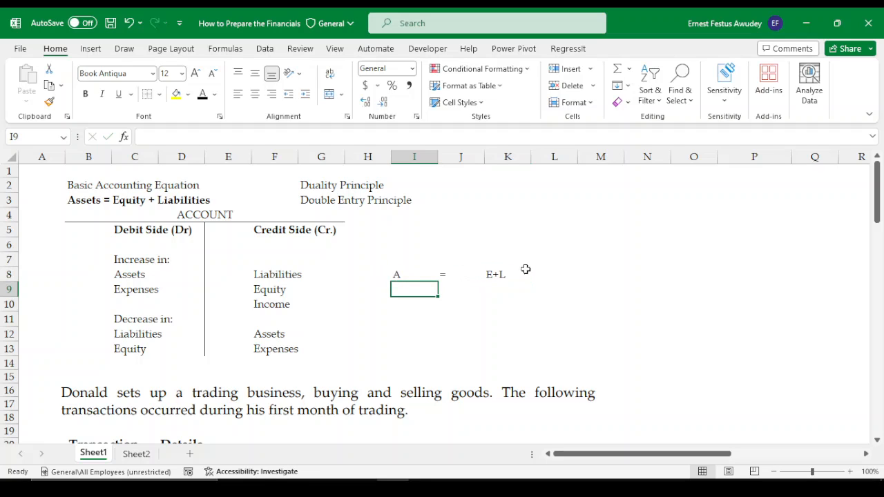
Add a bottom border under the abbreviated equation across H8:L8.
{"action": "left_click_drag", "start_coordinate": [381, 272], "coordinate": [541, 271]}
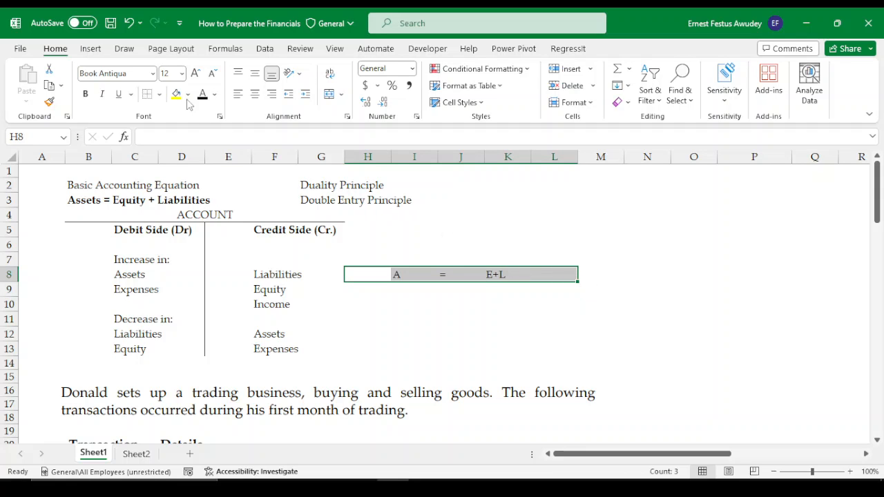
{"action": "left_click", "coordinate": [160, 99]}
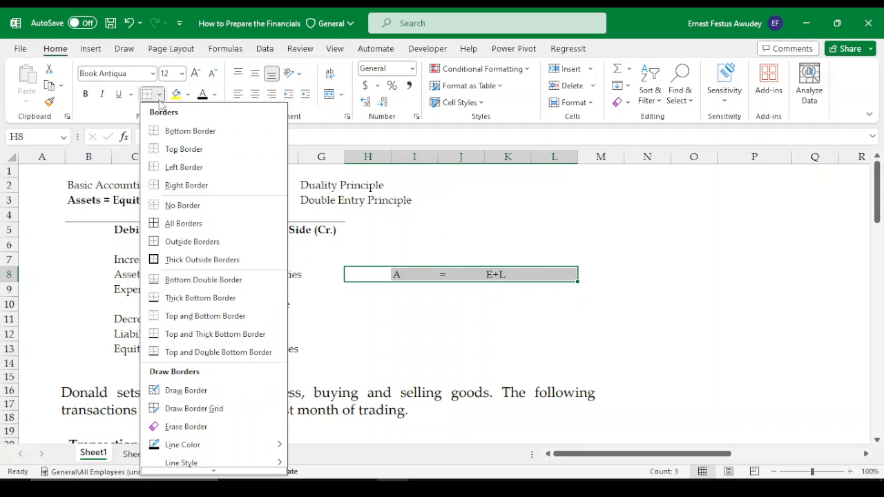
{"action": "left_click", "coordinate": [174, 131]}
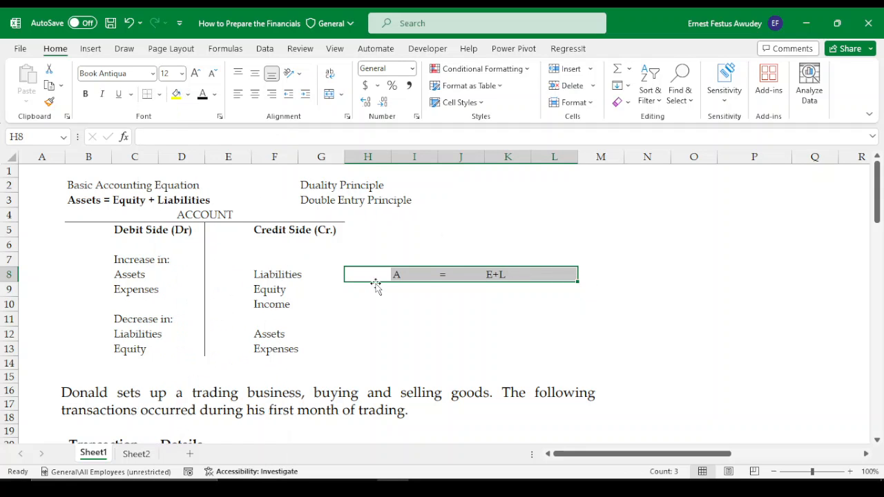
{"action": "left_click", "coordinate": [441, 287]}
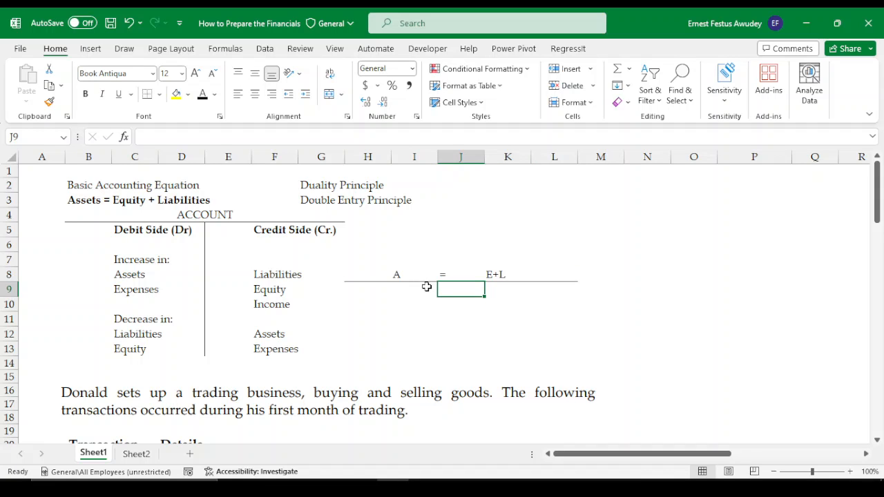
Add a right border to I9:I13 and to I8 to form the vertical divider between A and E+L.
{"action": "left_click", "coordinate": [427, 287]}
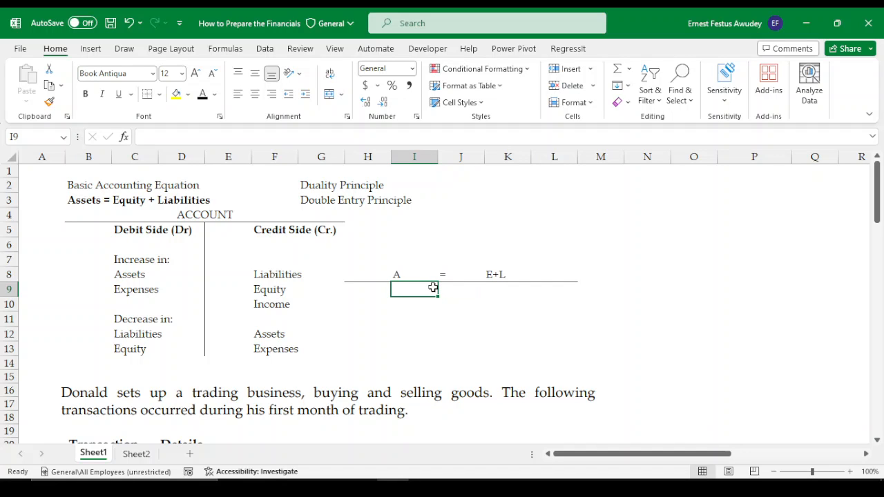
{"action": "left_click", "coordinate": [442, 288]}
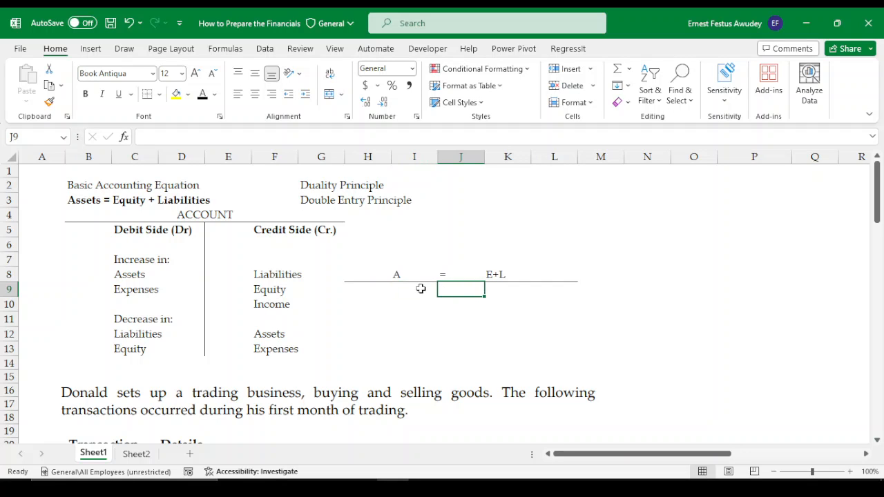
{"action": "left_click_drag", "start_coordinate": [420, 289], "coordinate": [424, 345]}
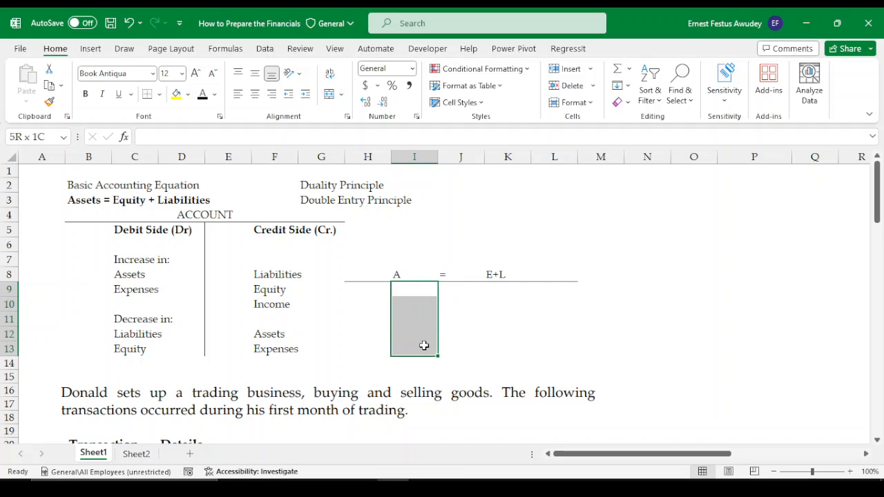
{"action": "left_click", "coordinate": [160, 95]}
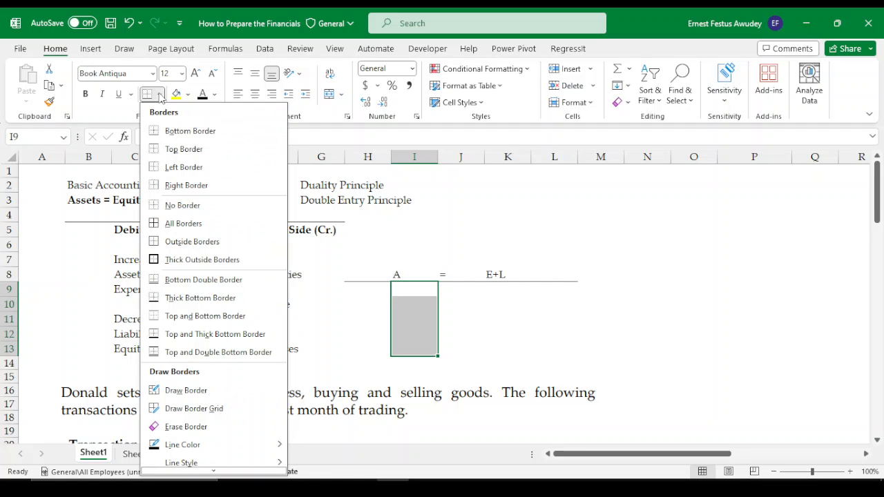
{"action": "left_click", "coordinate": [166, 184]}
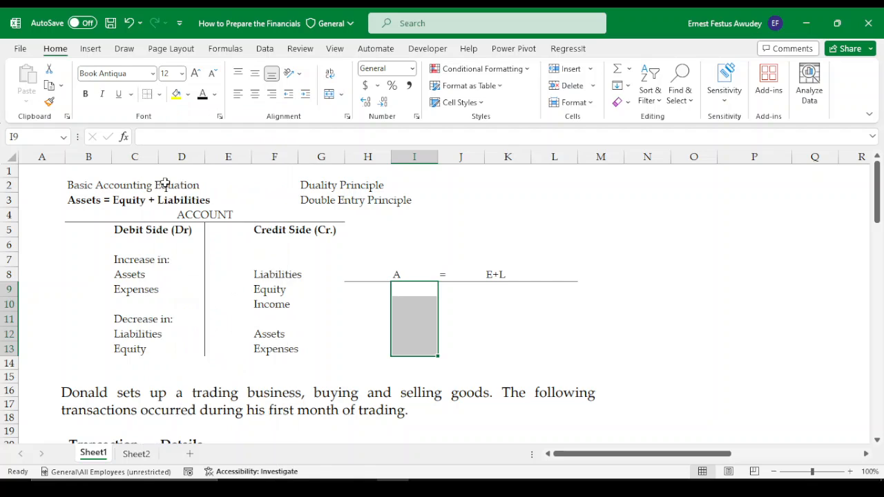
{"action": "left_click", "coordinate": [487, 332]}
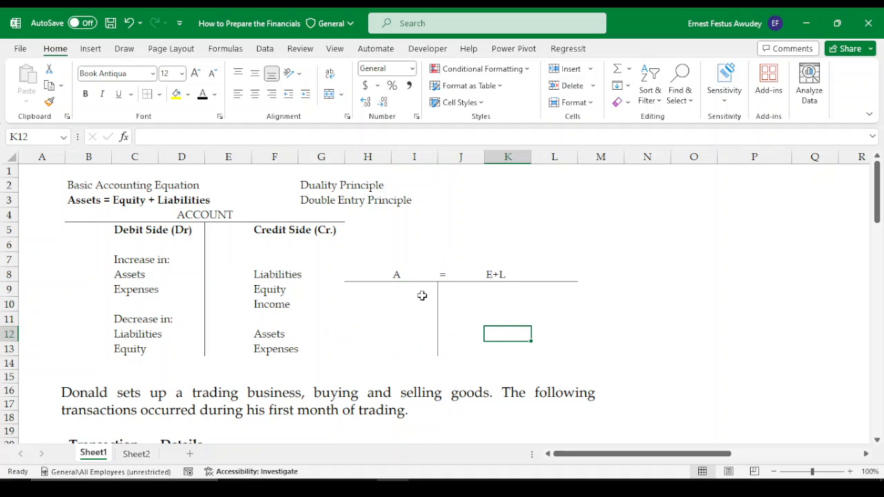
{"action": "left_click", "coordinate": [428, 275]}
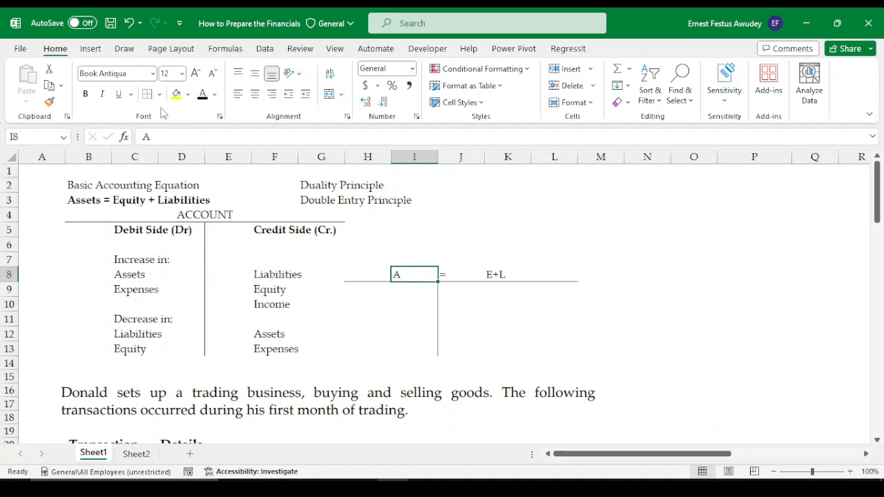
{"action": "left_click", "coordinate": [504, 331]}
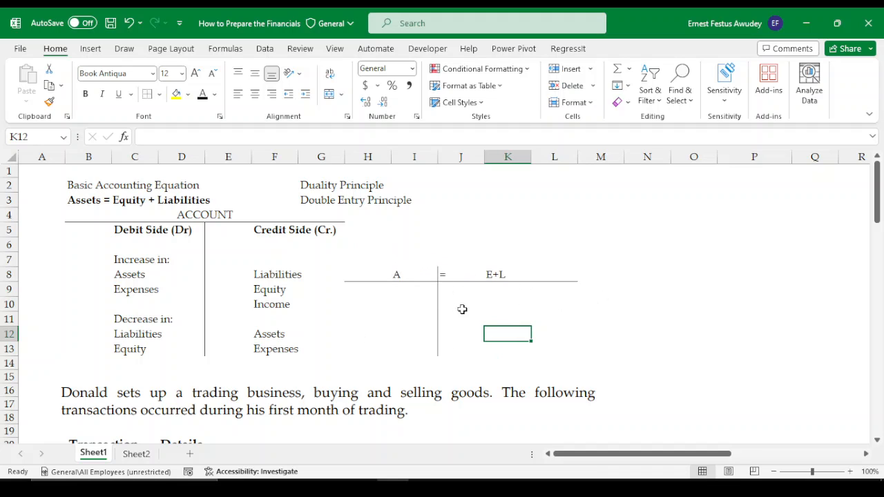
Remove the border from cell L8 so the horizontal line ends at column K.
{"action": "left_click", "coordinate": [500, 281]}
{"action": "left_click", "coordinate": [543, 274]}
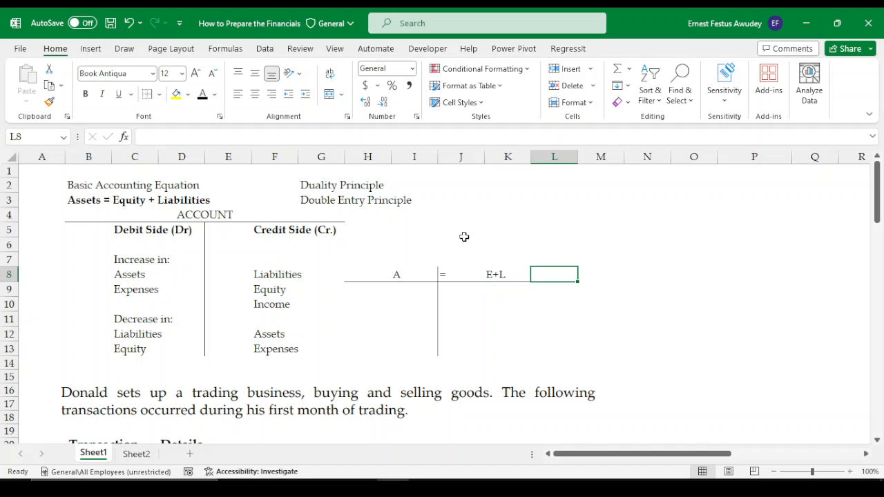
{"action": "left_click", "coordinate": [160, 96]}
{"action": "left_click", "coordinate": [186, 202]}
{"action": "left_click", "coordinate": [384, 290]}
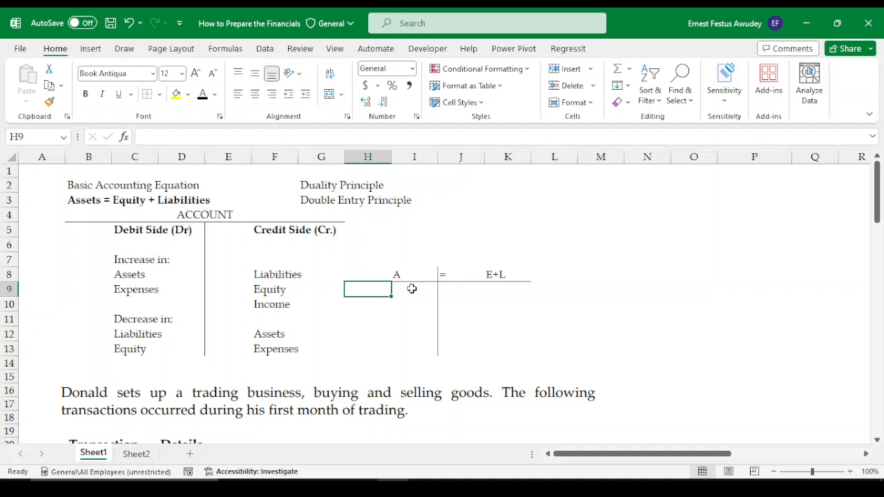
Examine the A side in H8:I13 of the new T-shaped layout against the E+L side in columns J and K.
{"action": "left_click", "coordinate": [411, 289]}
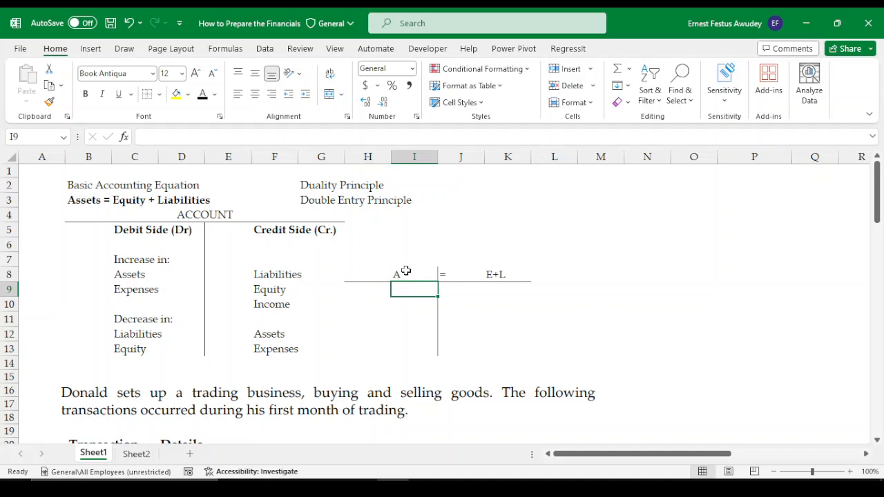
{"action": "left_click_drag", "start_coordinate": [406, 272], "coordinate": [367, 346]}
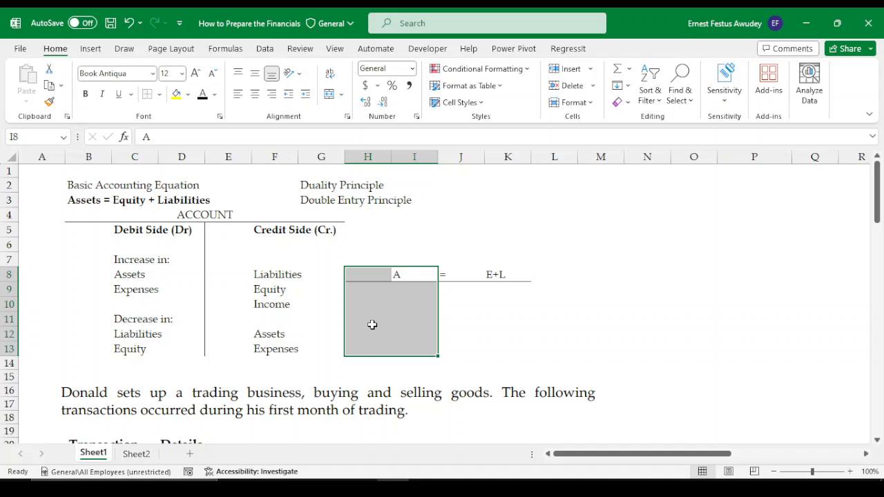
{"action": "left_click", "coordinate": [388, 290]}
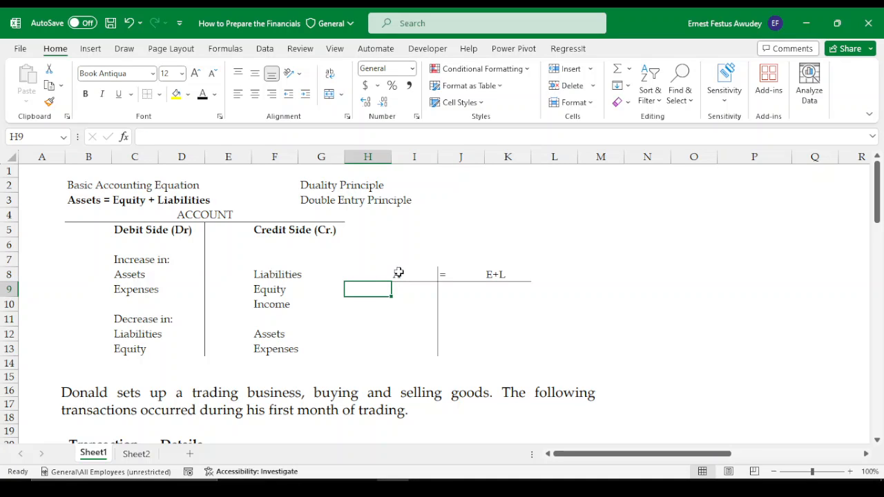
{"action": "left_click", "coordinate": [396, 276]}
{"action": "left_click", "coordinate": [395, 290]}
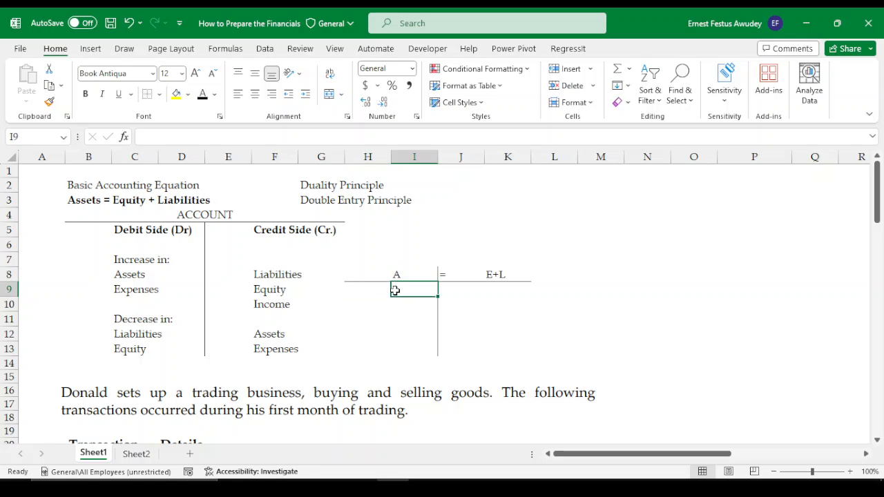
{"action": "left_click", "coordinate": [378, 288]}
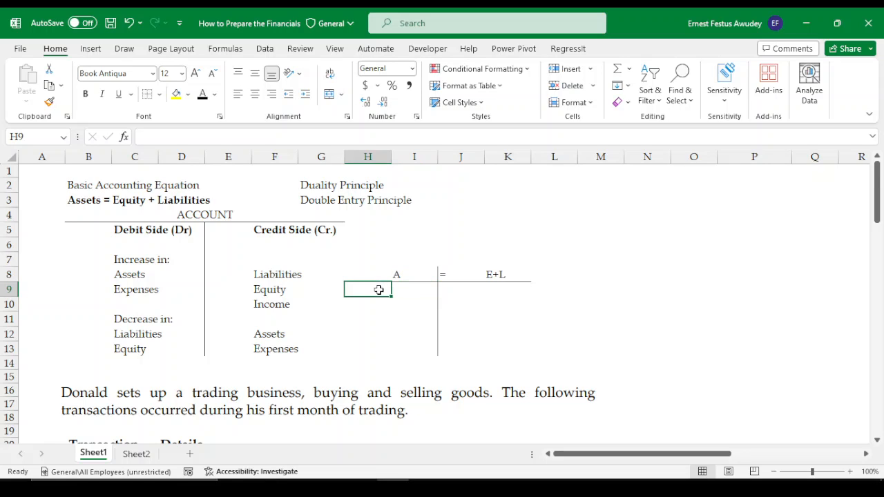
{"action": "left_click", "coordinate": [401, 270]}
{"action": "left_click_drag", "start_coordinate": [400, 270], "coordinate": [377, 331]}
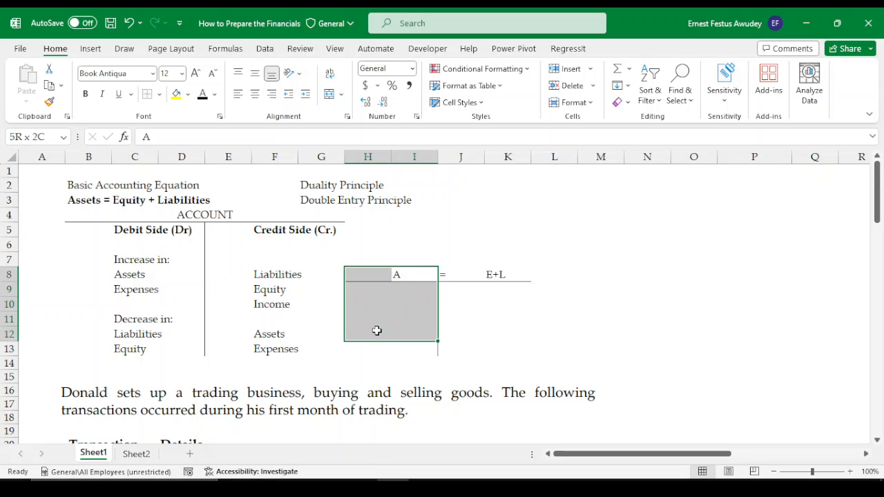
{"action": "left_click", "coordinate": [469, 296]}
{"action": "left_click_drag", "start_coordinate": [449, 265], "coordinate": [511, 312]}
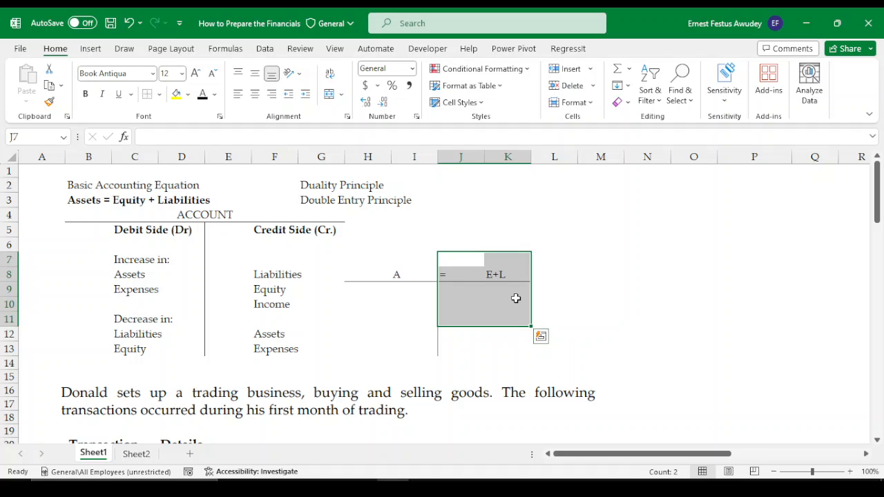
{"action": "left_click", "coordinate": [553, 302]}
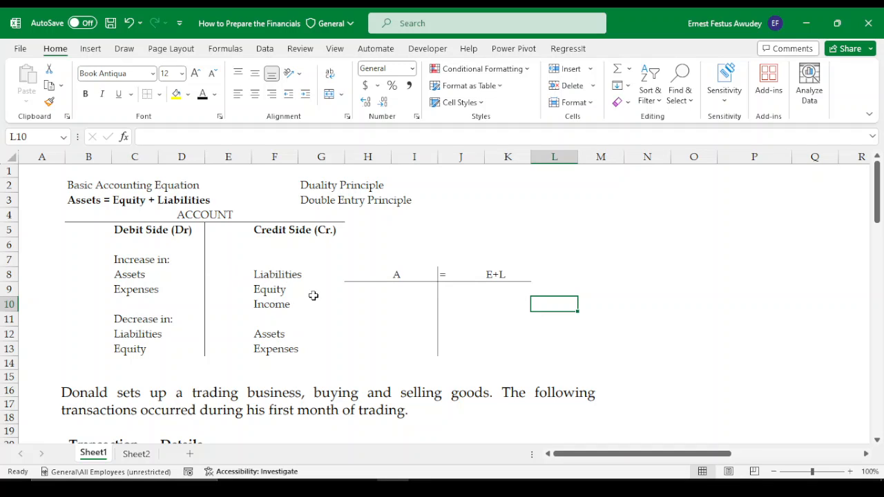
Examine the space under A in H9:I10 against the space under E+L in J9:K10 of the T layout.
{"action": "left_click", "coordinate": [503, 293]}
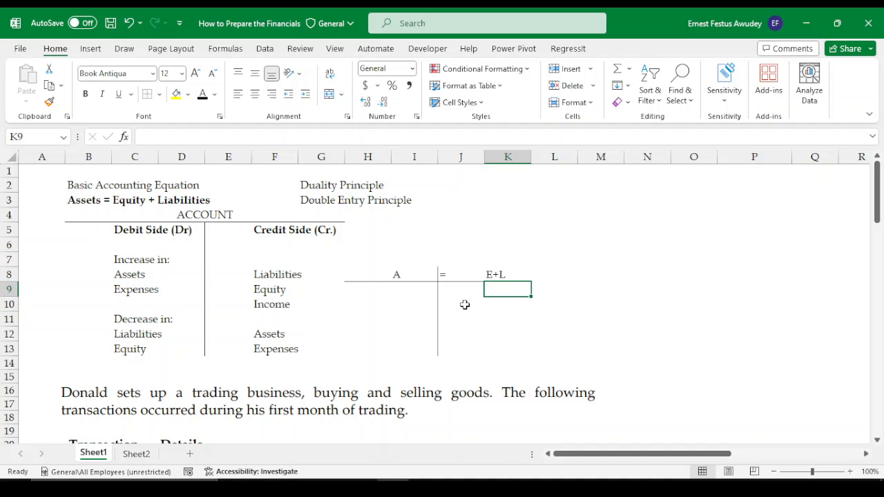
{"action": "left_click", "coordinate": [389, 290]}
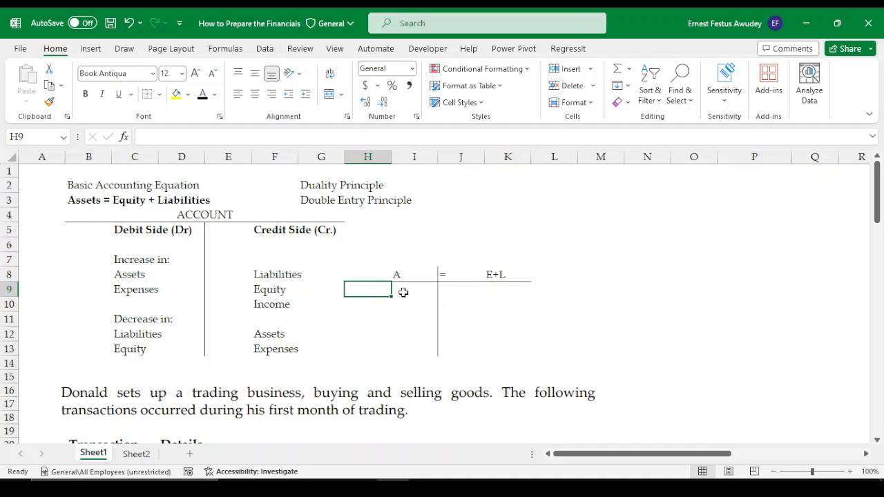
{"action": "left_click", "coordinate": [400, 290]}
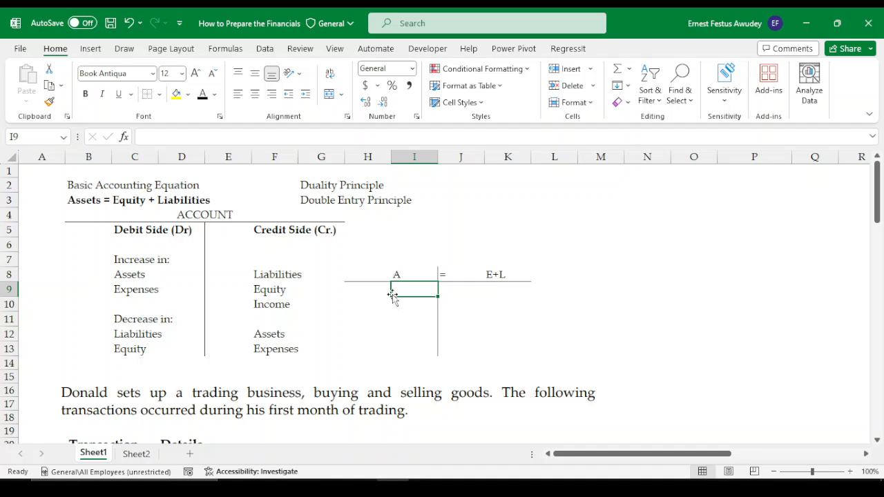
{"action": "left_click_drag", "start_coordinate": [381, 286], "coordinate": [407, 309]}
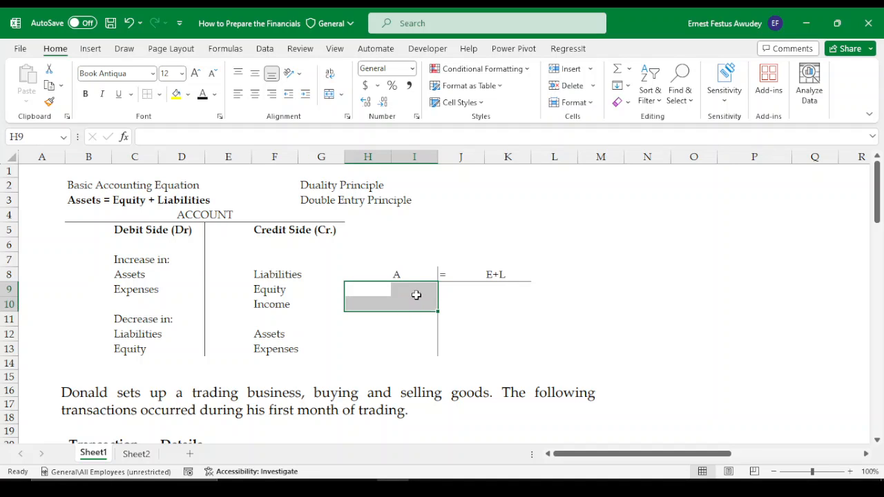
{"action": "left_click", "coordinate": [450, 291]}
{"action": "left_click_drag", "start_coordinate": [453, 291], "coordinate": [509, 302]}
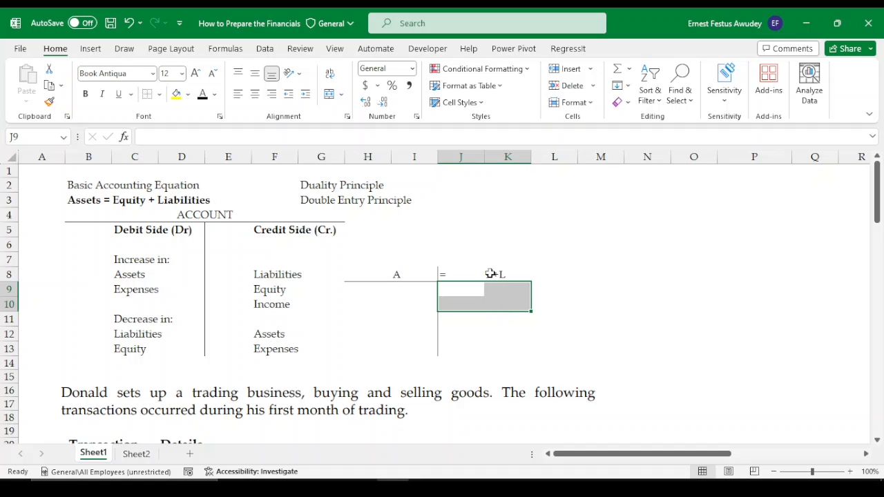
{"action": "left_click", "coordinate": [507, 255]}
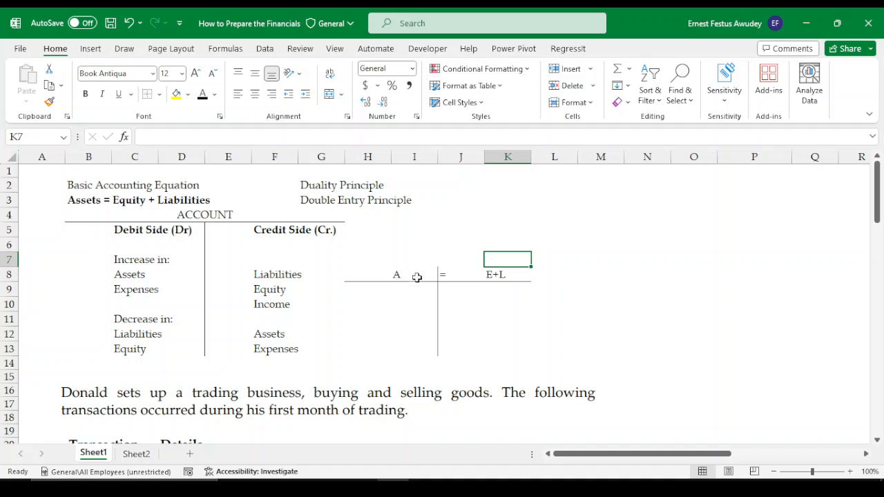
Examine the Expenses entry in C9, the Income entry in F10 and the transaction list below the account.
{"action": "left_click", "coordinate": [132, 291]}
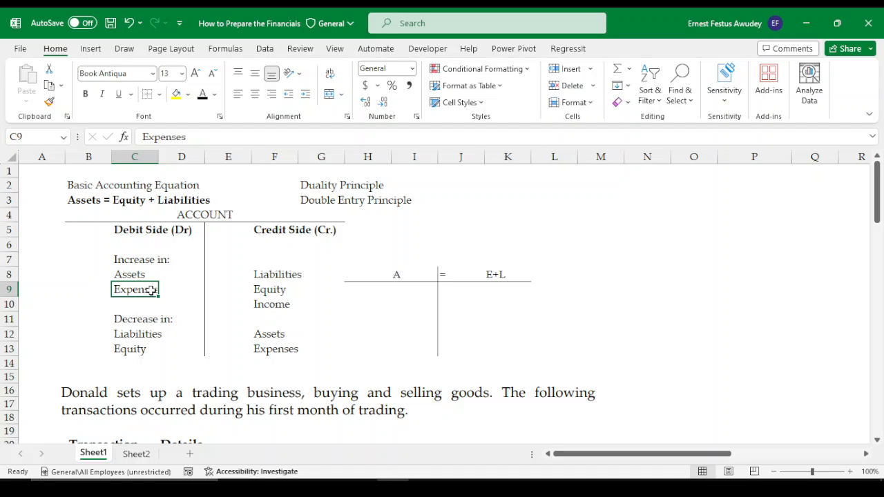
{"action": "left_click", "coordinate": [283, 307]}
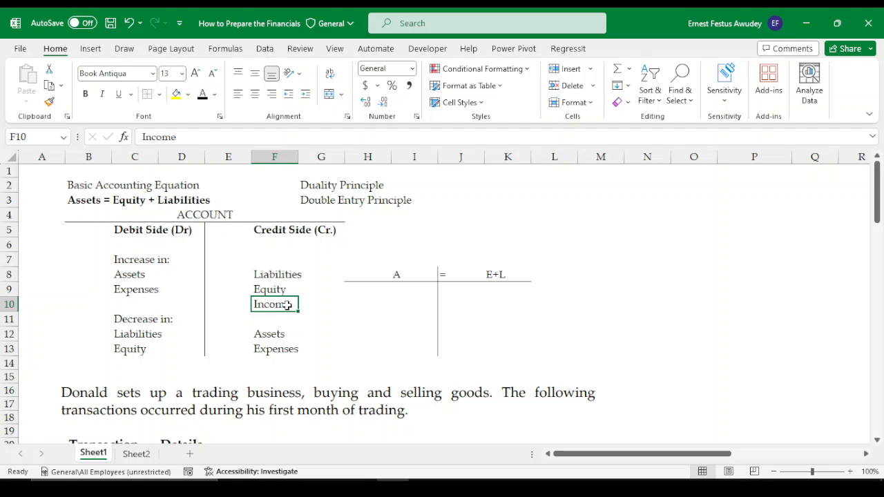
{"action": "scroll", "coordinate": [386, 380], "scroll_direction": "down", "scroll_amount": 2}
{"action": "scroll", "coordinate": [385, 379], "scroll_direction": "down", "scroll_amount": 2}
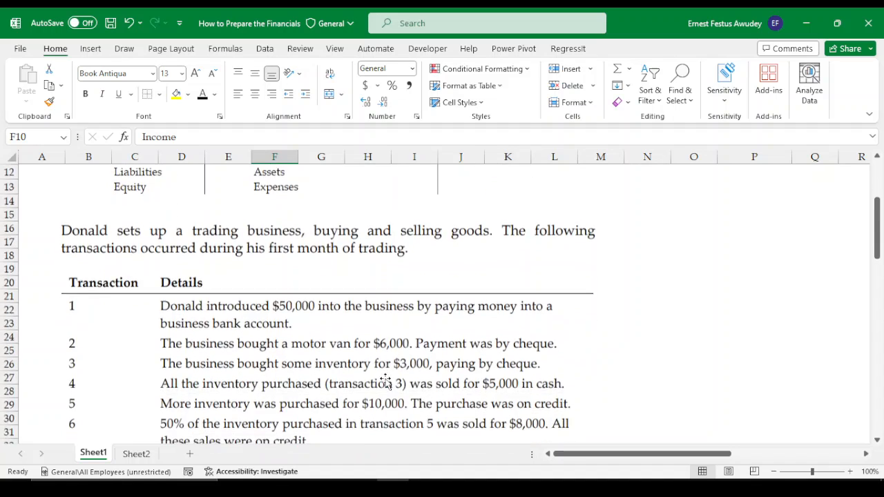
{"action": "scroll", "coordinate": [385, 380], "scroll_direction": "up", "scroll_amount": 4}
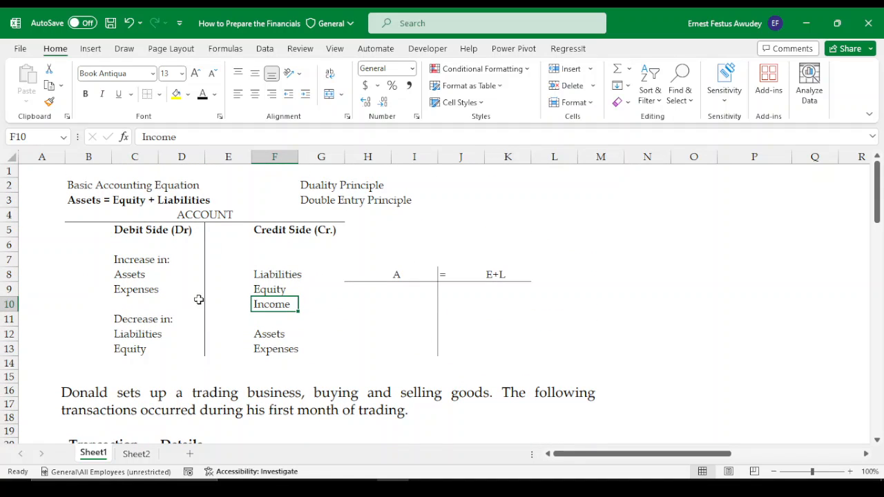
{"action": "scroll", "coordinate": [404, 371], "scroll_direction": "down", "scroll_amount": 1}
{"action": "scroll", "coordinate": [407, 367], "scroll_direction": "up", "scroll_amount": 1}
Compare the increase entries in C8:C9 and F8:F10 with the debit-side decrease entries in C11:C13.
{"action": "left_click", "coordinate": [138, 291]}
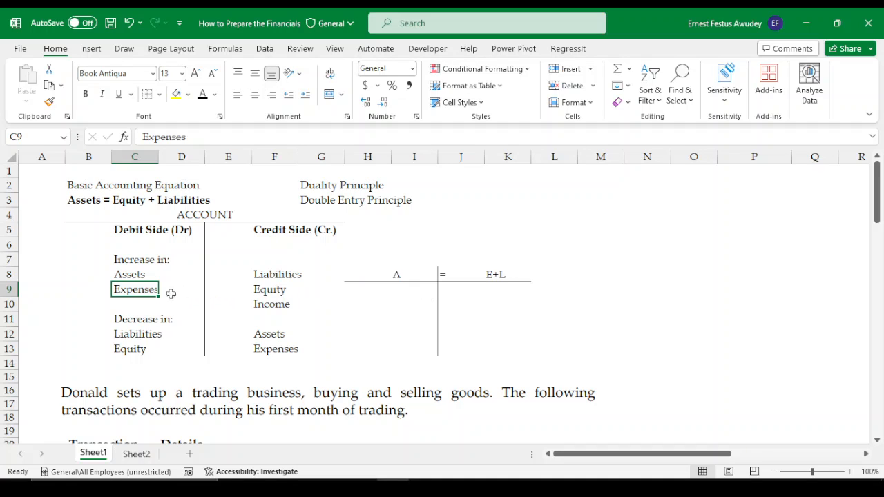
{"action": "left_click_drag", "start_coordinate": [121, 283], "coordinate": [120, 275]}
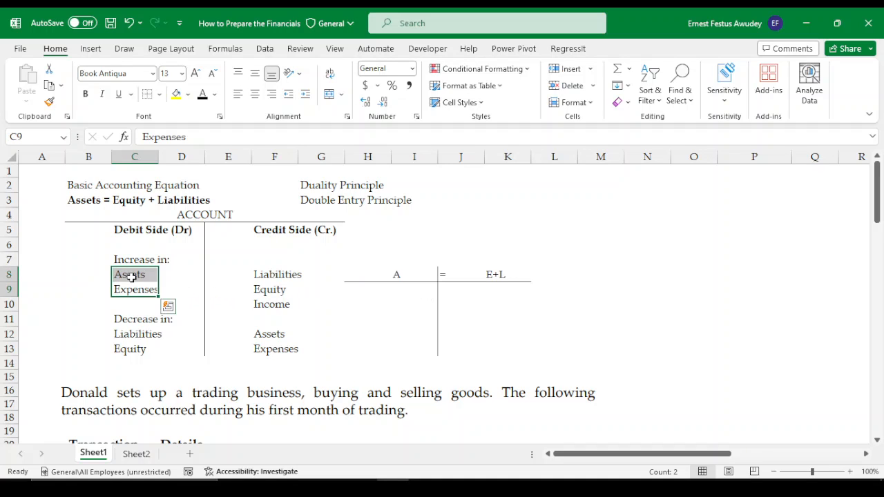
{"action": "left_click", "coordinate": [274, 306]}
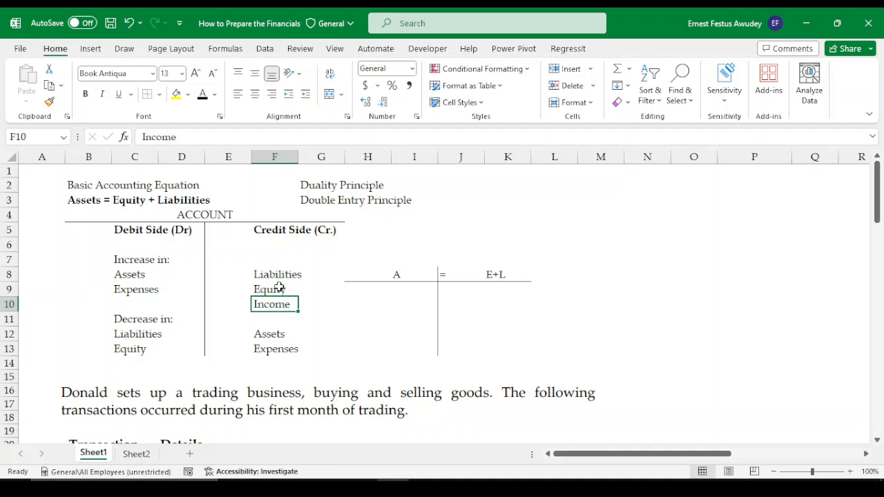
{"action": "left_click", "coordinate": [275, 287]}
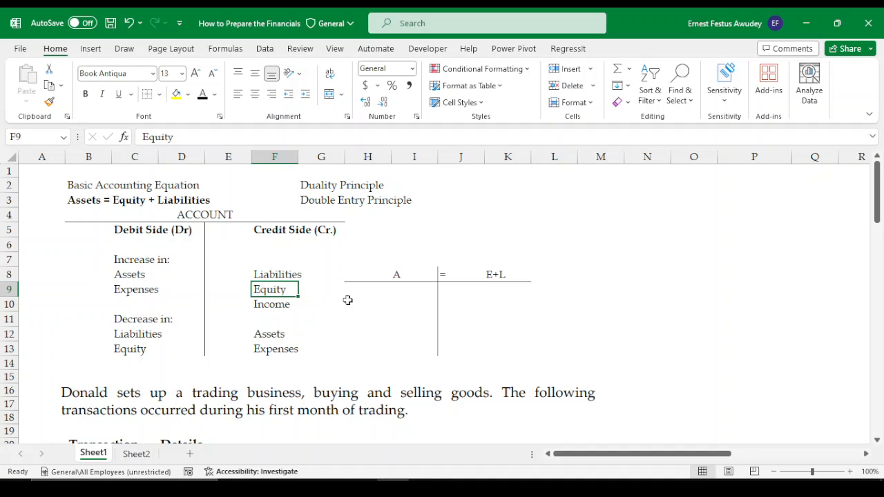
{"action": "left_click", "coordinate": [285, 306]}
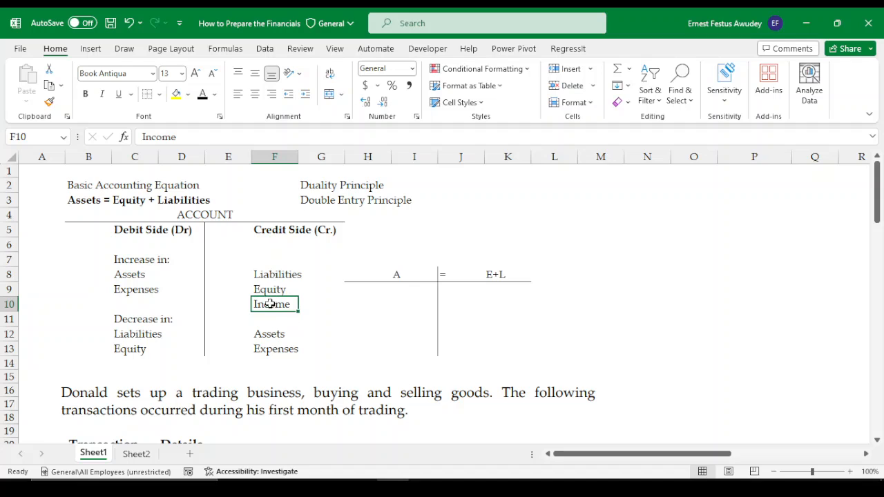
{"action": "left_click_drag", "start_coordinate": [270, 300], "coordinate": [270, 291]}
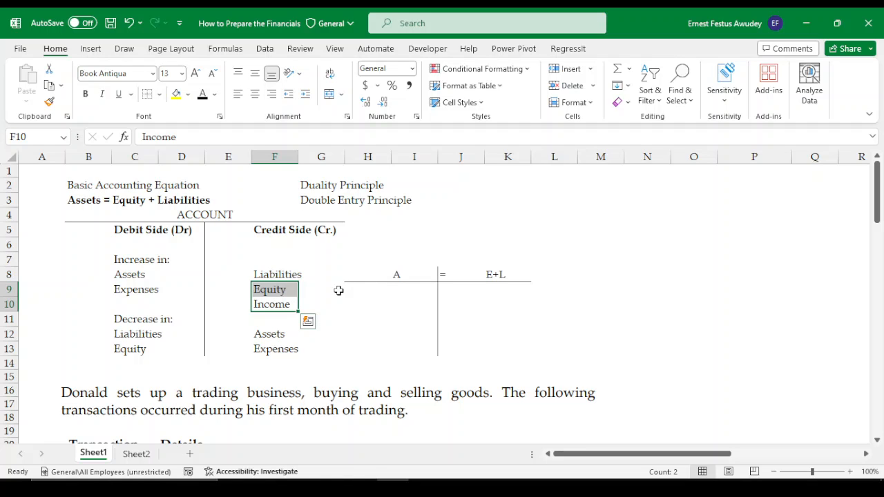
{"action": "left_click", "coordinate": [384, 316]}
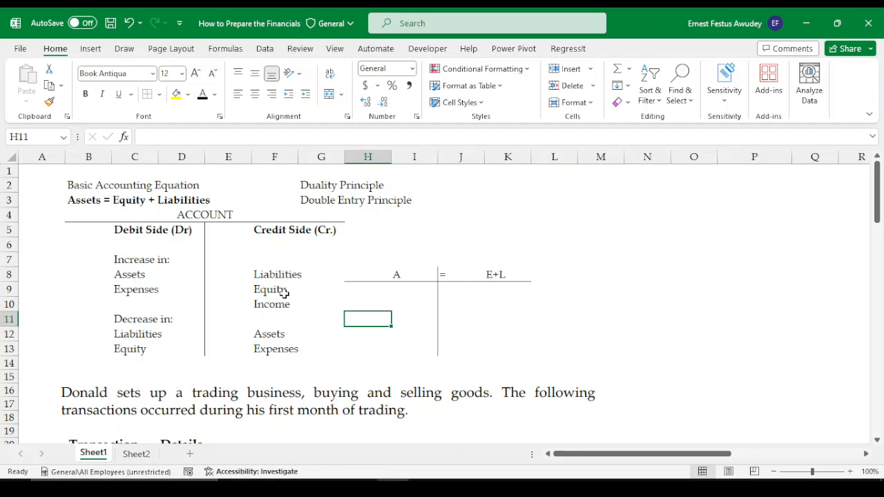
{"action": "left_click_drag", "start_coordinate": [285, 275], "coordinate": [286, 301]}
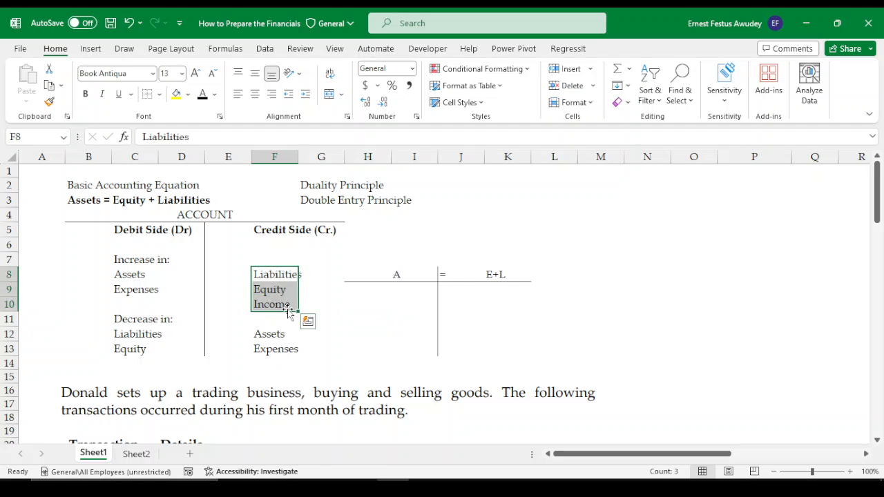
{"action": "left_click_drag", "start_coordinate": [146, 322], "coordinate": [142, 347]}
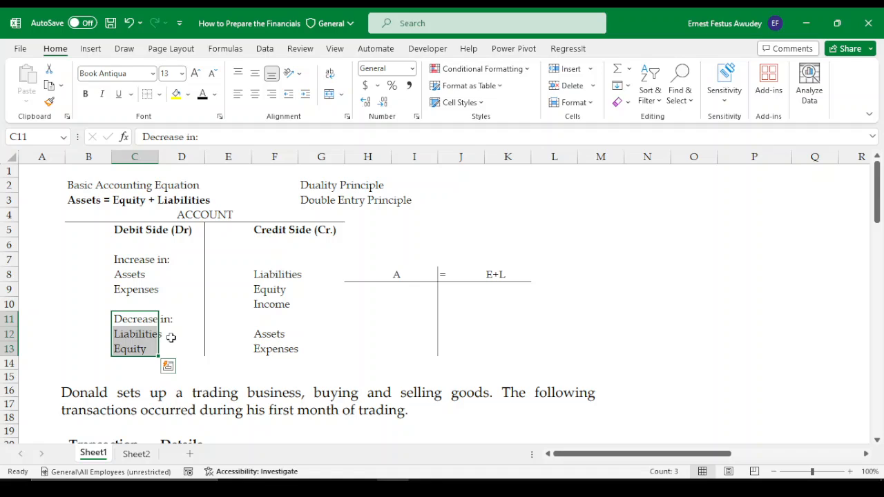
{"action": "left_click", "coordinate": [134, 351]}
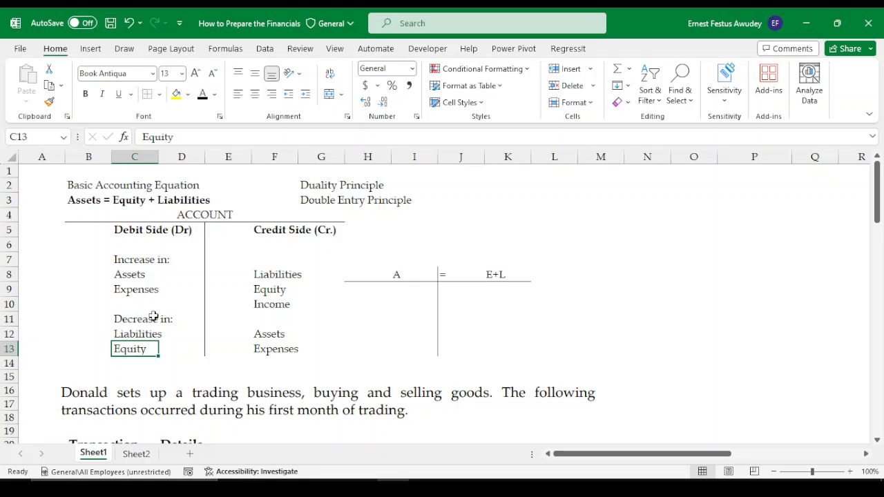
Clear the contents and borders of the A = E+L T layout in H8:K13.
{"action": "left_click_drag", "start_coordinate": [388, 274], "coordinate": [525, 349]}
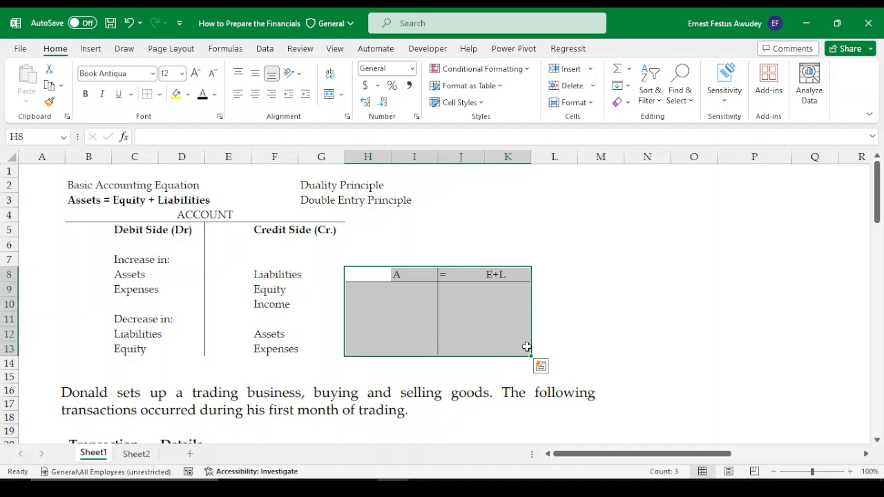
{"action": "key", "text": "Delete"}
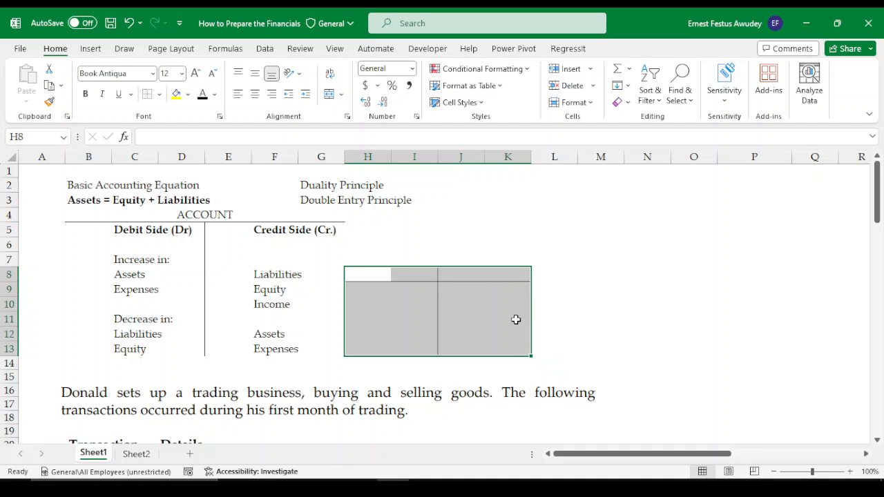
{"action": "left_click", "coordinate": [147, 94]}
{"action": "left_click", "coordinate": [592, 262]}
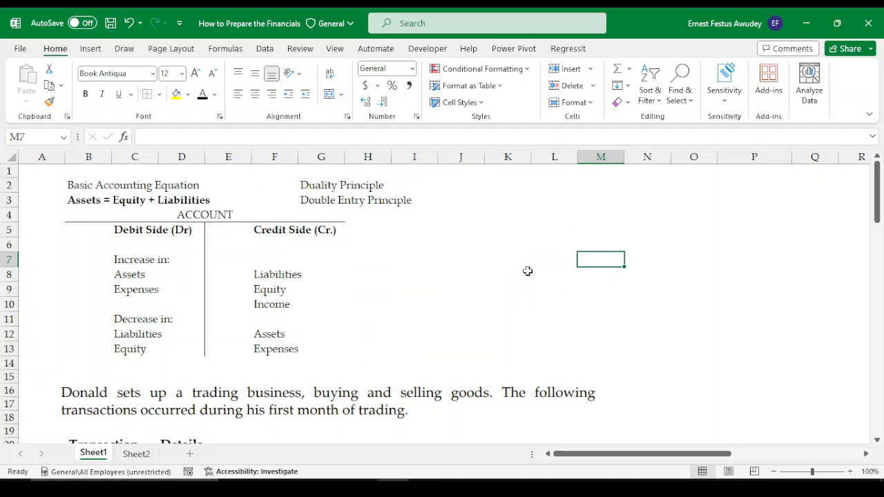
Enter the heading "Ledger" in cell J1.
{"action": "scroll", "coordinate": [489, 330], "scroll_direction": "down", "scroll_amount": 2}
{"action": "scroll", "coordinate": [464, 341], "scroll_direction": "up", "scroll_amount": 2}
{"action": "left_click", "coordinate": [460, 172]}
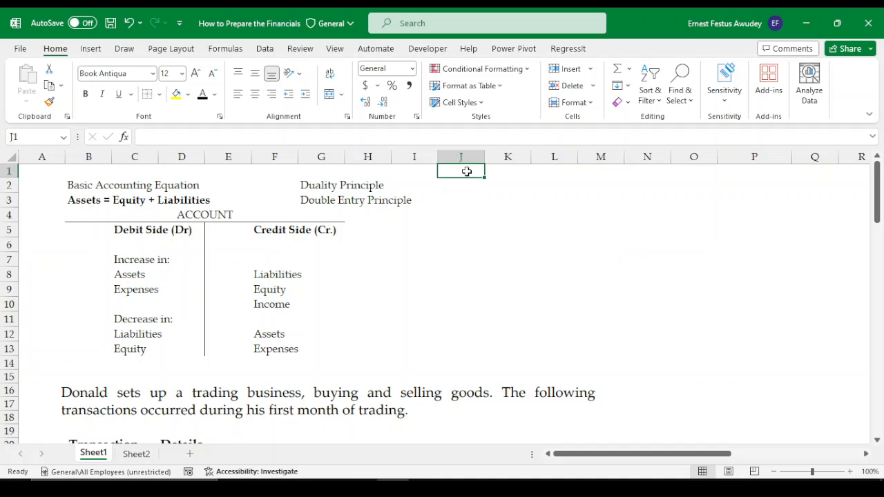
{"action": "type", "text": "Ledger"}
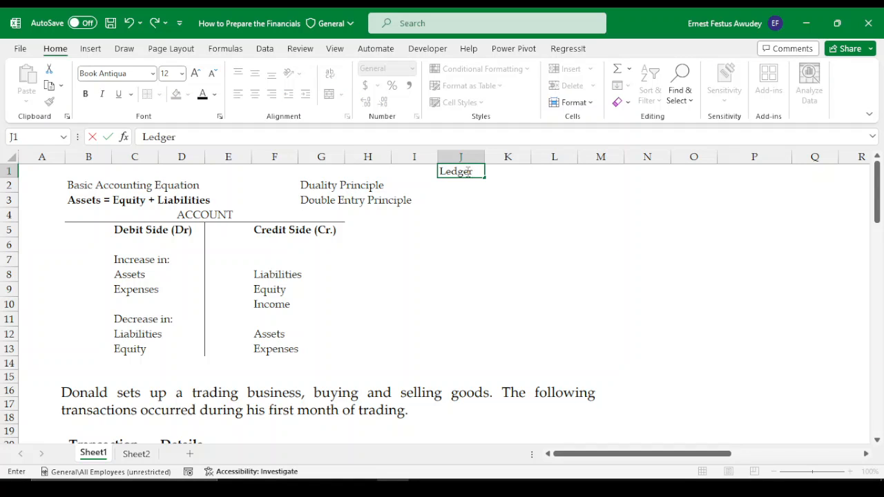
{"action": "key", "text": "Return"}
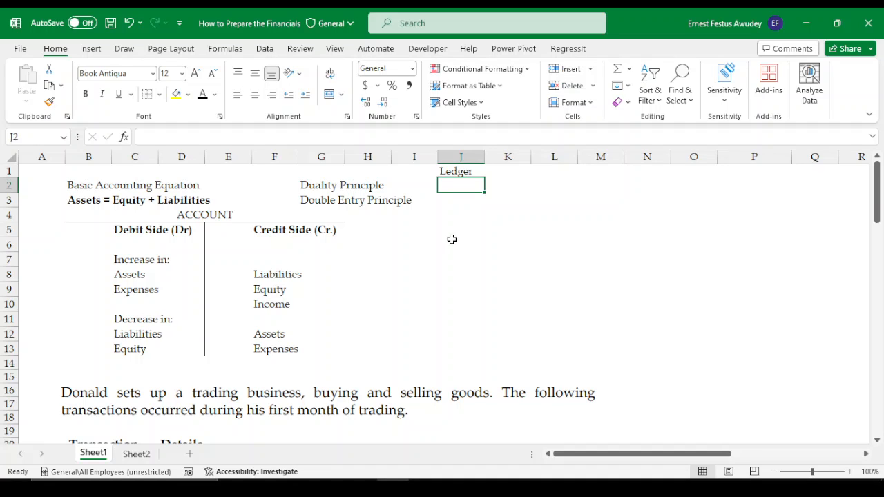
Enter "Main or General or Nominal Ledger" in J2 under the Ledger heading.
{"action": "type", "text": "Main"}
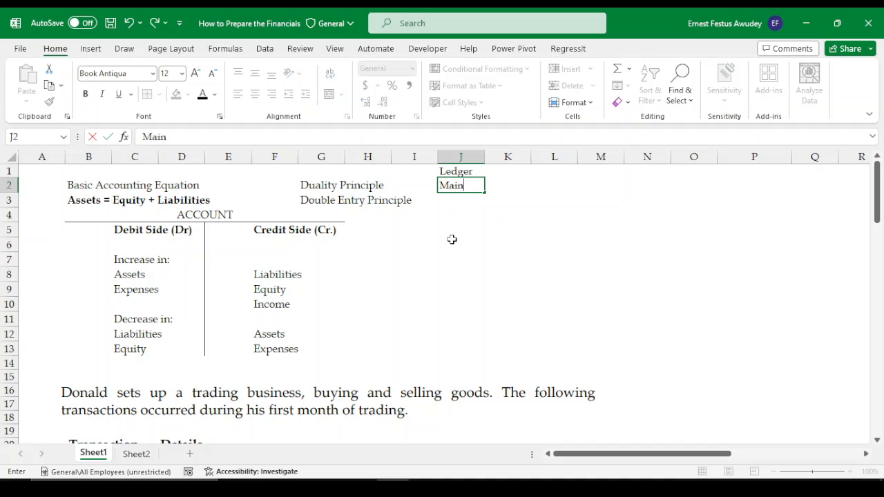
{"action": "type", "text": " or Gener"}
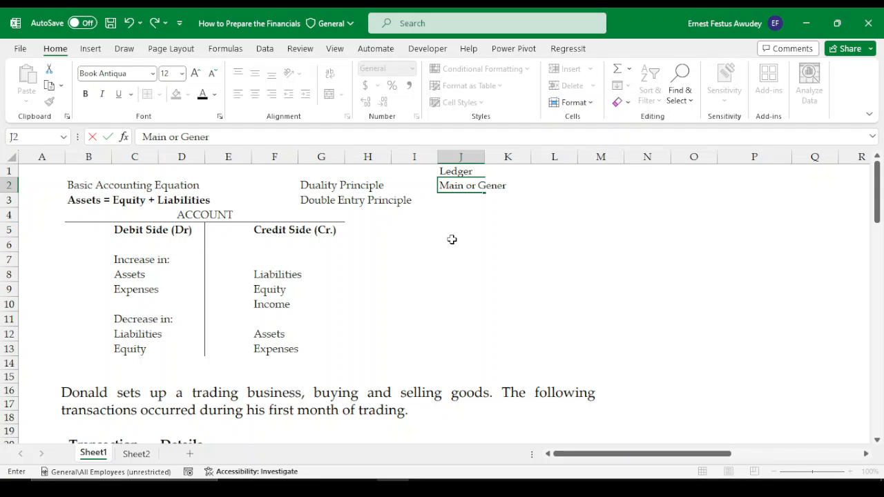
{"action": "type", "text": "al or Nomin"}
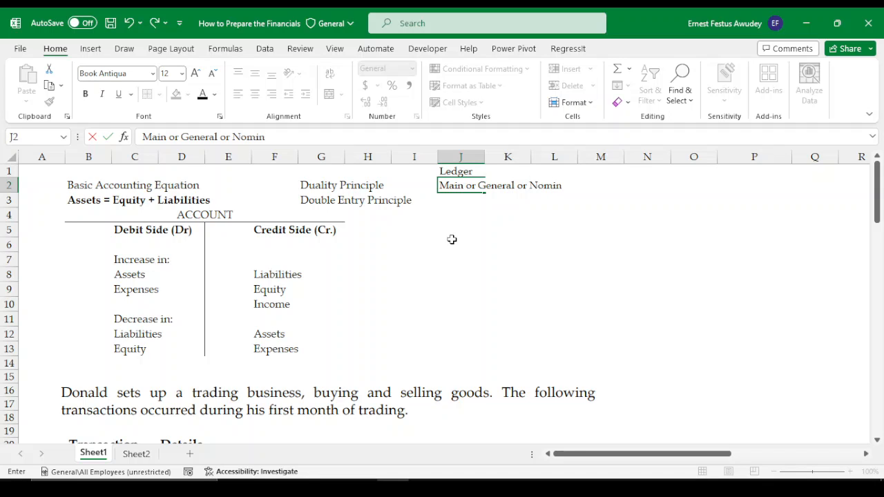
{"action": "type", "text": "al Ledger"}
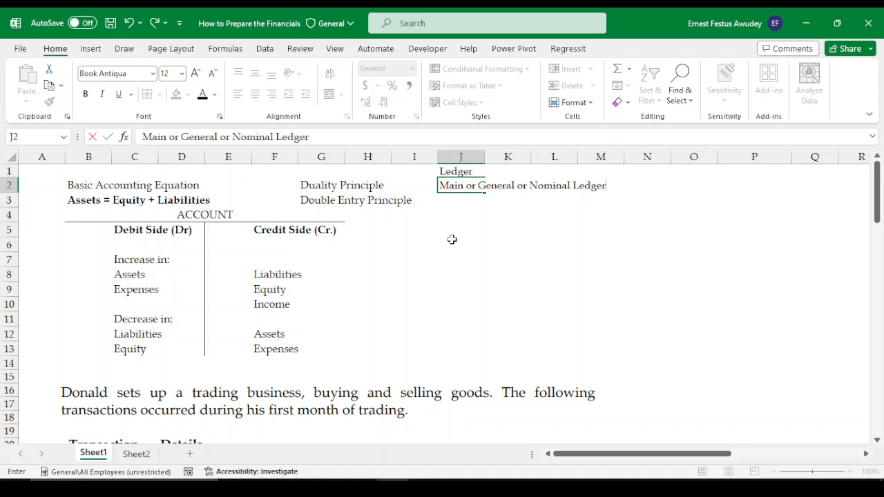
{"action": "key", "text": "Return"}
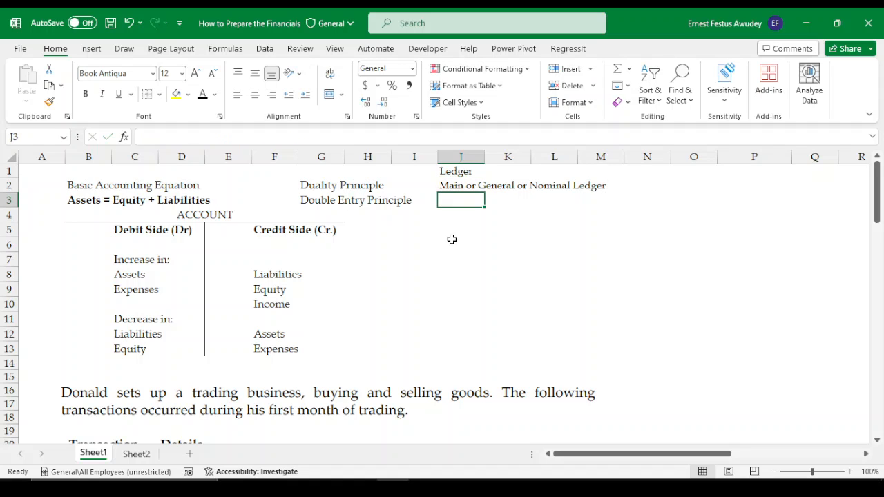
Enter "Receivables Ledger" in J3 as the second ledger type.
{"action": "type", "text": "Rec"}
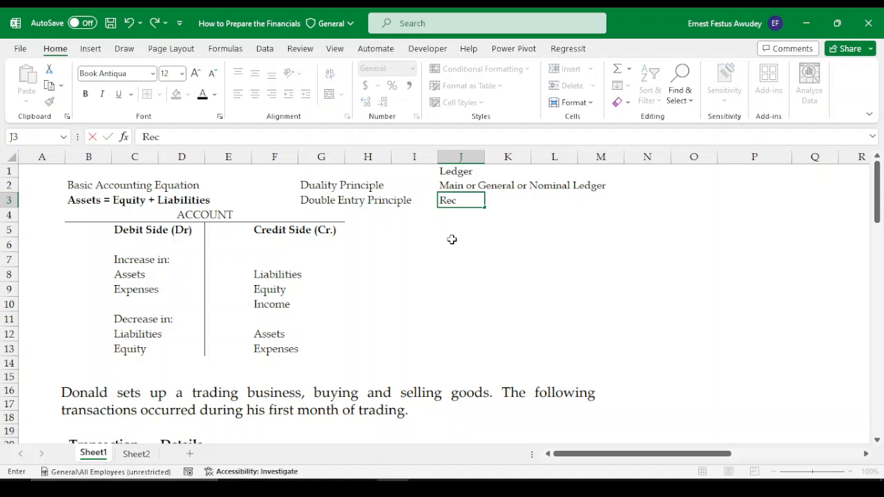
{"action": "type", "text": "eivables L"}
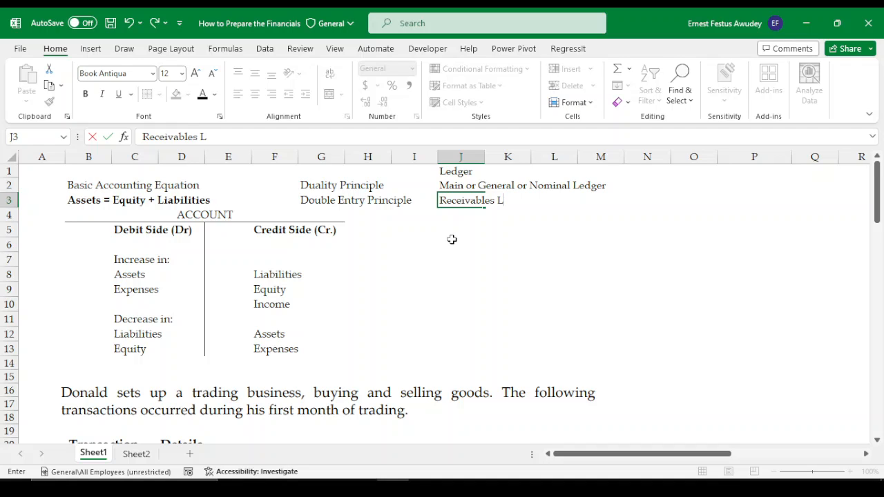
{"action": "type", "text": "edger"}
{"action": "key", "text": "Return"}
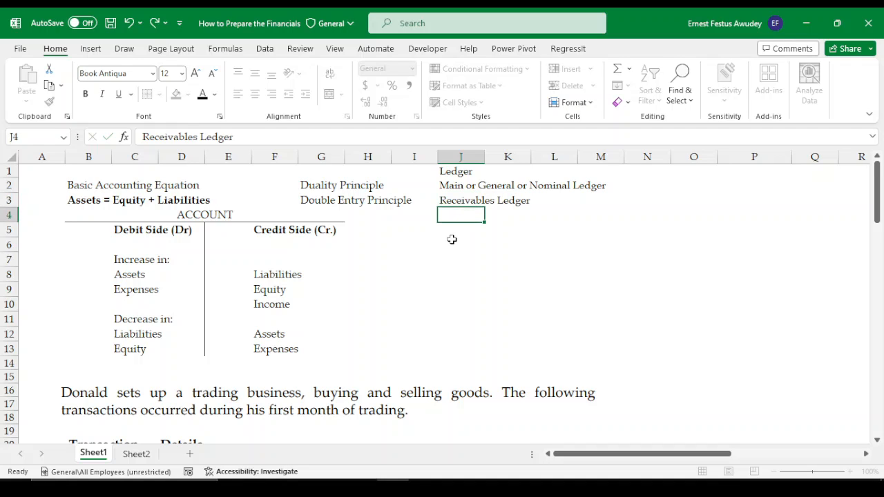
Enter "Payables Ledger" in J4 as the third ledger type and bold the Ledger heading in J1.
{"action": "type", "text": "Payab"}
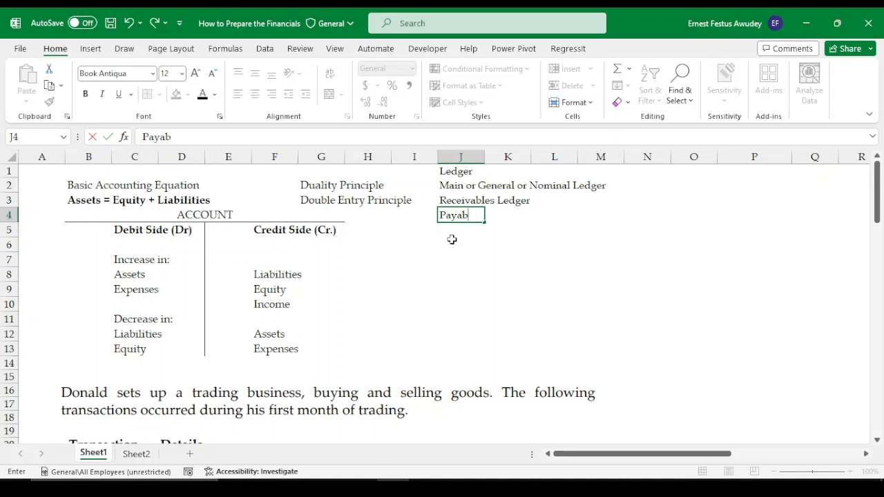
{"action": "type", "text": "les Ledger"}
{"action": "key", "text": "Return"}
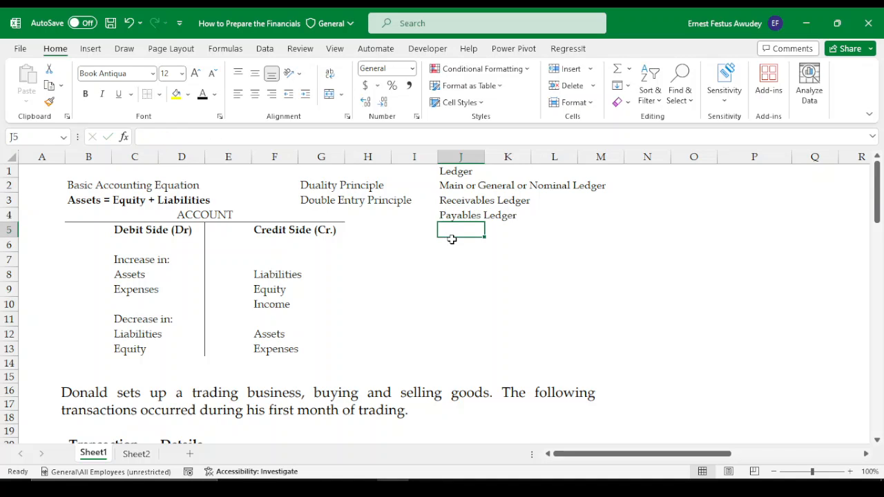
{"action": "left_click", "coordinate": [458, 172]}
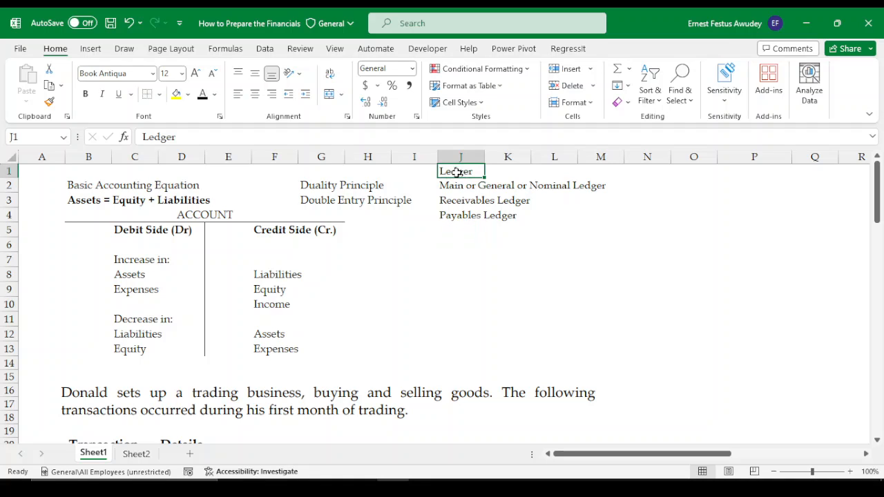
{"action": "key", "text": "ctrl+b"}
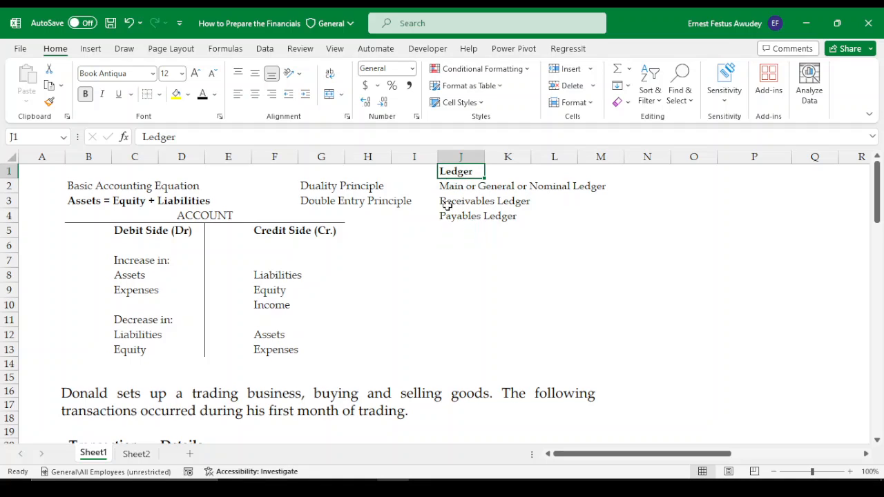
Examine the ledger types in J2:J4, comparing the main ledger with the receivables and payables ledgers.
{"action": "left_click", "coordinate": [445, 190]}
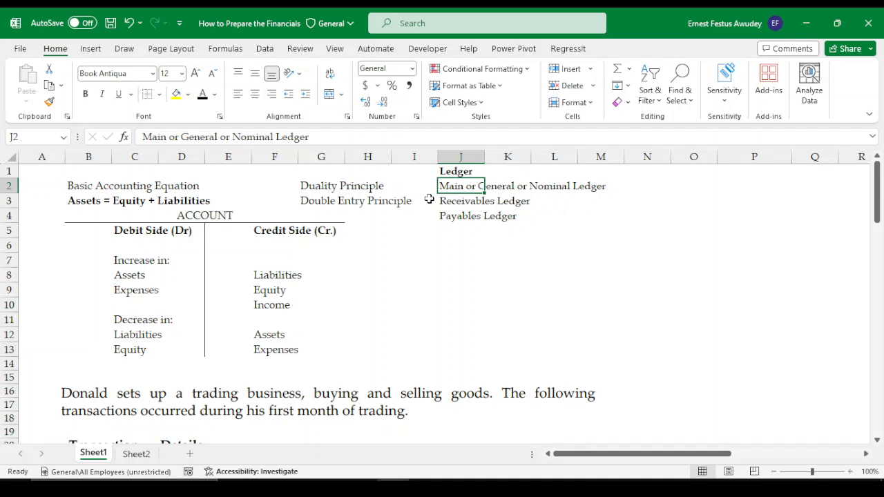
{"action": "left_click_drag", "start_coordinate": [443, 201], "coordinate": [449, 214]}
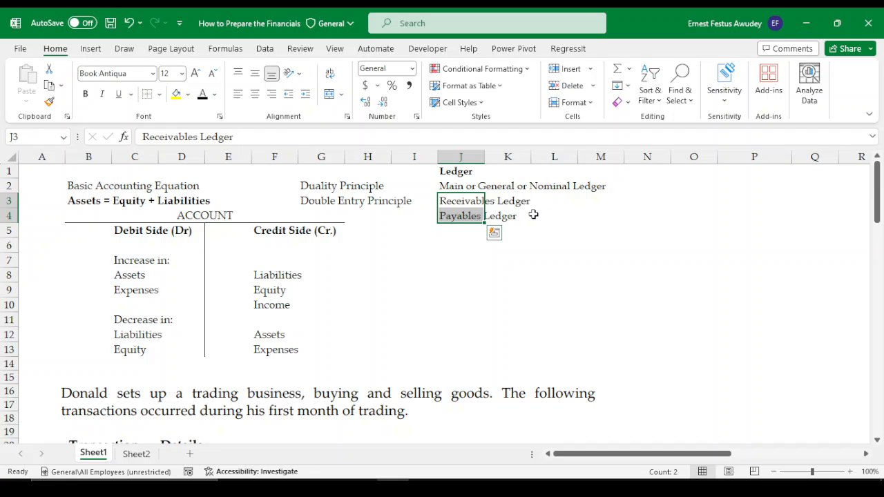
{"action": "left_click", "coordinate": [447, 200]}
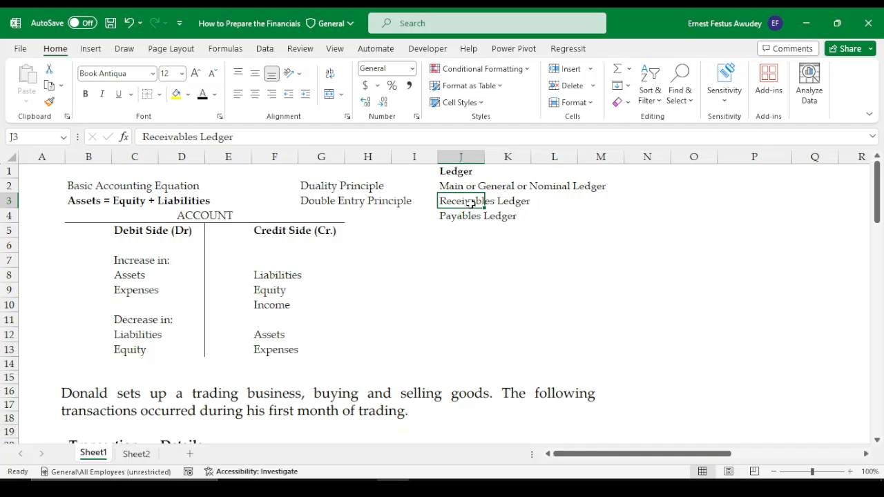
{"action": "left_click", "coordinate": [445, 216]}
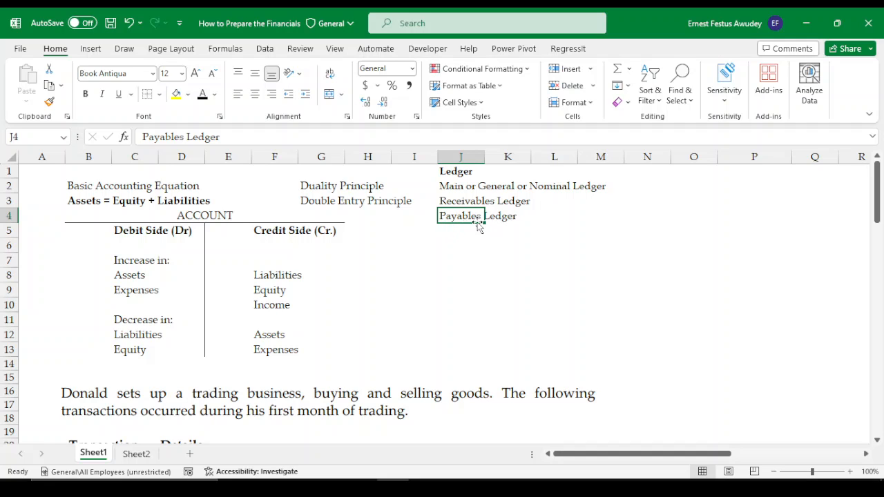
{"action": "left_click", "coordinate": [446, 199]}
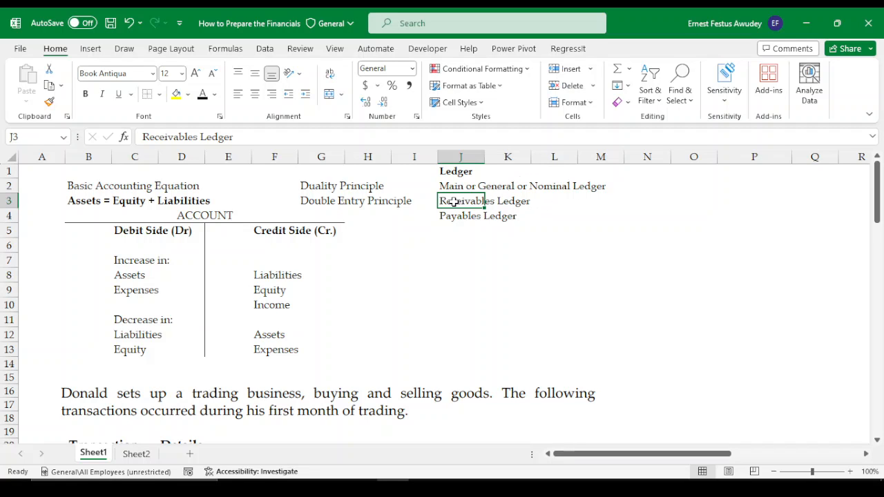
{"action": "left_click_drag", "start_coordinate": [454, 202], "coordinate": [457, 215]}
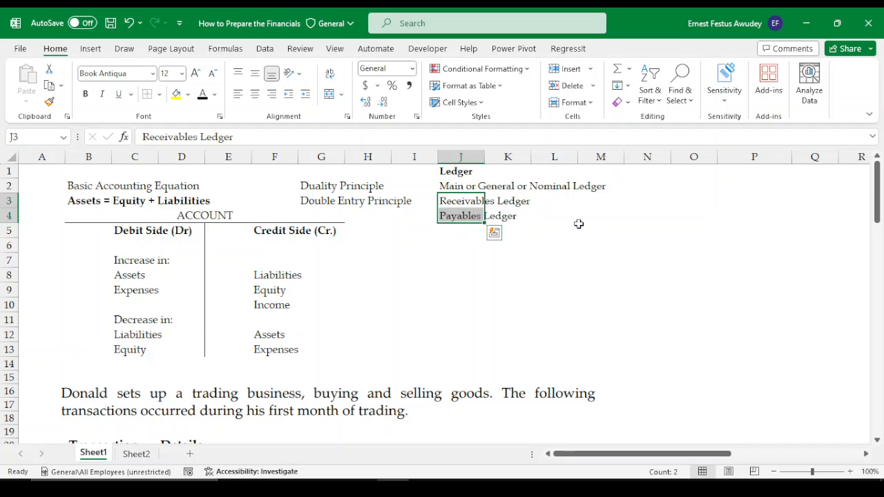
{"action": "left_click", "coordinate": [557, 230]}
{"action": "left_click_drag", "start_coordinate": [449, 185], "coordinate": [572, 185]}
{"action": "left_click_drag", "start_coordinate": [444, 203], "coordinate": [509, 222]}
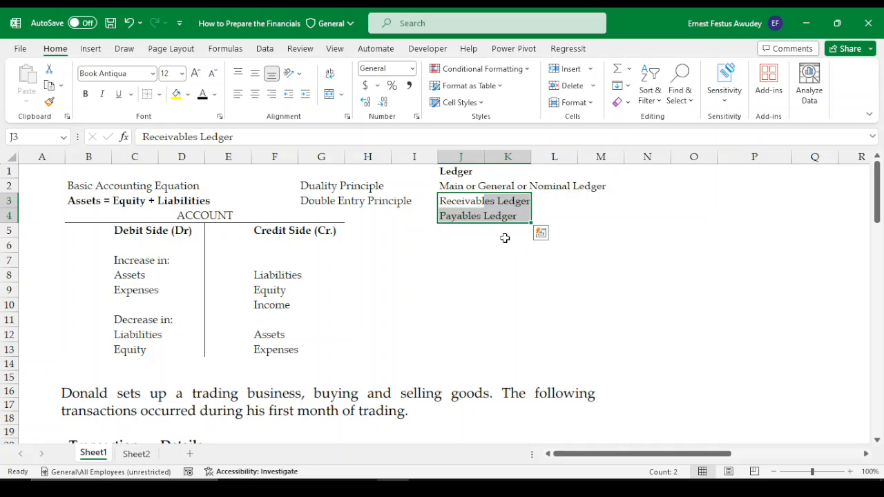
{"action": "left_click", "coordinate": [473, 184]}
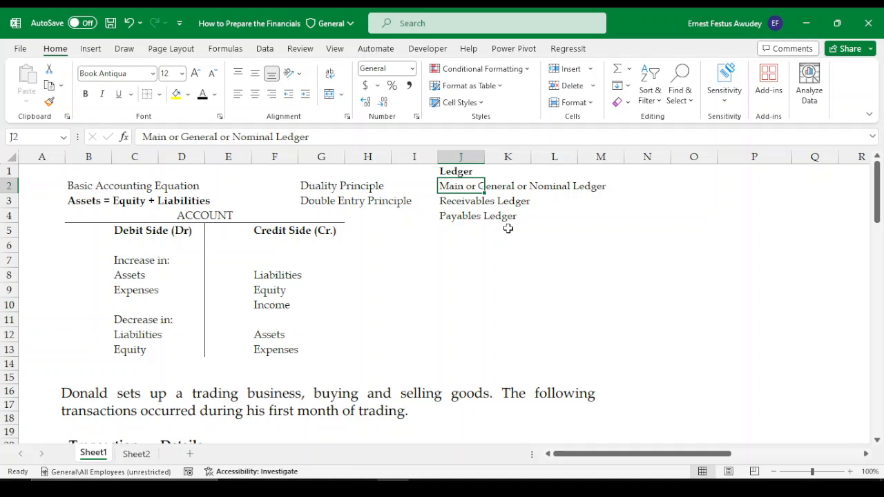
{"action": "left_click", "coordinate": [502, 183]}
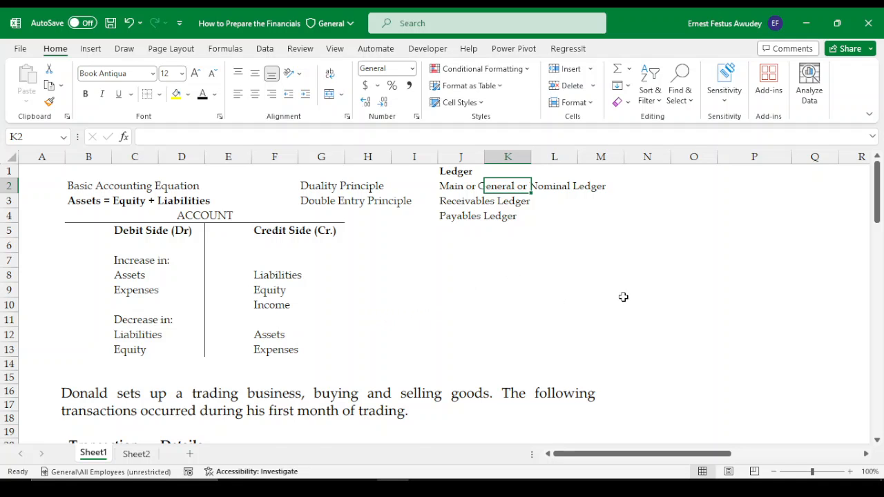
Look over the ledger types in the notes against the trading business's transaction list further down the sheet.
{"action": "scroll", "coordinate": [449, 346], "scroll_direction": "down", "scroll_amount": 5}
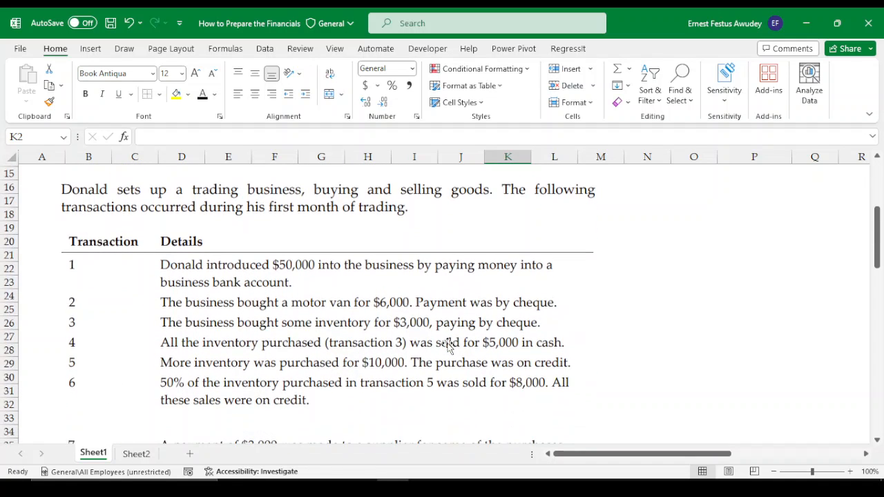
{"action": "scroll", "coordinate": [449, 345], "scroll_direction": "up", "scroll_amount": 5}
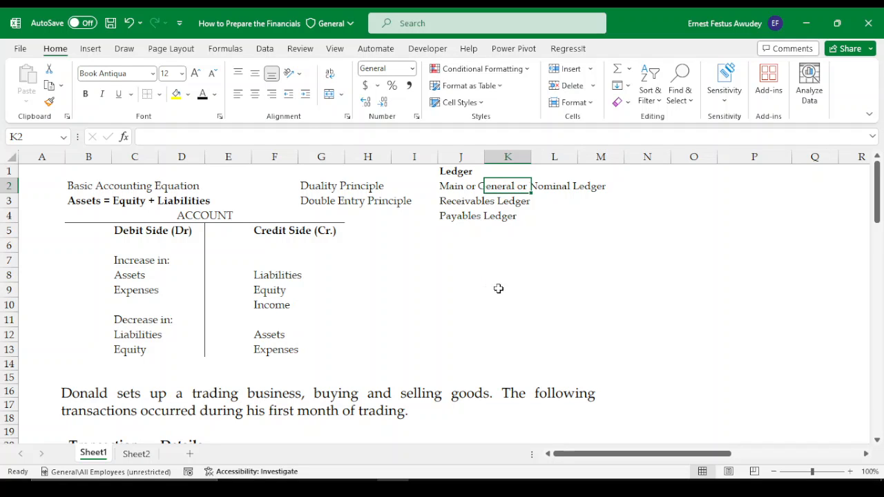
{"action": "scroll", "coordinate": [564, 300], "scroll_direction": "down", "scroll_amount": 4}
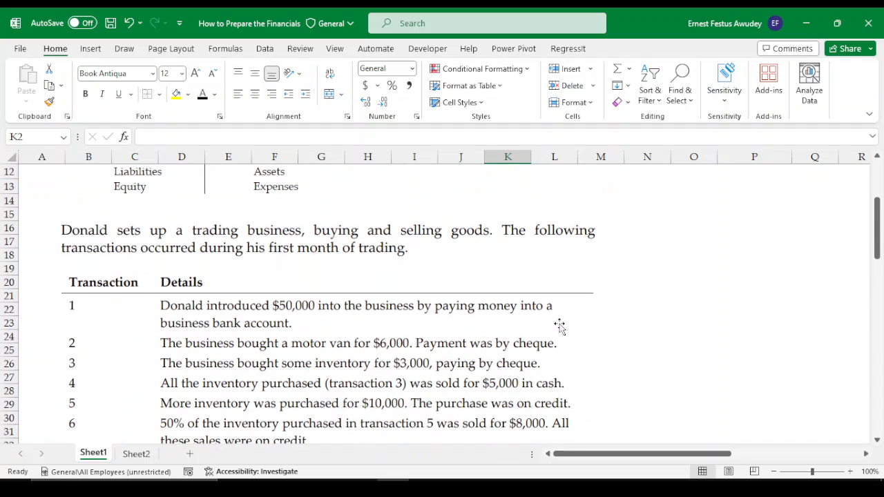
{"action": "scroll", "coordinate": [639, 312], "scroll_direction": "down", "scroll_amount": 1}
{"action": "scroll", "coordinate": [642, 311], "scroll_direction": "up", "scroll_amount": 5}
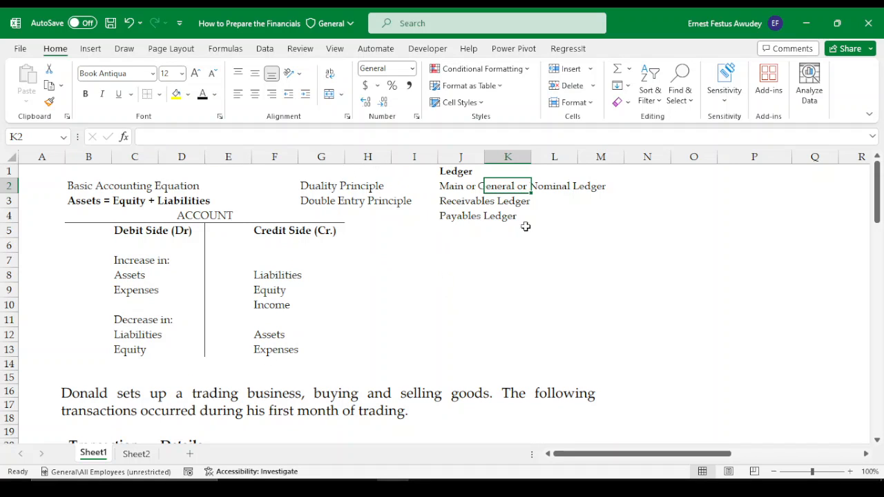
{"action": "scroll", "coordinate": [489, 419], "scroll_direction": "down", "scroll_amount": 2}
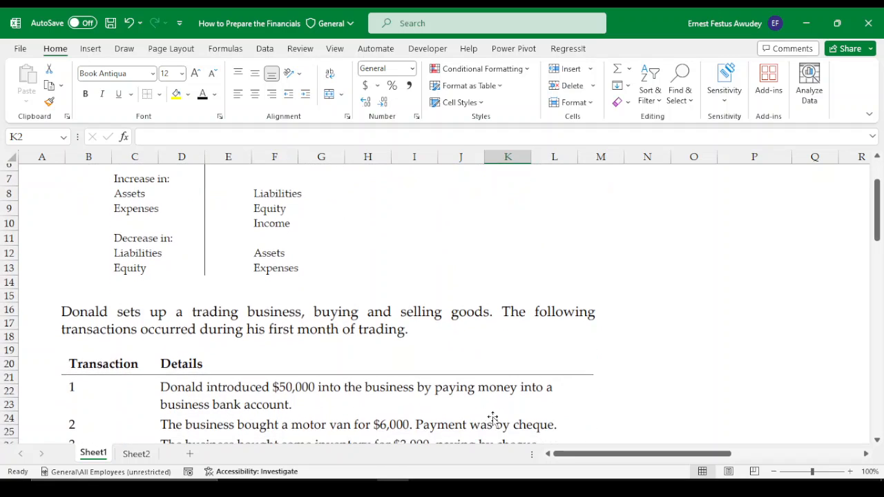
{"action": "scroll", "coordinate": [666, 387], "scroll_direction": "up", "scroll_amount": 2}
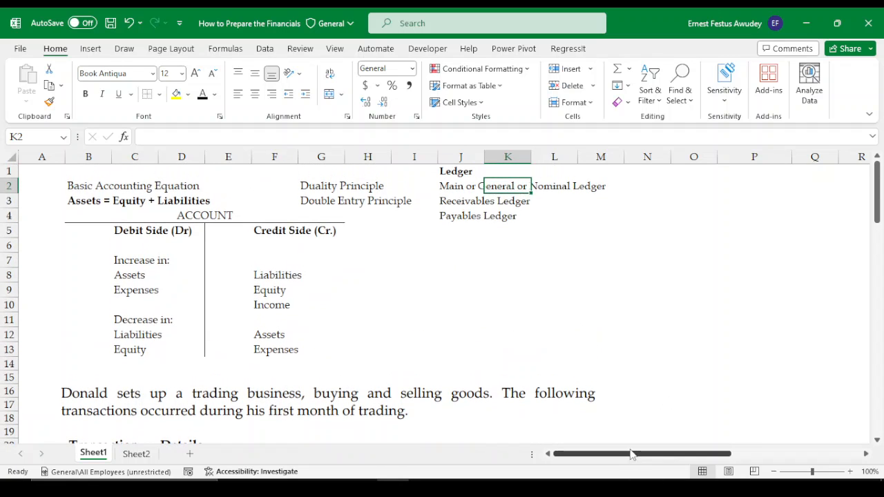
{"action": "left_click_drag", "start_coordinate": [630, 457], "coordinate": [598, 451]}
Read through the numbered transactions of the business's first month and check them against the debit and credit rules.
{"action": "scroll", "coordinate": [336, 335], "scroll_direction": "down", "scroll_amount": 5}
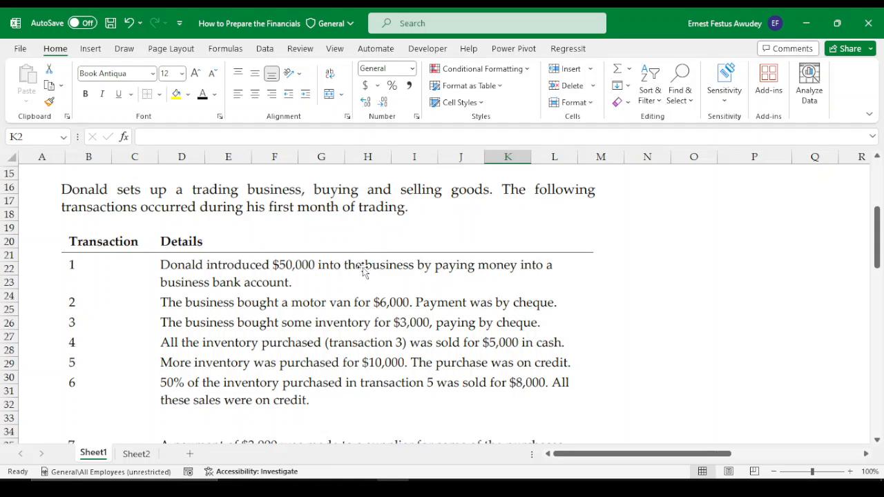
{"action": "scroll", "coordinate": [317, 283], "scroll_direction": "down", "scroll_amount": 1}
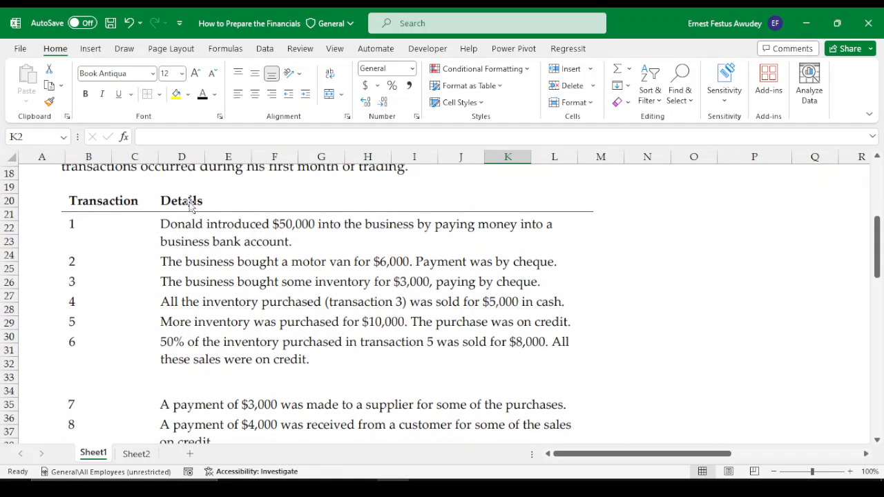
{"action": "scroll", "coordinate": [458, 314], "scroll_direction": "down", "scroll_amount": 4}
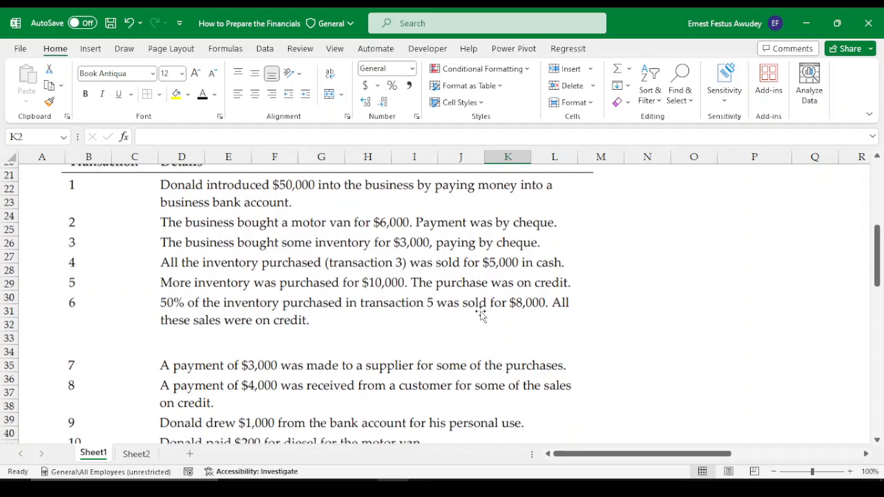
{"action": "scroll", "coordinate": [480, 314], "scroll_direction": "up", "scroll_amount": 5}
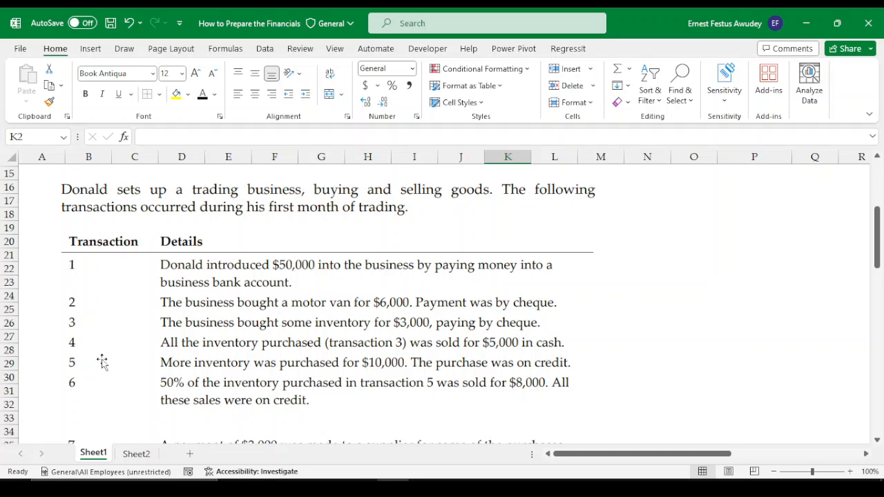
{"action": "scroll", "coordinate": [140, 322], "scroll_direction": "down", "scroll_amount": 3}
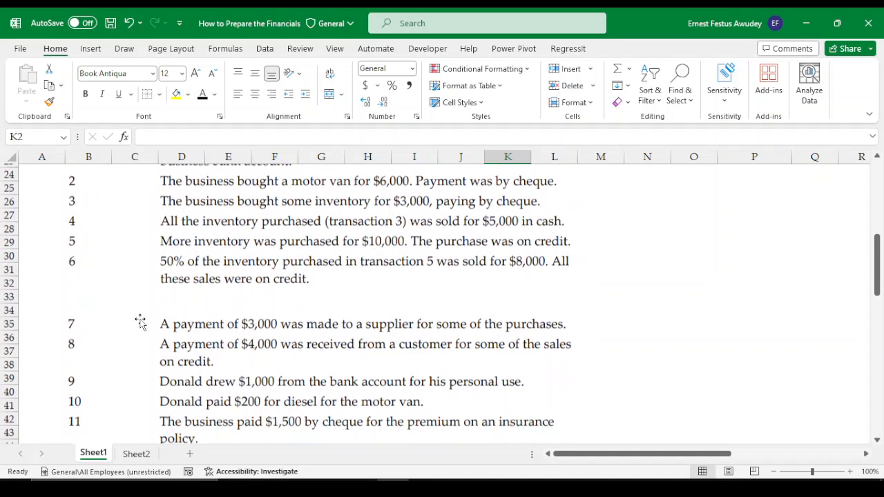
{"action": "scroll", "coordinate": [277, 307], "scroll_direction": "up", "scroll_amount": 2}
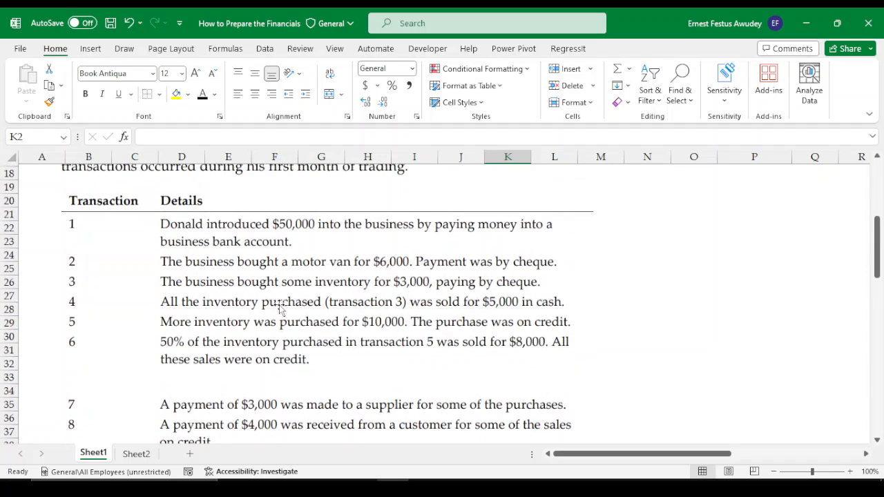
{"action": "scroll", "coordinate": [280, 308], "scroll_direction": "up", "scroll_amount": 1}
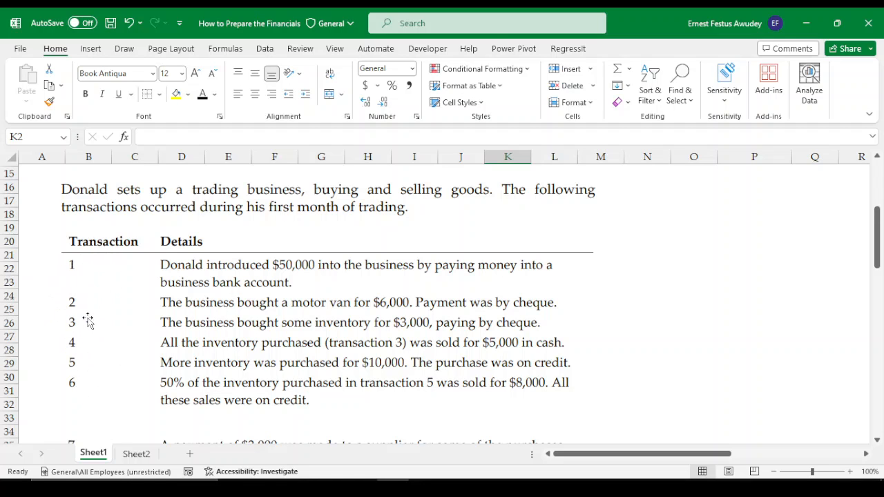
{"action": "scroll", "coordinate": [415, 264], "scroll_direction": "up", "scroll_amount": 4}
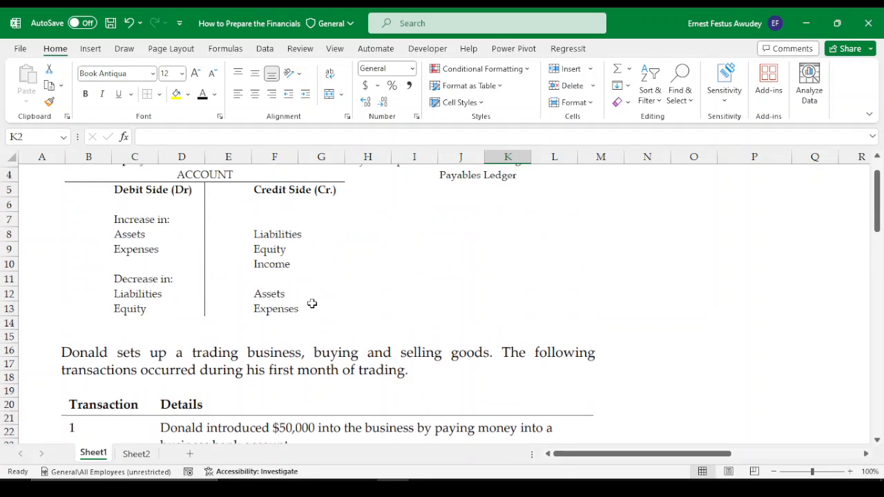
Move the picture showing transactions 7 onwards up to narrow the gap beneath transaction 6.
{"action": "scroll", "coordinate": [228, 394], "scroll_direction": "down", "scroll_amount": 3}
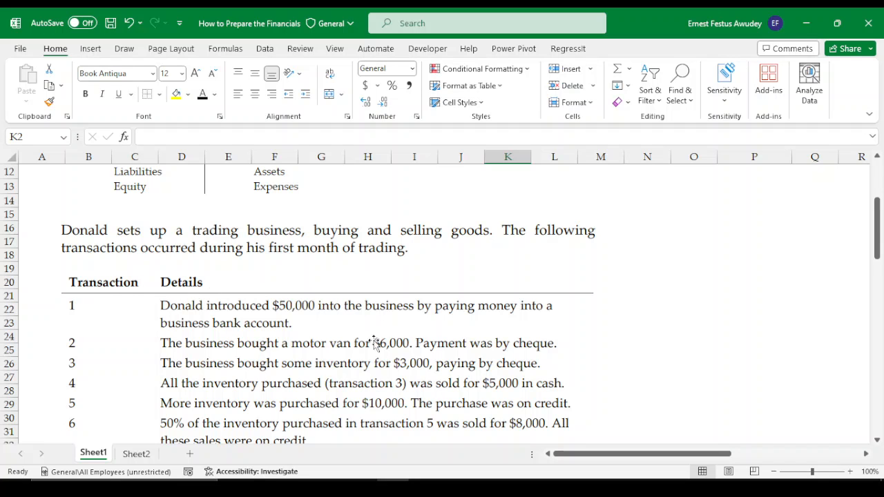
{"action": "scroll", "coordinate": [375, 343], "scroll_direction": "down", "scroll_amount": 4}
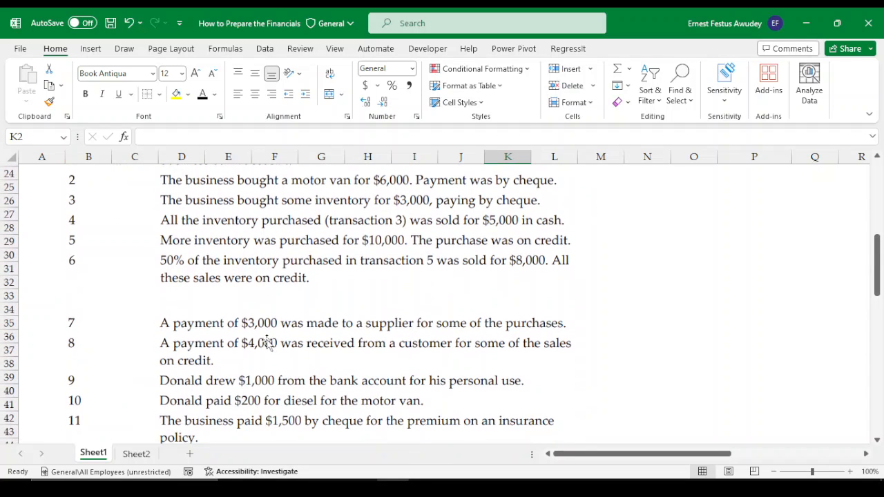
{"action": "left_click_drag", "start_coordinate": [272, 357], "coordinate": [270, 337]}
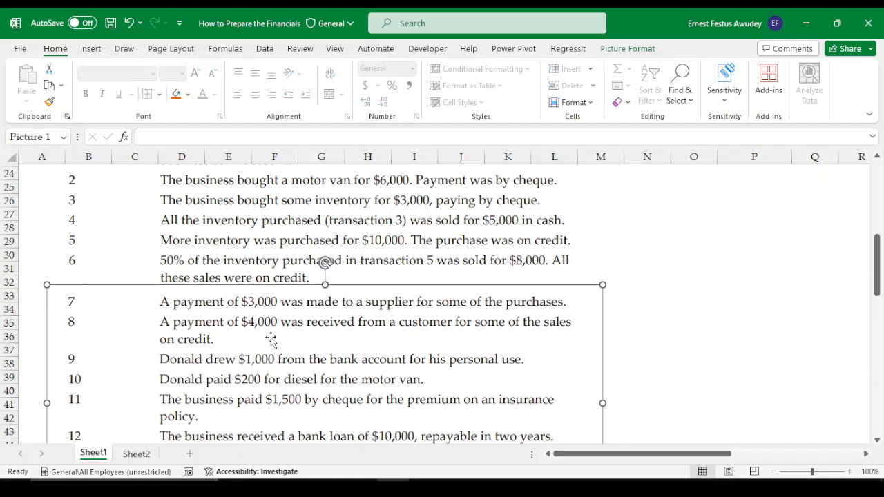
{"action": "left_click", "coordinate": [645, 319]}
Read transactions 1 to 12 in turn, down to the Required section on recording them in main ledger accounts.
{"action": "scroll", "coordinate": [387, 342], "scroll_direction": "down", "scroll_amount": 1}
{"action": "scroll", "coordinate": [387, 343], "scroll_direction": "up", "scroll_amount": 2}
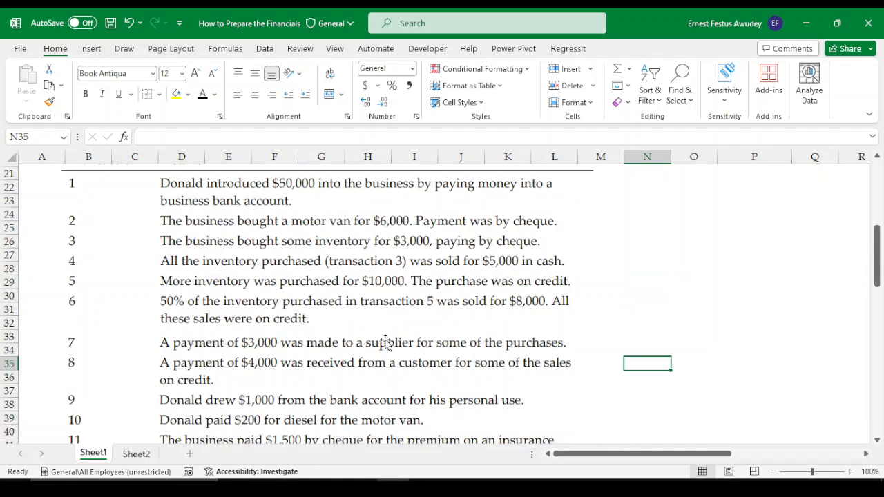
{"action": "scroll", "coordinate": [386, 343], "scroll_direction": "up", "scroll_amount": 1}
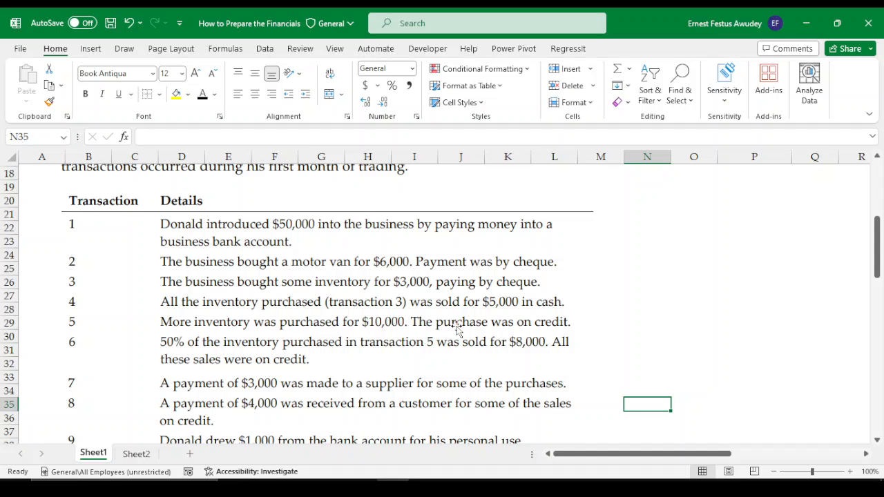
{"action": "scroll", "coordinate": [552, 341], "scroll_direction": "down", "scroll_amount": 1}
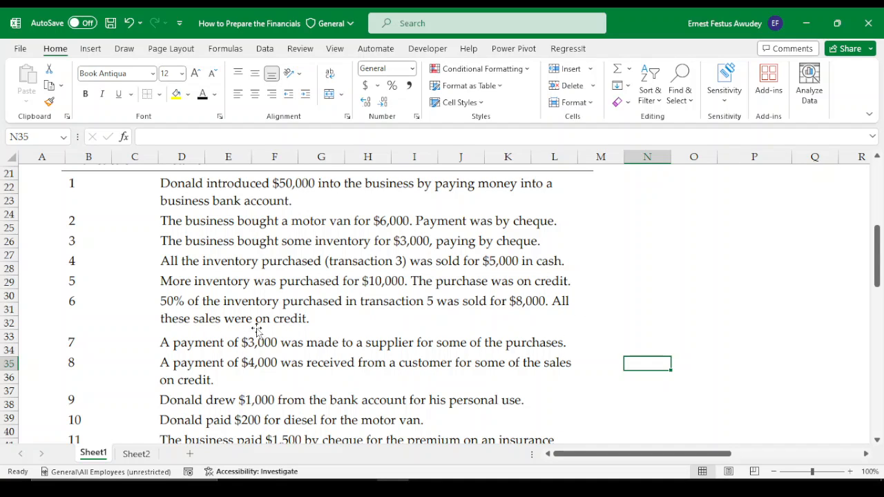
{"action": "scroll", "coordinate": [332, 341], "scroll_direction": "down", "scroll_amount": 2}
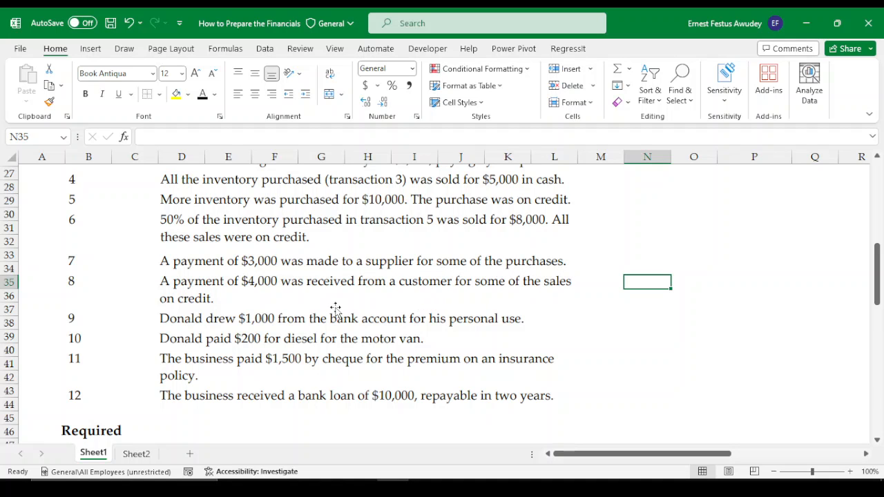
{"action": "scroll", "coordinate": [305, 315], "scroll_direction": "down", "scroll_amount": 1}
{"action": "scroll", "coordinate": [259, 287], "scroll_direction": "up", "scroll_amount": 1}
{"action": "scroll", "coordinate": [518, 330], "scroll_direction": "down", "scroll_amount": 1}
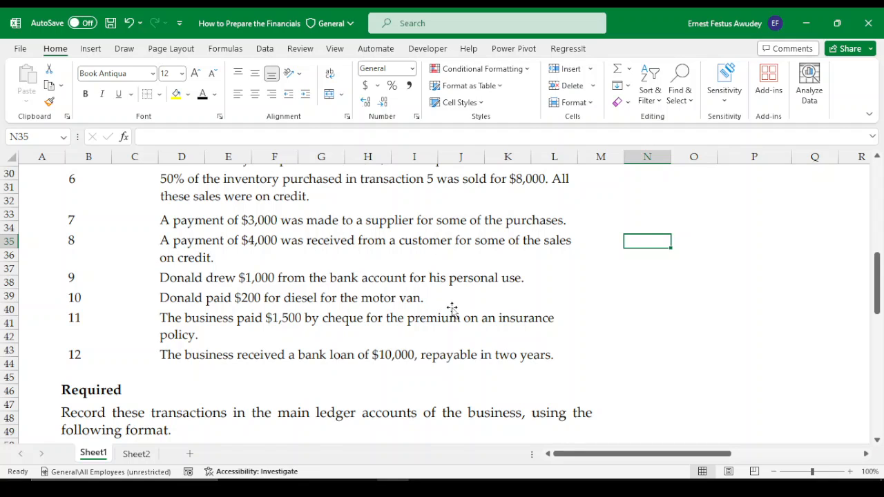
Read transactions 7 to 12 and the Required section with the account format for recording them in the main ledger.
{"action": "scroll", "coordinate": [452, 308], "scroll_direction": "down", "scroll_amount": 1}
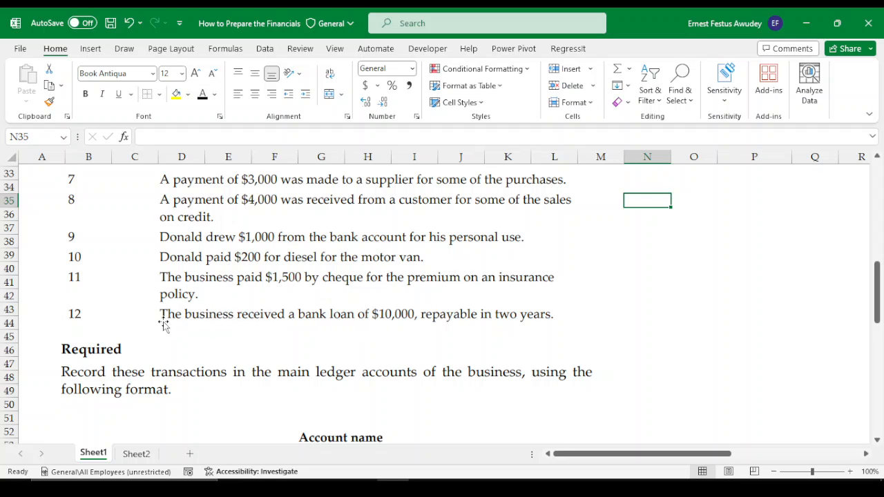
{"action": "scroll", "coordinate": [186, 322], "scroll_direction": "down", "scroll_amount": 1}
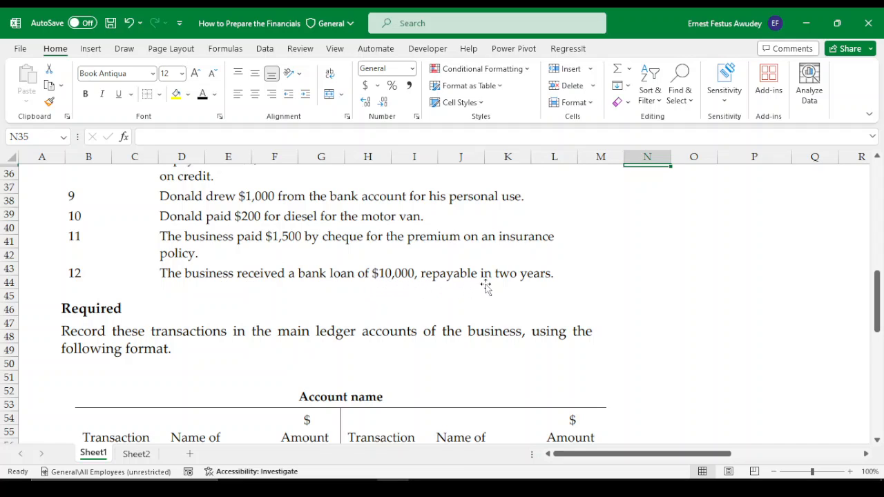
{"action": "scroll", "coordinate": [266, 318], "scroll_direction": "down", "scroll_amount": 1}
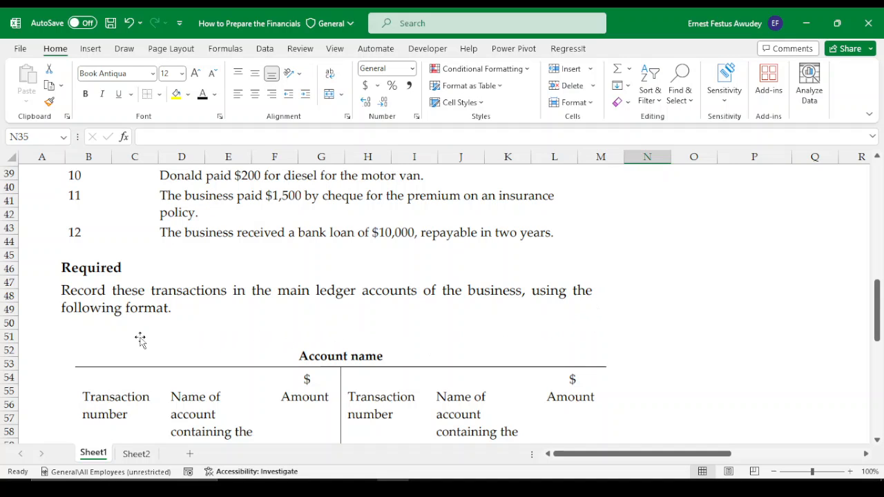
{"action": "scroll", "coordinate": [263, 342], "scroll_direction": "down", "scroll_amount": 1}
{"action": "scroll", "coordinate": [458, 322], "scroll_direction": "down", "scroll_amount": 1}
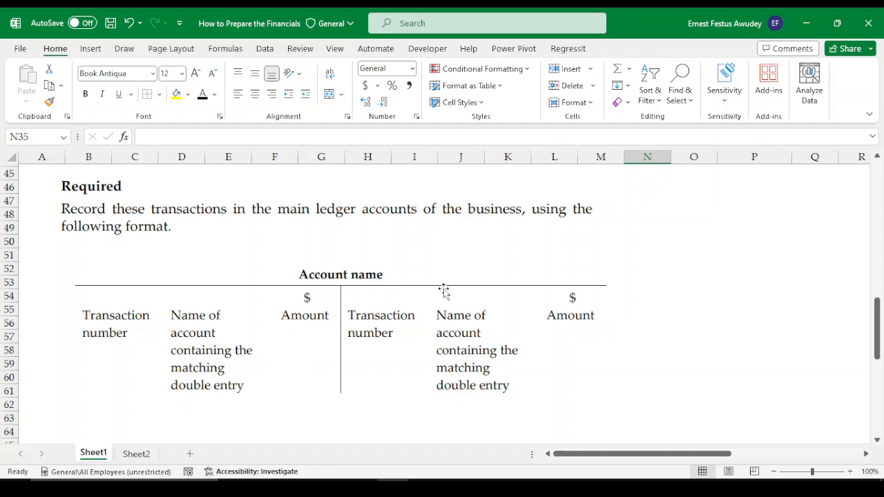
Enter the heading "IN THE BOOKS OF" followed by the business owner's name in cell S13, beside the notes.
{"action": "scroll", "coordinate": [619, 306], "scroll_direction": "up", "scroll_amount": 9}
{"action": "scroll", "coordinate": [617, 309], "scroll_direction": "up", "scroll_amount": 2}
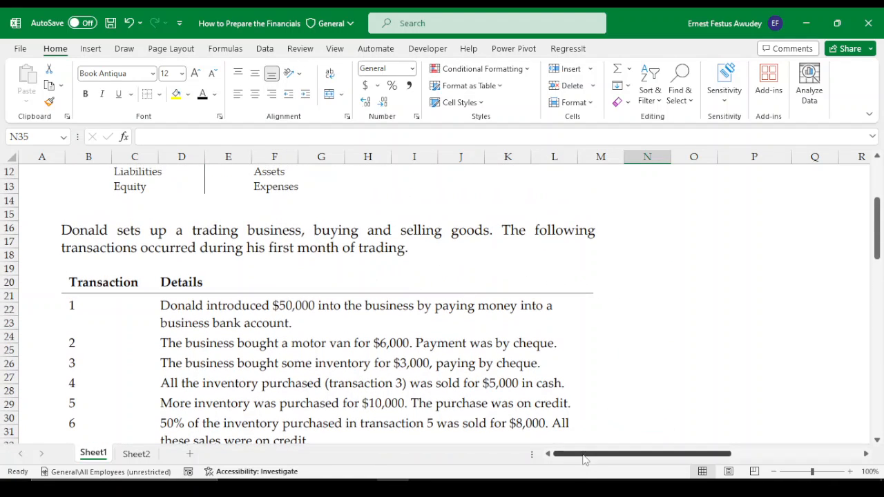
{"action": "left_click_drag", "start_coordinate": [587, 454], "coordinate": [685, 457]}
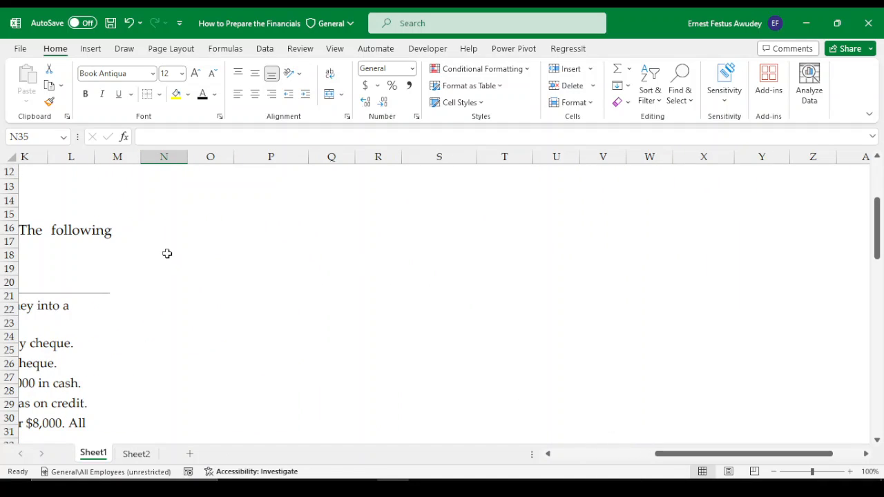
{"action": "left_click", "coordinate": [194, 226]}
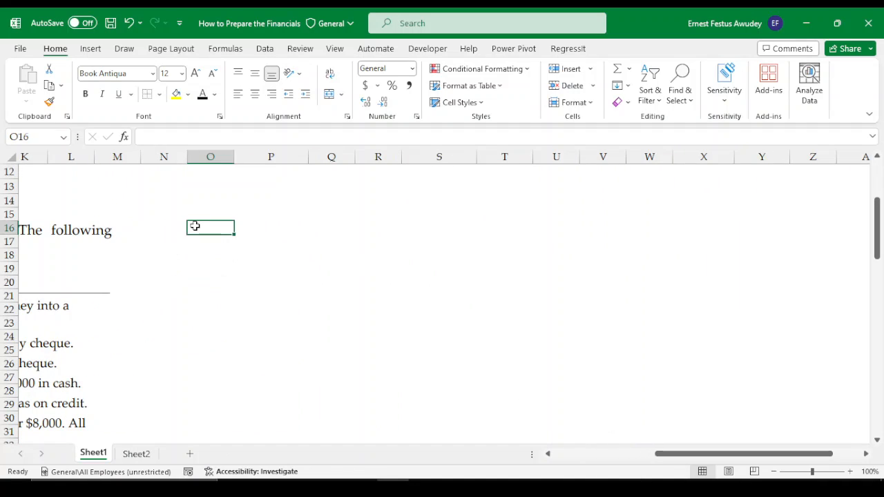
{"action": "left_click", "coordinate": [406, 186]}
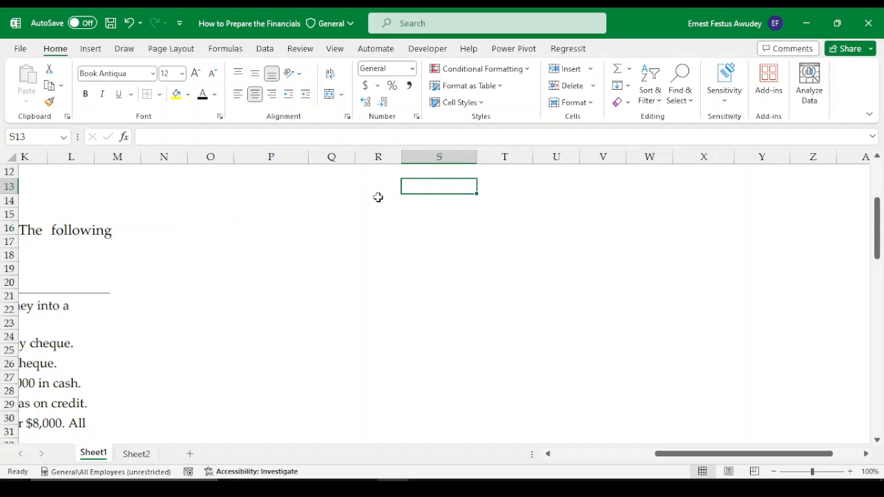
{"action": "left_click_drag", "start_coordinate": [378, 198], "coordinate": [504, 197]}
{"action": "left_click", "coordinate": [392, 199]}
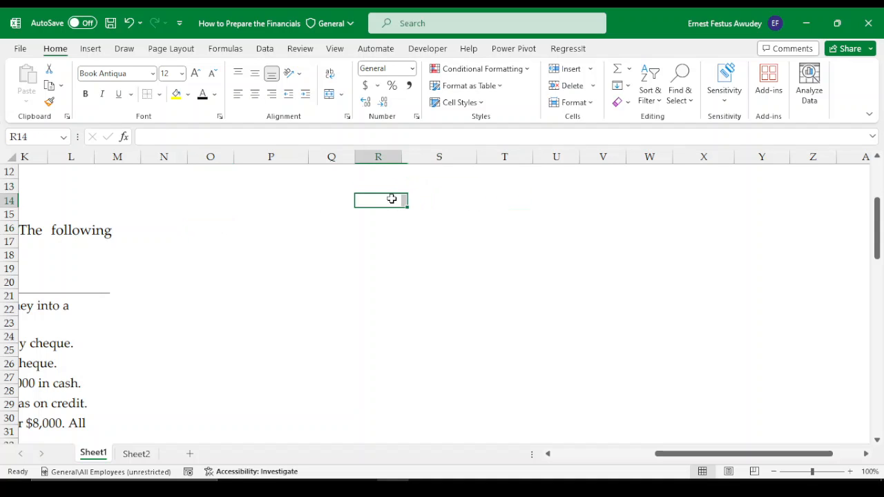
{"action": "left_click", "coordinate": [413, 198]}
{"action": "left_click", "coordinate": [417, 188]}
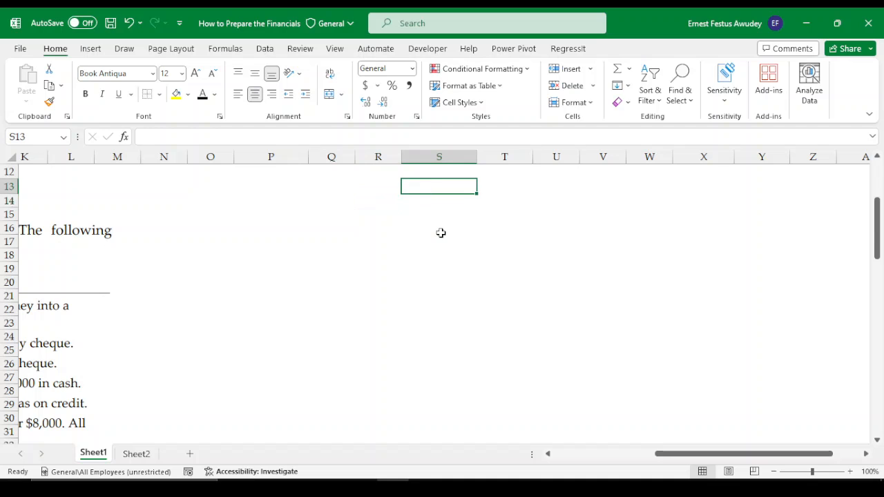
{"action": "type", "text": "IN"}
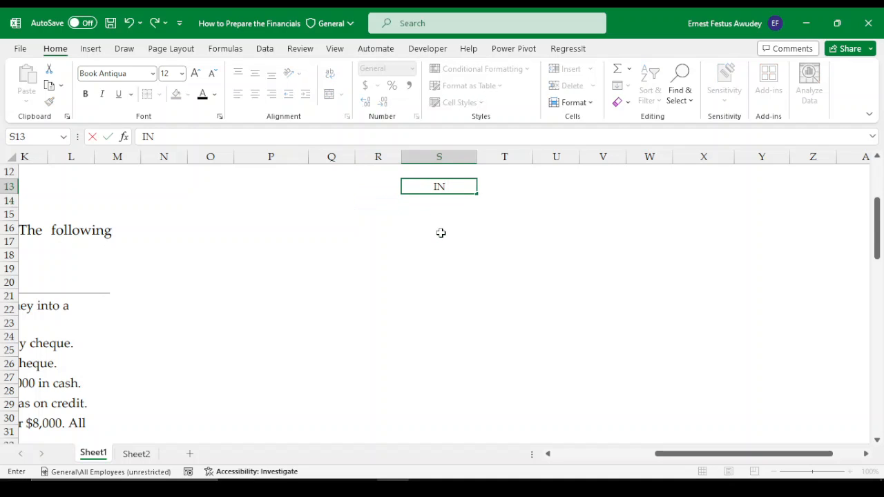
{"action": "type", "text": " THE BOOK"}
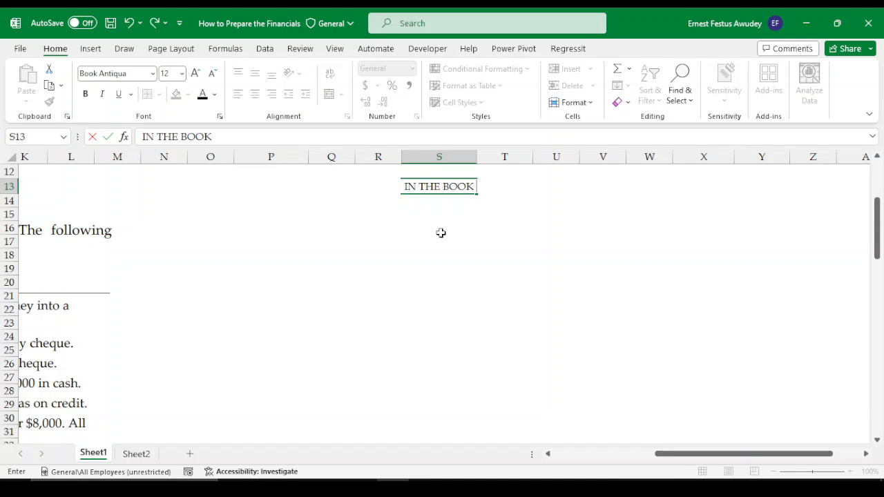
{"action": "type", "text": "S OF D"}
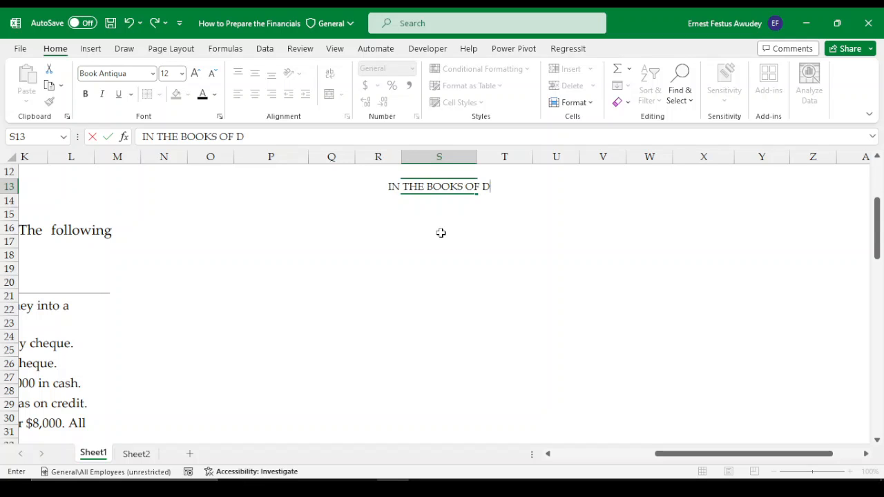
{"action": "type", "text": "ONALD"}
{"action": "key", "text": "Return"}
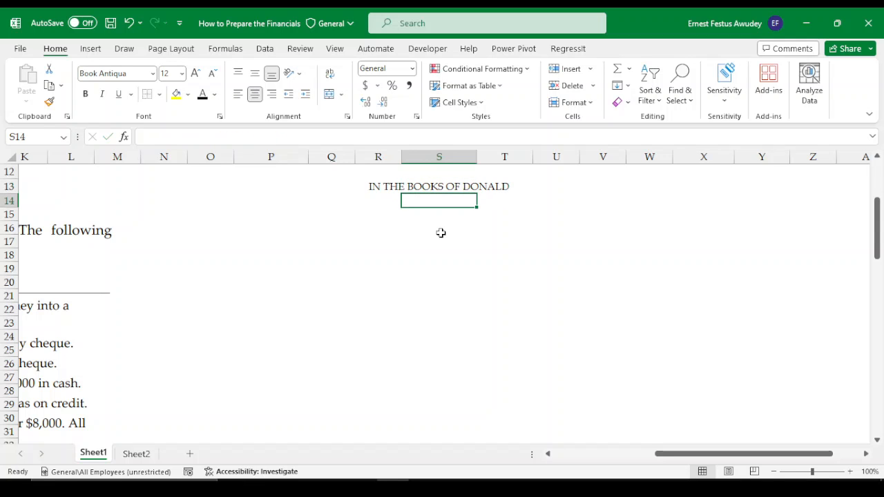
{"action": "scroll", "coordinate": [311, 255], "scroll_direction": "up", "scroll_amount": 1}
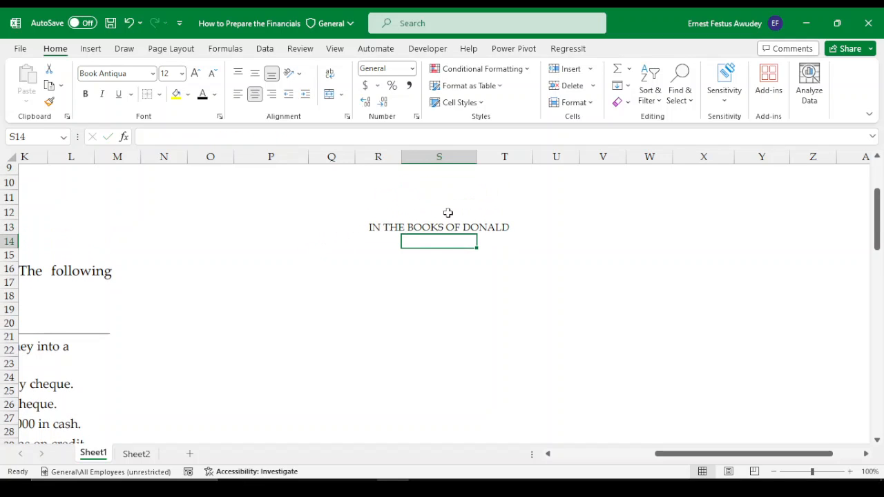
{"action": "left_click", "coordinate": [378, 227]}
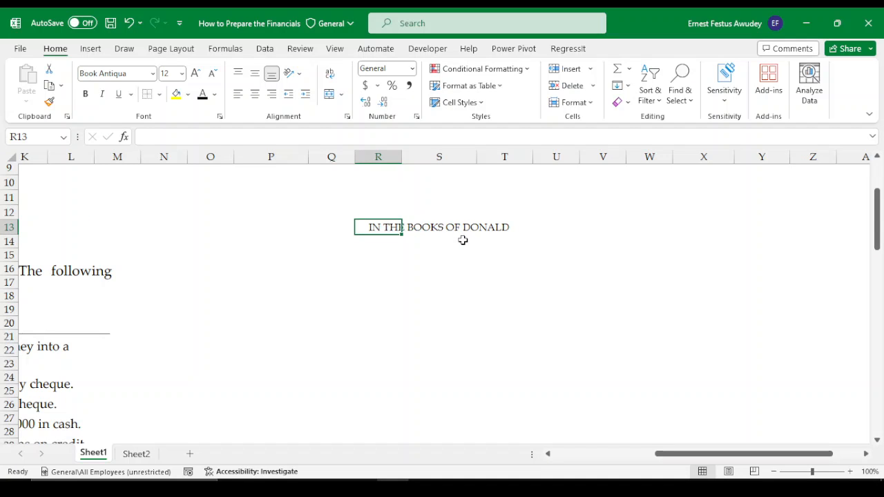
{"action": "key", "text": "ctrl+c"}
{"action": "left_click", "coordinate": [394, 181]}
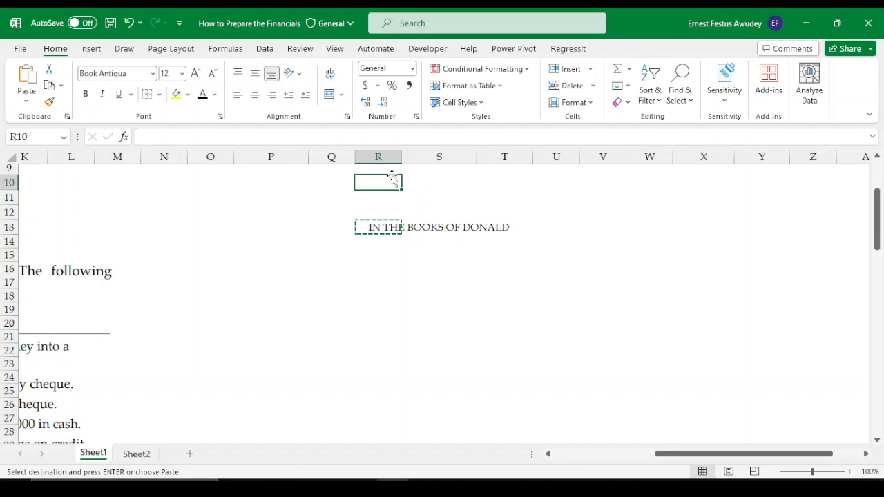
{"action": "key", "text": "Escape"}
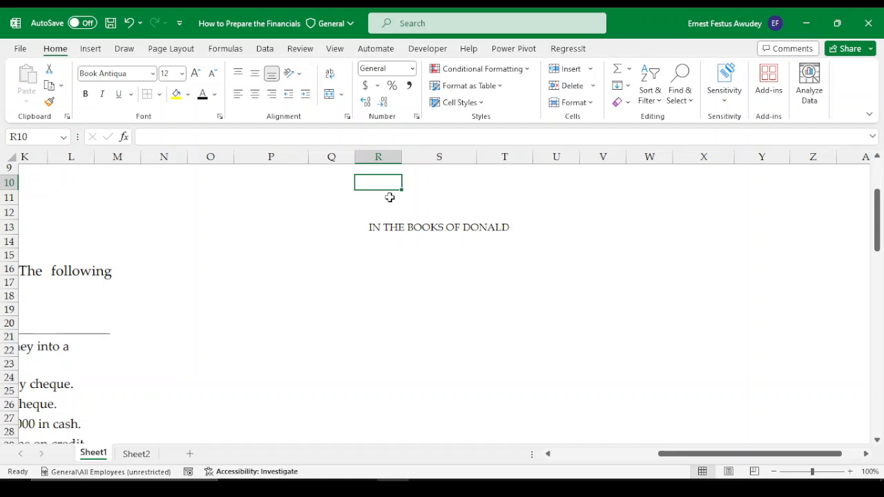
{"action": "left_click", "coordinate": [375, 227]}
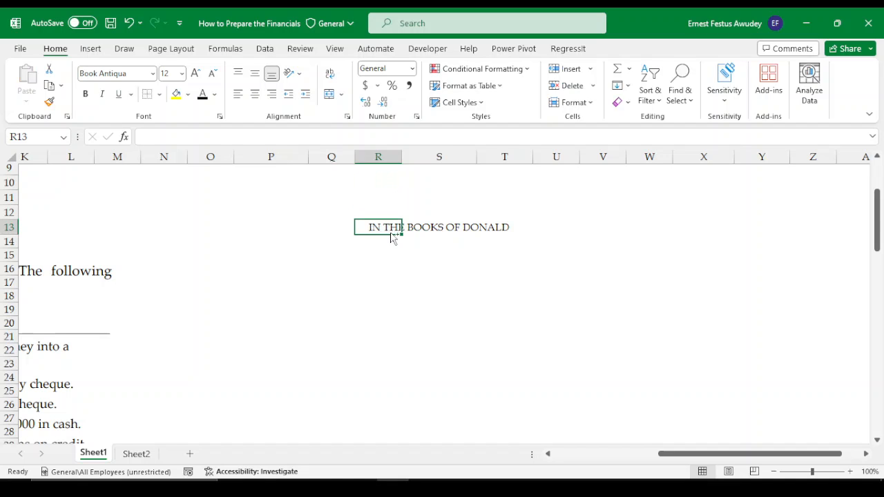
{"action": "key", "text": "ctrl+c"}
{"action": "left_click", "coordinate": [373, 184]}
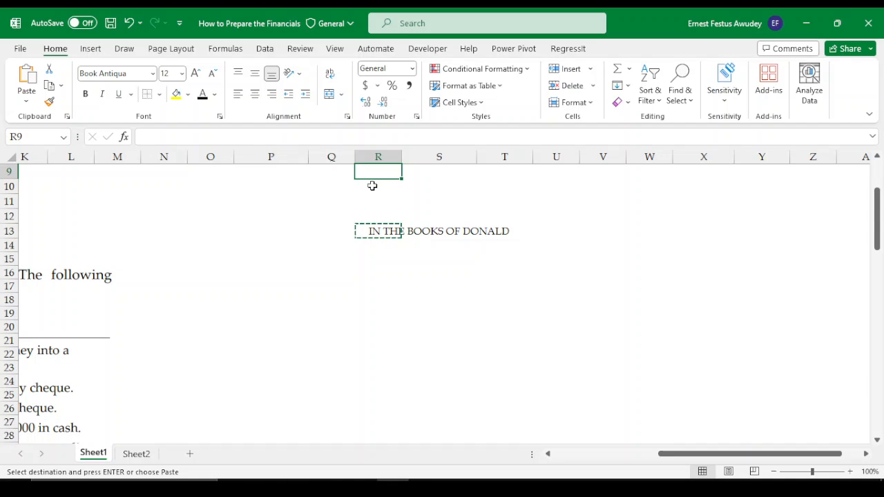
{"action": "key", "text": "Escape"}
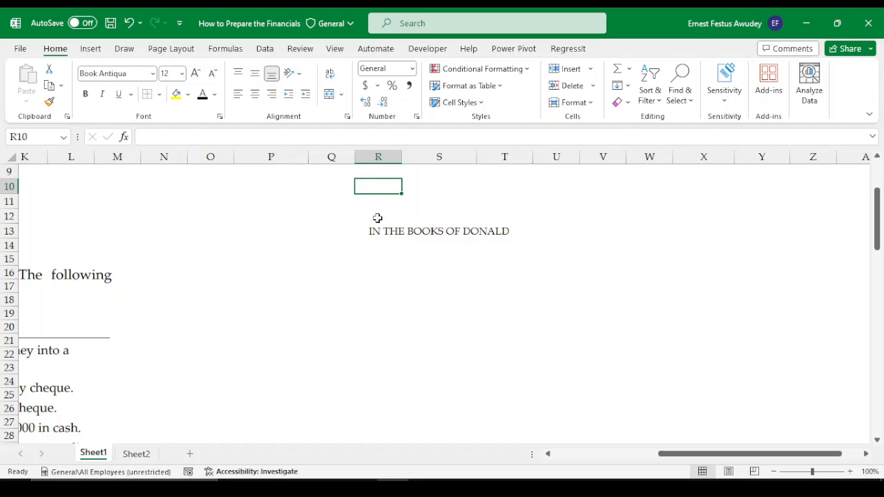
Move the books heading from S13 up to cell S10.
{"action": "left_click", "coordinate": [406, 233]}
{"action": "key", "text": "ctrl+c"}
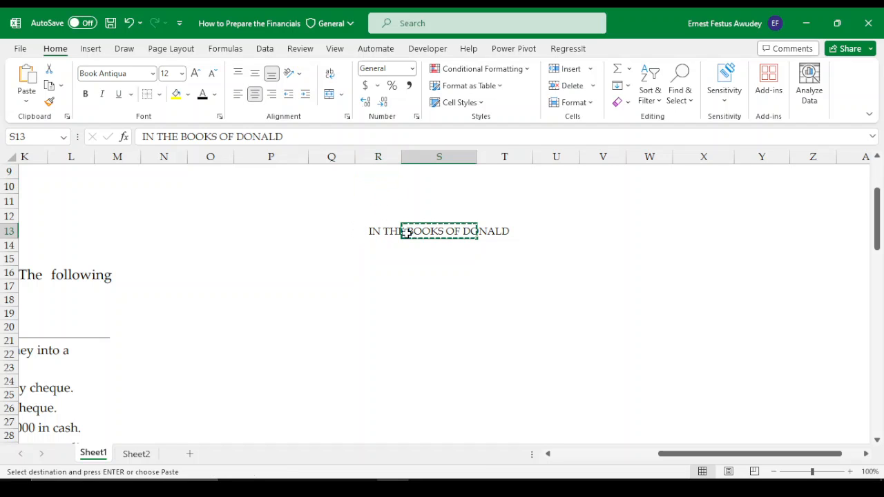
{"action": "left_click", "coordinate": [418, 181]}
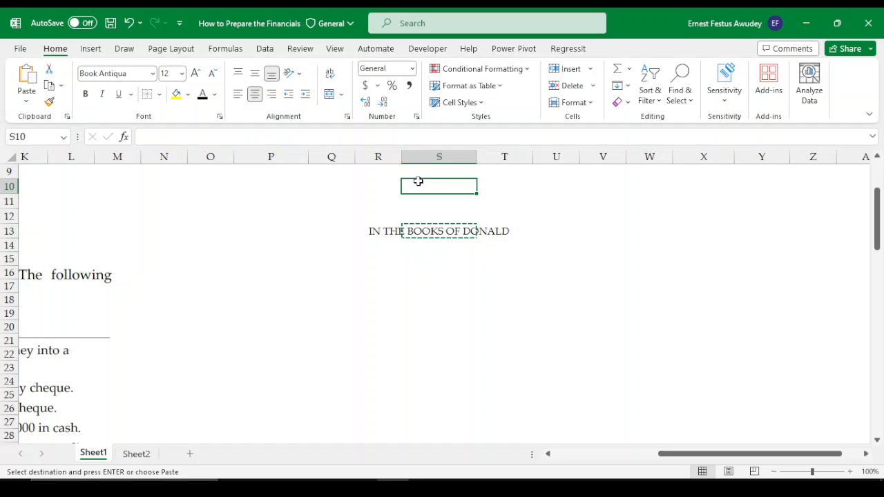
{"action": "key", "text": "ctrl+v"}
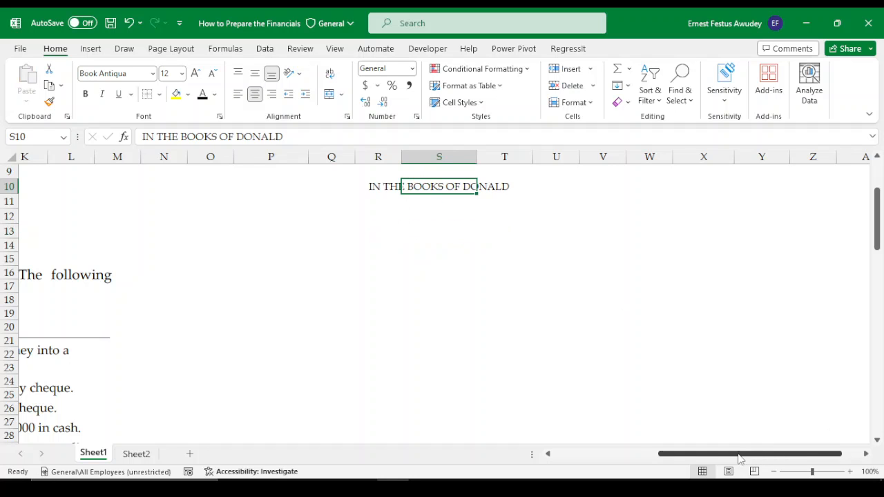
Move the books heading up to cell S2, level with the ledger notes.
{"action": "left_click_drag", "start_coordinate": [739, 458], "coordinate": [691, 450]}
{"action": "scroll", "coordinate": [677, 363], "scroll_direction": "up", "scroll_amount": 3}
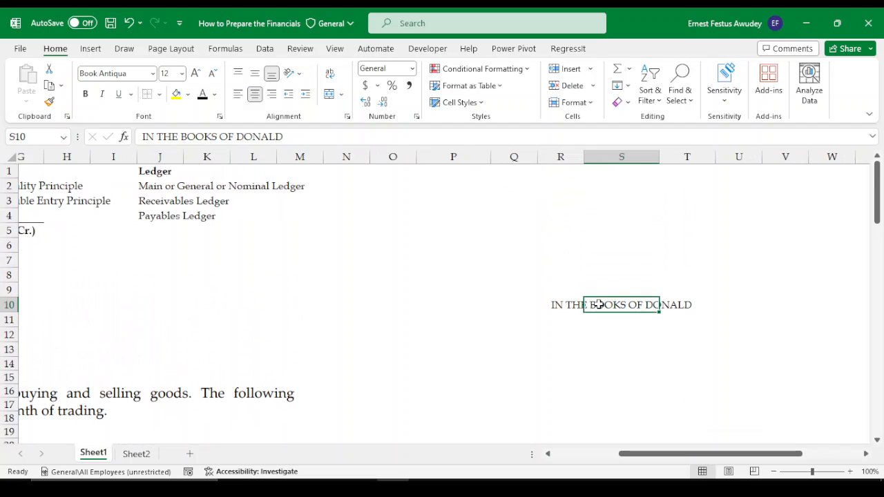
{"action": "key", "text": "ctrl+x"}
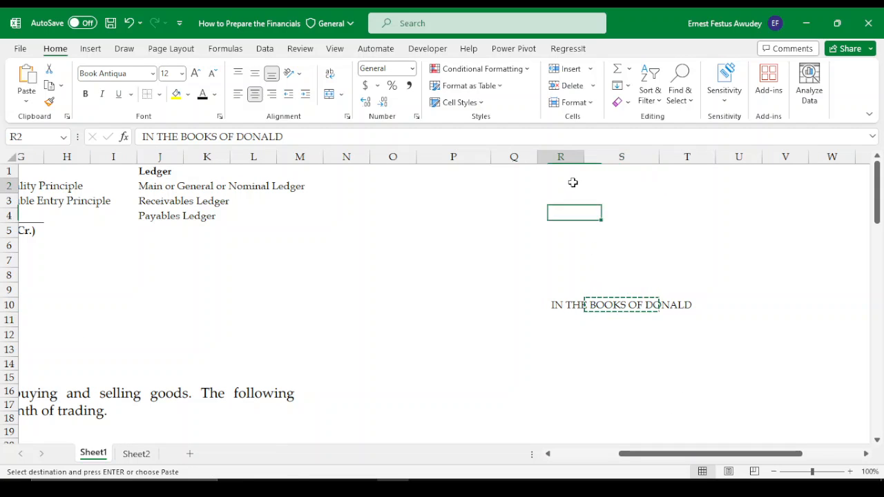
{"action": "left_click", "coordinate": [572, 181]}
{"action": "left_click", "coordinate": [607, 180]}
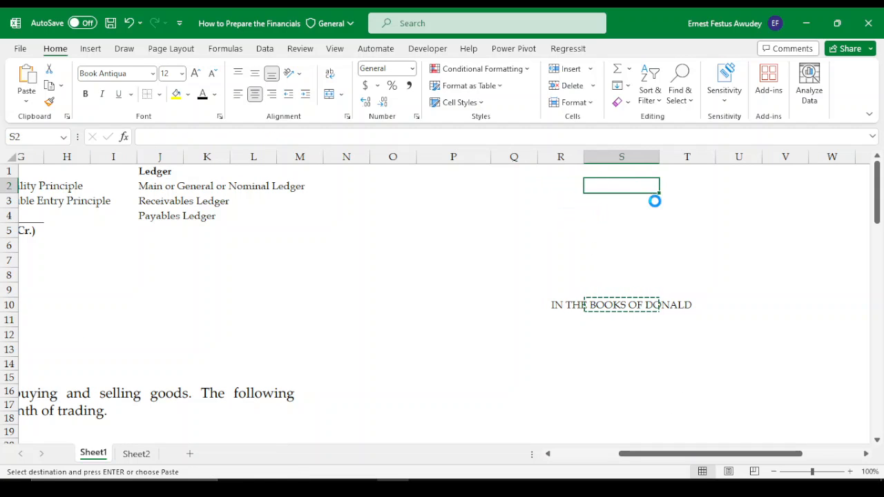
{"action": "key", "text": "ctrl+v"}
Add a bottom border across cells O4:S4 as the horizontal line of the first ledger account.
{"action": "left_click_drag", "start_coordinate": [635, 453], "coordinate": [608, 452]}
{"action": "scroll", "coordinate": [491, 364], "scroll_direction": "down", "scroll_amount": 6}
{"action": "scroll", "coordinate": [485, 365], "scroll_direction": "down", "scroll_amount": 6}
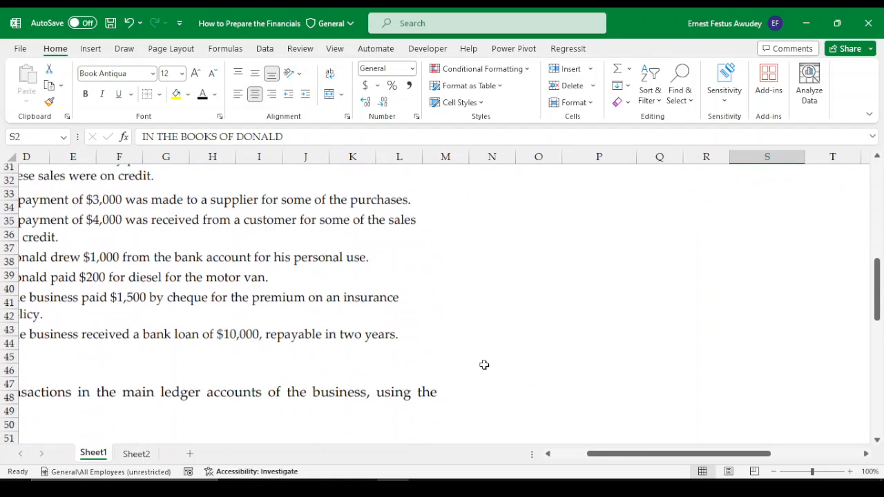
{"action": "scroll", "coordinate": [636, 382], "scroll_direction": "up", "scroll_amount": 7}
{"action": "scroll", "coordinate": [635, 382], "scroll_direction": "up", "scroll_amount": 4}
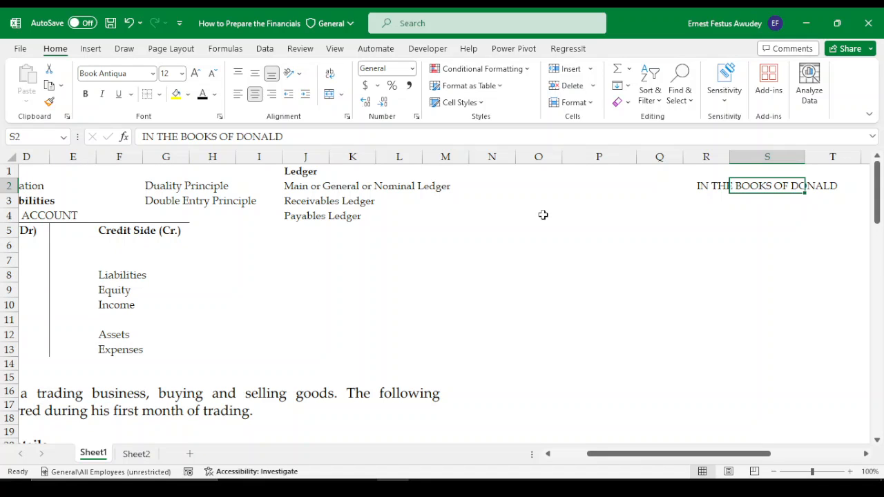
{"action": "left_click_drag", "start_coordinate": [565, 216], "coordinate": [742, 218]}
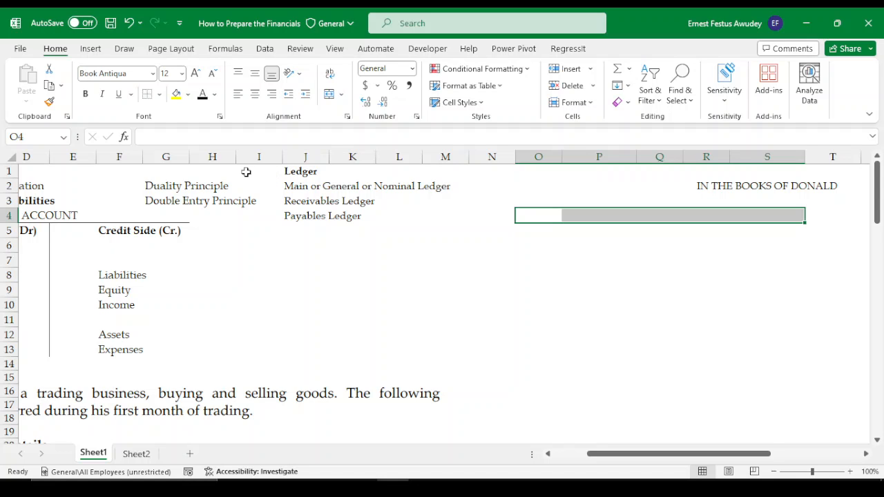
{"action": "left_click", "coordinate": [159, 94]}
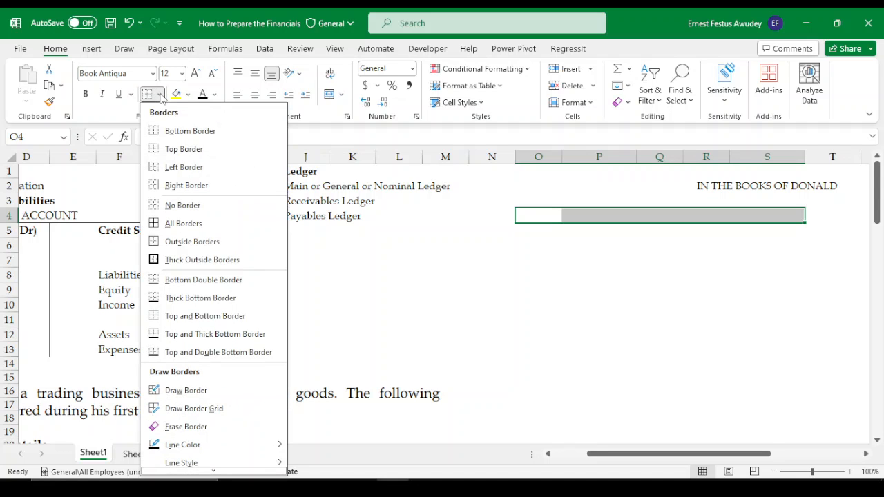
{"action": "left_click", "coordinate": [186, 136]}
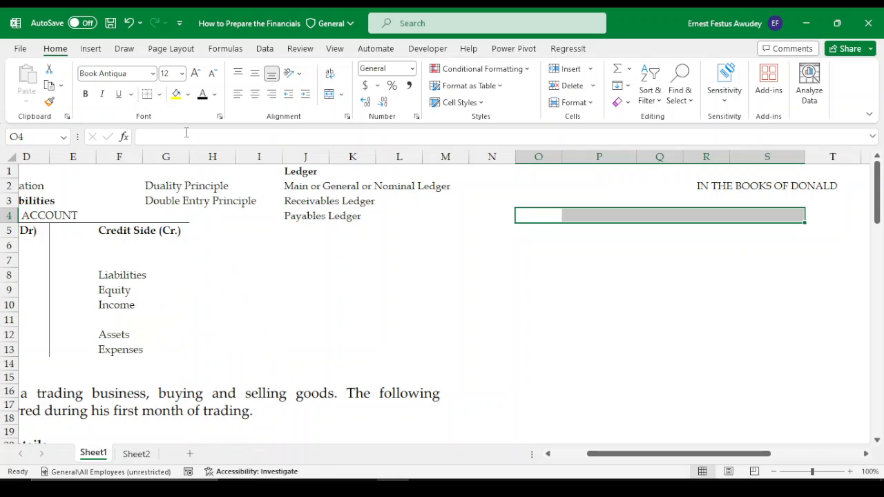
Add a right border down cells Q5:Q11 as the vertical line of the first T-shaped ledger account.
{"action": "left_click", "coordinate": [649, 233]}
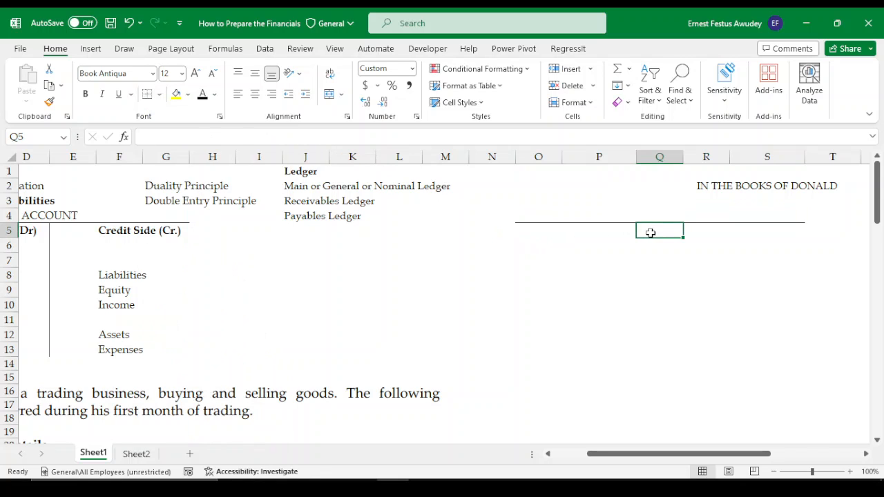
{"action": "left_click", "coordinate": [625, 230]}
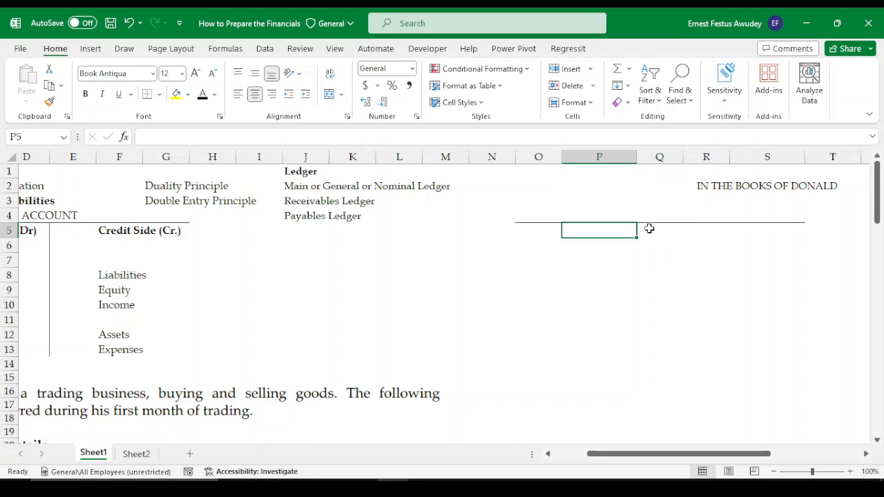
{"action": "left_click", "coordinate": [653, 227]}
{"action": "left_click_drag", "start_coordinate": [653, 228], "coordinate": [660, 323]}
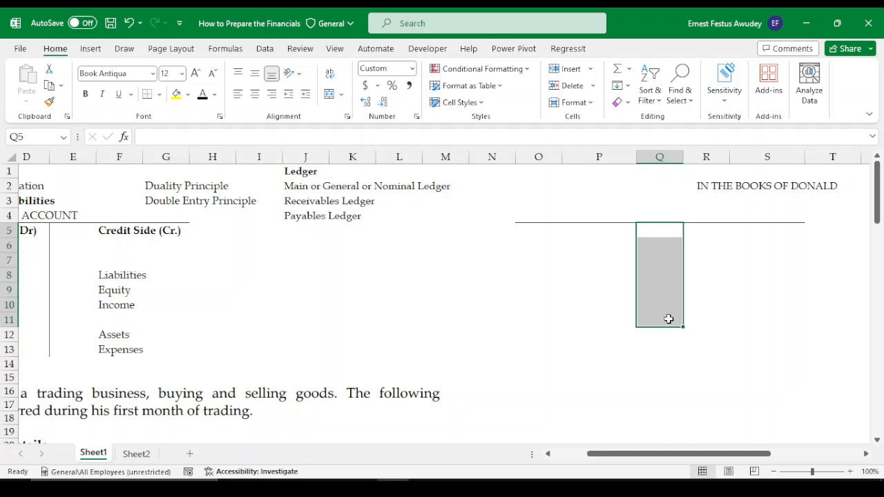
{"action": "key", "text": "alt"}
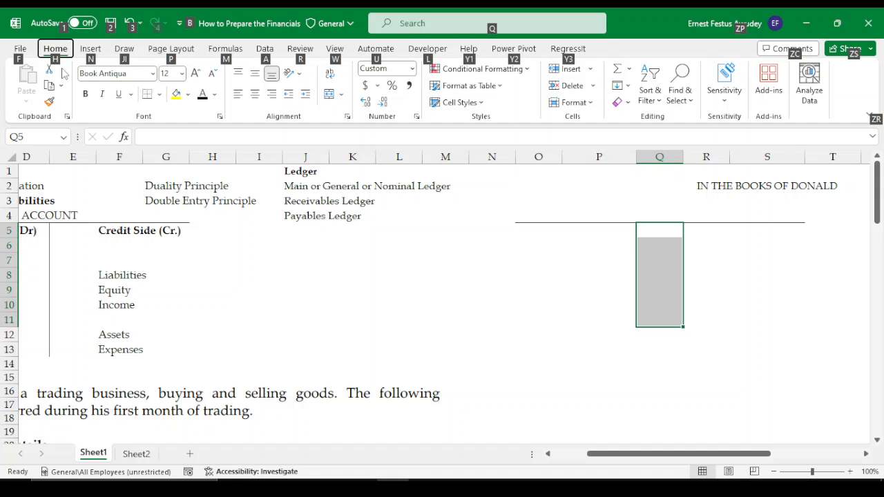
{"action": "key", "text": "h"}
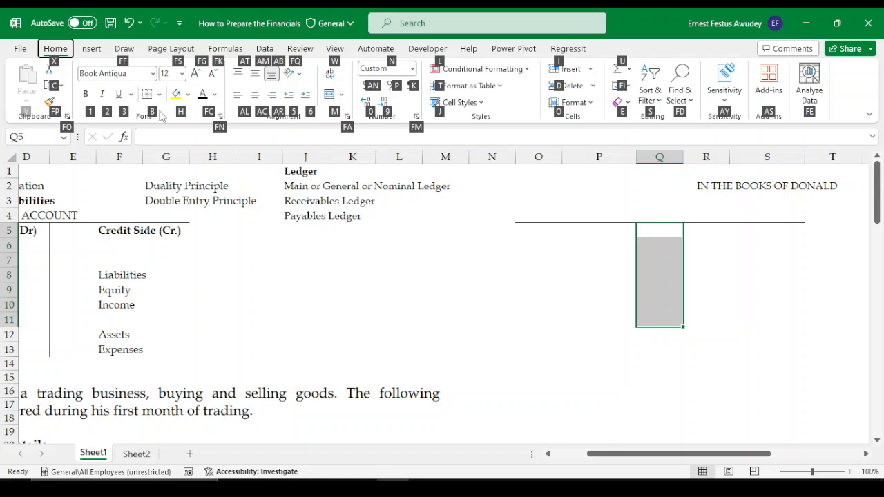
{"action": "key", "text": "b"}
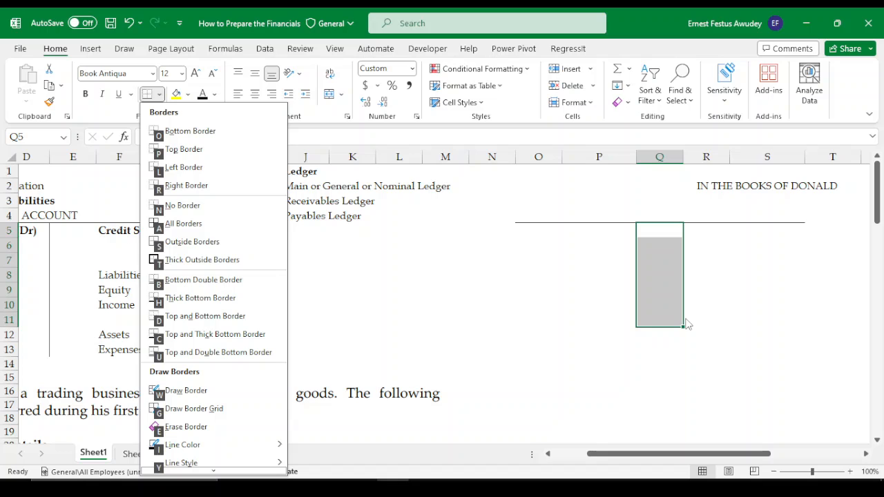
{"action": "left_click", "coordinate": [209, 188]}
{"action": "left_click", "coordinate": [599, 305]}
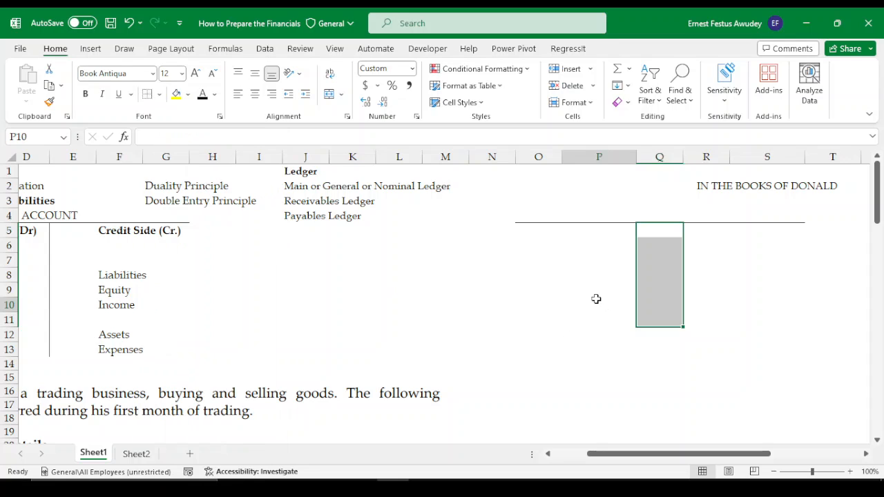
Extend the first account's horizontal line by adding a bottom border to cell T4.
{"action": "left_click", "coordinate": [824, 218]}
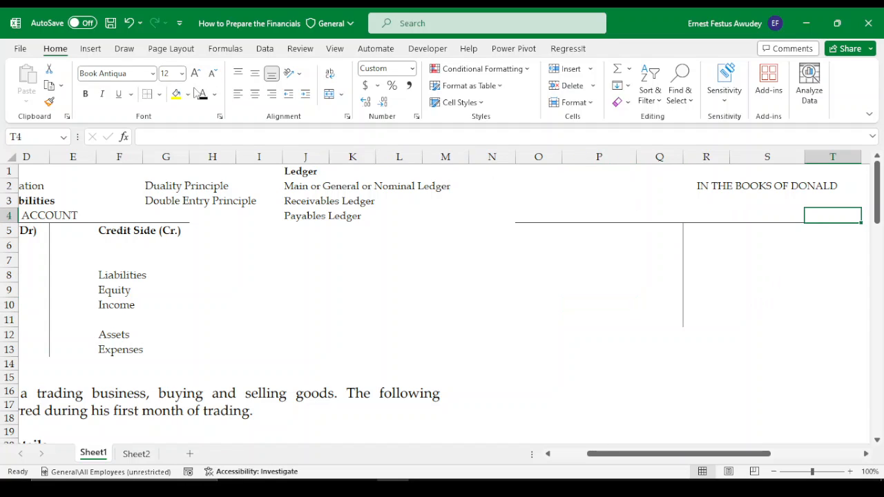
{"action": "left_click", "coordinate": [160, 98]}
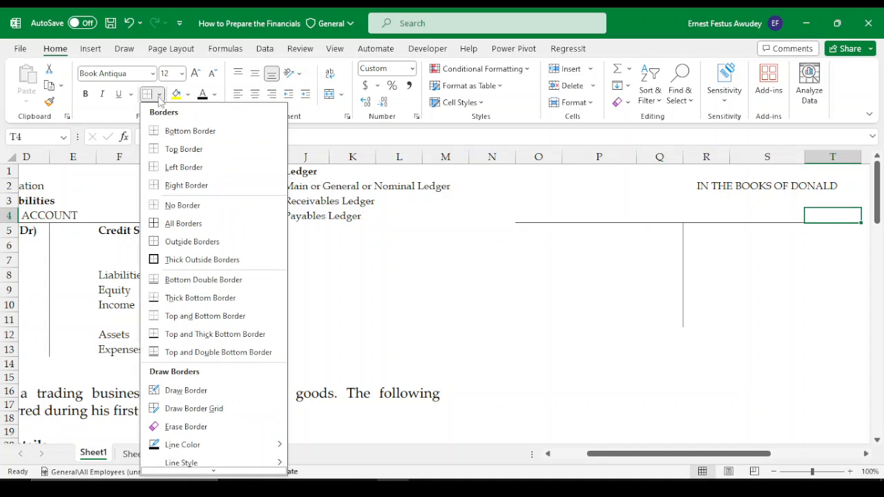
{"action": "left_click", "coordinate": [178, 131]}
{"action": "left_click", "coordinate": [746, 366]}
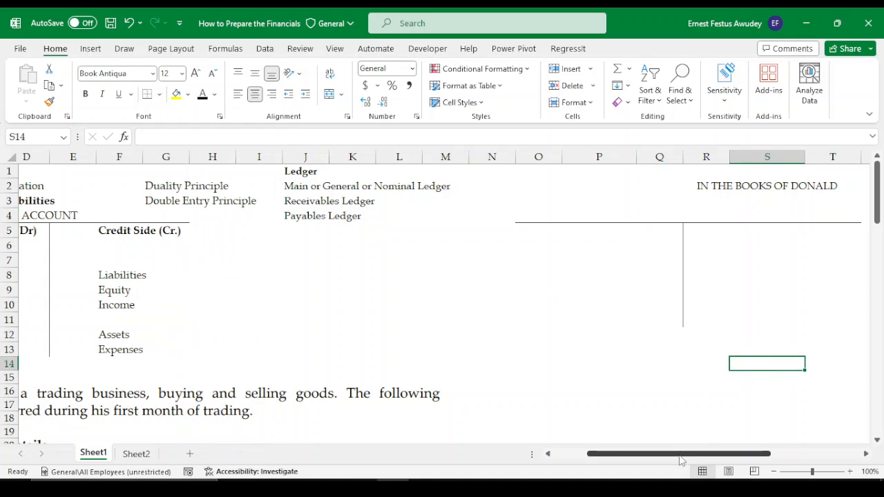
Examine the columns on both sides of the T account in row 5, from O to Q and from R to T.
{"action": "left_click_drag", "start_coordinate": [681, 458], "coordinate": [734, 457]}
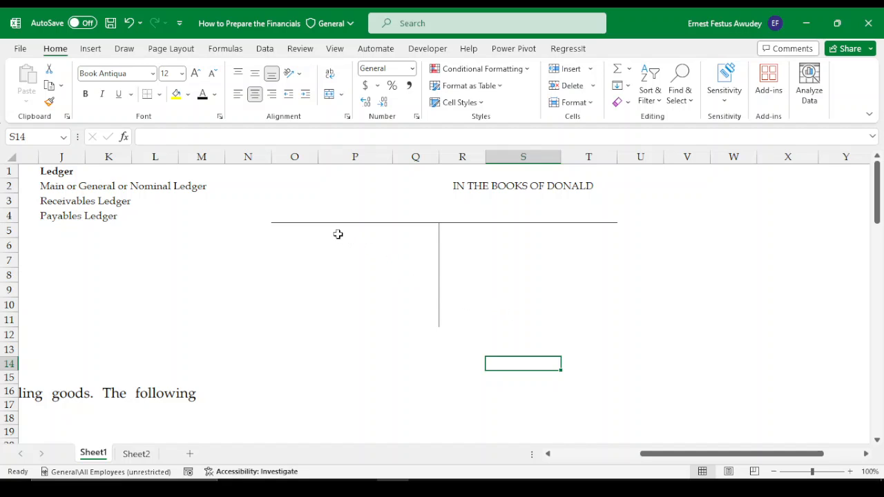
{"action": "left_click", "coordinate": [300, 233]}
{"action": "left_click", "coordinate": [372, 235]}
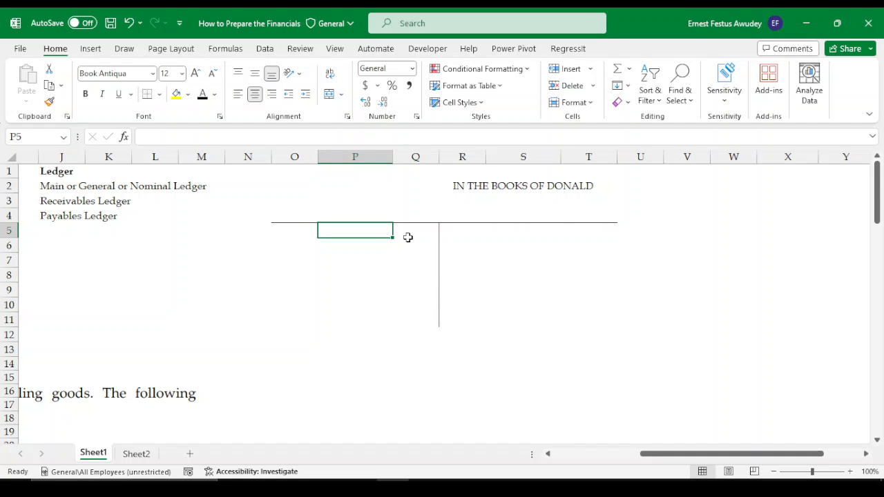
{"action": "left_click", "coordinate": [409, 237]}
{"action": "left_click", "coordinate": [468, 242]}
{"action": "left_click", "coordinate": [511, 237]}
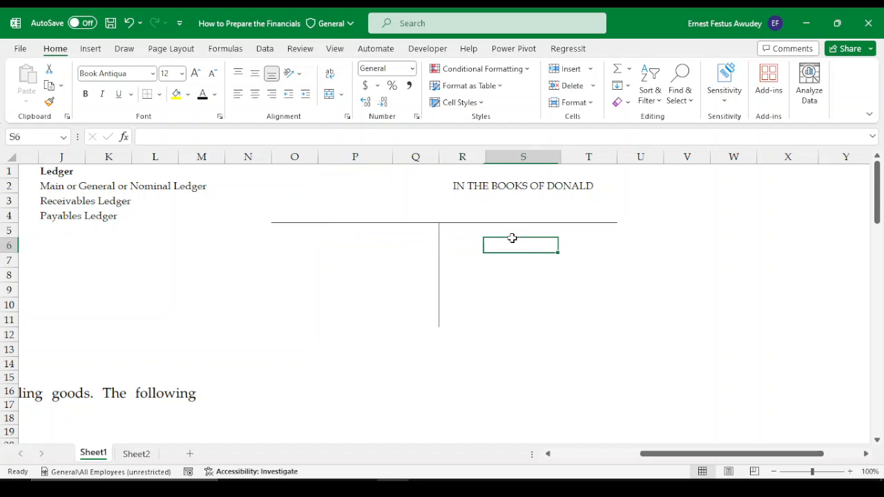
{"action": "left_click", "coordinate": [598, 237]}
{"action": "left_click", "coordinate": [293, 232]}
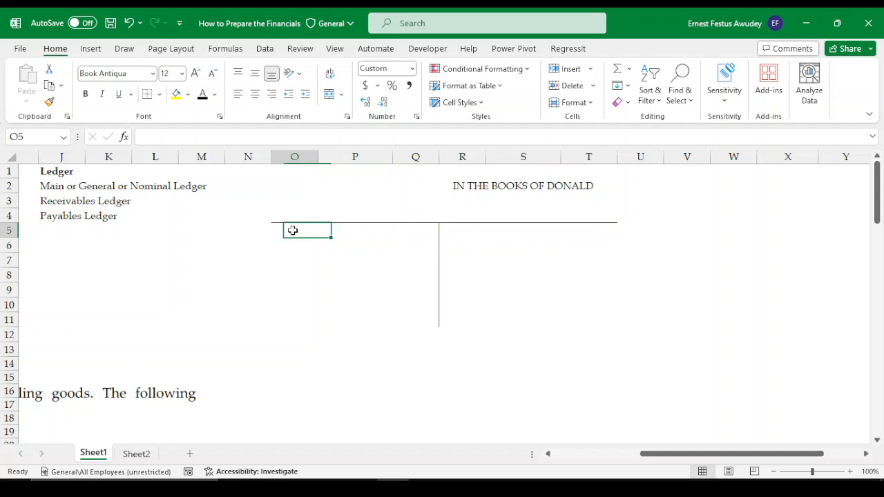
{"action": "left_click", "coordinate": [352, 233]}
{"action": "left_click", "coordinate": [415, 235]}
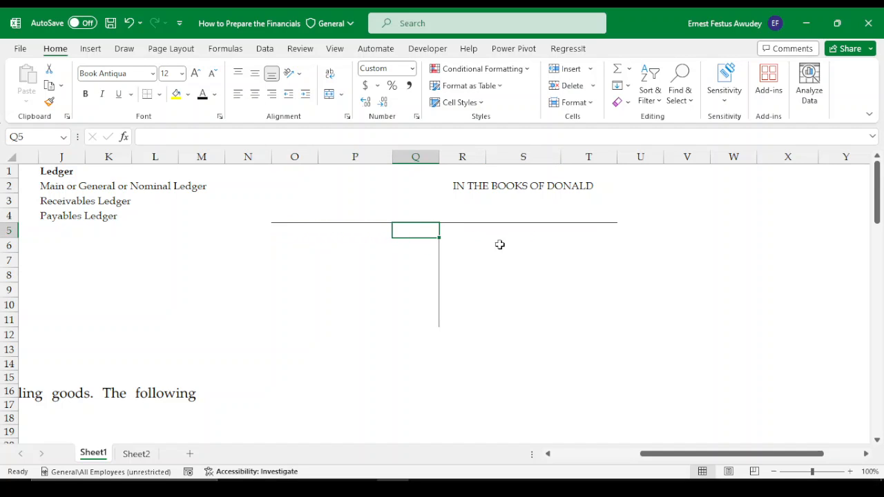
{"action": "left_click", "coordinate": [464, 231]}
{"action": "left_click", "coordinate": [521, 230]}
{"action": "left_click", "coordinate": [584, 235]}
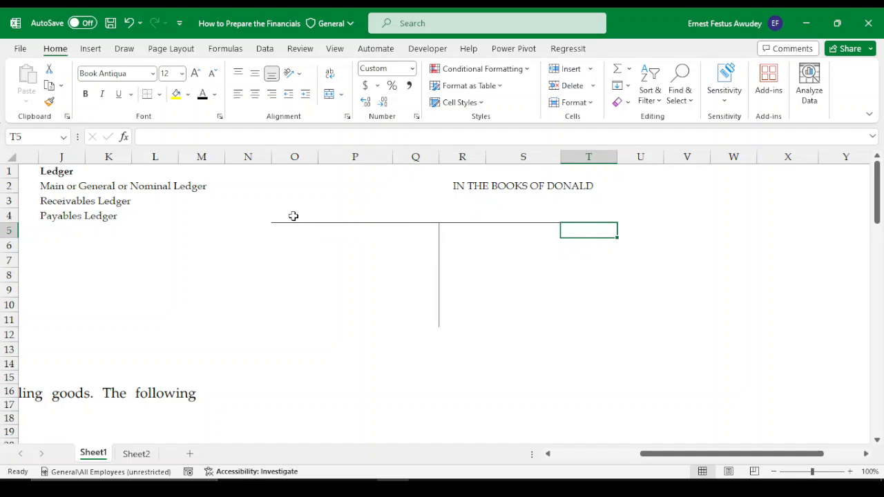
Copy the blank T account in O4:T11 and paste it at W4, O14 and W14.
{"action": "left_click_drag", "start_coordinate": [290, 212], "coordinate": [570, 323]}
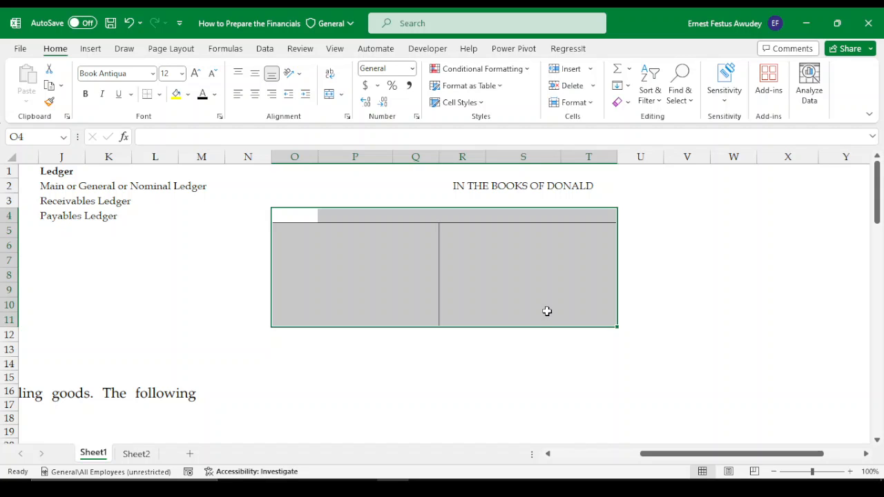
{"action": "key", "text": "ctrl+c"}
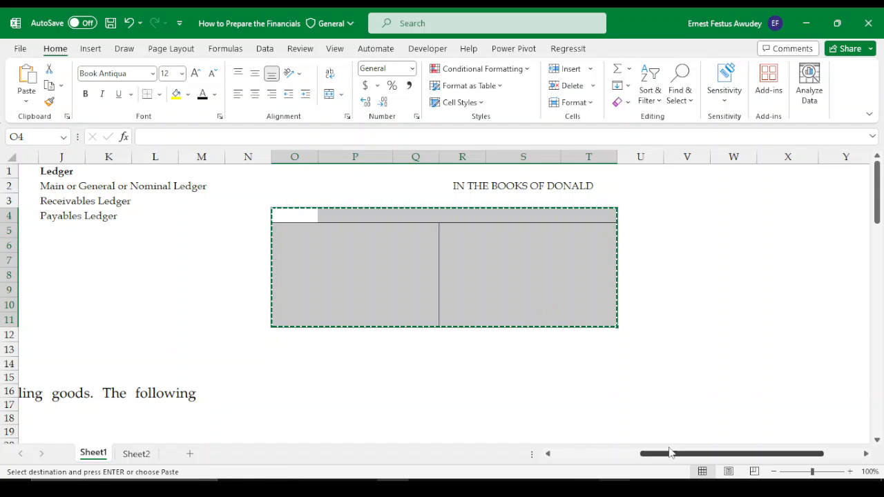
{"action": "left_click_drag", "start_coordinate": [672, 455], "coordinate": [704, 459]}
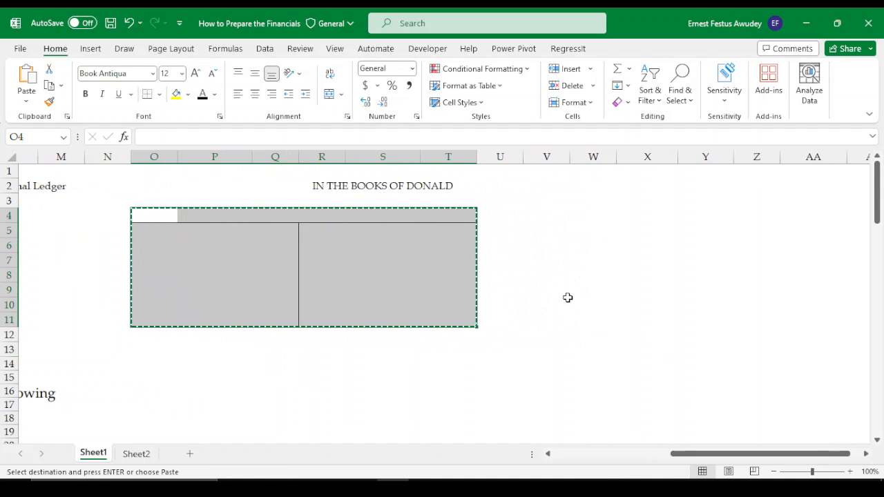
{"action": "left_click", "coordinate": [598, 219]}
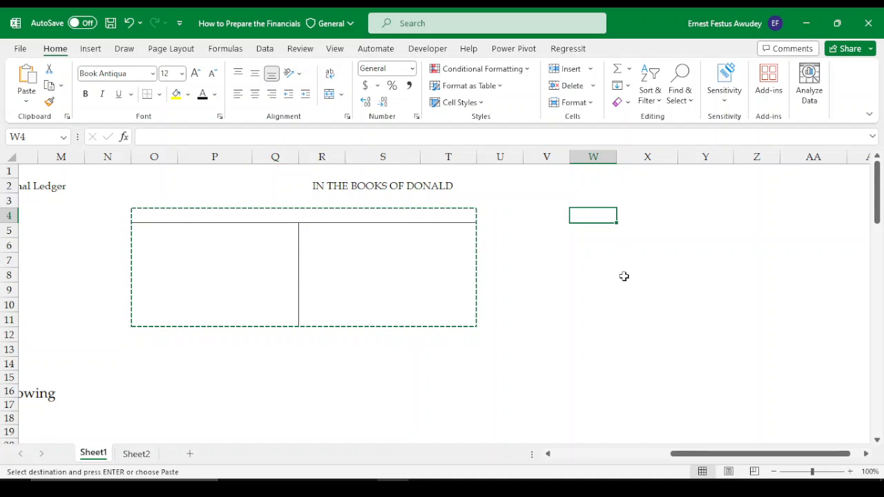
{"action": "key", "text": "ctrl+v"}
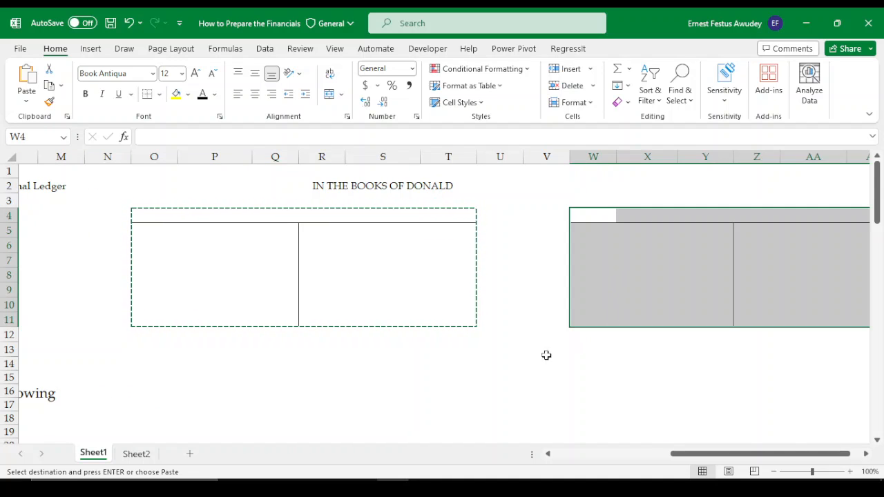
{"action": "left_click", "coordinate": [160, 366]}
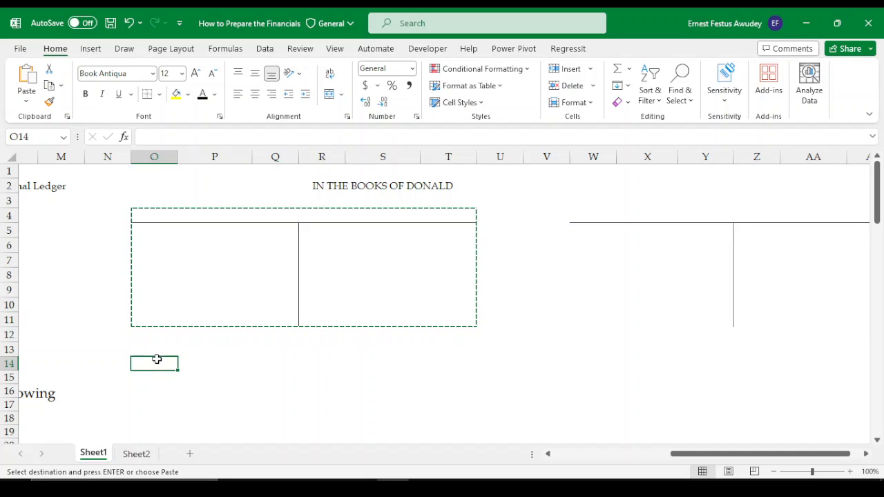
{"action": "key", "text": "ctrl+v"}
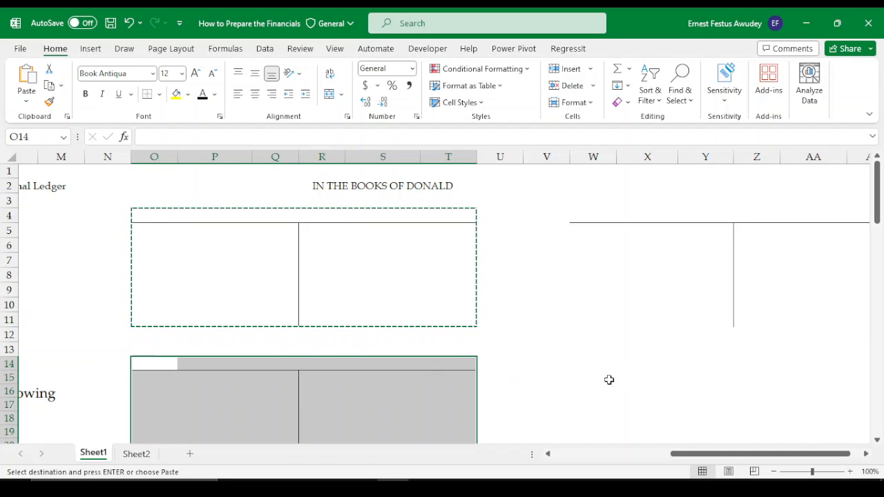
{"action": "left_click", "coordinate": [593, 363]}
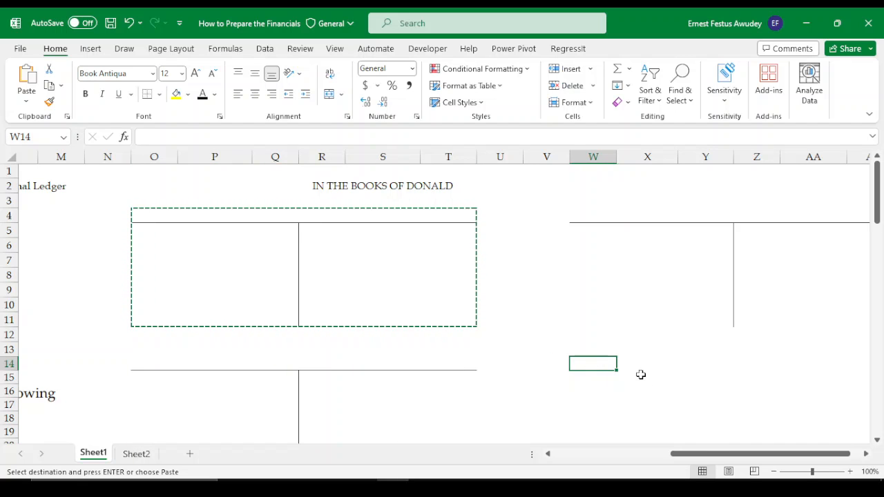
{"action": "key", "text": "ctrl+v"}
Review the blank T accounts alongside the transaction list, then the debit-side columns O to Q of the first account.
{"action": "scroll", "coordinate": [497, 349], "scroll_direction": "down", "scroll_amount": 4}
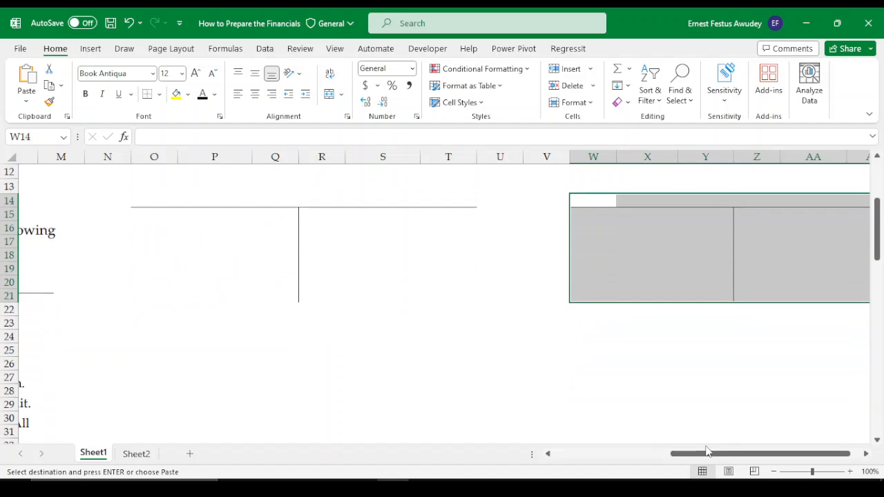
{"action": "scroll", "coordinate": [642, 363], "scroll_direction": "up", "scroll_amount": 4}
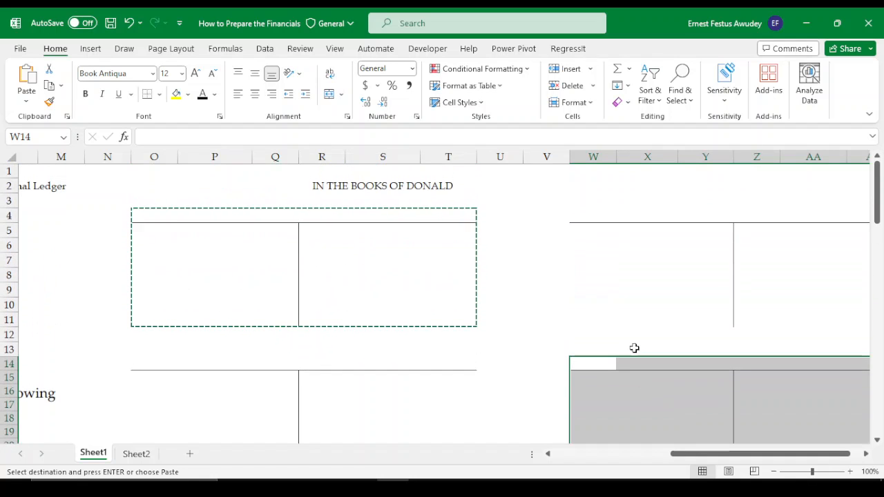
{"action": "scroll", "coordinate": [684, 428], "scroll_direction": "down", "scroll_amount": 2}
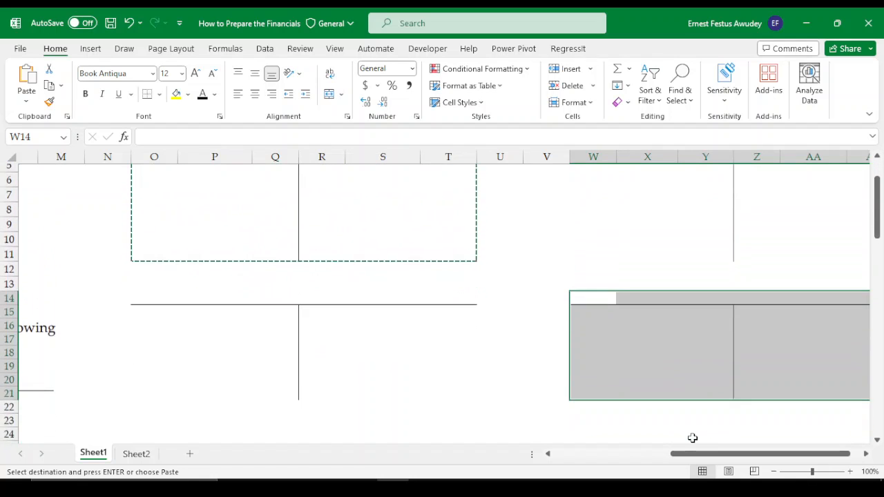
{"action": "left_click_drag", "start_coordinate": [694, 458], "coordinate": [639, 455]}
{"action": "scroll", "coordinate": [567, 373], "scroll_direction": "down", "scroll_amount": 2}
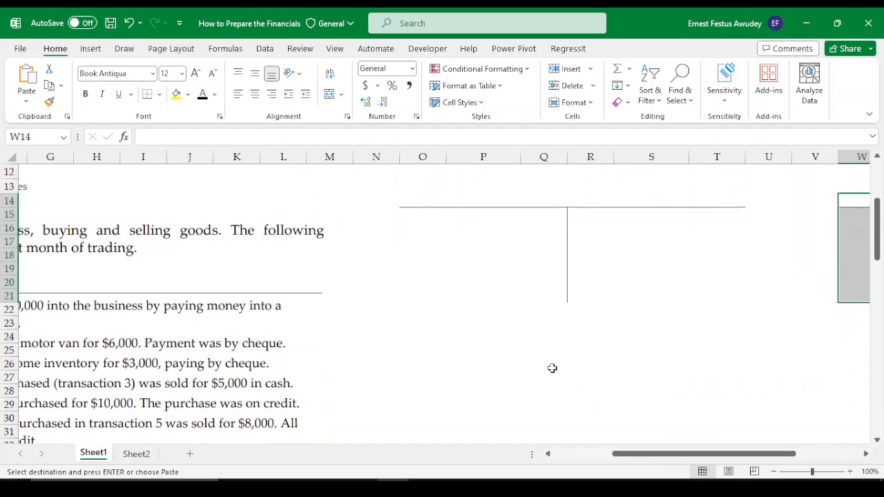
{"action": "left_click", "coordinate": [534, 362]}
{"action": "left_click", "coordinate": [474, 339]}
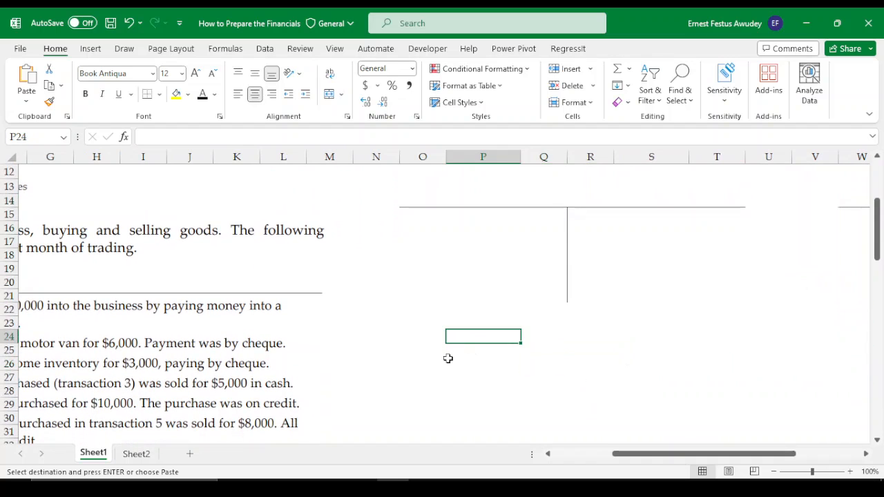
{"action": "left_click", "coordinate": [449, 359]}
{"action": "left_click", "coordinate": [434, 338]}
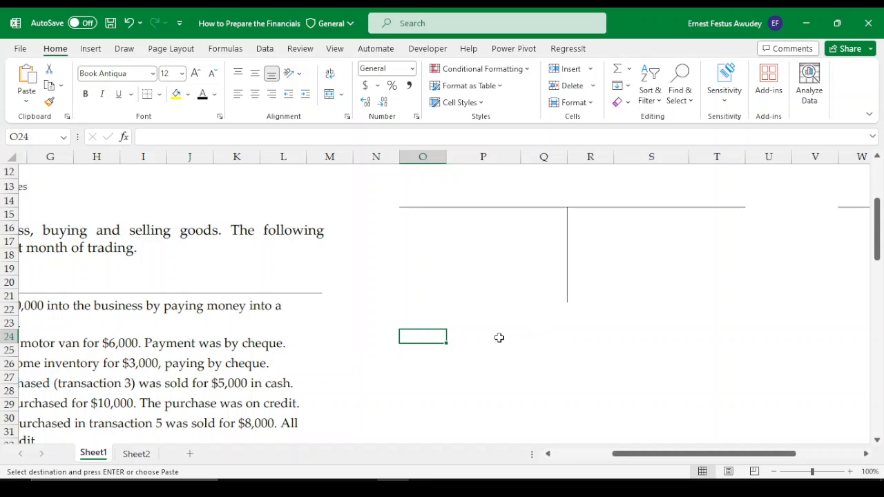
{"action": "scroll", "coordinate": [502, 342], "scroll_direction": "up", "scroll_amount": 2}
{"action": "scroll", "coordinate": [538, 373], "scroll_direction": "up", "scroll_amount": 2}
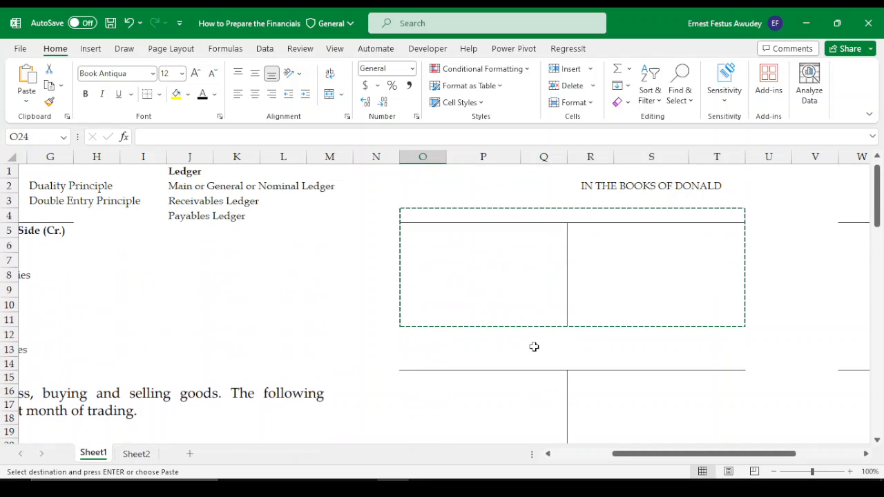
{"action": "left_click", "coordinate": [509, 243]}
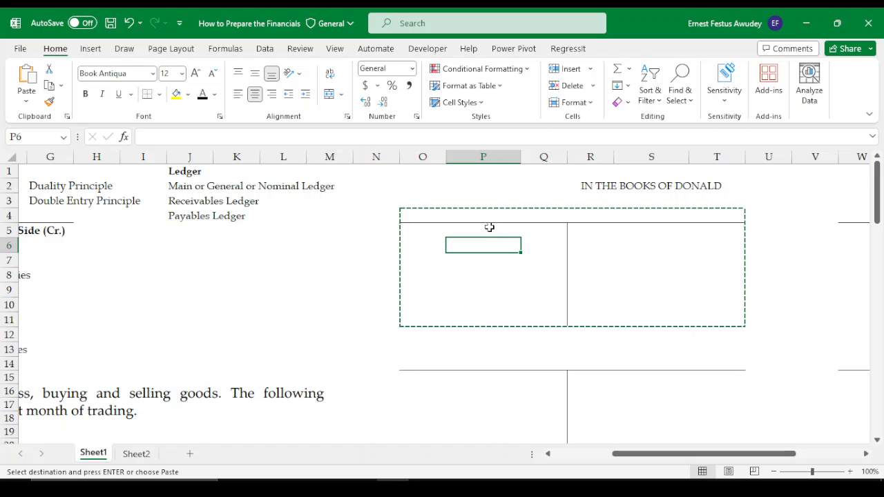
{"action": "double_click", "coordinate": [487, 230]}
{"action": "left_click", "coordinate": [538, 234]}
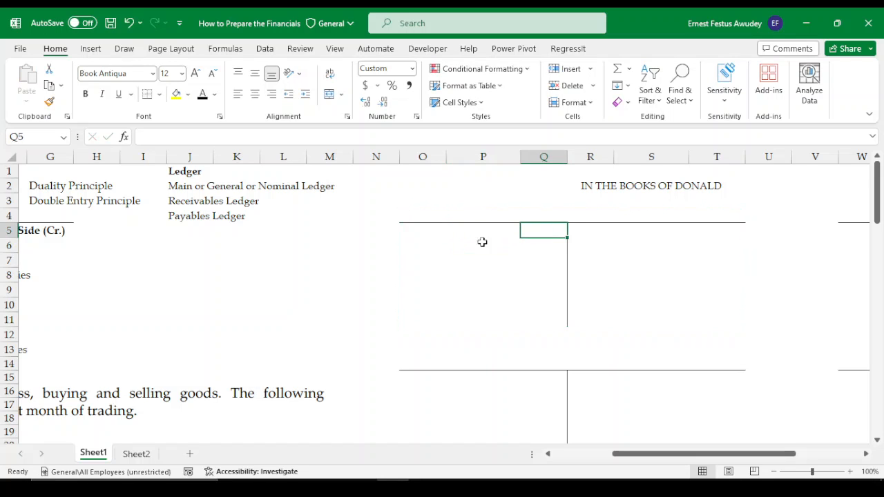
{"action": "left_click", "coordinate": [427, 233]}
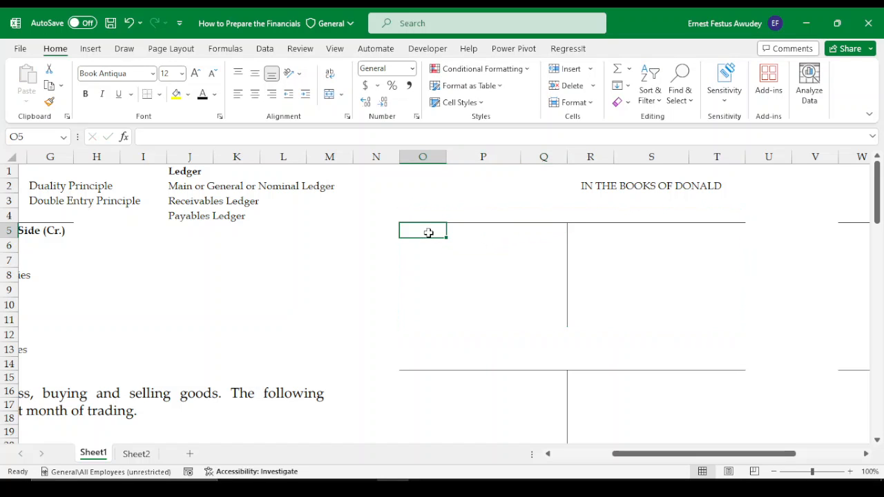
{"action": "left_click", "coordinate": [468, 233]}
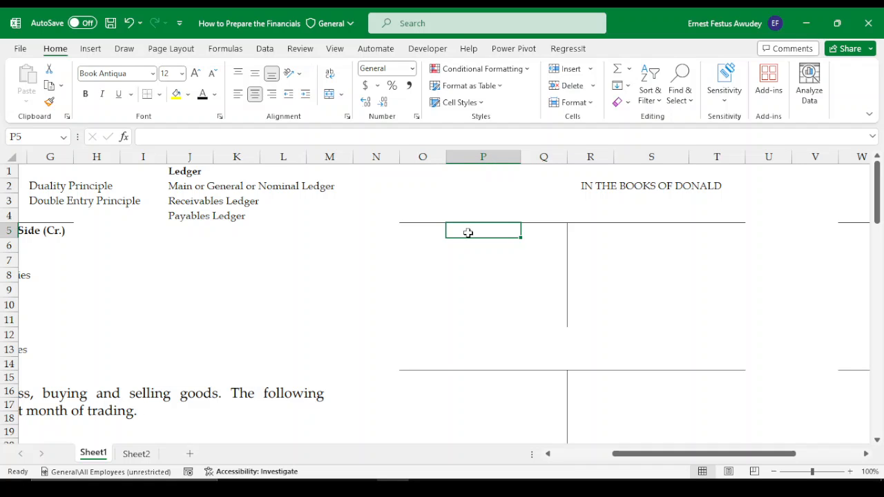
Enter the headings Narration in P5 and $ in Q5 on the first T account's debit side.
{"action": "type", "text": "Na"}
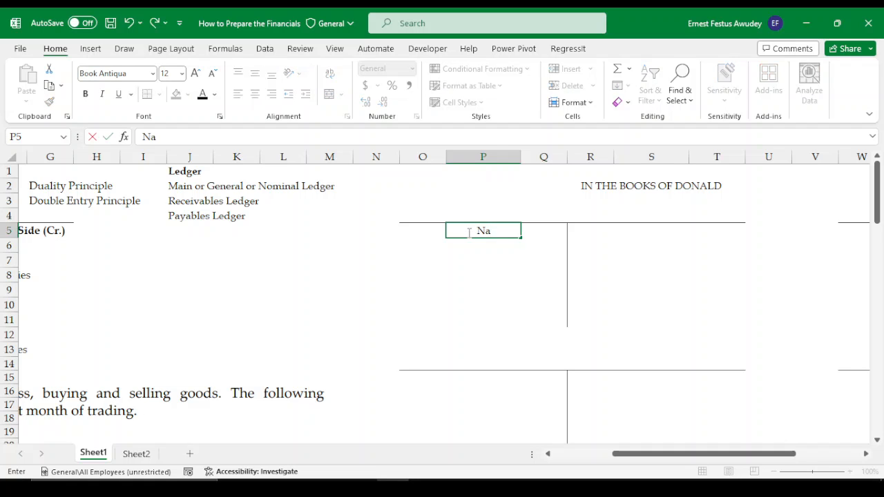
{"action": "type", "text": "rration"}
{"action": "key", "text": "Tab"}
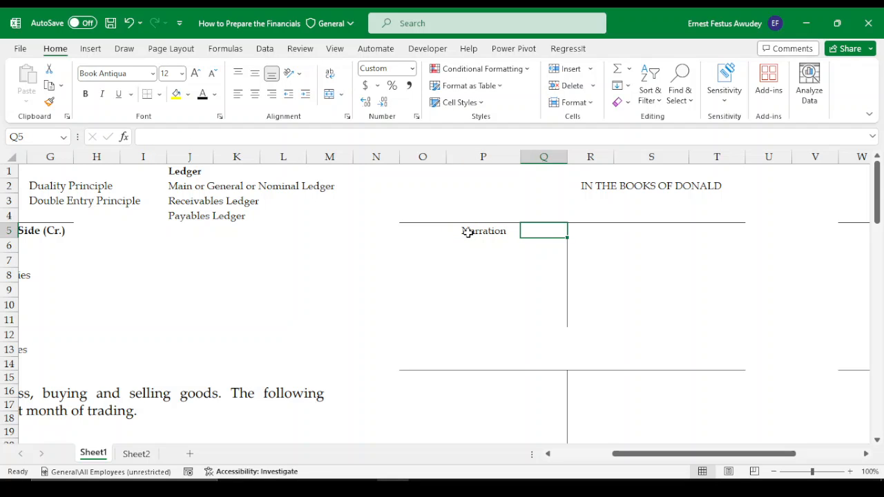
{"action": "type", "text": "$"}
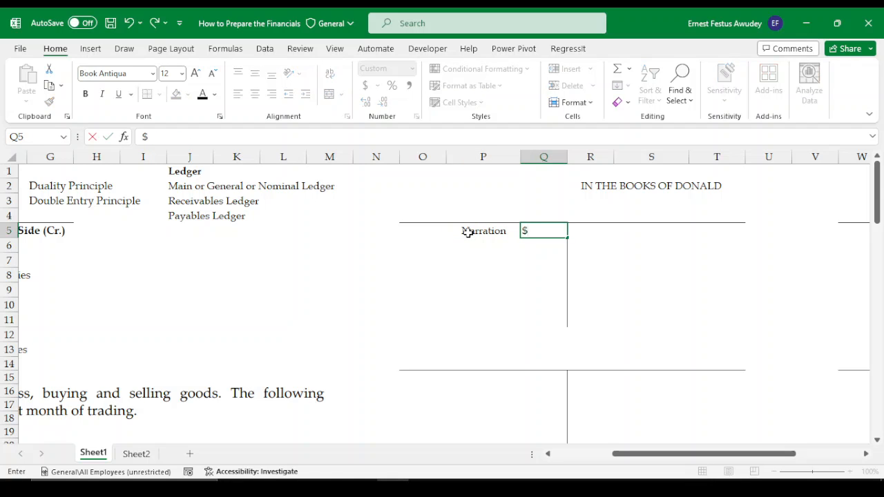
{"action": "key", "text": "Return"}
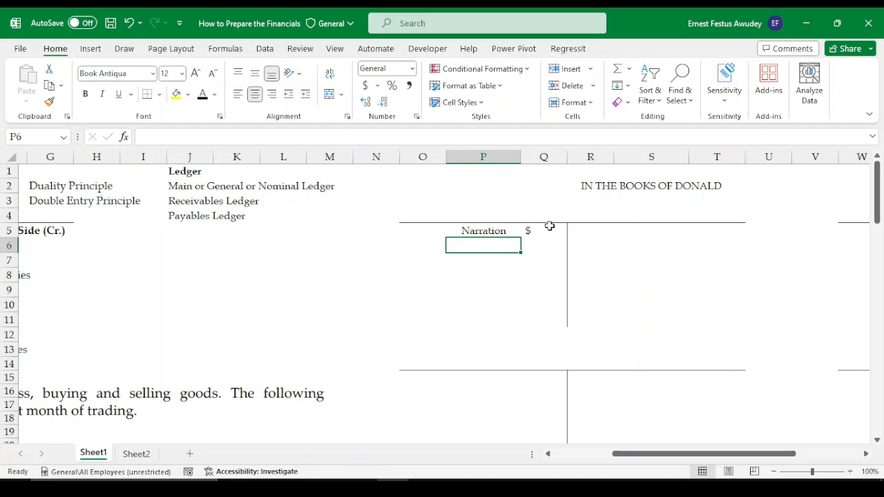
Enter the same headings on the first T account's credit side, Narration in S5 and $ in T5.
{"action": "left_click", "coordinate": [660, 230]}
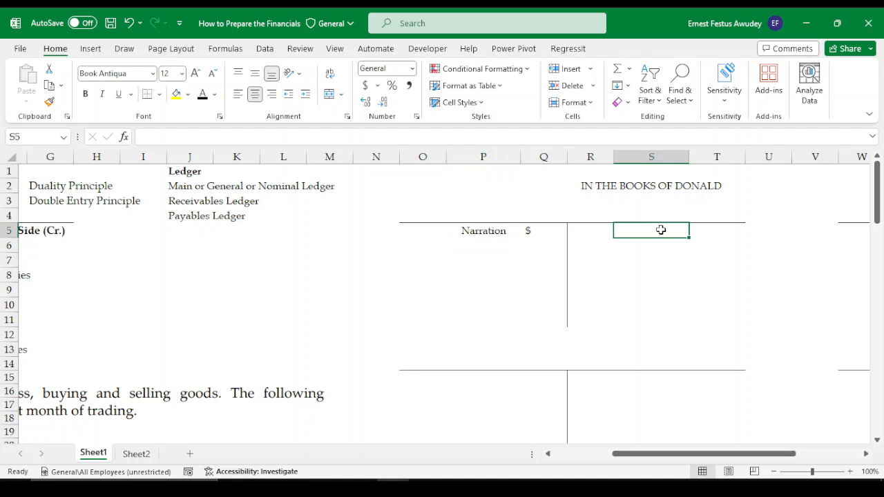
{"action": "left_click", "coordinate": [476, 230]}
{"action": "left_click_drag", "start_coordinate": [523, 231], "coordinate": [526, 232]}
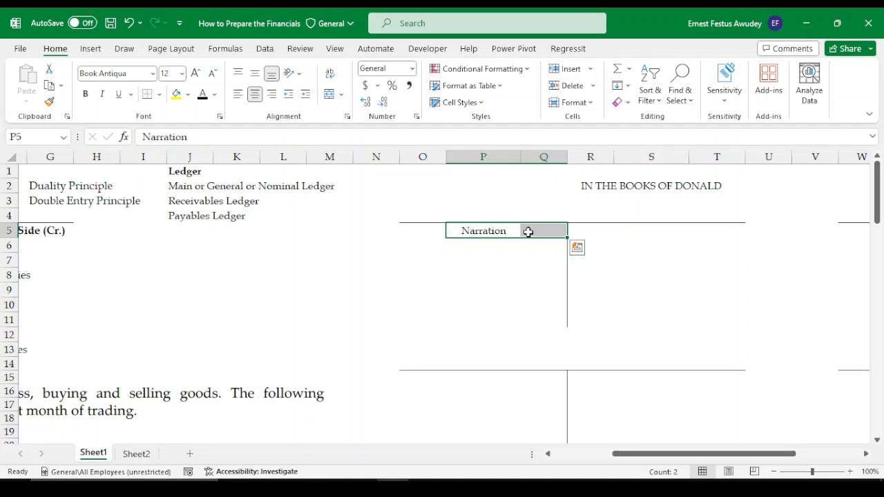
{"action": "left_click", "coordinate": [601, 233]}
{"action": "left_click", "coordinate": [658, 233]}
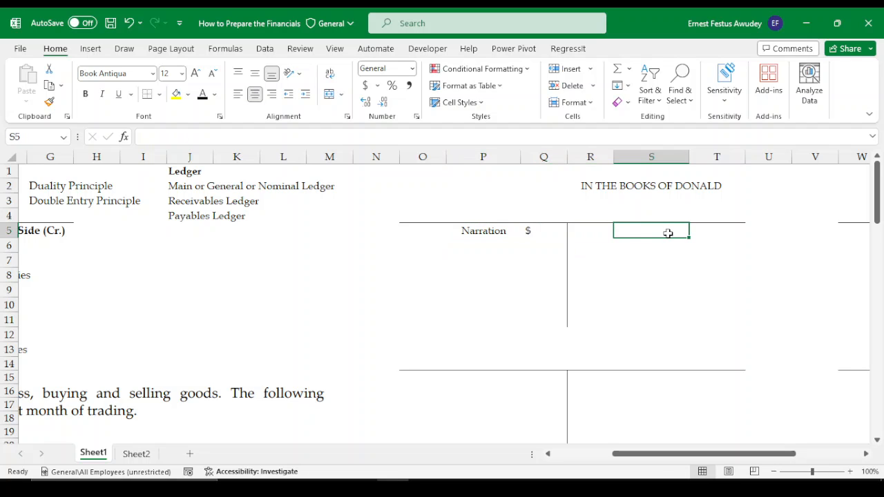
{"action": "type", "text": "Na"}
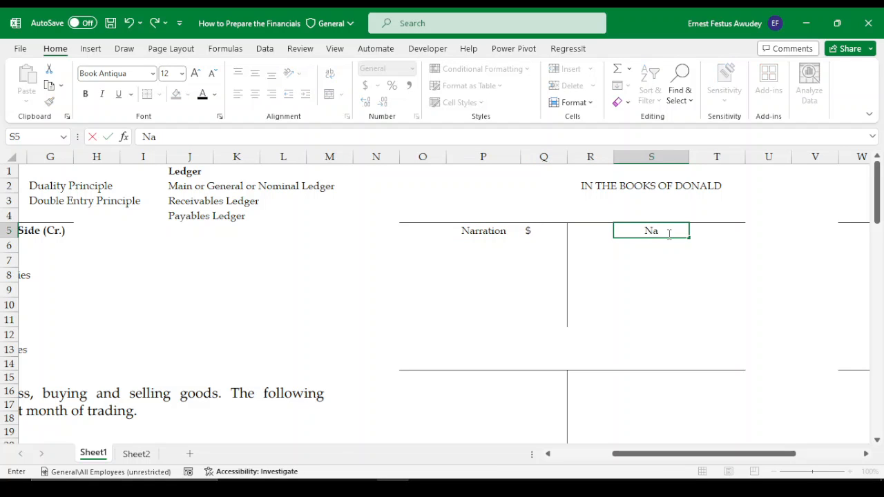
{"action": "type", "text": "rration"}
{"action": "key", "text": "Tab"}
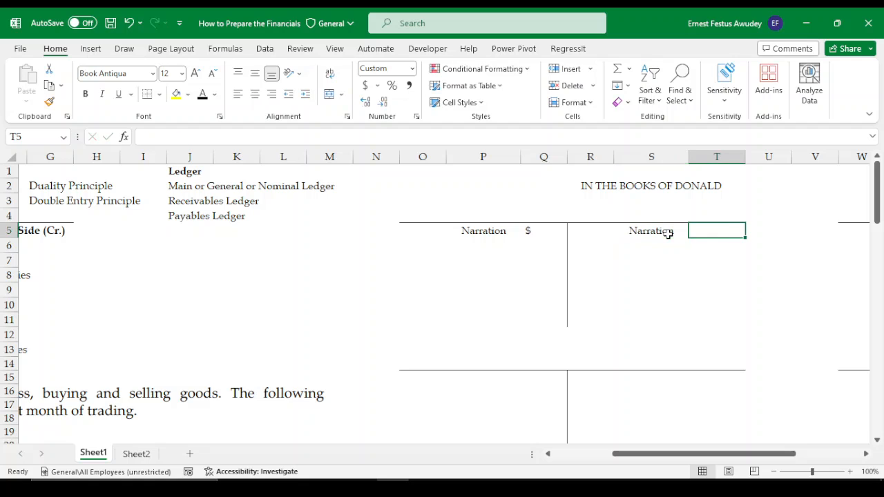
{"action": "type", "text": "$"}
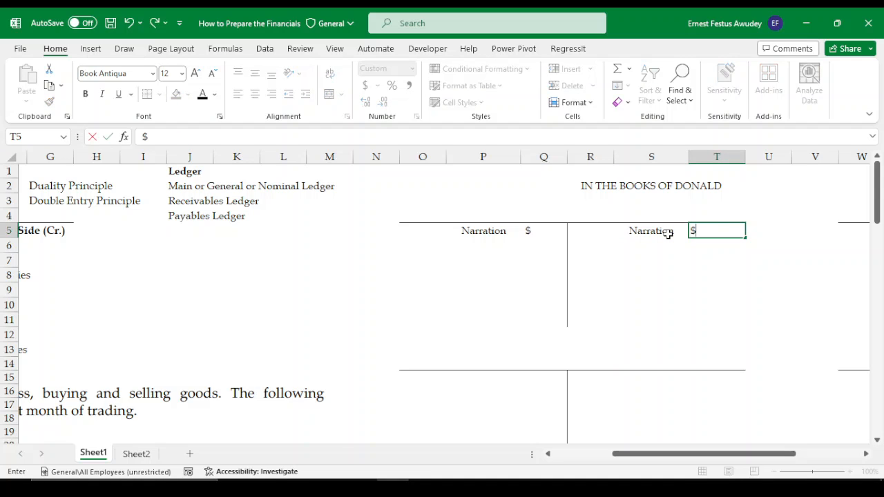
{"action": "key", "text": "Return"}
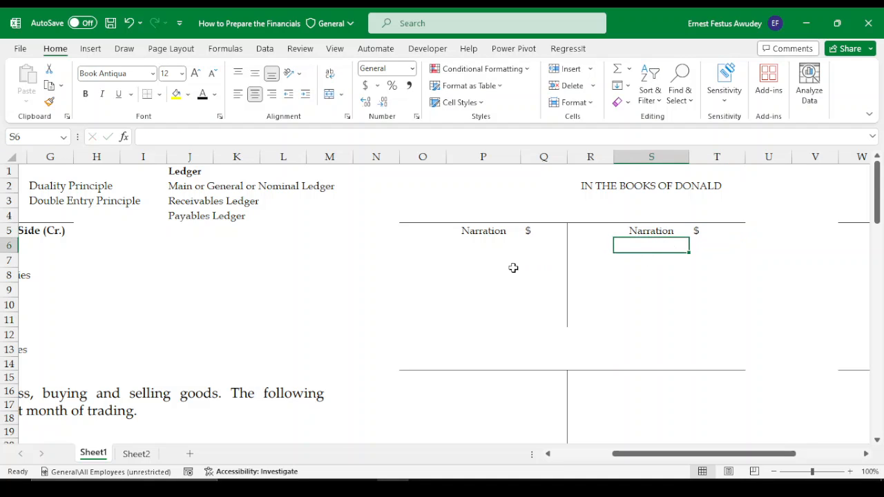
Extend the first T account's vertical line to row 12 by applying a right border to Q10:Q12.
{"action": "left_click_drag", "start_coordinate": [415, 211], "coordinate": [723, 313]}
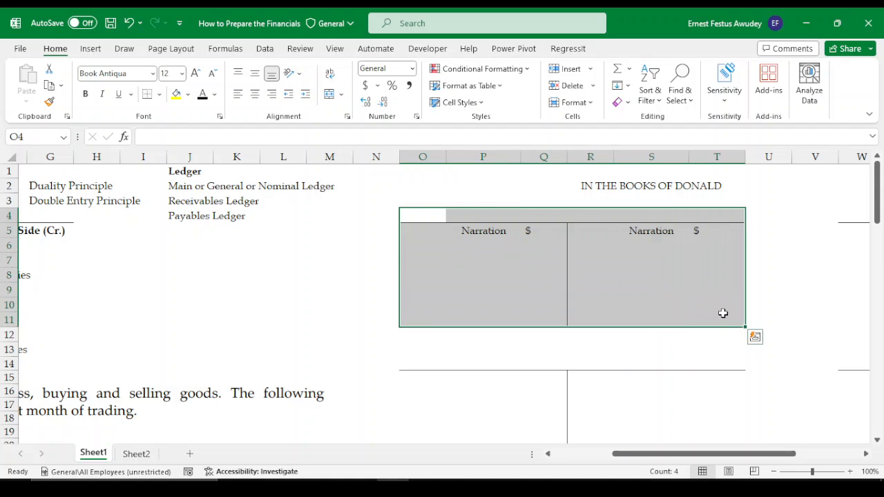
{"action": "left_click", "coordinate": [555, 307]}
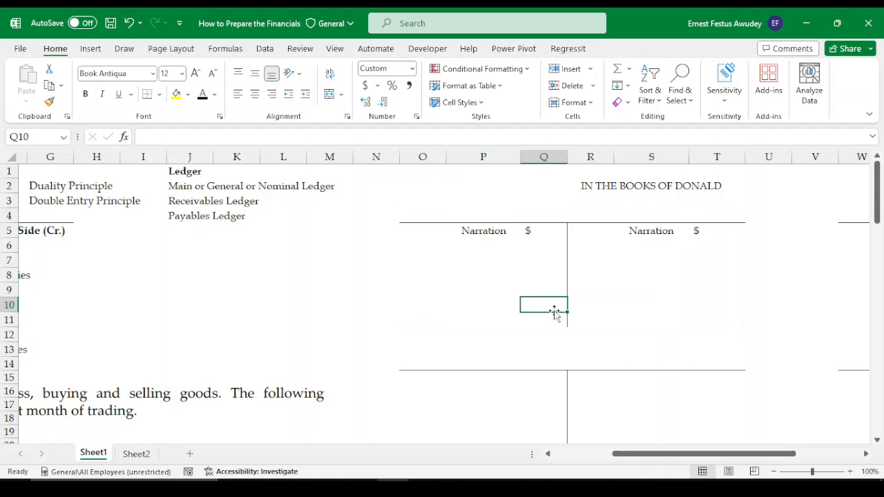
{"action": "left_click_drag", "start_coordinate": [550, 301], "coordinate": [557, 334]}
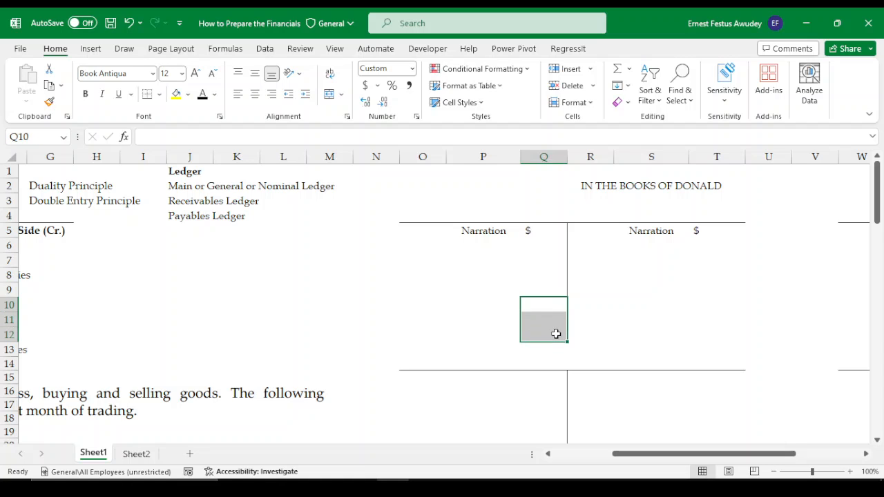
{"action": "left_click", "coordinate": [159, 95]}
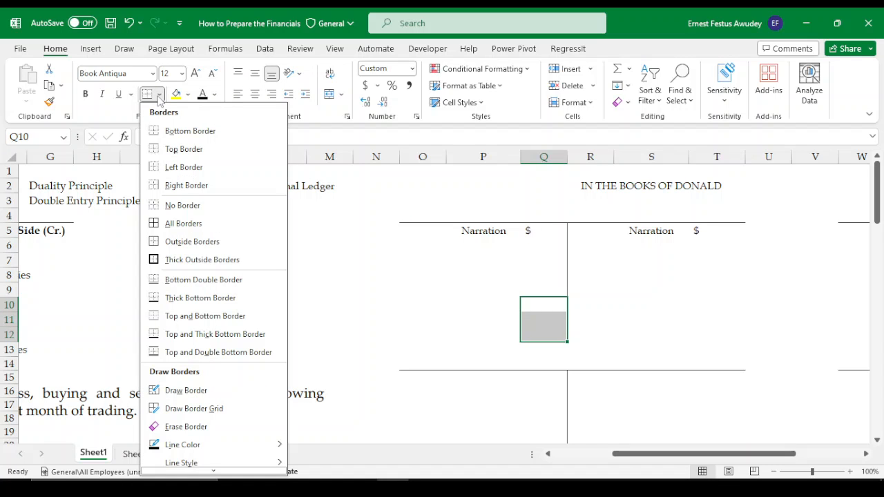
{"action": "left_click", "coordinate": [190, 187]}
{"action": "left_click", "coordinate": [632, 332]}
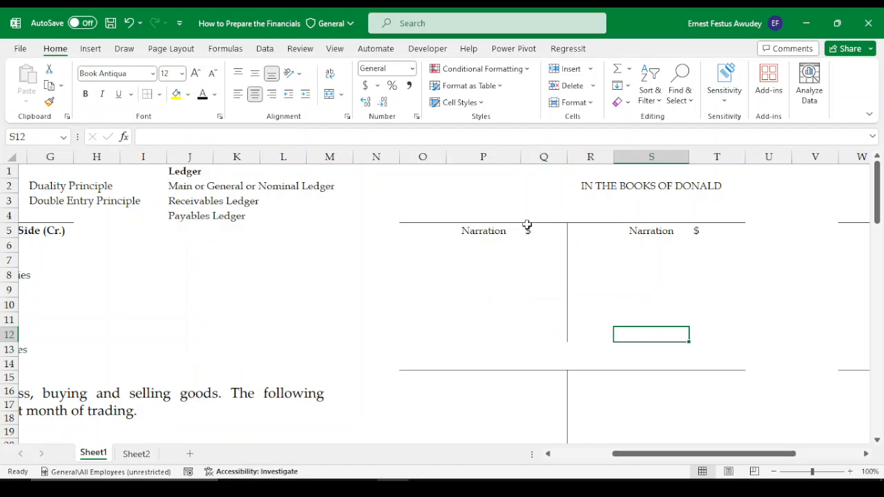
Copy the headed T account in O4:T12 and paste it over the blank accounts at W4, O14 and W14.
{"action": "left_click_drag", "start_coordinate": [426, 219], "coordinate": [708, 334]}
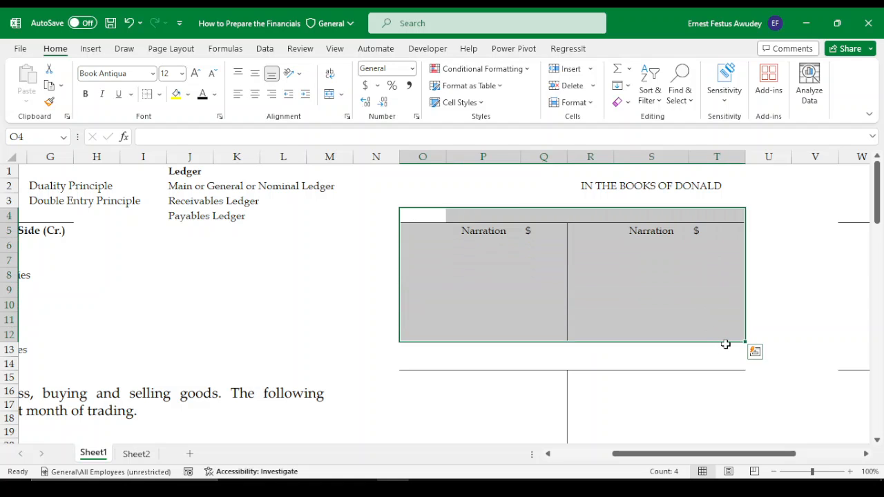
{"action": "key", "text": "ctrl+c"}
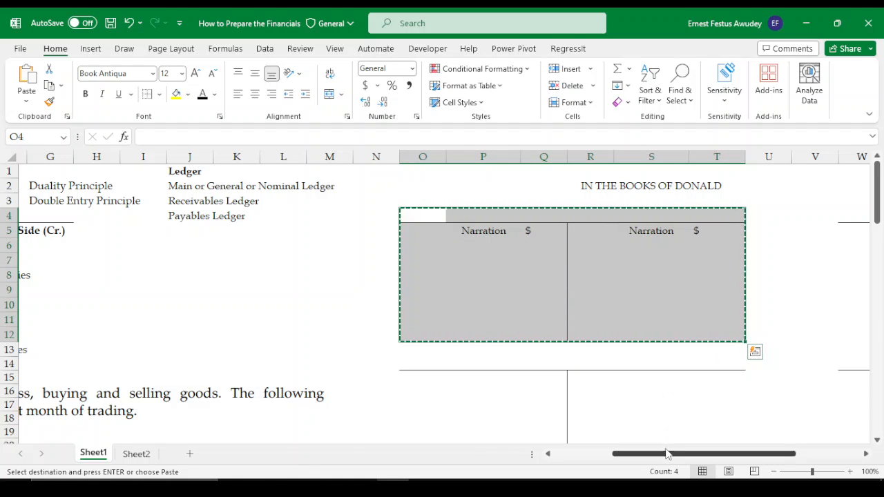
{"action": "left_click_drag", "start_coordinate": [667, 454], "coordinate": [735, 456]}
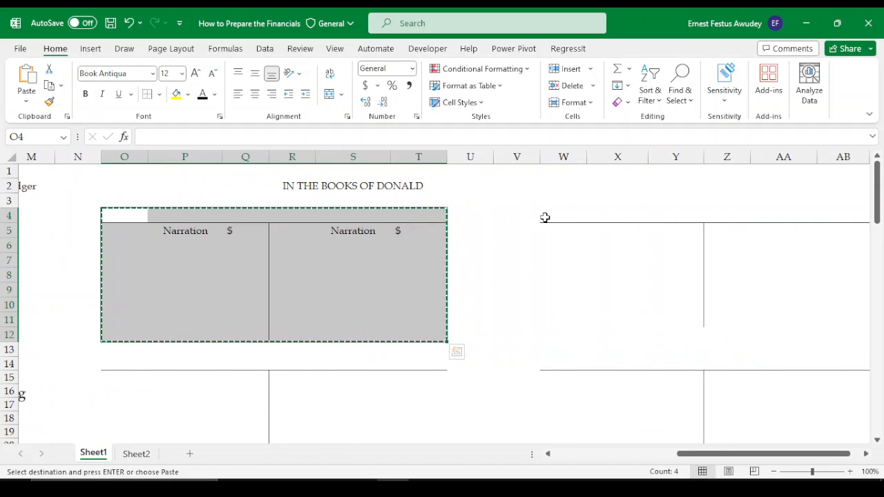
{"action": "left_click", "coordinate": [561, 218]}
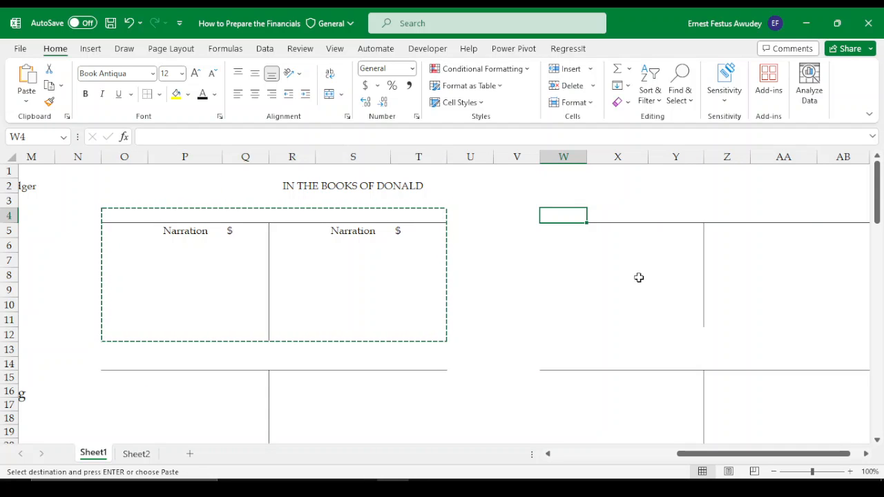
{"action": "key", "text": "ctrl+v"}
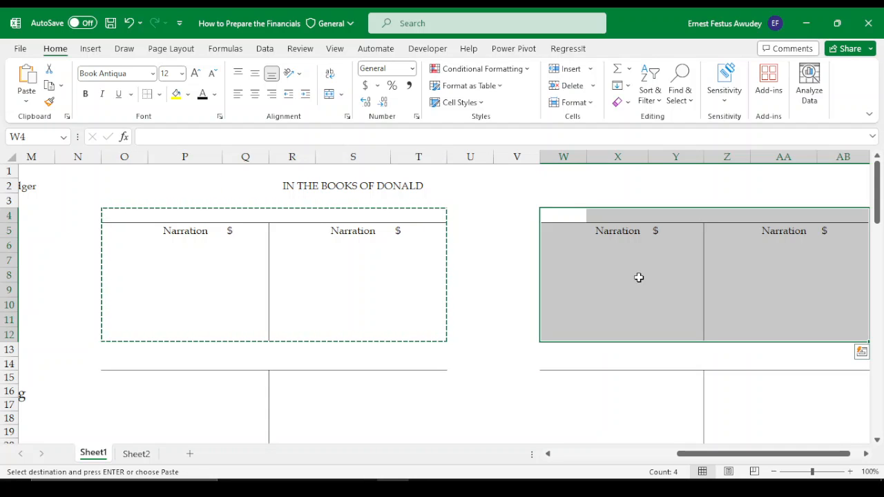
{"action": "scroll", "coordinate": [543, 279], "scroll_direction": "down", "scroll_amount": 1}
{"action": "scroll", "coordinate": [543, 279], "scroll_direction": "down", "scroll_amount": 1}
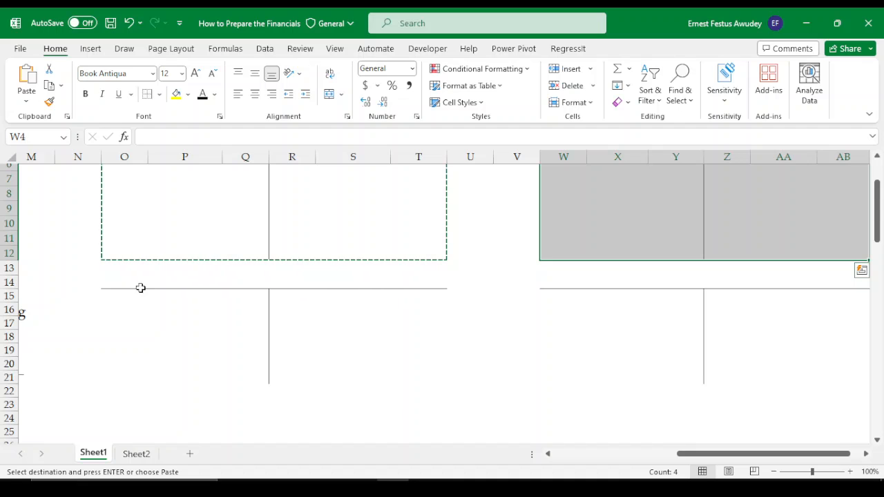
{"action": "left_click", "coordinate": [107, 295]}
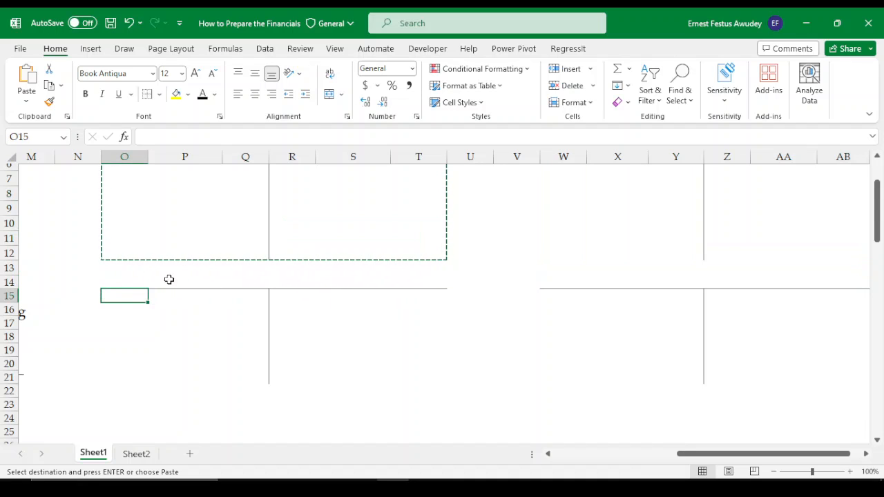
{"action": "left_click", "coordinate": [109, 282]}
{"action": "key", "text": "ctrl+v"}
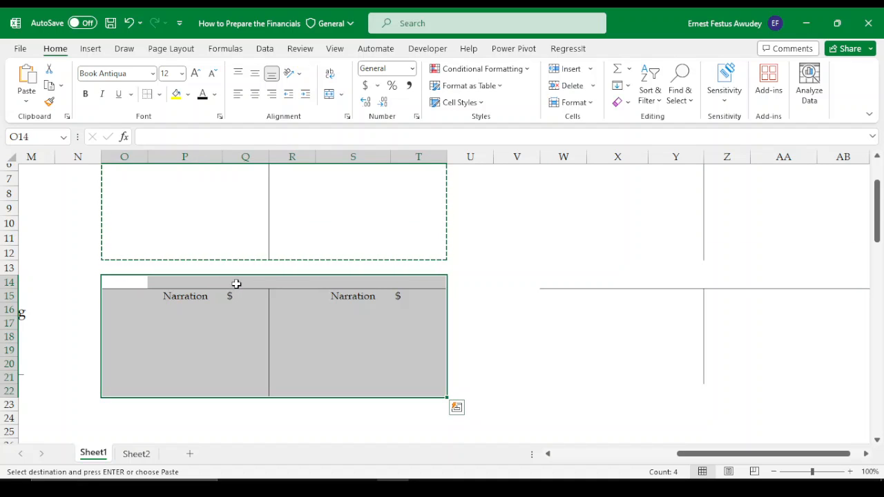
{"action": "left_click", "coordinate": [556, 287]}
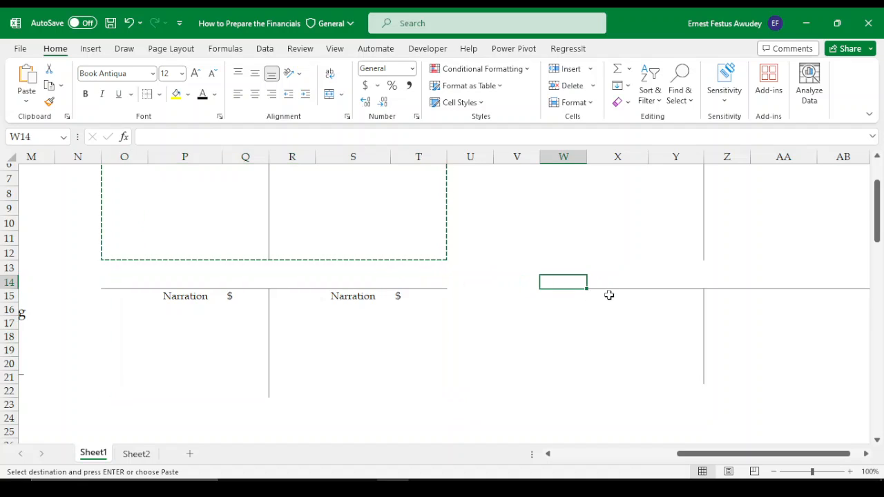
{"action": "key", "text": "ctrl+v"}
Paste four more copies of the headed T account further down, at O26, W26, O37 and W37.
{"action": "scroll", "coordinate": [286, 381], "scroll_direction": "down", "scroll_amount": 2}
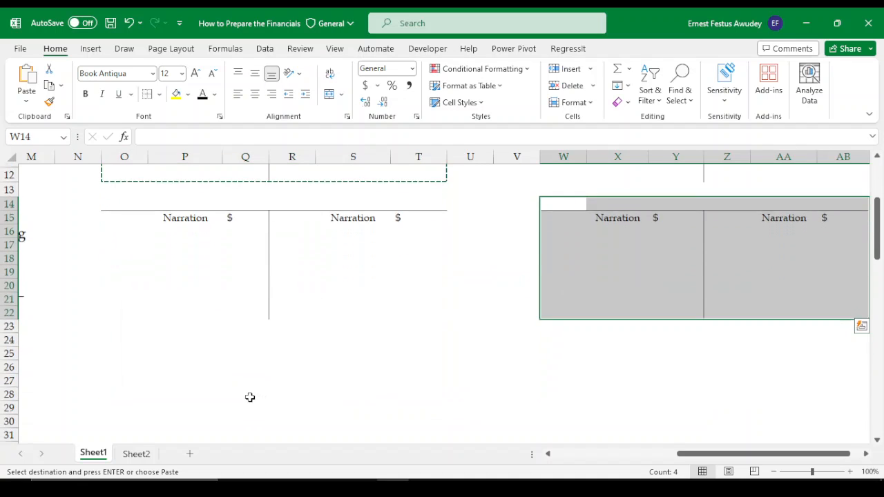
{"action": "left_click", "coordinate": [128, 366]}
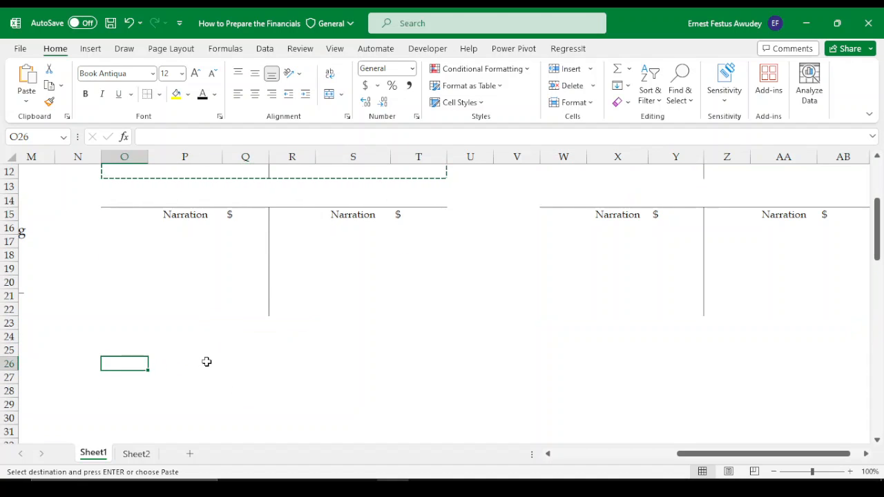
{"action": "key", "text": "ctrl+v"}
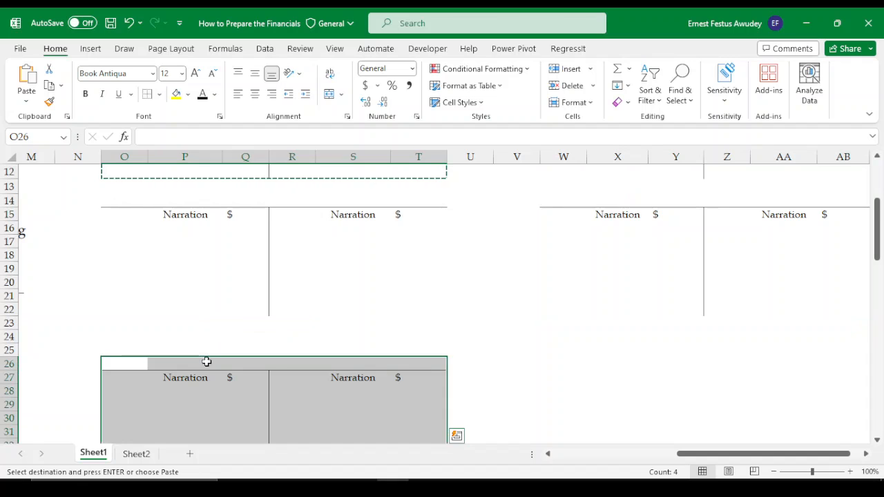
{"action": "left_click", "coordinate": [566, 367]}
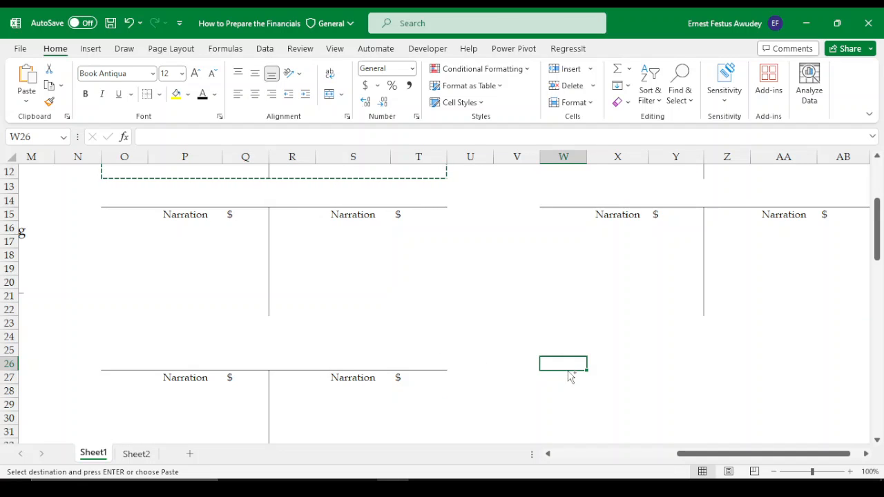
{"action": "key", "text": "ctrl+v"}
{"action": "scroll", "coordinate": [455, 370], "scroll_direction": "down", "scroll_amount": 4}
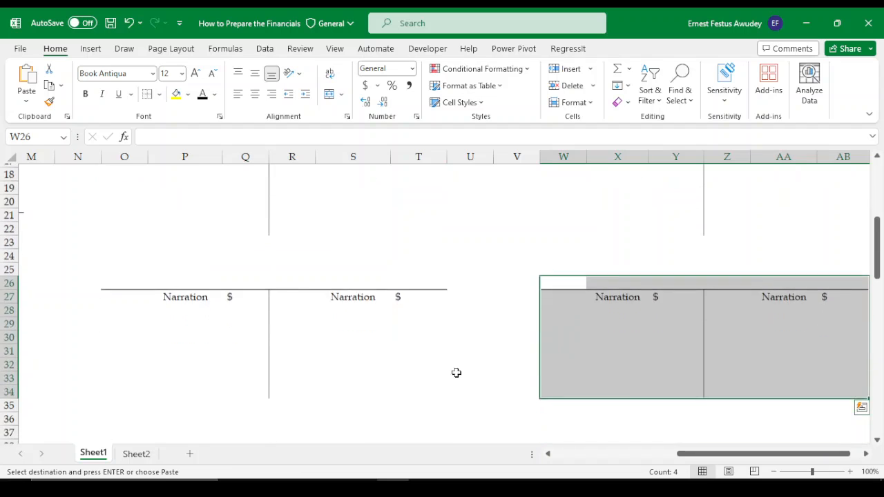
{"action": "left_click", "coordinate": [132, 352]}
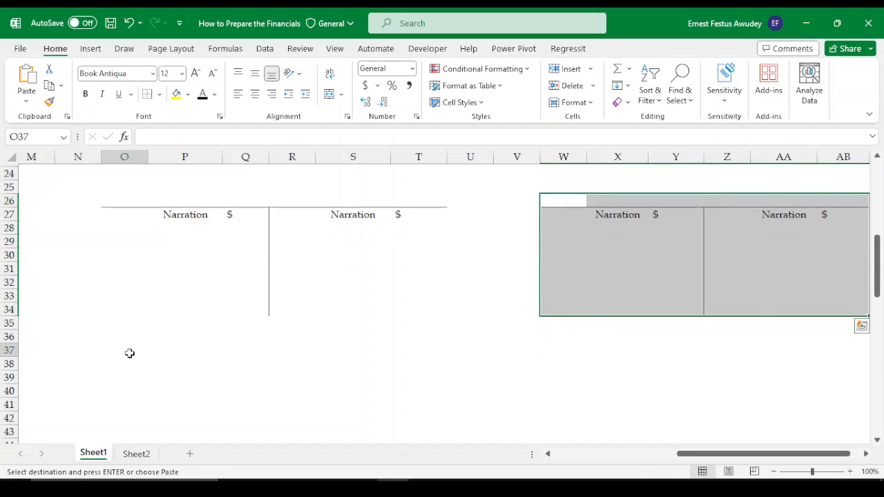
{"action": "key", "text": "ctrl+v"}
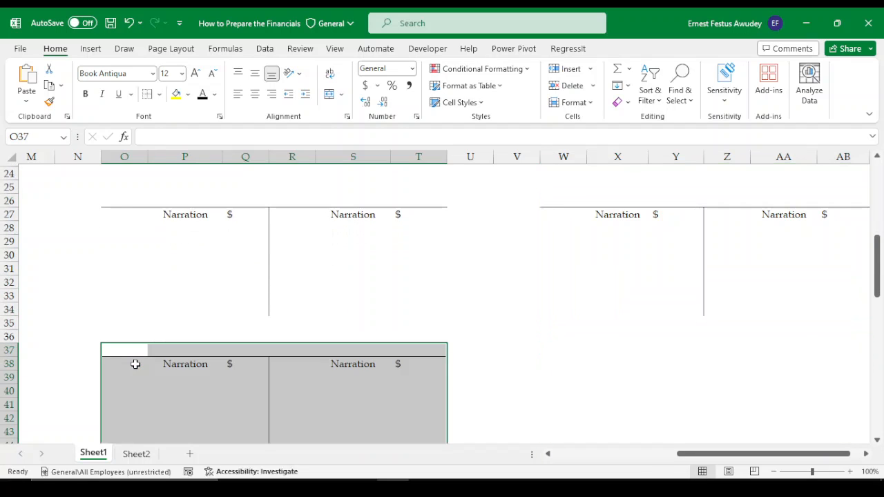
{"action": "left_click", "coordinate": [558, 352]}
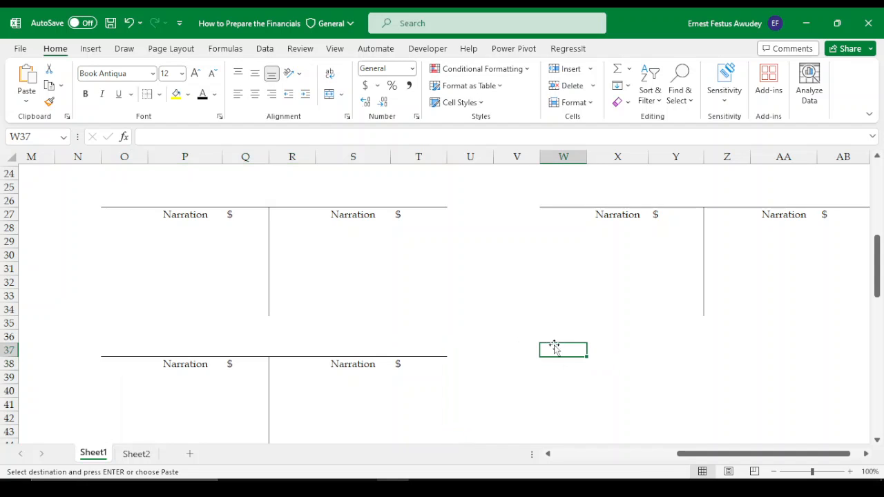
{"action": "key", "text": "ctrl+v"}
Paste two more copies of the headed T account below the existing ones, at O49 and W49.
{"action": "scroll", "coordinate": [429, 383], "scroll_direction": "down", "scroll_amount": 4}
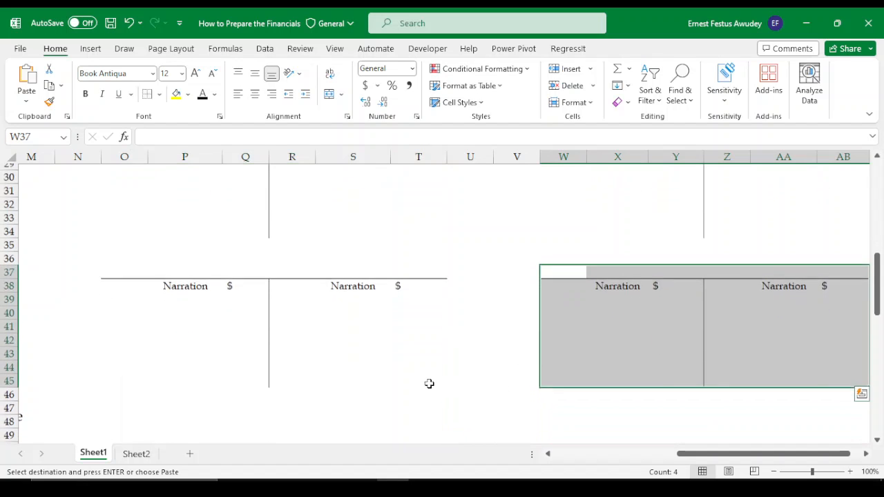
{"action": "left_click", "coordinate": [154, 349]}
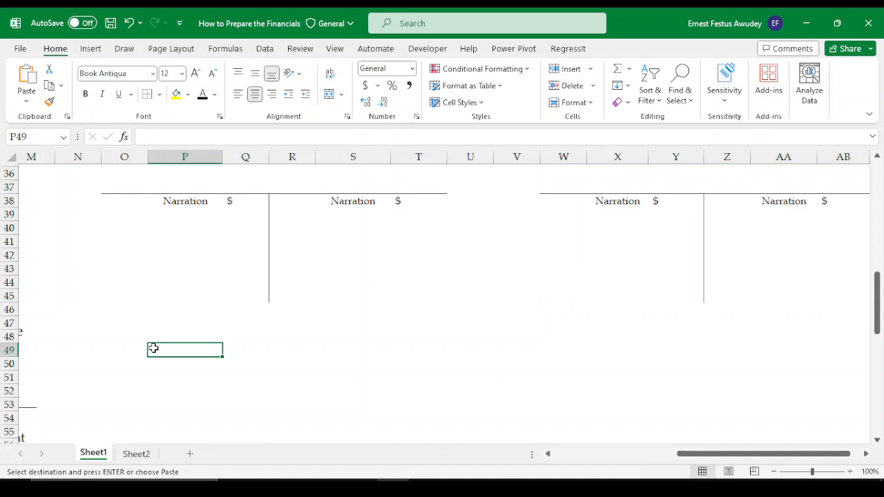
{"action": "left_click", "coordinate": [126, 347]}
{"action": "key", "text": "ctrl+v"}
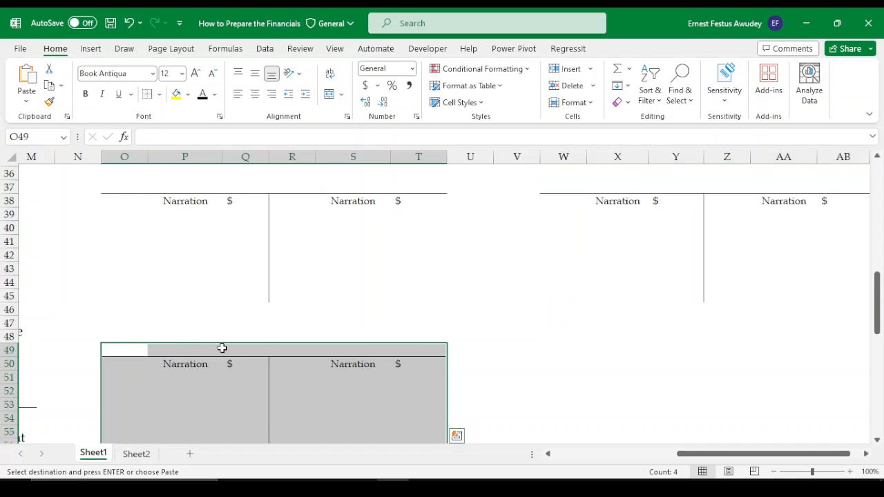
{"action": "left_click", "coordinate": [596, 347]}
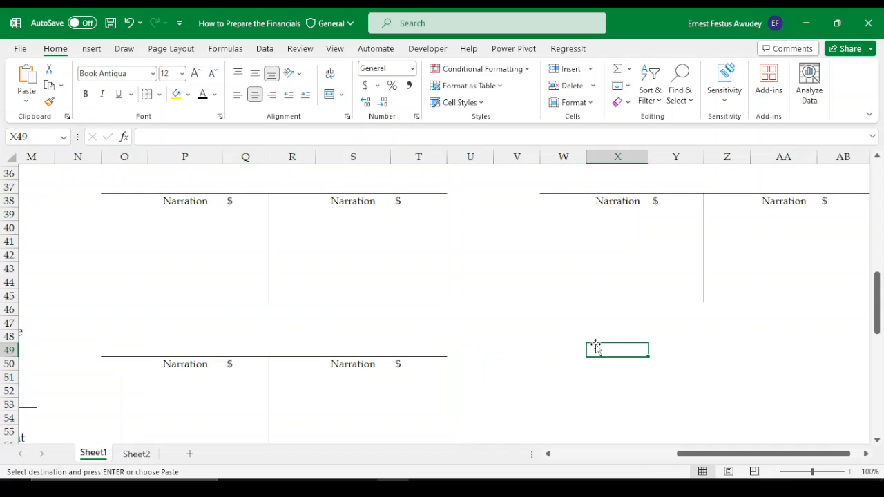
{"action": "left_click", "coordinate": [567, 348]}
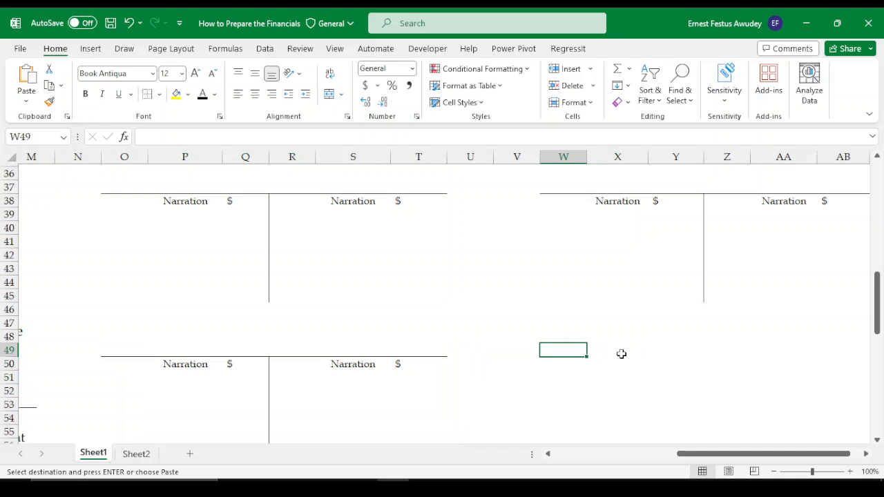
{"action": "key", "text": "ctrl+v"}
{"action": "scroll", "coordinate": [483, 342], "scroll_direction": "up", "scroll_amount": 12}
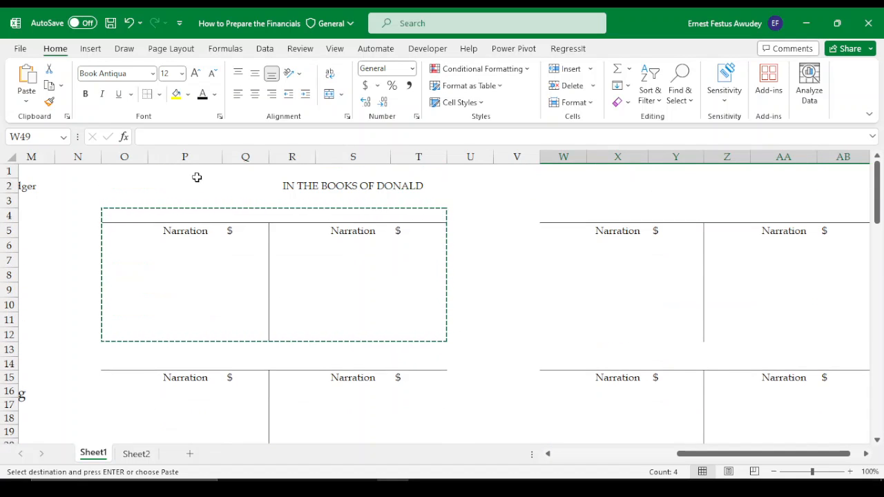
{"action": "left_click", "coordinate": [248, 158]}
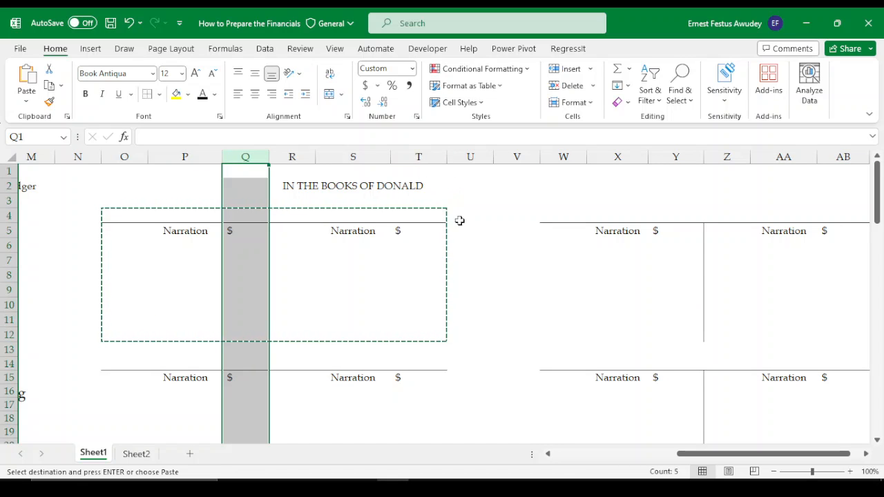
{"action": "key", "text": "Right"}
{"action": "key", "text": "Right"}
{"action": "key", "text": "Right"}
{"action": "key", "text": "Right"}
{"action": "double_click", "coordinate": [487, 244]}
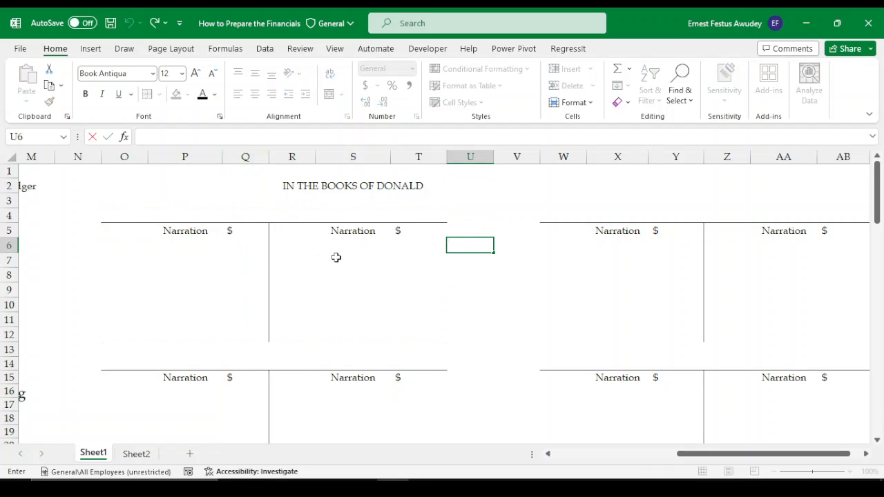
{"action": "left_click", "coordinate": [376, 273]}
{"action": "left_click", "coordinate": [488, 231]}
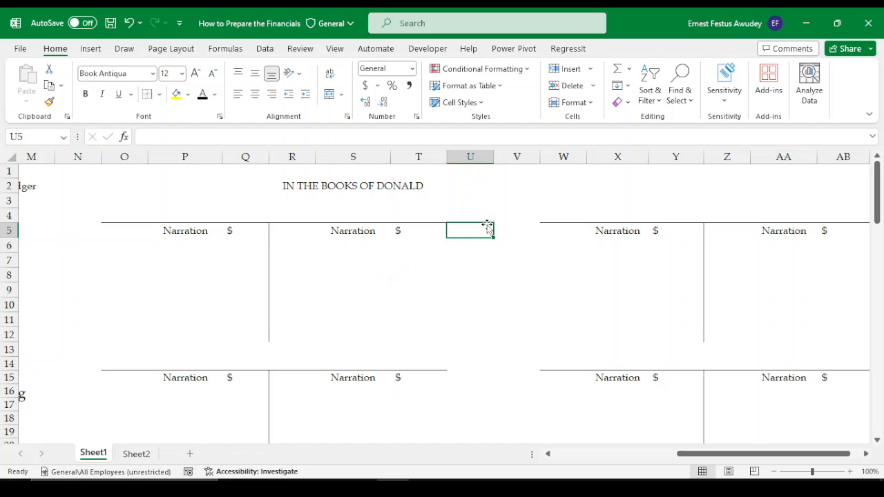
Format the $ columns Q, T, Y and AB together with Comma Style and reduce their decimal places.
{"action": "left_click", "coordinate": [245, 158]}
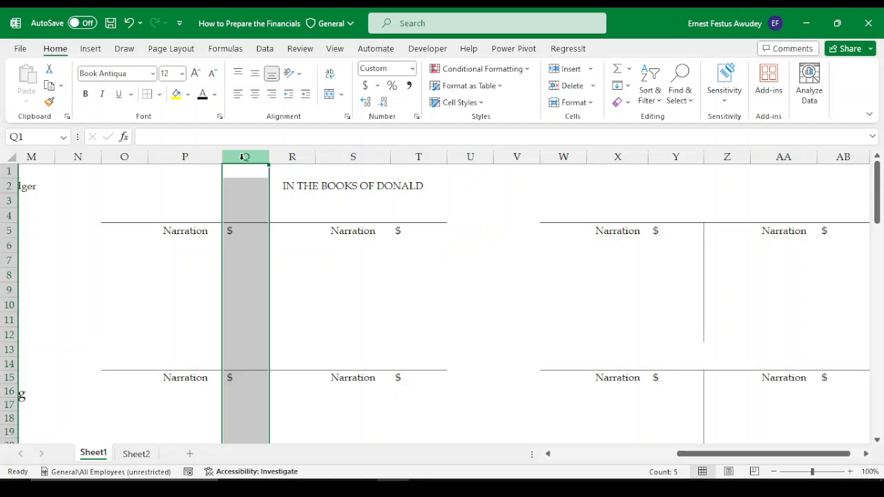
{"action": "left_click", "coordinate": [419, 157], "text": "ctrl"}
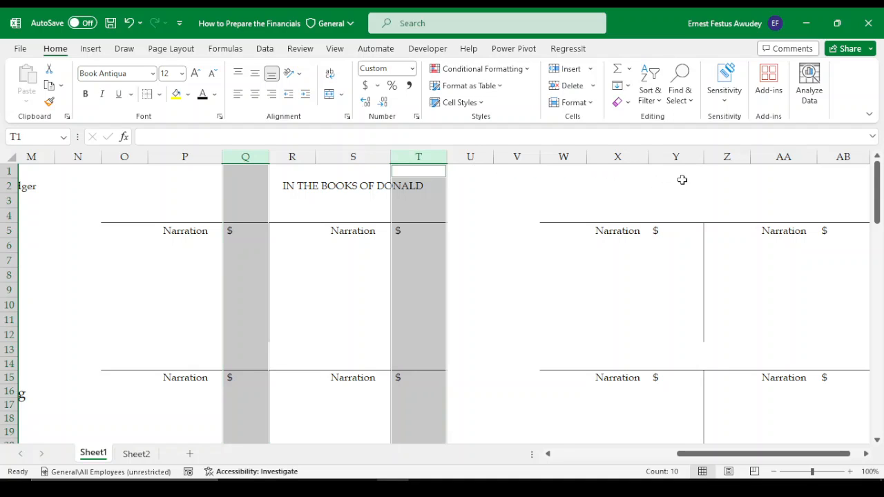
{"action": "left_click", "coordinate": [684, 157], "text": "ctrl"}
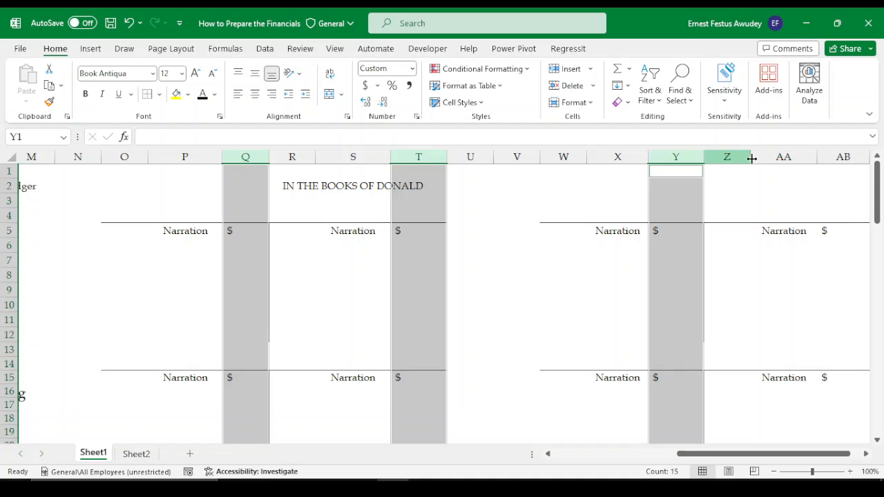
{"action": "left_click", "coordinate": [843, 158], "text": "ctrl"}
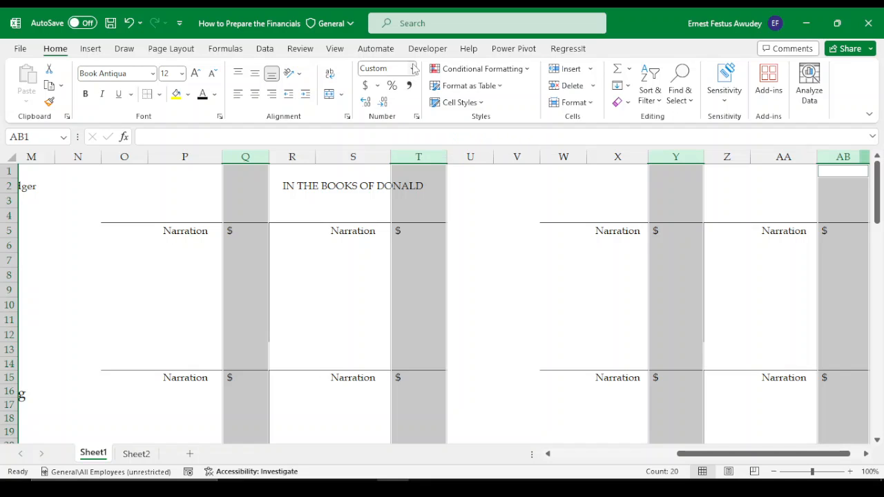
{"action": "left_click", "coordinate": [409, 86]}
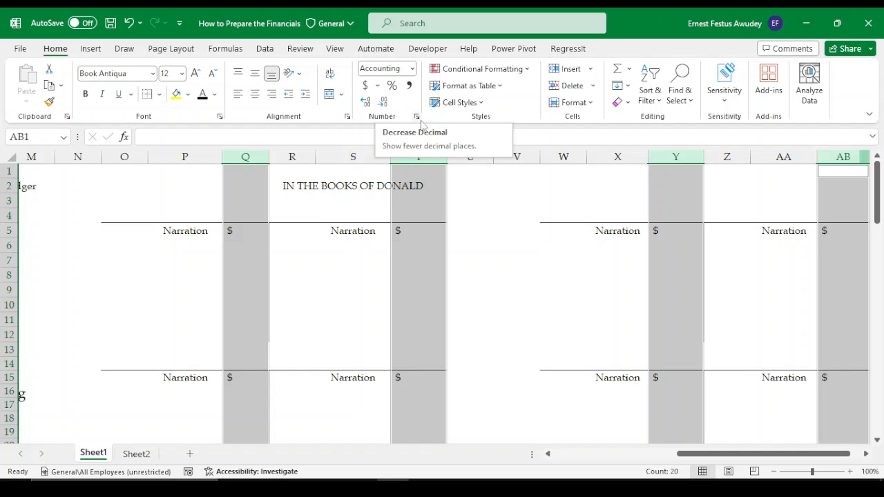
{"action": "left_click", "coordinate": [382, 103]}
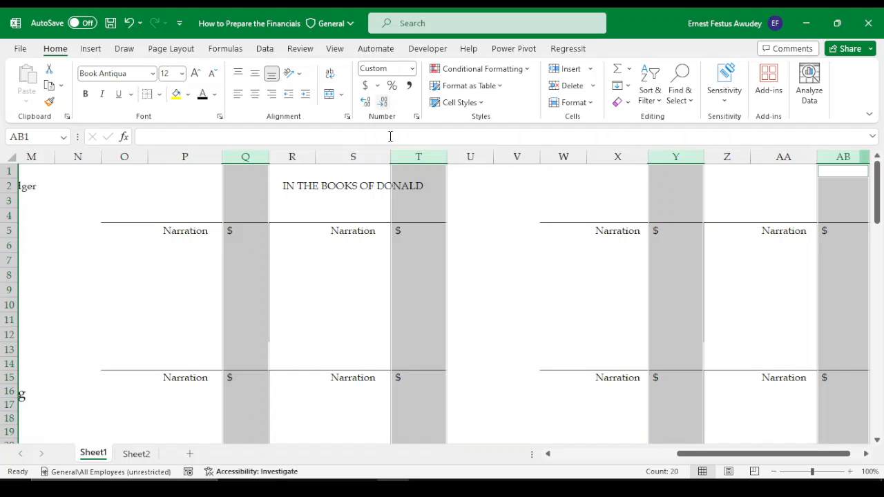
{"action": "left_click", "coordinate": [293, 262]}
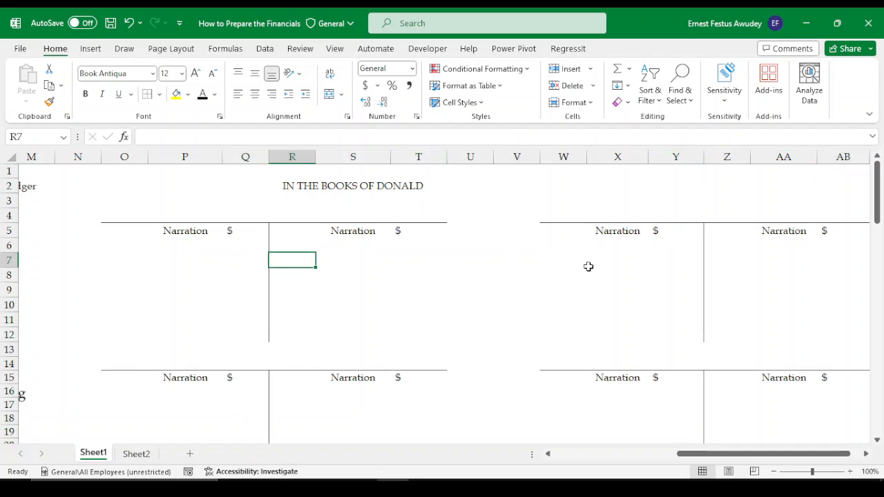
Widen the $ columns Q, T, Y and AB of the T accounts slightly.
{"action": "left_click_drag", "start_coordinate": [269, 157], "coordinate": [278, 156]}
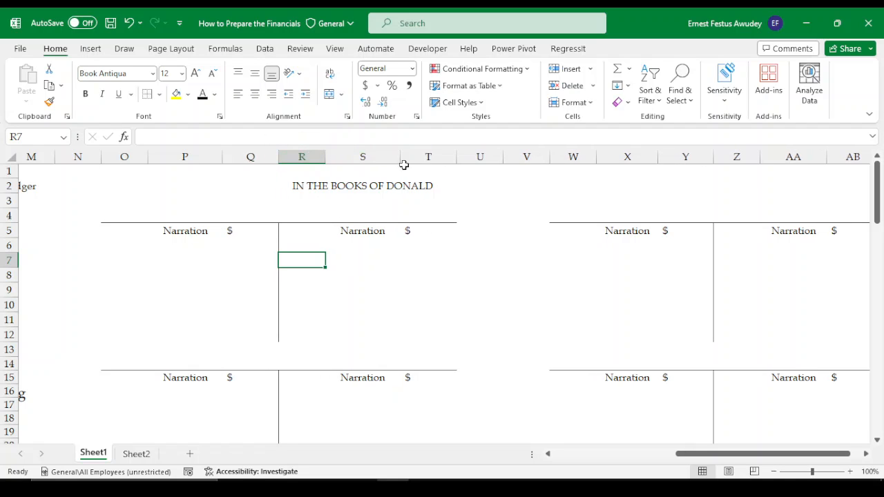
{"action": "left_click_drag", "start_coordinate": [457, 157], "coordinate": [463, 157]}
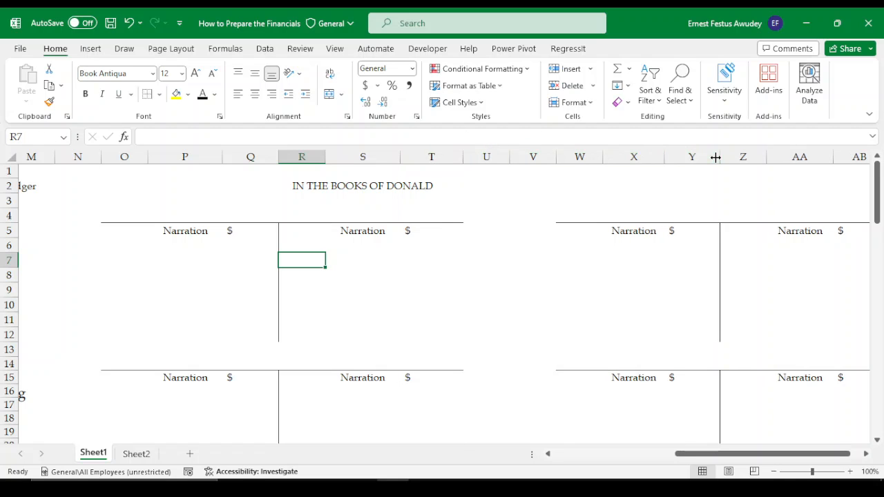
{"action": "left_click_drag", "start_coordinate": [720, 157], "coordinate": [727, 157]}
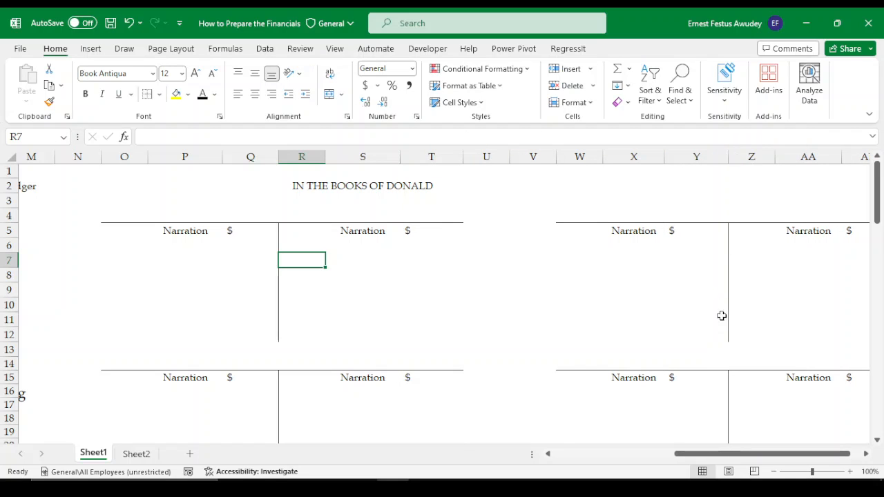
{"action": "left_click_drag", "start_coordinate": [725, 454], "coordinate": [735, 454]}
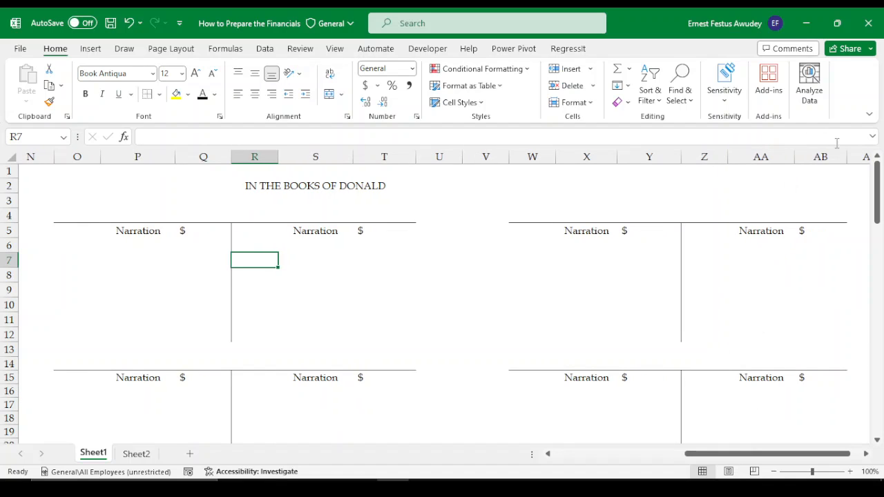
{"action": "left_click_drag", "start_coordinate": [844, 156], "coordinate": [861, 156]}
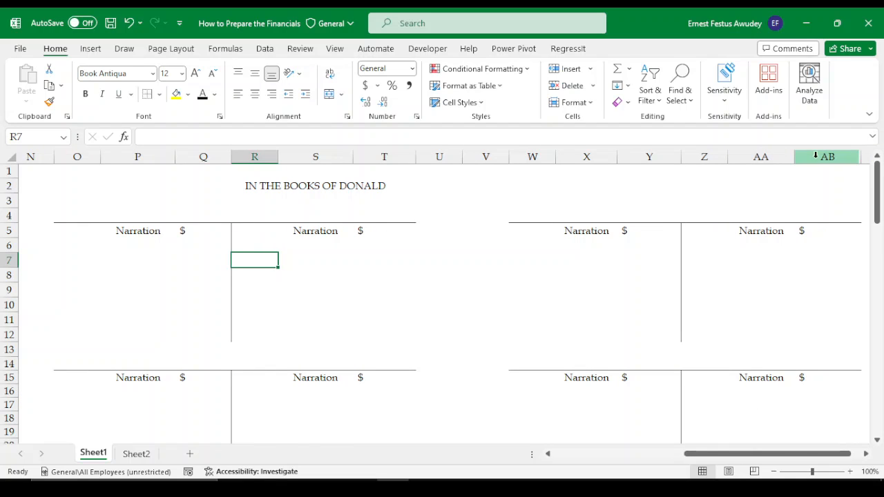
Widen the Narration columns AA, X, S and P of the T accounts.
{"action": "left_click_drag", "start_coordinate": [795, 154], "coordinate": [814, 151]}
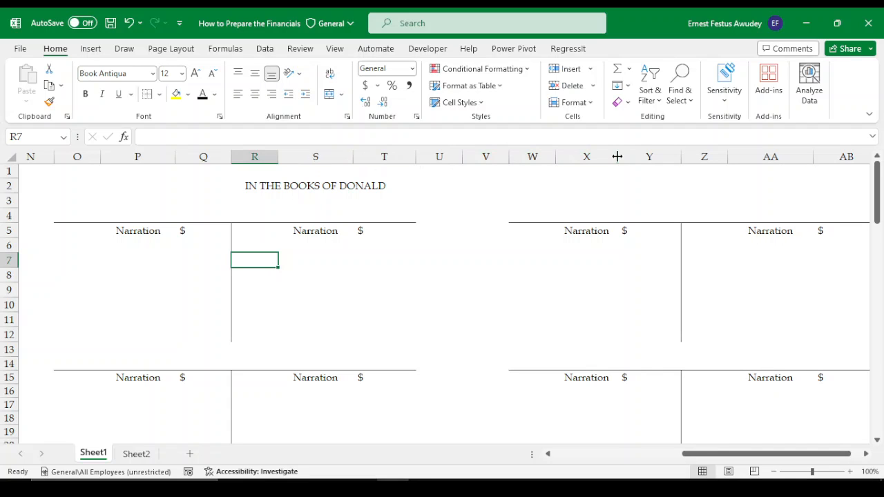
{"action": "left_click_drag", "start_coordinate": [617, 156], "coordinate": [627, 157]}
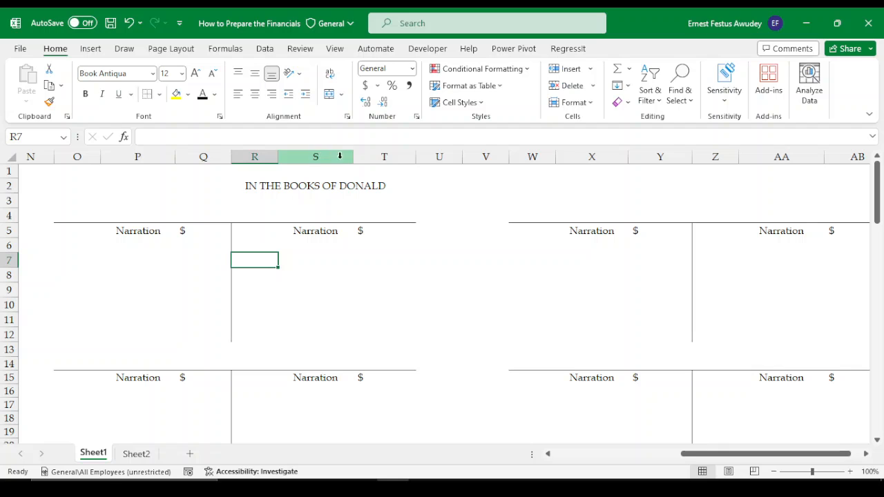
{"action": "left_click_drag", "start_coordinate": [353, 154], "coordinate": [362, 155]}
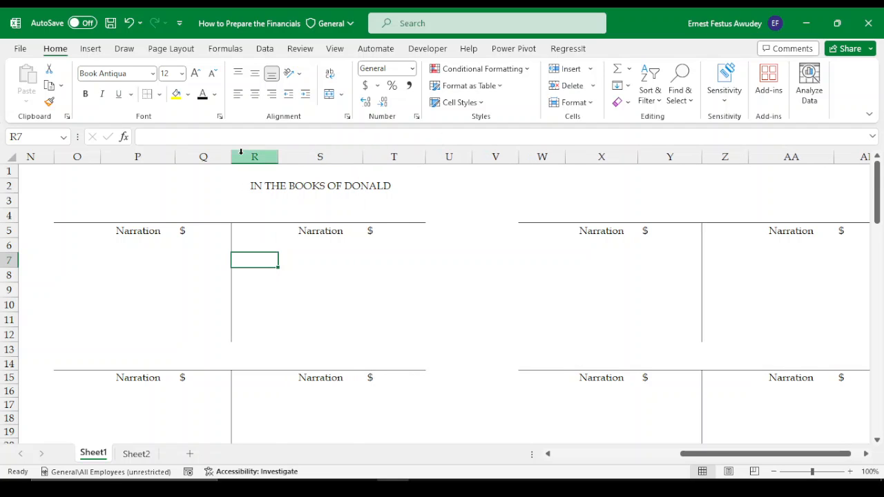
{"action": "left_click_drag", "start_coordinate": [174, 157], "coordinate": [192, 157]}
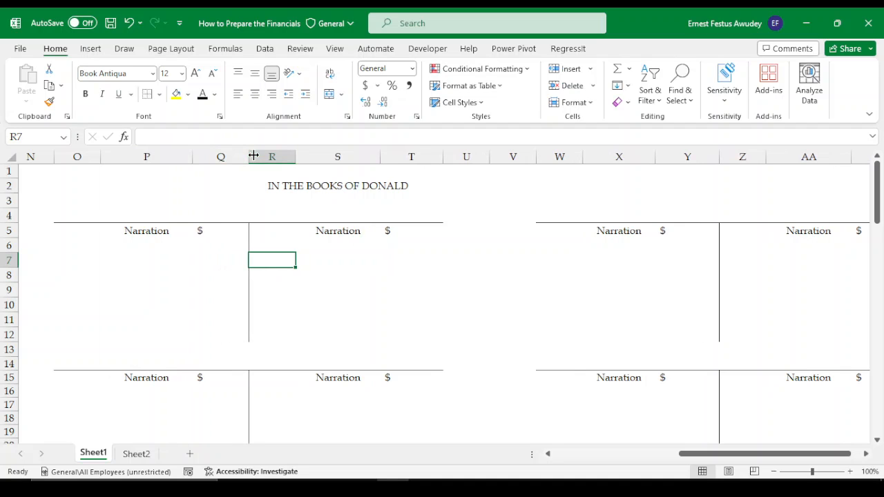
Widen columns Q, S and T of the first set of T accounts a little further.
{"action": "left_click_drag", "start_coordinate": [250, 156], "coordinate": [257, 156]}
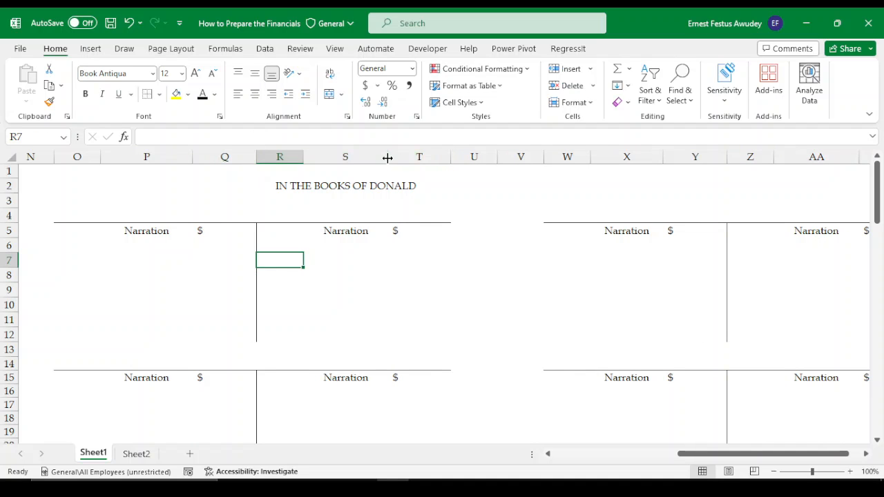
{"action": "left_click_drag", "start_coordinate": [388, 156], "coordinate": [401, 157]}
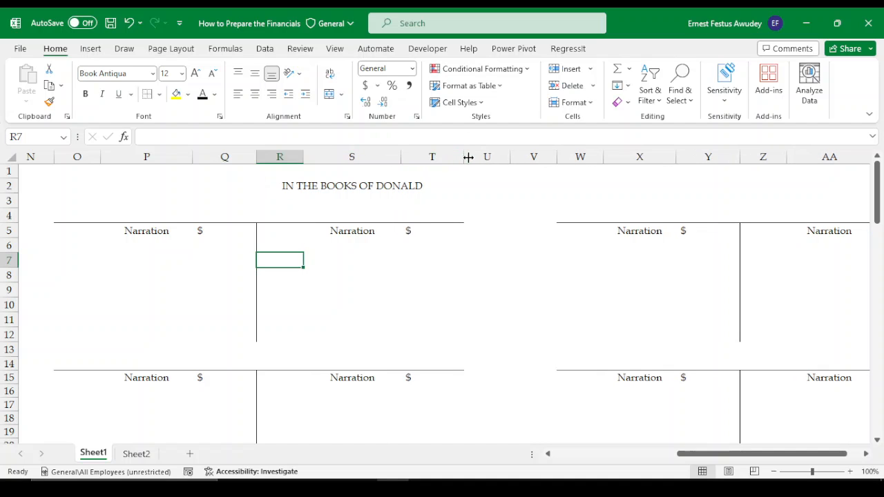
{"action": "left_click_drag", "start_coordinate": [460, 159], "coordinate": [471, 156]}
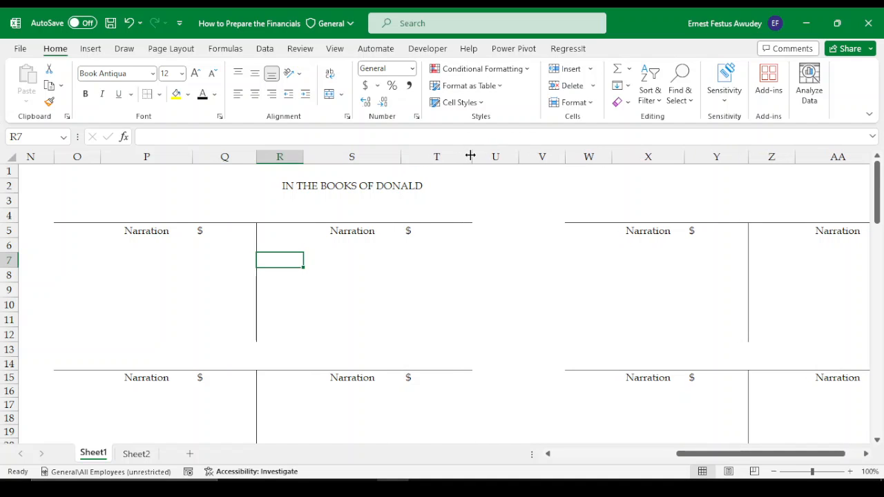
Move the title above the ledger accounts from S2 to U2.
{"action": "left_click_drag", "start_coordinate": [702, 455], "coordinate": [646, 456]}
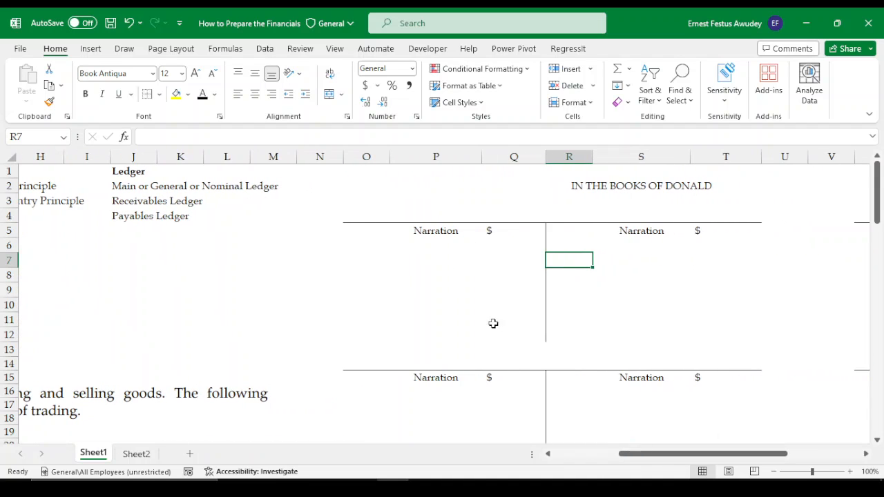
{"action": "left_click", "coordinate": [398, 293]}
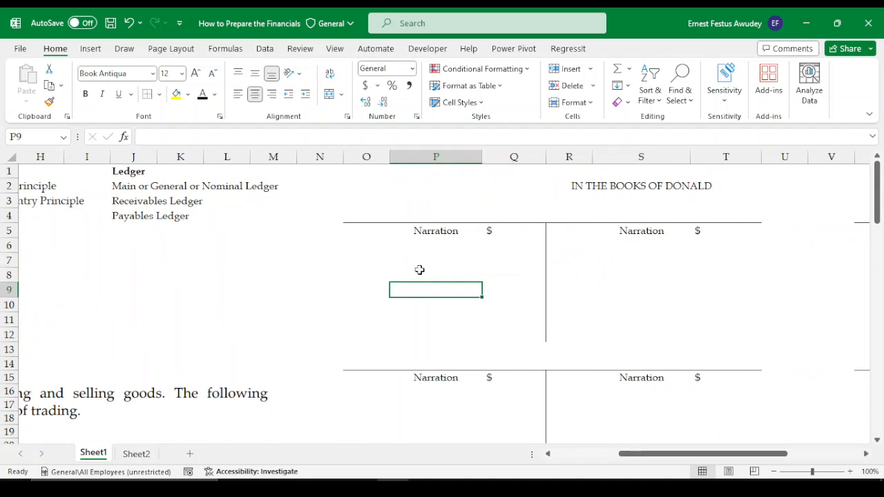
{"action": "left_click", "coordinate": [627, 186]}
{"action": "key", "text": "ctrl+c"}
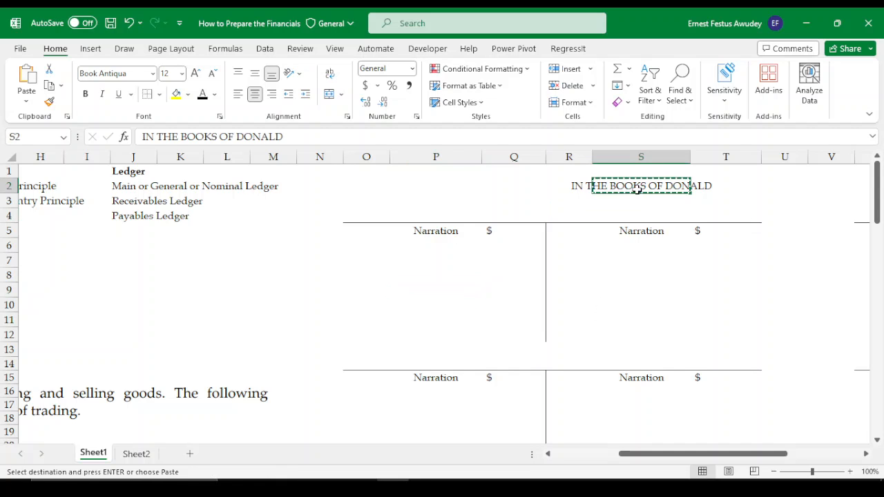
{"action": "left_click", "coordinate": [765, 192]}
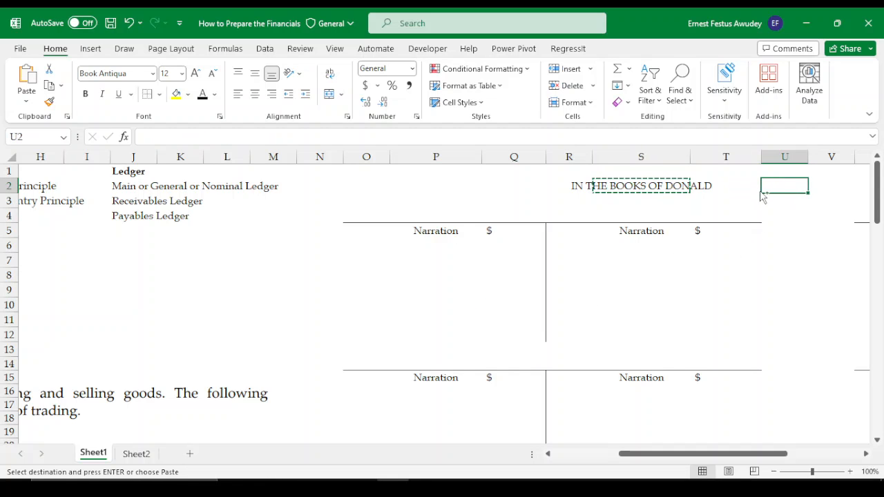
{"action": "key", "text": "ctrl+v"}
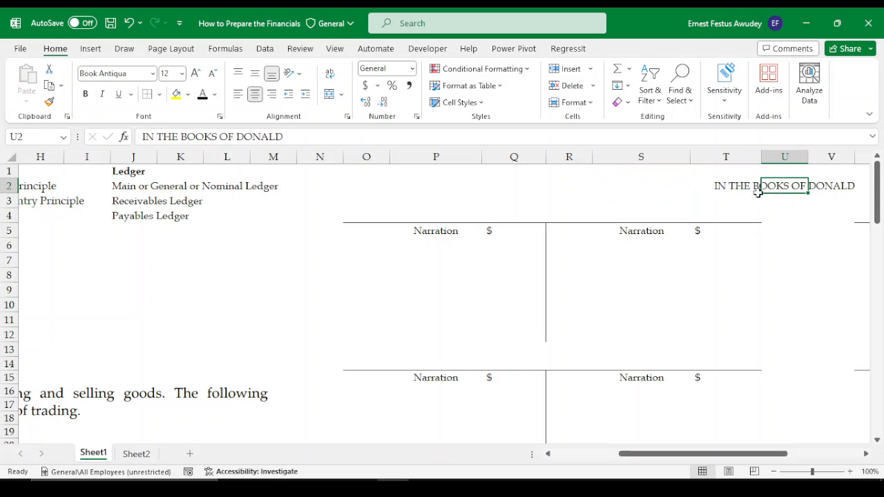
{"action": "left_click", "coordinate": [725, 289]}
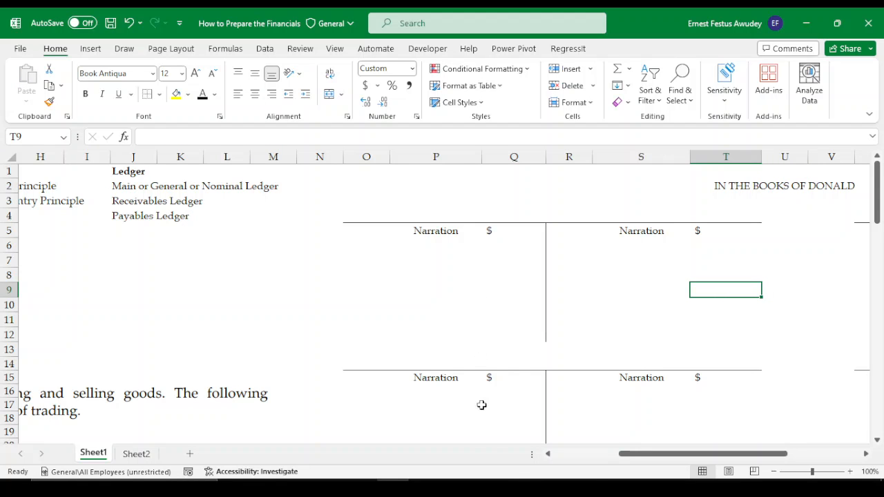
{"action": "left_click_drag", "start_coordinate": [631, 454], "coordinate": [573, 454]}
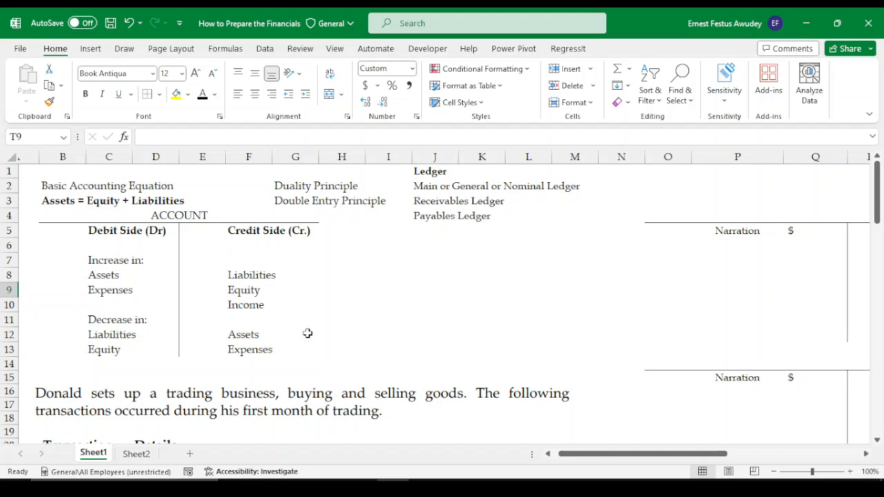
Examine transaction 1, the owner's $50,000 bank deposit, against the accounting equation and the debit and credit rules.
{"action": "scroll", "coordinate": [347, 349], "scroll_direction": "down", "scroll_amount": 4}
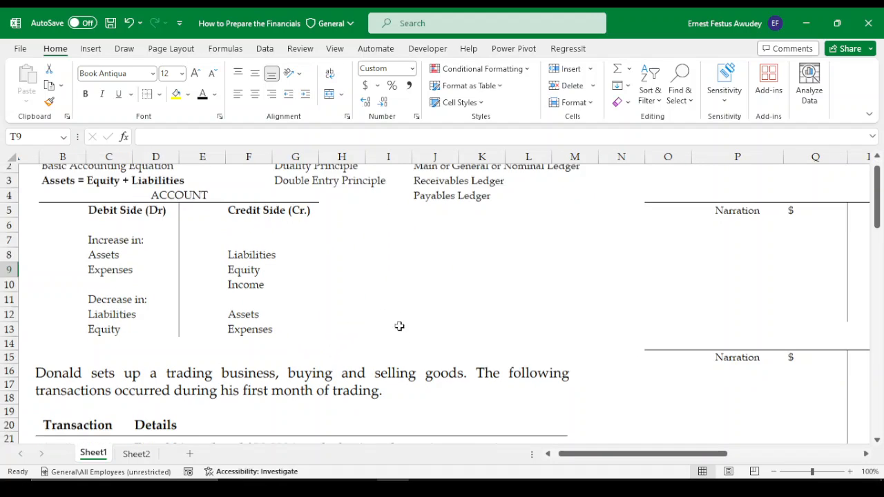
{"action": "scroll", "coordinate": [767, 297], "scroll_direction": "up", "scroll_amount": 1}
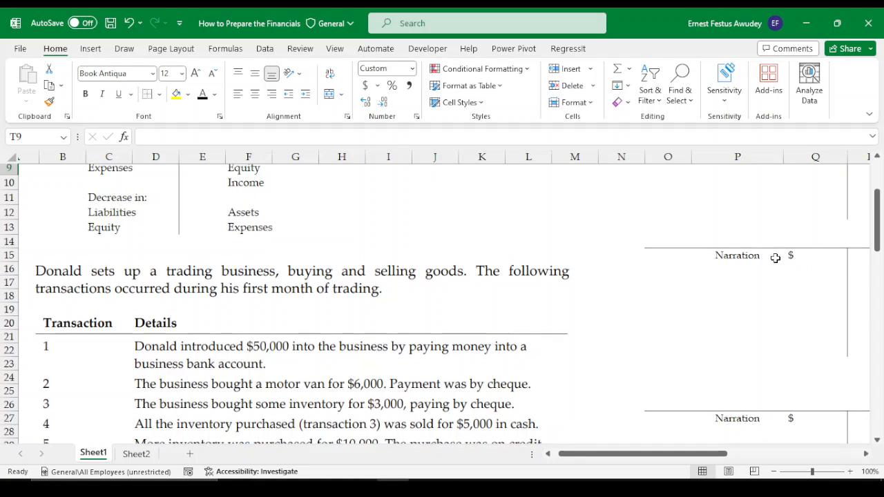
{"action": "scroll", "coordinate": [340, 319], "scroll_direction": "down", "scroll_amount": 2}
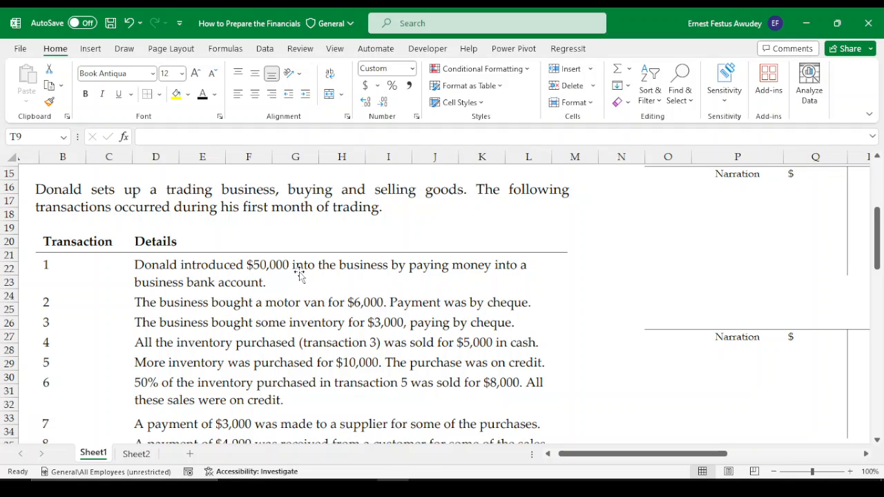
{"action": "scroll", "coordinate": [306, 261], "scroll_direction": "up", "scroll_amount": 1}
{"action": "scroll", "coordinate": [306, 261], "scroll_direction": "up", "scroll_amount": 4}
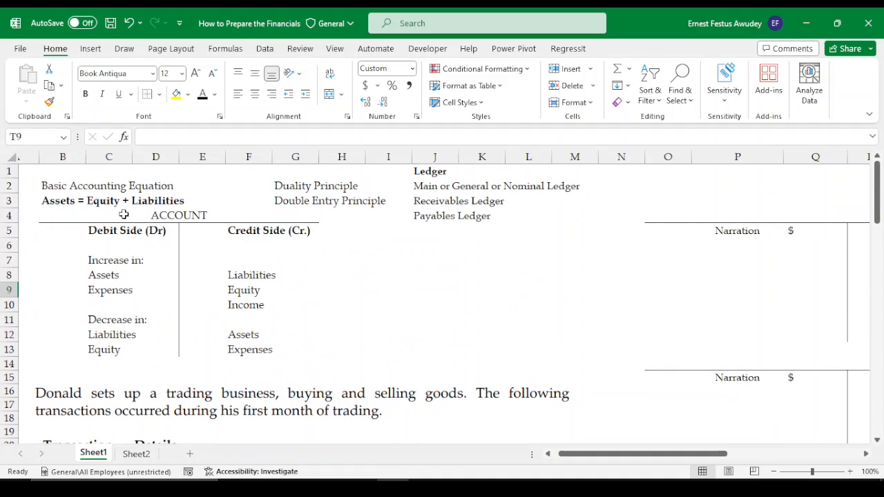
{"action": "scroll", "coordinate": [315, 326], "scroll_direction": "down", "scroll_amount": 4}
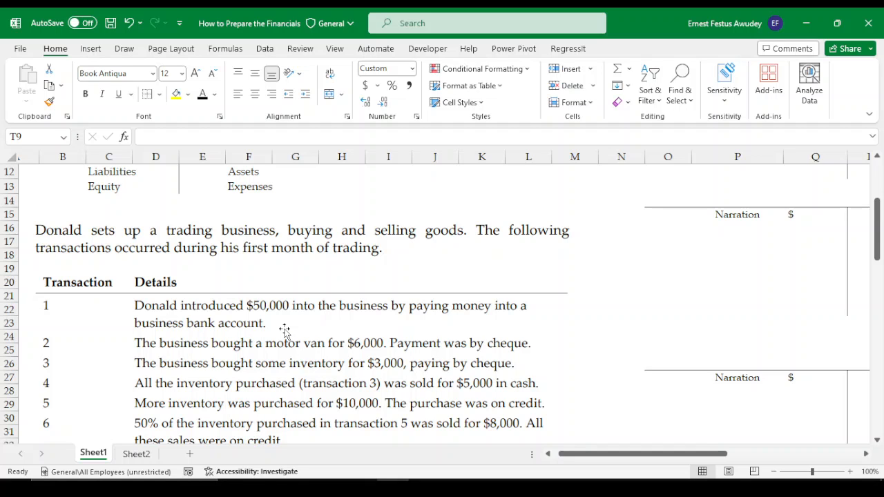
{"action": "scroll", "coordinate": [395, 290], "scroll_direction": "up", "scroll_amount": 4}
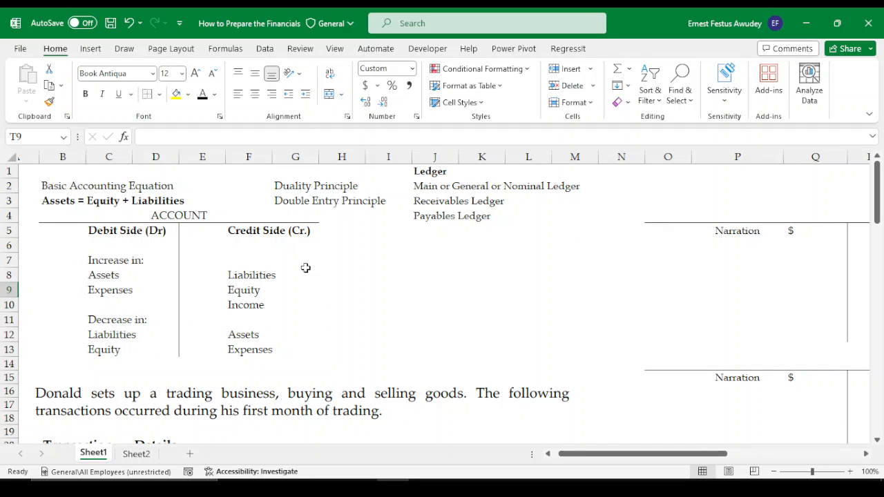
{"action": "scroll", "coordinate": [342, 300], "scroll_direction": "down", "scroll_amount": 1}
{"action": "scroll", "coordinate": [346, 300], "scroll_direction": "up", "scroll_amount": 1}
{"action": "scroll", "coordinate": [346, 300], "scroll_direction": "down", "scroll_amount": 4}
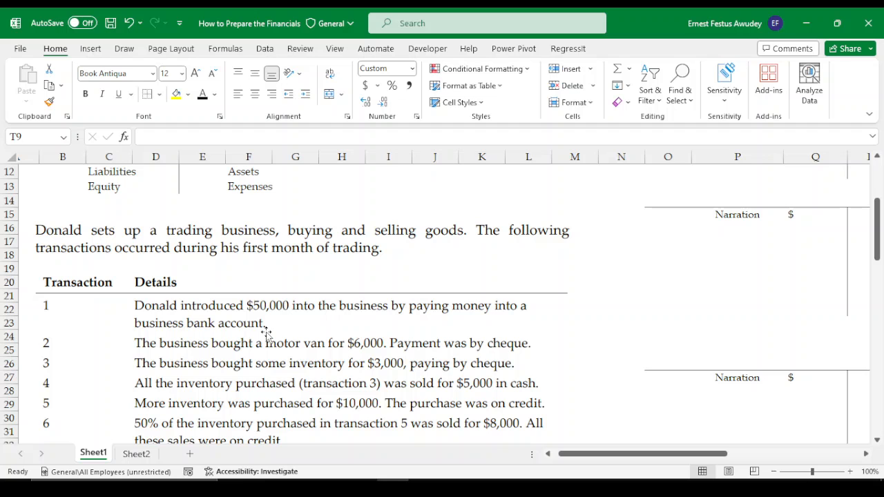
Title the first T account "Equity" in Q4 and merge and centre it across Q4:R4.
{"action": "left_click_drag", "start_coordinate": [584, 453], "coordinate": [652, 454]}
{"action": "scroll", "coordinate": [586, 306], "scroll_direction": "up", "scroll_amount": 4}
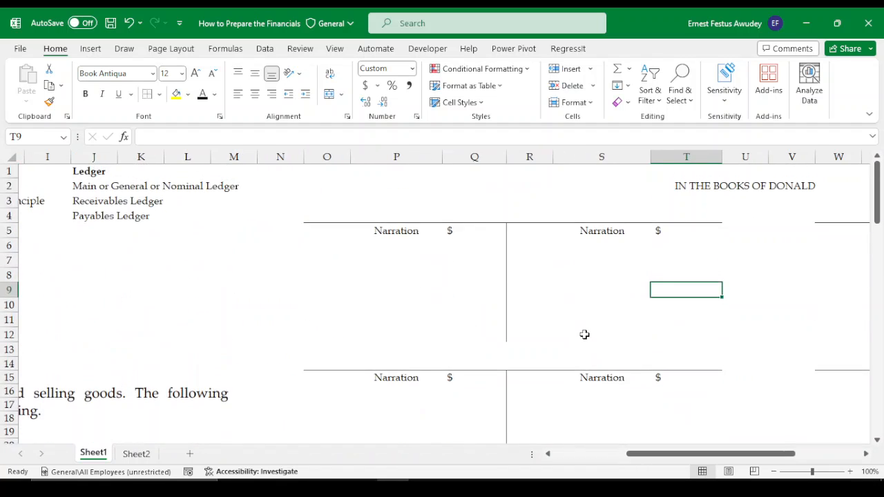
{"action": "left_click", "coordinate": [495, 214]}
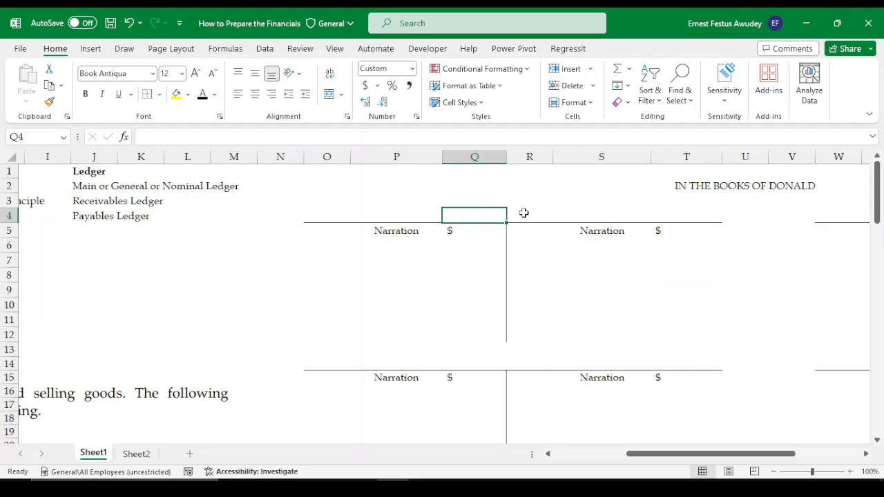
{"action": "type", "text": "Euit"}
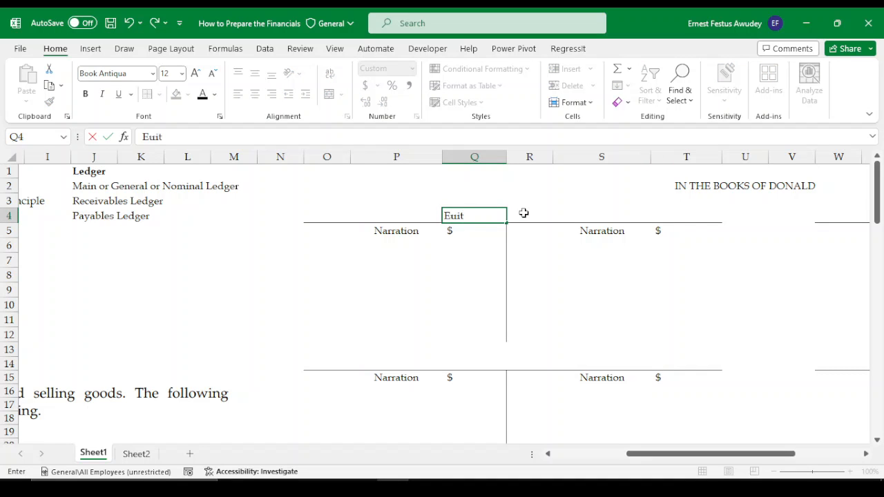
{"action": "key", "text": "BackSpace"}
{"action": "key", "text": "BackSpace"}
{"action": "key", "text": "BackSpace"}
{"action": "key", "text": "BackSpace"}
{"action": "type", "text": "qu"}
{"action": "left_click", "coordinate": [524, 213]}
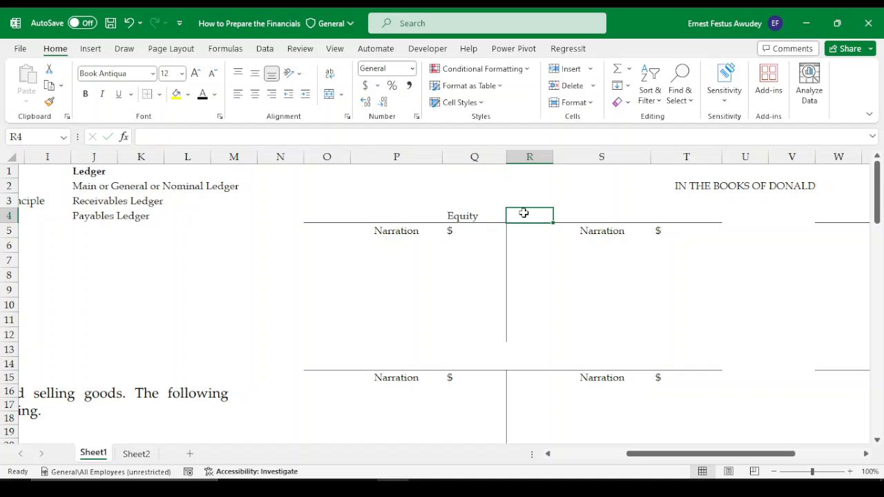
{"action": "left_click_drag", "start_coordinate": [468, 217], "coordinate": [523, 216]}
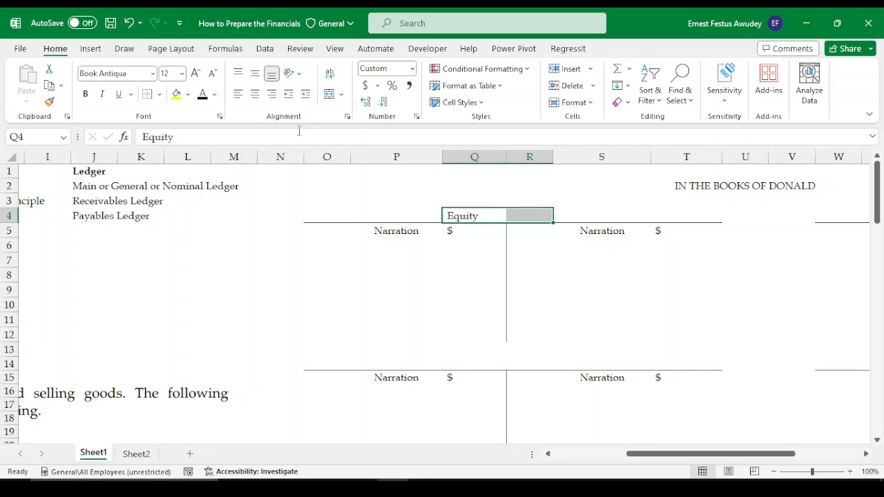
{"action": "left_click", "coordinate": [330, 94]}
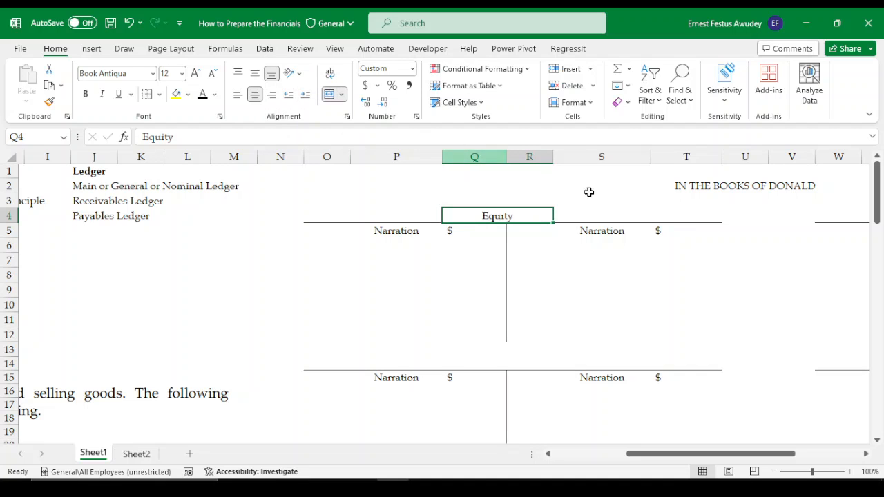
Title the neighbouring T account "Bank" in Y4 and merge and centre it across Y4:Z4.
{"action": "left_click", "coordinate": [698, 244]}
{"action": "left_click_drag", "start_coordinate": [703, 454], "coordinate": [754, 455]}
{"action": "left_click", "coordinate": [744, 214]}
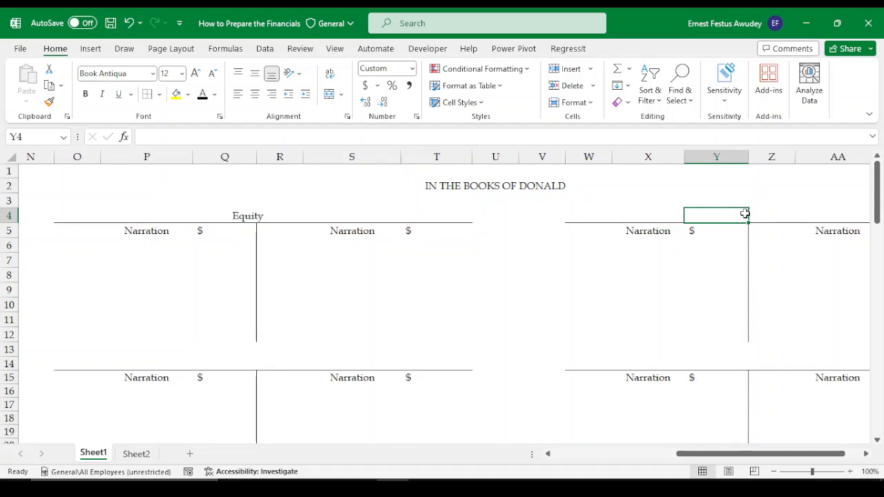
{"action": "type", "text": "Ban"}
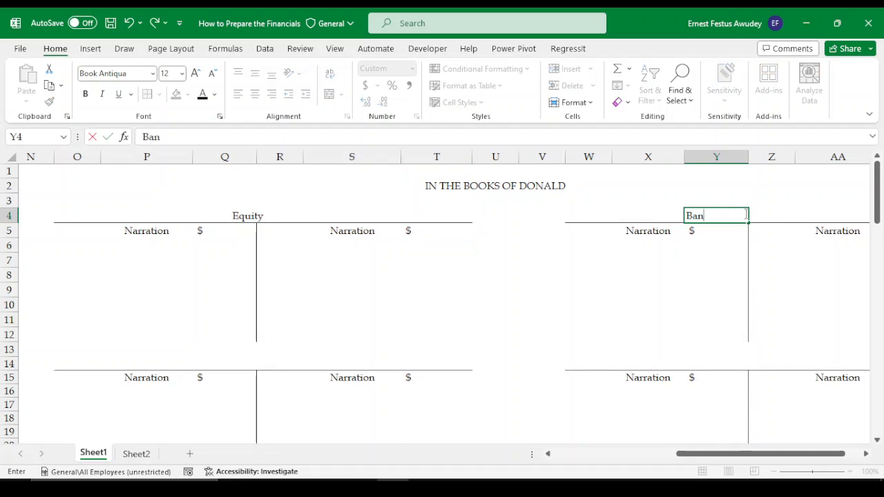
{"action": "type", "text": "k"}
{"action": "key", "text": "Return"}
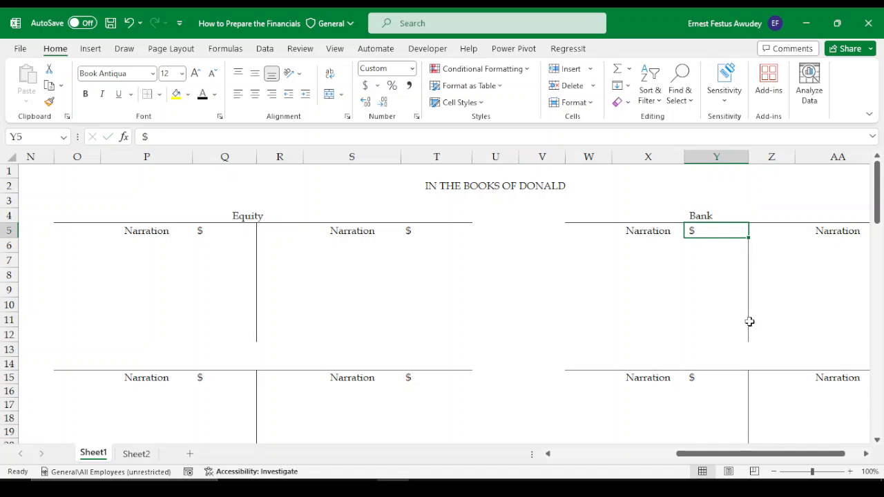
{"action": "left_click_drag", "start_coordinate": [698, 214], "coordinate": [784, 216]}
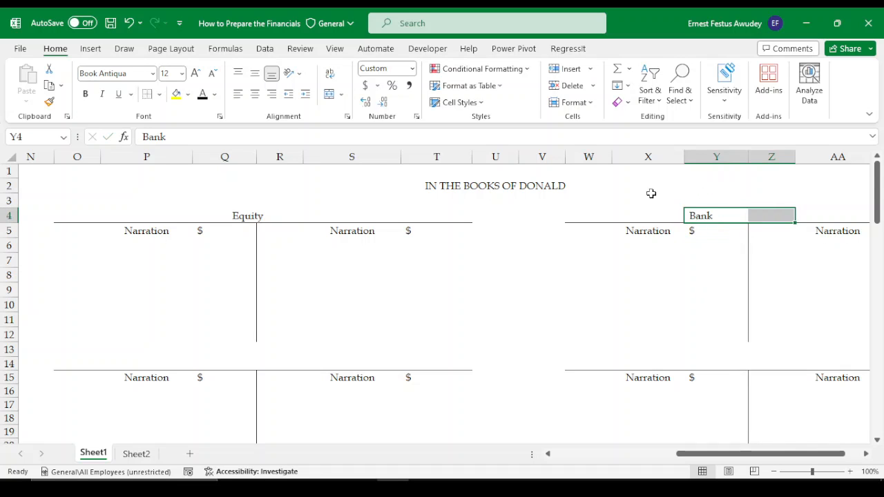
{"action": "left_click", "coordinate": [329, 94]}
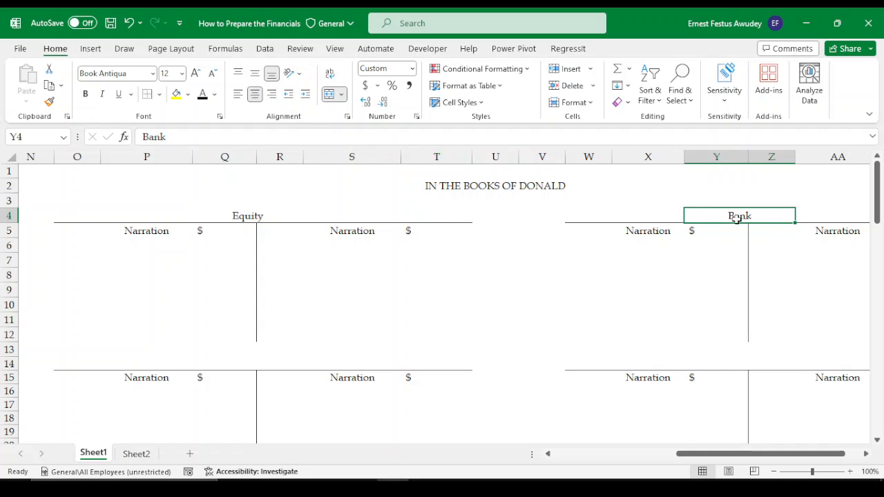
Extend the two T account titles to read "Bank Account" and "Equity Account".
{"action": "double_click", "coordinate": [767, 216]}
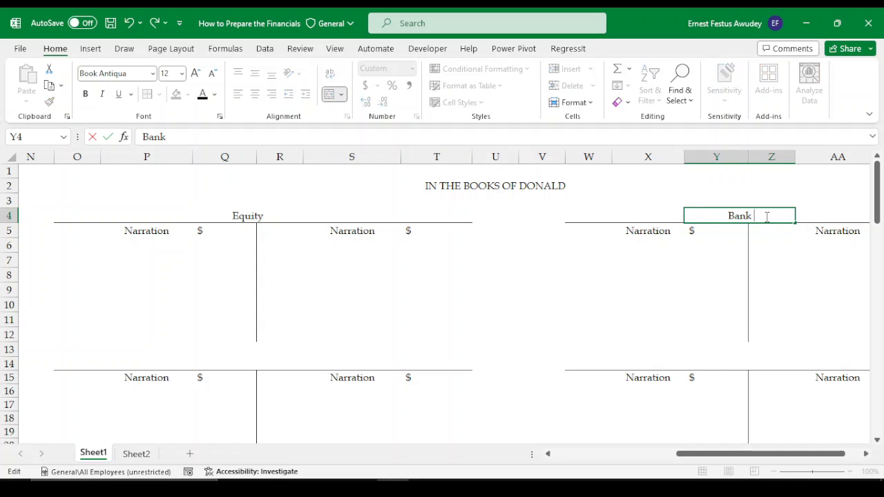
{"action": "type", "text": "Account"}
{"action": "key", "text": "Return"}
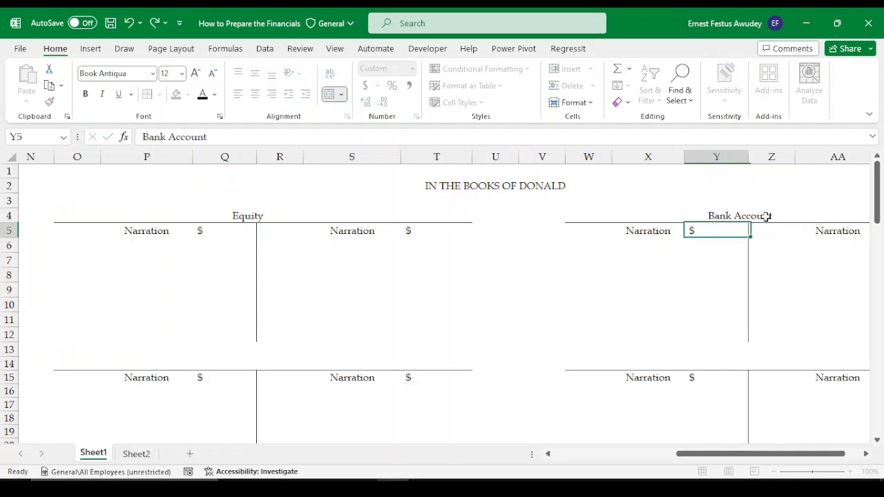
{"action": "left_click", "coordinate": [236, 220]}
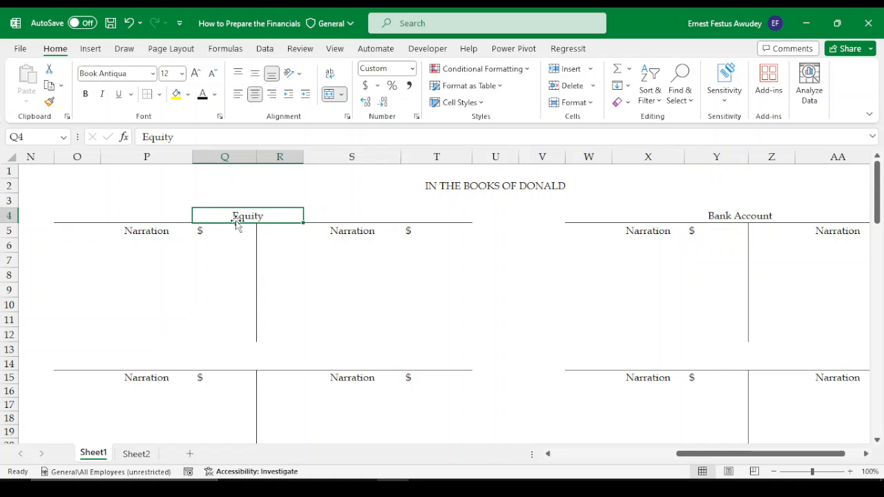
{"action": "double_click", "coordinate": [270, 216]}
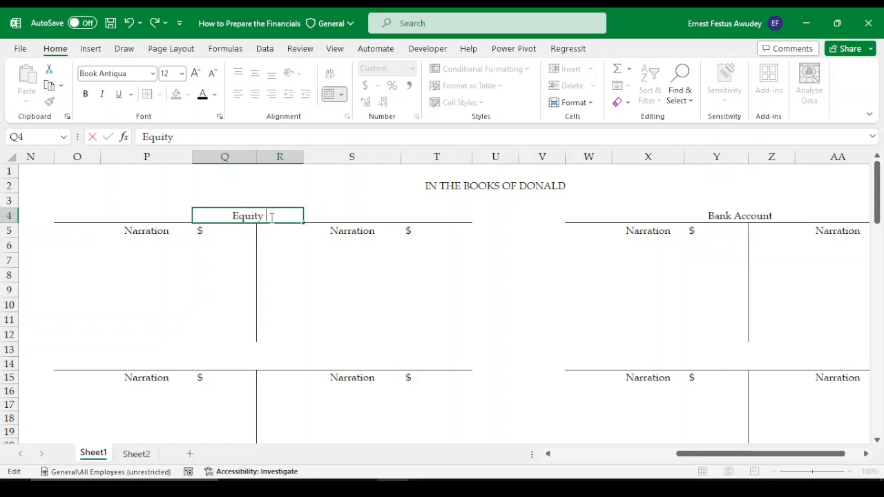
{"action": "type", "text": "Account"}
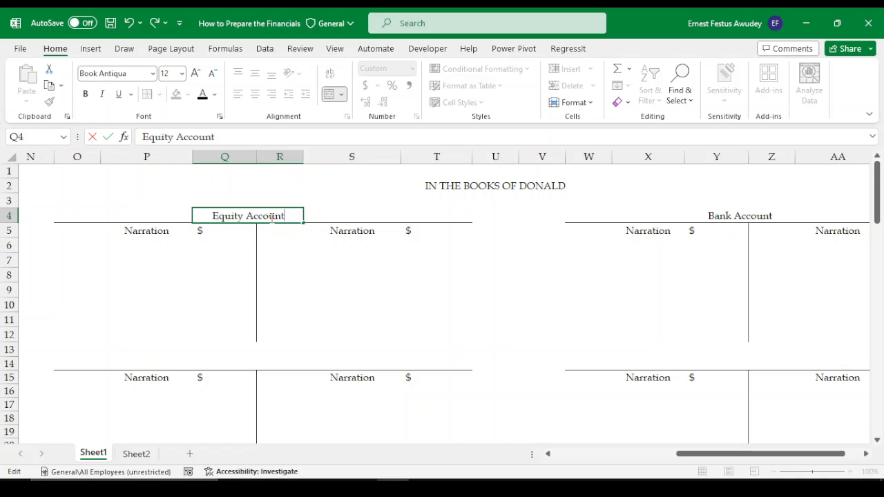
{"action": "key", "text": "Return"}
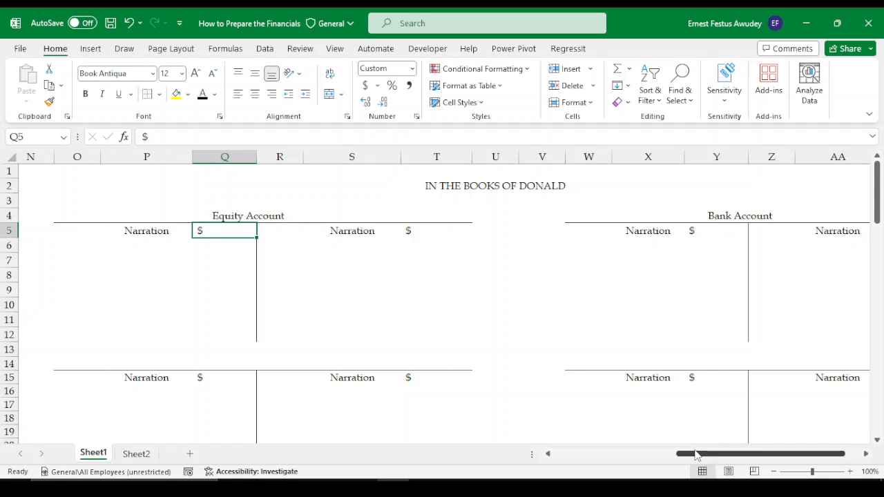
Review transaction 1 and the rules for increases in liabilities, equity and income to determine which side of the Equity Account it belongs on.
{"action": "left_click_drag", "start_coordinate": [696, 455], "coordinate": [573, 459]}
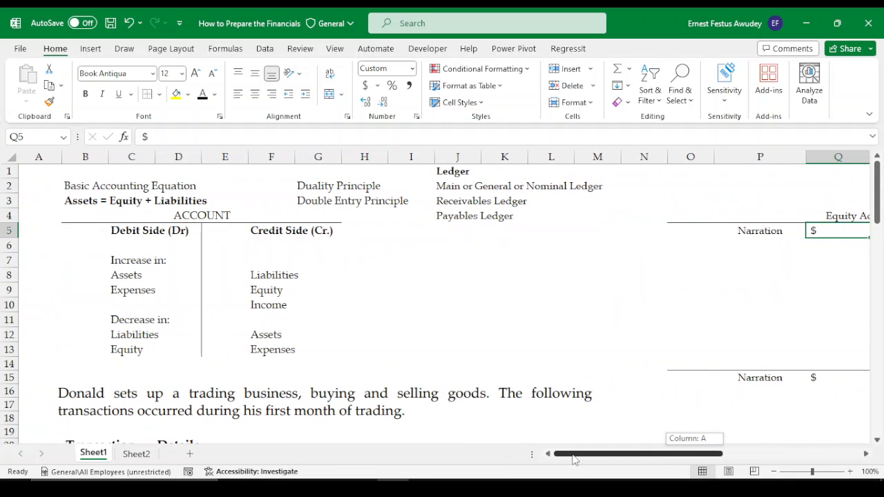
{"action": "scroll", "coordinate": [233, 371], "scroll_direction": "down", "scroll_amount": 3}
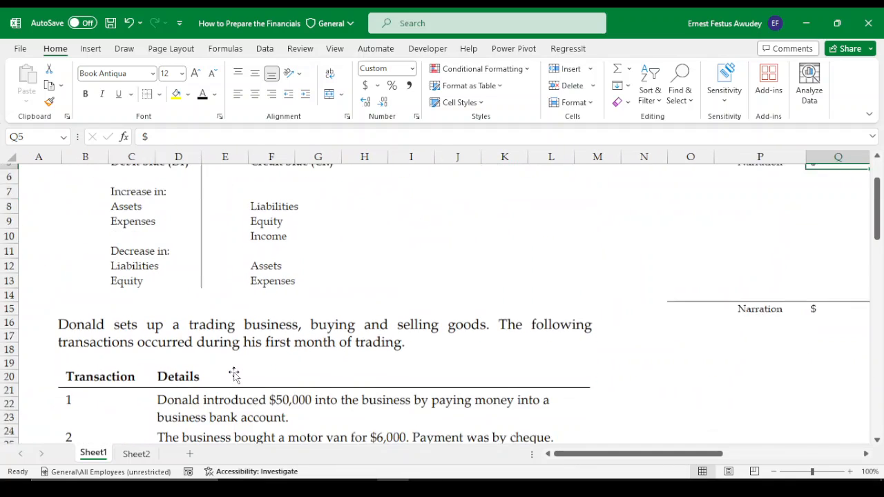
{"action": "left_click_drag", "start_coordinate": [587, 454], "coordinate": [667, 455]}
{"action": "scroll", "coordinate": [502, 314], "scroll_direction": "up", "scroll_amount": 2}
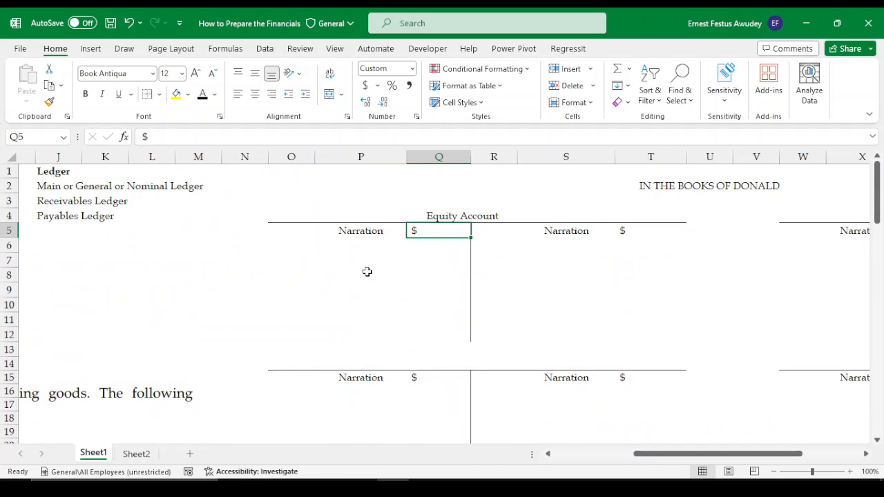
{"action": "left_click", "coordinate": [288, 246]}
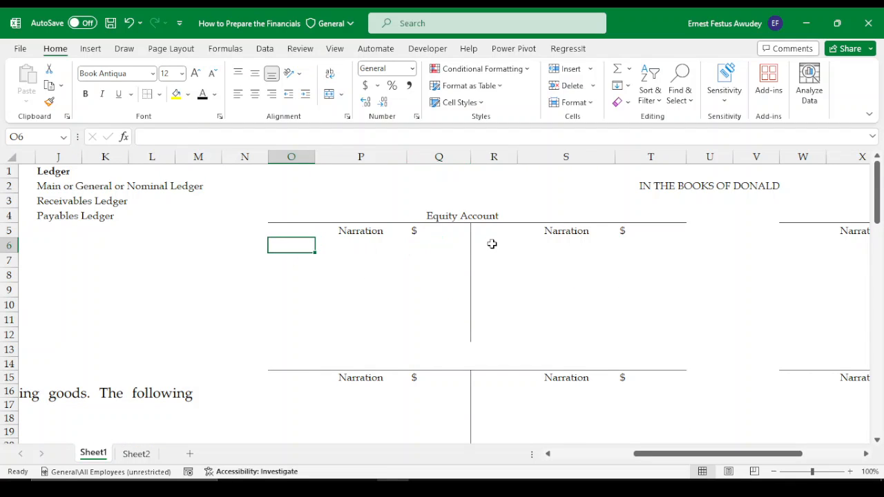
{"action": "left_click_drag", "start_coordinate": [646, 454], "coordinate": [587, 456]}
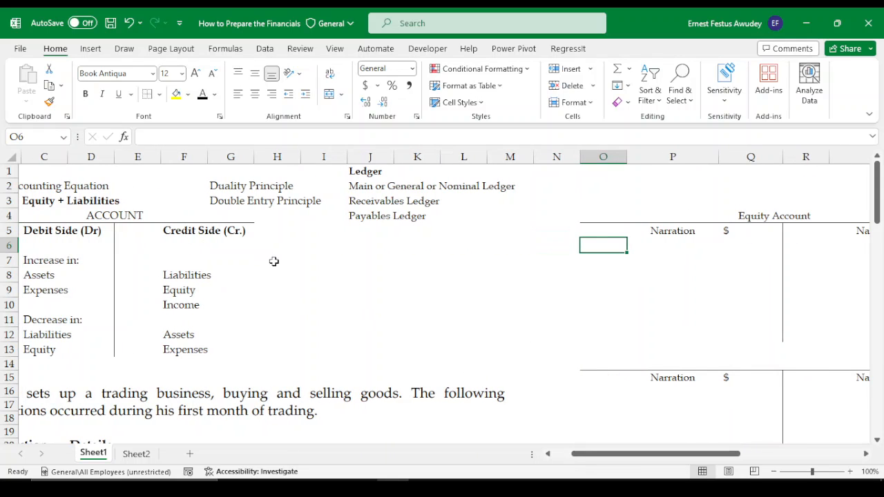
{"action": "left_click_drag", "start_coordinate": [657, 459], "coordinate": [607, 458]}
{"action": "scroll", "coordinate": [332, 366], "scroll_direction": "down", "scroll_amount": 2}
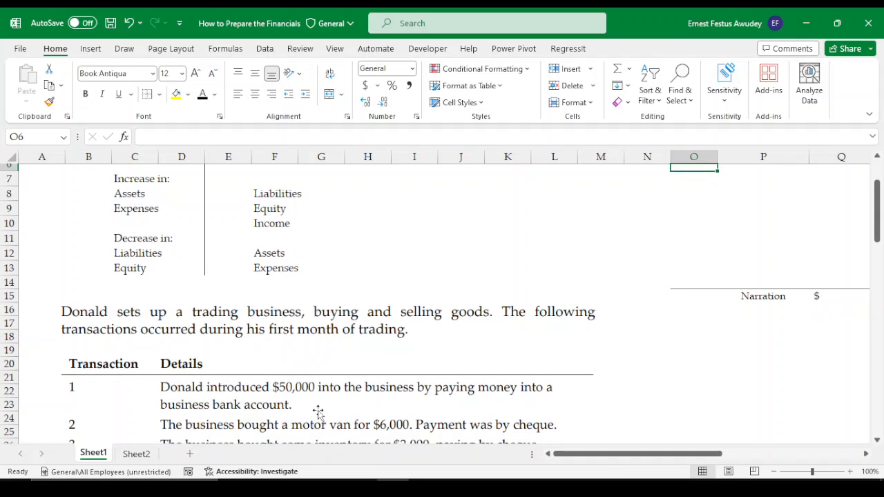
{"action": "scroll", "coordinate": [384, 325], "scroll_direction": "up", "scroll_amount": 1}
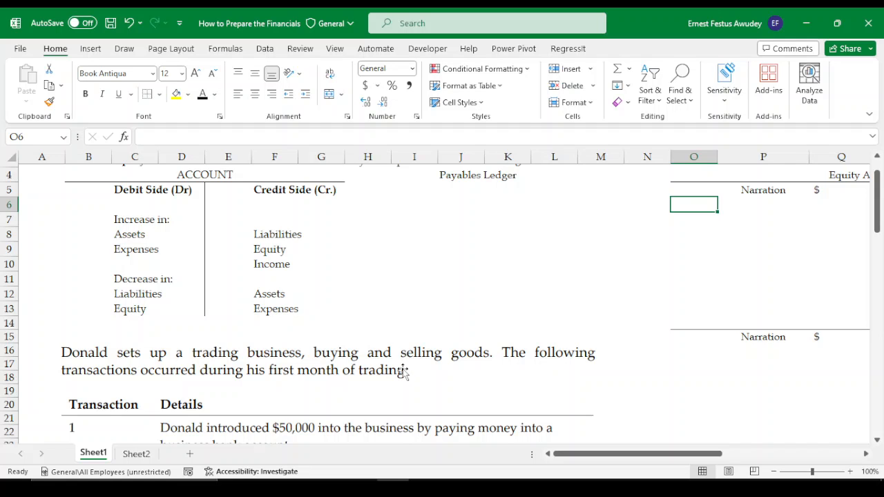
{"action": "left_click_drag", "start_coordinate": [575, 455], "coordinate": [649, 452]}
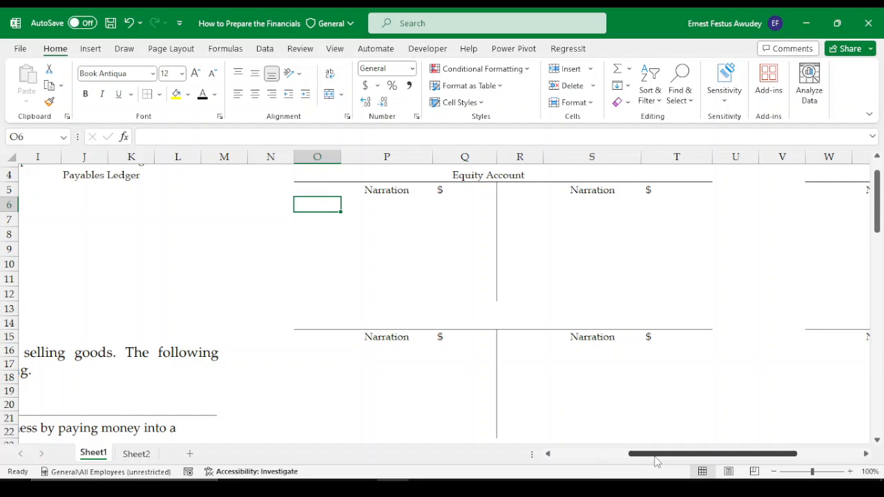
{"action": "left_click_drag", "start_coordinate": [633, 456], "coordinate": [557, 455]}
{"action": "scroll", "coordinate": [409, 316], "scroll_direction": "up", "scroll_amount": 1}
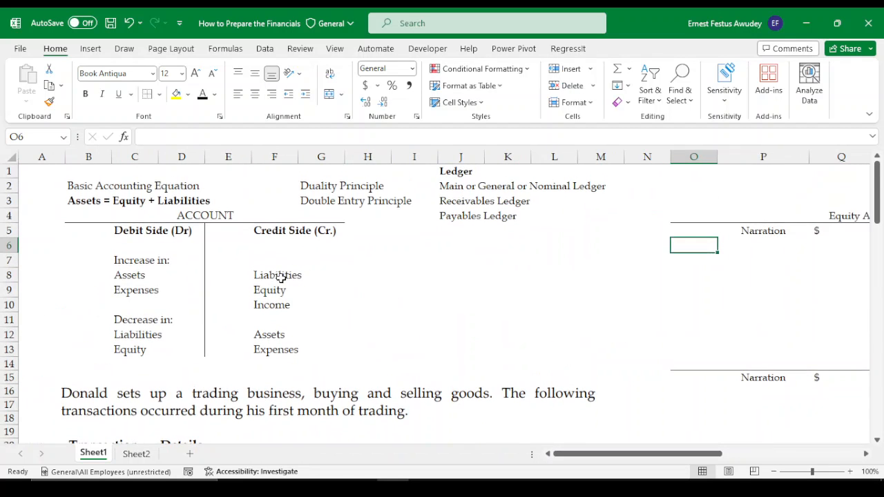
{"action": "left_click", "coordinate": [280, 274]}
{"action": "left_click_drag", "start_coordinate": [133, 260], "coordinate": [267, 262]}
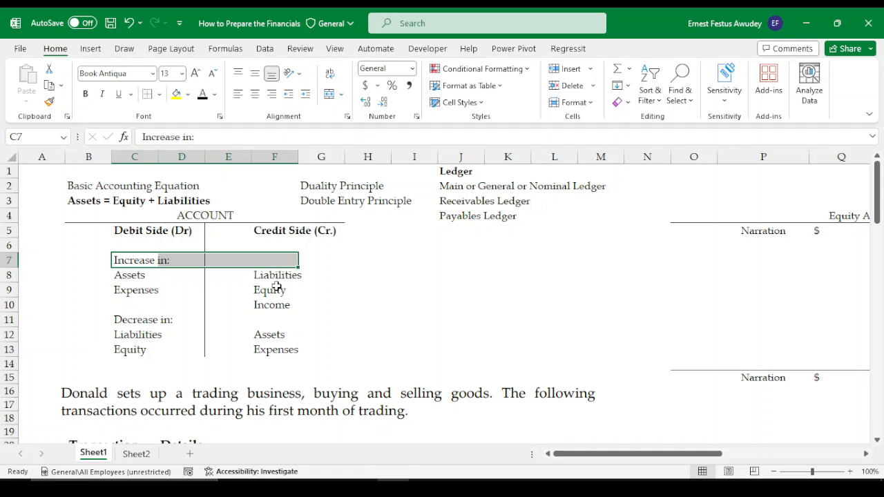
{"action": "left_click_drag", "start_coordinate": [267, 276], "coordinate": [270, 305]}
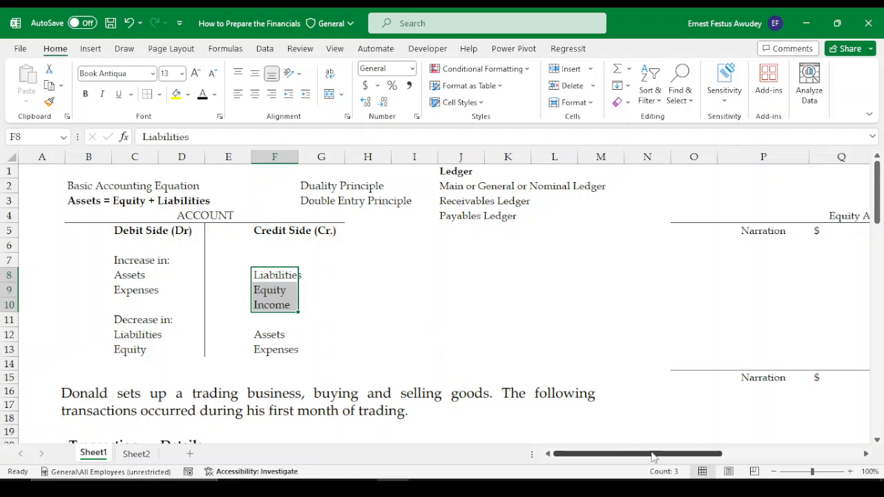
Record transaction 1 on the credit side of the Equity Account: number 1 in R6, narration "Bank" in S6 and 50,000 in T6.
{"action": "left_click_drag", "start_coordinate": [652, 457], "coordinate": [722, 454]}
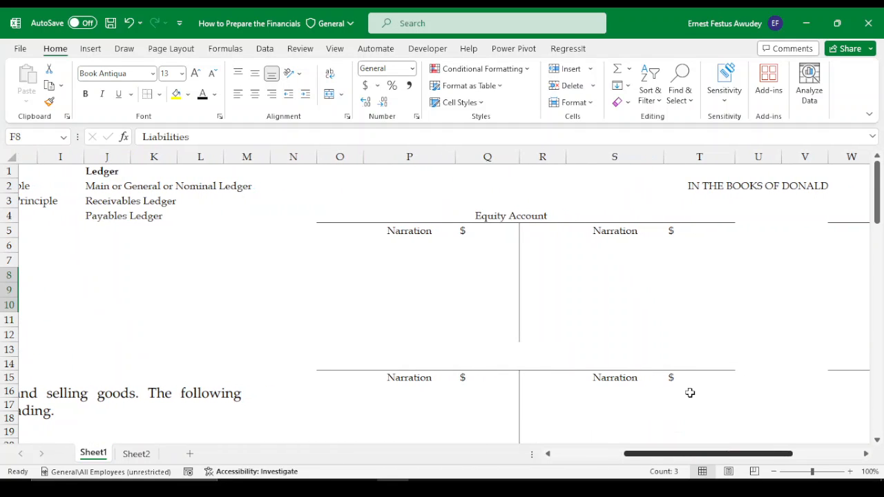
{"action": "left_click", "coordinate": [549, 247]}
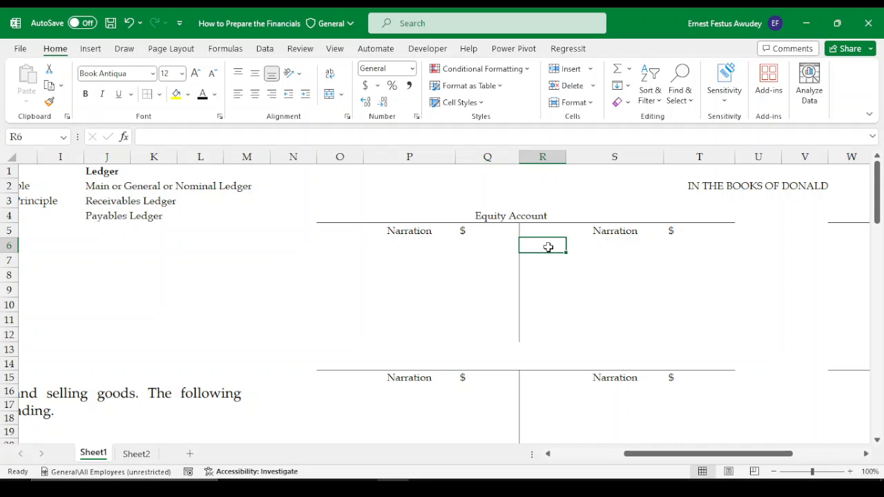
{"action": "type", "text": "1"}
{"action": "key", "text": "Tab"}
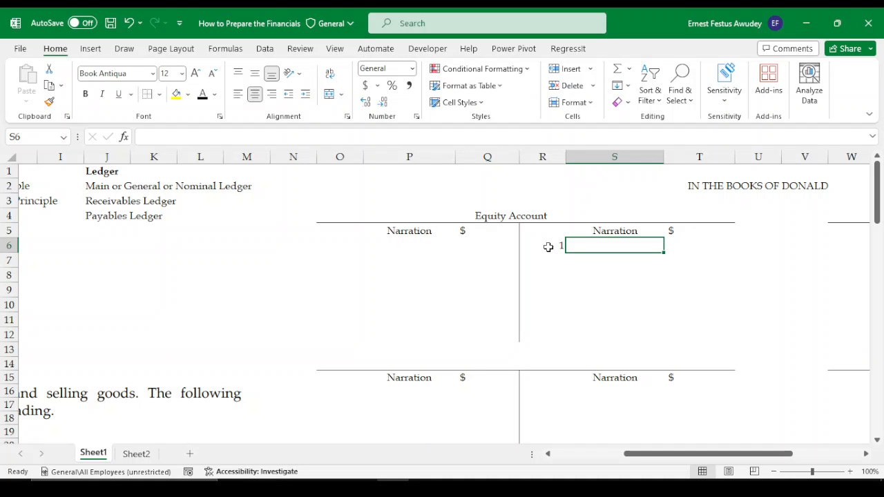
{"action": "left_click_drag", "start_coordinate": [628, 454], "coordinate": [685, 454]}
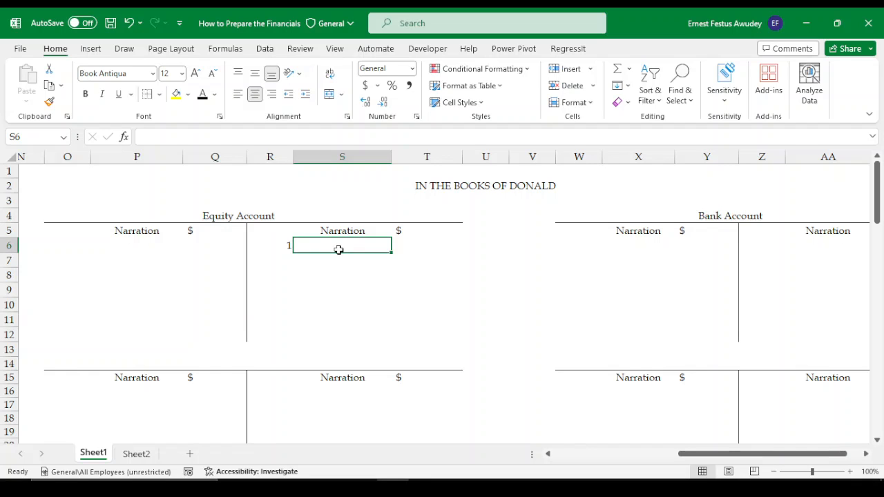
{"action": "type", "text": "Bank"}
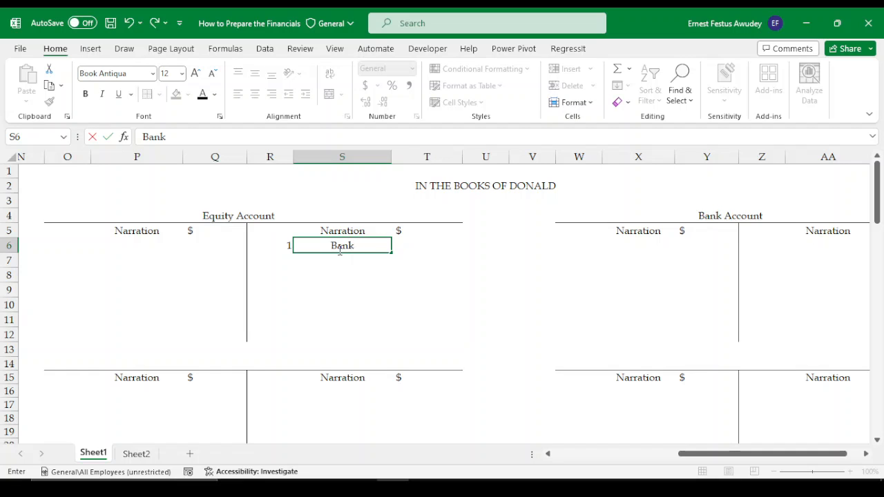
{"action": "key", "text": "Tab"}
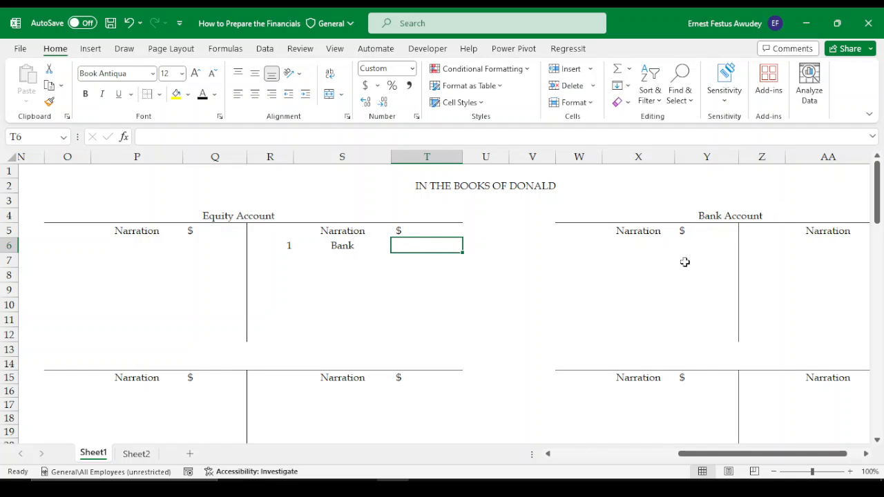
{"action": "type", "text": "5"}
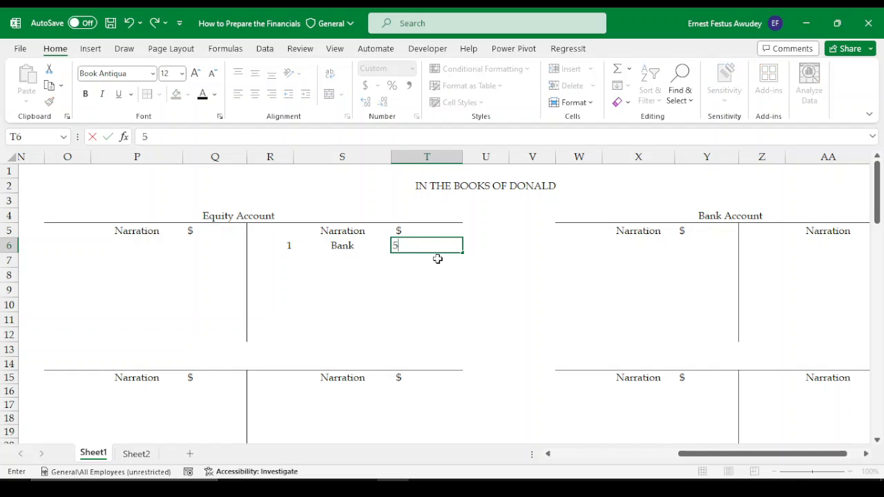
{"action": "type", "text": "0000"}
{"action": "key", "text": "Return"}
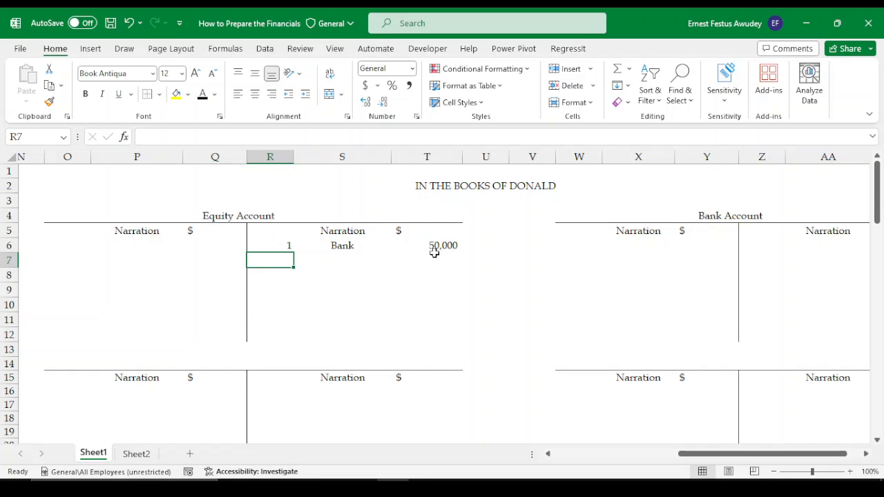
Review the Equity Account entry in R6:T6 and the debit and credit rules to determine the matching side of the Bank Account.
{"action": "left_click", "coordinate": [442, 247]}
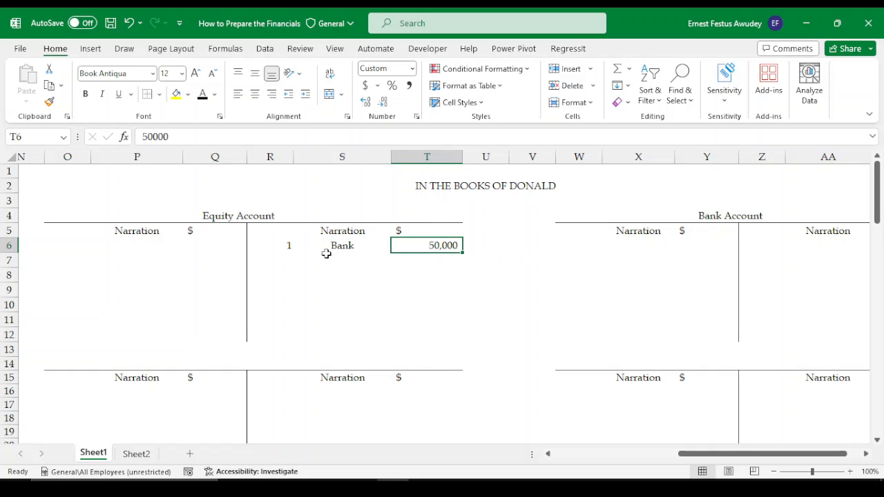
{"action": "left_click", "coordinate": [268, 247]}
{"action": "left_click_drag", "start_coordinate": [268, 247], "coordinate": [420, 248]}
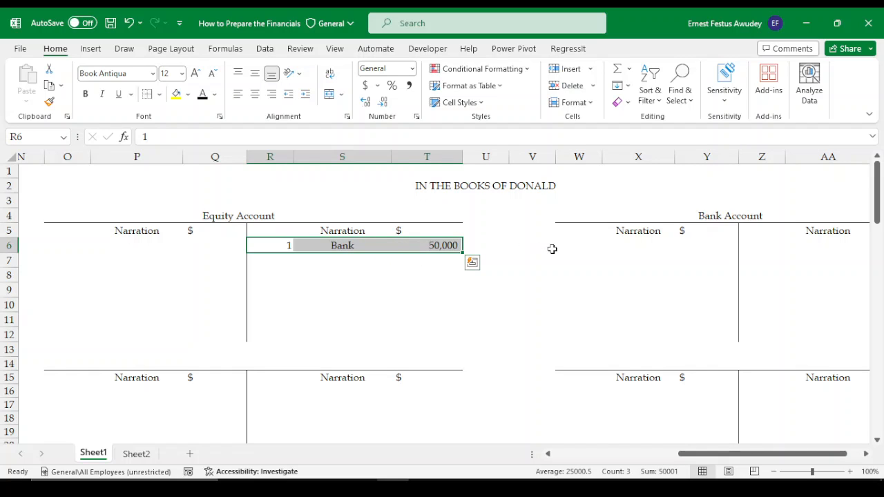
{"action": "left_click", "coordinate": [346, 271]}
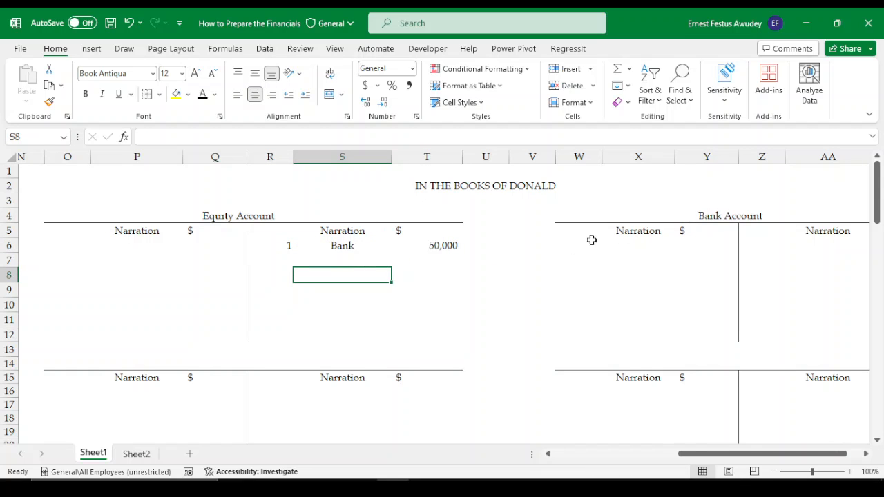
{"action": "left_click", "coordinate": [565, 248]}
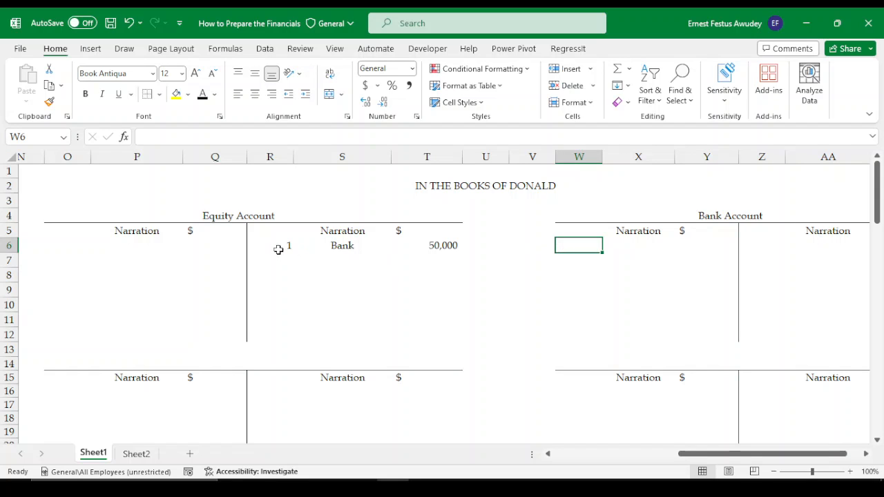
{"action": "left_click_drag", "start_coordinate": [279, 248], "coordinate": [424, 250]}
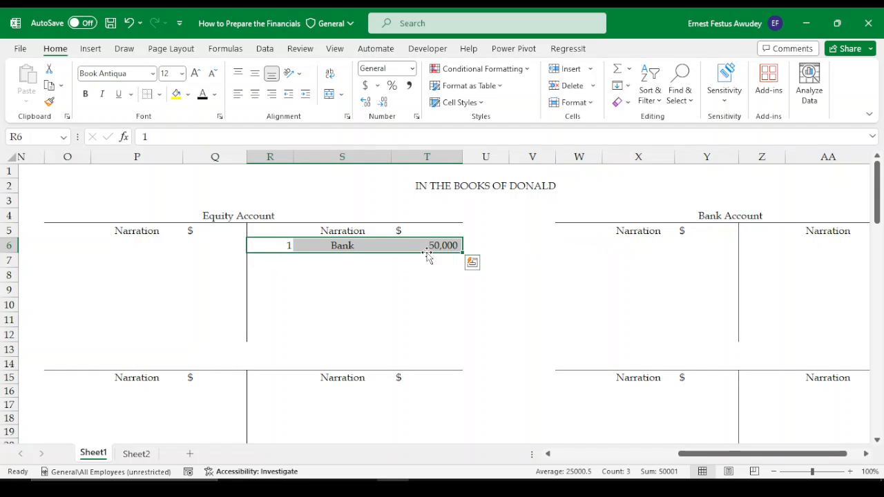
{"action": "left_click_drag", "start_coordinate": [562, 246], "coordinate": [703, 244]}
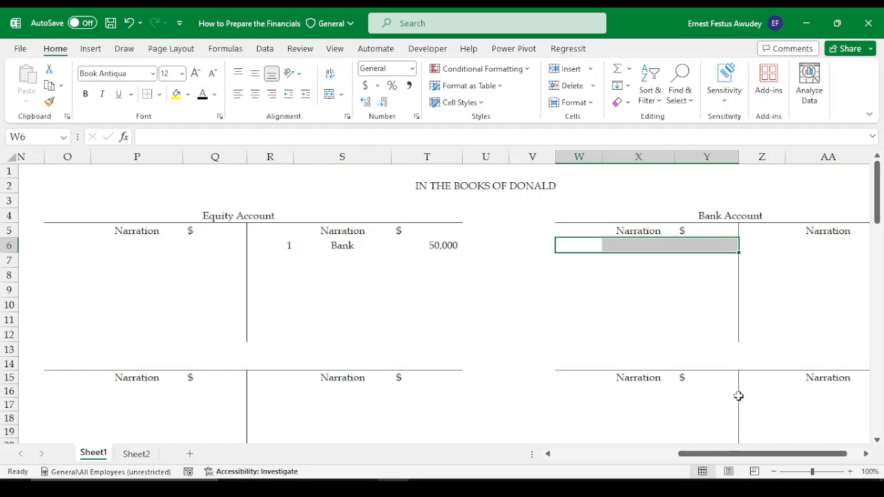
{"action": "left_click_drag", "start_coordinate": [744, 455], "coordinate": [601, 458]}
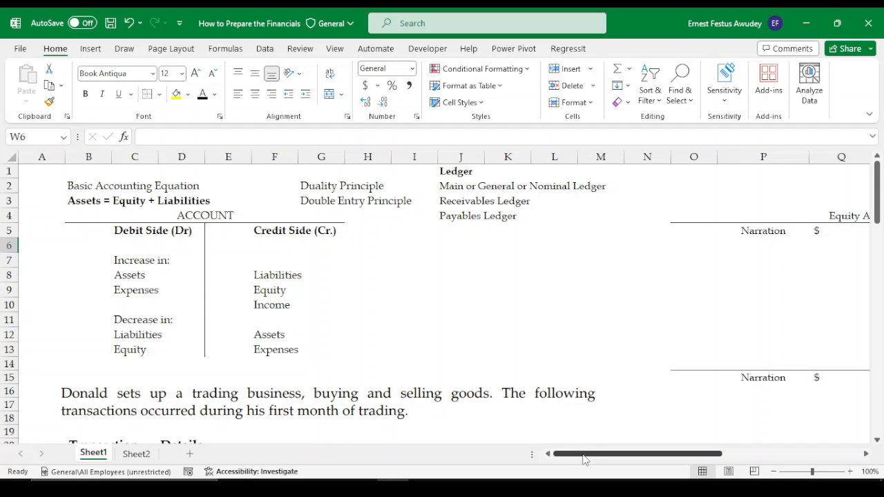
{"action": "left_click_drag", "start_coordinate": [587, 454], "coordinate": [737, 451]}
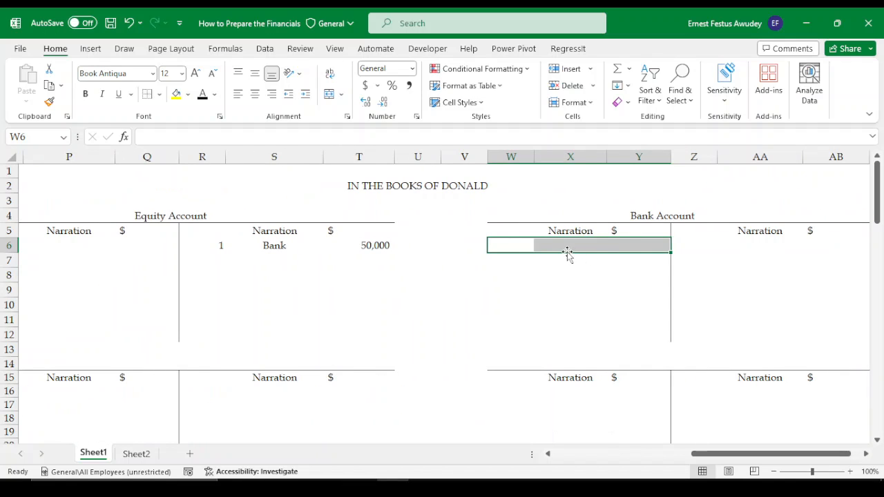
Enter transaction number 1 in W6 and the narration "Equity" in X6 on the debit side of the Bank Account.
{"action": "left_click", "coordinate": [517, 242]}
{"action": "type", "text": "1"}
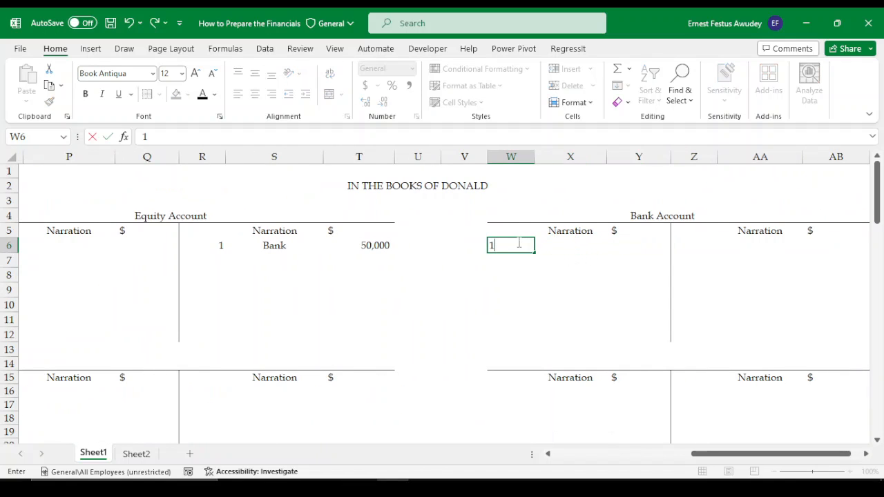
{"action": "key", "text": "Tab"}
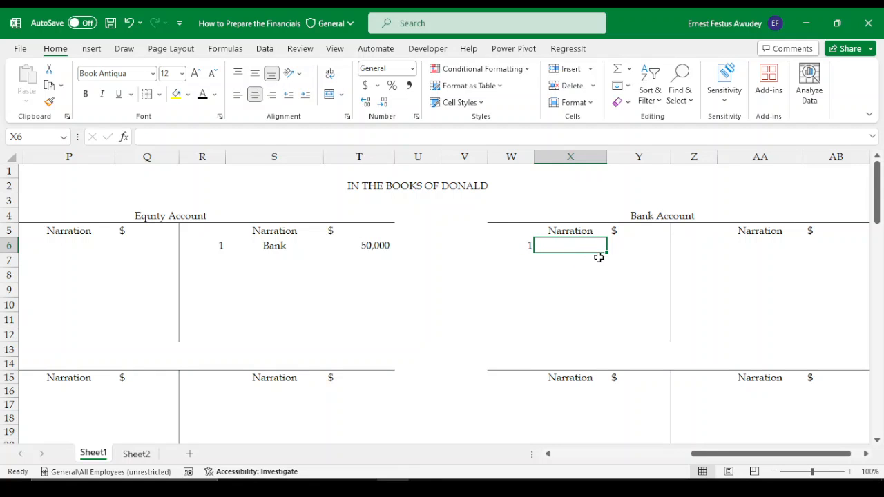
{"action": "left_click", "coordinate": [274, 247]}
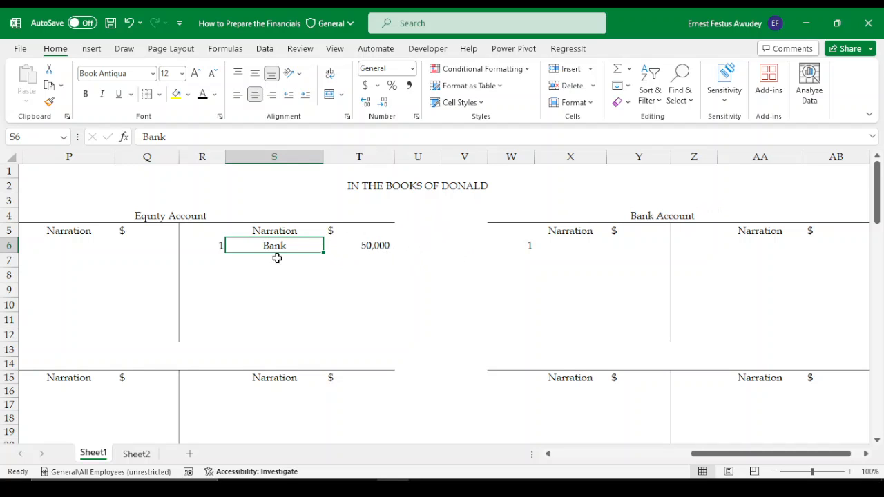
{"action": "left_click", "coordinate": [572, 246]}
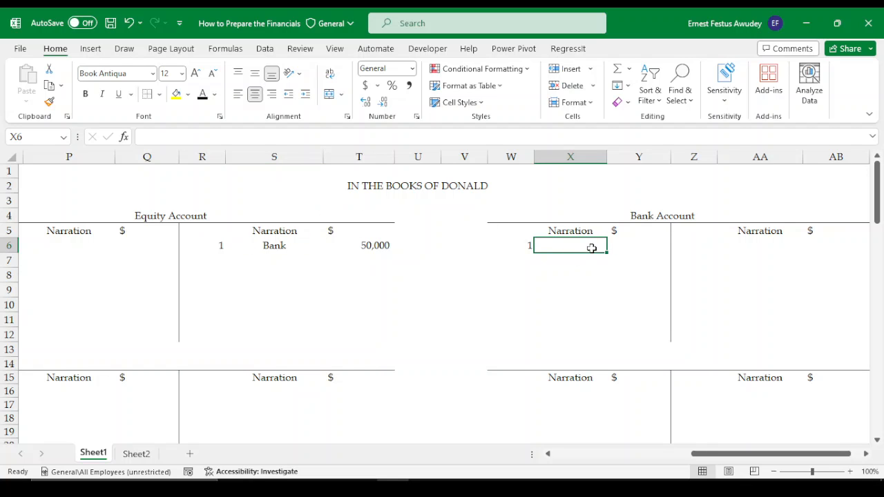
{"action": "type", "text": "Equity"}
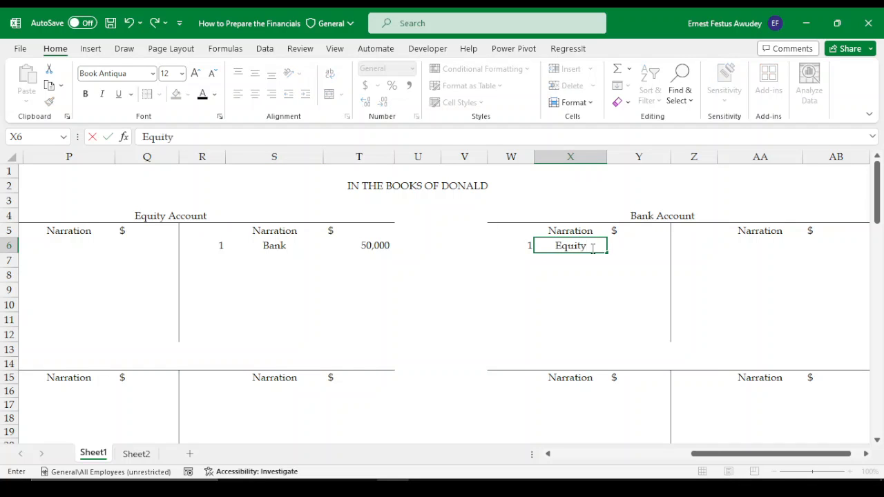
{"action": "key", "text": "Tab"}
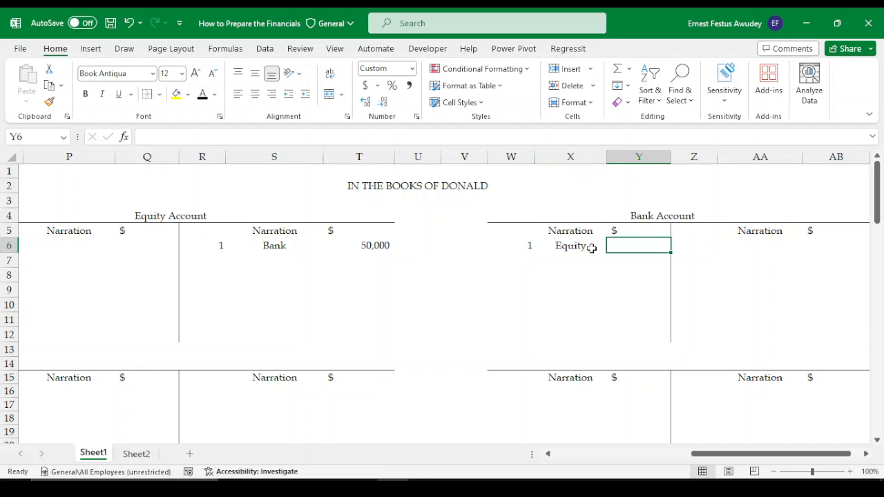
Link the Bank Account amount in Y6 to the Equity Account amount in T6 with a formula.
{"action": "type", "text": "50"}
{"action": "key", "text": "BackSpace"}
{"action": "key", "text": "BackSpace"}
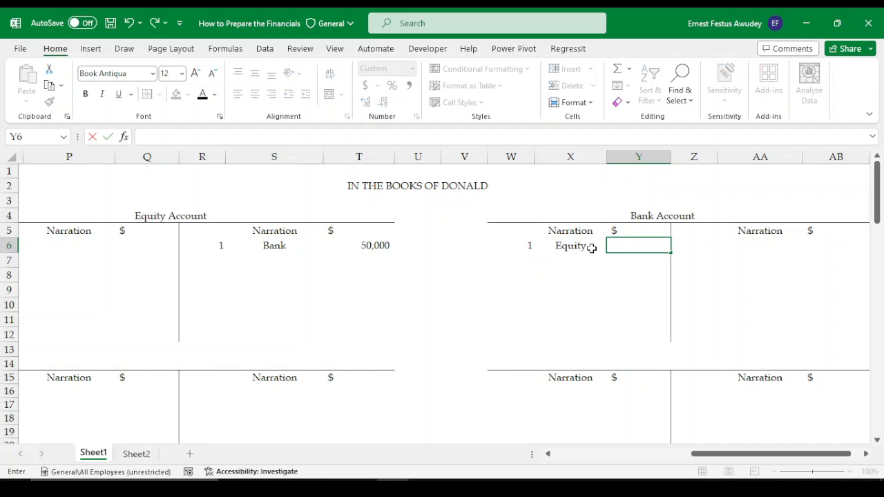
{"action": "type", "text": "="}
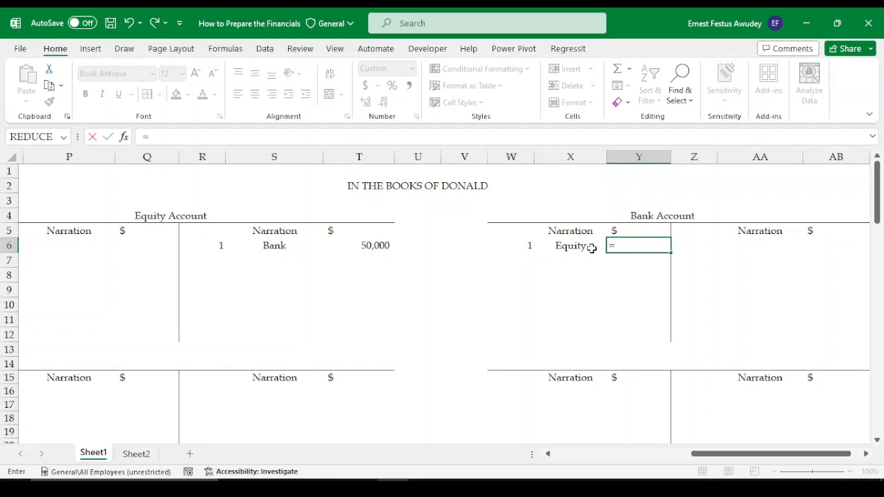
{"action": "left_click", "coordinate": [375, 246]}
{"action": "key", "text": "Return"}
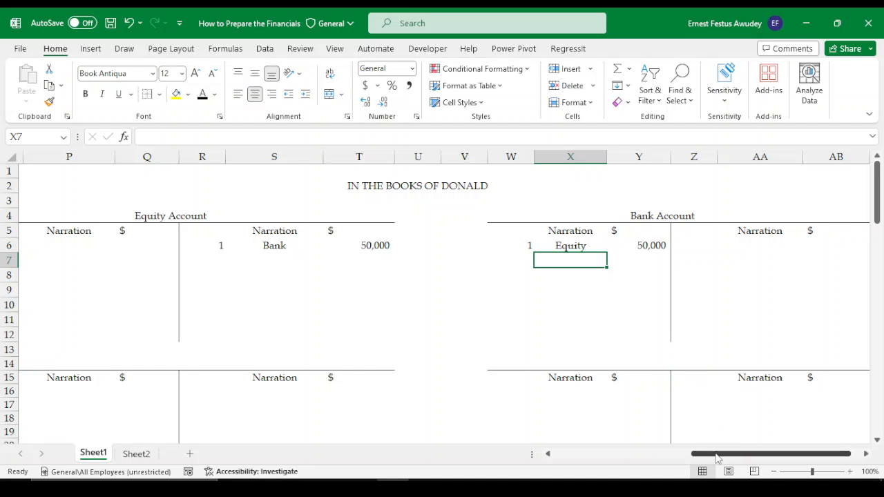
Read transaction 2, the motor van bought by cheque, to determine which accounts it affects.
{"action": "left_click_drag", "start_coordinate": [717, 457], "coordinate": [562, 456]}
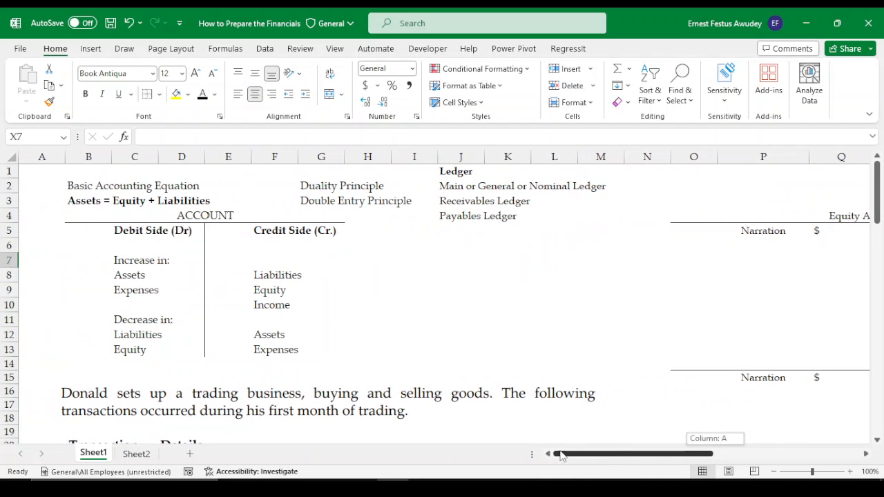
{"action": "scroll", "coordinate": [399, 319], "scroll_direction": "down", "scroll_amount": 4}
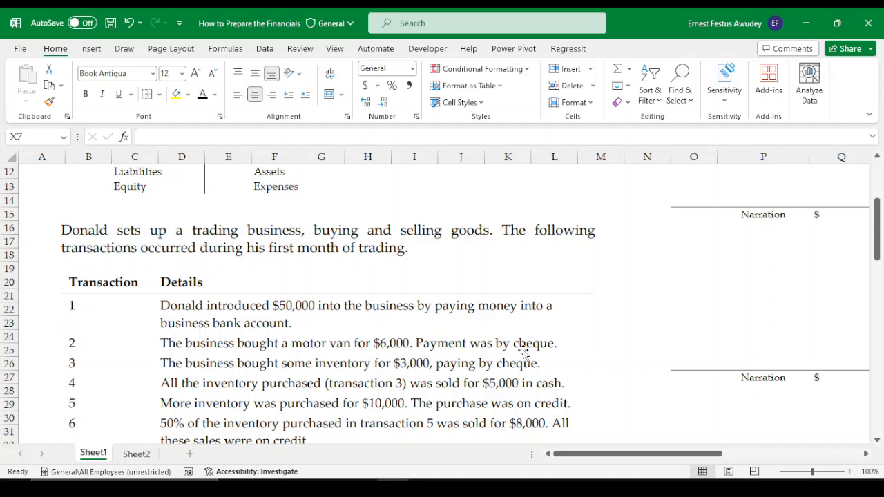
{"action": "left_click_drag", "start_coordinate": [595, 457], "coordinate": [615, 457]}
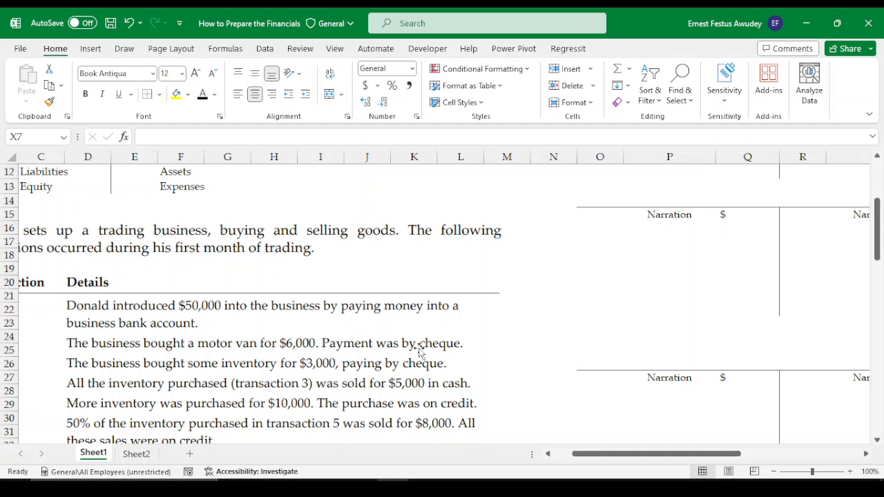
{"action": "left_click", "coordinate": [207, 347]}
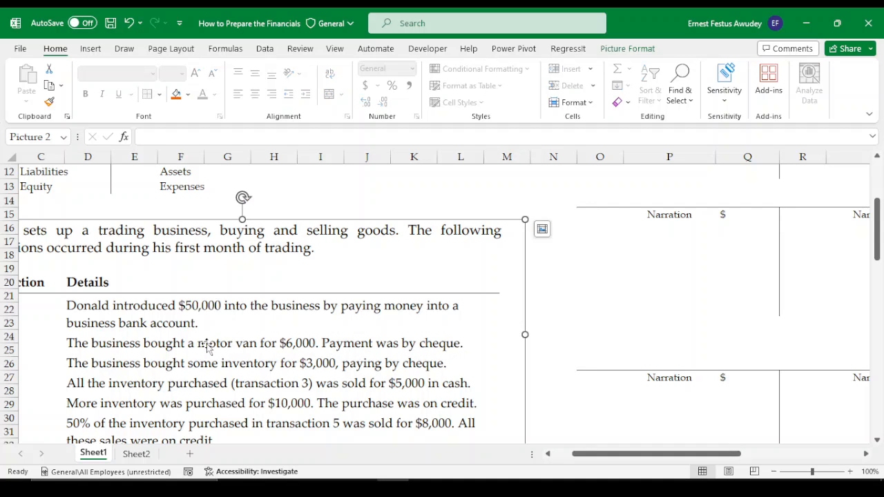
{"action": "left_click", "coordinate": [563, 334]}
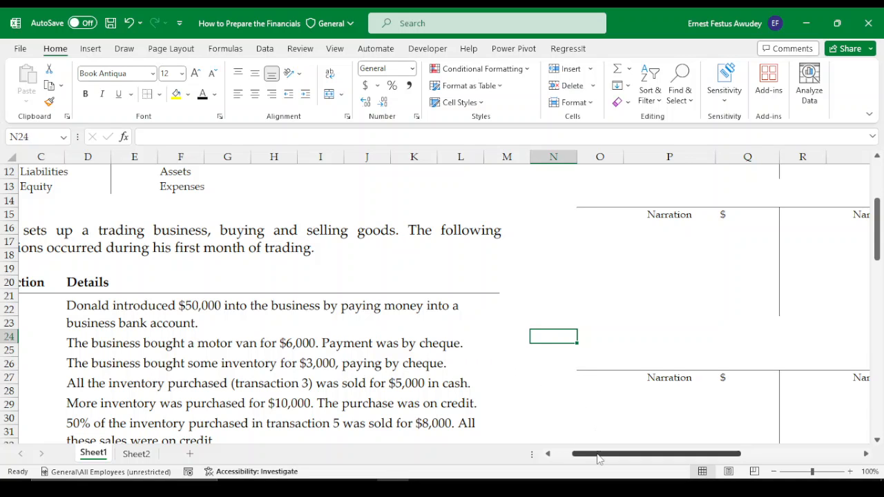
Begin the title of the T account below the Equity Account in Q14 with "M".
{"action": "left_click_drag", "start_coordinate": [598, 459], "coordinate": [703, 456]}
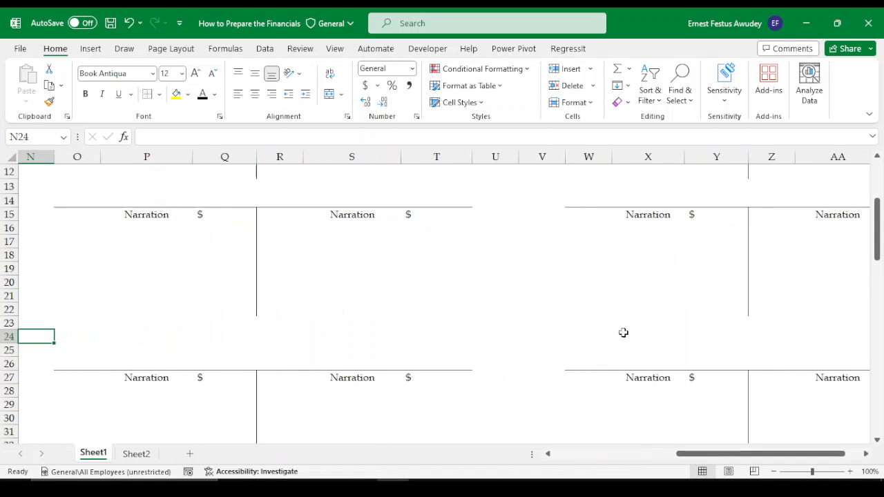
{"action": "scroll", "coordinate": [589, 304], "scroll_direction": "up", "scroll_amount": 4}
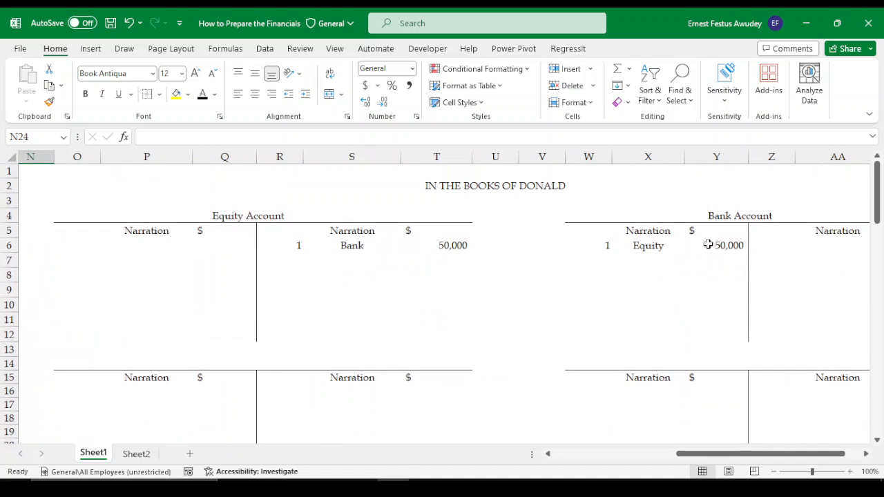
{"action": "left_click", "coordinate": [236, 364]}
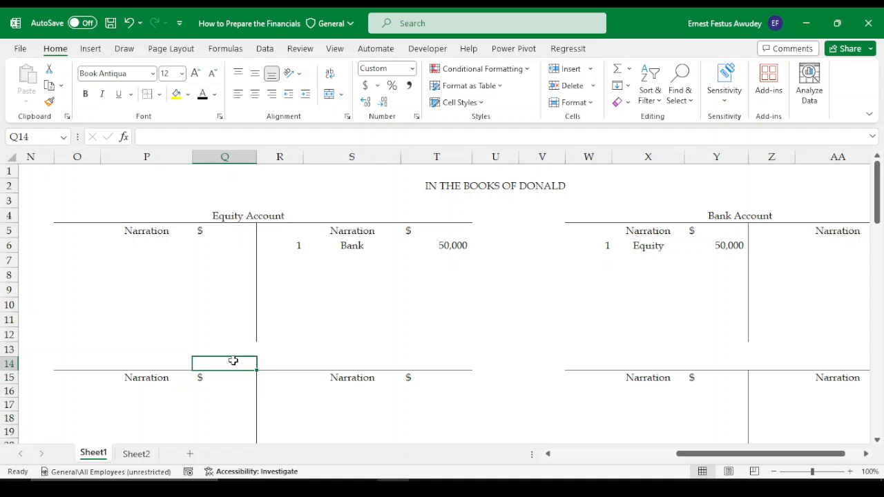
{"action": "left_click_drag", "start_coordinate": [229, 362], "coordinate": [307, 361]}
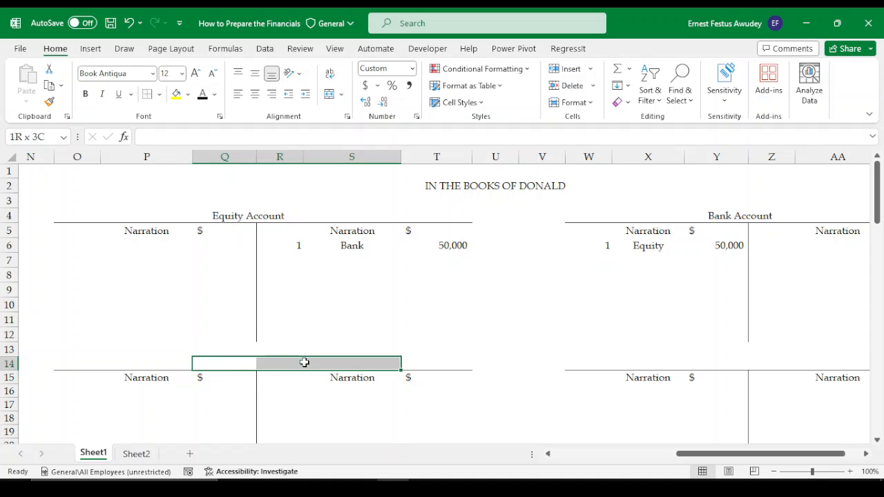
{"action": "left_click", "coordinate": [232, 364]}
{"action": "type", "text": "M"}
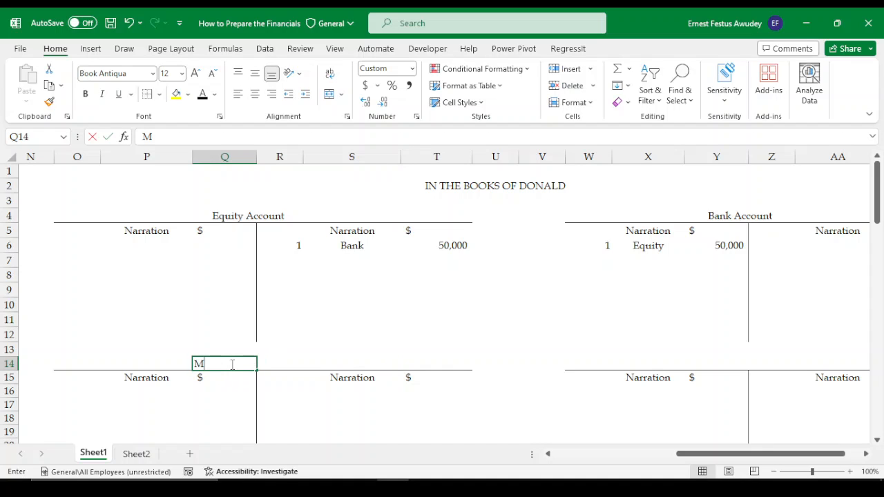
Complete the heading Motor Van in Q14 above the blank ledger account and merge and centre it across Q14:R14.
{"action": "type", "text": "otor Van"}
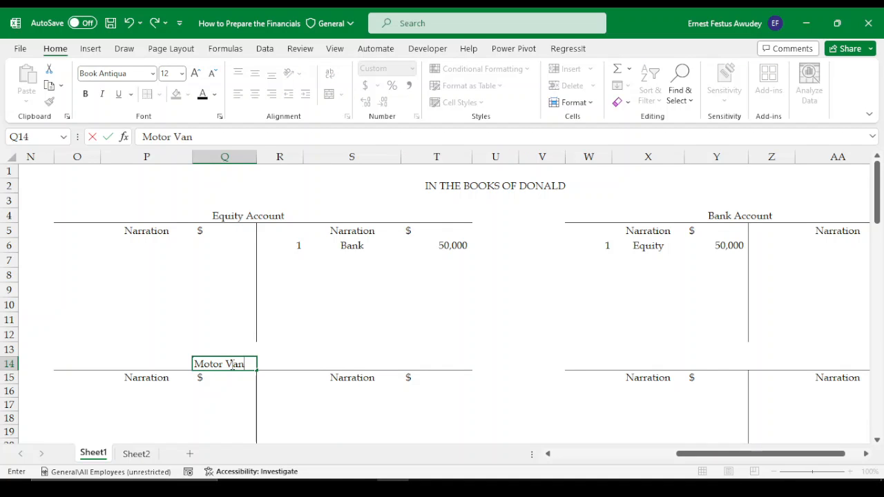
{"action": "key", "text": "shift+Right"}
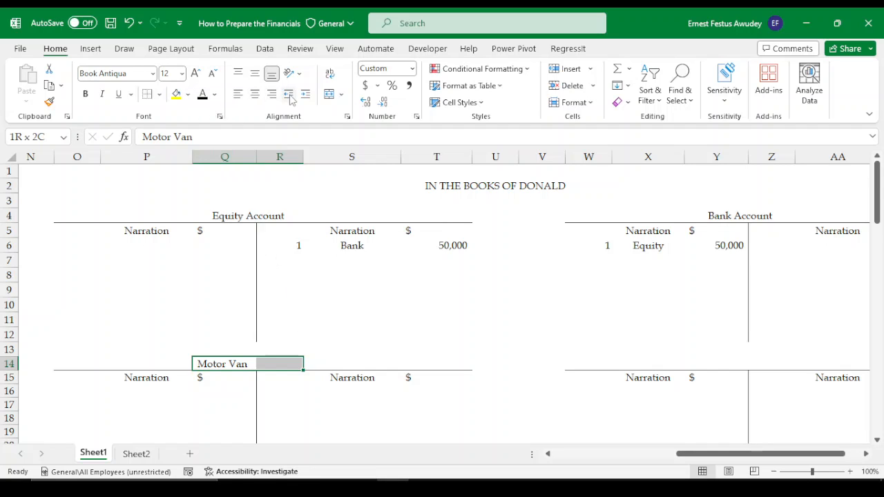
{"action": "left_click", "coordinate": [332, 96]}
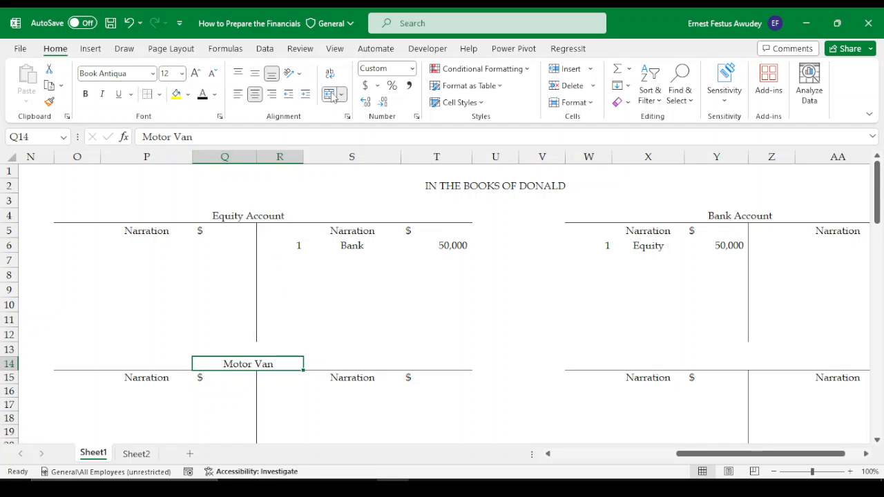
{"action": "left_click", "coordinate": [455, 363]}
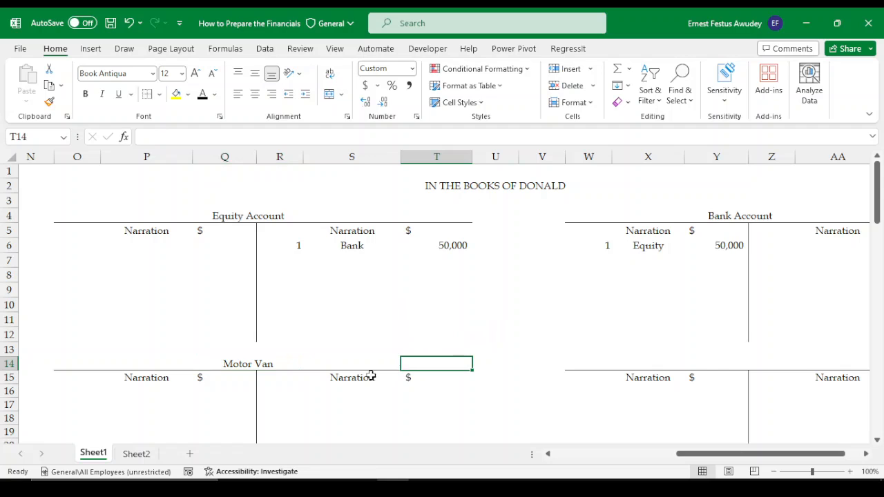
{"action": "left_click", "coordinate": [252, 365]}
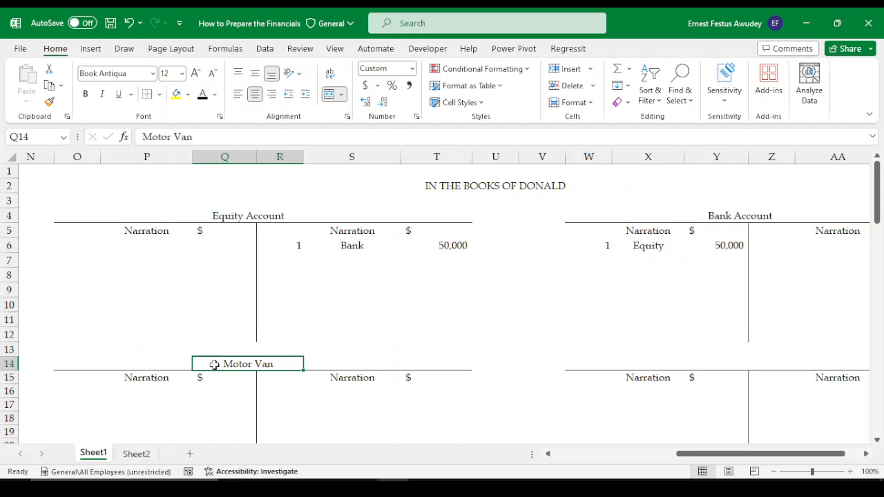
{"action": "left_click", "coordinate": [352, 363]}
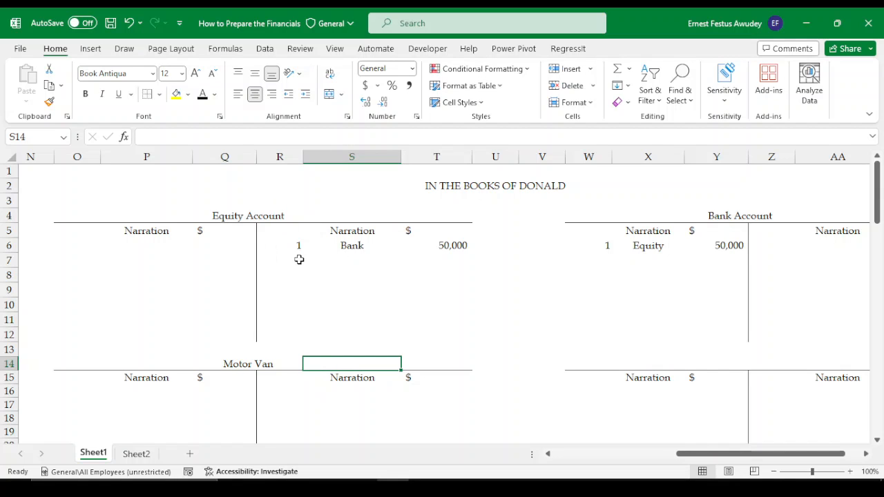
Unmerge the Motor Van heading and set the horizontal alignment of Q14:R14 to Center Across Selection.
{"action": "left_click", "coordinate": [264, 365]}
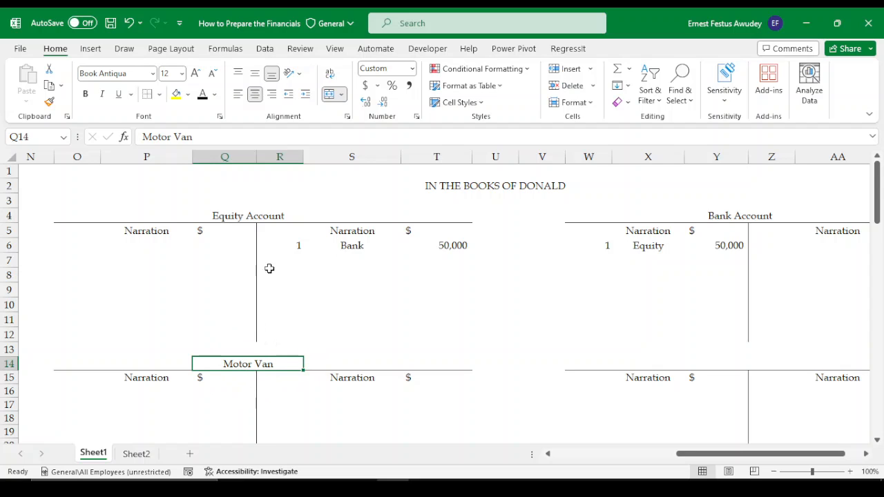
{"action": "left_click", "coordinate": [330, 94]}
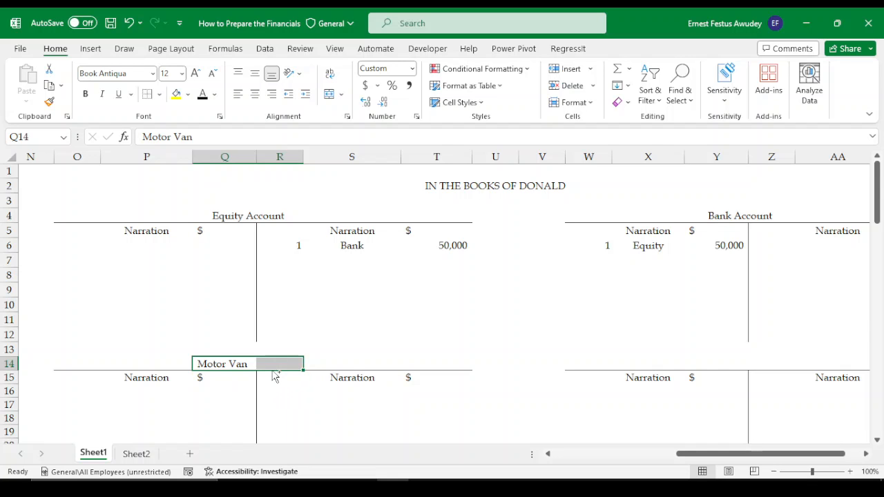
{"action": "key", "text": "ctrl+1"}
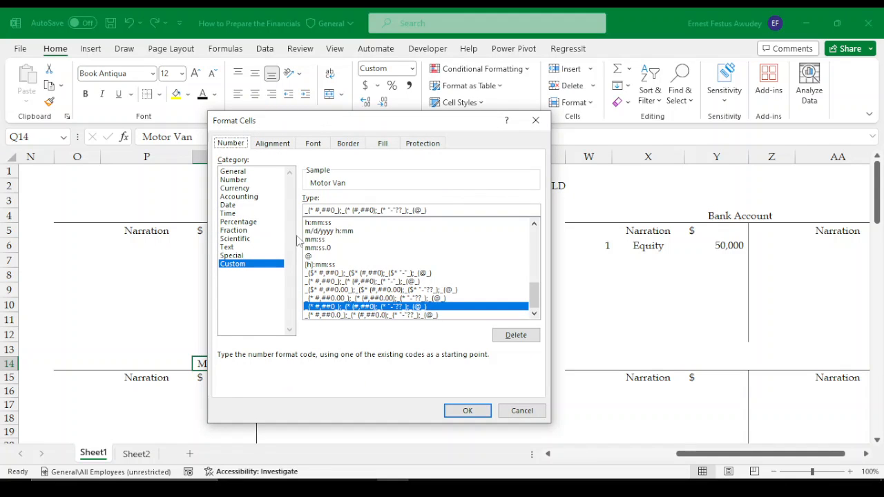
{"action": "left_click", "coordinate": [272, 144]}
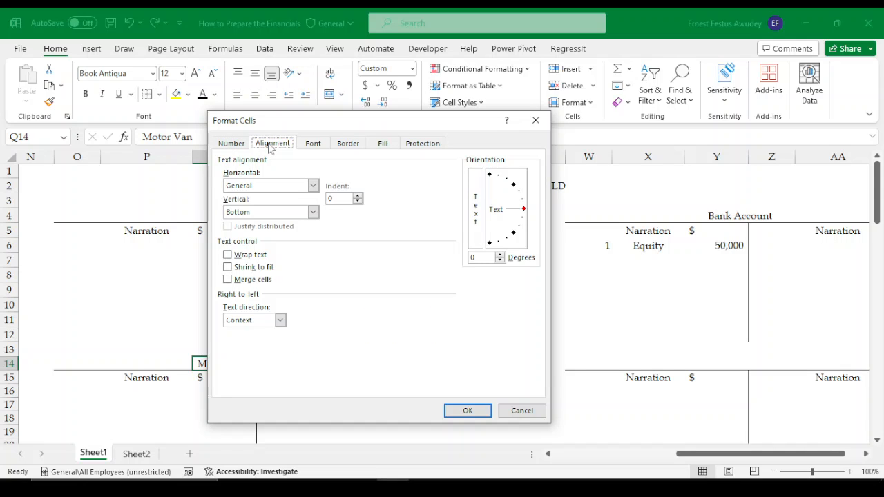
{"action": "left_click", "coordinate": [314, 187]}
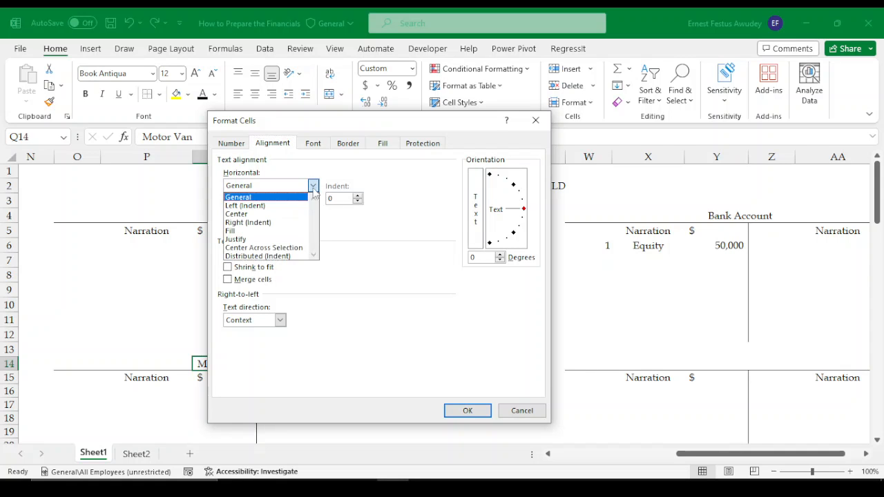
{"action": "left_click", "coordinate": [278, 248]}
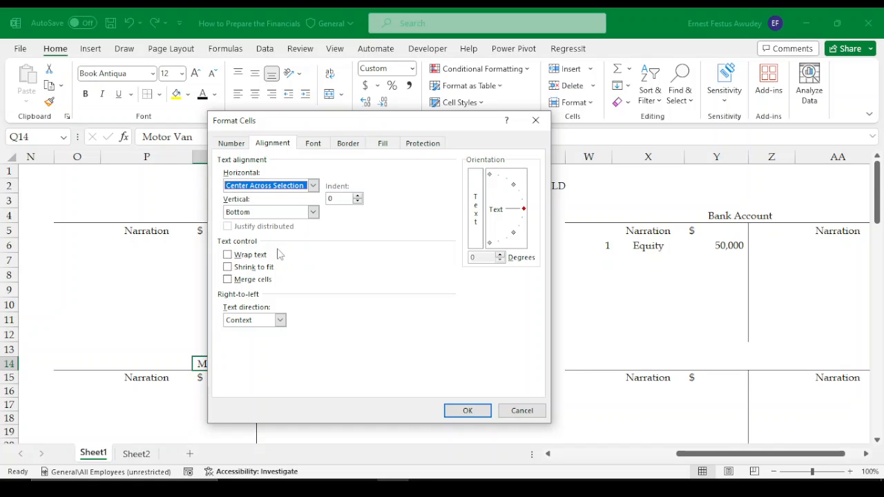
{"action": "left_click", "coordinate": [464, 411]}
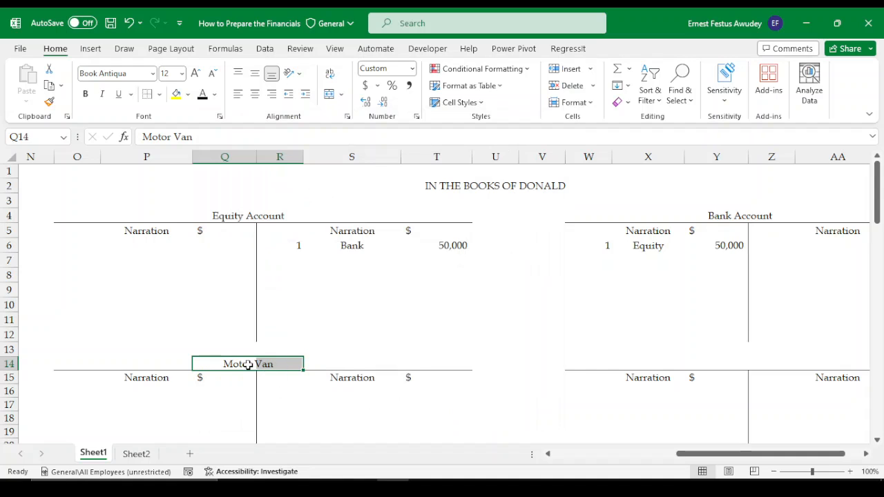
Check that the cells around the Motor Van heading can be selected individually, and narrow column Q slightly.
{"action": "left_click", "coordinate": [234, 344]}
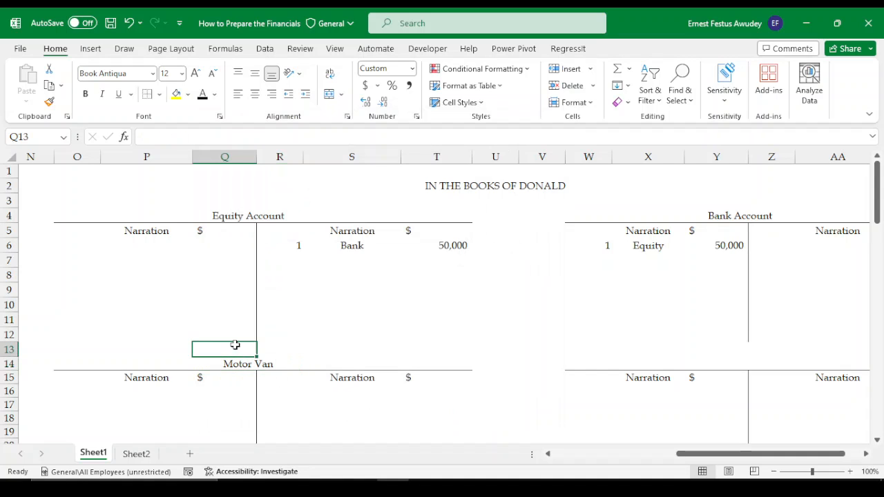
{"action": "left_click", "coordinate": [265, 349]}
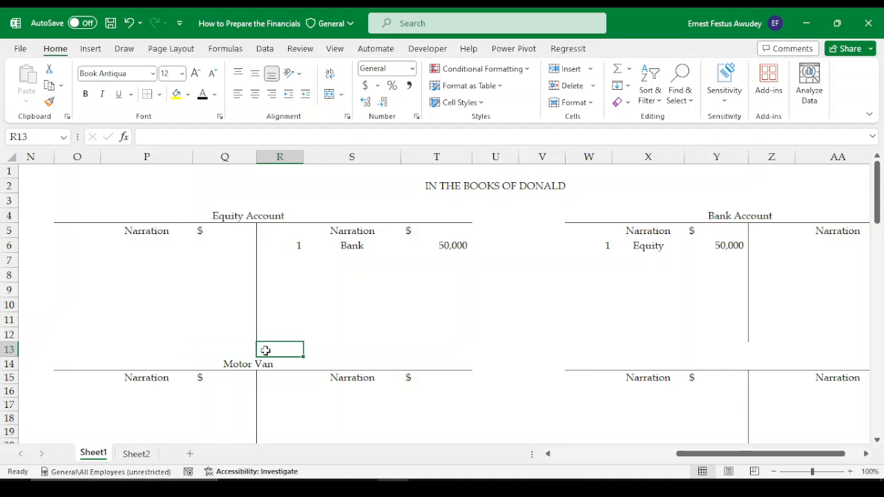
{"action": "left_click", "coordinate": [226, 359]}
{"action": "left_click", "coordinate": [260, 361]}
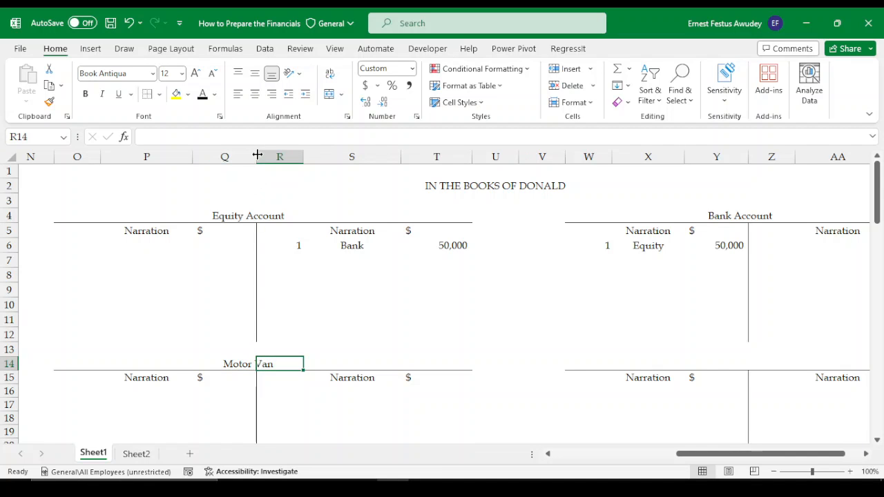
{"action": "left_click_drag", "start_coordinate": [257, 155], "coordinate": [255, 155]}
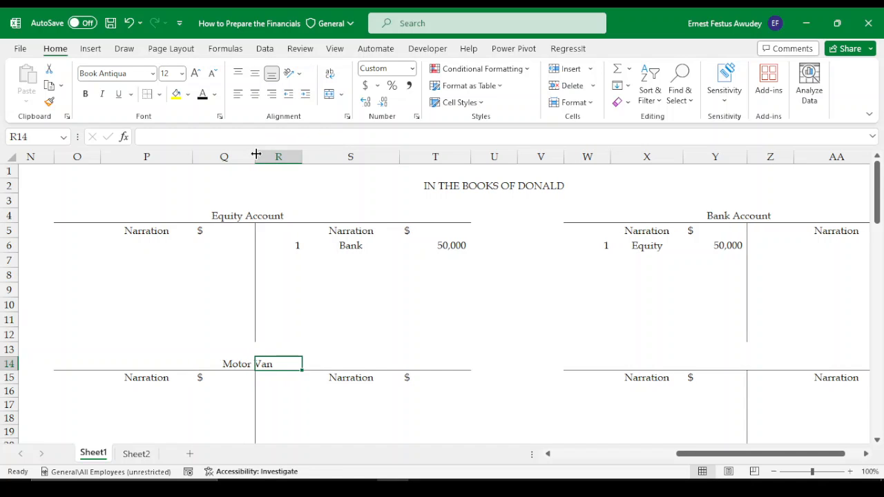
Unmerge the Equity Account heading in Q4:R4 and set its horizontal alignment to Center Across Selection.
{"action": "left_click", "coordinate": [241, 217]}
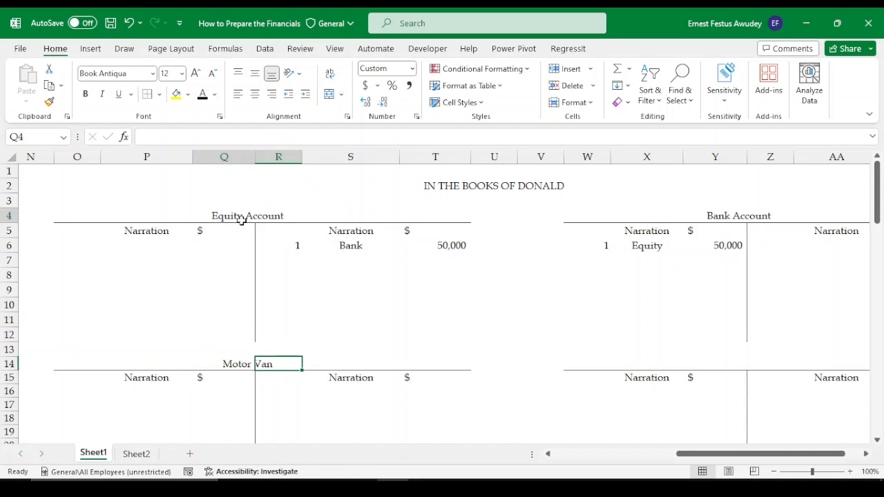
{"action": "left_click", "coordinate": [329, 95]}
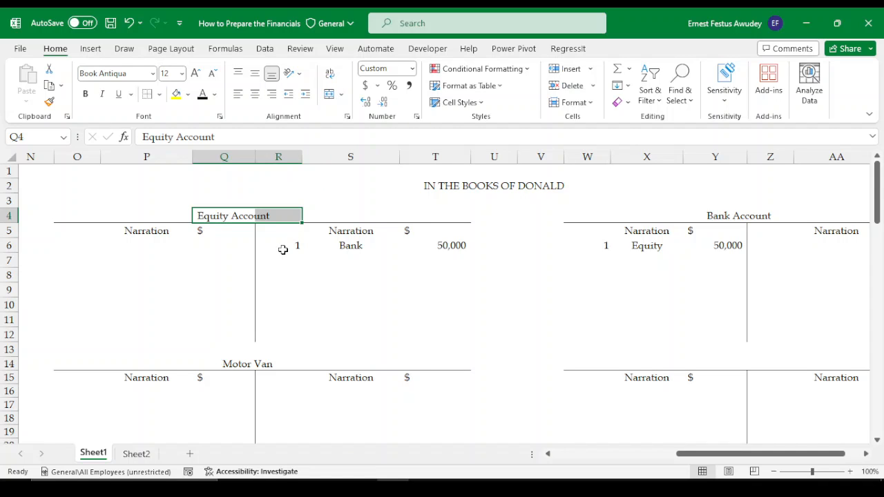
{"action": "key", "text": "ctrl+1"}
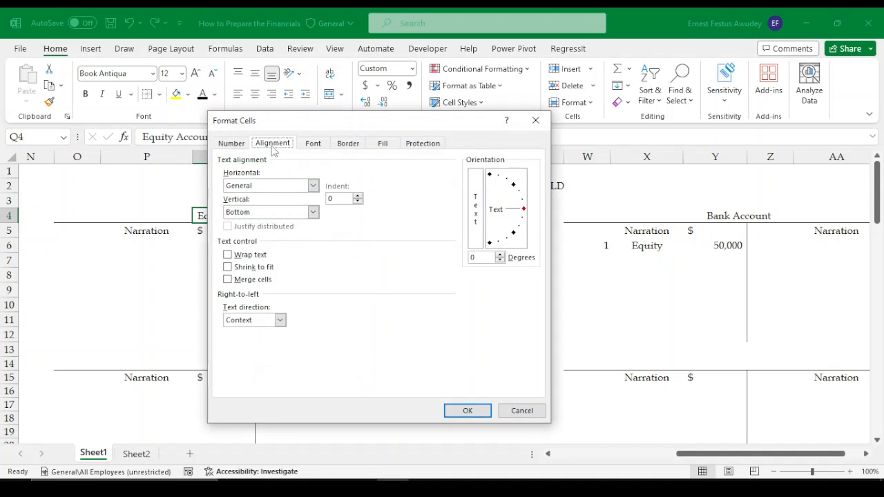
{"action": "left_click", "coordinate": [313, 186]}
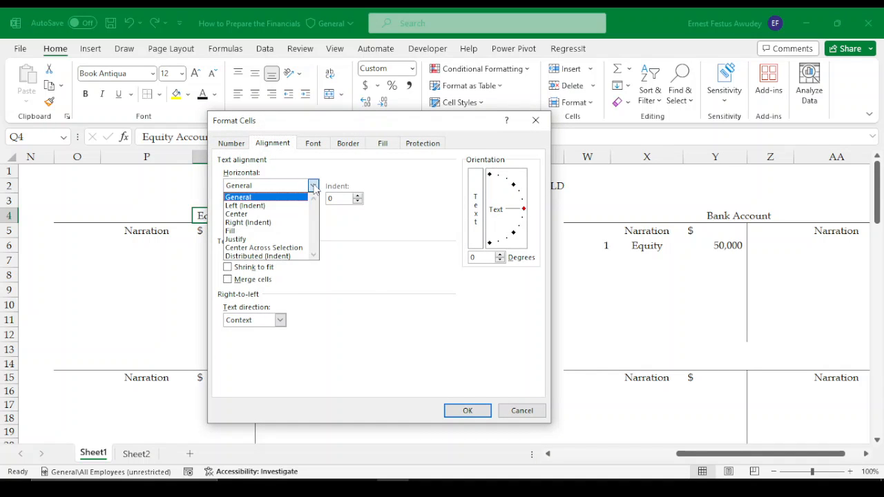
{"action": "left_click", "coordinate": [252, 250]}
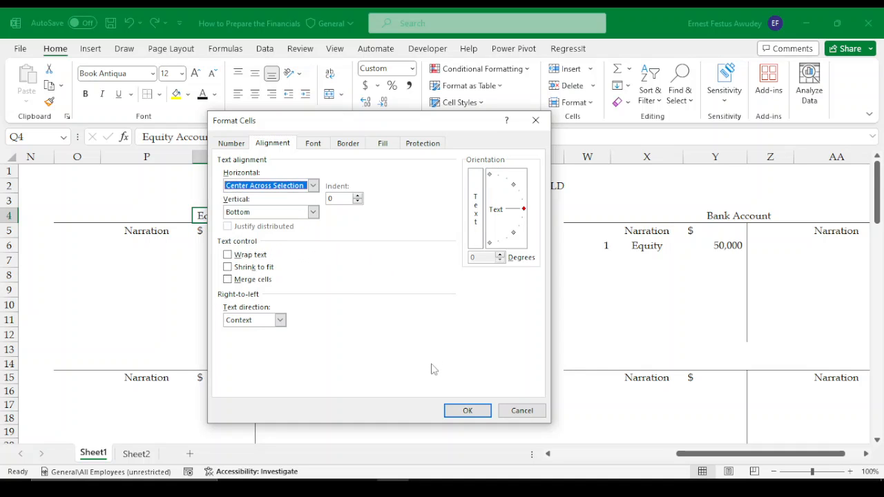
{"action": "left_click", "coordinate": [459, 411]}
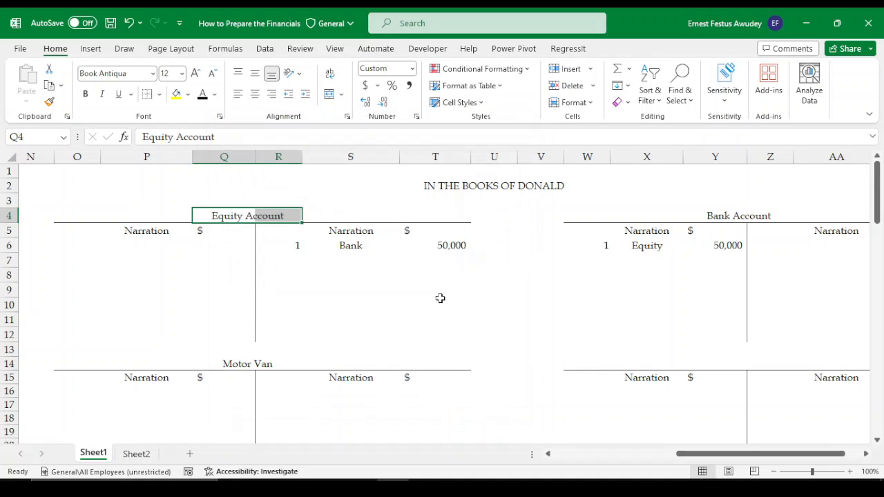
{"action": "left_click", "coordinate": [583, 271]}
Unmerge the Bank Account heading in Y4:Z4 and set its horizontal alignment to Center Across Selection.
{"action": "left_click", "coordinate": [734, 217]}
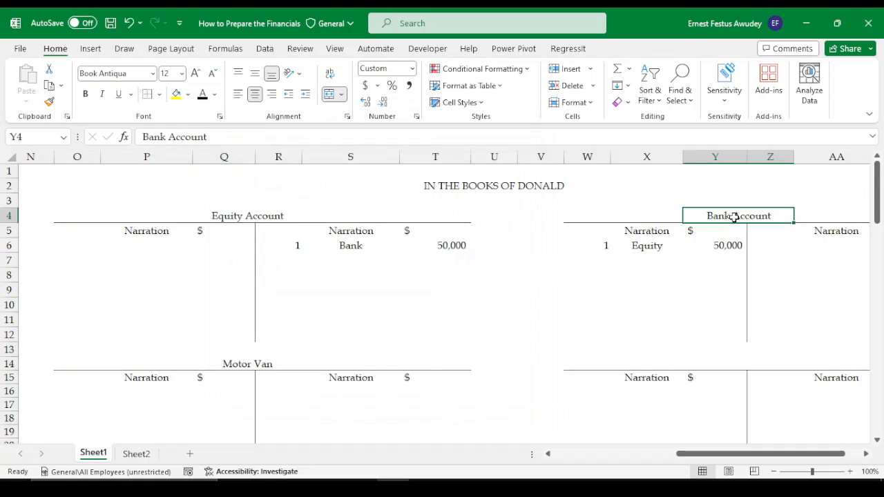
{"action": "left_click", "coordinate": [327, 96]}
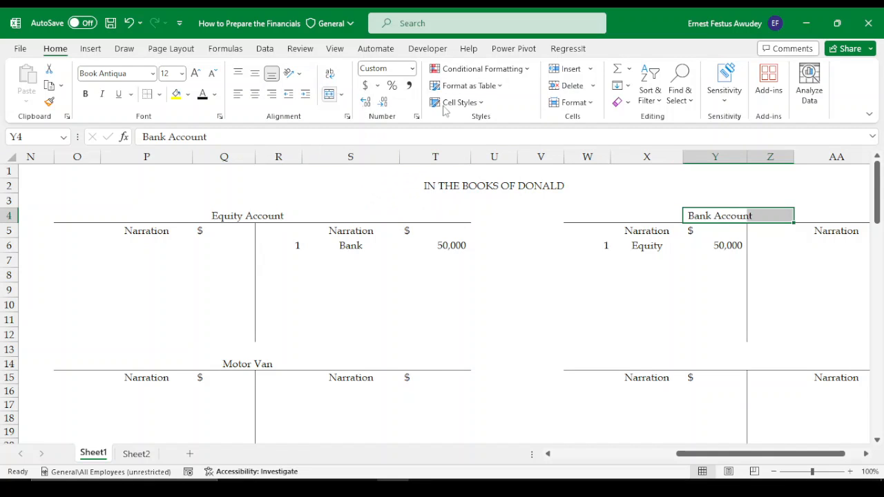
{"action": "left_click", "coordinate": [347, 117]}
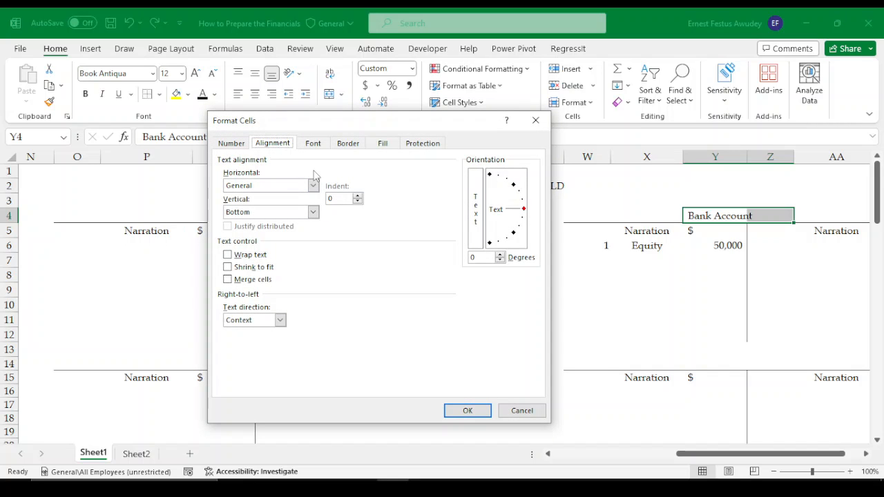
{"action": "left_click", "coordinate": [313, 185]}
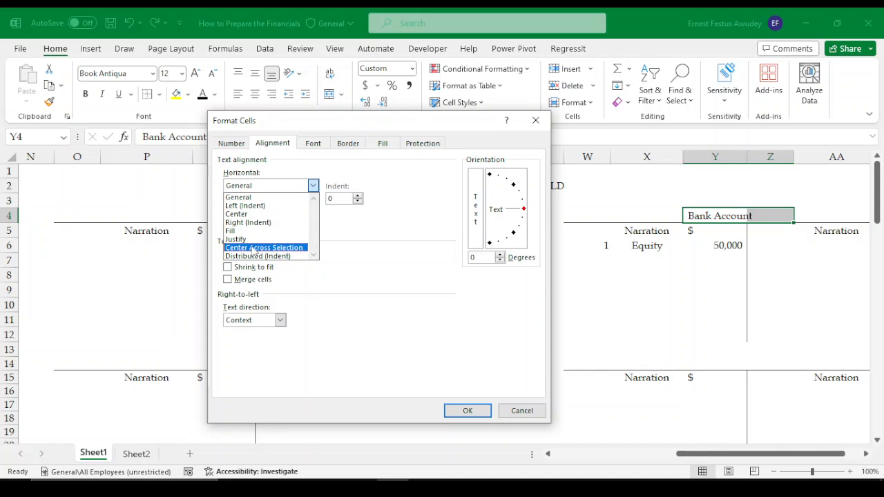
{"action": "left_click", "coordinate": [255, 247]}
{"action": "left_click", "coordinate": [464, 410]}
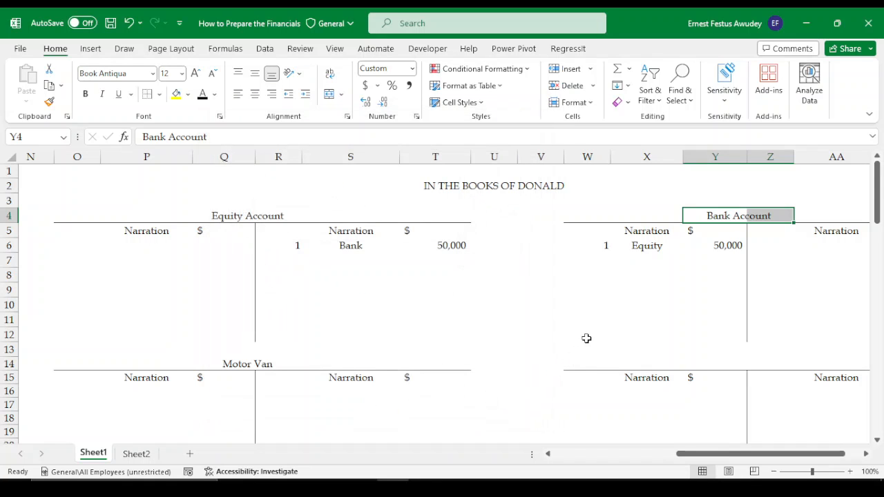
{"action": "left_click", "coordinate": [556, 337]}
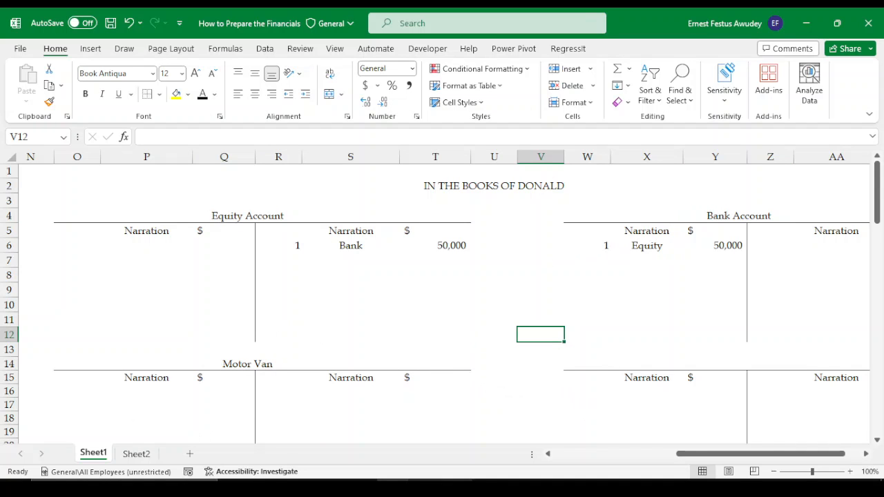
Record transaction 2 on the debit side of the Motor Van account in row 16, with narration Bank and amount 6000.
{"action": "left_click_drag", "start_coordinate": [696, 465], "coordinate": [561, 467]}
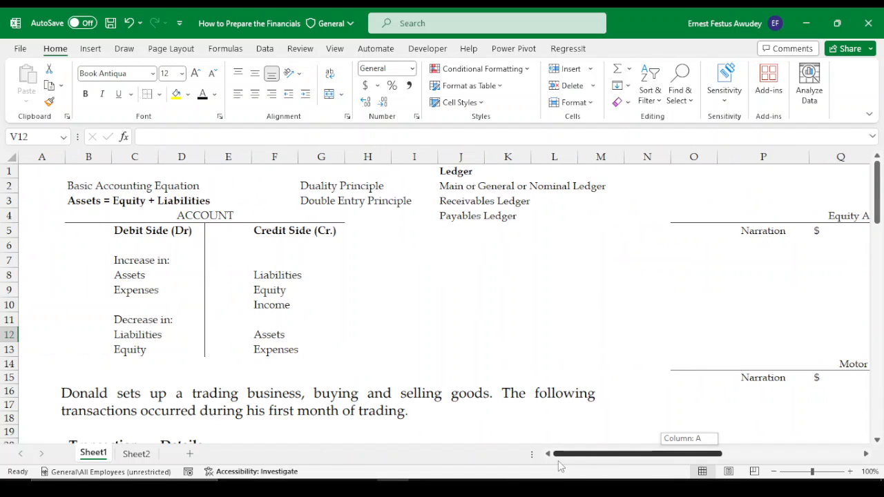
{"action": "scroll", "coordinate": [413, 359], "scroll_direction": "down", "scroll_amount": 3}
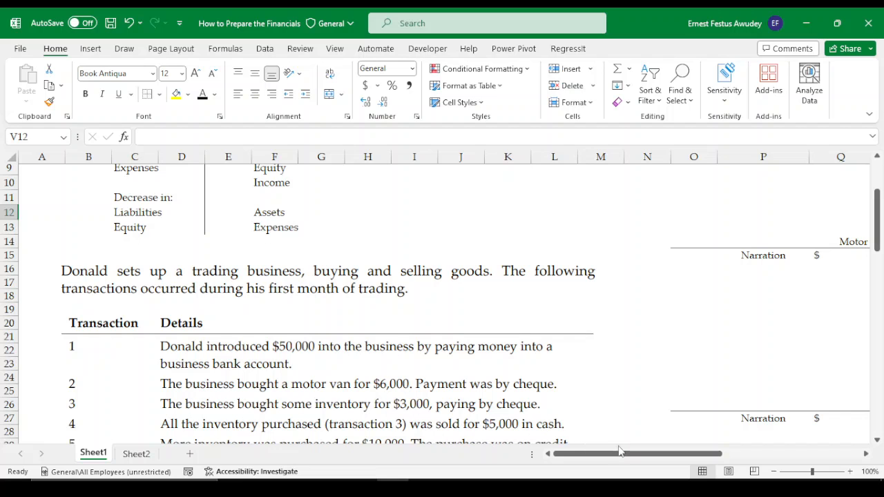
{"action": "left_click_drag", "start_coordinate": [609, 459], "coordinate": [677, 454]}
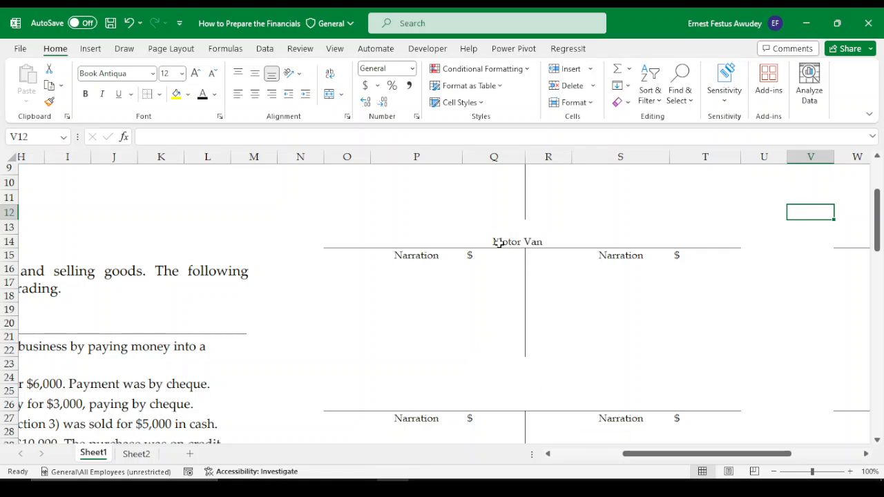
{"action": "left_click", "coordinate": [338, 270]}
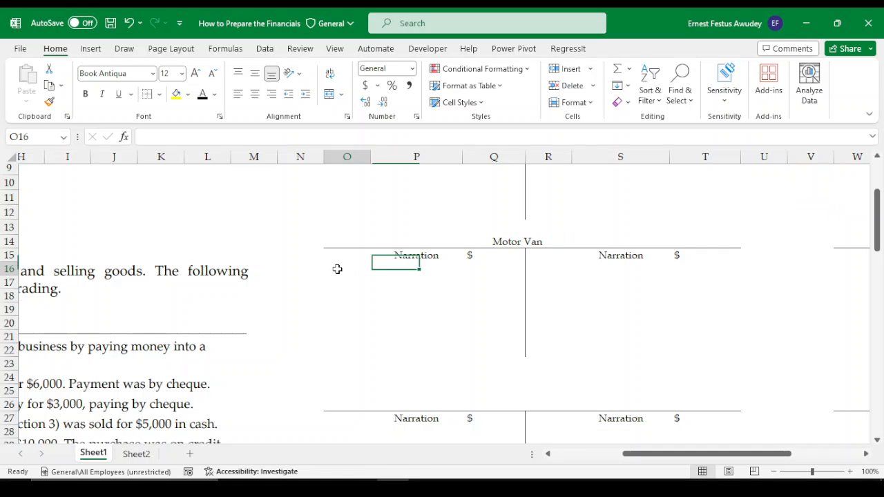
{"action": "type", "text": "2"}
{"action": "left_click", "coordinate": [383, 276]}
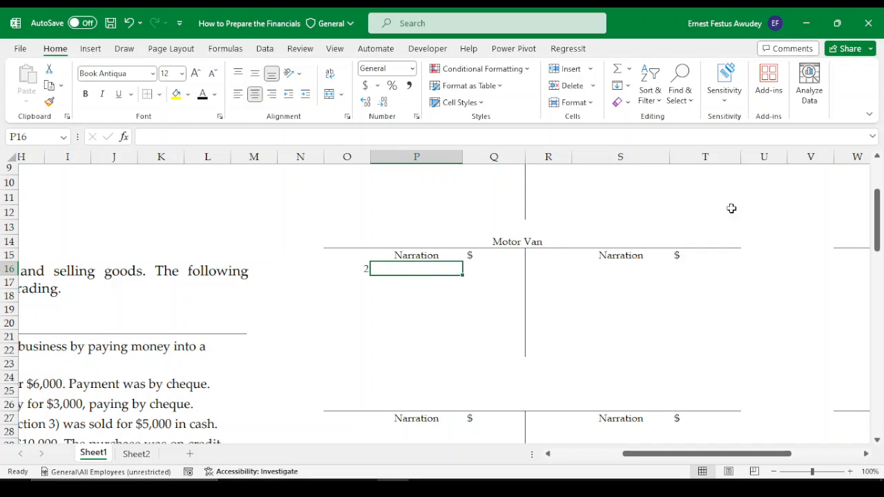
{"action": "type", "text": "Bank"}
{"action": "key", "text": "Tab"}
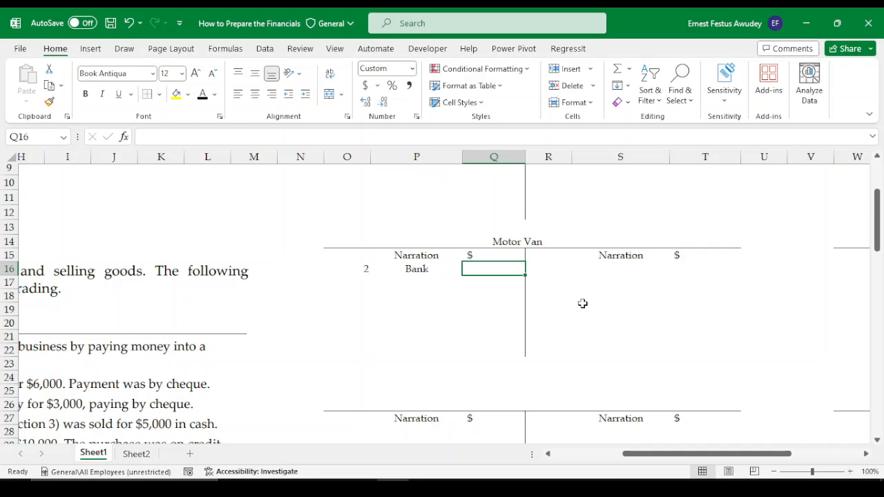
{"action": "type", "text": "6000"}
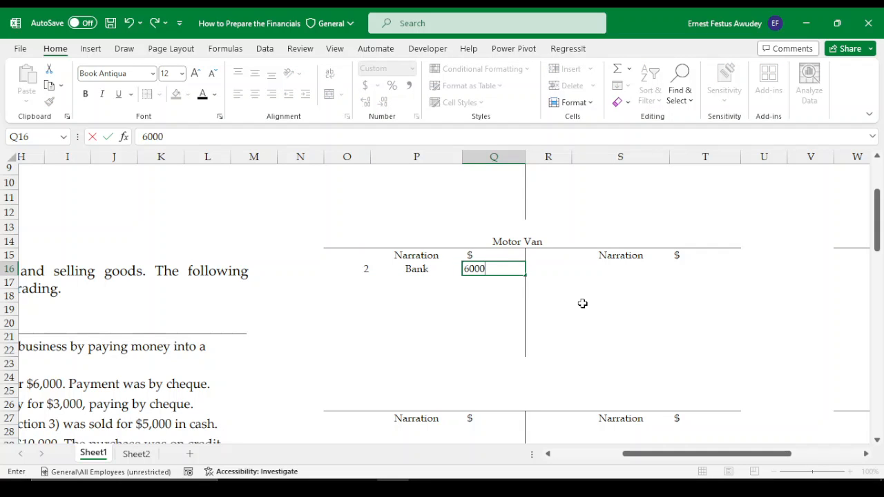
{"action": "key", "text": "Tab"}
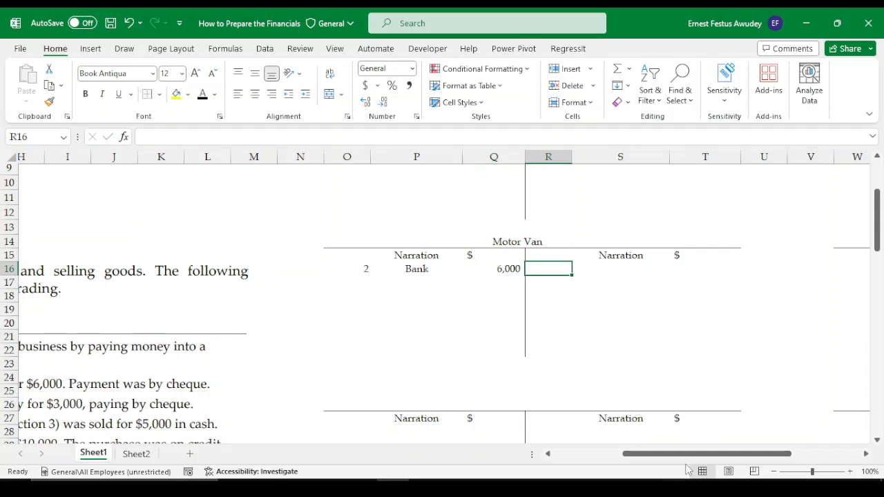
Review the Motor Van debit entry in O16:Q16 and locate the matching credit row at Z6 in the Bank Account.
{"action": "left_click_drag", "start_coordinate": [688, 454], "coordinate": [738, 454]}
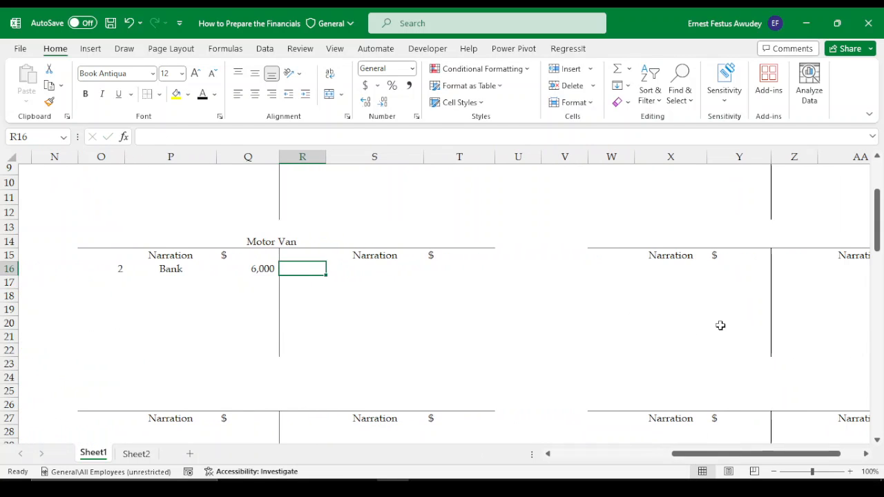
{"action": "scroll", "coordinate": [721, 326], "scroll_direction": "up", "scroll_amount": 3}
{"action": "scroll", "coordinate": [760, 346], "scroll_direction": "down", "scroll_amount": 2}
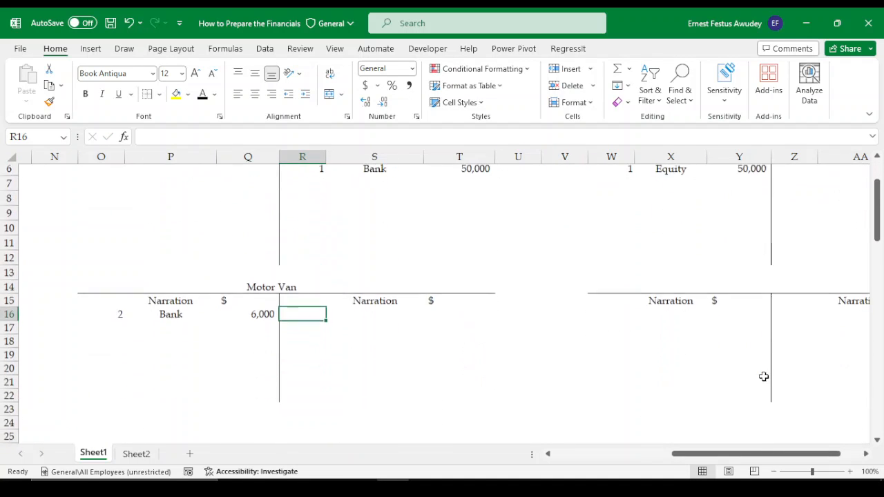
{"action": "left_click", "coordinate": [118, 309]}
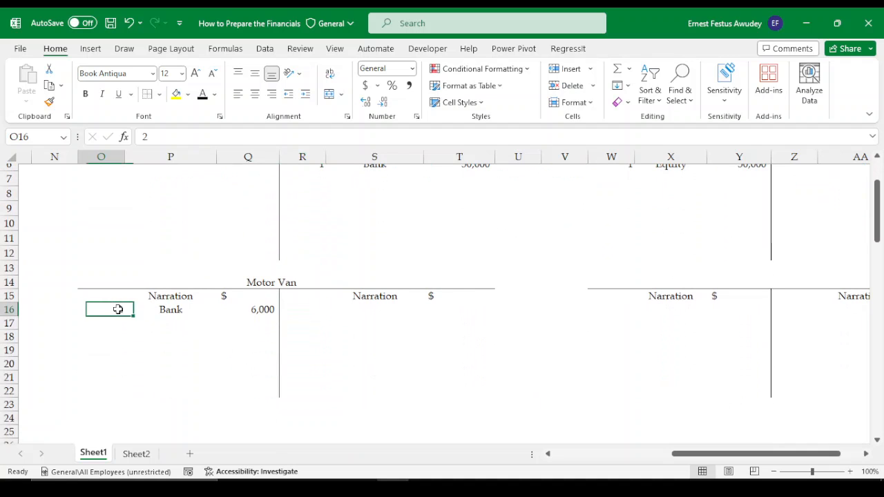
{"action": "left_click_drag", "start_coordinate": [118, 309], "coordinate": [232, 310]}
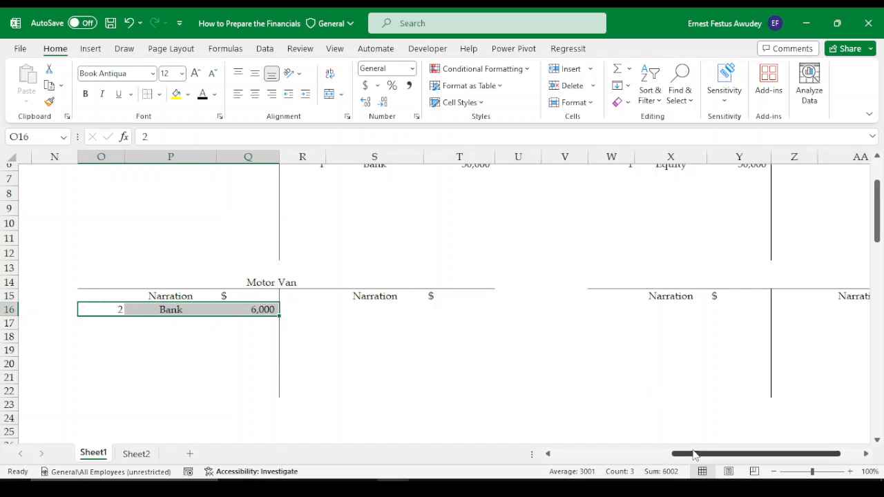
{"action": "left_click_drag", "start_coordinate": [694, 455], "coordinate": [714, 456]}
{"action": "scroll", "coordinate": [719, 297], "scroll_direction": "up", "scroll_amount": 2}
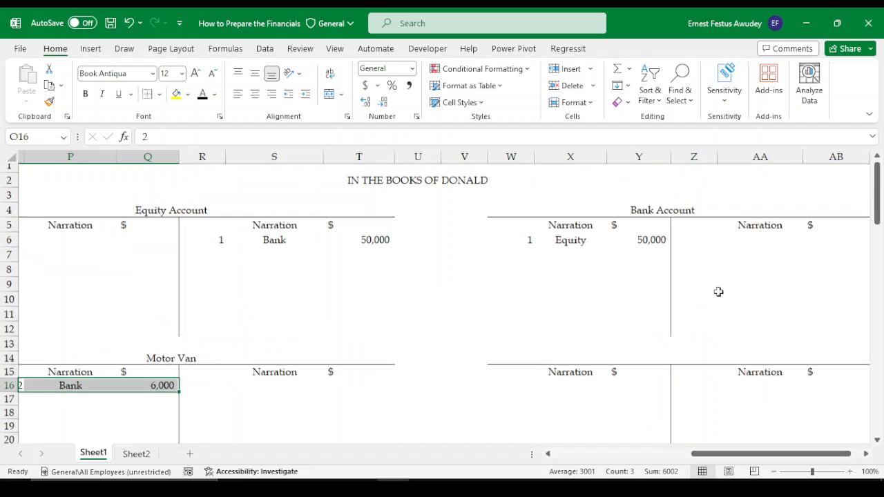
{"action": "left_click", "coordinate": [684, 246]}
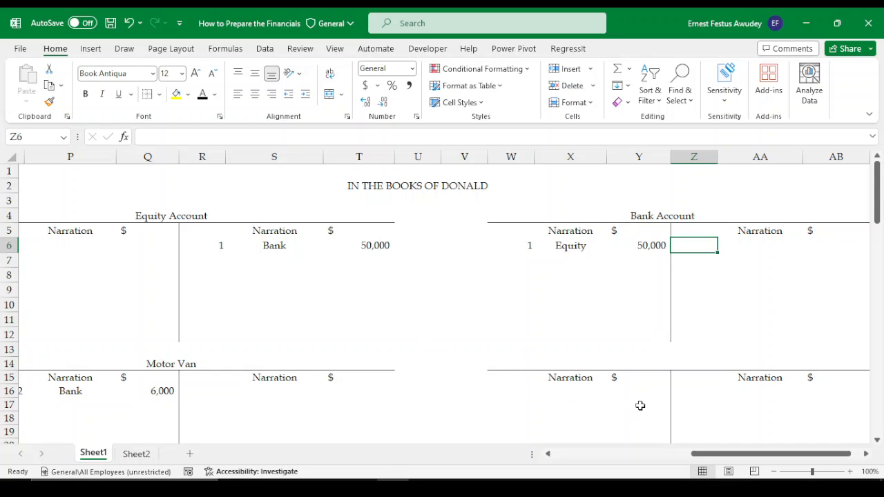
Examine the basic accounting equation in row 3, comparing the Assets side with the Equity + Liabilities side.
{"action": "left_click_drag", "start_coordinate": [687, 454], "coordinate": [563, 455]}
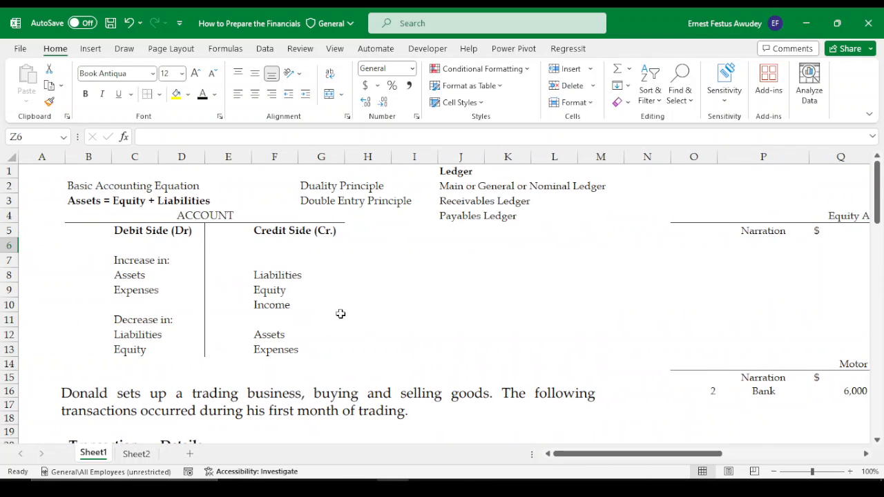
{"action": "left_click_drag", "start_coordinate": [72, 201], "coordinate": [209, 203]}
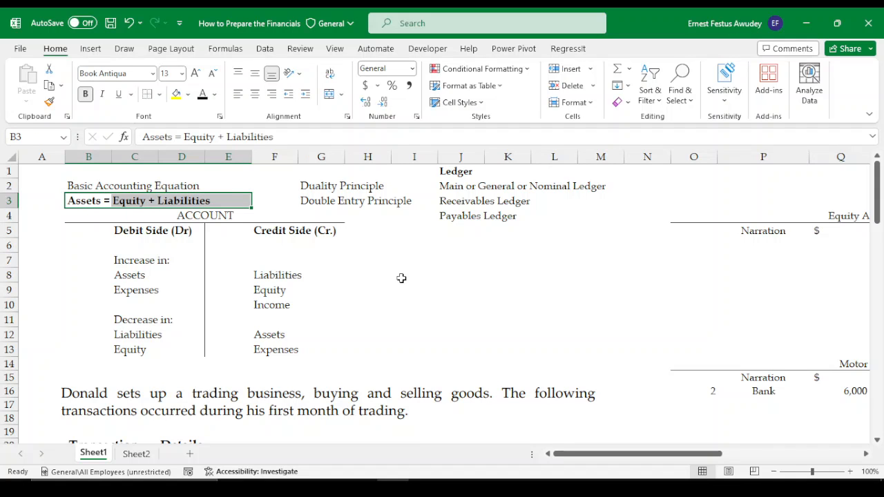
{"action": "left_click", "coordinate": [86, 199]}
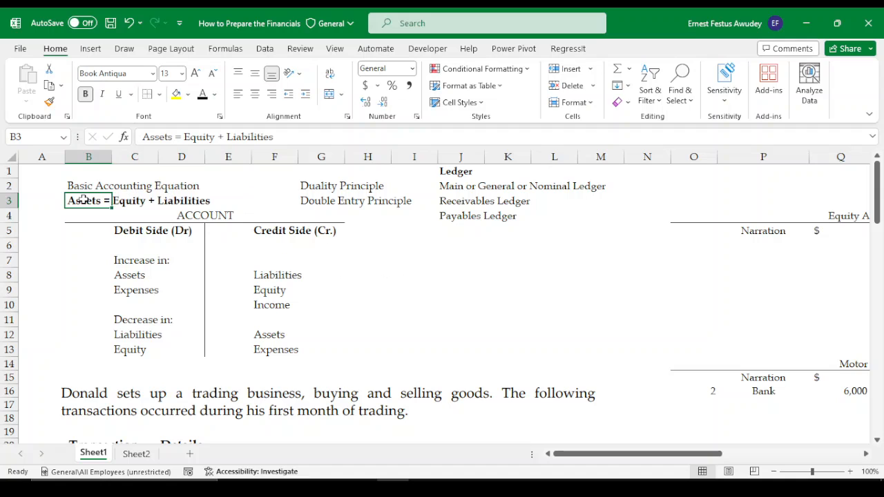
{"action": "left_click", "coordinate": [159, 201]}
{"action": "left_click_drag", "start_coordinate": [128, 201], "coordinate": [212, 205]}
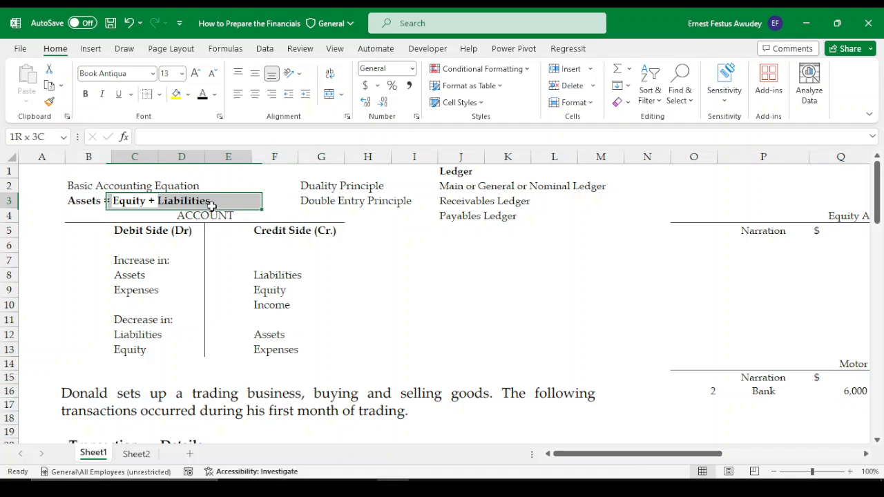
{"action": "left_click", "coordinate": [74, 200]}
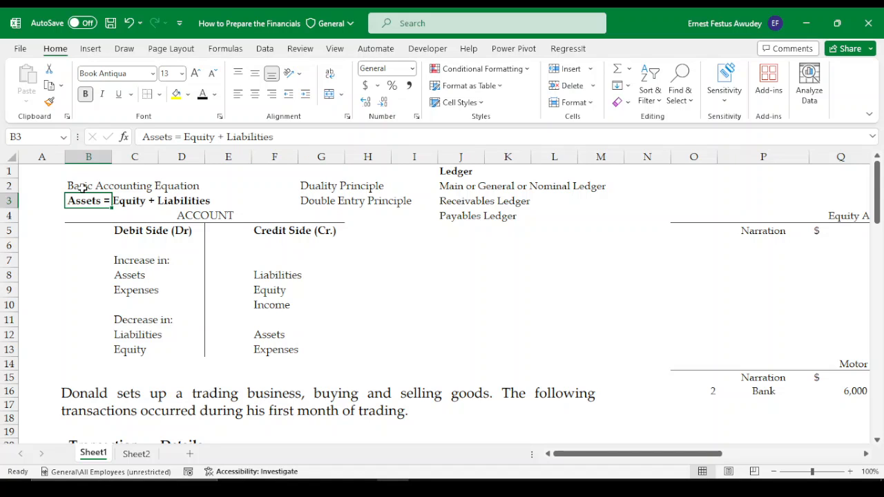
{"action": "left_click", "coordinate": [79, 221]}
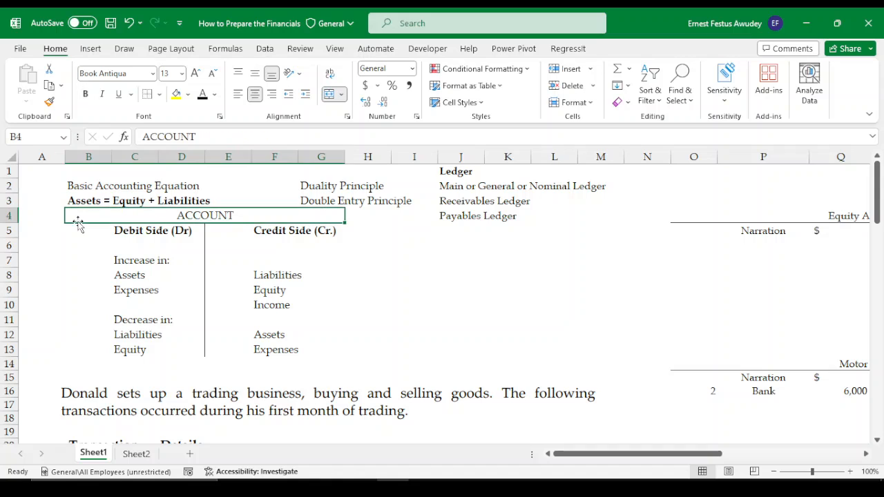
{"action": "left_click", "coordinate": [77, 201]}
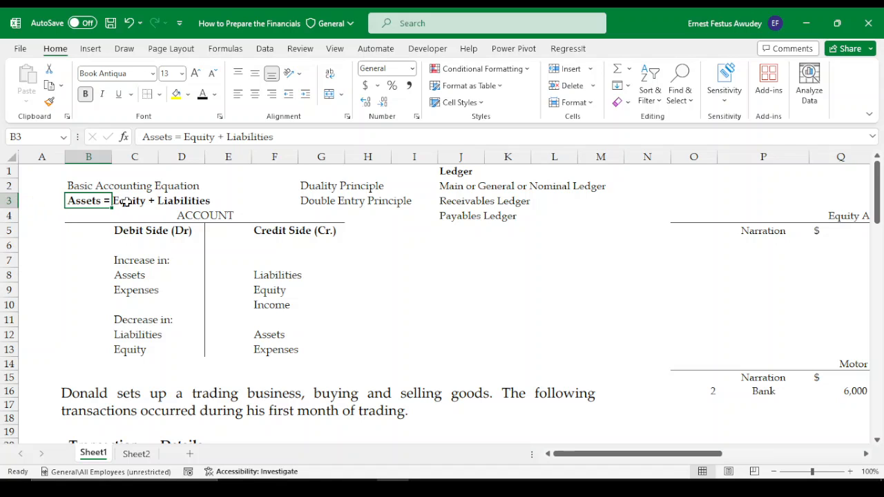
{"action": "left_click_drag", "start_coordinate": [131, 200], "coordinate": [170, 201]}
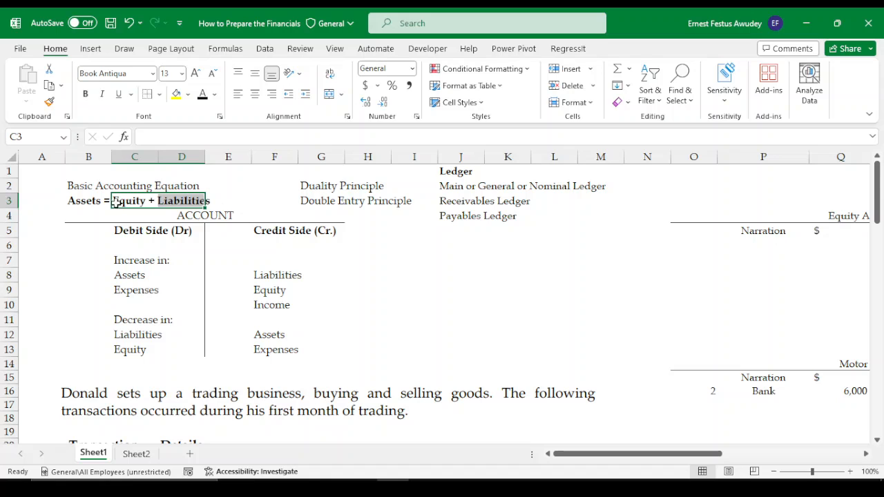
{"action": "left_click", "coordinate": [80, 200]}
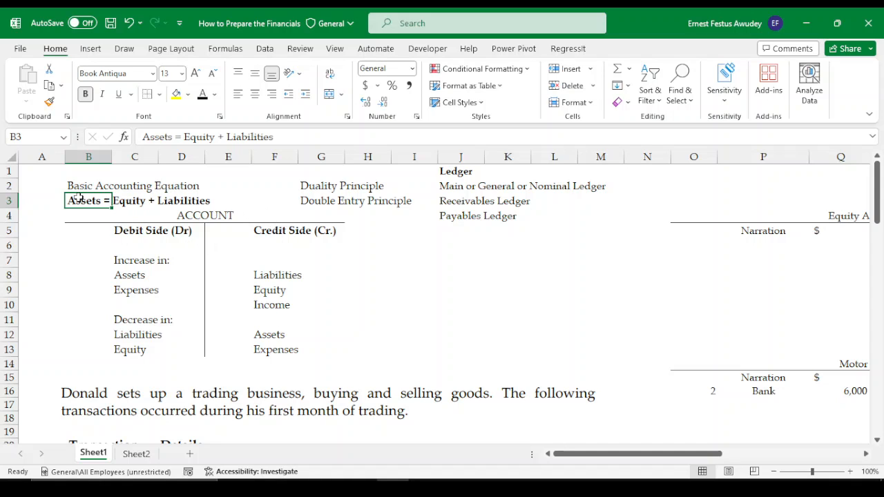
{"action": "left_click_drag", "start_coordinate": [82, 200], "coordinate": [182, 200]}
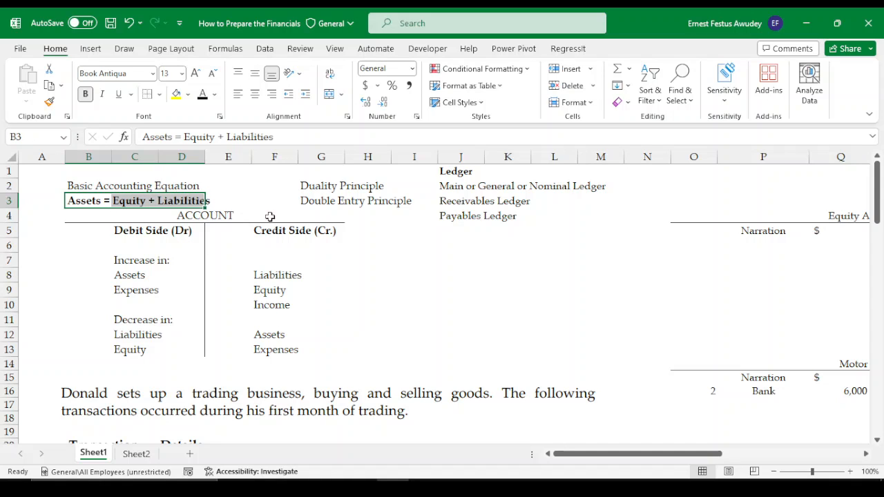
Record transaction 2 on the credit side of the Bank Account in row 6, with narration Motor Van and amount formula =Q16.
{"action": "left_click_drag", "start_coordinate": [610, 460], "coordinate": [720, 458]}
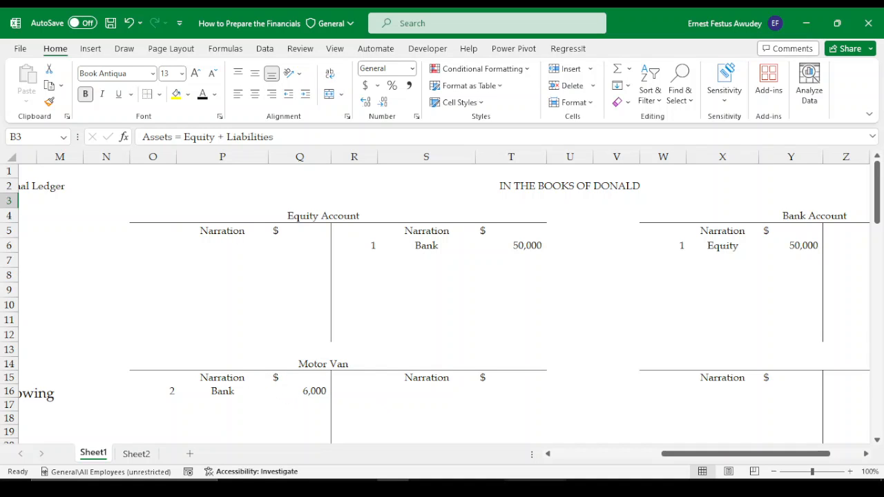
{"action": "left_click_drag", "start_coordinate": [683, 457], "coordinate": [712, 457]}
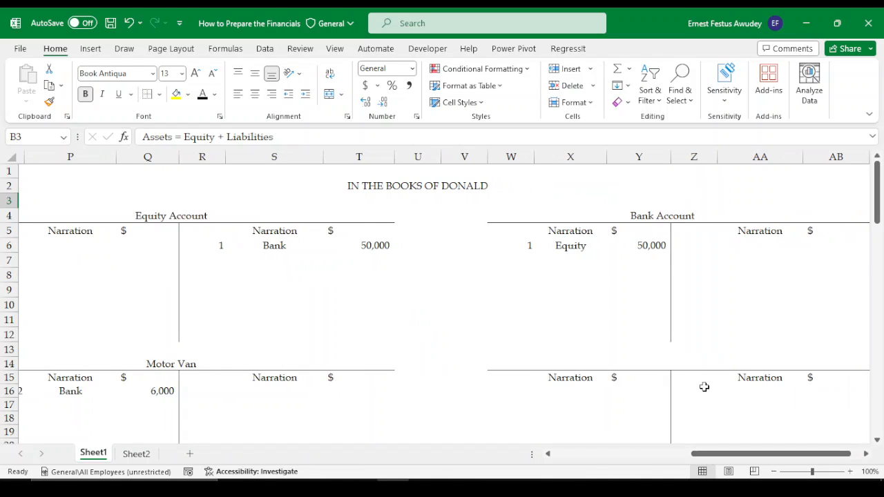
{"action": "left_click", "coordinate": [694, 249]}
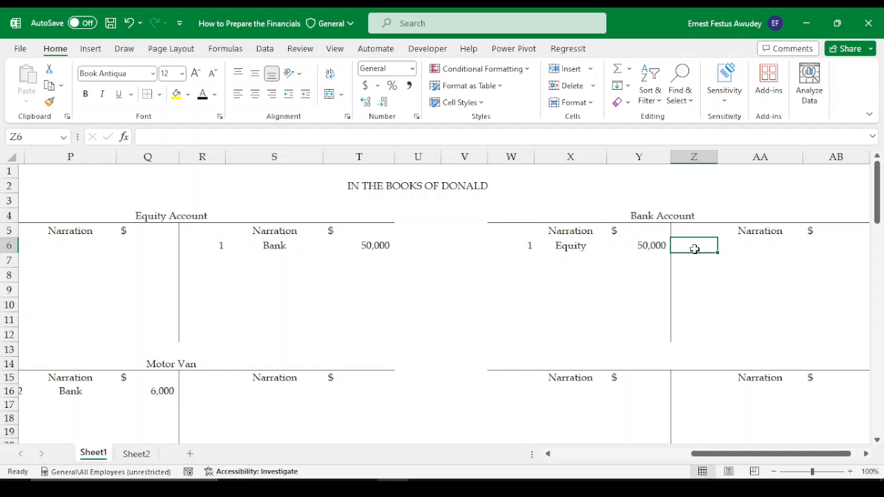
{"action": "type", "text": "2"}
{"action": "key", "text": "Tab"}
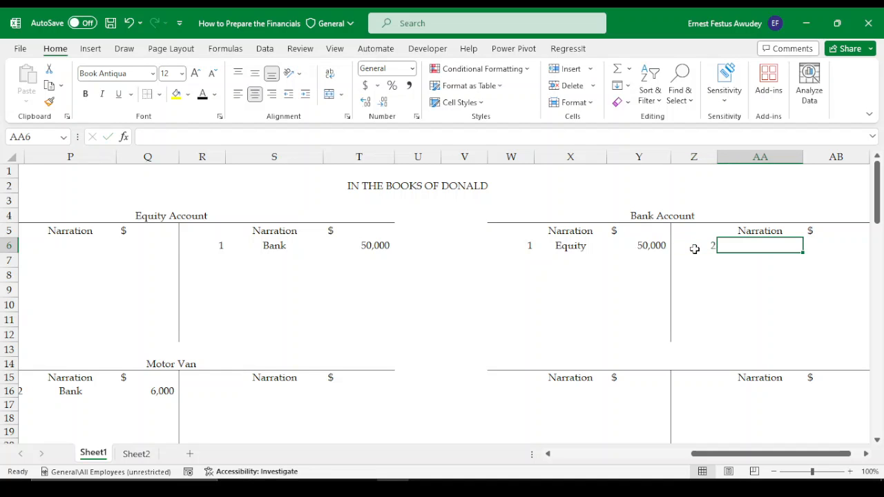
{"action": "type", "text": "Motor"}
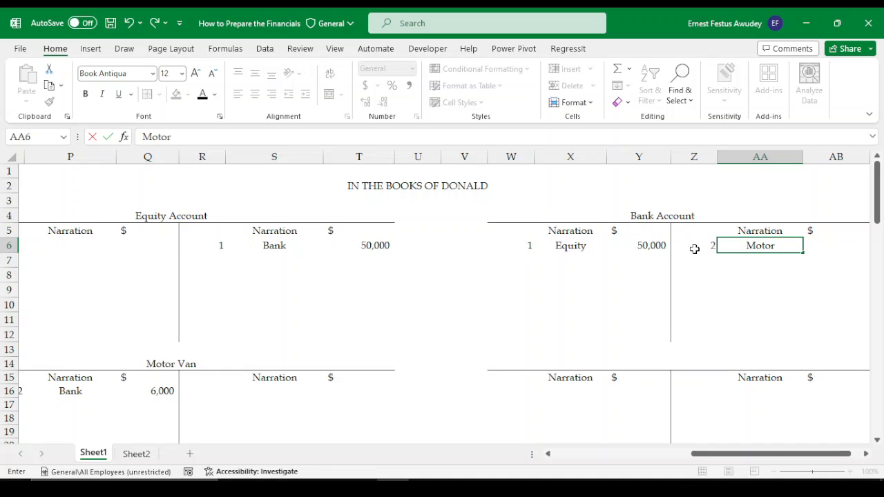
{"action": "type", "text": " Van"}
{"action": "key", "text": "Tab"}
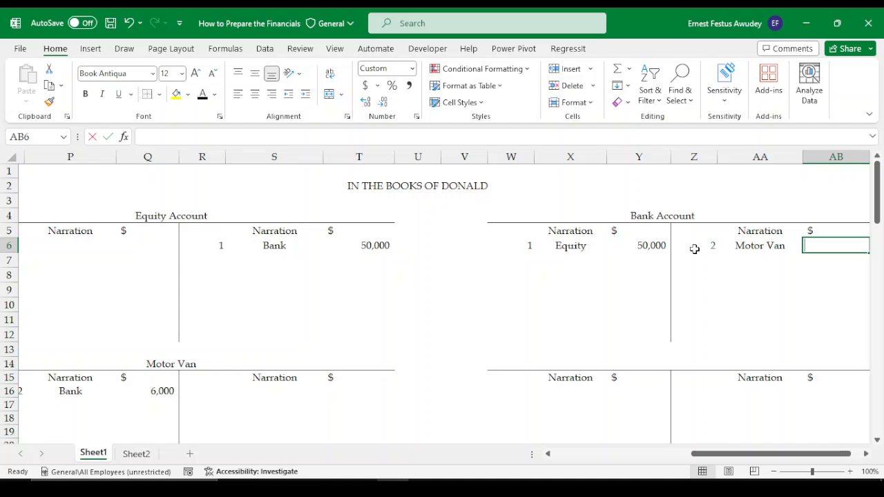
{"action": "type", "text": "="}
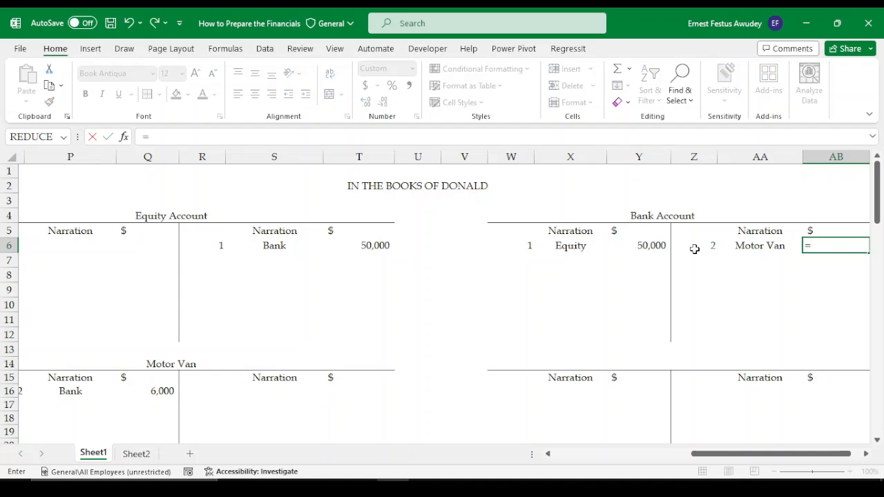
{"action": "left_click", "coordinate": [154, 393]}
{"action": "key", "text": "Return"}
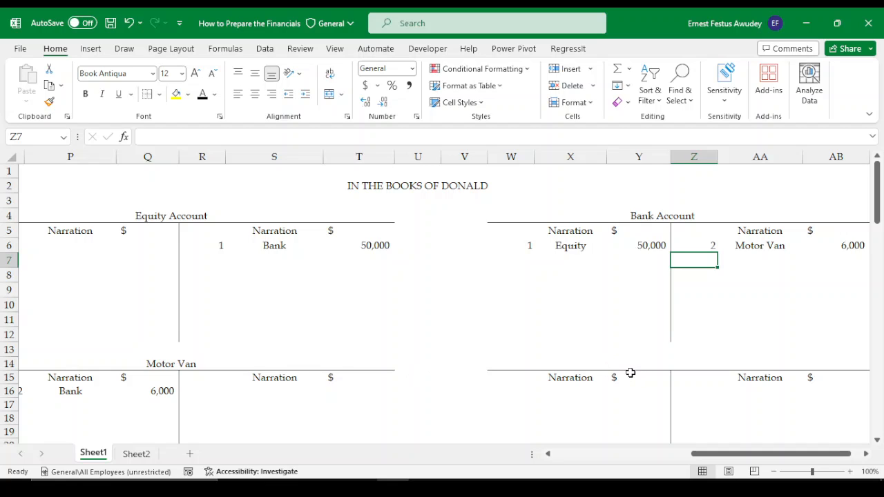
Compare the Motor Van debit amount in Q16 with the Bank Account credit amount in AB6.
{"action": "left_click", "coordinate": [156, 391]}
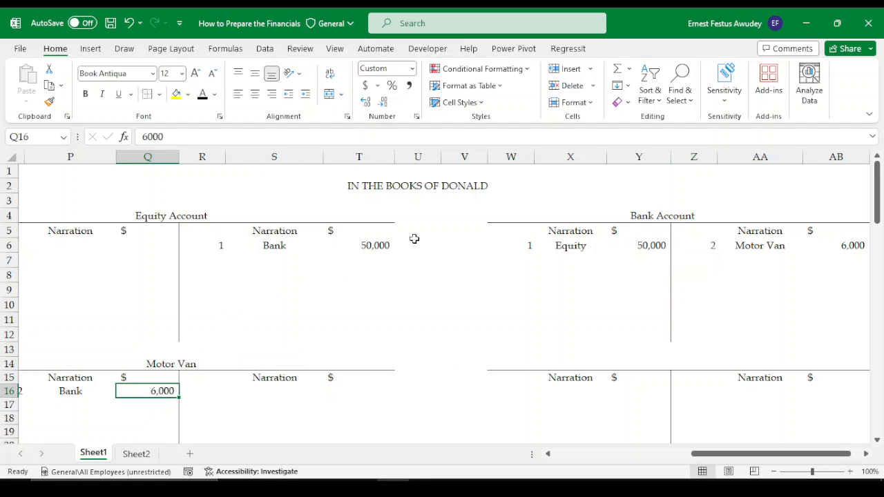
{"action": "left_click", "coordinate": [847, 247]}
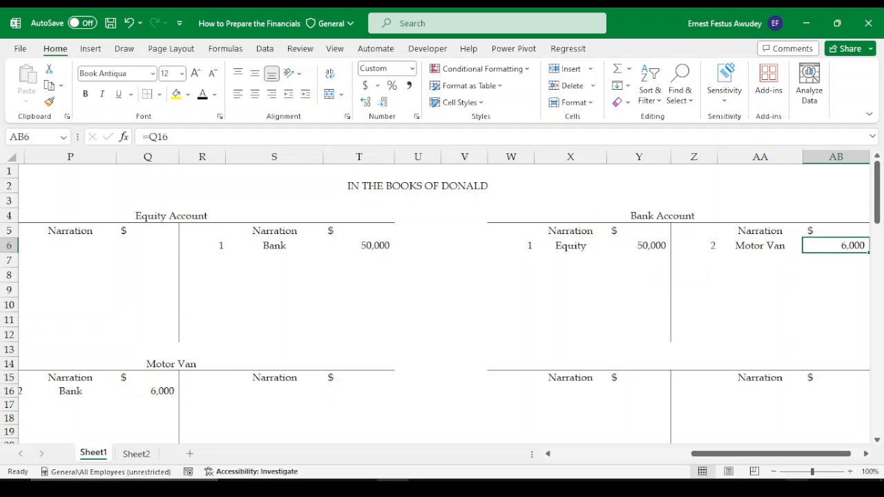
{"action": "left_click_drag", "start_coordinate": [713, 454], "coordinate": [575, 459]}
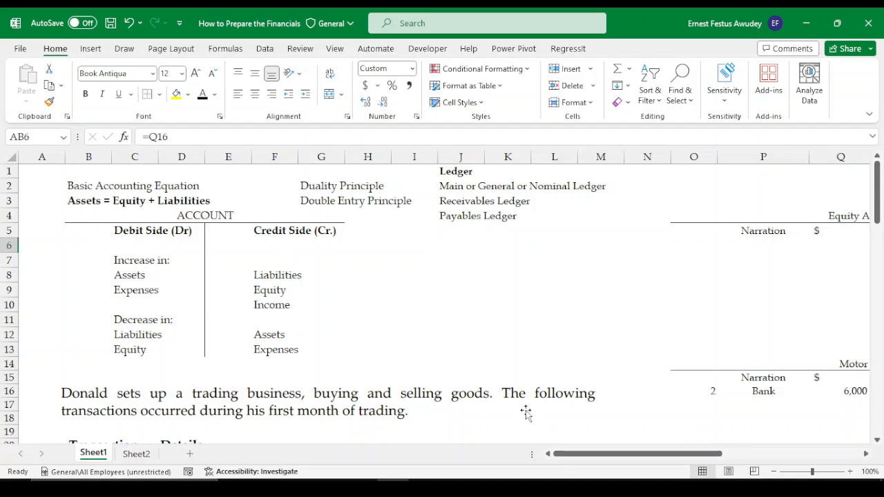
Read transaction 3 in the transaction list and title the blank T-account at Y14 as Purchases.
{"action": "scroll", "coordinate": [375, 379], "scroll_direction": "down", "scroll_amount": 3}
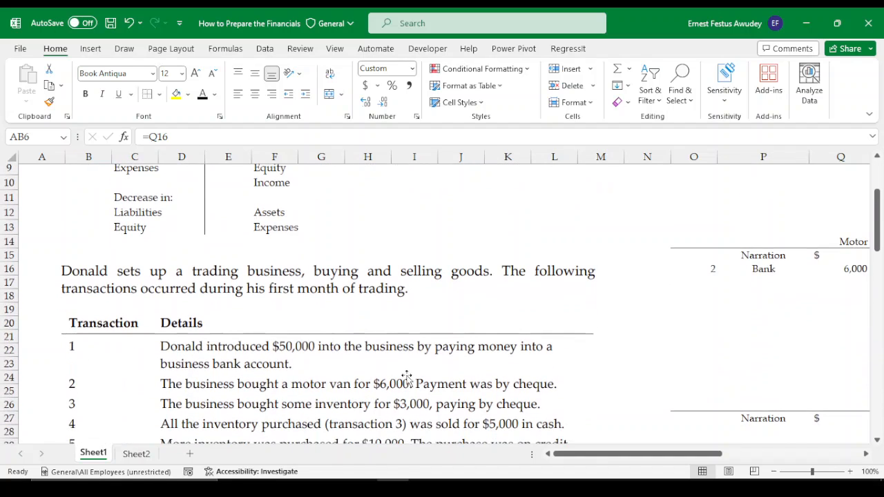
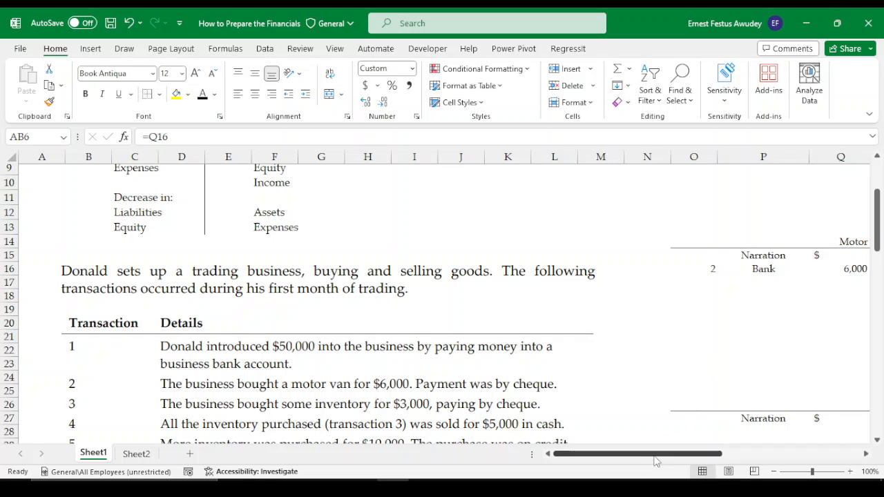
{"action": "left_click_drag", "start_coordinate": [657, 454], "coordinate": [800, 450]}
{"action": "left_click", "coordinate": [667, 241]}
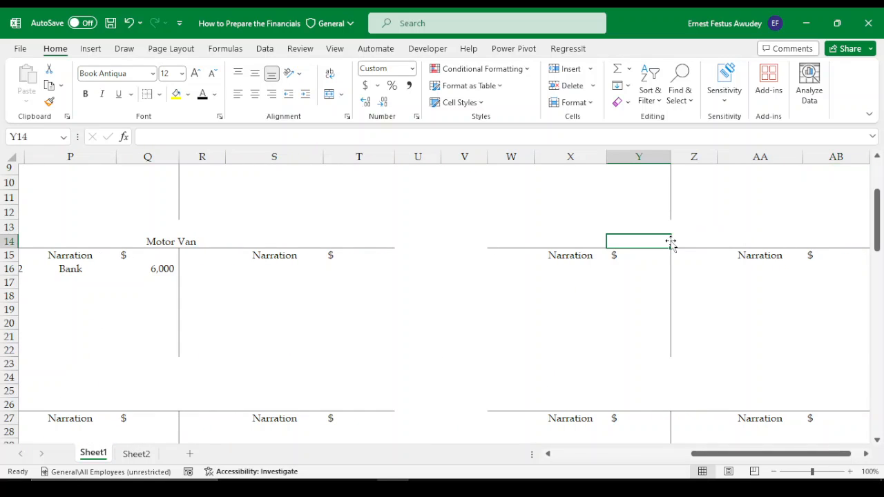
{"action": "type", "text": "Purchases"}
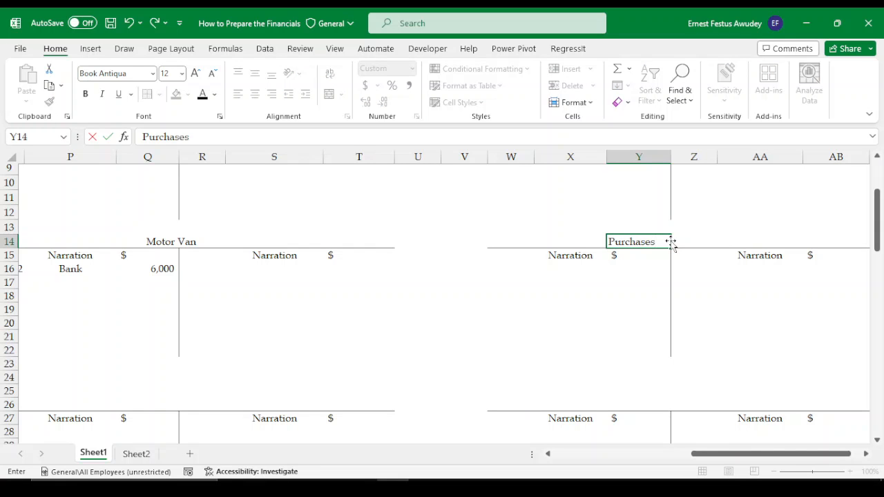
{"action": "key", "text": "Return"}
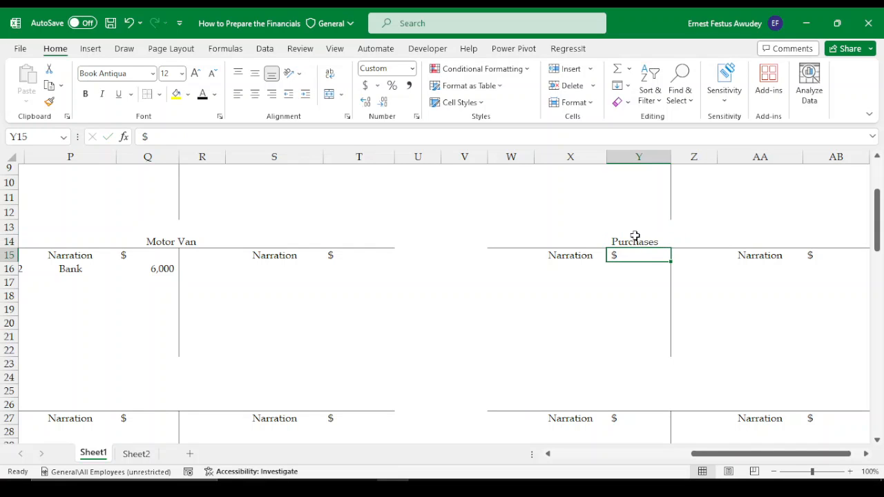
Align the Purchases title across Y14:Z14 with Center Across Selection.
{"action": "left_click_drag", "start_coordinate": [635, 237], "coordinate": [675, 242]}
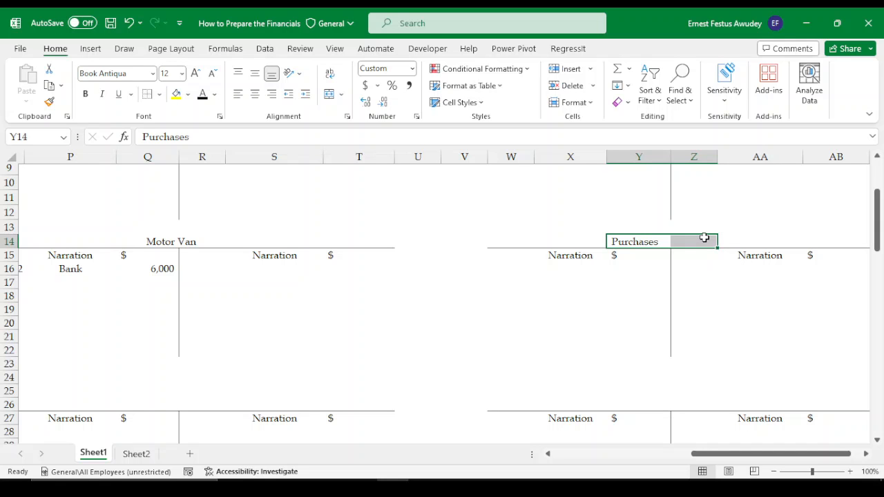
{"action": "key", "text": "ctrl+1"}
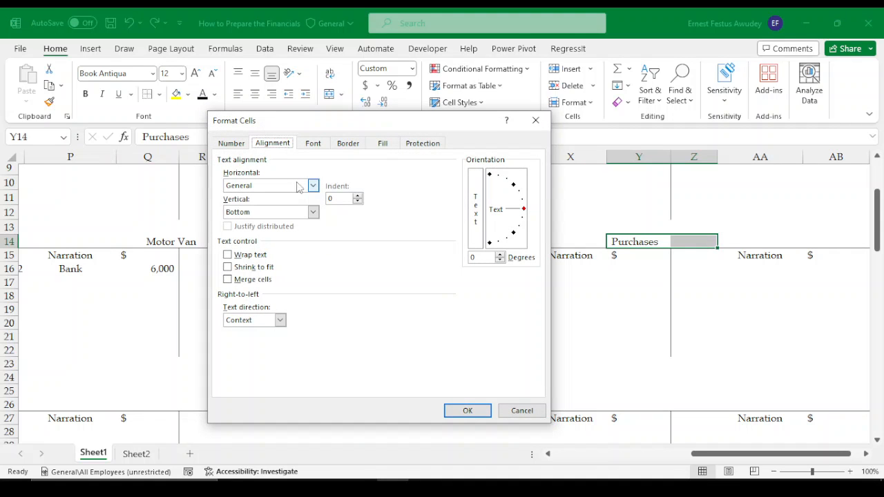
{"action": "left_click", "coordinate": [313, 185]}
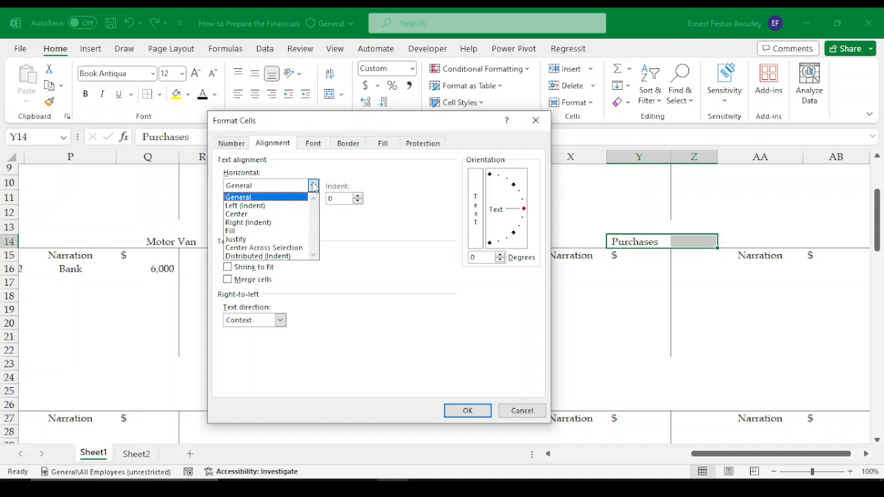
{"action": "left_click", "coordinate": [282, 248]}
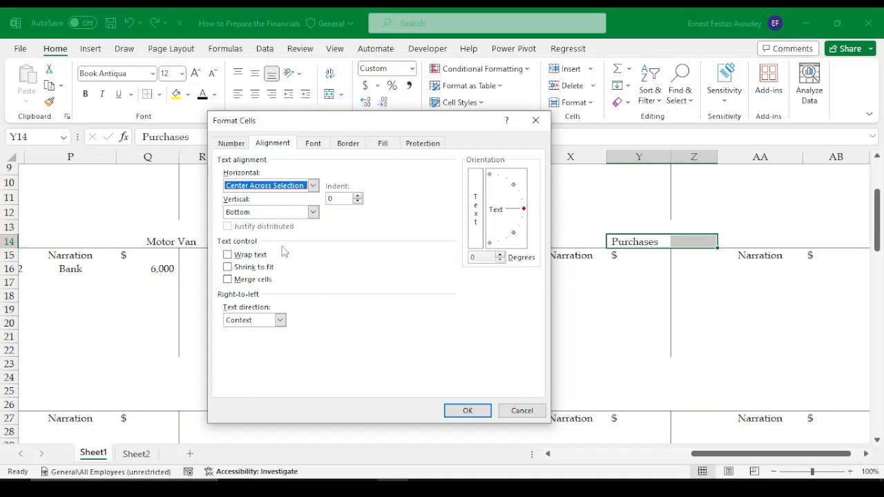
{"action": "left_click", "coordinate": [467, 411]}
Enter transaction number 3 and narration Bank on the debit side of the Purchases account in row 16.
{"action": "scroll", "coordinate": [684, 290], "scroll_direction": "up", "scroll_amount": 1}
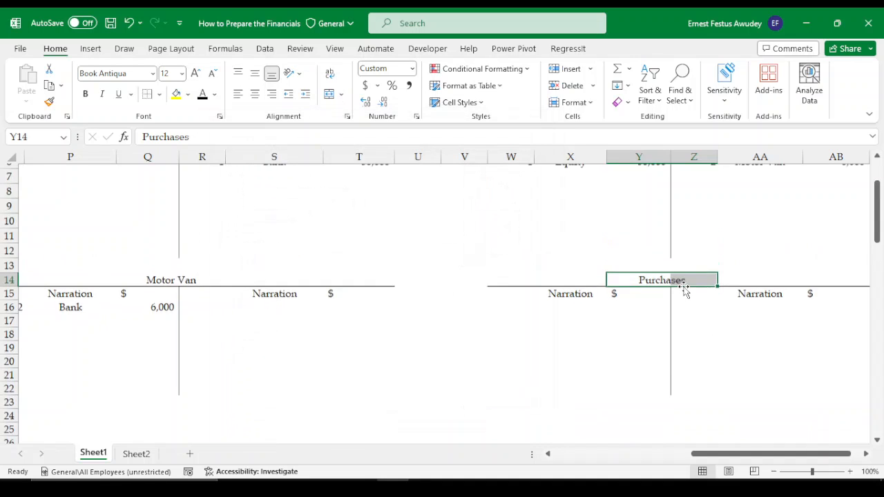
{"action": "scroll", "coordinate": [683, 291], "scroll_direction": "up", "scroll_amount": 1}
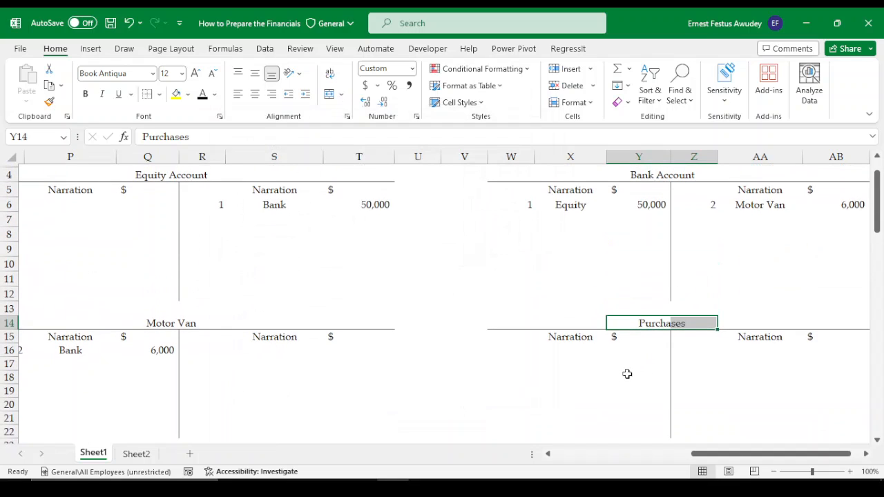
{"action": "left_click", "coordinate": [517, 350]}
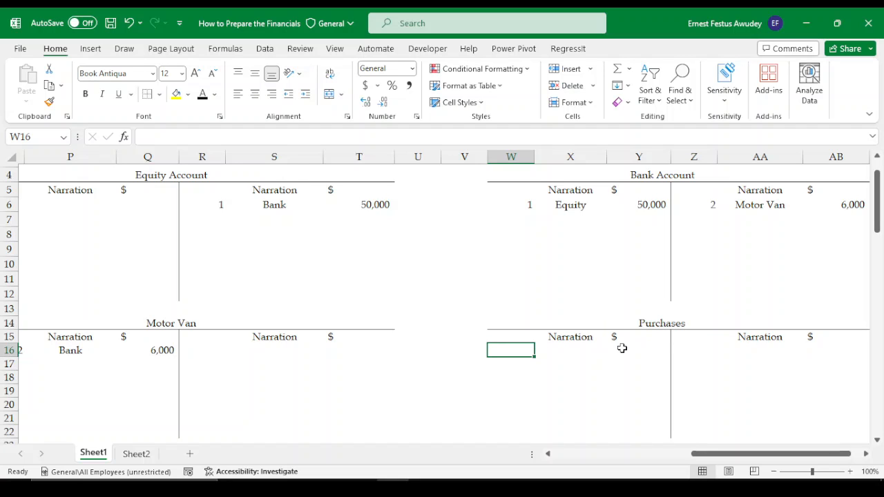
{"action": "type", "text": "3"}
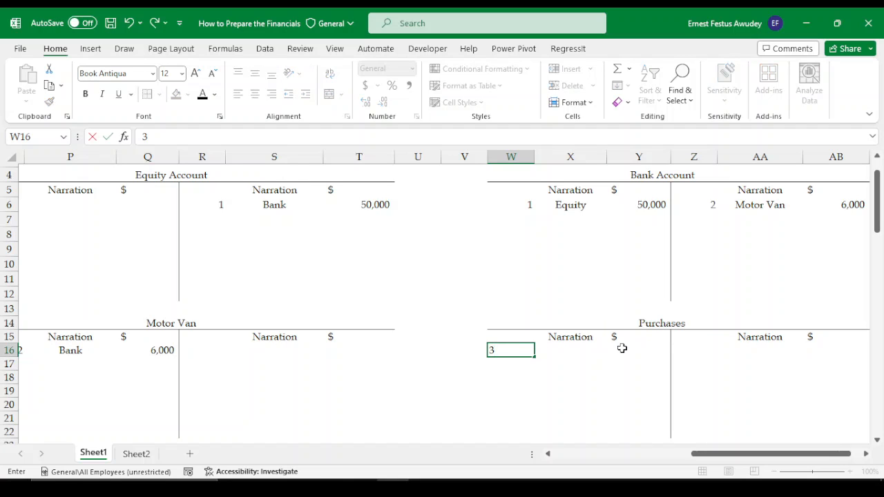
{"action": "key", "text": "Tab"}
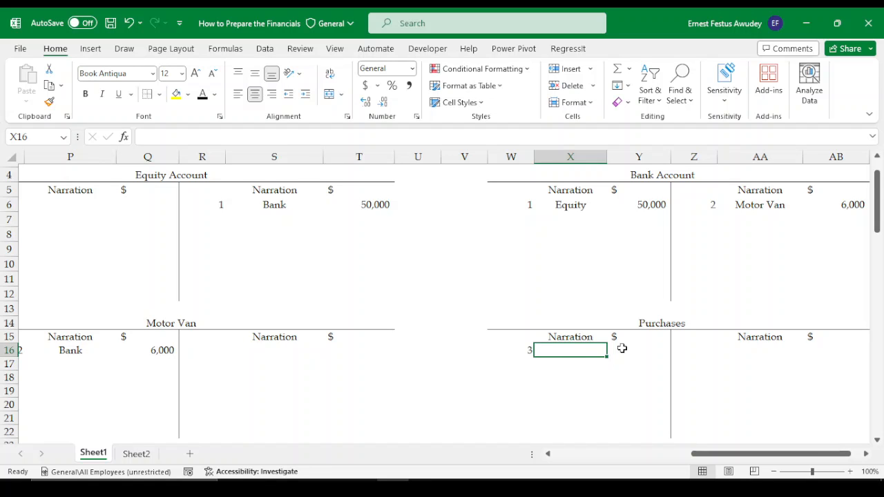
{"action": "type", "text": "Bank"}
{"action": "key", "text": "Tab"}
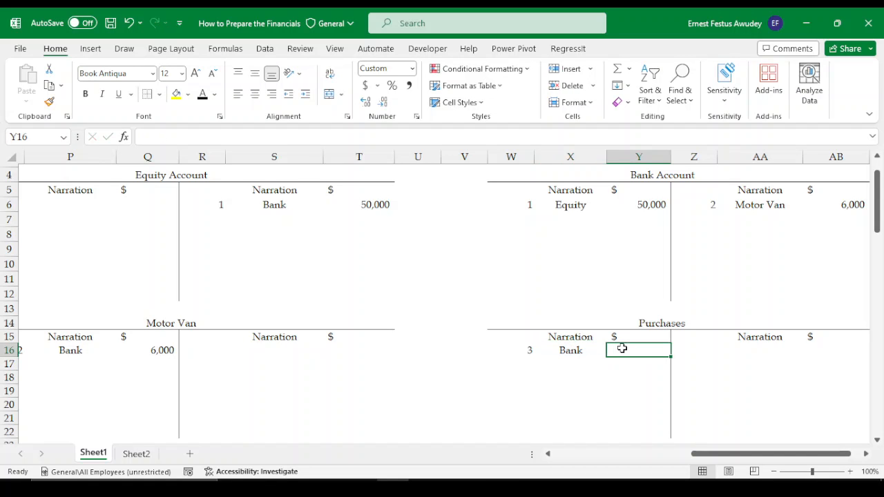
Check the inventory cost for transaction 3 in the transaction list and enter 3000 as the Purchases debit amount in Y16.
{"action": "left_click_drag", "start_coordinate": [708, 454], "coordinate": [552, 455]}
{"action": "scroll", "coordinate": [456, 386], "scroll_direction": "down", "scroll_amount": 2}
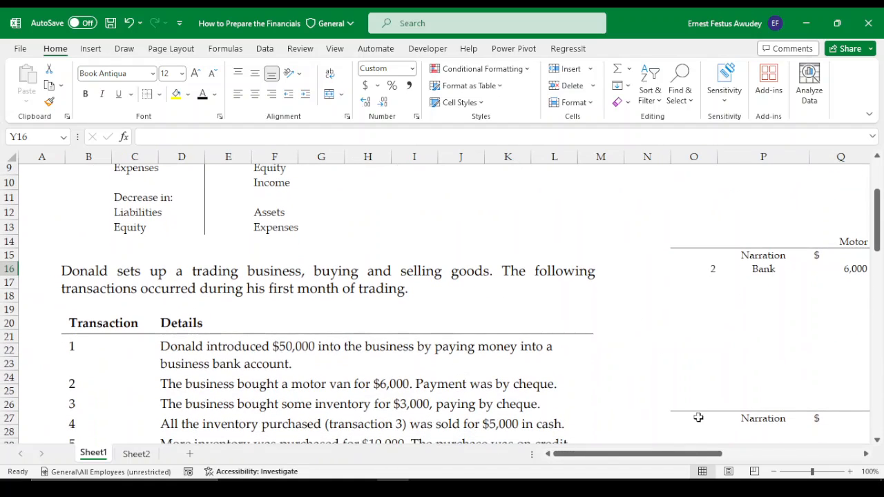
{"action": "scroll", "coordinate": [698, 418], "scroll_direction": "up", "scroll_amount": 3}
{"action": "left_click_drag", "start_coordinate": [694, 456], "coordinate": [793, 458]}
{"action": "left_click_drag", "start_coordinate": [769, 459], "coordinate": [799, 460]}
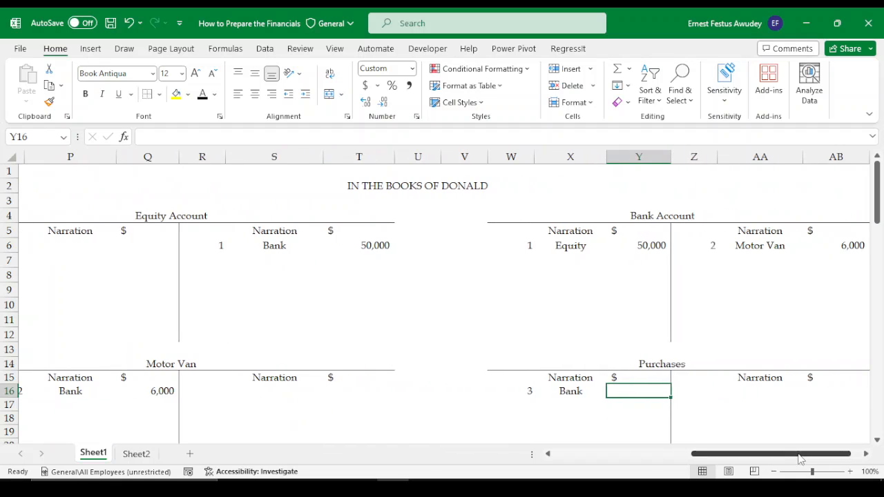
{"action": "type", "text": "3,000"}
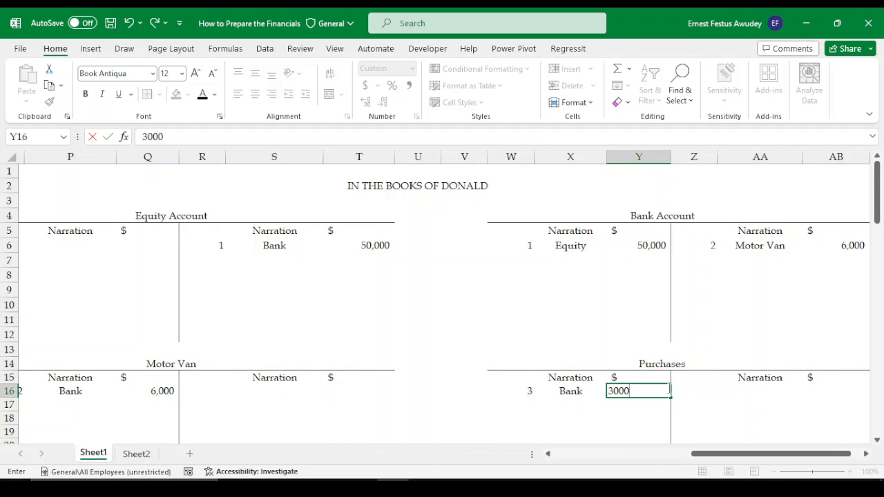
{"action": "key", "text": "Return"}
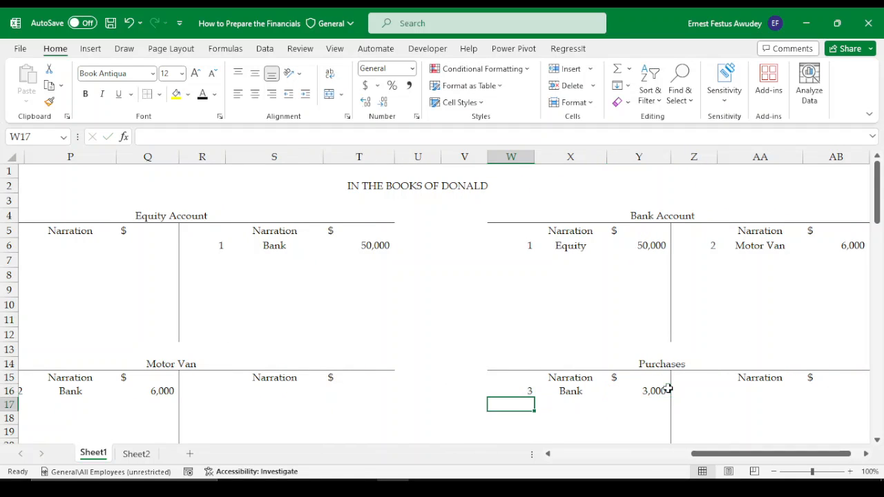
Record transaction 3 on the credit side of the Bank Account in row 7, with narration Purchases and an amount formula linked to Y16.
{"action": "left_click", "coordinate": [702, 258]}
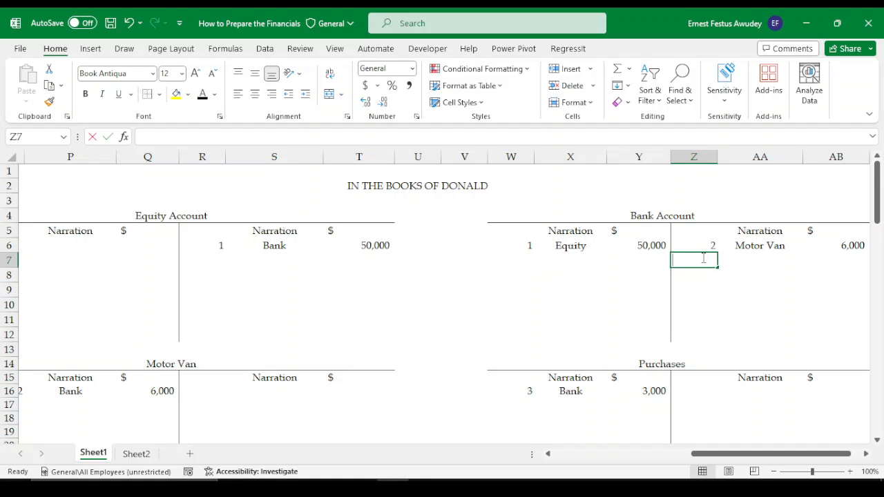
{"action": "type", "text": "3"}
{"action": "key", "text": "Tab"}
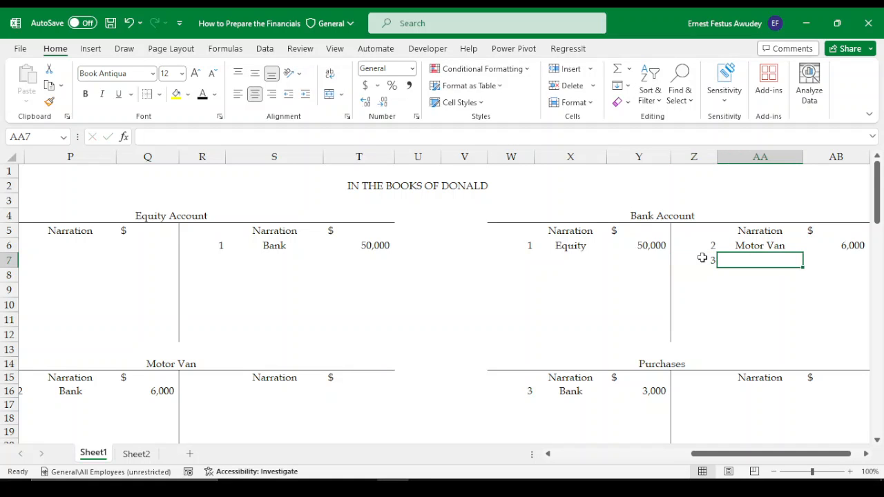
{"action": "type", "text": "Purchases"}
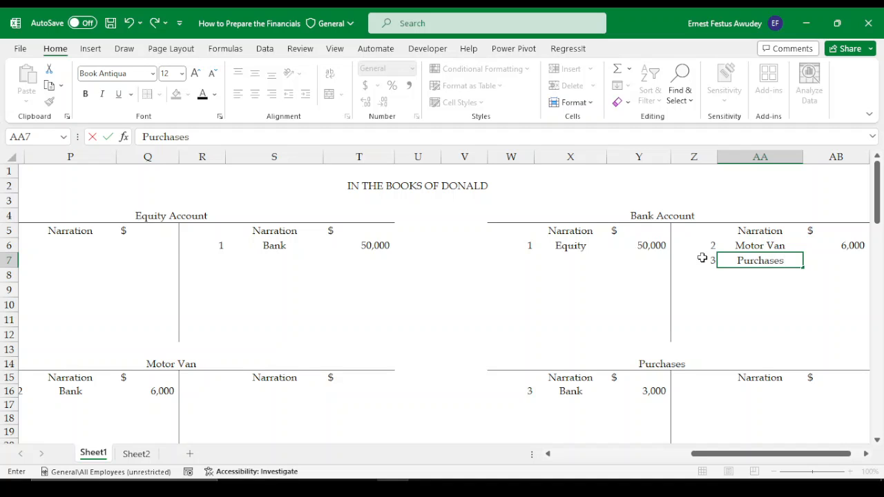
{"action": "key", "text": "Tab"}
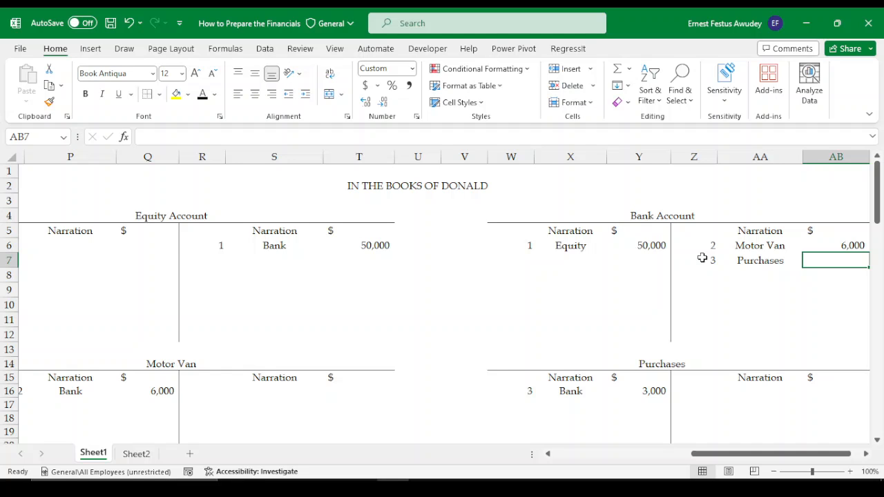
{"action": "type", "text": "="}
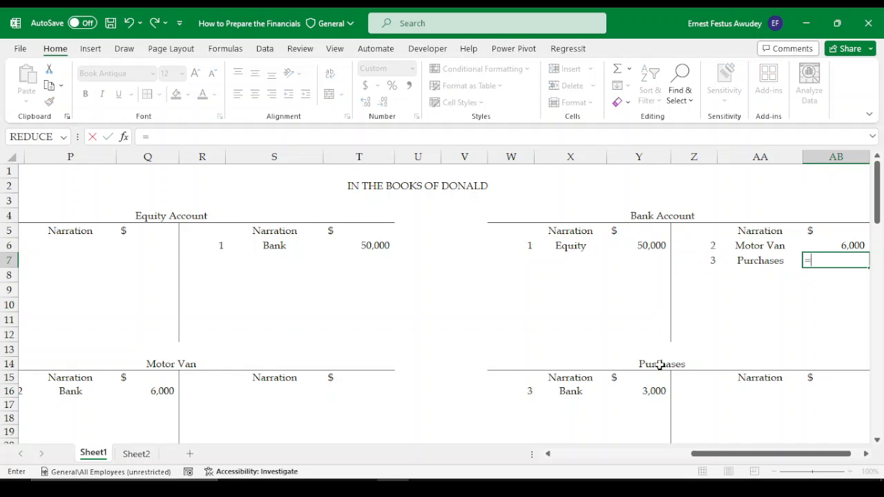
{"action": "left_click", "coordinate": [642, 390]}
{"action": "key", "text": "Return"}
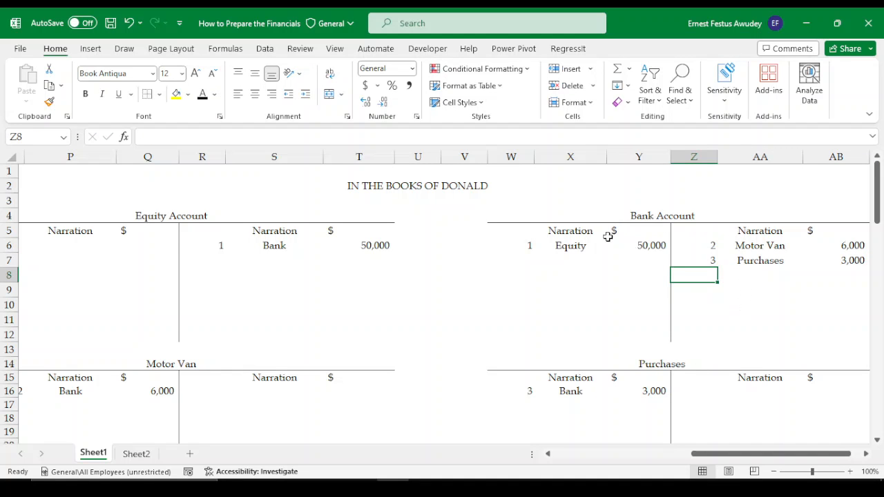
Bold the Narration and $ headings on both sides of the Bank Account in row 5.
{"action": "left_click_drag", "start_coordinate": [526, 233], "coordinate": [623, 231]}
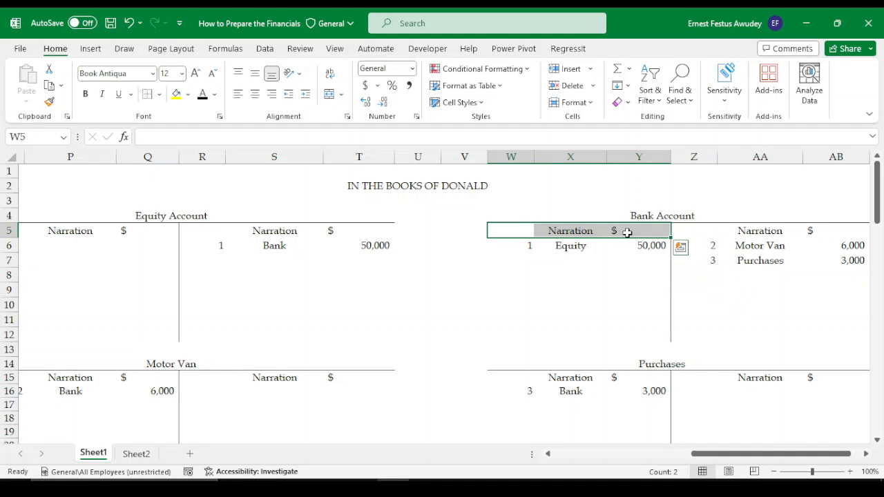
{"action": "key", "text": "ctrl+b"}
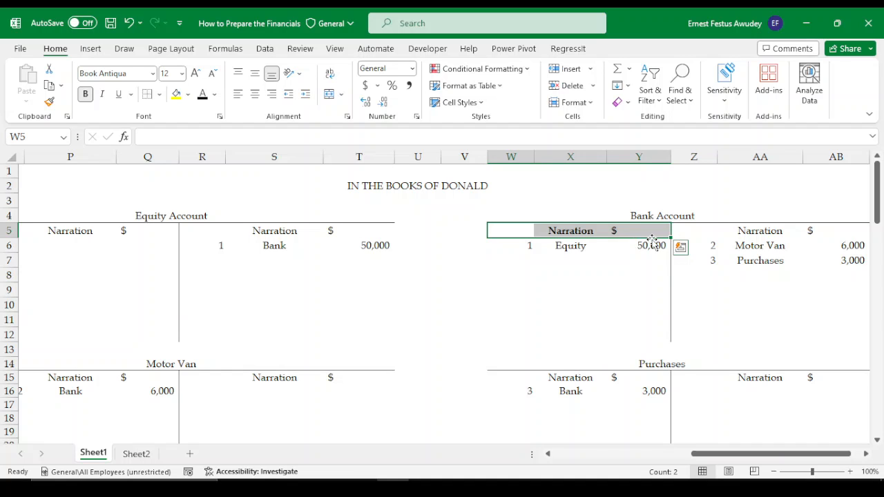
{"action": "left_click_drag", "start_coordinate": [703, 234], "coordinate": [820, 229]}
{"action": "key", "text": "ctrl+b"}
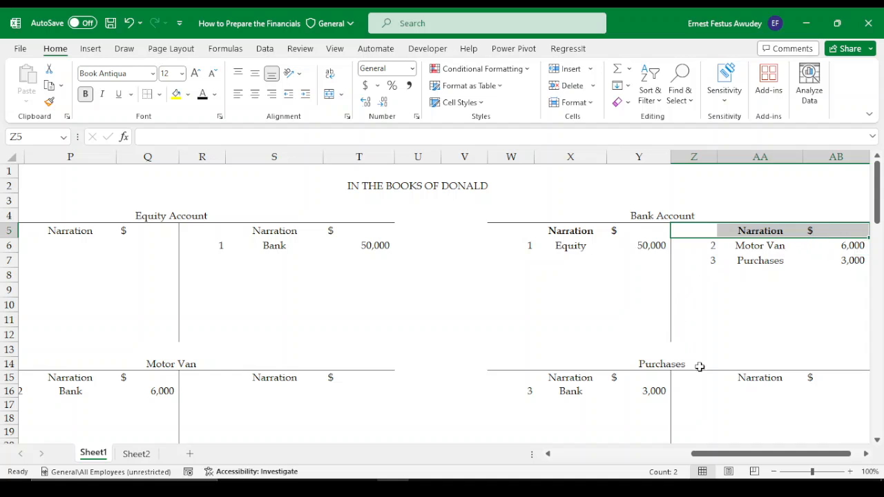
Bold the Narration and $ headings on both sides of the Purchases account in row 15.
{"action": "left_click_drag", "start_coordinate": [705, 377], "coordinate": [816, 377]}
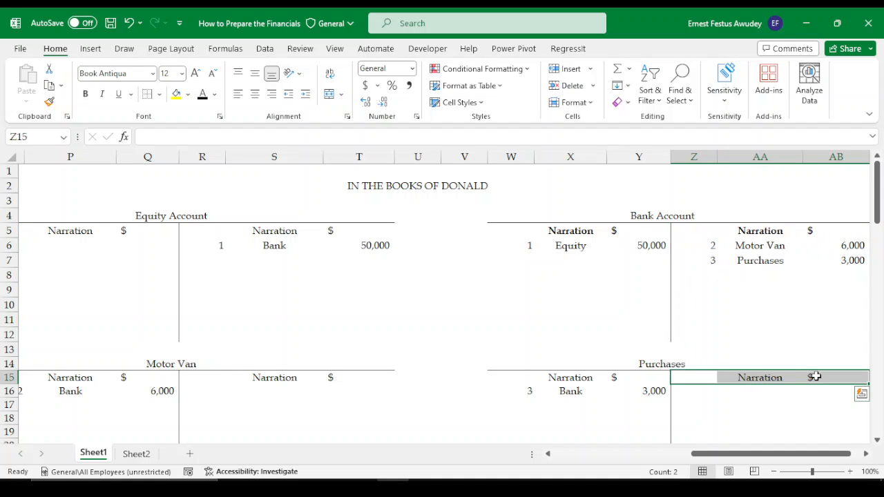
{"action": "key", "text": "ctrl+b"}
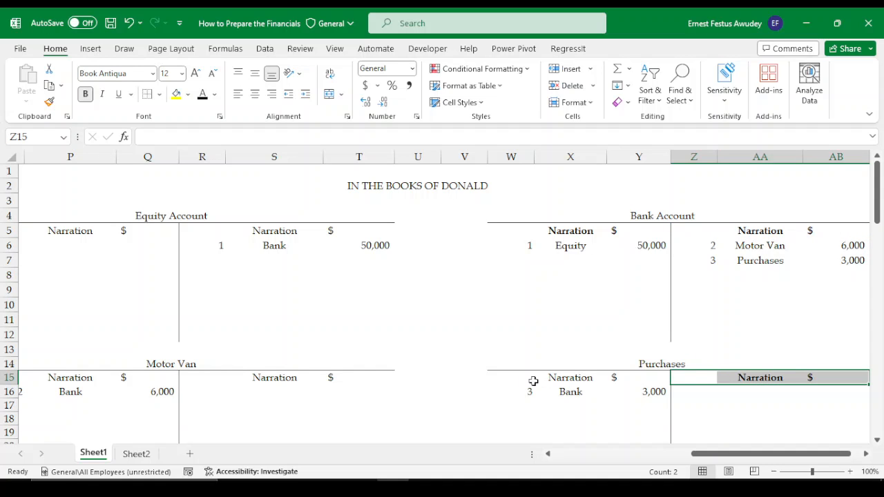
{"action": "left_click_drag", "start_coordinate": [511, 379], "coordinate": [616, 376]}
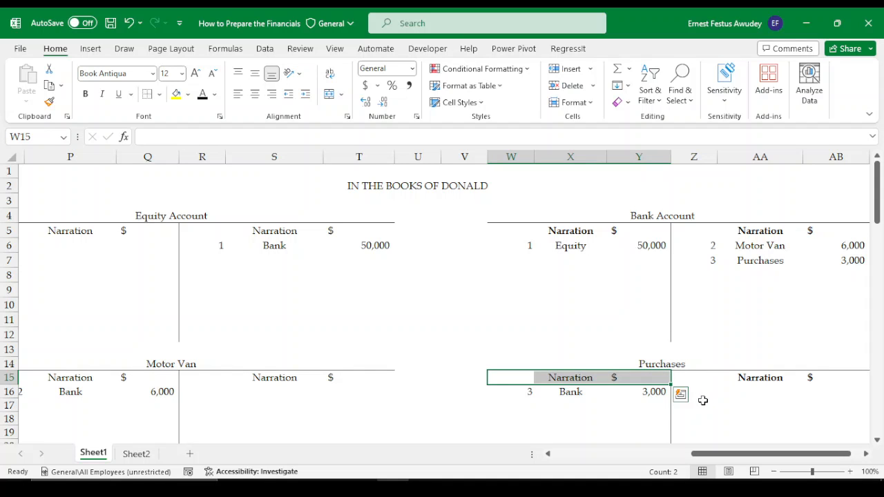
{"action": "key", "text": "ctrl+b"}
Bold the Narration and $ headings on both sides of the Motor Van account in row 15.
{"action": "left_click", "coordinate": [250, 381]}
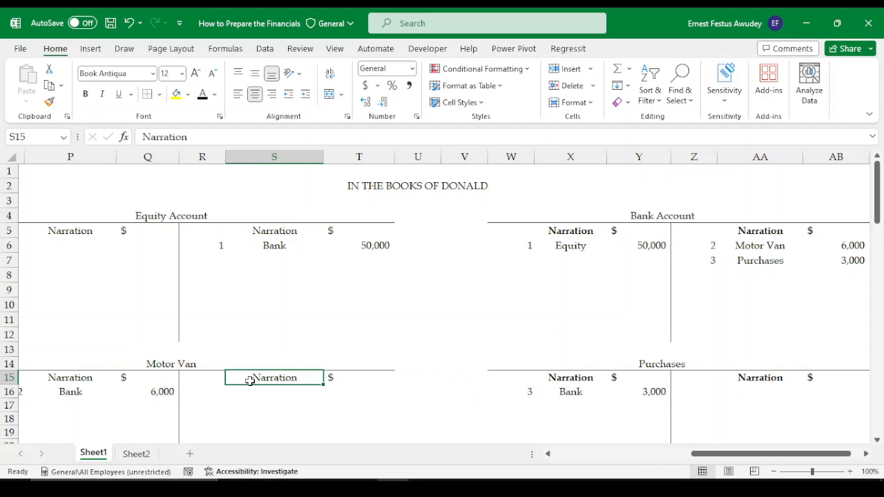
{"action": "left_click_drag", "start_coordinate": [234, 377], "coordinate": [332, 377]}
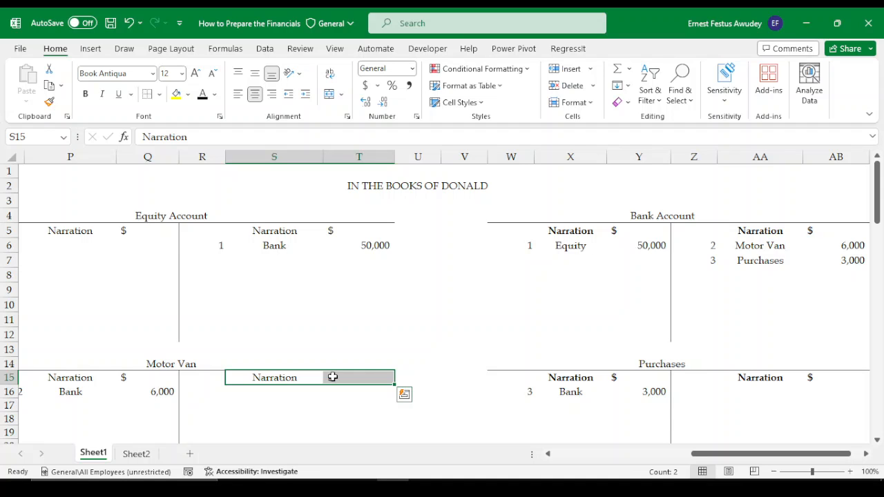
{"action": "key", "text": "ctrl+b"}
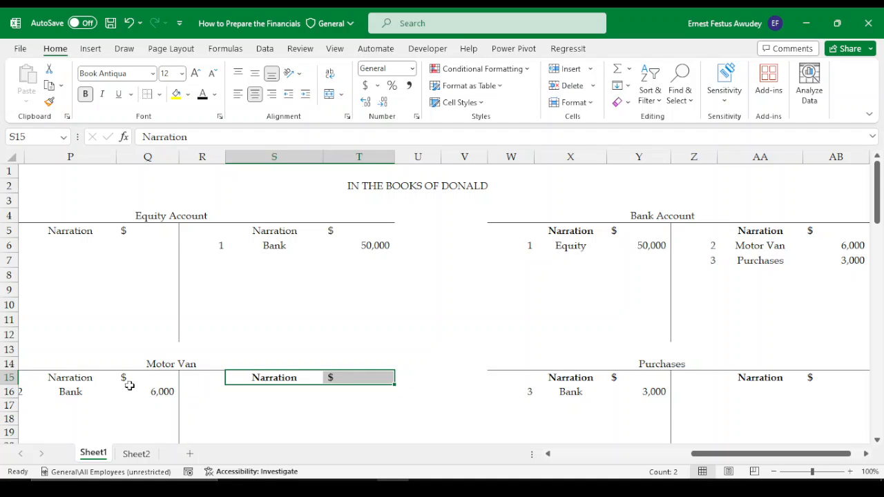
{"action": "left_click", "coordinate": [61, 382]}
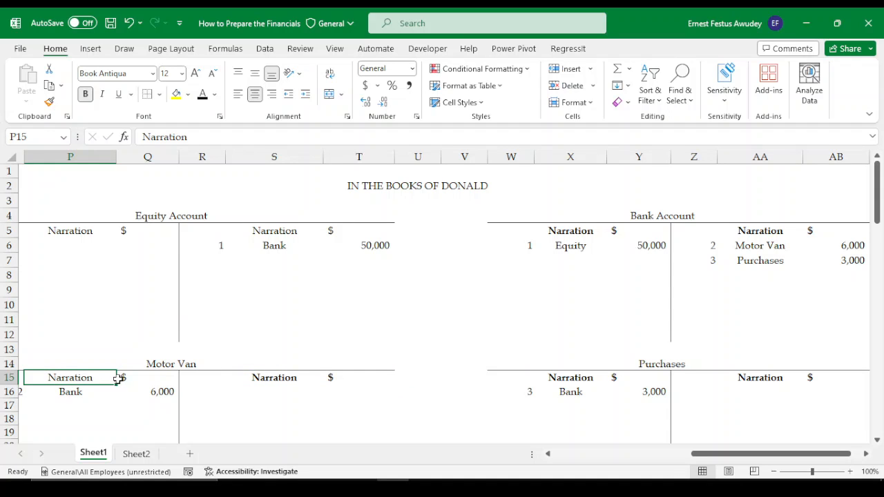
{"action": "left_click_drag", "start_coordinate": [119, 379], "coordinate": [125, 379]}
{"action": "key", "text": "F5"}
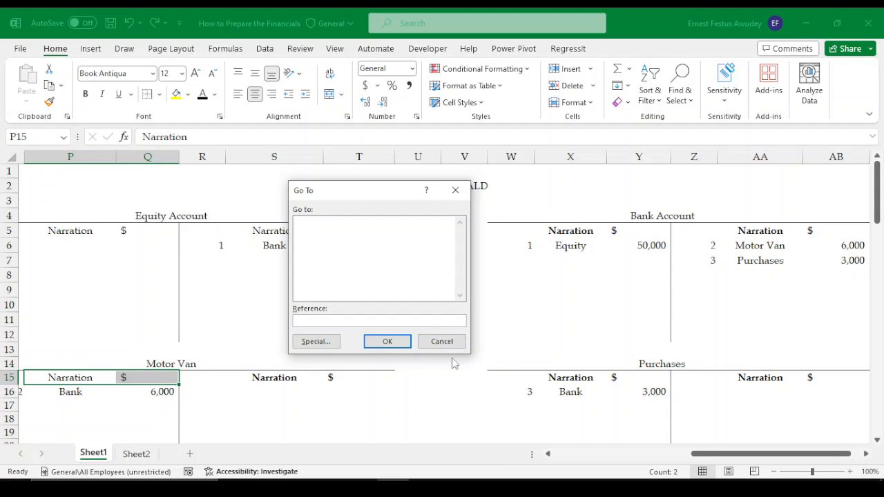
{"action": "left_click", "coordinate": [442, 341]}
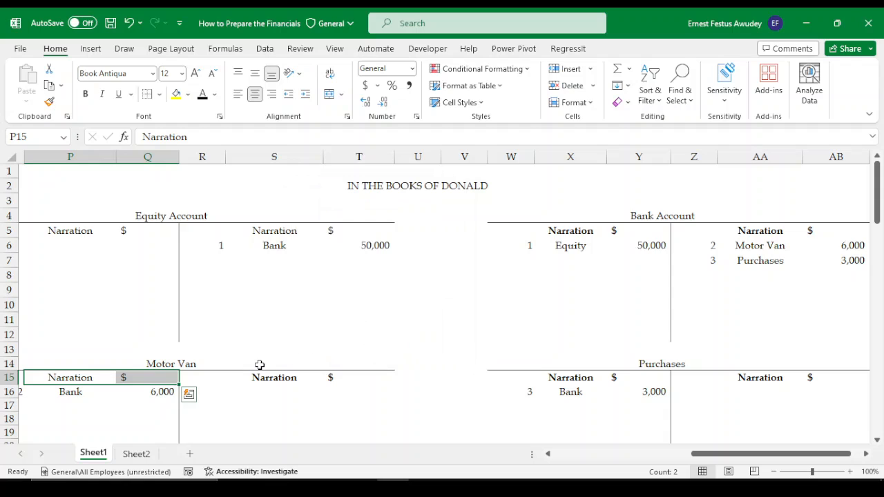
{"action": "key", "text": "ctrl+b"}
Bold the Narration and $ headings on both sides of the Equity Account in row 5.
{"action": "left_click_drag", "start_coordinate": [61, 231], "coordinate": [130, 233]}
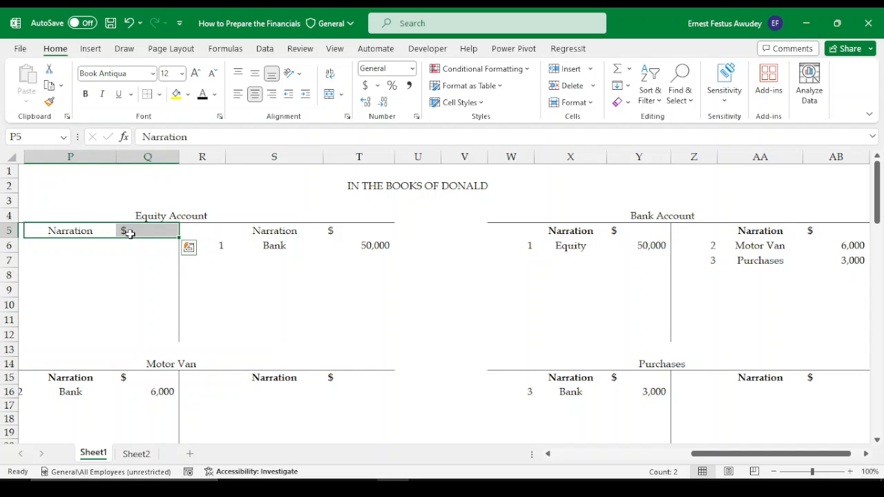
{"action": "key", "text": "ctrl+b"}
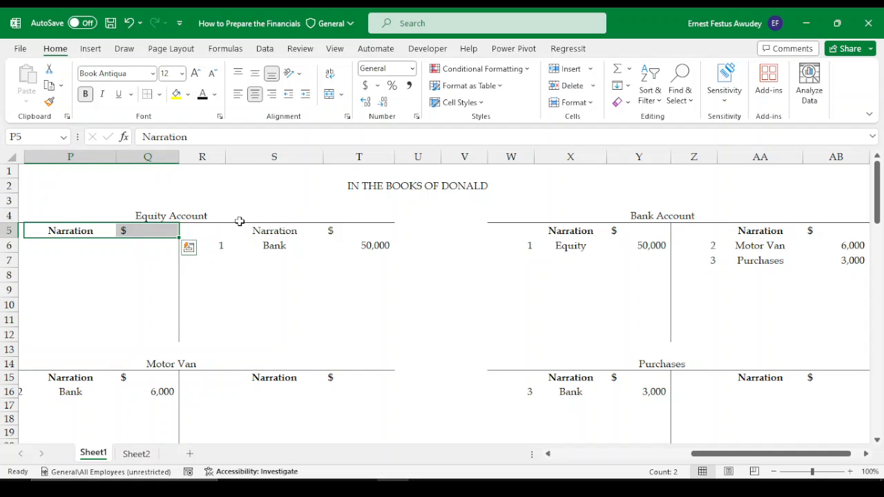
{"action": "left_click_drag", "start_coordinate": [270, 230], "coordinate": [331, 232]}
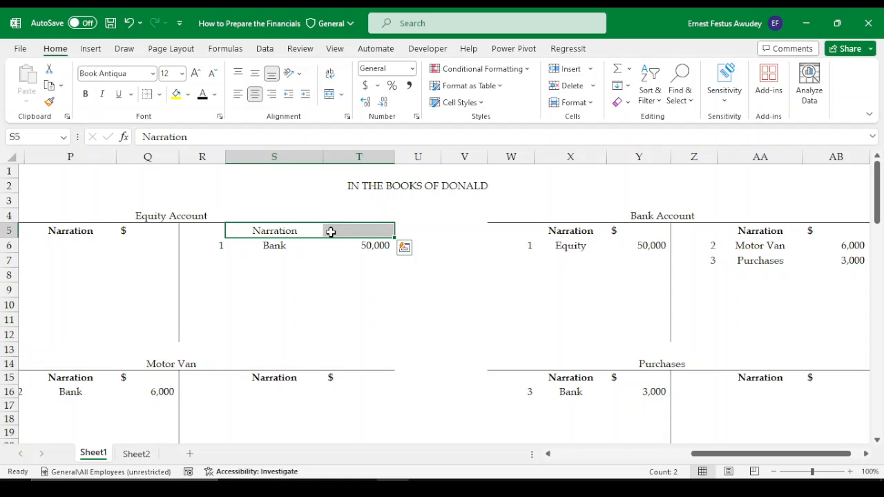
{"action": "key", "text": "ctrl+b"}
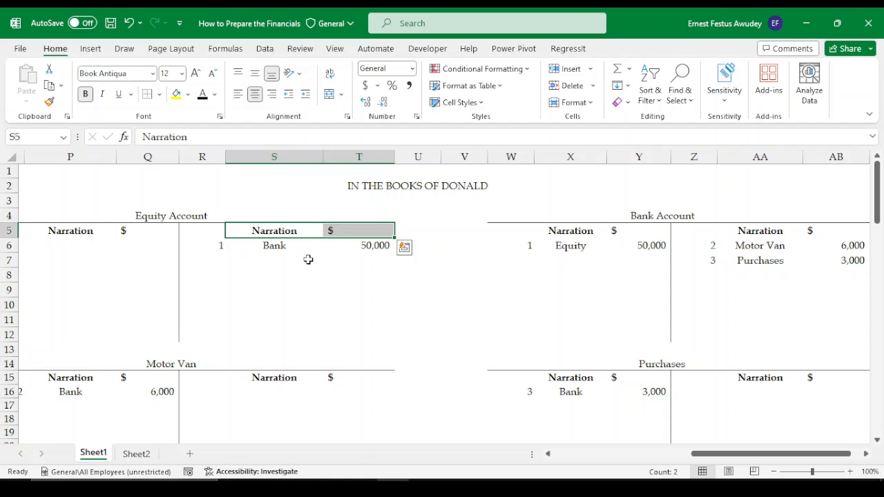
{"action": "left_click", "coordinate": [274, 288]}
Bold the titles of the Equity Account, Motor Van, Bank Account and Purchases T-accounts.
{"action": "left_click", "coordinate": [179, 216]}
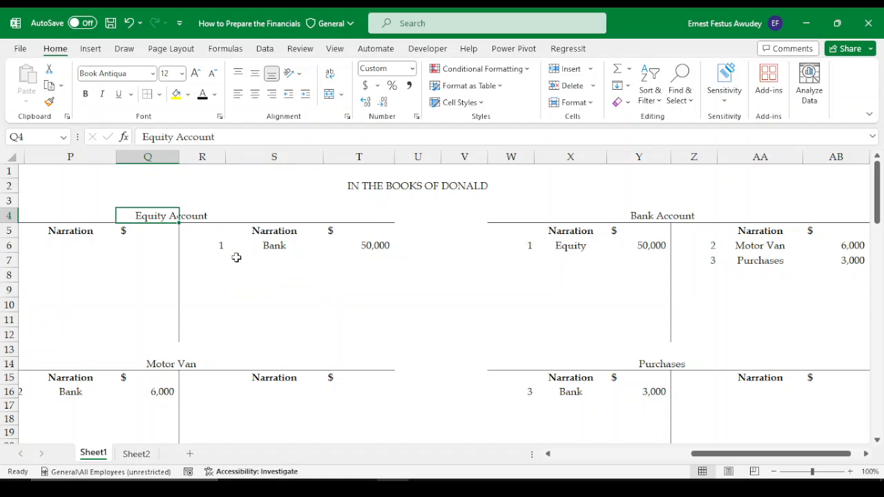
{"action": "key", "text": "ctrl+b"}
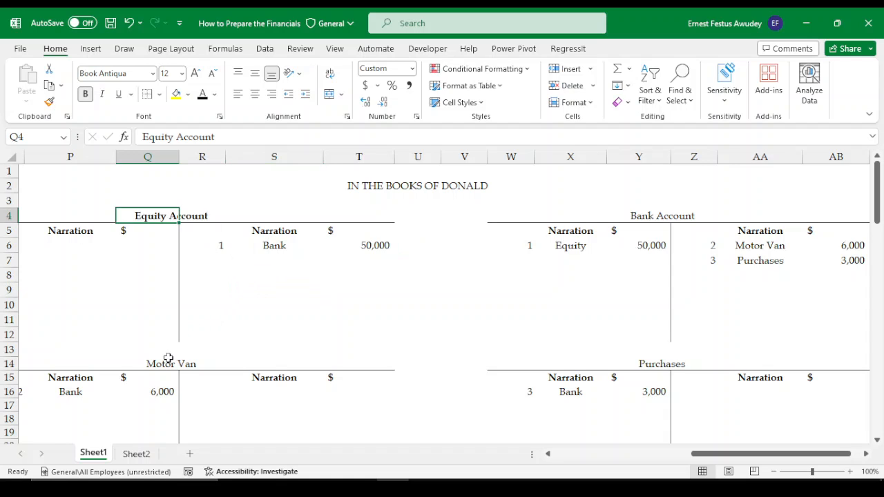
{"action": "left_click", "coordinate": [158, 363]}
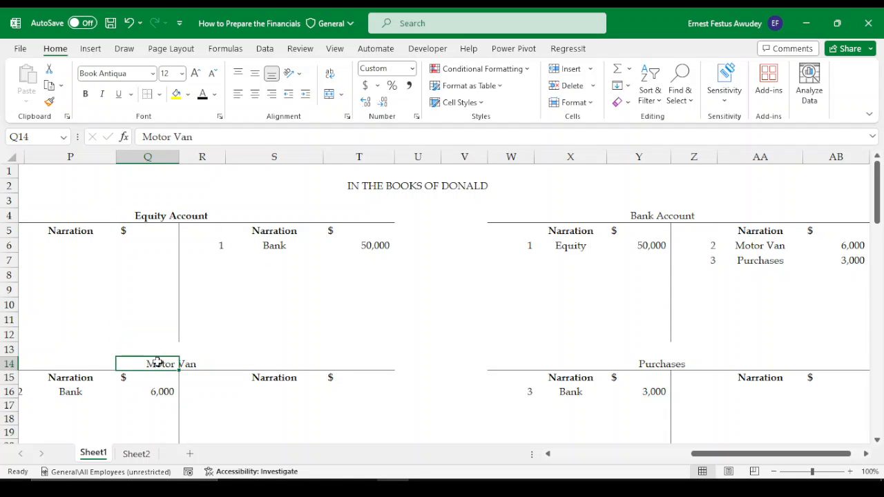
{"action": "key", "text": "ctrl+b"}
{"action": "left_click", "coordinate": [643, 215]}
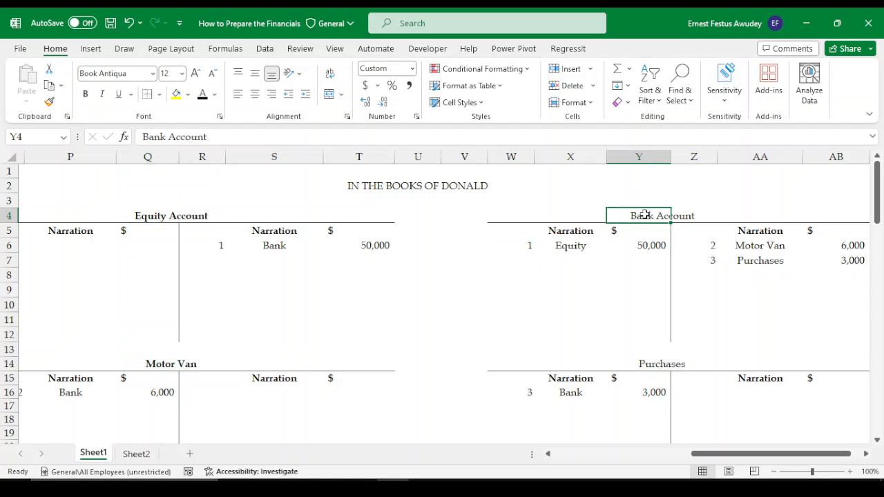
{"action": "key", "text": "ctrl+b"}
{"action": "left_click", "coordinate": [648, 364]}
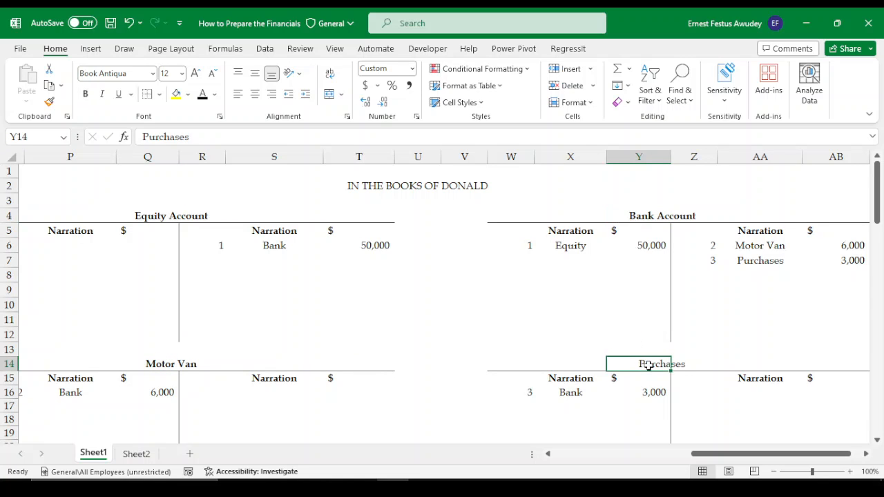
{"action": "key", "text": "ctrl+b"}
Set the font size of the entire worksheet to 13.
{"action": "scroll", "coordinate": [435, 335], "scroll_direction": "down", "scroll_amount": 1}
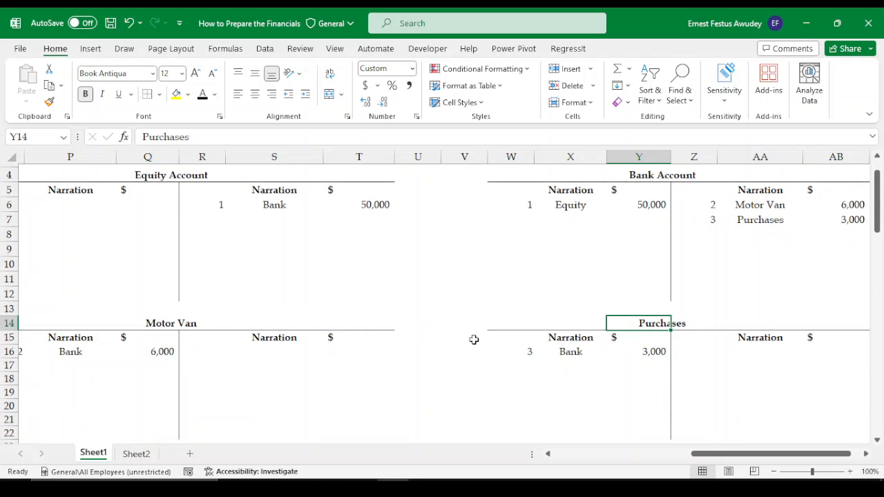
{"action": "left_click_drag", "start_coordinate": [705, 454], "coordinate": [650, 455]}
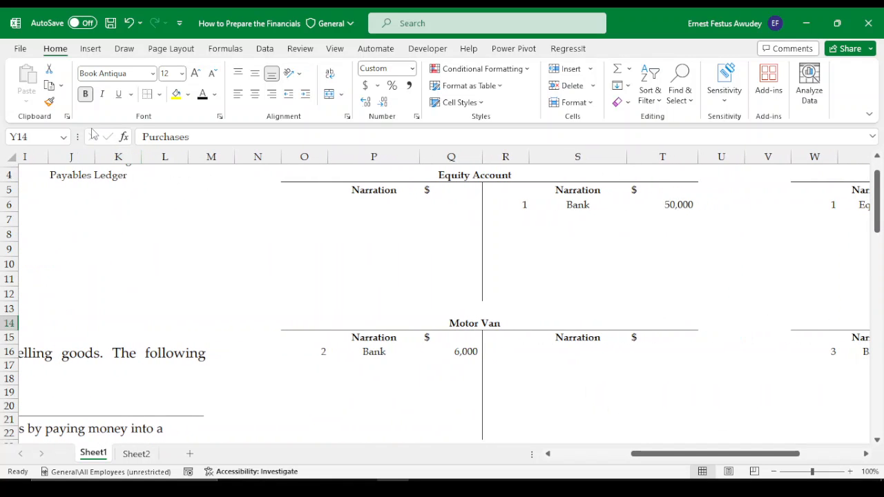
{"action": "scroll", "coordinate": [210, 288], "scroll_direction": "up", "scroll_amount": 1}
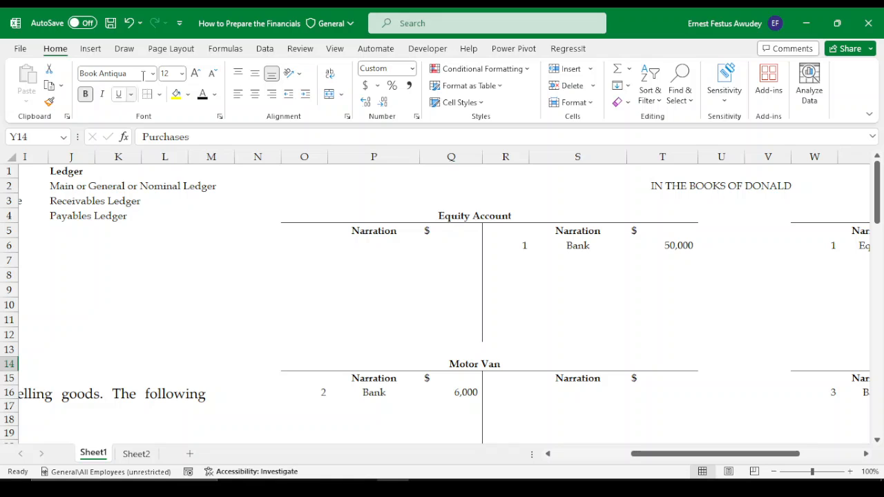
{"action": "left_click", "coordinate": [9, 157]}
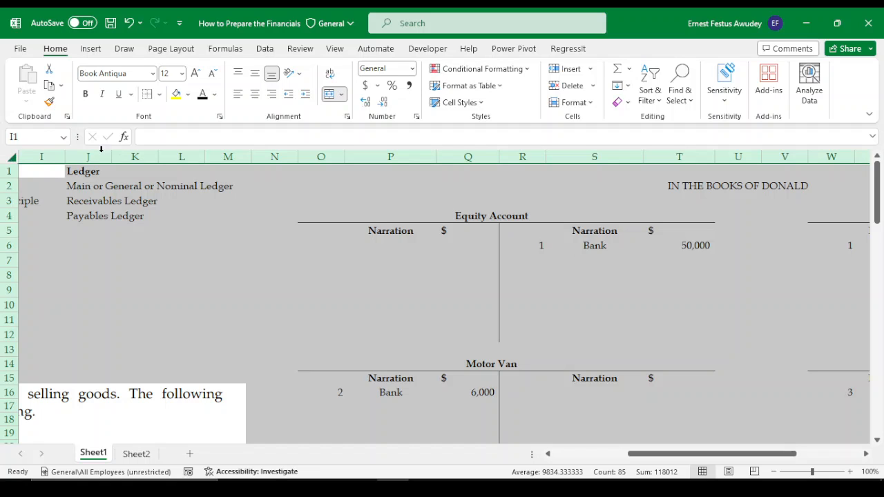
{"action": "left_click", "coordinate": [170, 75]}
{"action": "type", "text": "13"}
{"action": "key", "text": "Return"}
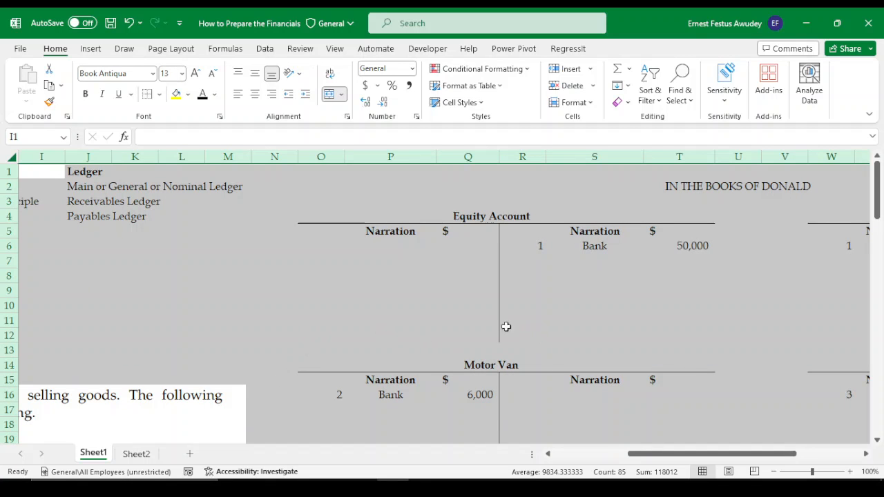
{"action": "left_click", "coordinate": [323, 286]}
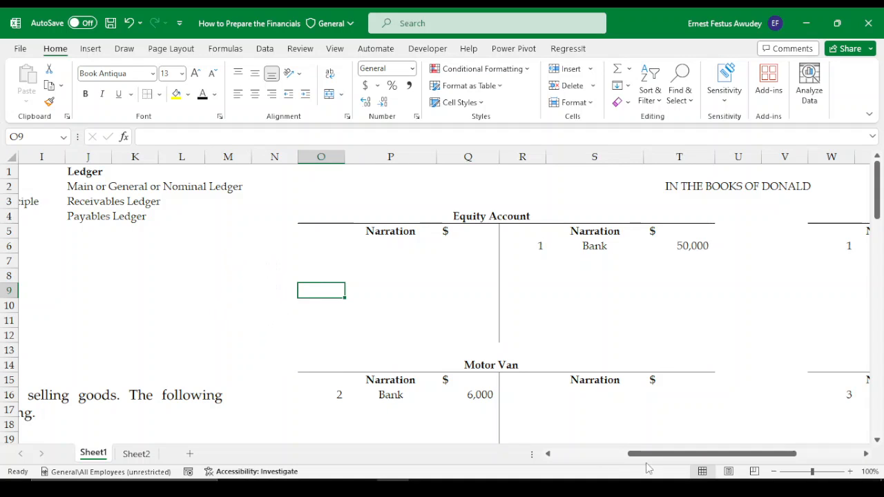
Turn the worksheet gridlines on and off again.
{"action": "left_click_drag", "start_coordinate": [656, 454], "coordinate": [581, 454]}
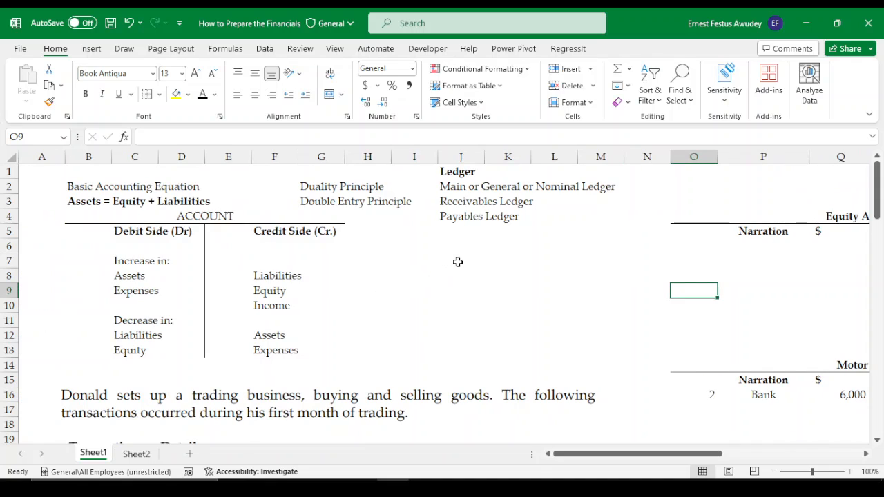
{"action": "left_click", "coordinate": [335, 49]}
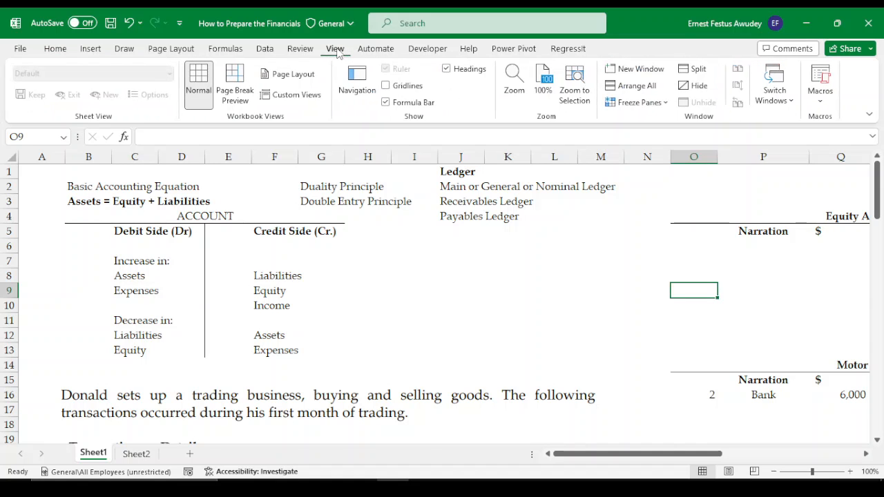
{"action": "left_click", "coordinate": [386, 86]}
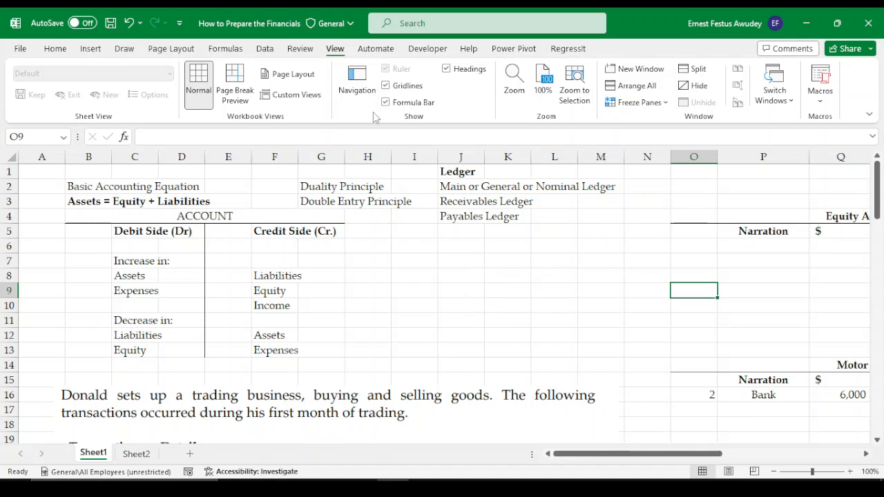
{"action": "left_click", "coordinate": [386, 85]}
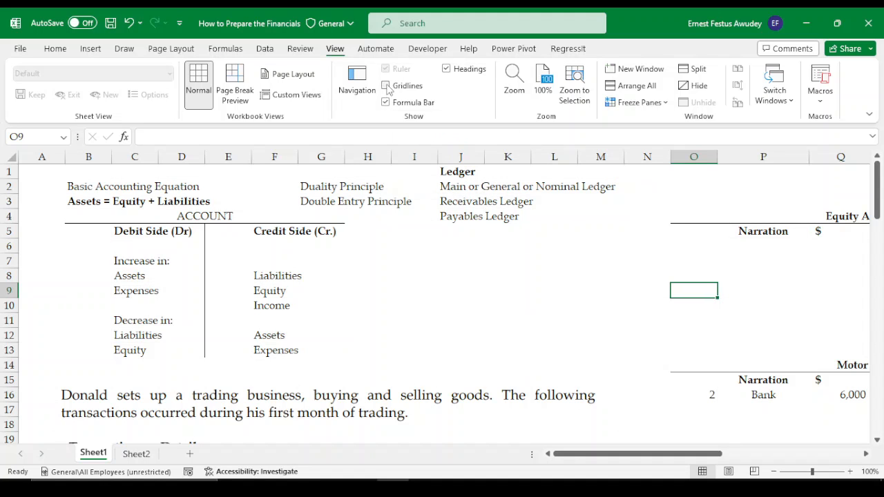
{"action": "left_click", "coordinate": [545, 327]}
Review transaction 4 in the transaction list and compare it with the available T-accounts.
{"action": "scroll", "coordinate": [618, 318], "scroll_direction": "down", "scroll_amount": 4}
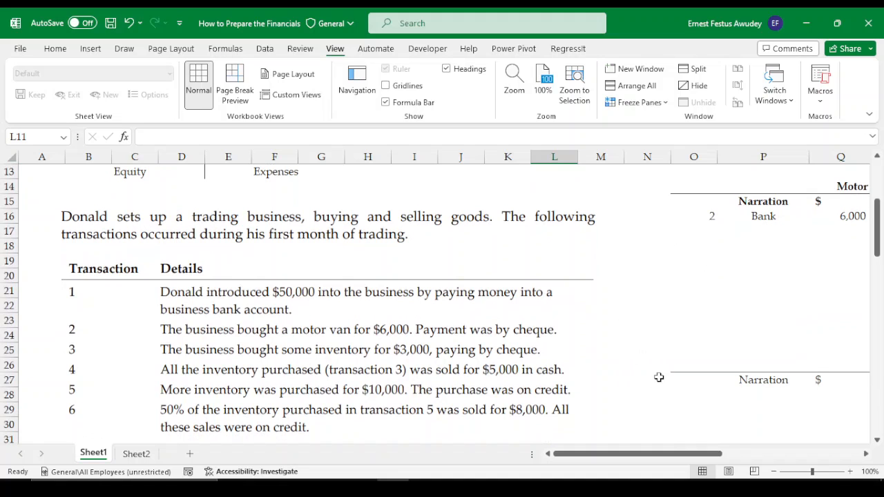
{"action": "left_click_drag", "start_coordinate": [667, 454], "coordinate": [584, 455]}
{"action": "left_click_drag", "start_coordinate": [596, 460], "coordinate": [624, 461]}
{"action": "left_click_drag", "start_coordinate": [591, 461], "coordinate": [585, 460]}
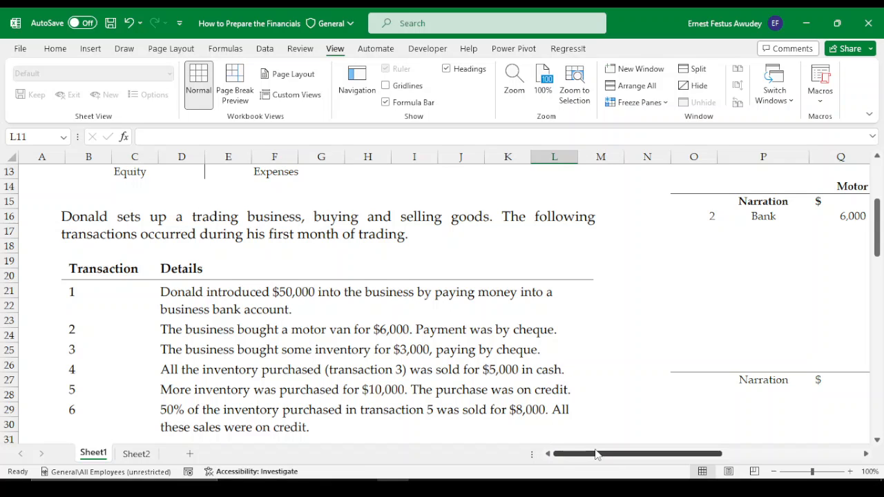
{"action": "left_click_drag", "start_coordinate": [597, 453], "coordinate": [663, 454]}
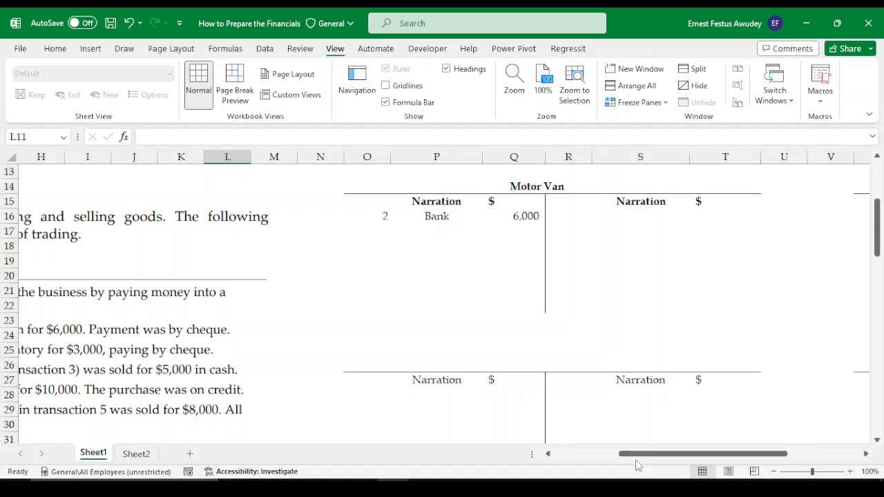
{"action": "left_click_drag", "start_coordinate": [636, 455], "coordinate": [564, 457]}
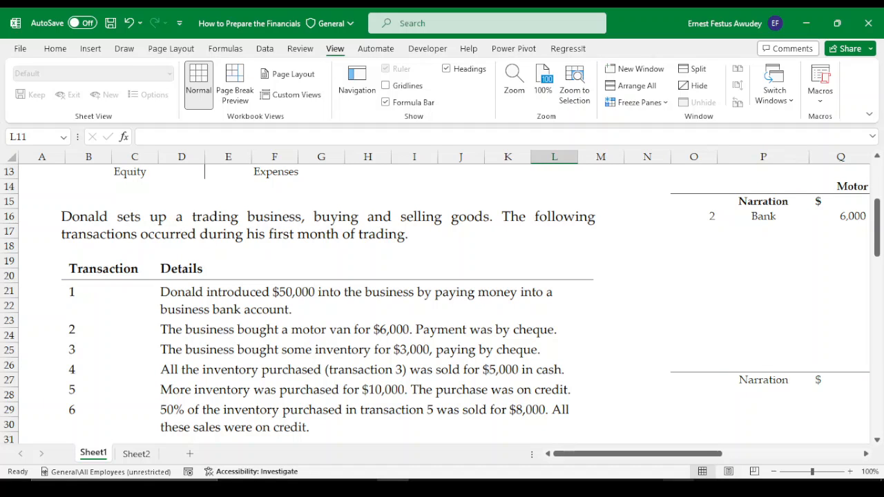
Title the blank T-account below Motor Van as Cash Account in Q26.
{"action": "left_click_drag", "start_coordinate": [679, 457], "coordinate": [747, 457]}
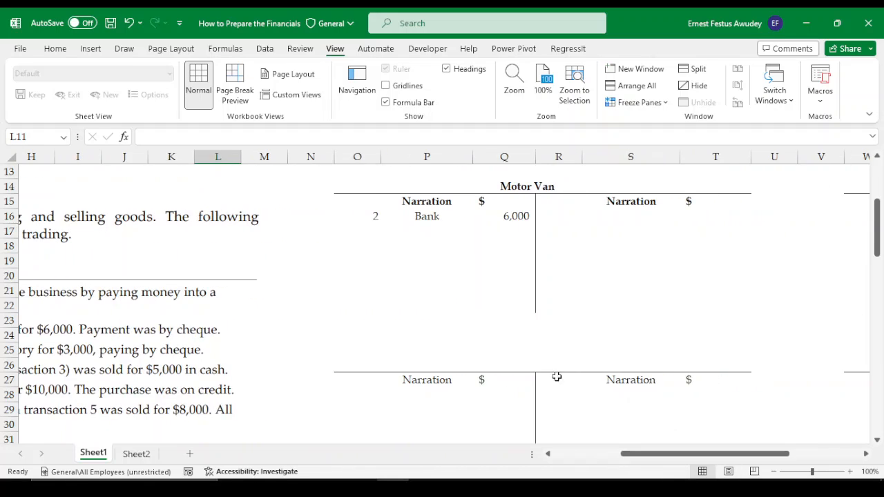
{"action": "left_click", "coordinate": [526, 365]}
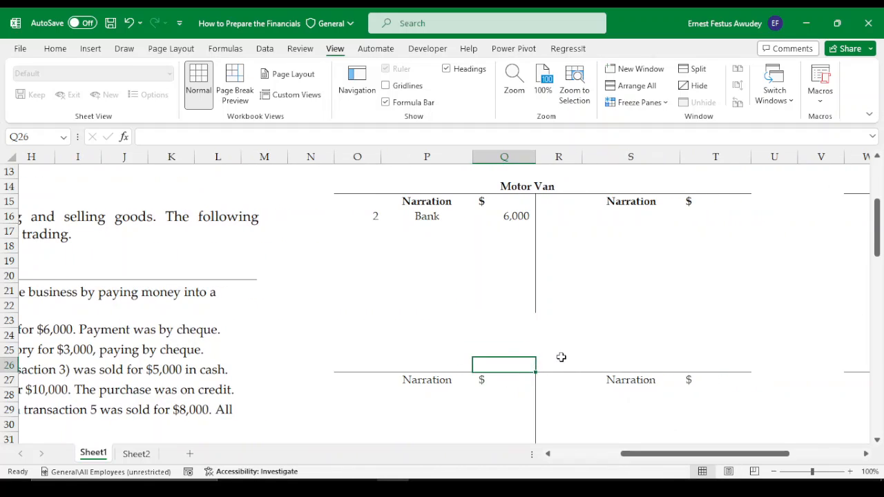
{"action": "type", "text": "Cash A"}
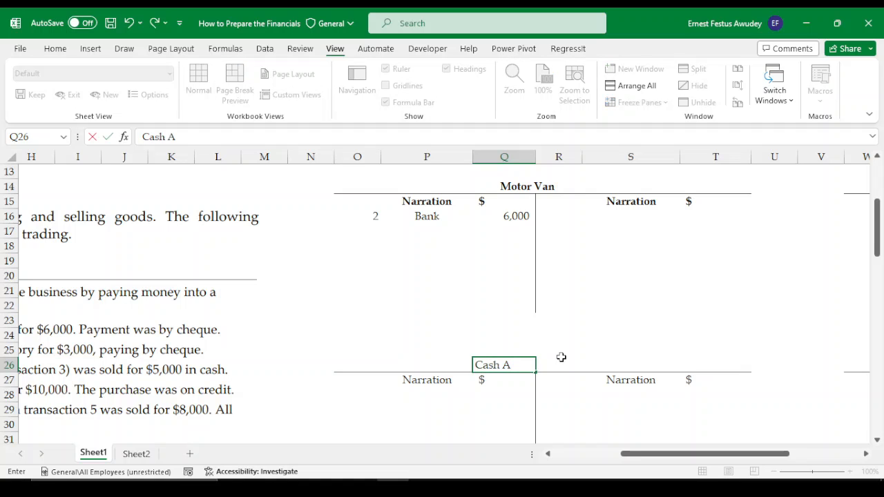
{"action": "type", "text": "ccount"}
{"action": "key", "text": "Return"}
Centre the Cash Account title across Q26:R26 using Center Across Selection, without merging the cells.
{"action": "left_click_drag", "start_coordinate": [481, 365], "coordinate": [558, 360]}
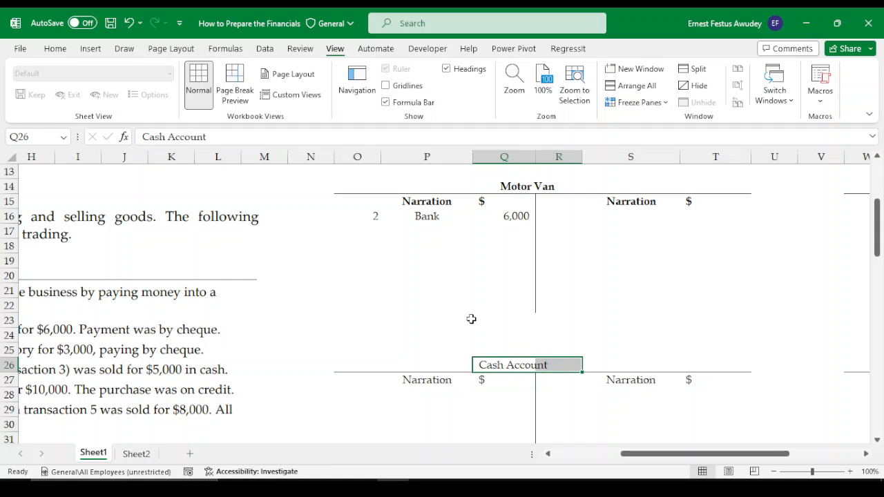
{"action": "left_click", "coordinate": [66, 52]}
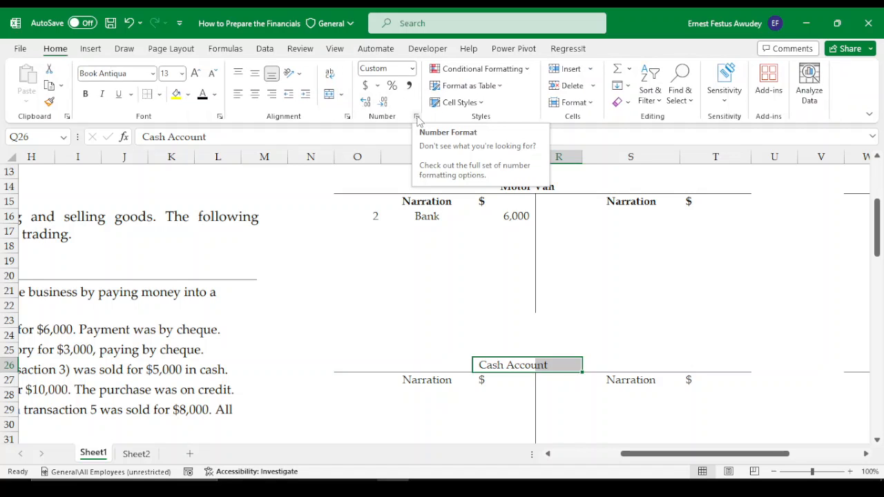
{"action": "left_click", "coordinate": [348, 117]}
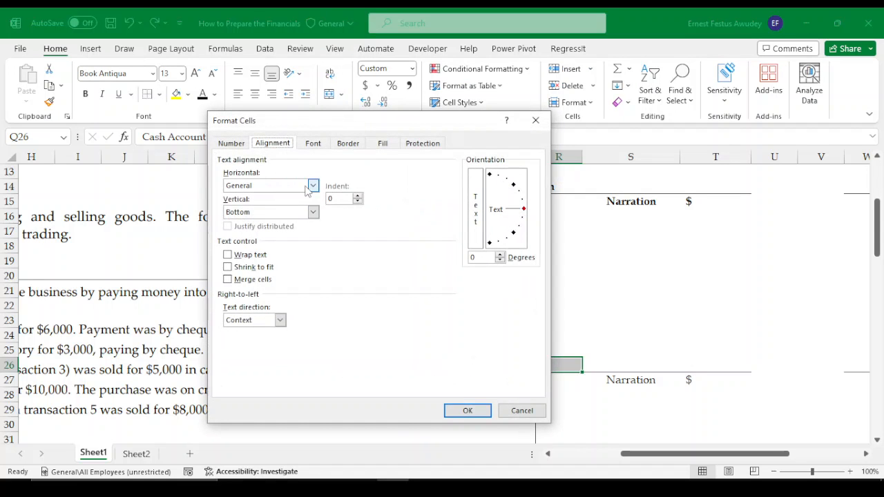
{"action": "left_click", "coordinate": [313, 212]}
{"action": "left_click", "coordinate": [312, 212]}
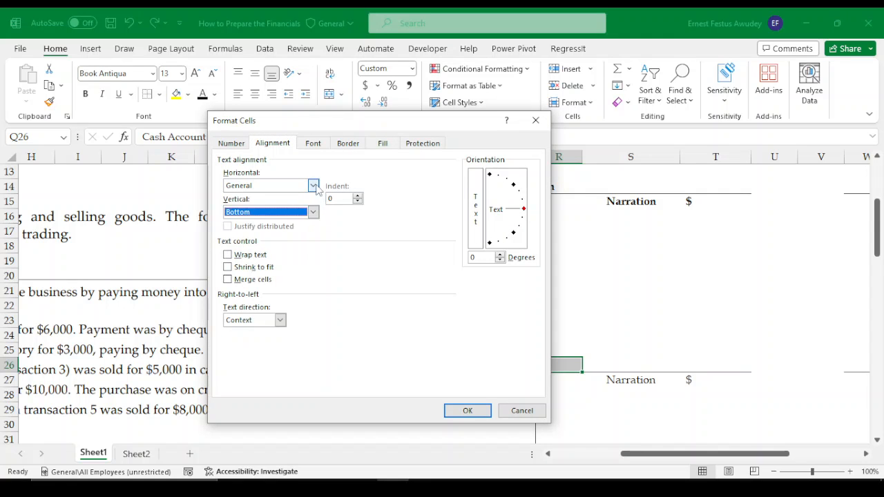
{"action": "left_click", "coordinate": [316, 187]}
{"action": "left_click", "coordinate": [270, 247]}
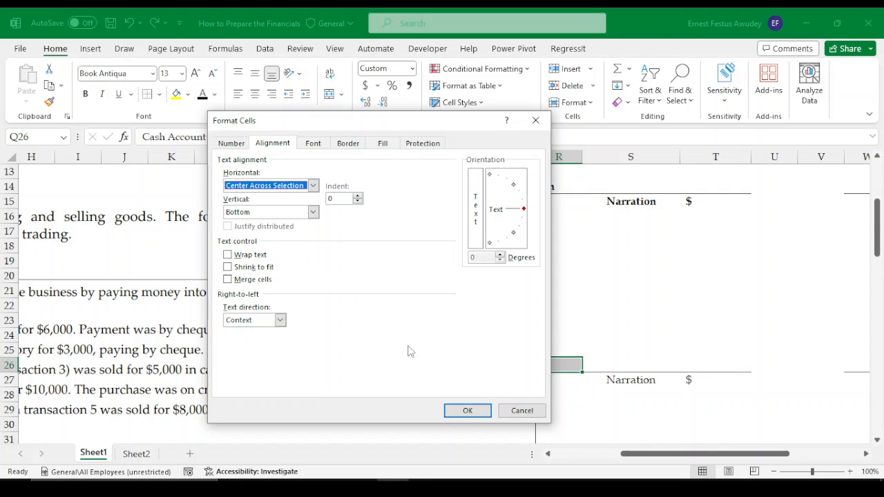
{"action": "left_click", "coordinate": [466, 411]}
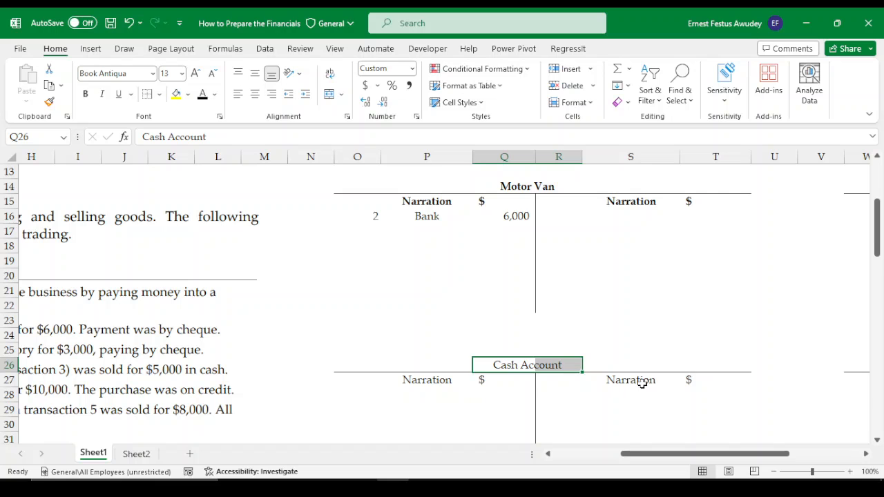
Title the blank T-account below Purchases as Sales Account in Y26.
{"action": "left_click", "coordinate": [754, 367]}
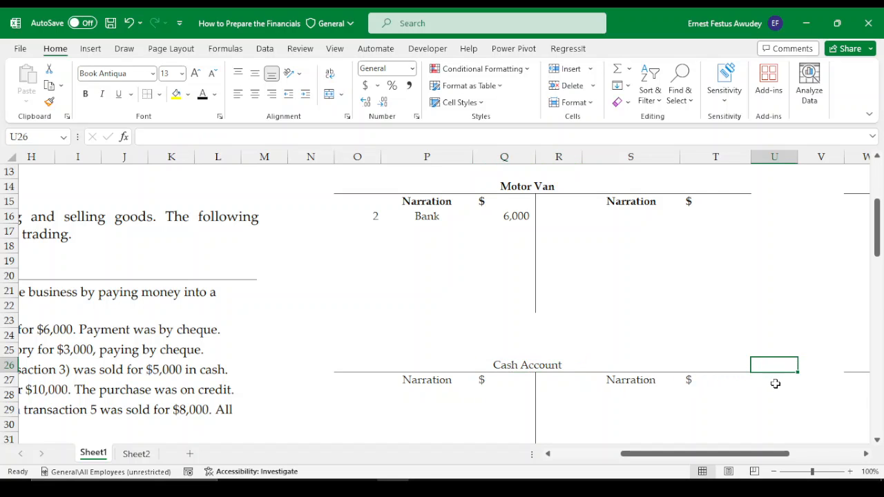
{"action": "key", "text": "Right"}
{"action": "key", "text": "Right"}
{"action": "key", "text": "Right"}
{"action": "key", "text": "Right"}
{"action": "key", "text": "Right"}
{"action": "key", "text": "Right"}
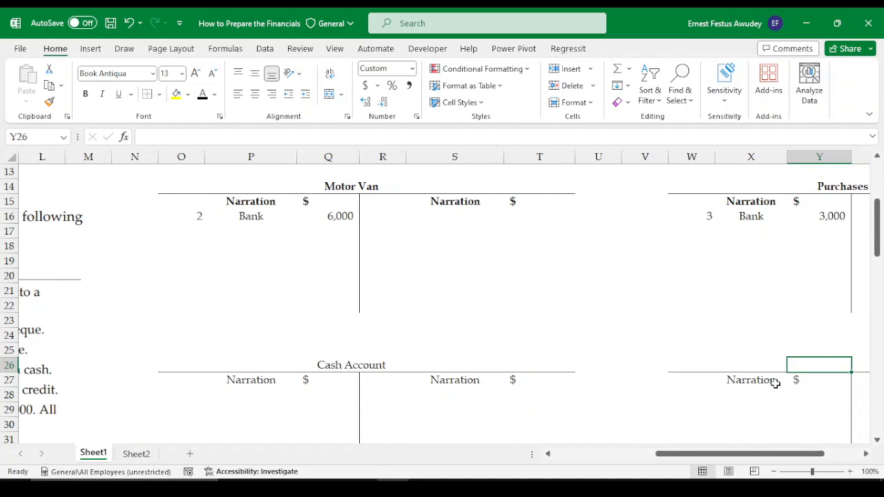
{"action": "key", "text": "Left"}
{"action": "key", "text": "Left"}
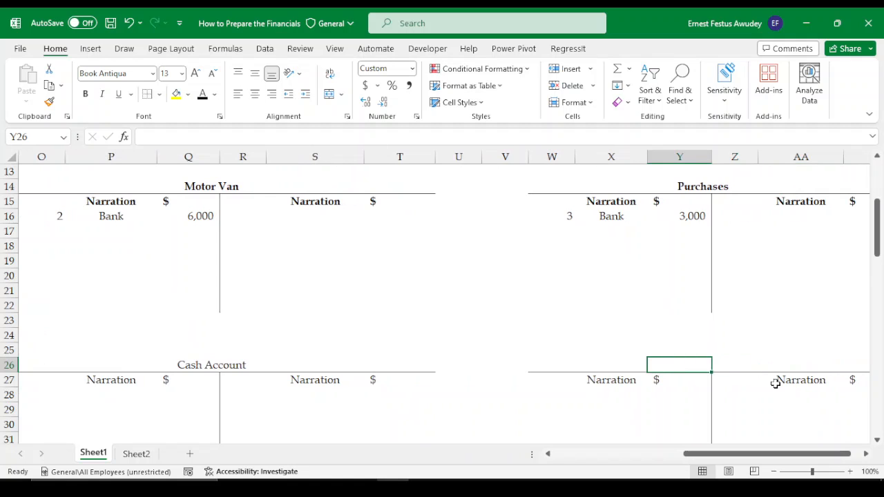
{"action": "type", "text": "Sales"}
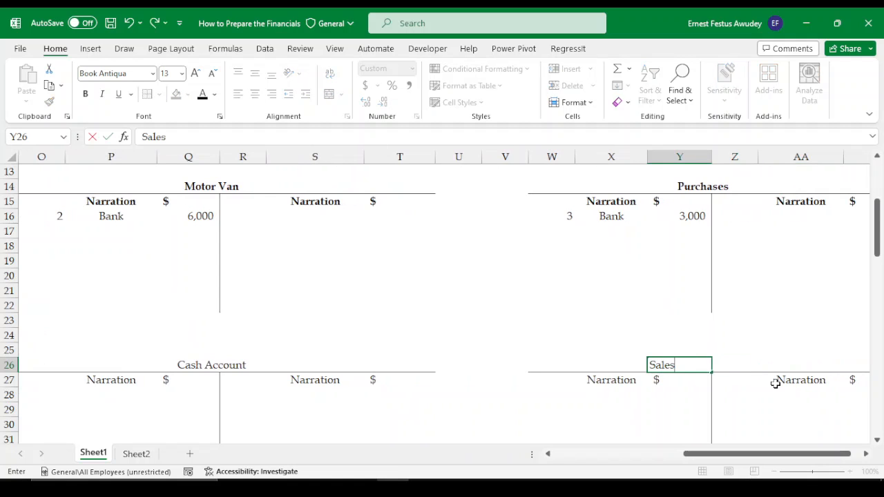
{"action": "type", "text": " Account"}
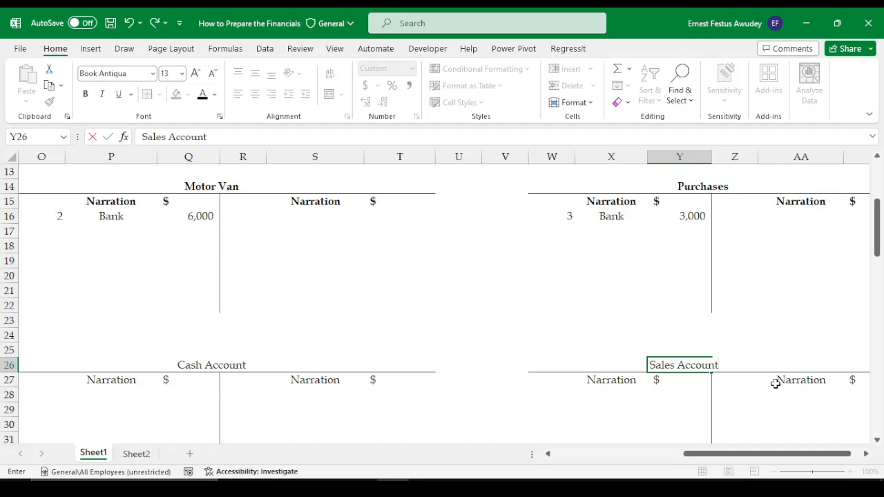
{"action": "key", "text": "Return"}
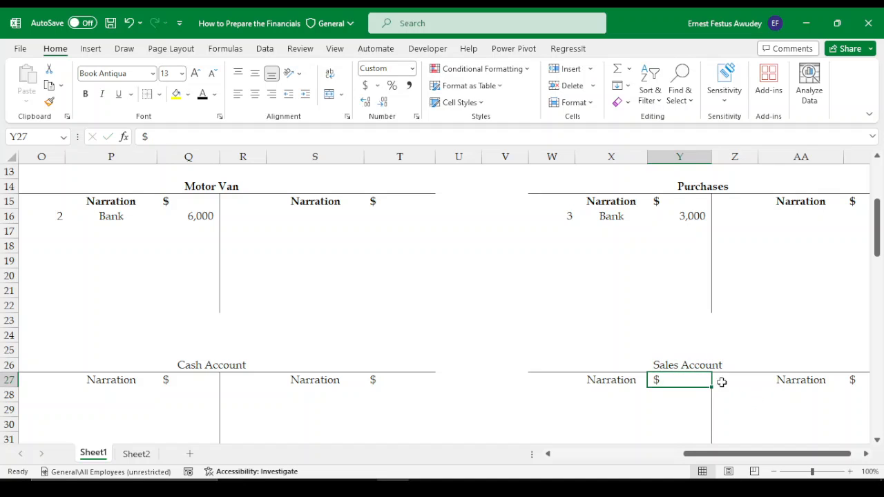
Repeat the Center Across Selection alignment on the Sales Account title across Y26:Z26.
{"action": "left_click_drag", "start_coordinate": [651, 364], "coordinate": [735, 364]}
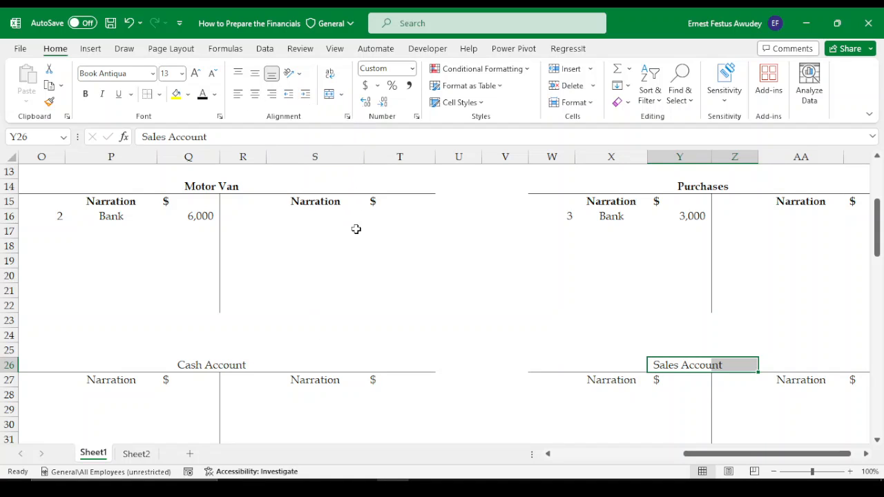
{"action": "key", "text": "F4"}
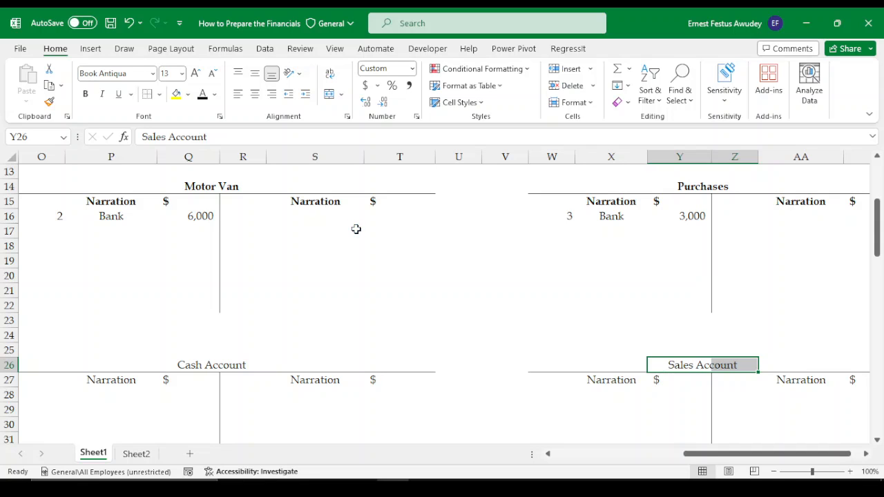
{"action": "left_click", "coordinate": [725, 401]}
{"action": "left_click", "coordinate": [716, 361]}
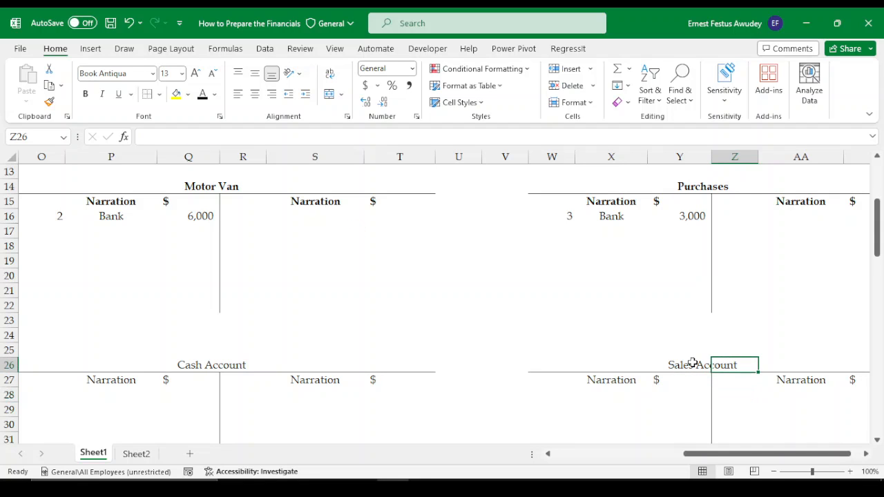
{"action": "left_click", "coordinate": [689, 362]}
{"action": "left_click", "coordinate": [677, 408]}
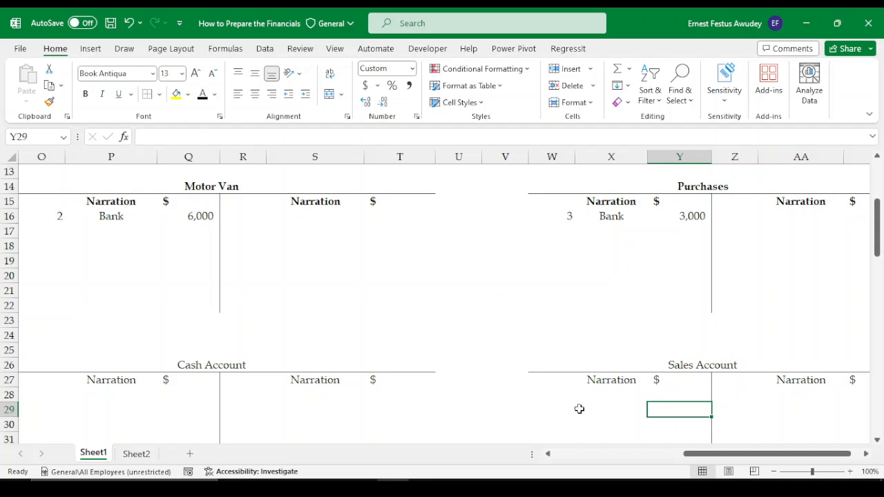
Record transaction 4 on the debit side of the Cash Account in row 28 with narration Sales and amount 5,000.
{"action": "left_click_drag", "start_coordinate": [694, 455], "coordinate": [557, 458]}
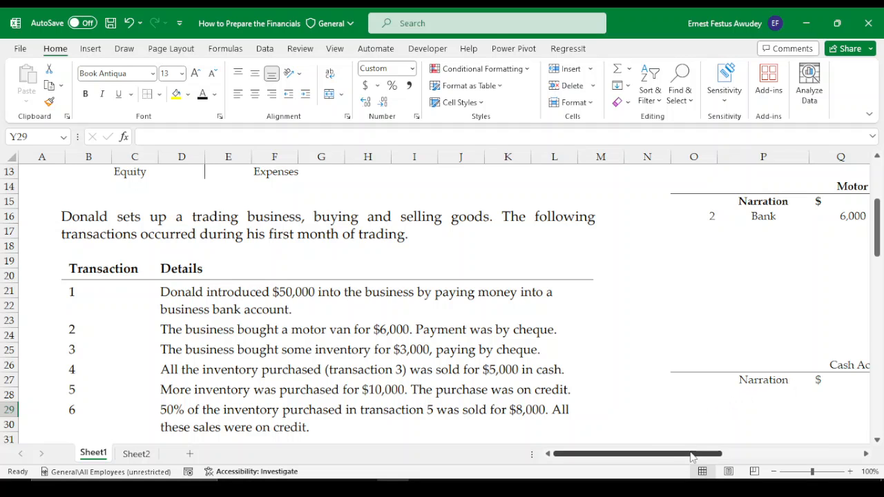
{"action": "left_click_drag", "start_coordinate": [694, 454], "coordinate": [720, 454]}
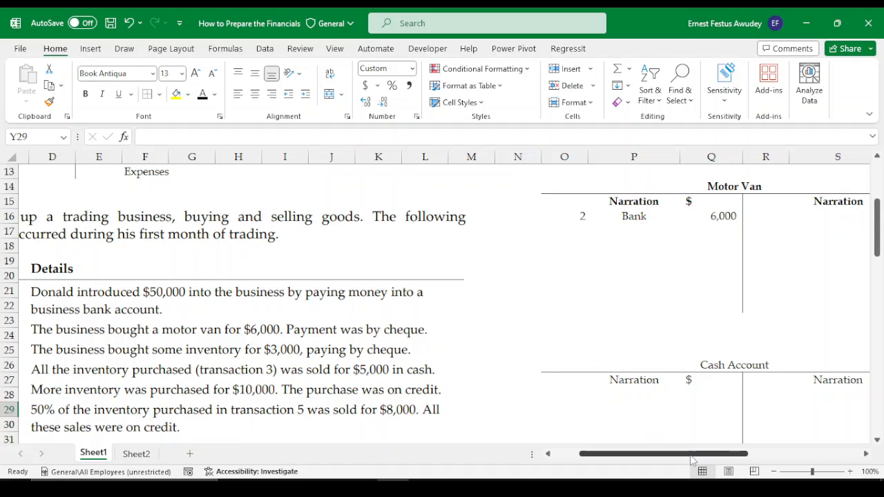
{"action": "left_click_drag", "start_coordinate": [692, 460], "coordinate": [719, 459]}
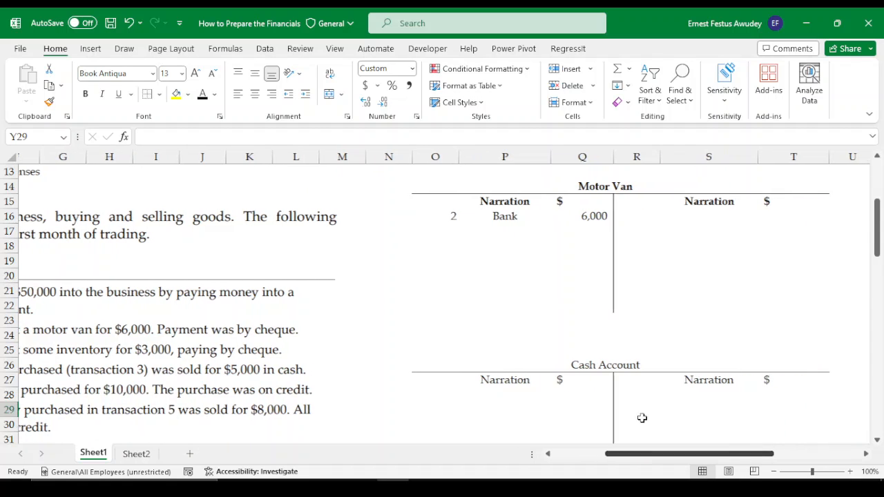
{"action": "left_click", "coordinate": [446, 396]}
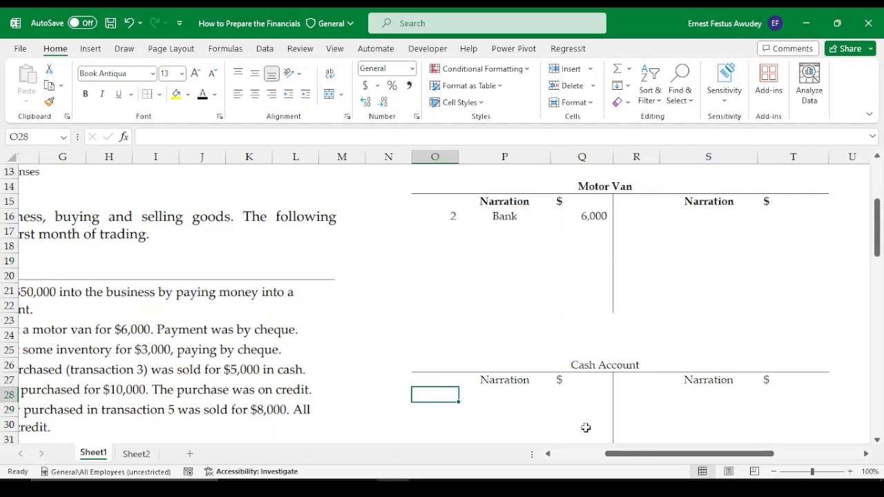
{"action": "left_click_drag", "start_coordinate": [632, 456], "coordinate": [712, 455]}
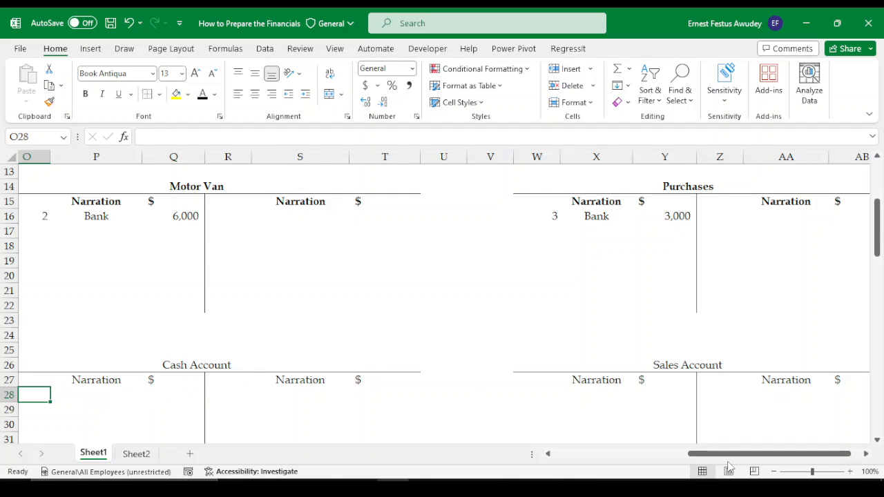
{"action": "left_click_drag", "start_coordinate": [722, 454], "coordinate": [677, 453]}
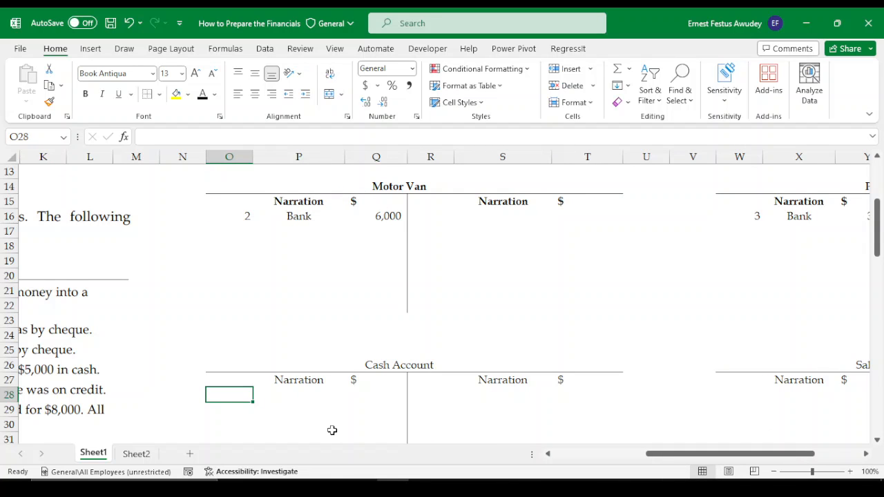
{"action": "type", "text": "4"}
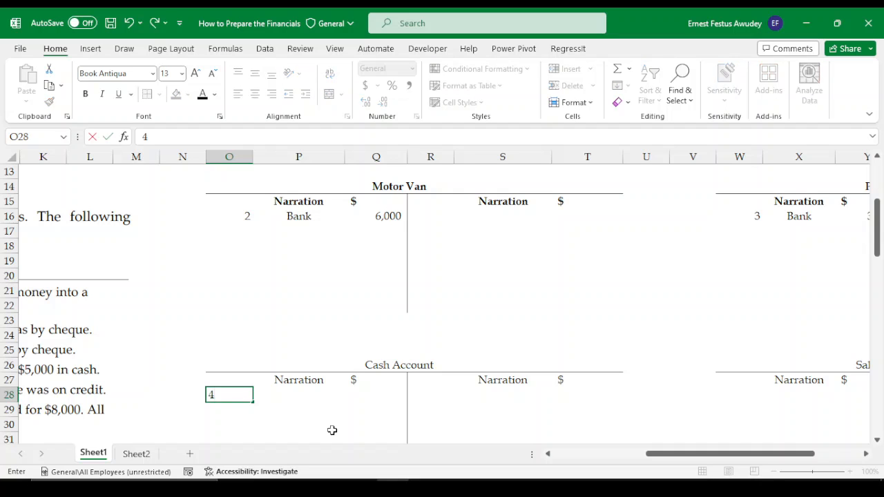
{"action": "key", "text": "Tab"}
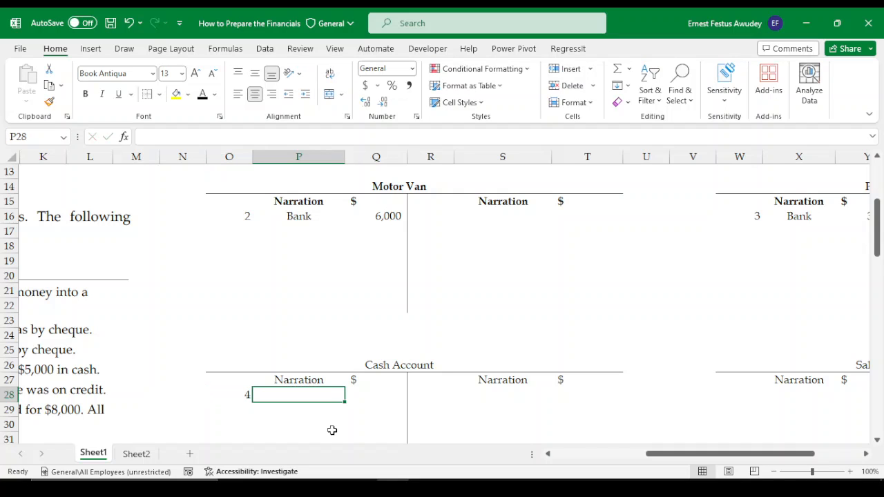
{"action": "type", "text": "Sales"}
{"action": "key", "text": "Tab"}
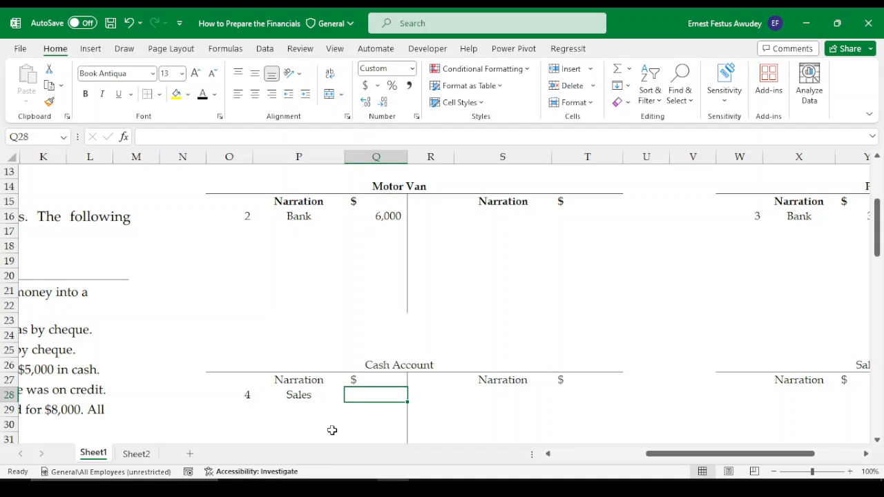
{"action": "type", "text": "5,00"}
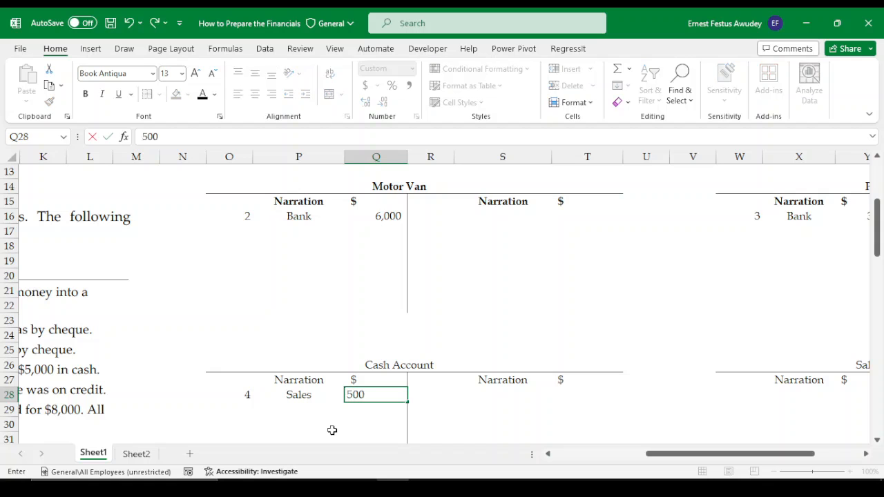
{"action": "type", "text": "0"}
{"action": "key", "text": "Tab"}
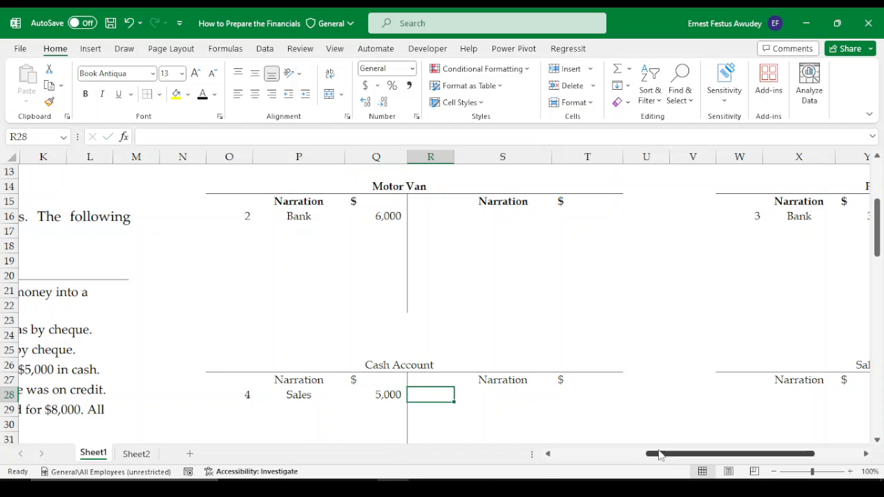
Check the debit and credit rules table for the side on which an increase in income is recorded.
{"action": "left_click_drag", "start_coordinate": [654, 459], "coordinate": [698, 459]}
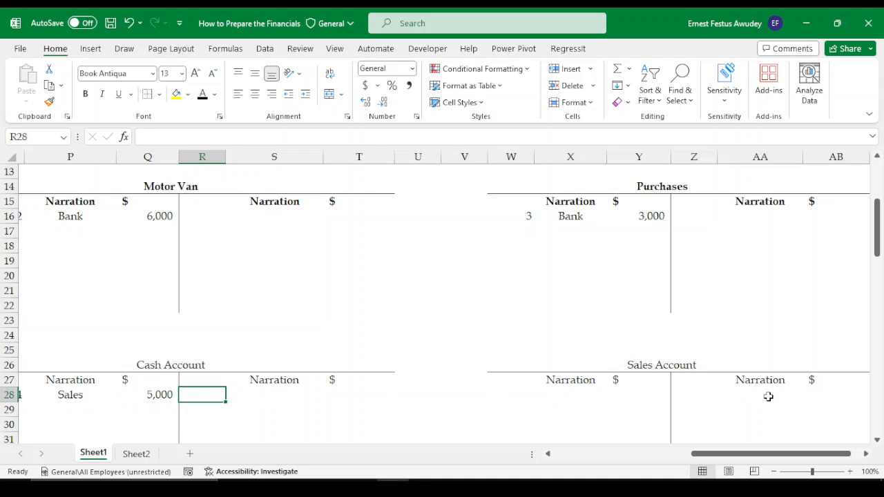
{"action": "left_click", "coordinate": [694, 397]}
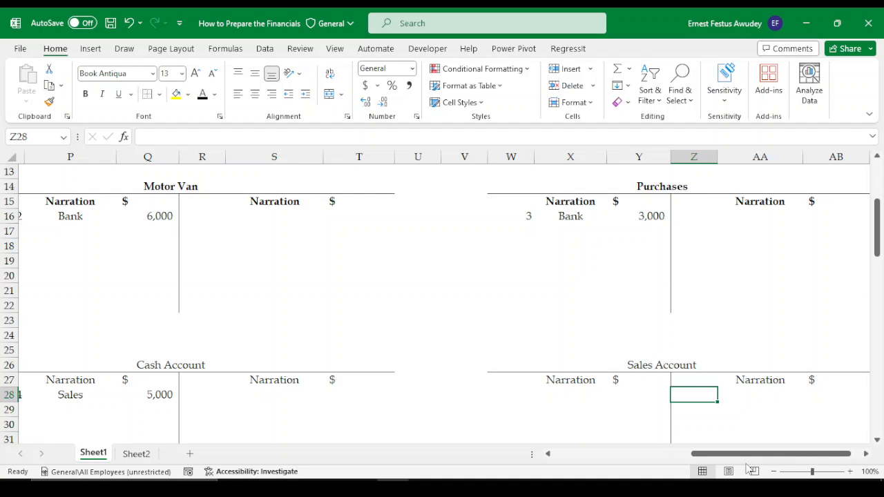
{"action": "left_click_drag", "start_coordinate": [706, 454], "coordinate": [571, 456]}
{"action": "scroll", "coordinate": [410, 308], "scroll_direction": "up", "scroll_amount": 3}
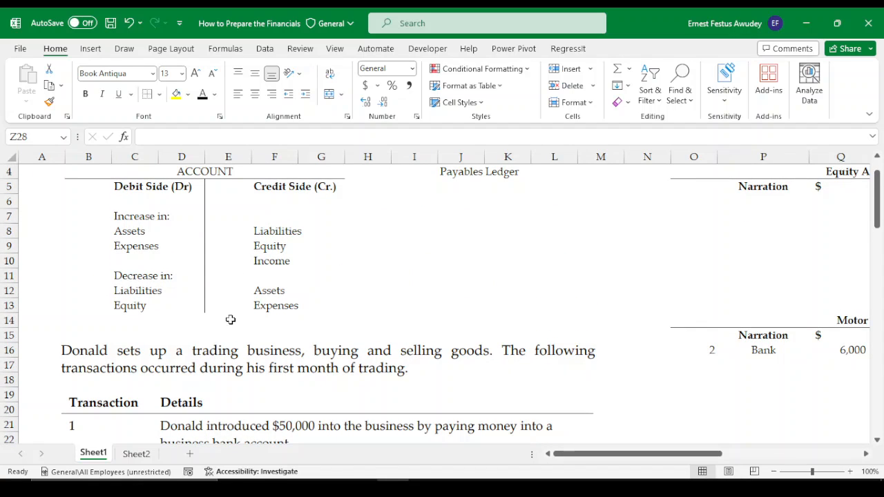
{"action": "left_click", "coordinate": [273, 262]}
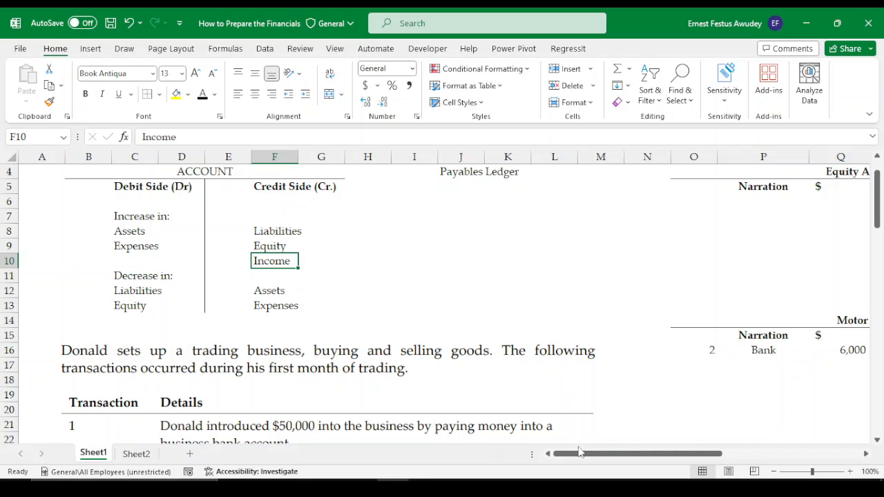
Record transaction 4 on the credit side of the Sales Account in row 28 with narration Cash and the amount linked to Q28.
{"action": "left_click_drag", "start_coordinate": [581, 454], "coordinate": [720, 456]}
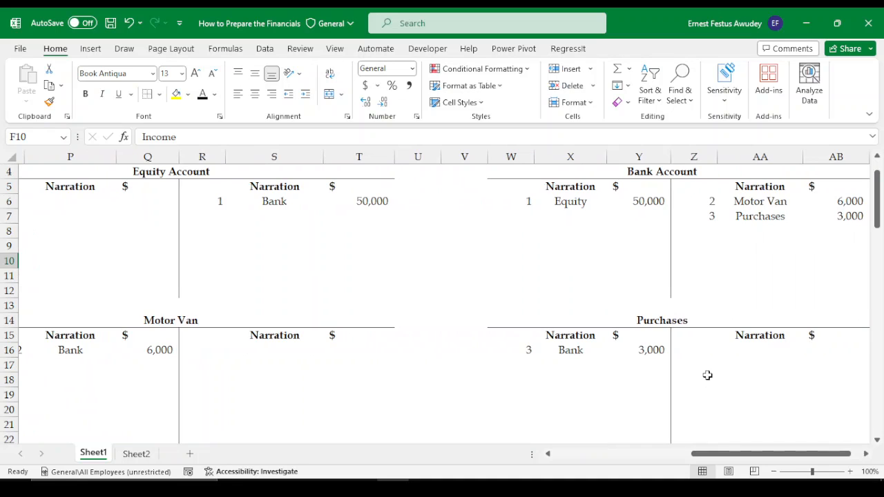
{"action": "scroll", "coordinate": [706, 375], "scroll_direction": "down", "scroll_amount": 4}
{"action": "left_click", "coordinate": [694, 351]}
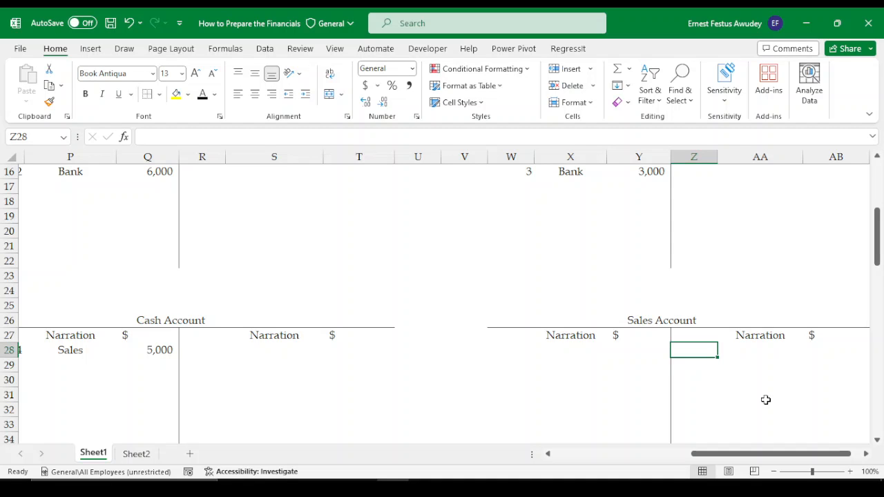
{"action": "type", "text": "4"}
{"action": "key", "text": "Tab"}
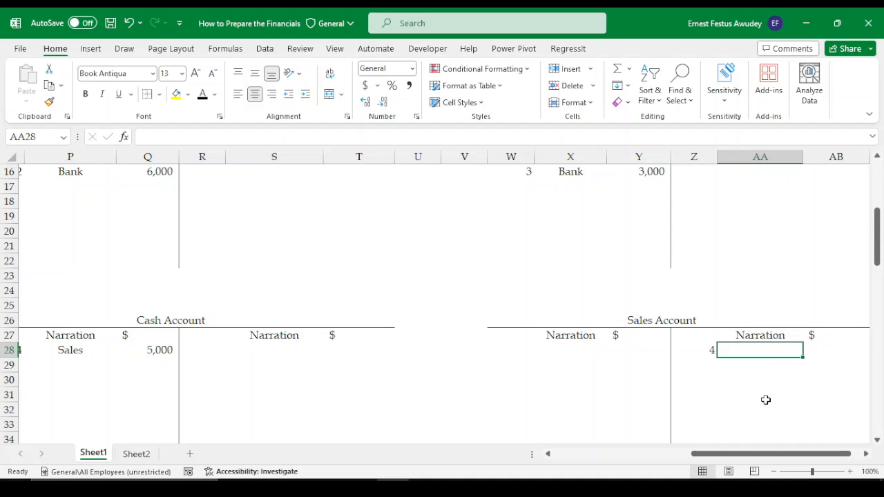
{"action": "type", "text": "Cash"}
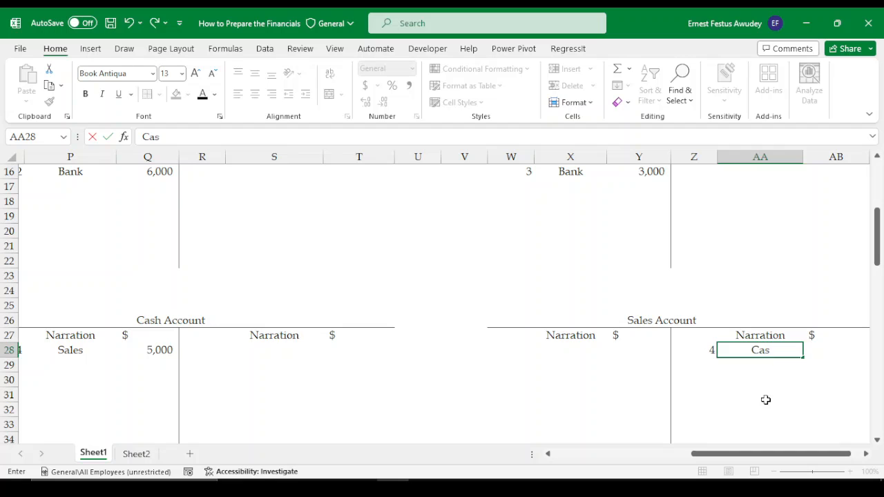
{"action": "key", "text": "Tab"}
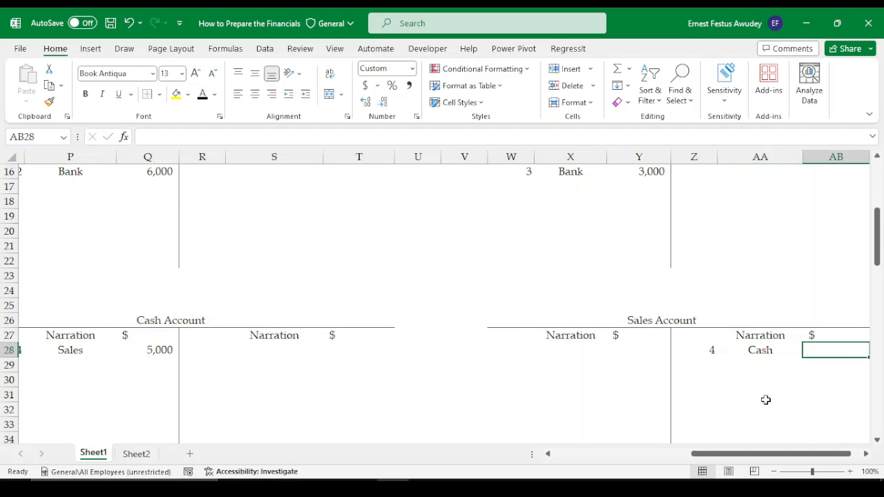
{"action": "type", "text": "="}
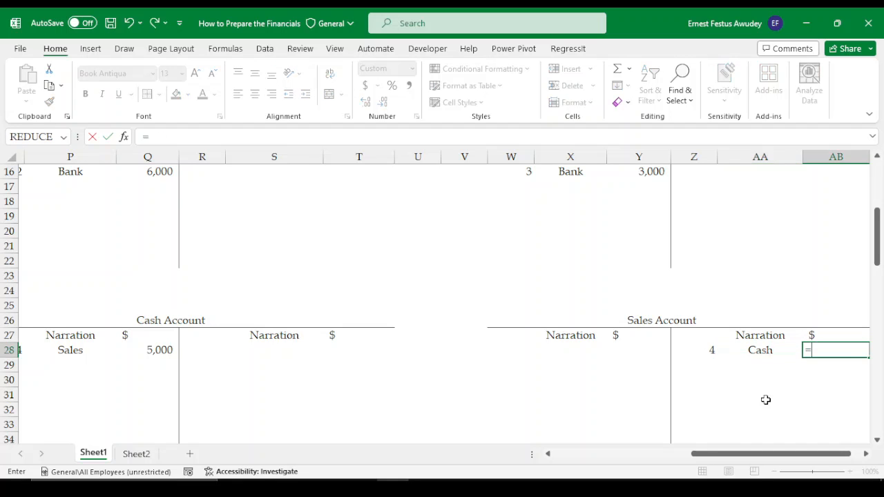
{"action": "left_click", "coordinate": [154, 350]}
{"action": "key", "text": "Return"}
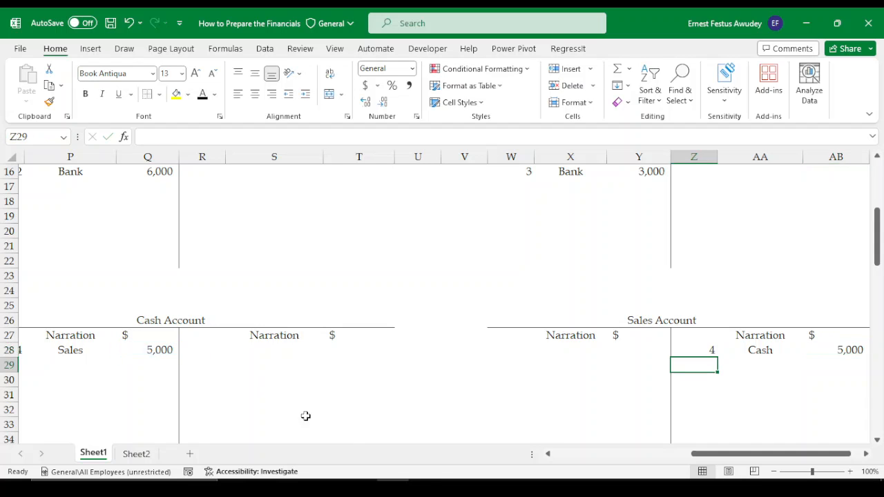
{"action": "left_click_drag", "start_coordinate": [689, 455], "coordinate": [737, 454]}
{"action": "left_click", "coordinate": [764, 348]}
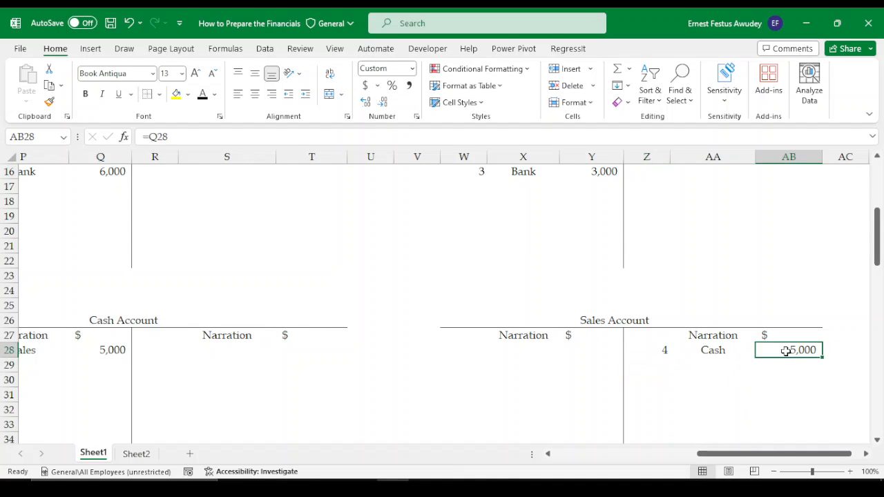
Title the blank T-account below the Cash Account as Payables in Q37.
{"action": "left_click_drag", "start_coordinate": [729, 459], "coordinate": [587, 457]}
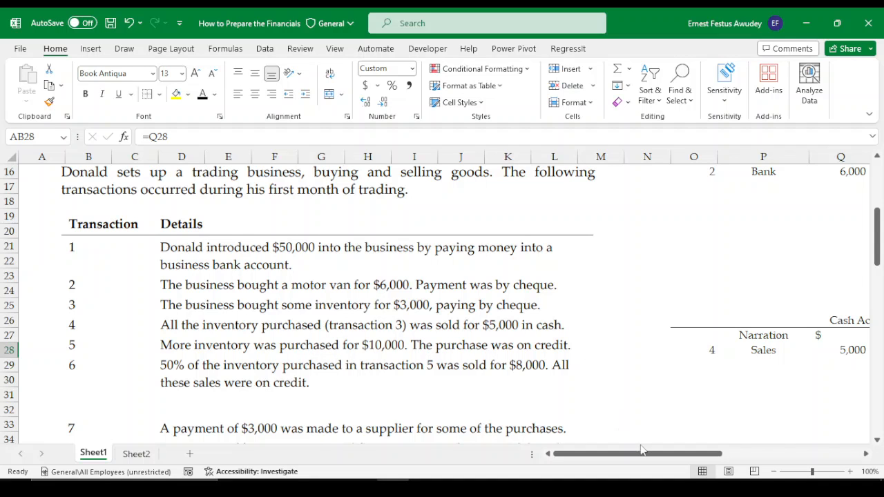
{"action": "left_click_drag", "start_coordinate": [644, 453], "coordinate": [733, 440]}
{"action": "scroll", "coordinate": [407, 379], "scroll_direction": "down", "scroll_amount": 3}
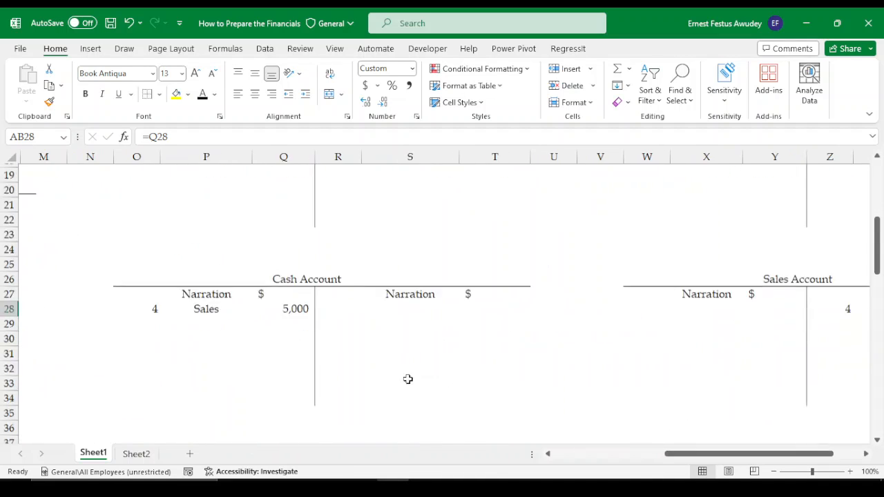
{"action": "left_click", "coordinate": [291, 346]}
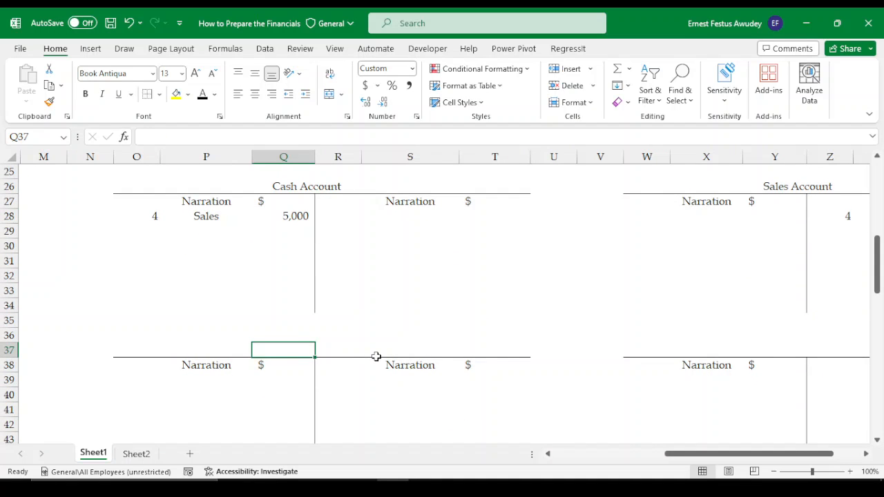
{"action": "type", "text": "Payables"}
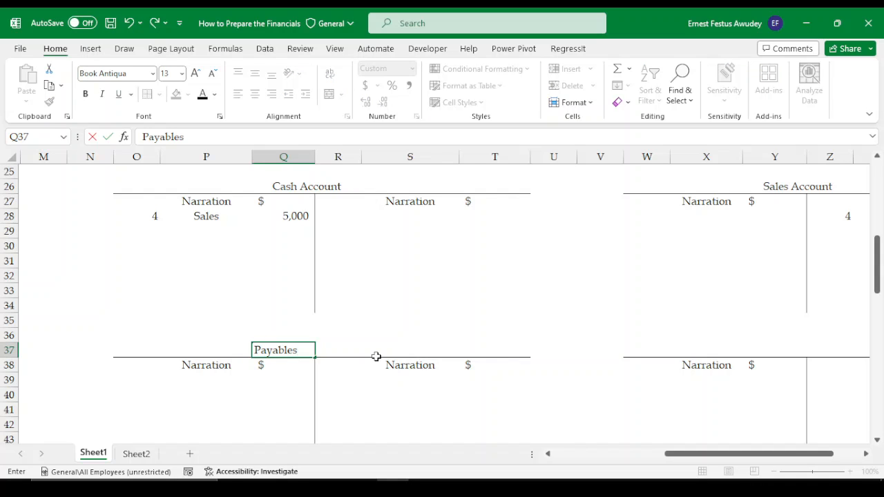
{"action": "key", "text": "Return"}
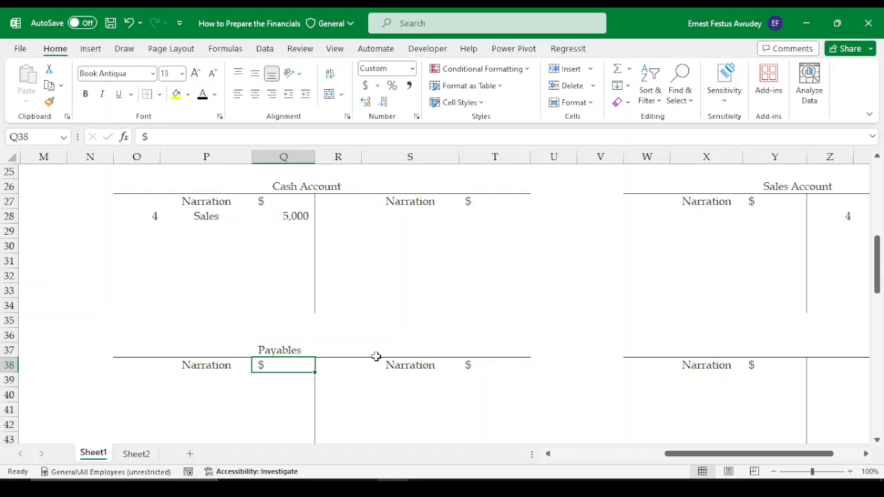
Merge and center the Payables title across Q37:R37.
{"action": "key", "text": "Up"}
{"action": "key", "text": "shift+Right"}
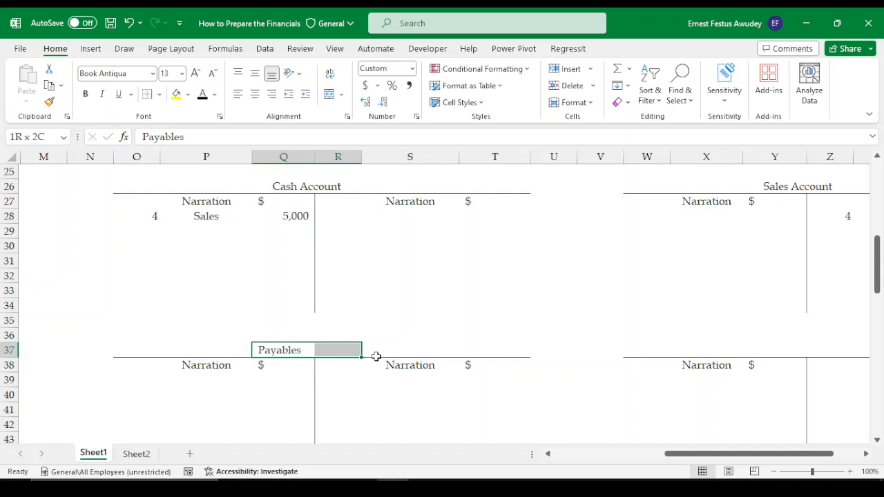
{"action": "left_click", "coordinate": [329, 94]}
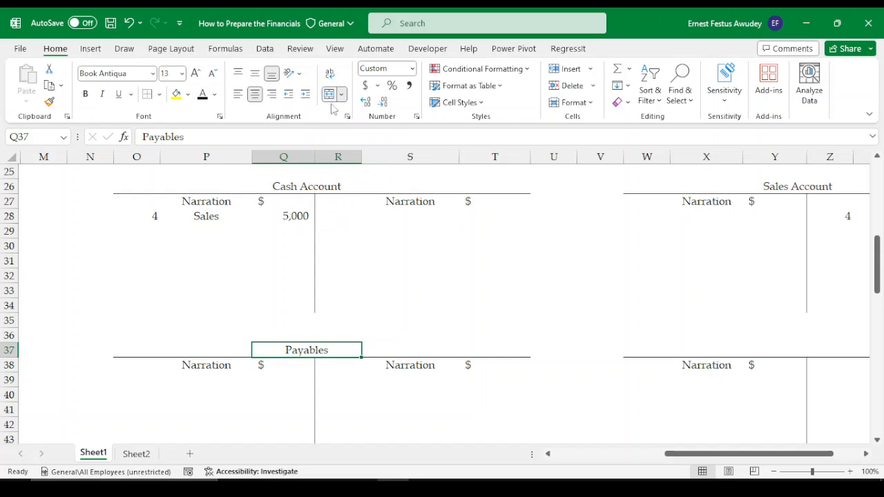
{"action": "left_click", "coordinate": [603, 374]}
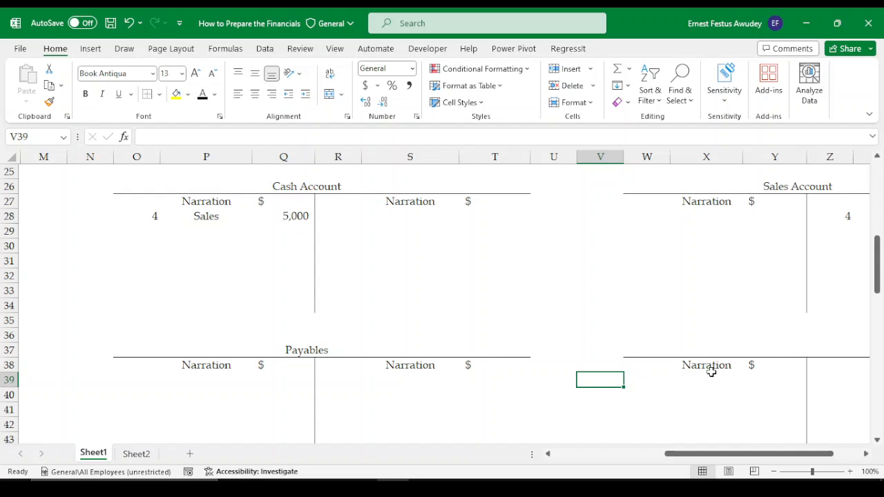
Record transaction 5 on the debit side of the Purchases account in row 17 with narration Payables and amount 10,000.
{"action": "scroll", "coordinate": [712, 373], "scroll_direction": "up", "scroll_amount": 3}
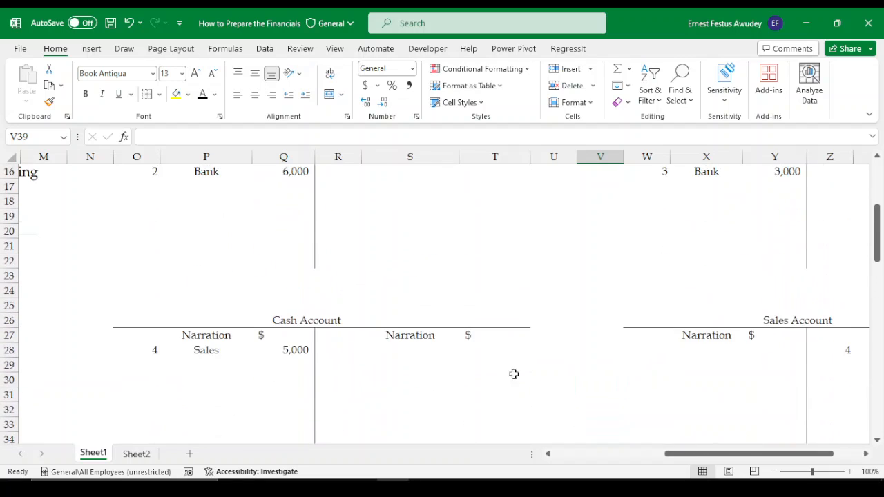
{"action": "scroll", "coordinate": [514, 374], "scroll_direction": "down", "scroll_amount": 3}
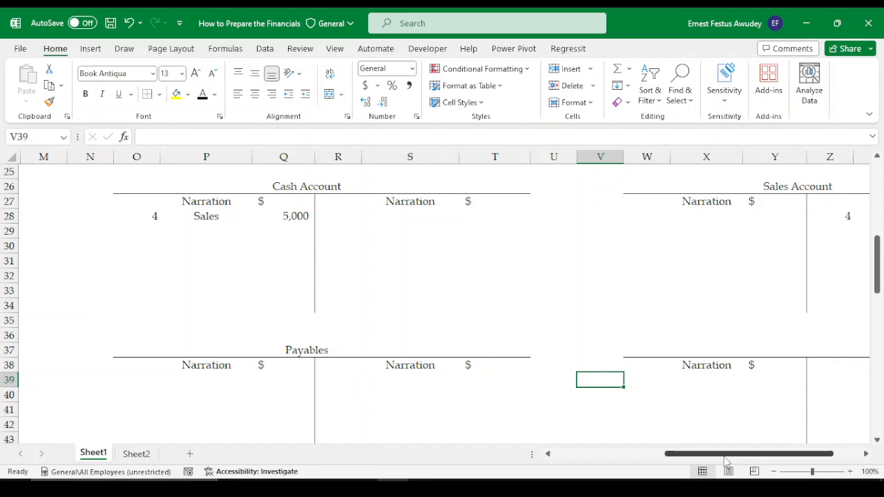
{"action": "left_click_drag", "start_coordinate": [725, 454], "coordinate": [623, 455]}
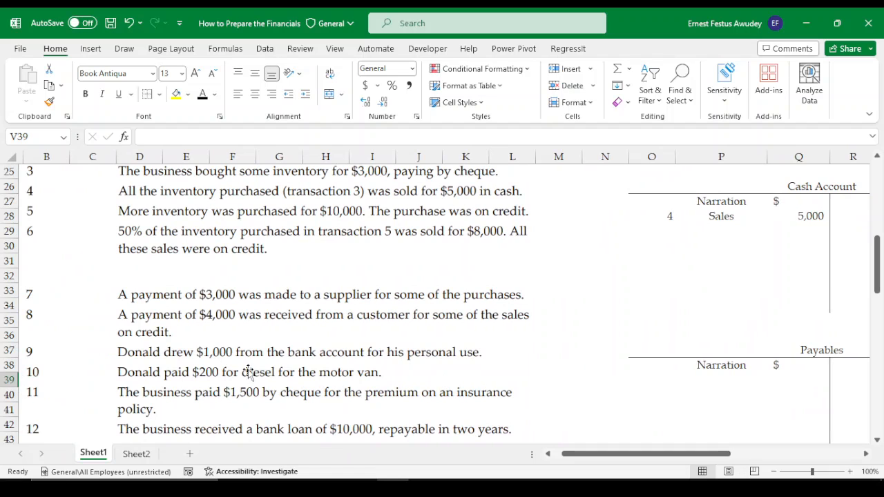
{"action": "scroll", "coordinate": [263, 278], "scroll_direction": "up", "scroll_amount": 1}
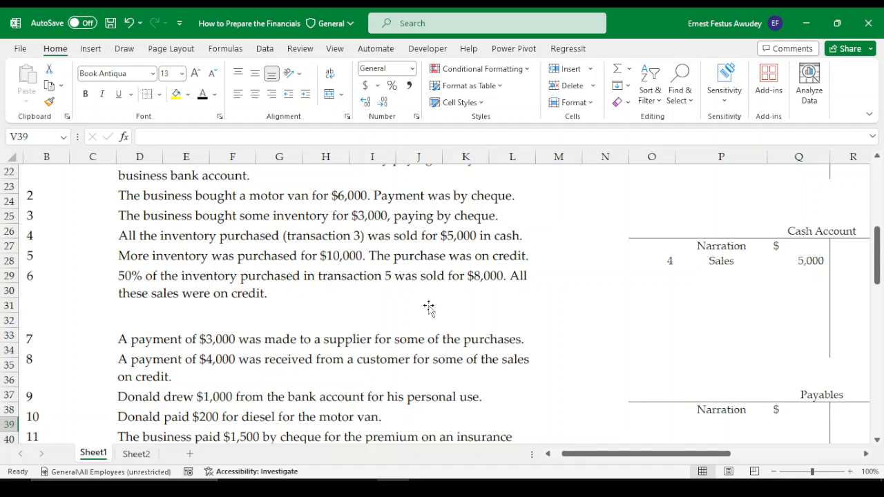
{"action": "left_click_drag", "start_coordinate": [593, 459], "coordinate": [750, 453]}
{"action": "scroll", "coordinate": [614, 322], "scroll_direction": "up", "scroll_amount": 4}
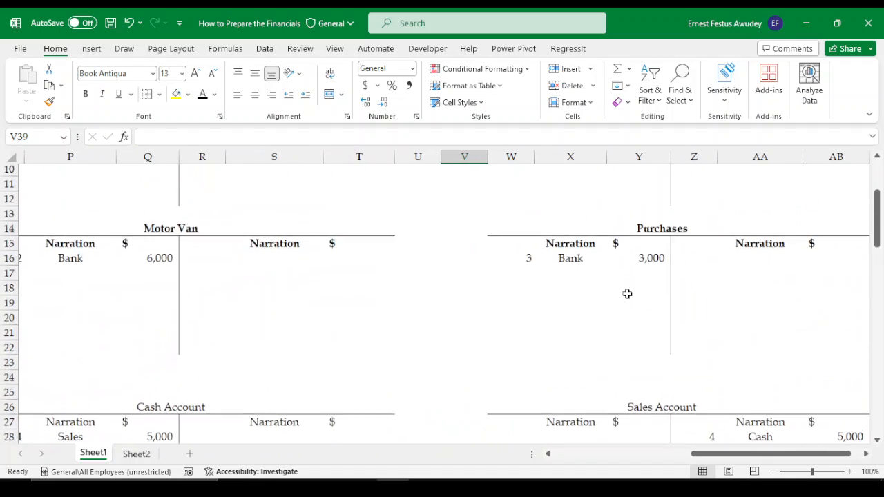
{"action": "left_click", "coordinate": [532, 276]}
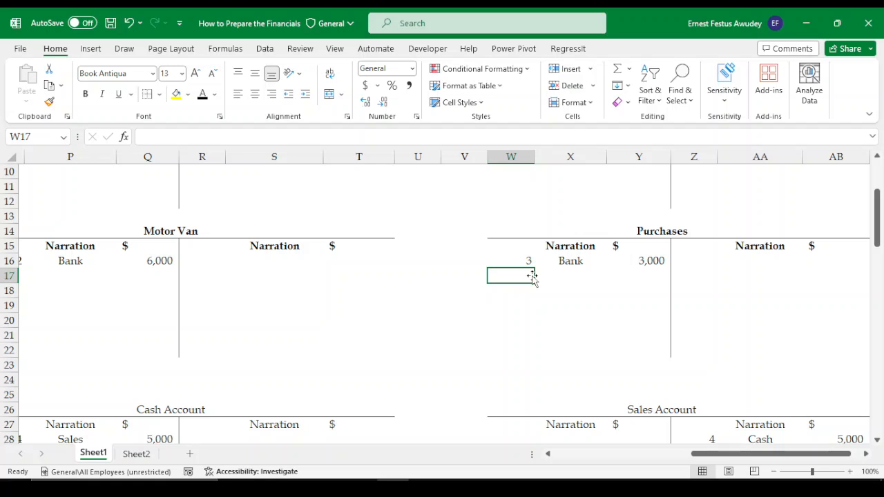
{"action": "type", "text": "5"}
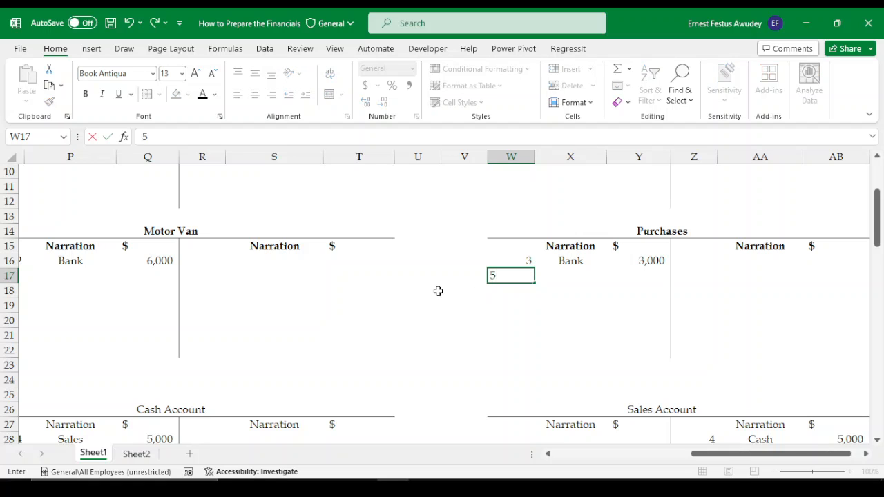
{"action": "key", "text": "Tab"}
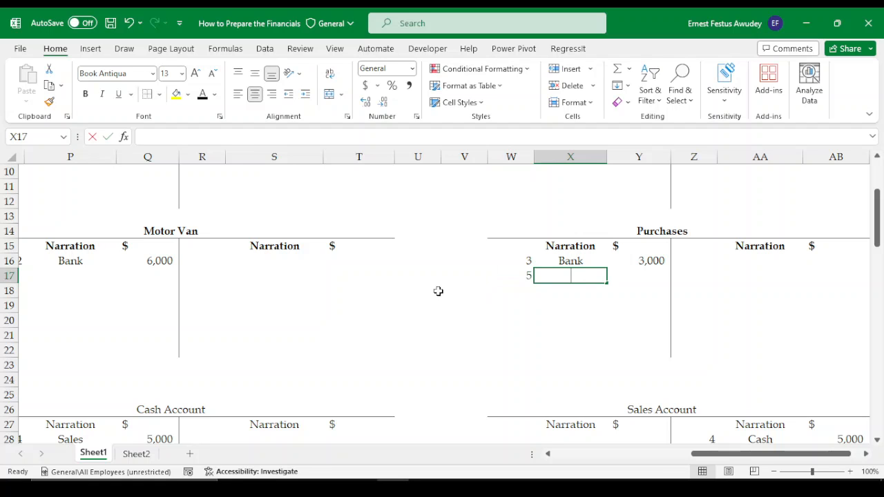
{"action": "type", "text": "Payabl"}
{"action": "type", "text": "es"}
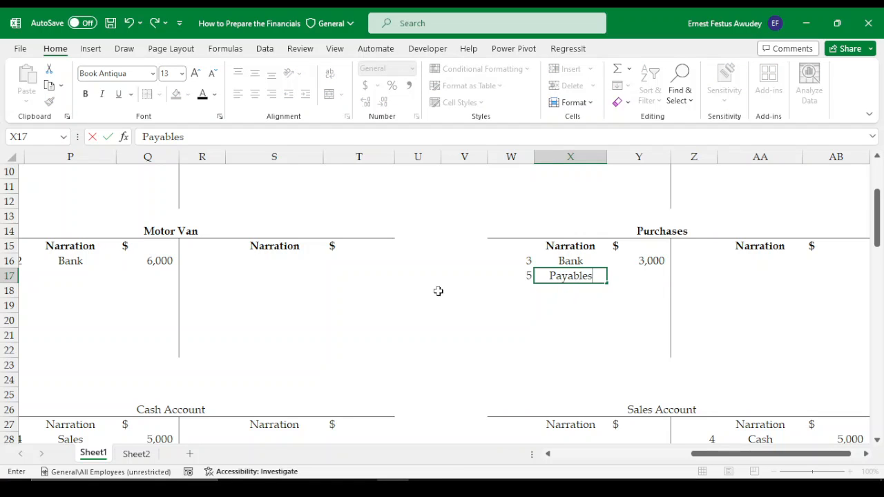
{"action": "key", "text": "Tab"}
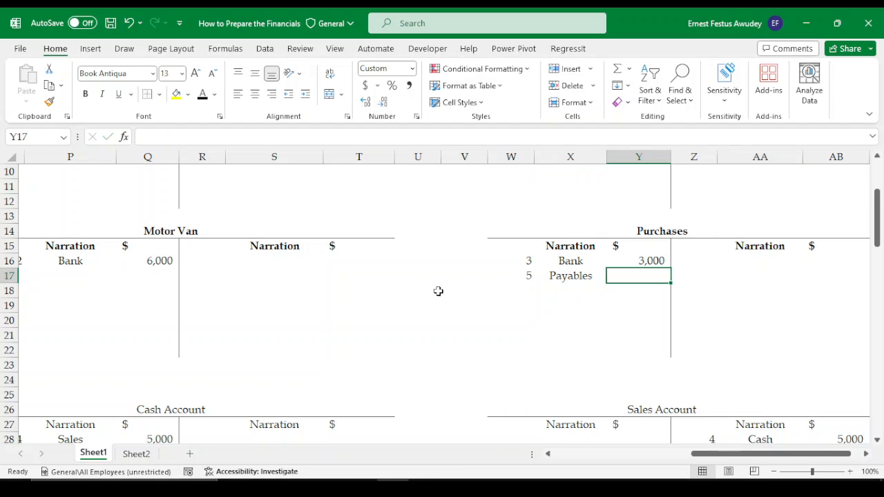
{"action": "type", "text": "10000"}
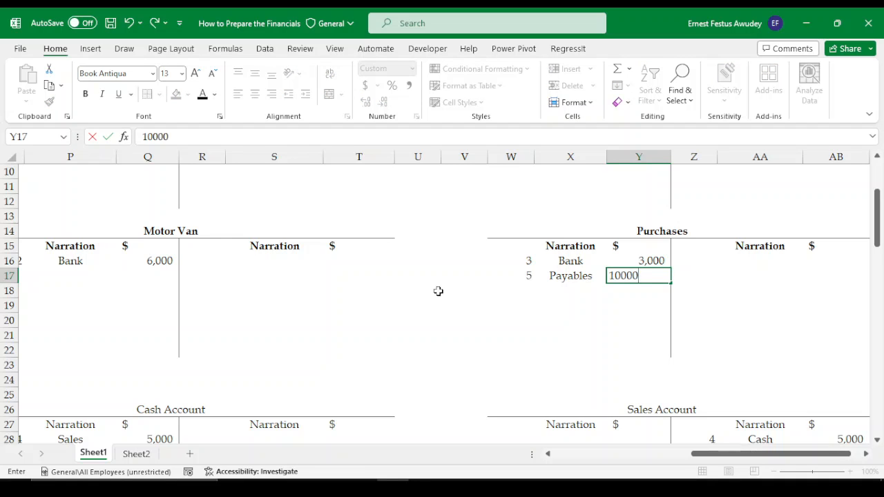
{"action": "key", "text": "Return"}
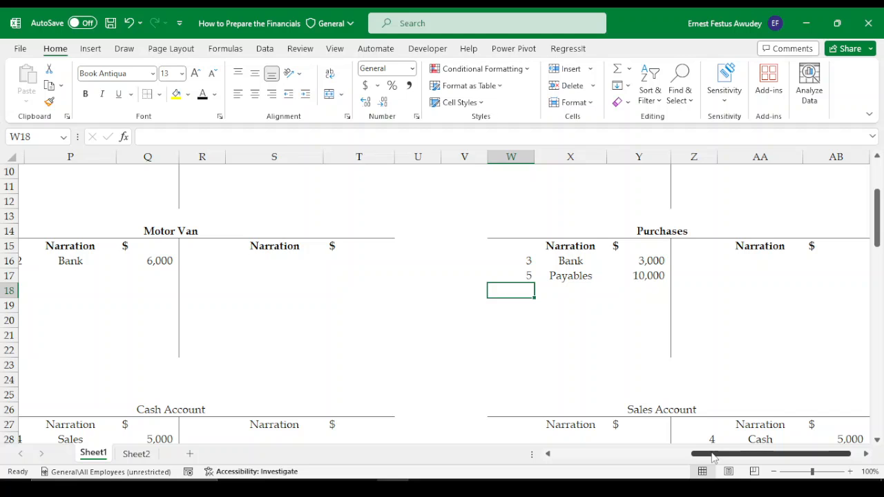
Enter transaction number 5 with narration Purchases on the credit side of the Payables account in row 39.
{"action": "left_click_drag", "start_coordinate": [713, 458], "coordinate": [632, 457]}
{"action": "scroll", "coordinate": [594, 353], "scroll_direction": "down", "scroll_amount": 3}
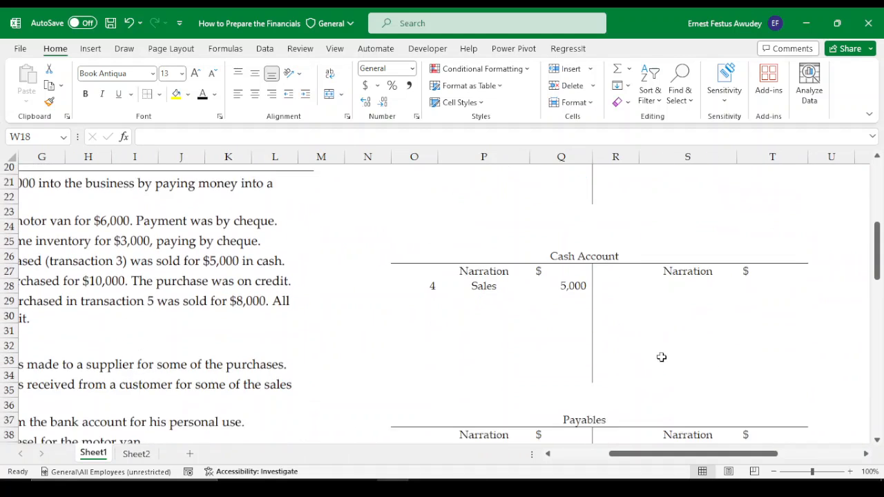
{"action": "scroll", "coordinate": [661, 358], "scroll_direction": "down", "scroll_amount": 3}
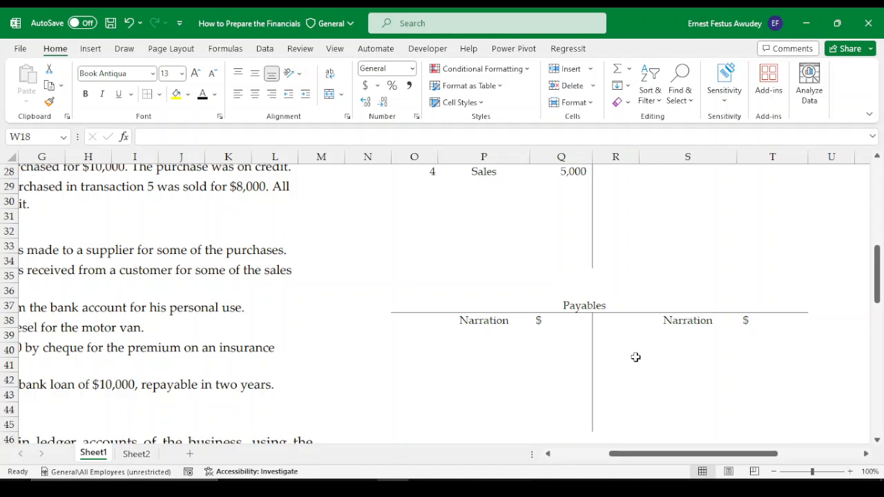
{"action": "left_click", "coordinate": [616, 337]}
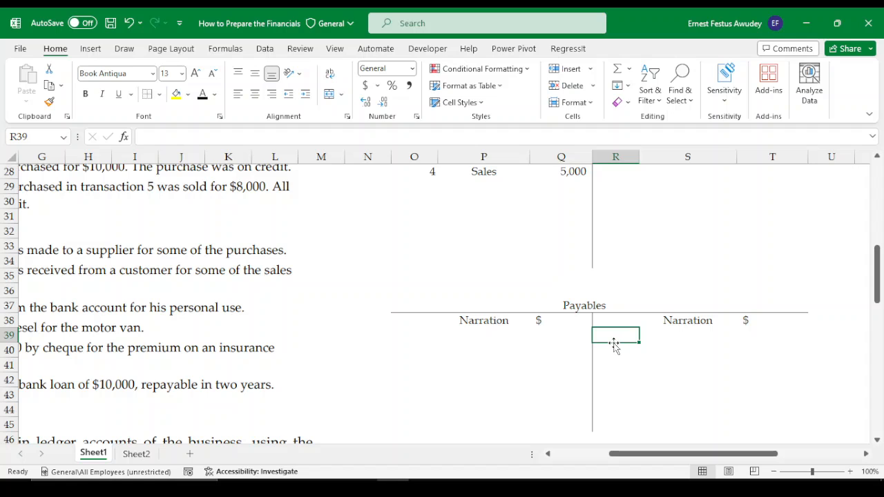
{"action": "type", "text": "5"}
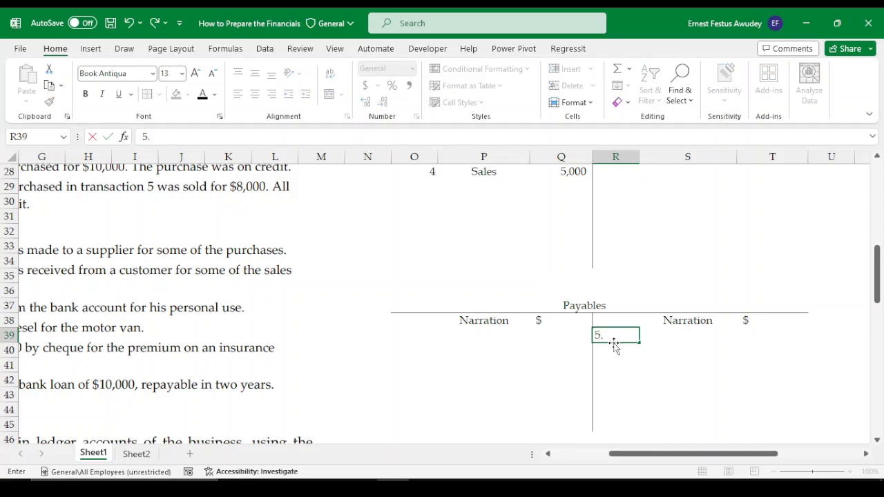
{"action": "type", "text": "."}
{"action": "key", "text": "Tab"}
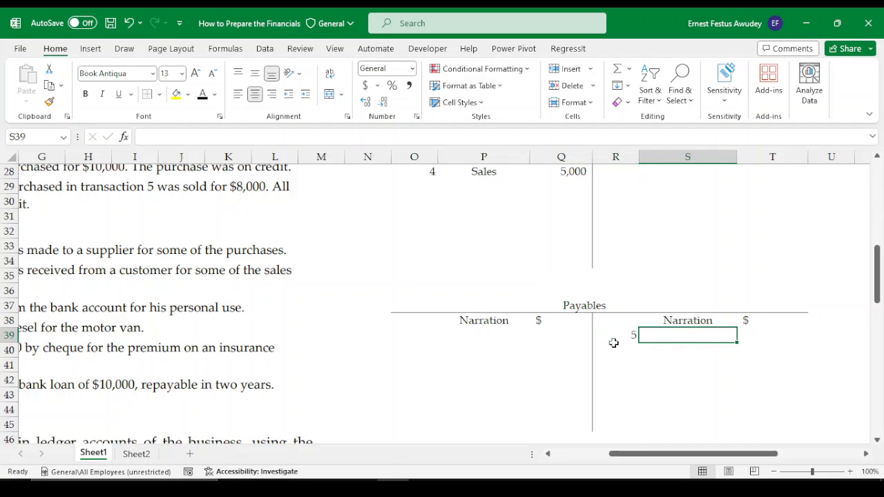
{"action": "type", "text": "P"}
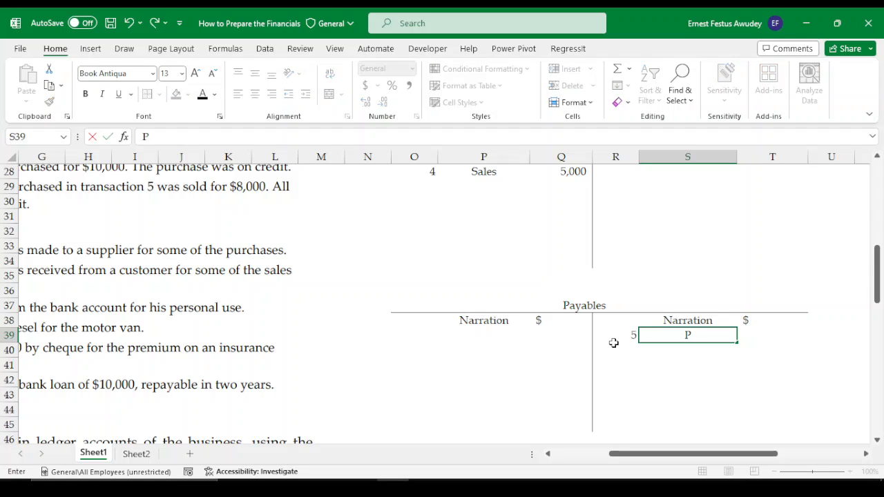
{"action": "type", "text": "urchases"}
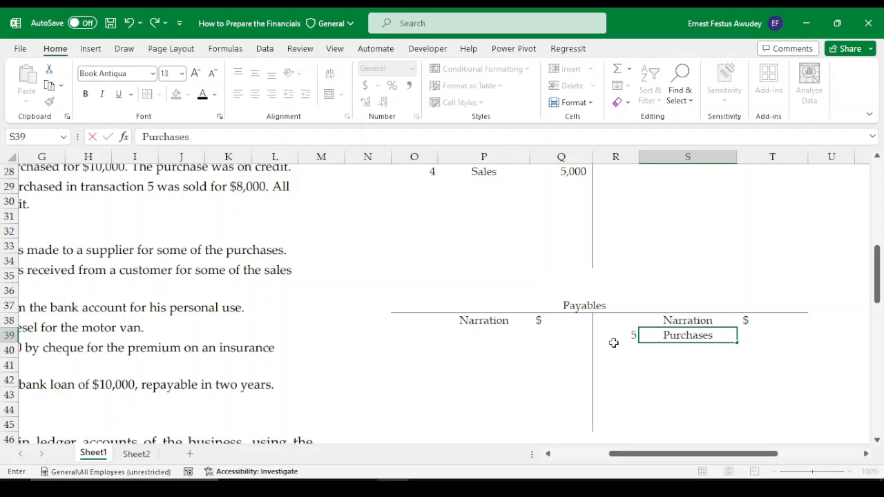
{"action": "key", "text": "Tab"}
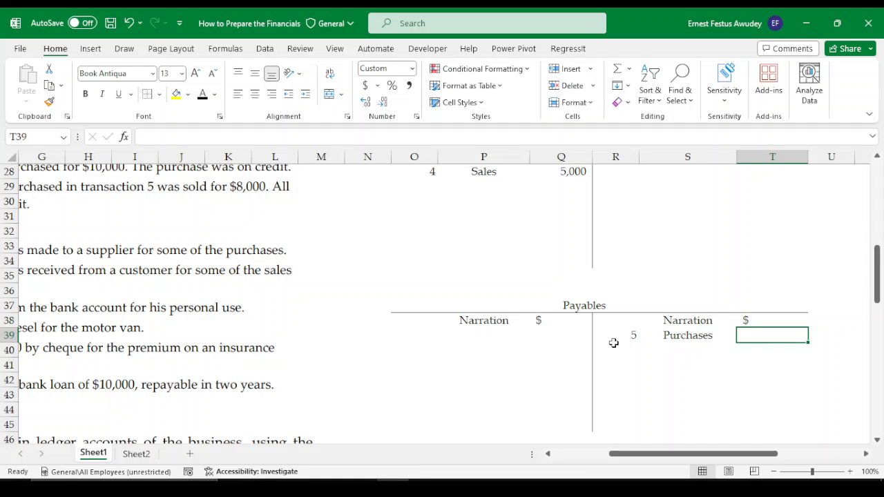
Link the Payables credit amount in T39 to the transaction 5 amount in the Purchases account, cell Y17.
{"action": "type", "text": "="}
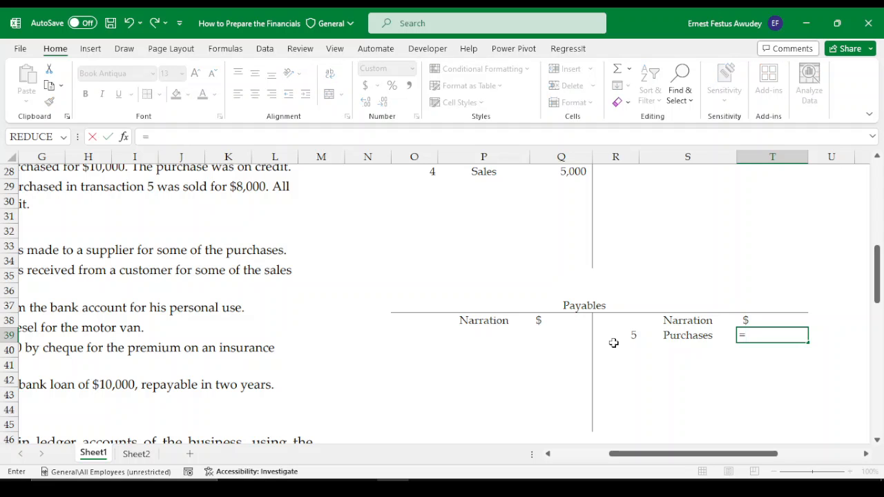
{"action": "left_click_drag", "start_coordinate": [722, 456], "coordinate": [801, 456]}
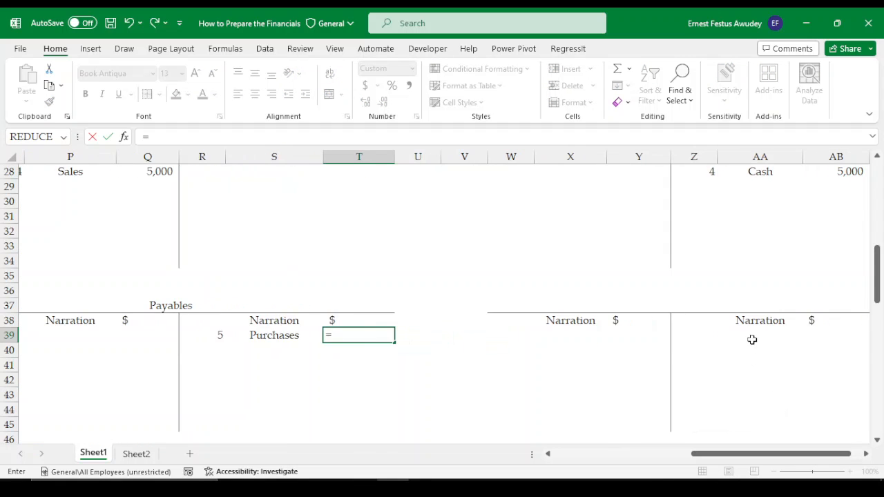
{"action": "scroll", "coordinate": [753, 290], "scroll_direction": "up", "scroll_amount": 5}
{"action": "scroll", "coordinate": [754, 286], "scroll_direction": "up", "scroll_amount": 1}
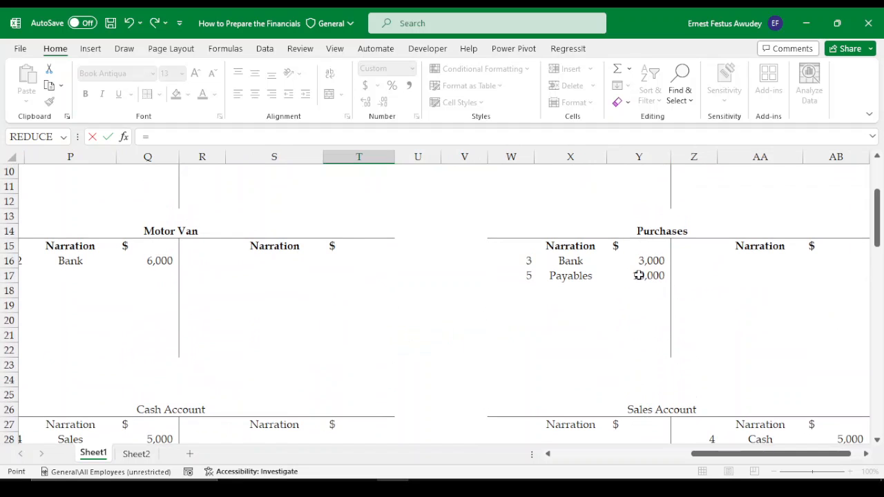
{"action": "left_click", "coordinate": [636, 276]}
{"action": "key", "text": "Return"}
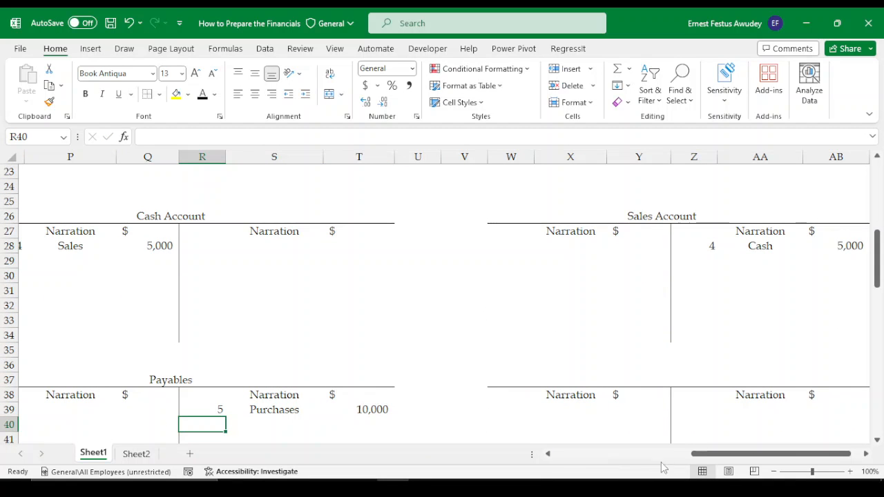
Bold the Payables title and the Narration and $ headings on both sides of the account.
{"action": "left_click_drag", "start_coordinate": [724, 457], "coordinate": [664, 459]}
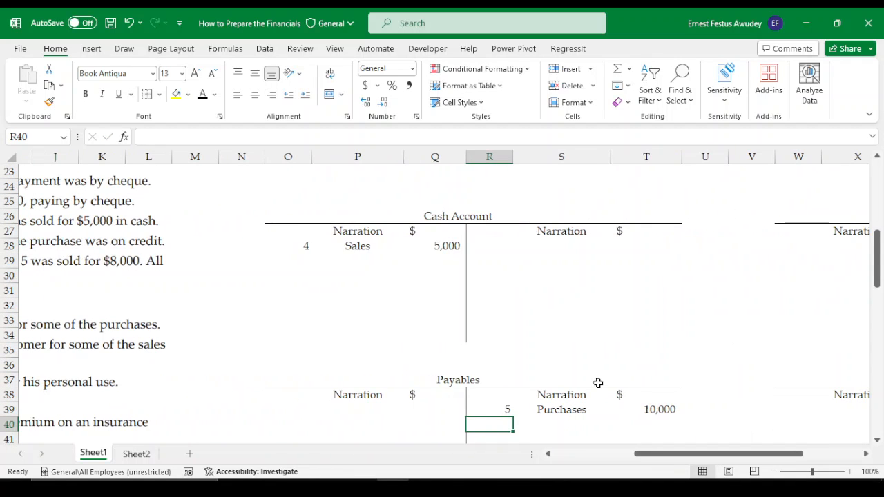
{"action": "scroll", "coordinate": [598, 384], "scroll_direction": "down", "scroll_amount": 2}
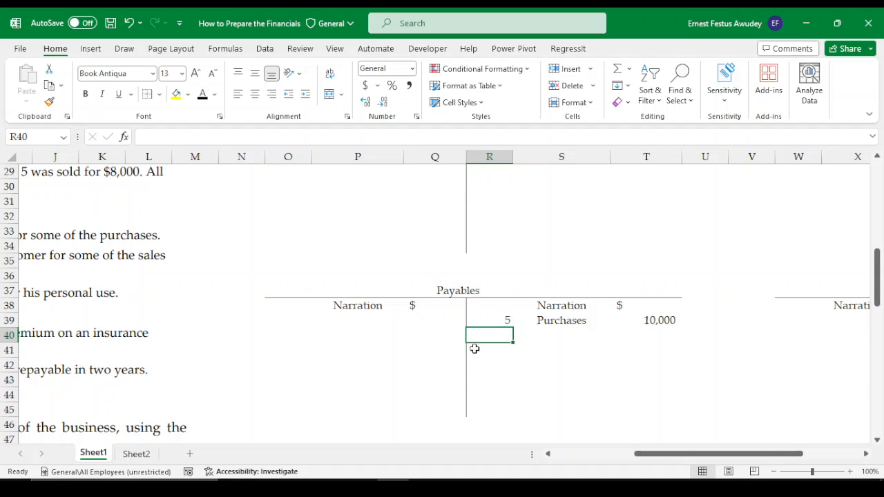
{"action": "left_click", "coordinate": [450, 291]}
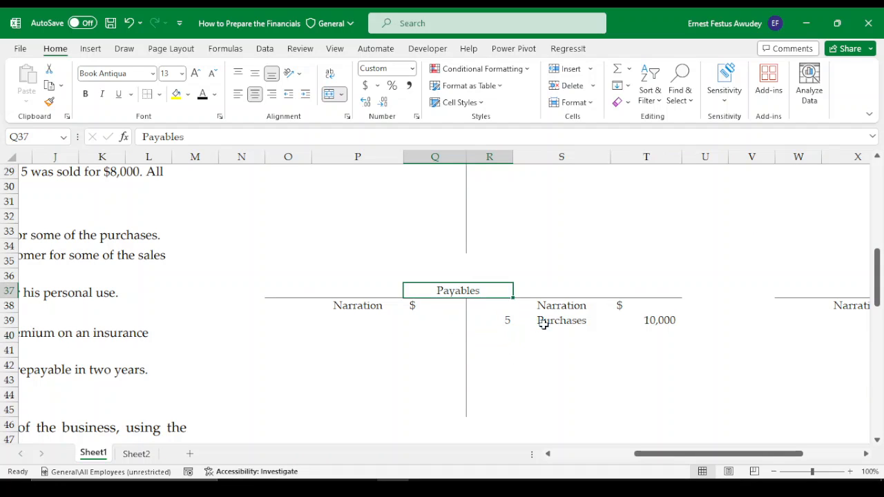
{"action": "key", "text": "ctrl+b"}
{"action": "left_click_drag", "start_coordinate": [541, 306], "coordinate": [624, 303]}
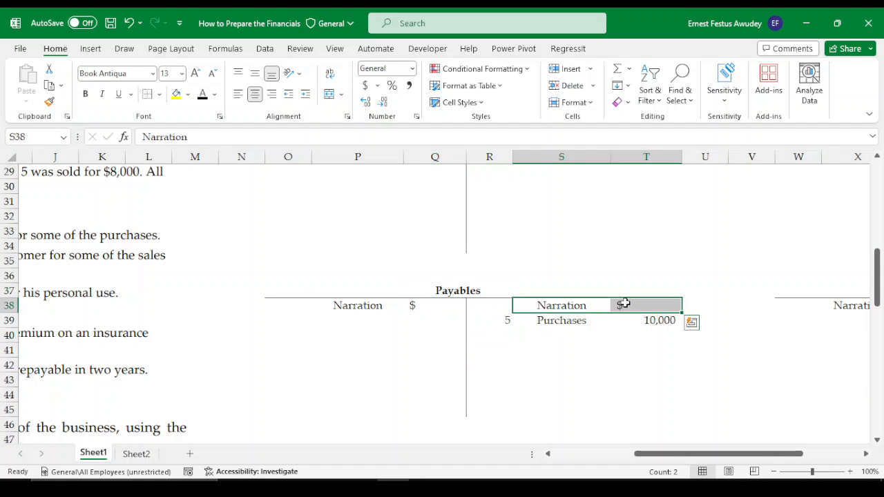
{"action": "key", "text": "ctrl+b"}
{"action": "left_click_drag", "start_coordinate": [375, 312], "coordinate": [432, 311]}
{"action": "key", "text": "ctrl+b"}
Bold the Cash Account title and its Narration and $ headings in P26:T27.
{"action": "scroll", "coordinate": [483, 304], "scroll_direction": "up", "scroll_amount": 3}
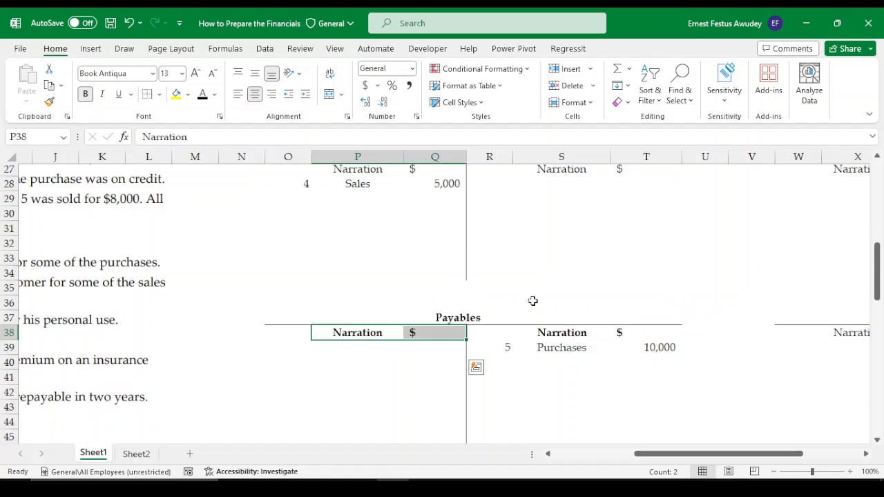
{"action": "left_click_drag", "start_coordinate": [345, 266], "coordinate": [629, 284]}
{"action": "key", "text": "ctrl+b"}
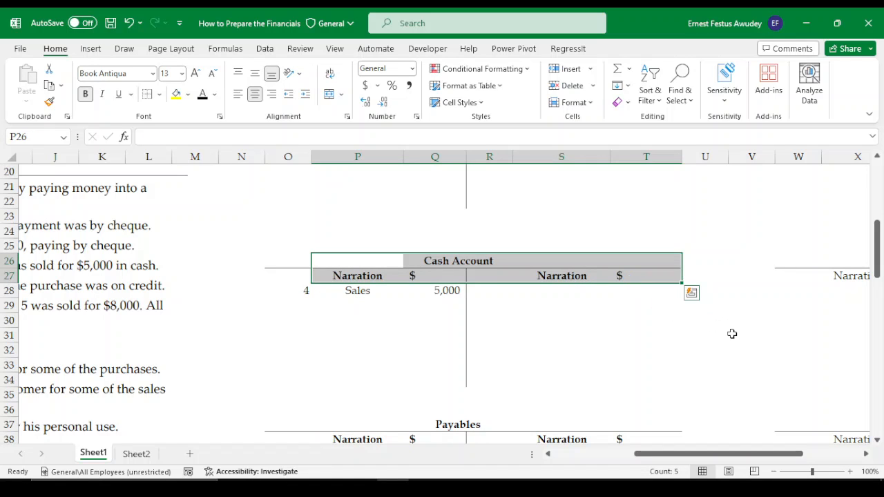
{"action": "left_click", "coordinate": [732, 334]}
Bold the Sales Account title and its Narration and $ headings on both sides.
{"action": "left_click_drag", "start_coordinate": [762, 455], "coordinate": [812, 454]}
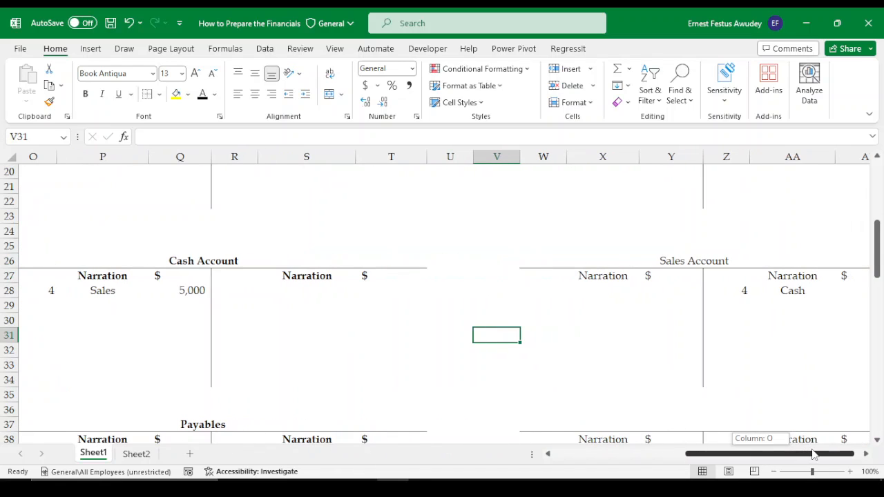
{"action": "left_click_drag", "start_coordinate": [556, 246], "coordinate": [849, 280]}
{"action": "key", "text": "ctrl+b"}
Bold the title row and the Narration and $ headings of the untitled T-account below the Sales Account.
{"action": "scroll", "coordinate": [602, 355], "scroll_direction": "down", "scroll_amount": 3}
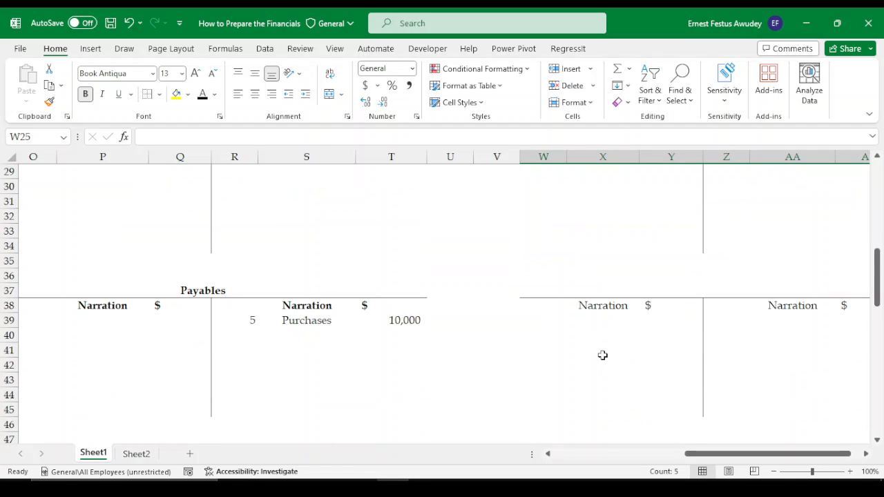
{"action": "left_click_drag", "start_coordinate": [572, 275], "coordinate": [730, 312]}
{"action": "left_click_drag", "start_coordinate": [546, 298], "coordinate": [858, 304]}
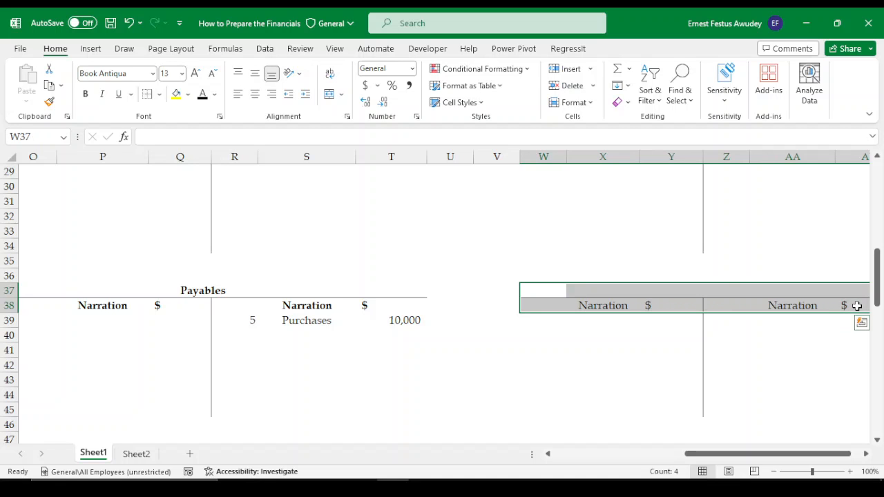
{"action": "key", "text": "ctrl+b"}
{"action": "left_click", "coordinate": [333, 399]}
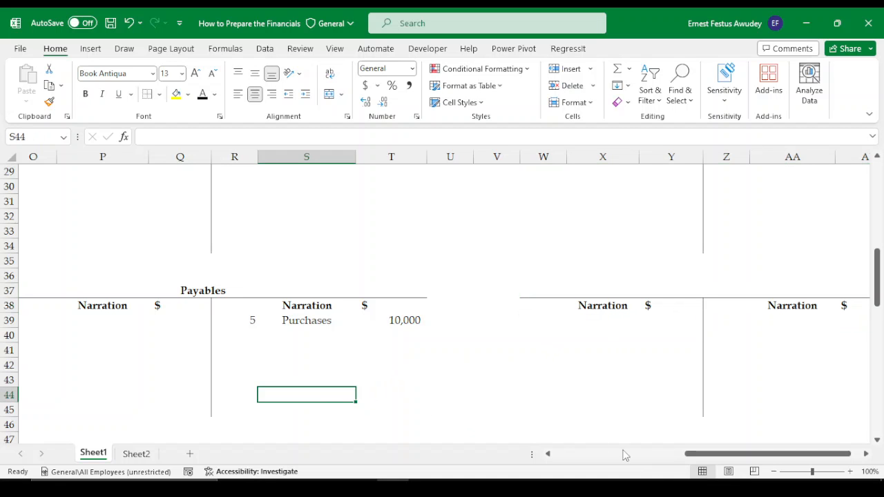
Review transaction 6 in the question and title the blank T-account below the Sales Account as Receivables in Y37.
{"action": "left_click_drag", "start_coordinate": [700, 454], "coordinate": [568, 456]}
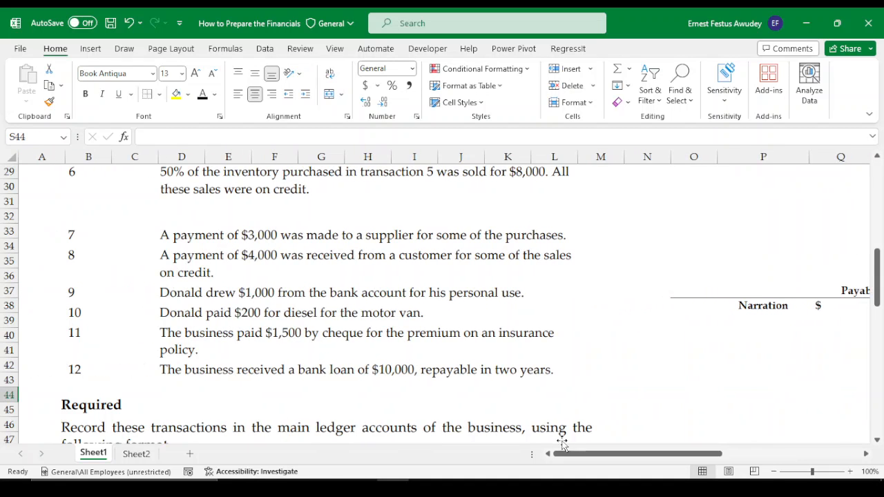
{"action": "scroll", "coordinate": [301, 299], "scroll_direction": "up", "scroll_amount": 1}
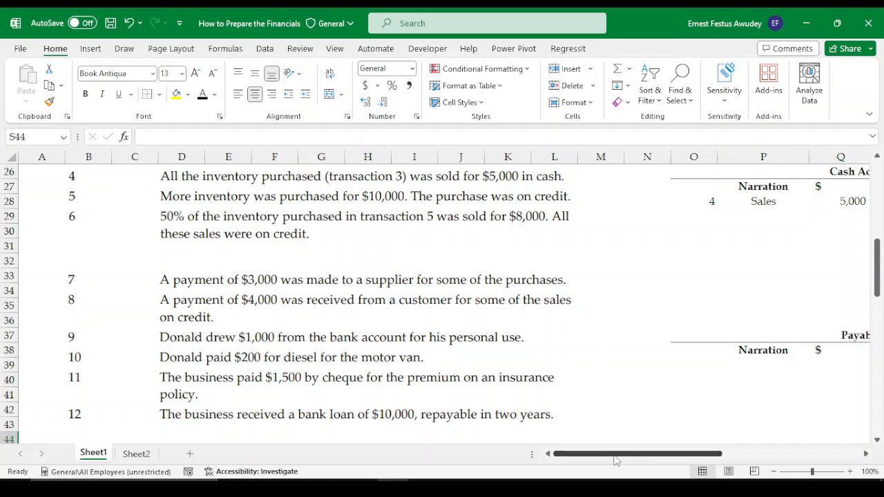
{"action": "left_click_drag", "start_coordinate": [608, 458], "coordinate": [737, 458]}
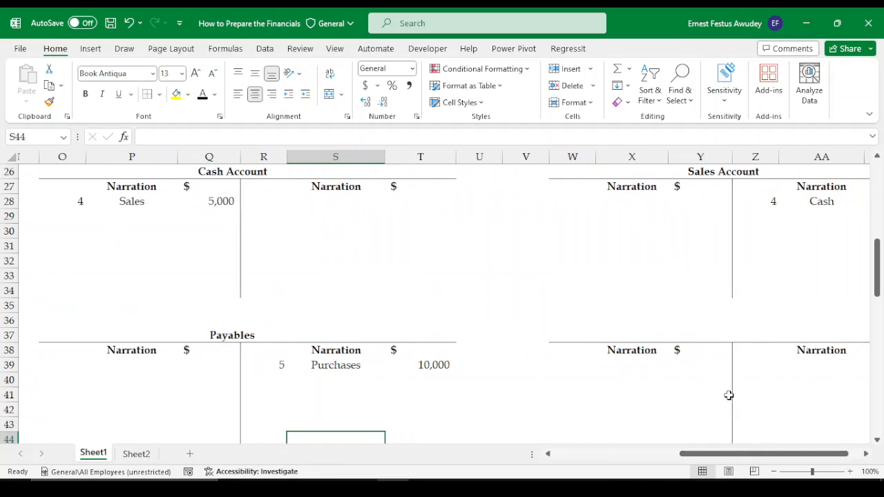
{"action": "left_click", "coordinate": [706, 334]}
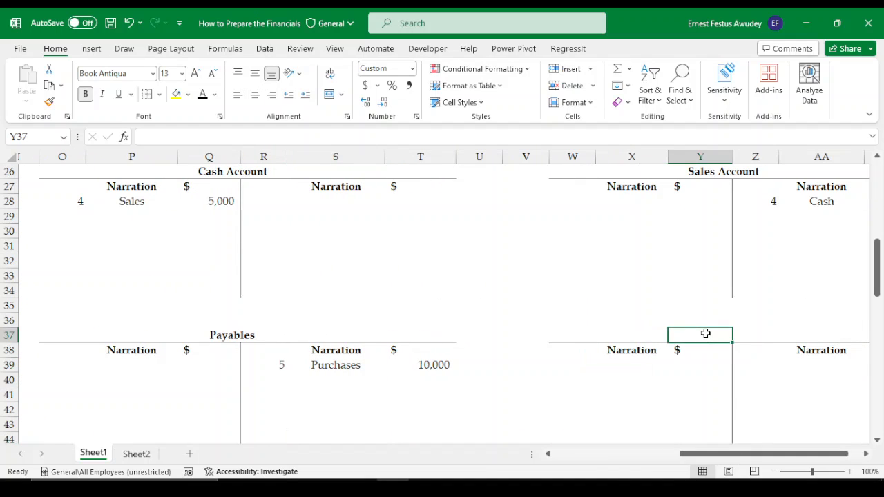
{"action": "type", "text": "Rec"}
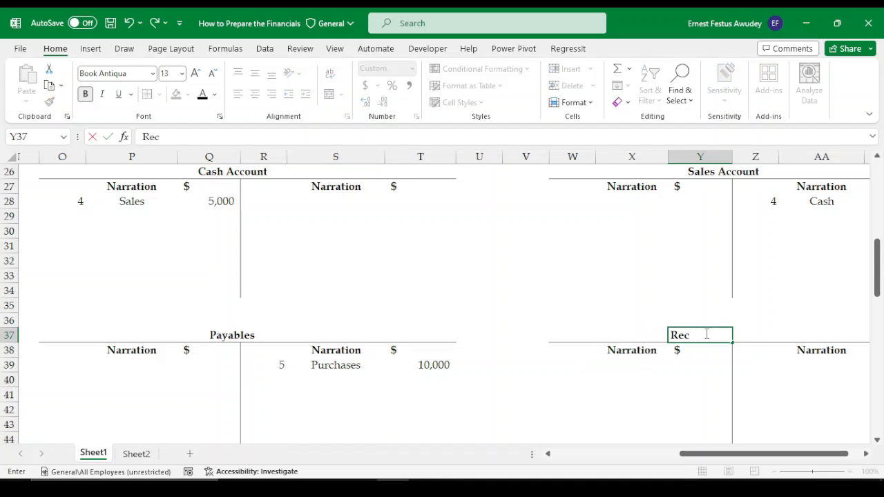
{"action": "type", "text": "ievables"}
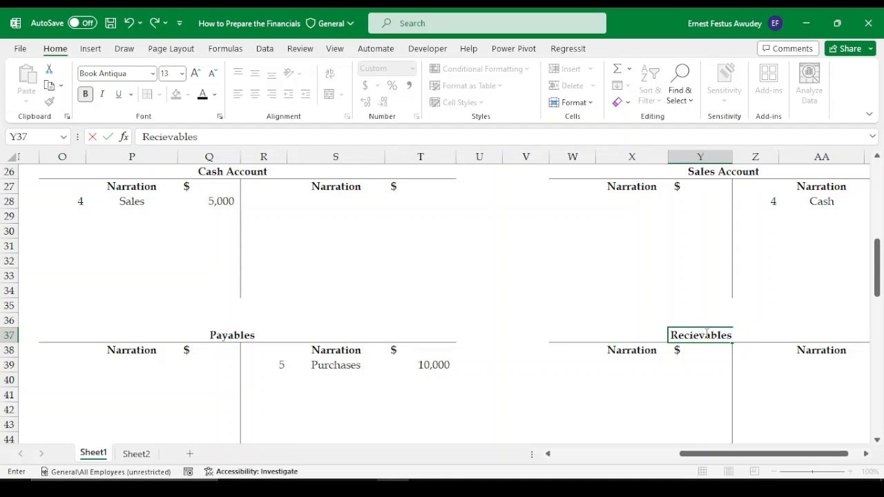
{"action": "key", "text": "BackSpace"}
{"action": "key", "text": "BackSpace"}
{"action": "key", "text": "BackSpace"}
{"action": "key", "text": "BackSpace"}
{"action": "key", "text": "BackSpace"}
{"action": "key", "text": "BackSpace"}
{"action": "key", "text": "BackSpace"}
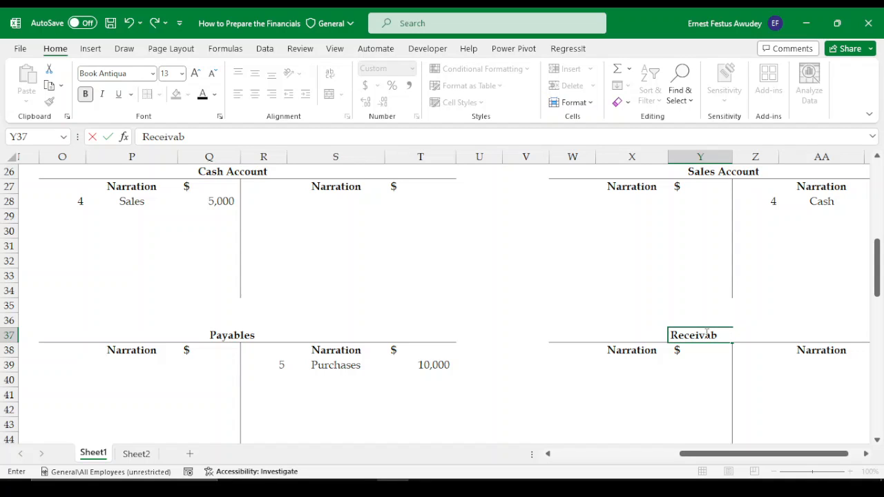
{"action": "type", "text": "les Acco"}
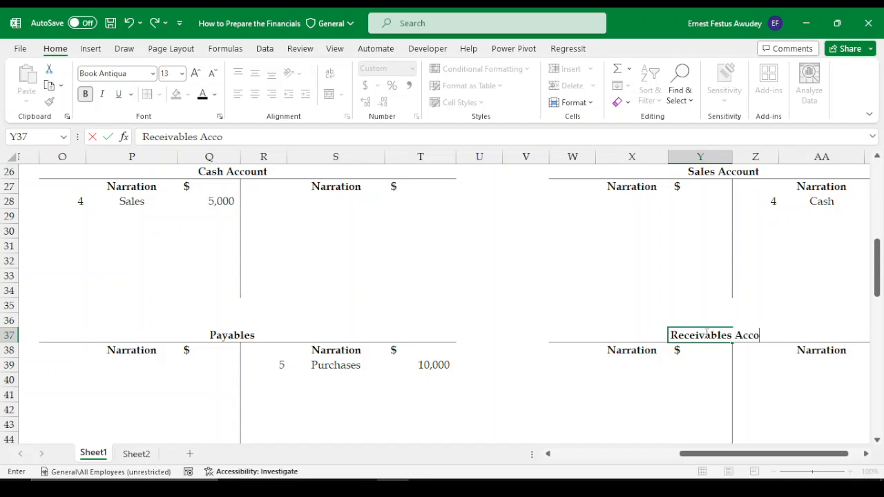
{"action": "key", "text": "BackSpace"}
{"action": "key", "text": "BackSpace"}
{"action": "key", "text": "BackSpace"}
{"action": "key", "text": "Return"}
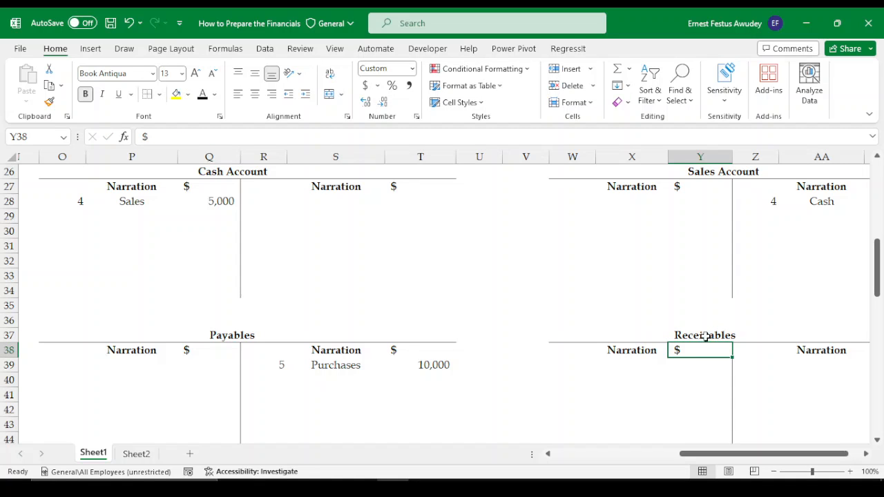
Merge and center the Receivables title across Y37:Z37.
{"action": "left_click_drag", "start_coordinate": [693, 336], "coordinate": [780, 336]}
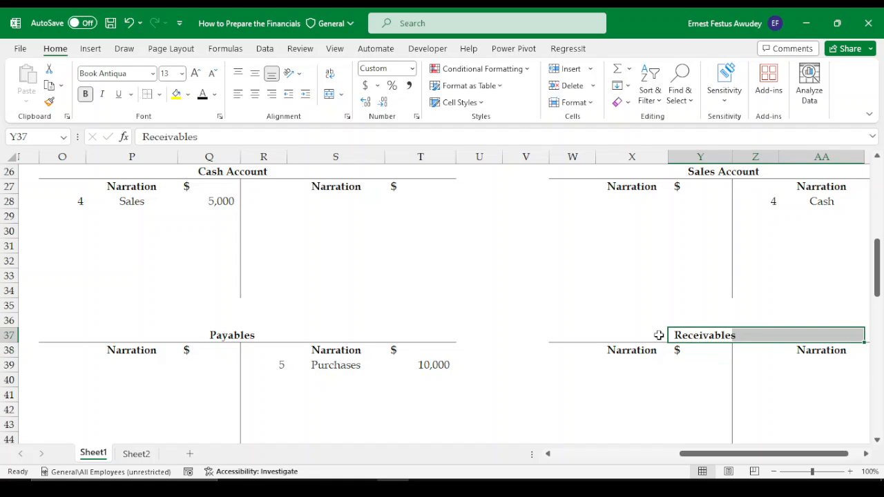
{"action": "left_click_drag", "start_coordinate": [685, 334], "coordinate": [759, 336]}
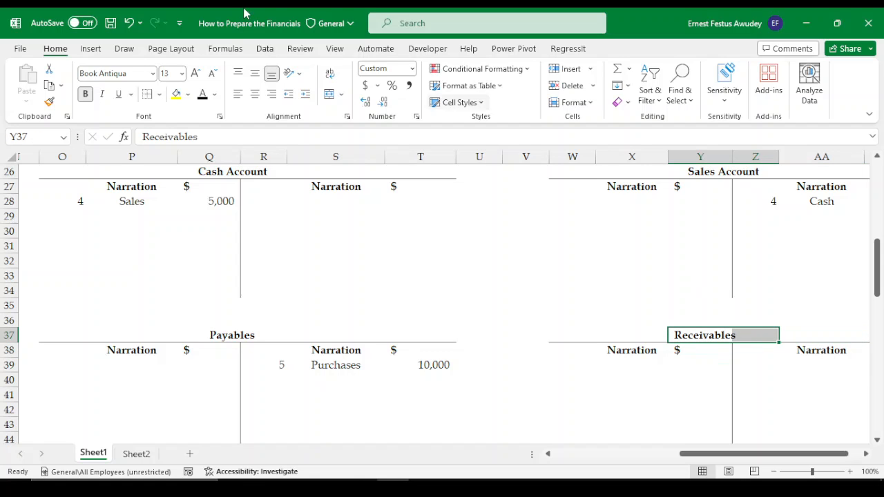
{"action": "left_click", "coordinate": [329, 94]}
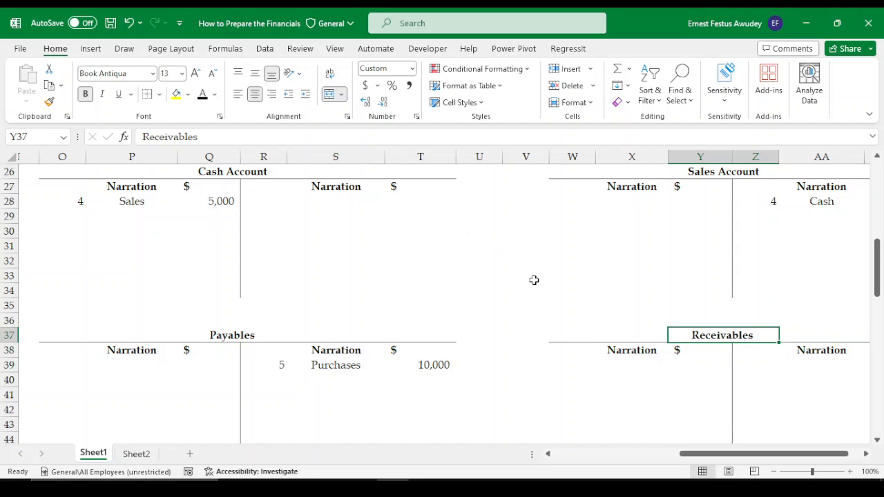
{"action": "left_click", "coordinate": [610, 370]}
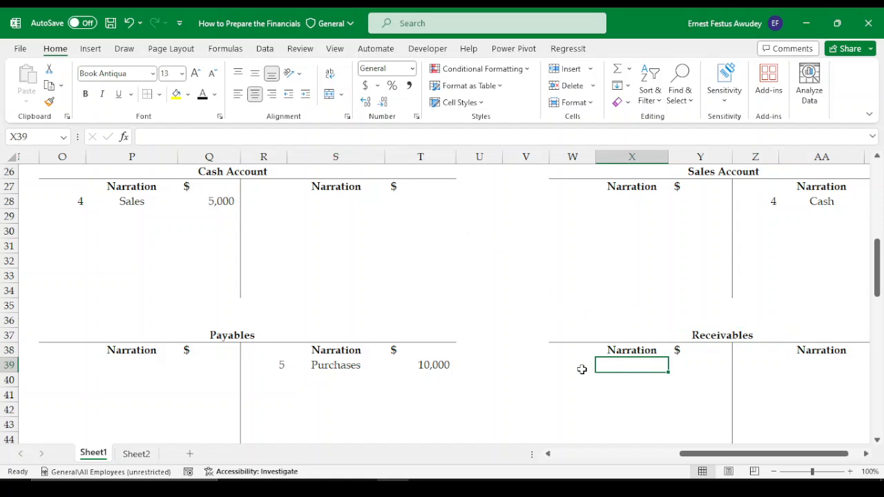
Recheck transaction 6 in the question and record its credit entry in Sales Account row 29: 6, Receivables, 8000.
{"action": "left_click_drag", "start_coordinate": [712, 456], "coordinate": [561, 457]}
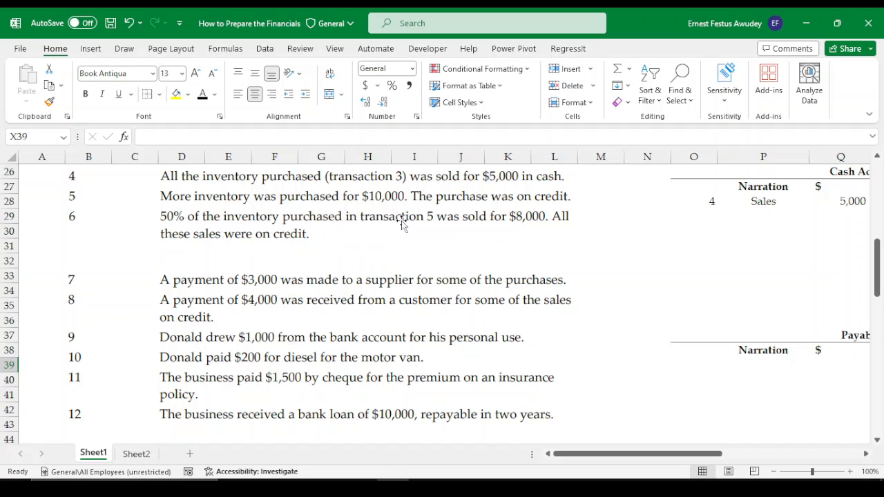
{"action": "left_click_drag", "start_coordinate": [577, 458], "coordinate": [691, 456]}
{"action": "scroll", "coordinate": [741, 319], "scroll_direction": "up", "scroll_amount": 1}
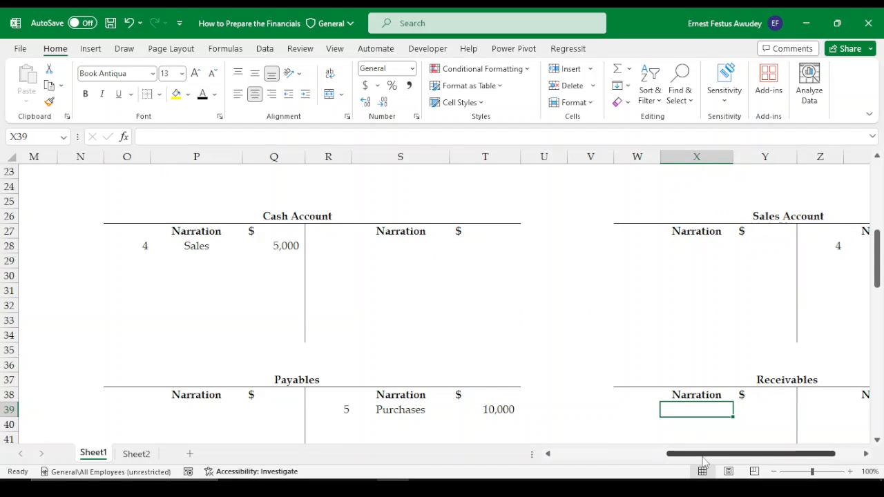
{"action": "left_click_drag", "start_coordinate": [705, 458], "coordinate": [740, 456]}
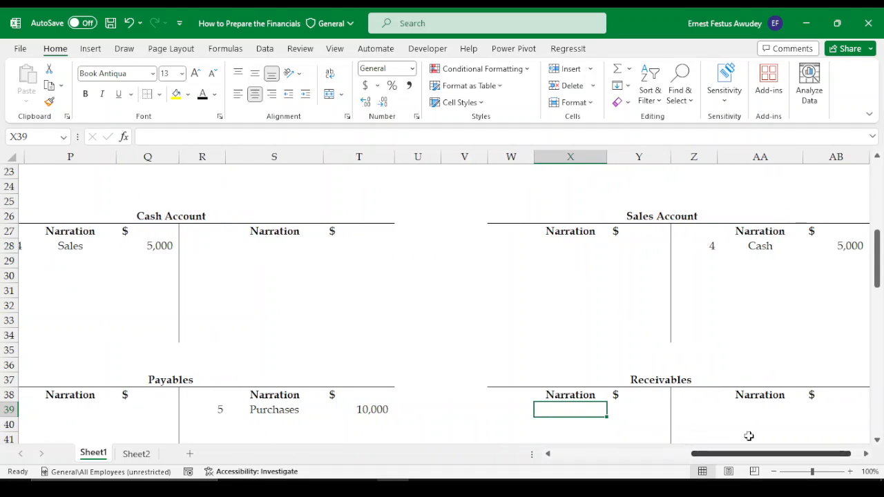
{"action": "left_click", "coordinate": [706, 265]}
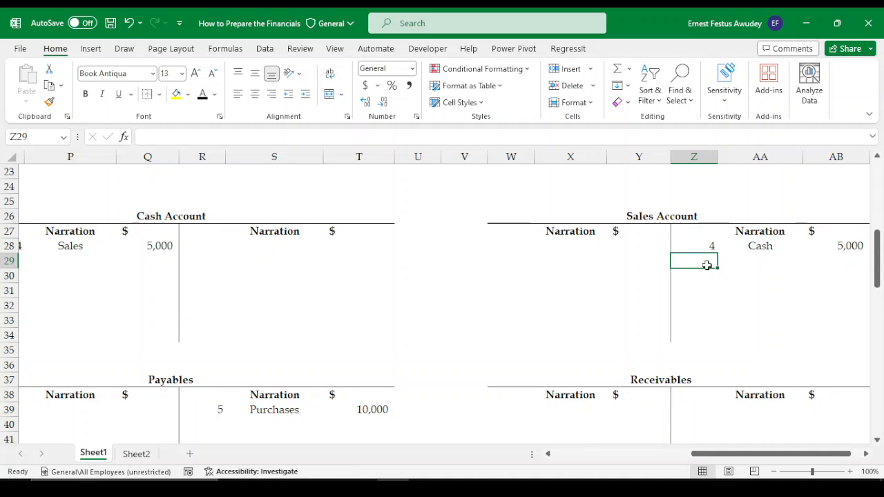
{"action": "type", "text": "6"}
{"action": "key", "text": "Tab"}
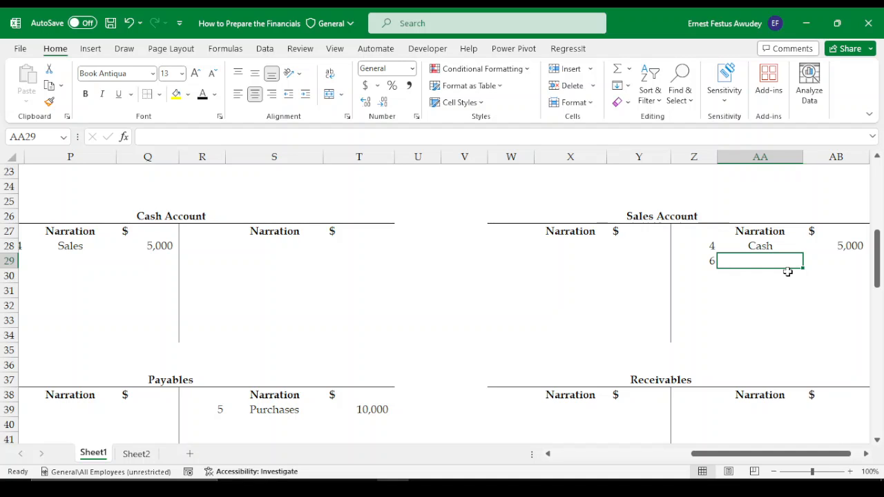
{"action": "type", "text": "Recc"}
{"action": "key", "text": "BackSpace"}
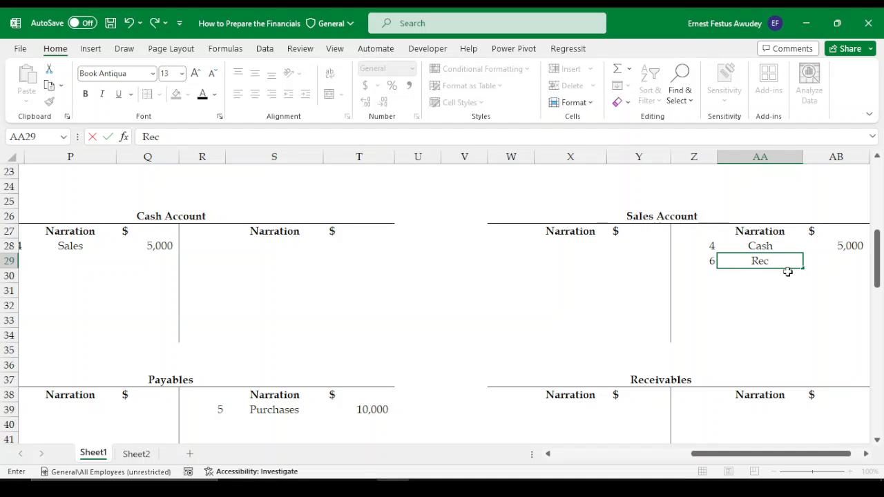
{"action": "type", "text": "eivabl"}
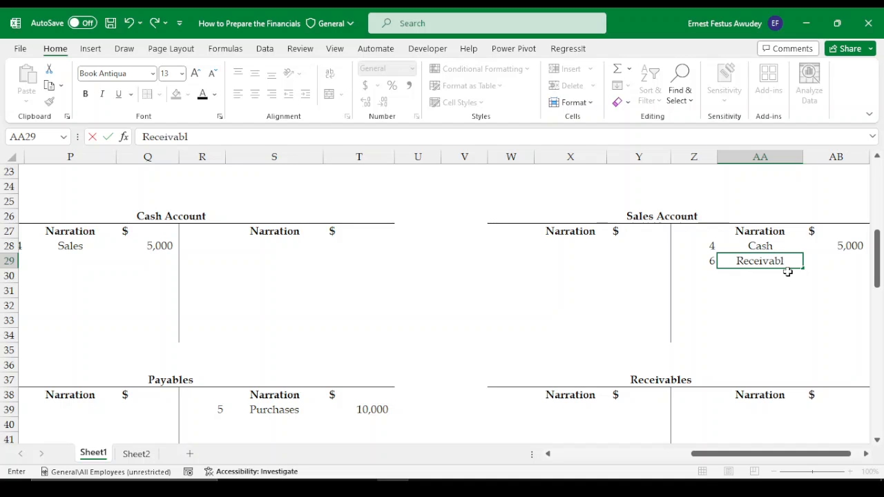
{"action": "type", "text": "es"}
{"action": "key", "text": "Tab"}
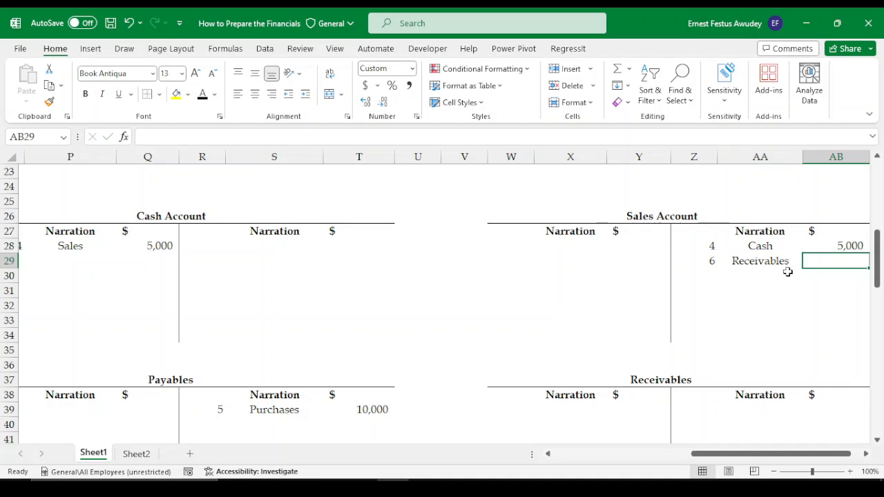
{"action": "type", "text": "8000"}
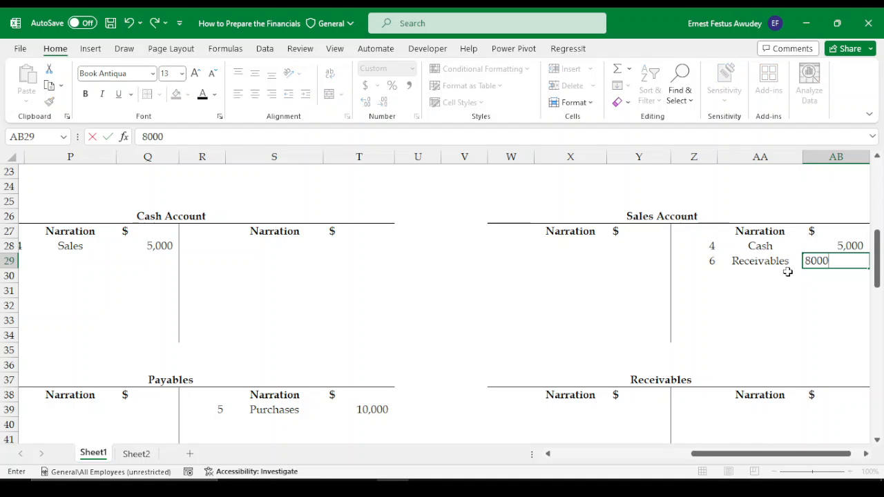
{"action": "key", "text": "Return"}
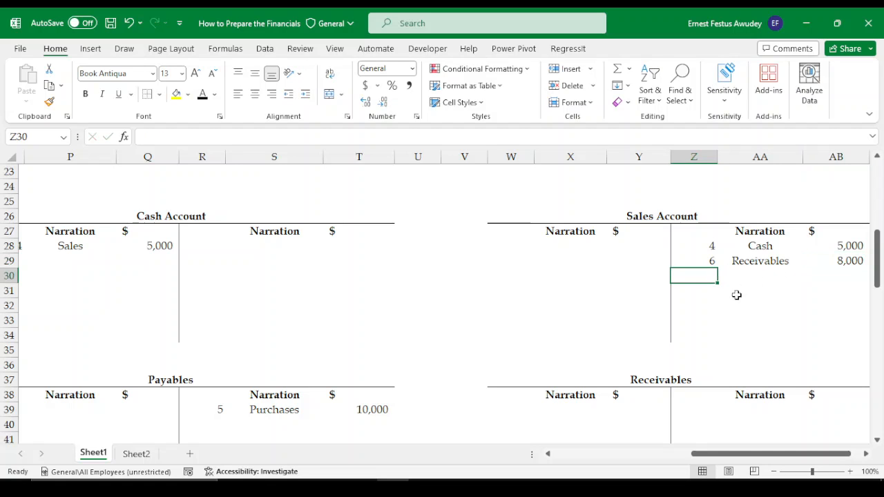
Record transaction 6 on the debit side of Receivables in row 39 as 6, Sales, with the amount linked by =AB29.
{"action": "scroll", "coordinate": [581, 399], "scroll_direction": "down", "scroll_amount": 1}
{"action": "scroll", "coordinate": [602, 384], "scroll_direction": "down", "scroll_amount": 1}
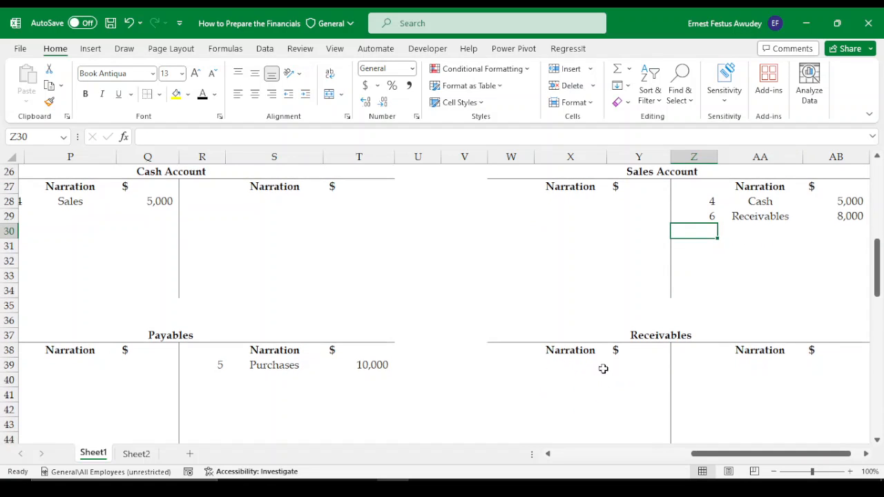
{"action": "left_click_drag", "start_coordinate": [712, 216], "coordinate": [843, 215]}
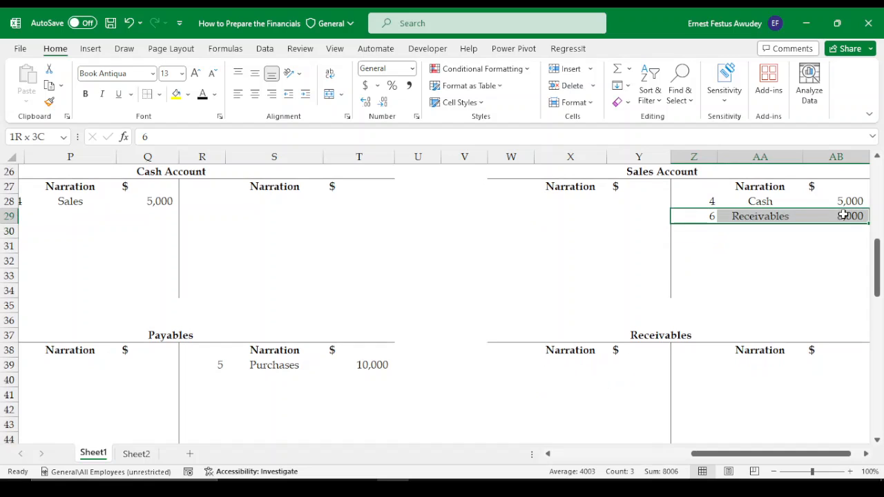
{"action": "left_click", "coordinate": [517, 367]}
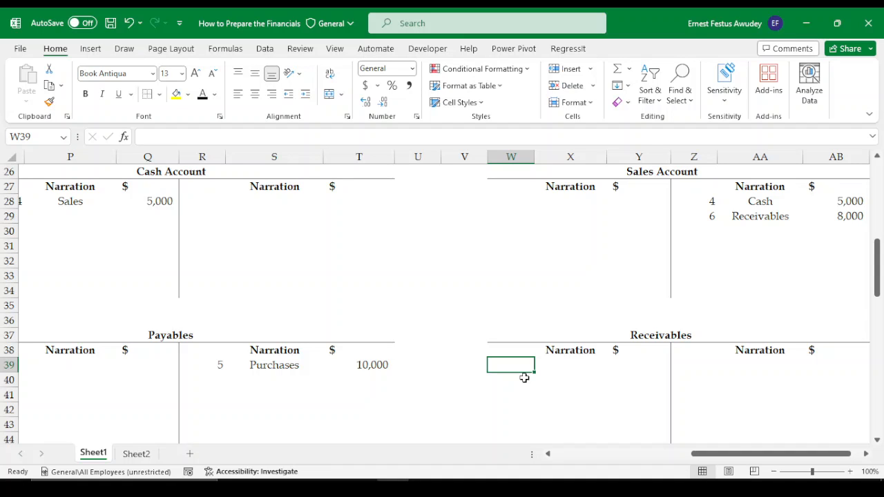
{"action": "type", "text": "6"}
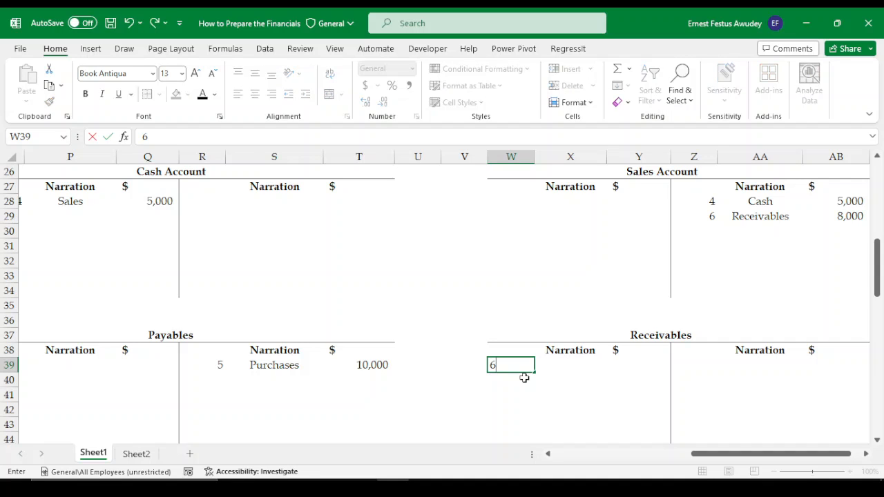
{"action": "key", "text": "Tab"}
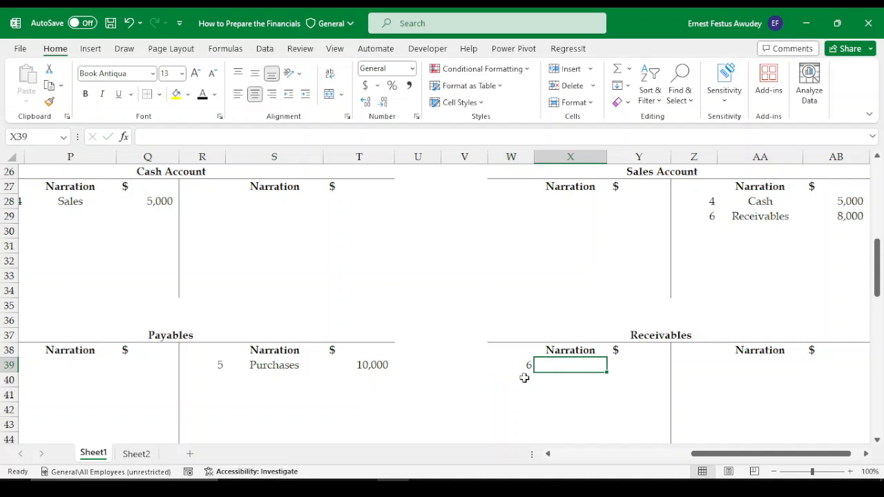
{"action": "type", "text": "Saled"}
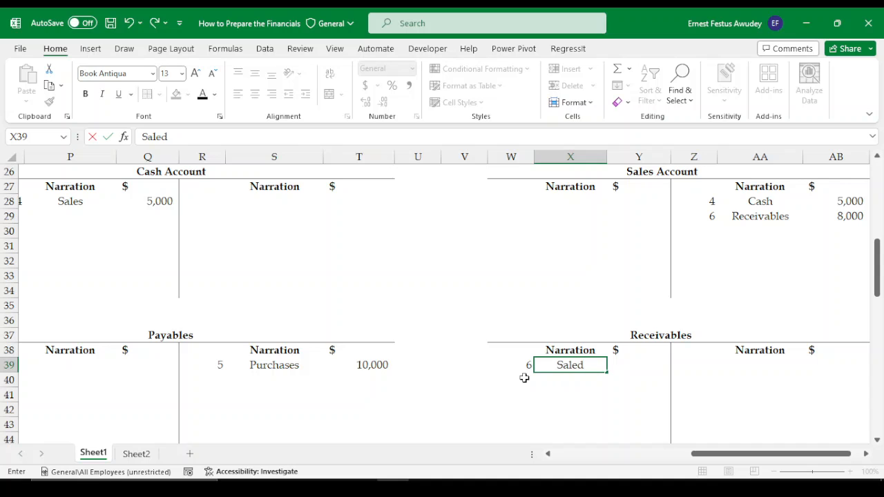
{"action": "key", "text": "BackSpace"}
{"action": "type", "text": "s"}
{"action": "key", "text": "Tab"}
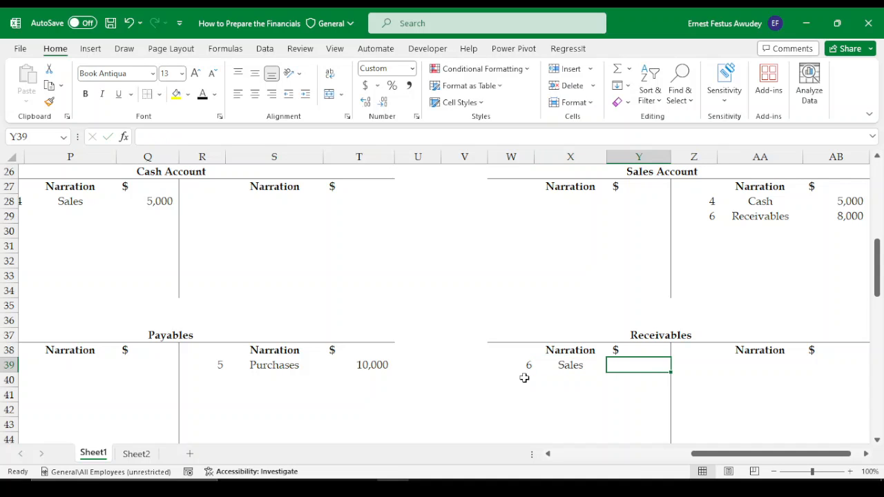
{"action": "type", "text": "="}
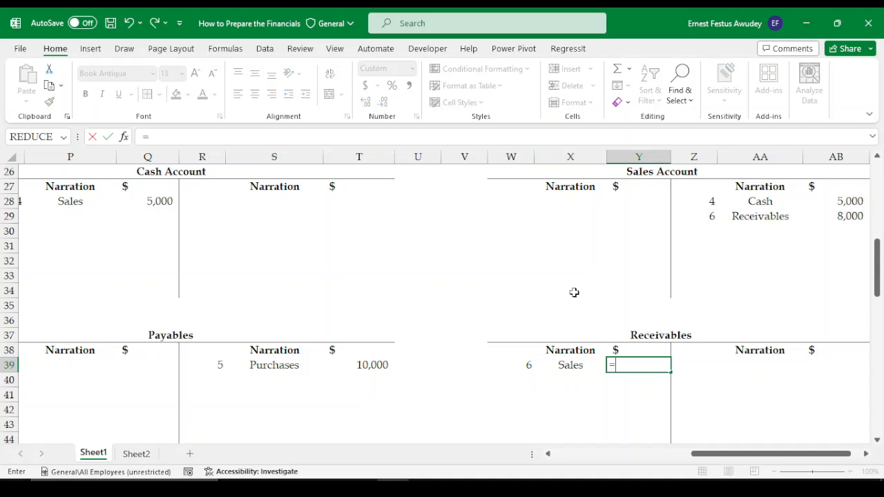
{"action": "left_click", "coordinate": [837, 215]}
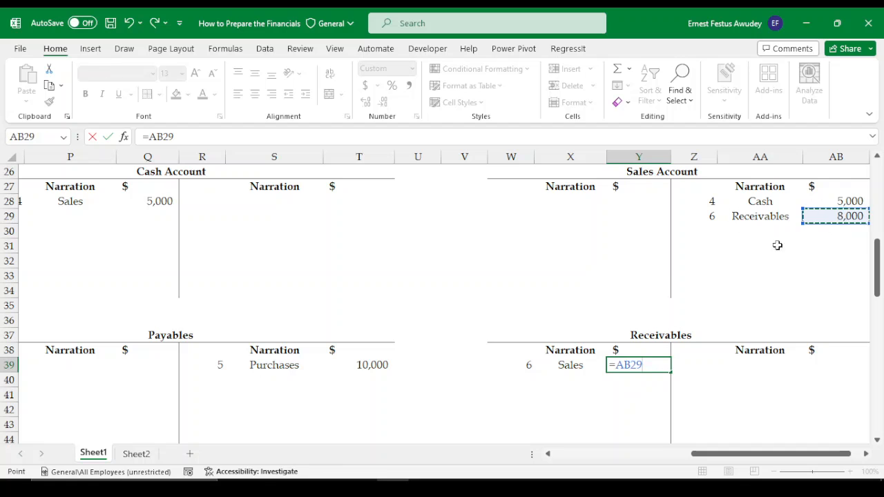
{"action": "key", "text": "Return"}
Examine transaction 7 in the question alongside the credit purchase in transaction 5 and the Payables account.
{"action": "left_click_drag", "start_coordinate": [700, 453], "coordinate": [729, 456]}
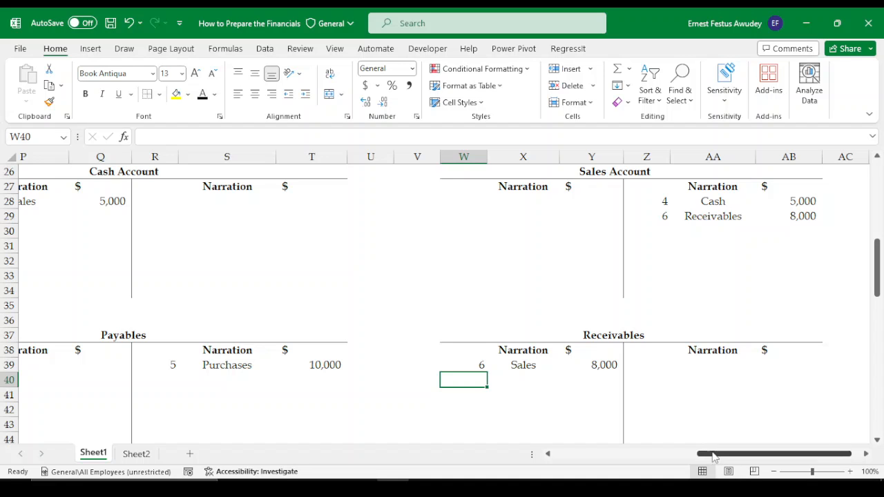
{"action": "left_click_drag", "start_coordinate": [718, 457], "coordinate": [496, 447]}
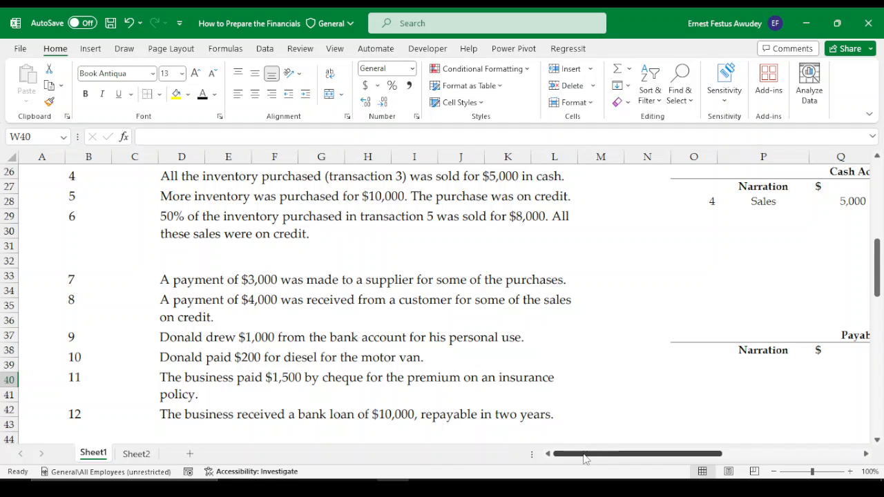
{"action": "left_click_drag", "start_coordinate": [584, 458], "coordinate": [652, 455]}
{"action": "left_click", "coordinate": [715, 364]}
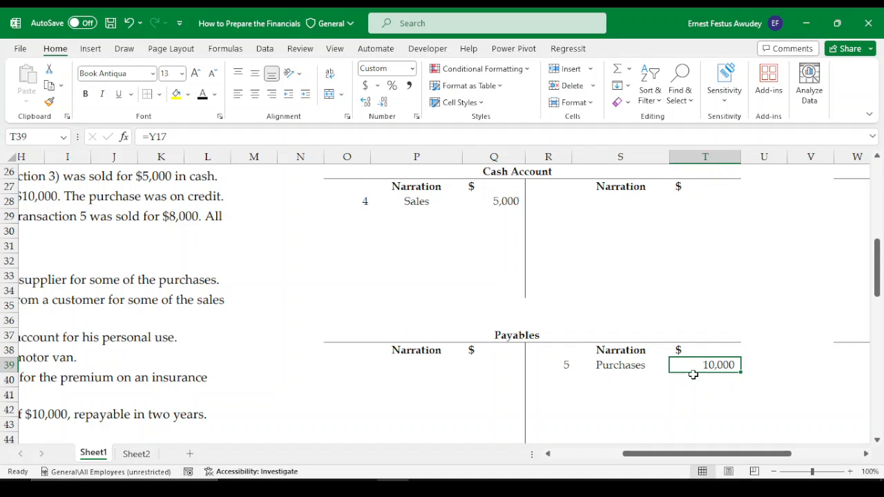
{"action": "mouse_move", "coordinate": [680, 457]}
{"action": "left_mouse_down"}
{"action": "mouse_move", "coordinate": [605, 456]}
{"action": "mouse_move", "coordinate": [671, 456]}
{"action": "left_mouse_up"}
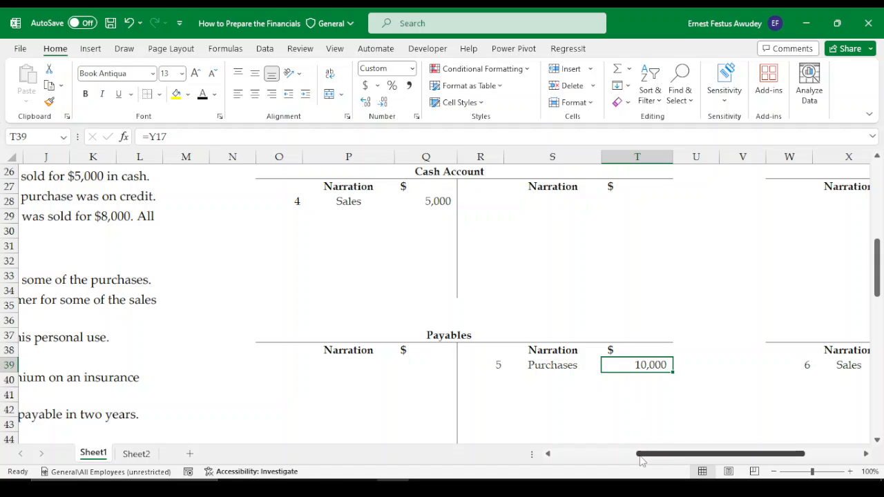
{"action": "left_click_drag", "start_coordinate": [646, 460], "coordinate": [564, 460]}
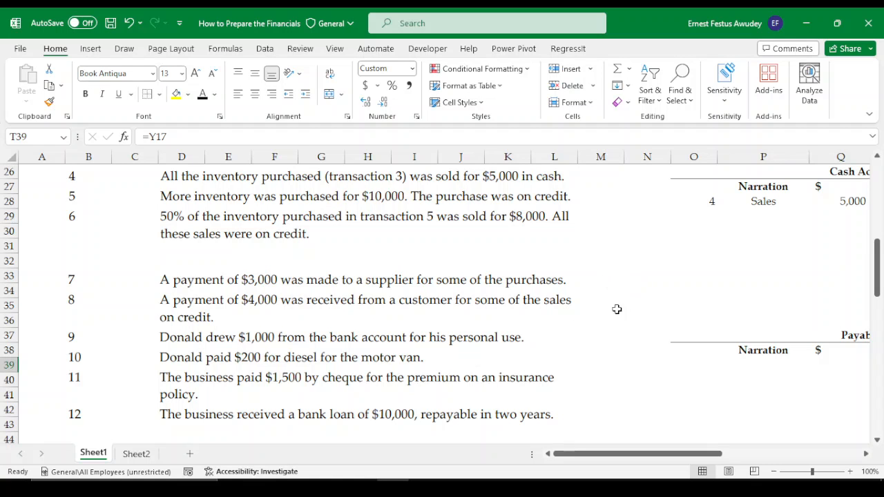
{"action": "scroll", "coordinate": [594, 290], "scroll_direction": "up", "scroll_amount": 1}
{"action": "scroll", "coordinate": [551, 208], "scroll_direction": "up", "scroll_amount": 1}
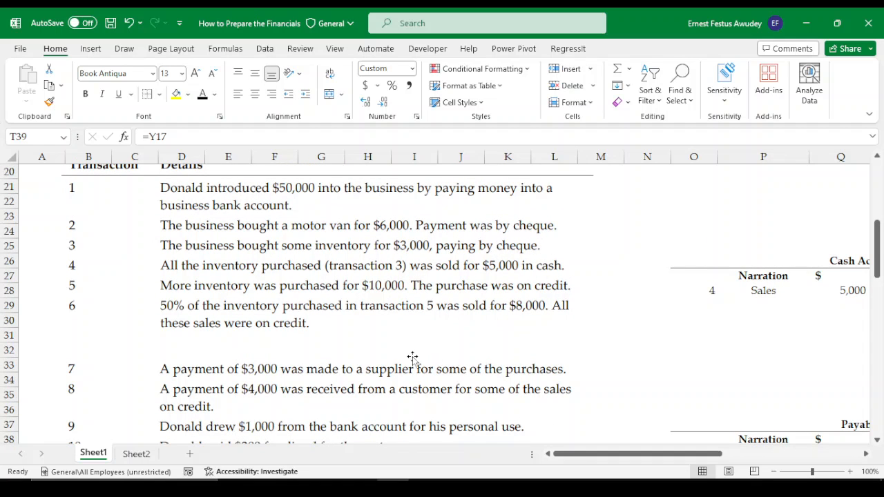
{"action": "scroll", "coordinate": [332, 359], "scroll_direction": "down", "scroll_amount": 1}
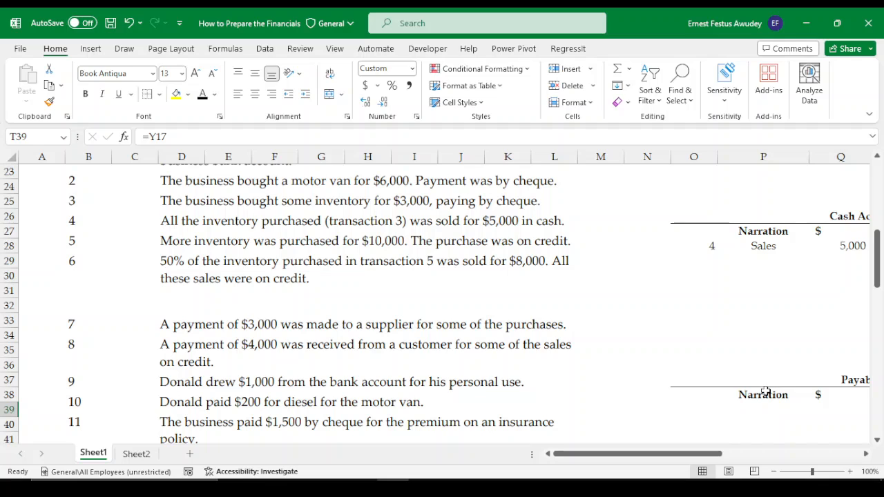
{"action": "left_click", "coordinate": [842, 380]}
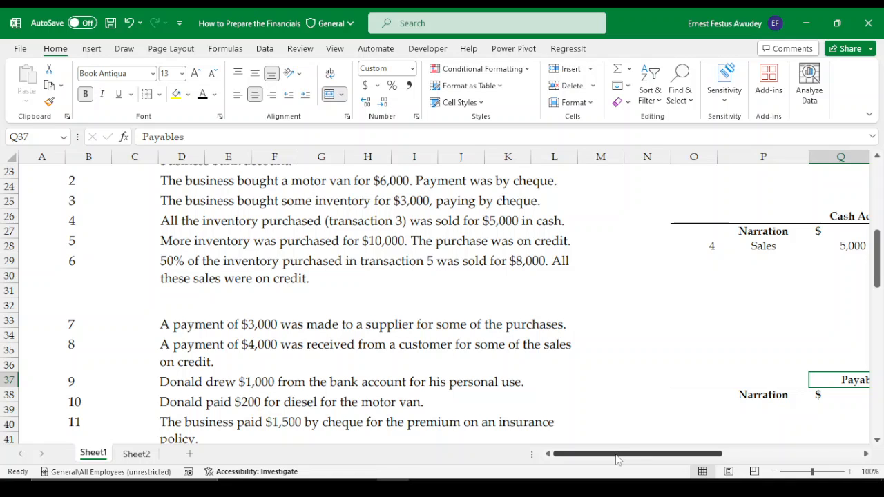
{"action": "left_click_drag", "start_coordinate": [691, 458], "coordinate": [779, 457]}
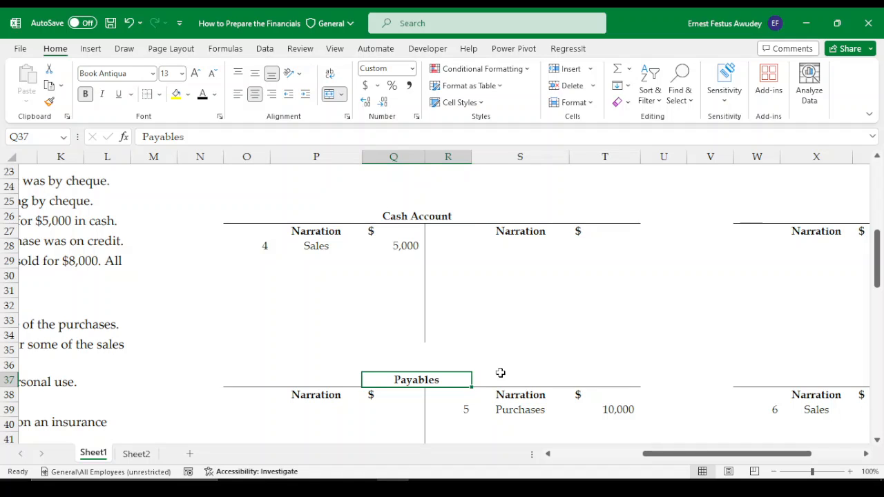
Record transaction 7 on the debit side of Payables in row 39 as 7, Bank, 3000.
{"action": "left_click", "coordinate": [245, 419]}
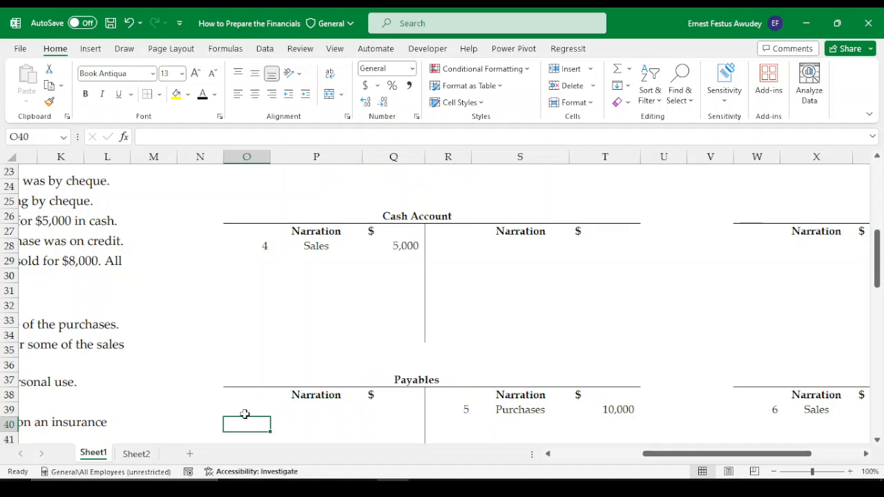
{"action": "left_click", "coordinate": [243, 413]}
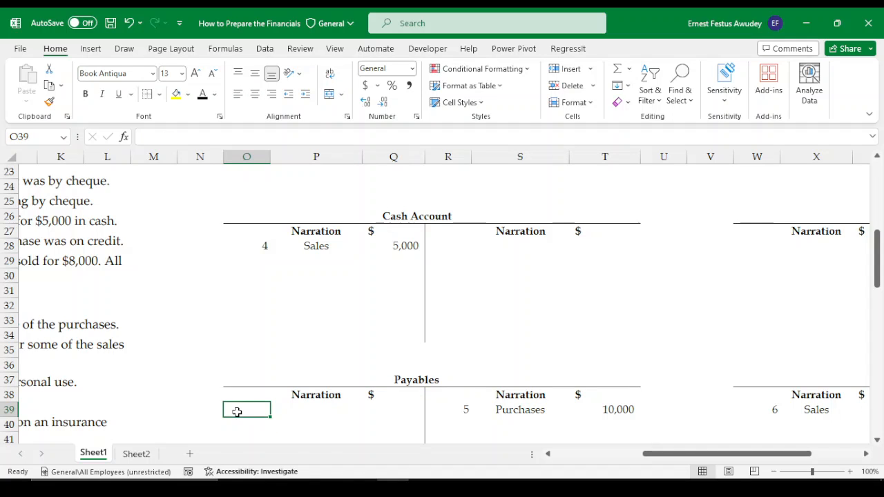
{"action": "type", "text": "7"}
{"action": "left_click", "coordinate": [284, 418]}
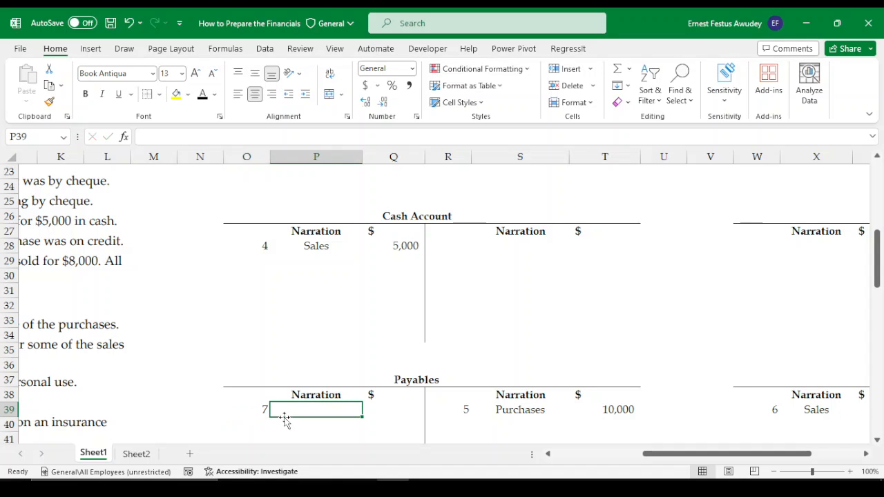
{"action": "type", "text": "Bank"}
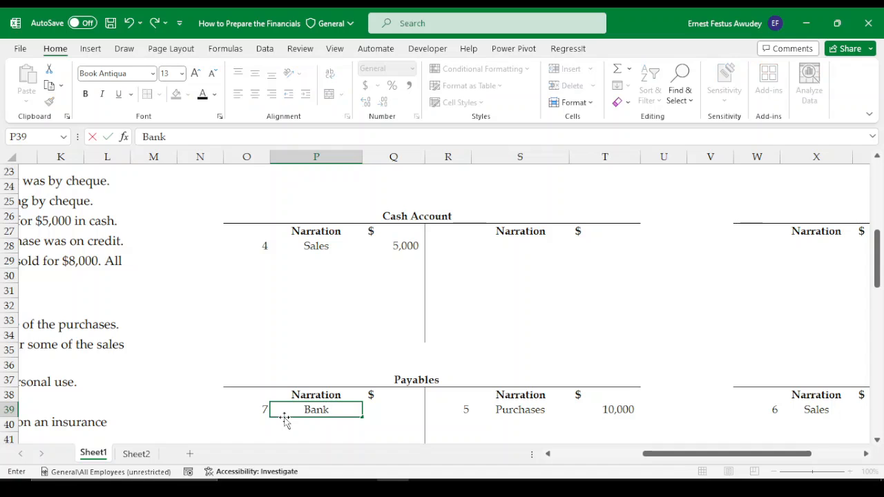
{"action": "key", "text": "Tab"}
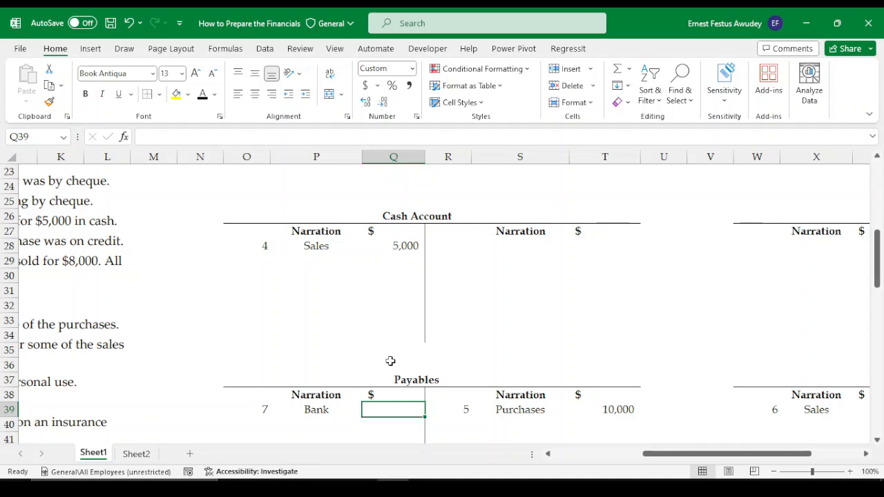
{"action": "type", "text": "3000"}
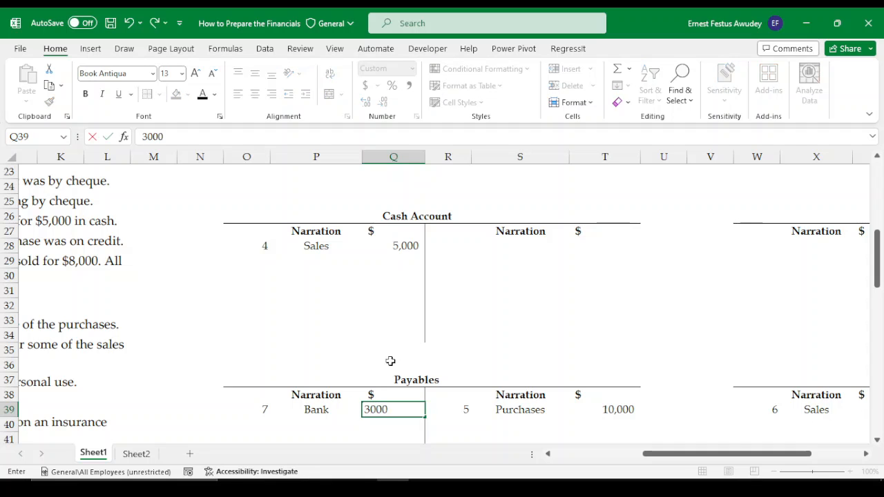
{"action": "key", "text": "Tab"}
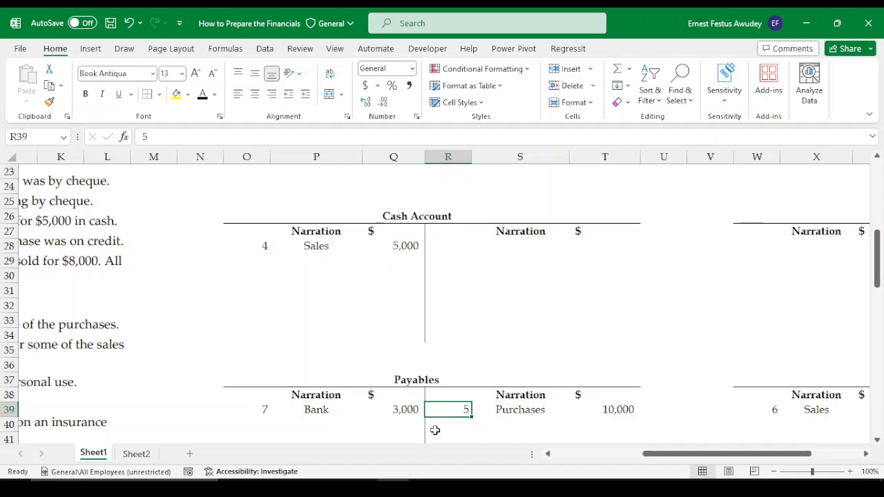
Start transaction 7's credit entry in row 8 of the Bank Account with reference 7 and narration Payables.
{"action": "left_click_drag", "start_coordinate": [668, 456], "coordinate": [705, 457]}
{"action": "scroll", "coordinate": [714, 339], "scroll_direction": "up", "scroll_amount": 4}
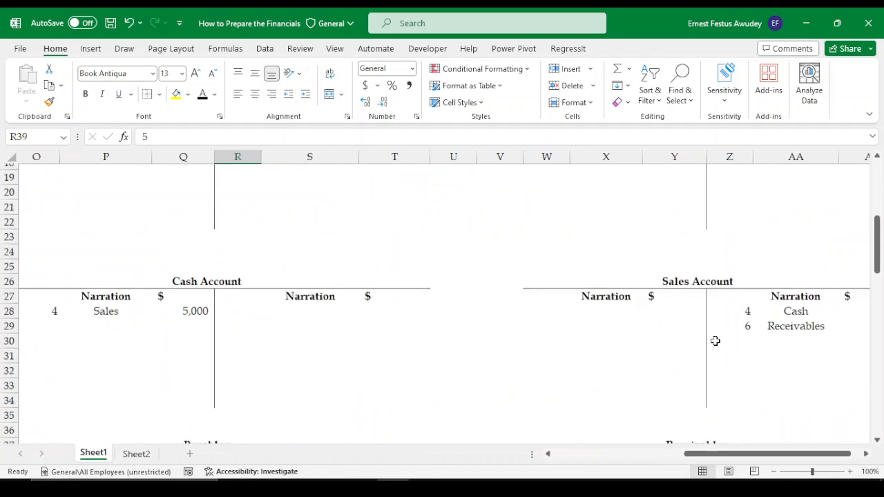
{"action": "scroll", "coordinate": [718, 308], "scroll_direction": "up", "scroll_amount": 3}
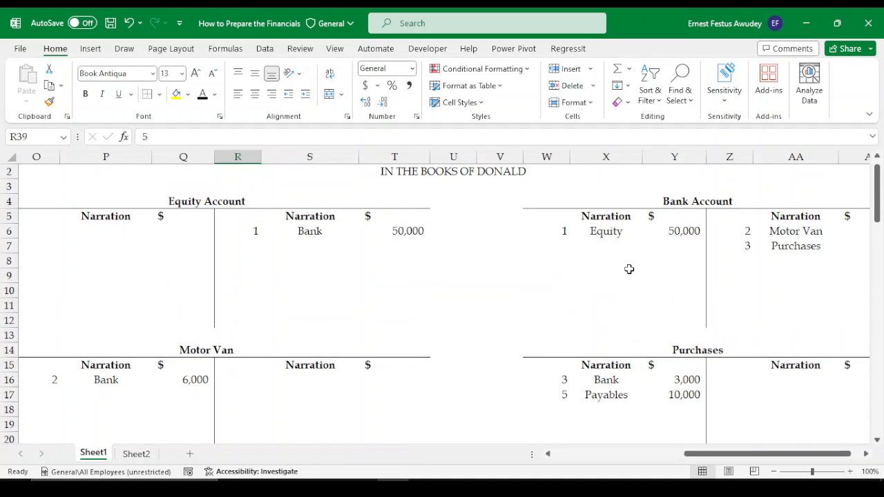
{"action": "left_click", "coordinate": [750, 259]}
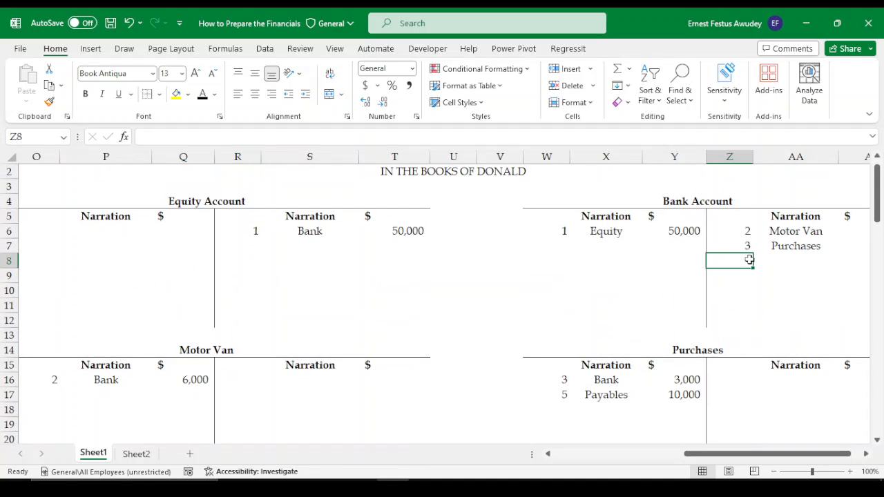
{"action": "type", "text": "7"}
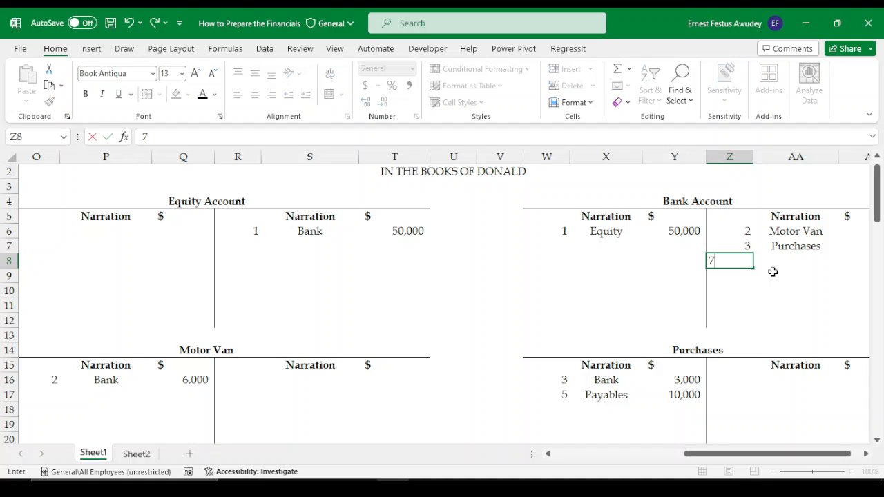
{"action": "key", "text": "Tab"}
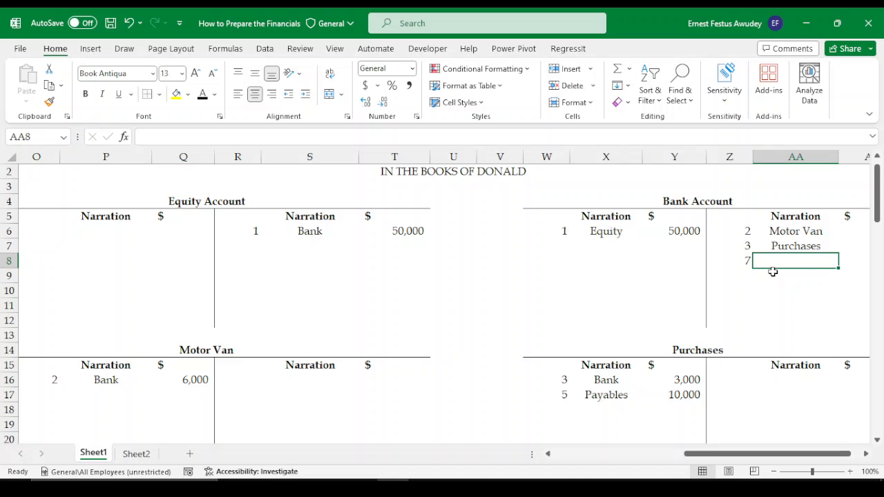
{"action": "type", "text": "Pay"}
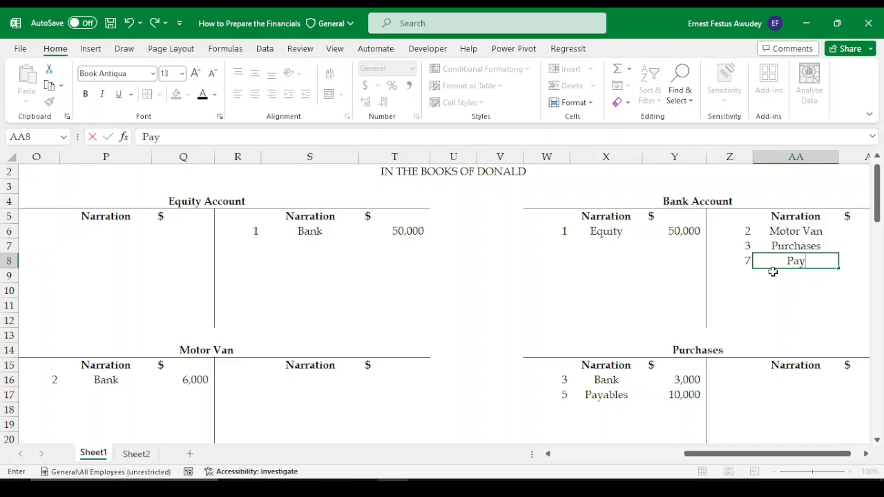
{"action": "type", "text": "ables"}
{"action": "key", "text": "Tab"}
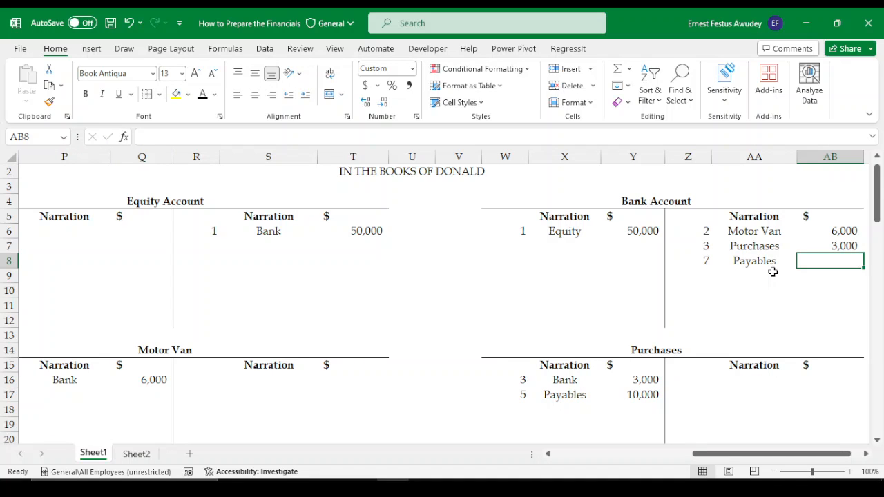
Link the Bank Account credit amount for transaction 7 to the Payables debit amount with =Q39.
{"action": "type", "text": "="}
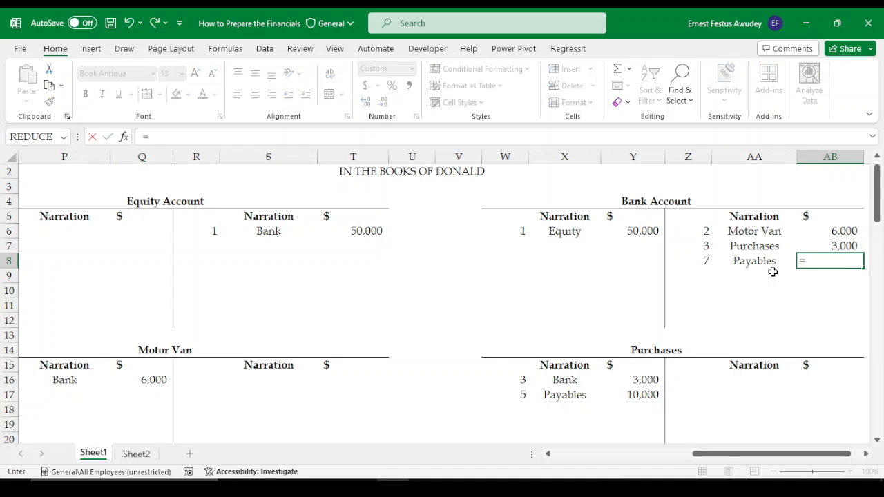
{"action": "left_click_drag", "start_coordinate": [699, 454], "coordinate": [632, 454]}
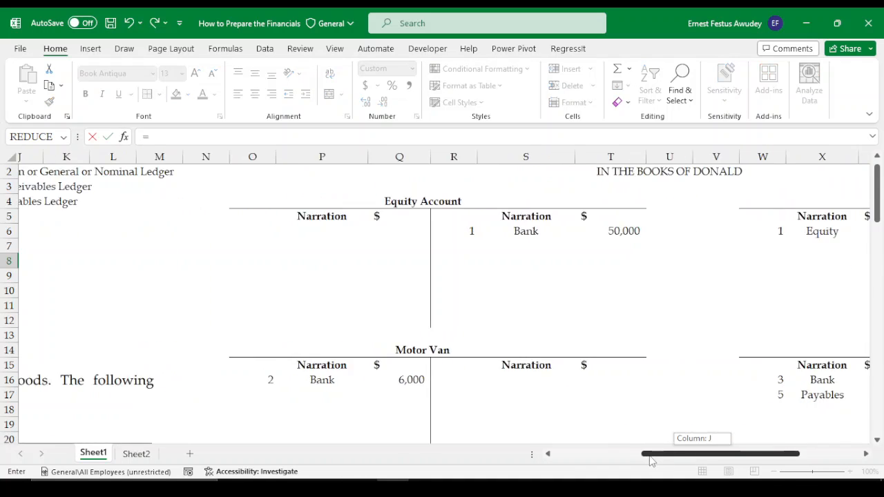
{"action": "scroll", "coordinate": [484, 382], "scroll_direction": "down", "scroll_amount": 5}
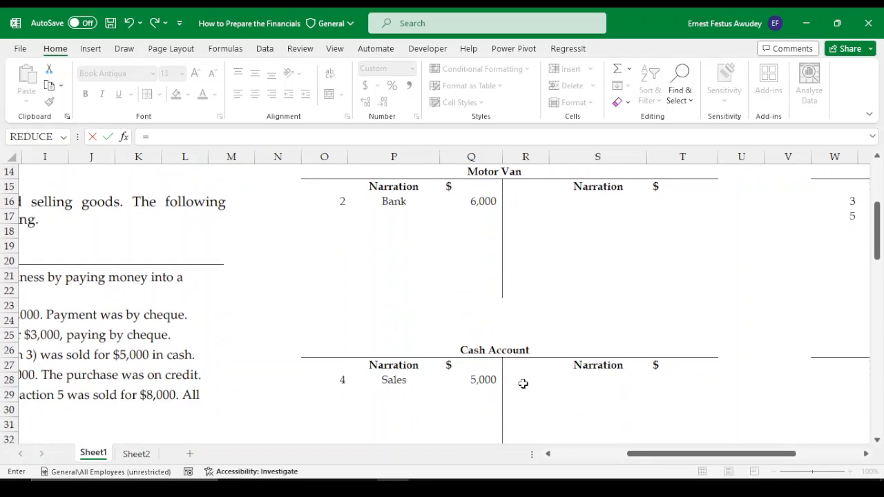
{"action": "scroll", "coordinate": [530, 387], "scroll_direction": "down", "scroll_amount": 3}
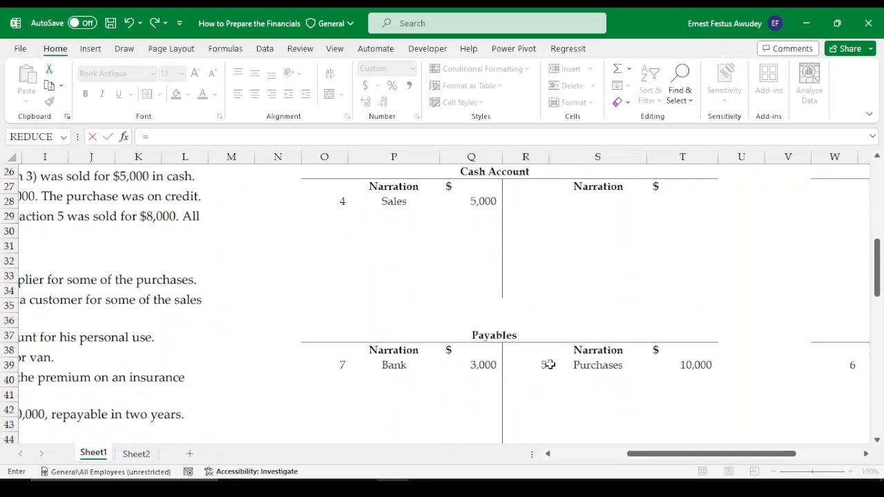
{"action": "left_click", "coordinate": [483, 365]}
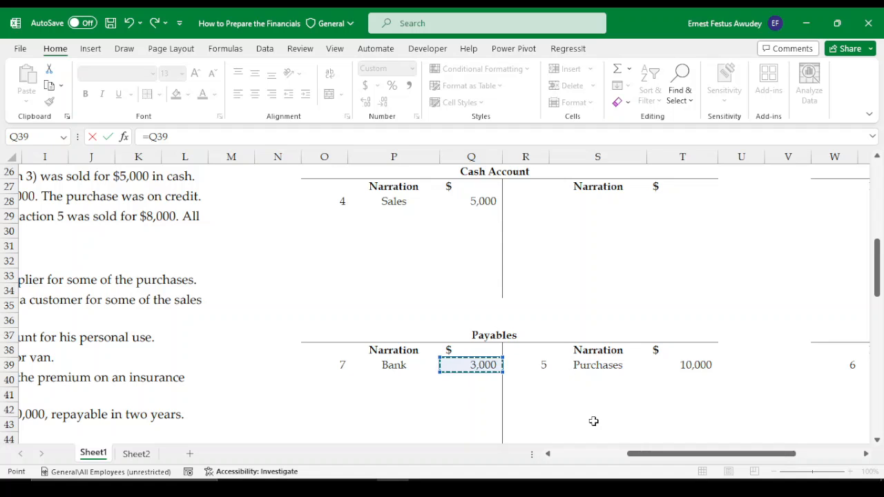
{"action": "key", "text": "Return"}
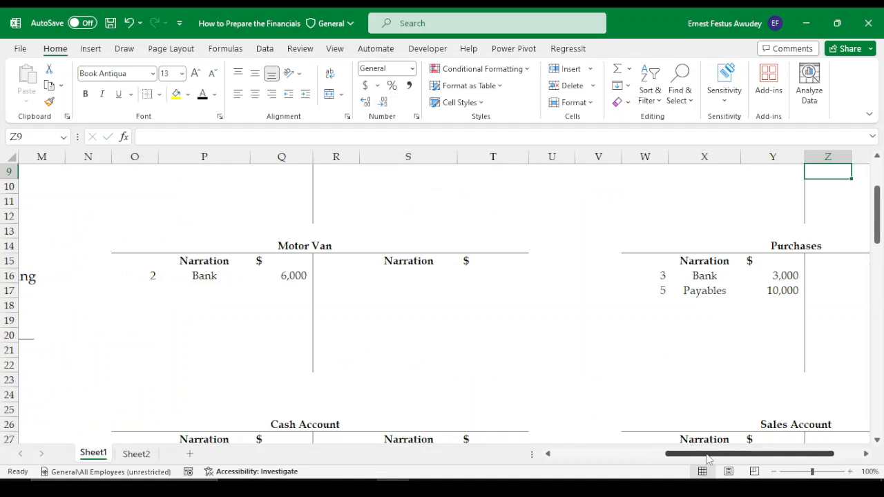
{"action": "left_click_drag", "start_coordinate": [716, 454], "coordinate": [742, 456]}
{"action": "scroll", "coordinate": [714, 340], "scroll_direction": "up", "scroll_amount": 3}
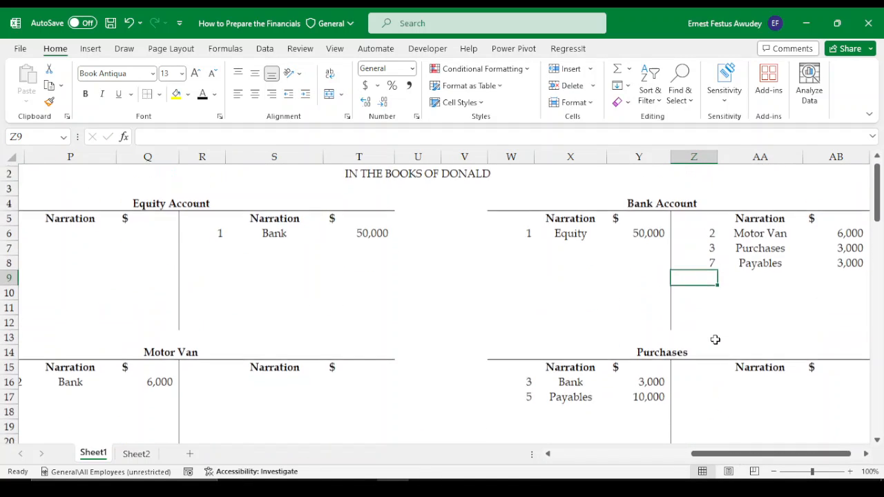
{"action": "left_click_drag", "start_coordinate": [738, 455], "coordinate": [782, 456]}
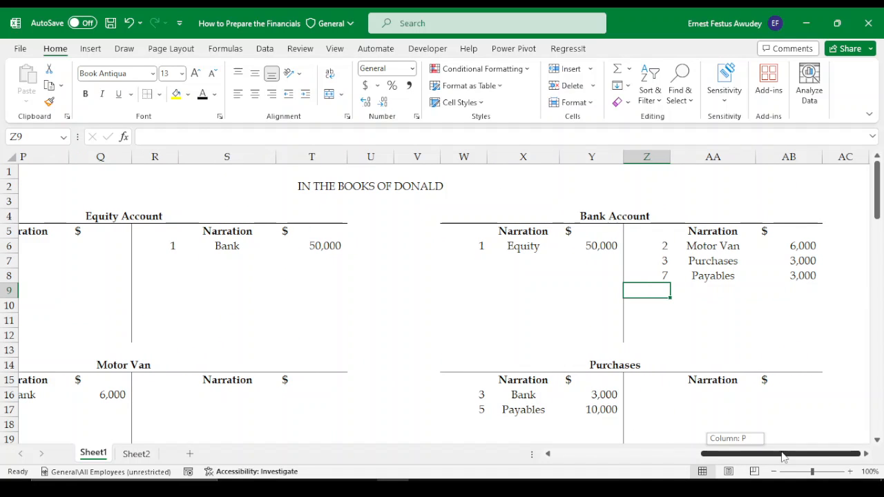
{"action": "left_click", "coordinate": [803, 282]}
Examine transaction 8 in the question alongside the credit sale in transaction 6 and the Receivables and Sales accounts.
{"action": "left_click_drag", "start_coordinate": [772, 457], "coordinate": [628, 457]}
{"action": "scroll", "coordinate": [355, 385], "scroll_direction": "down", "scroll_amount": 5}
{"action": "scroll", "coordinate": [355, 385], "scroll_direction": "down", "scroll_amount": 3}
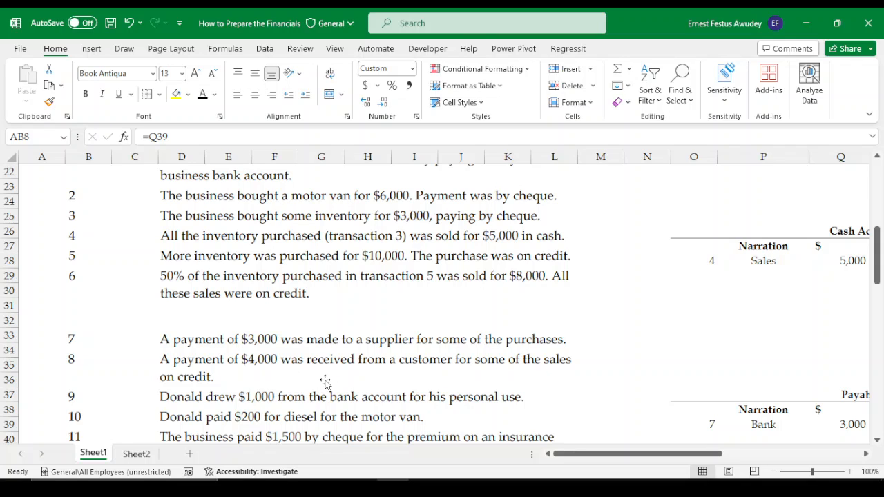
{"action": "left_click_drag", "start_coordinate": [579, 453], "coordinate": [718, 458]}
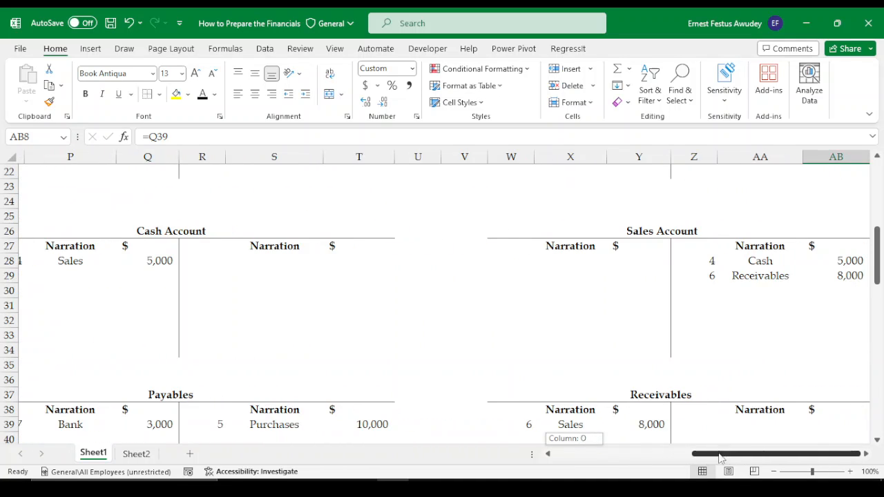
{"action": "scroll", "coordinate": [662, 390], "scroll_direction": "down", "scroll_amount": 1}
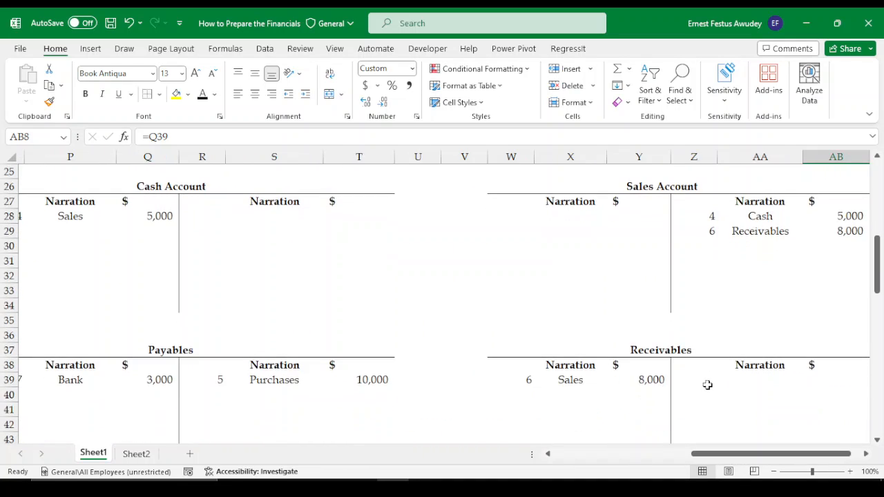
{"action": "left_click_drag", "start_coordinate": [712, 451], "coordinate": [573, 456]}
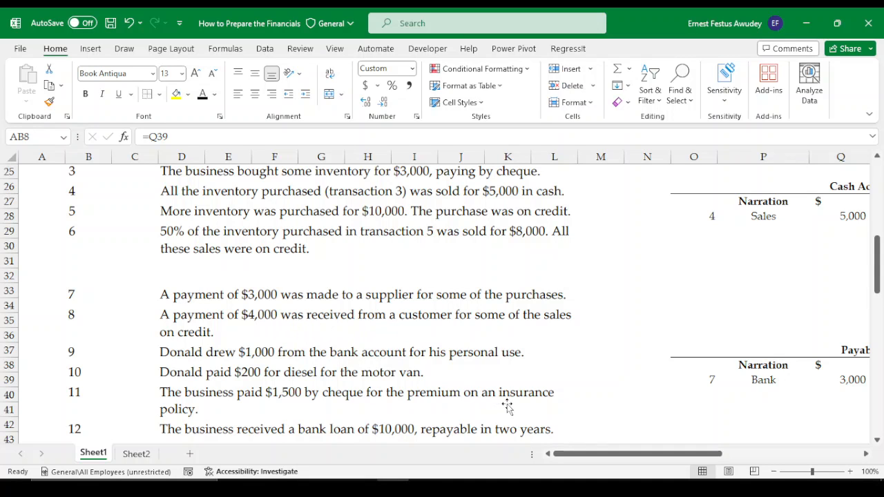
{"action": "left_click_drag", "start_coordinate": [570, 458], "coordinate": [726, 434]}
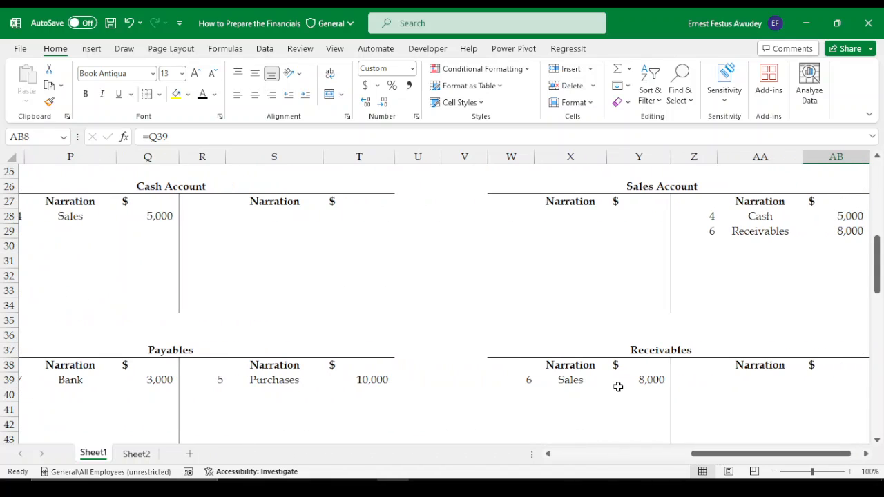
{"action": "scroll", "coordinate": [641, 357], "scroll_direction": "up", "scroll_amount": 4}
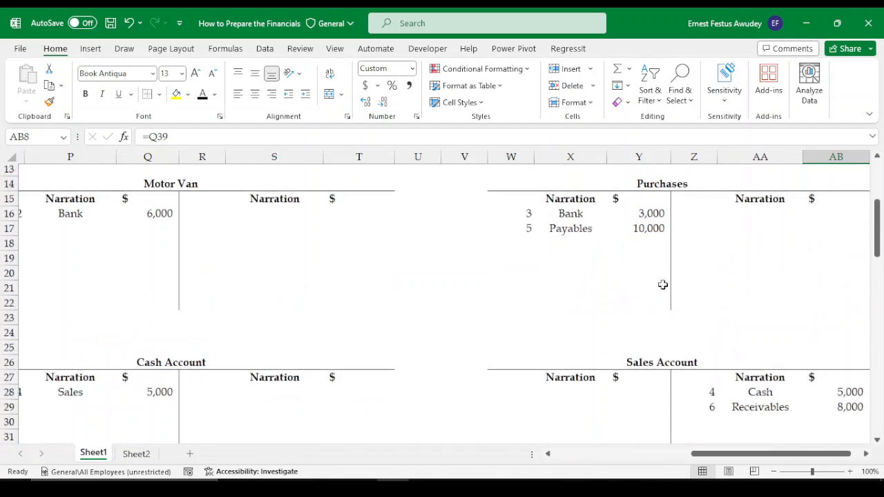
{"action": "scroll", "coordinate": [663, 284], "scroll_direction": "up", "scroll_amount": 1}
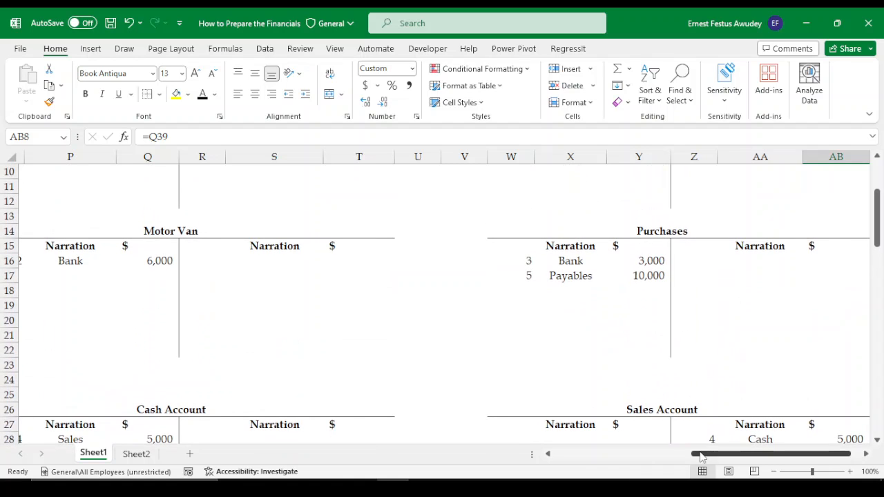
{"action": "left_click_drag", "start_coordinate": [702, 455], "coordinate": [564, 456]}
{"action": "scroll", "coordinate": [365, 391], "scroll_direction": "down", "scroll_amount": 4}
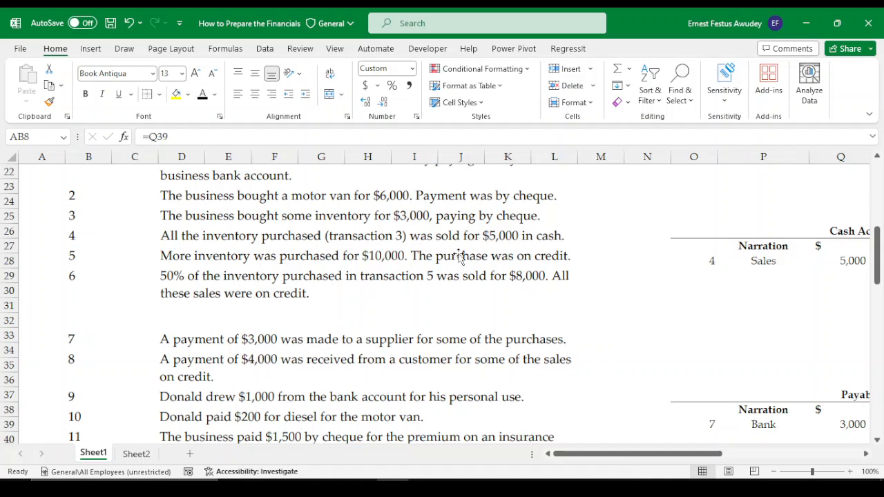
{"action": "scroll", "coordinate": [808, 325], "scroll_direction": "up", "scroll_amount": 2}
{"action": "scroll", "coordinate": [778, 338], "scroll_direction": "down", "scroll_amount": 1}
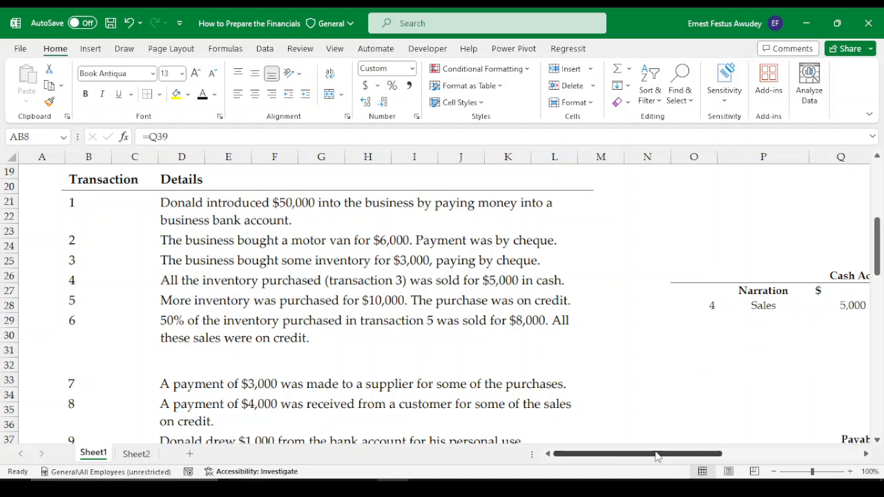
Record transaction 8 on the credit side of Receivables in row 39 as 8, Bank, 4000.
{"action": "left_click_drag", "start_coordinate": [652, 458], "coordinate": [766, 421]}
{"action": "scroll", "coordinate": [694, 413], "scroll_direction": "down", "scroll_amount": 3}
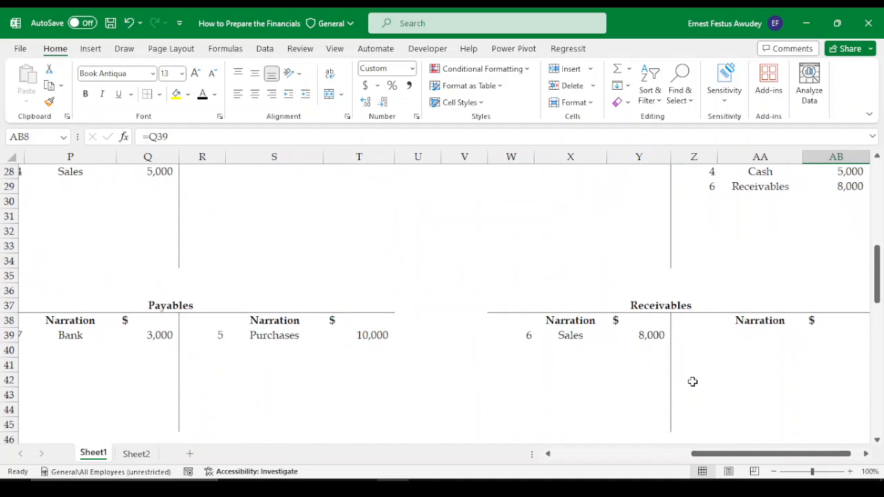
{"action": "left_click", "coordinate": [695, 338]}
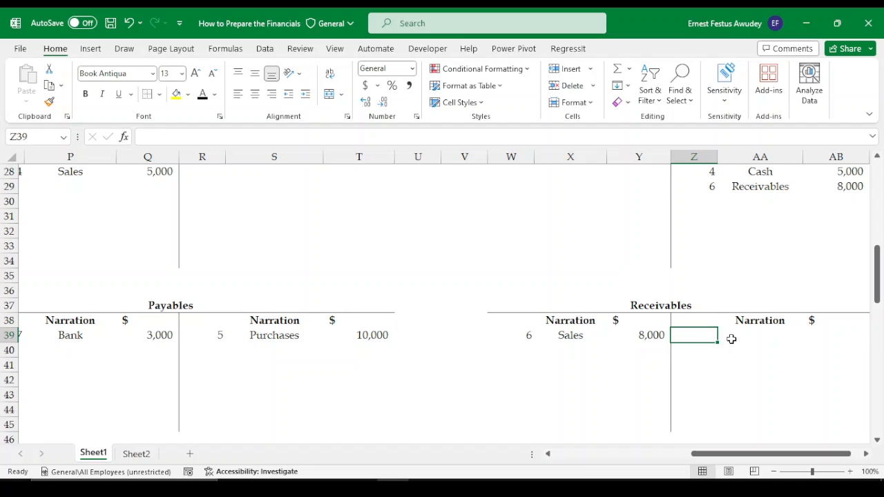
{"action": "type", "text": "8"}
{"action": "key", "text": "Tab"}
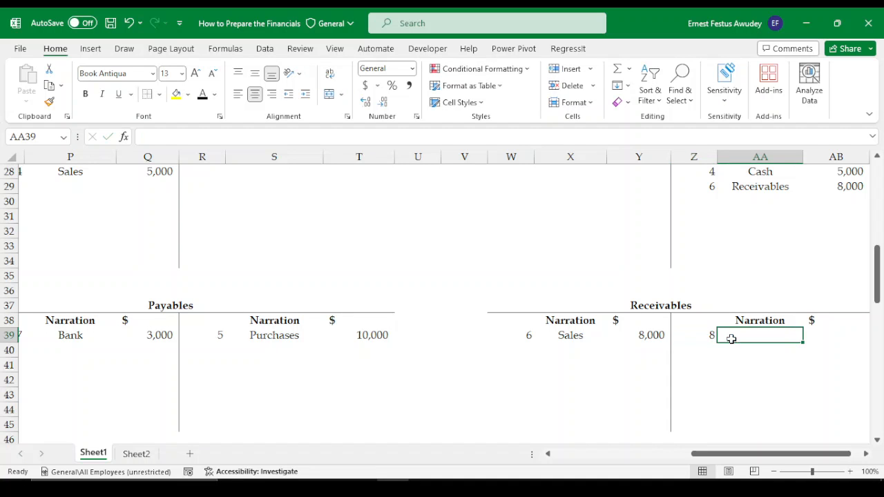
{"action": "type", "text": "Bnak"}
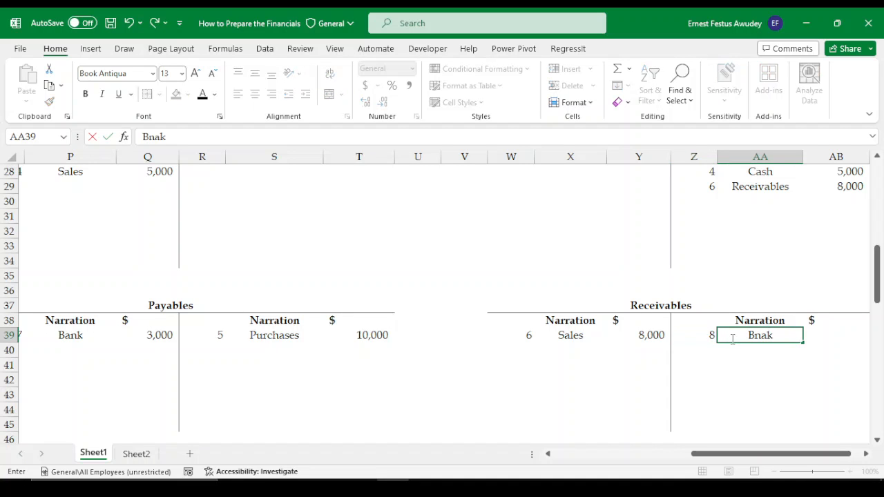
{"action": "key", "text": "Tab"}
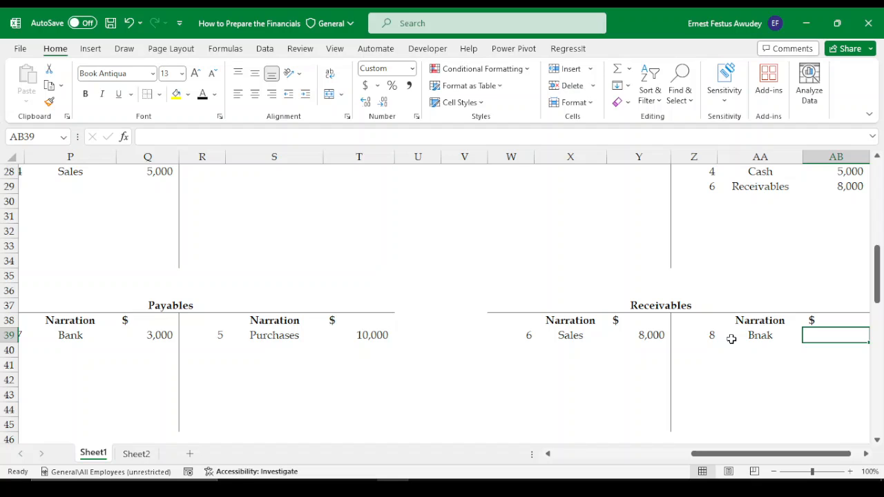
{"action": "left_click", "coordinate": [731, 338]}
{"action": "type", "text": "Bank"}
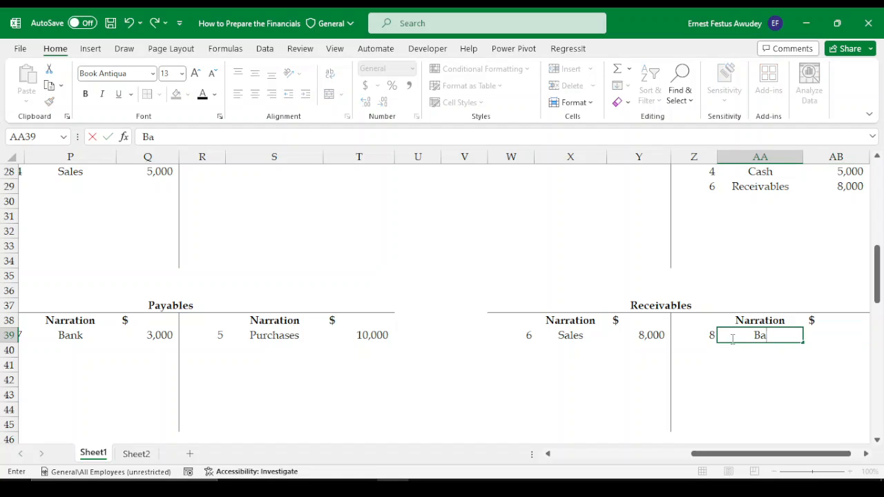
{"action": "key", "text": "Tab"}
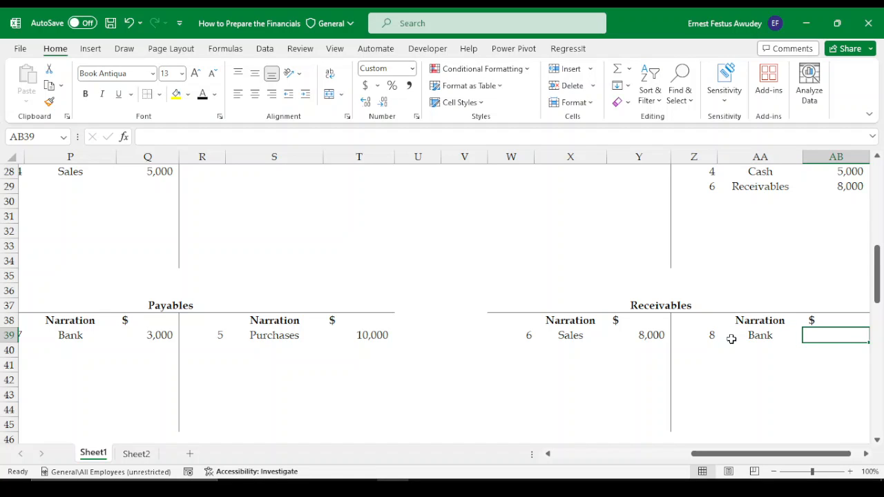
{"action": "type", "text": "4000"}
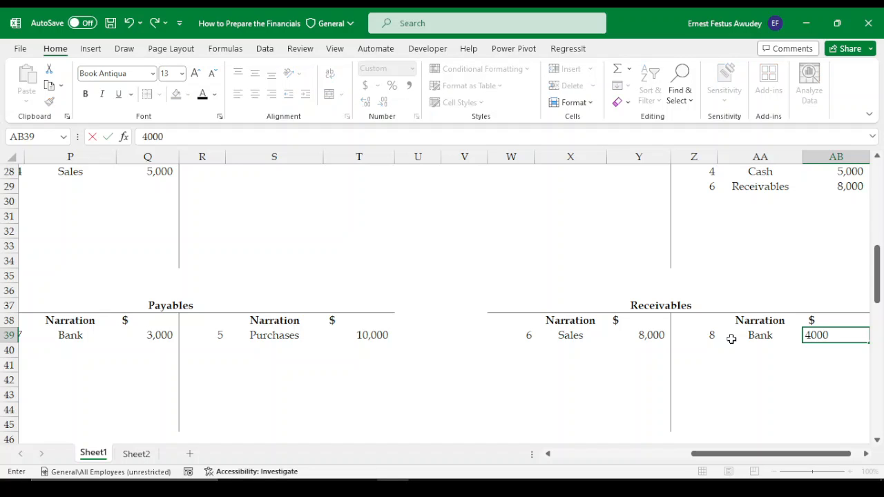
{"action": "key", "text": "Return"}
Start transaction 8's debit entry in row 7 of the Bank Account with reference 8 and narration Receivables.
{"action": "scroll", "coordinate": [735, 289], "scroll_direction": "up", "scroll_amount": 9}
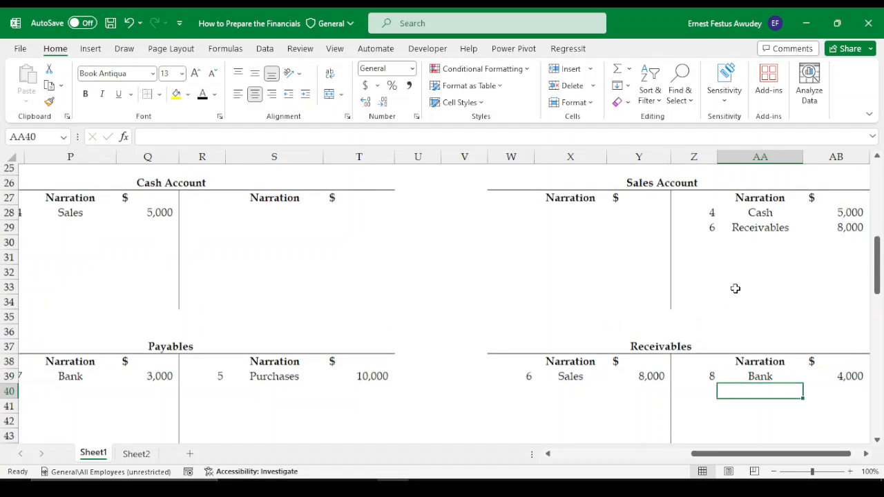
{"action": "scroll", "coordinate": [736, 289], "scroll_direction": "up", "scroll_amount": 1}
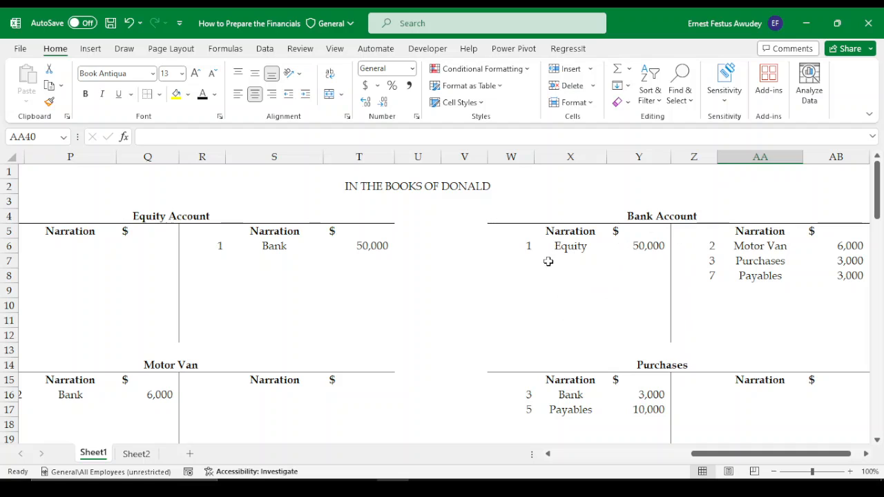
{"action": "left_click", "coordinate": [526, 264]}
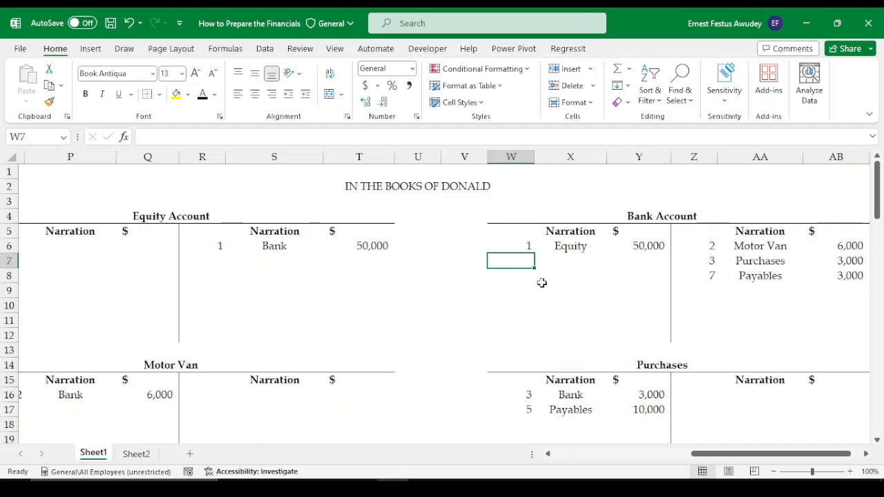
{"action": "type", "text": "8"}
{"action": "key", "text": "Tab"}
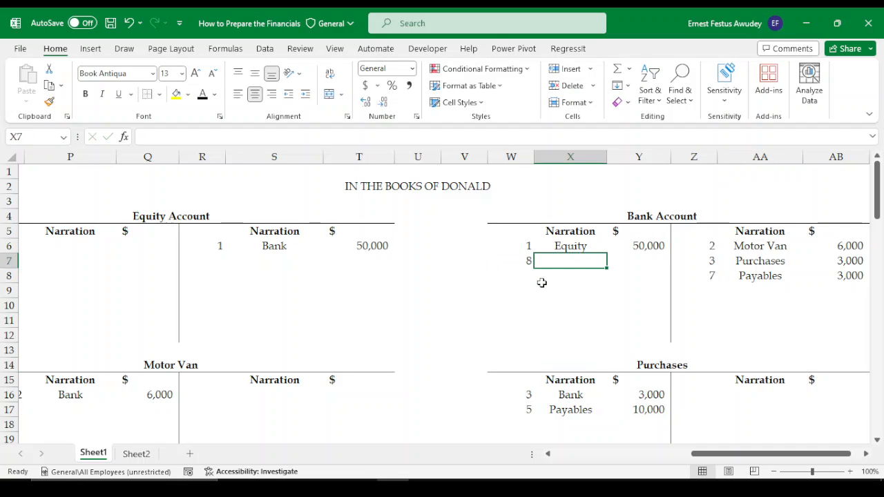
{"action": "type", "text": "R"}
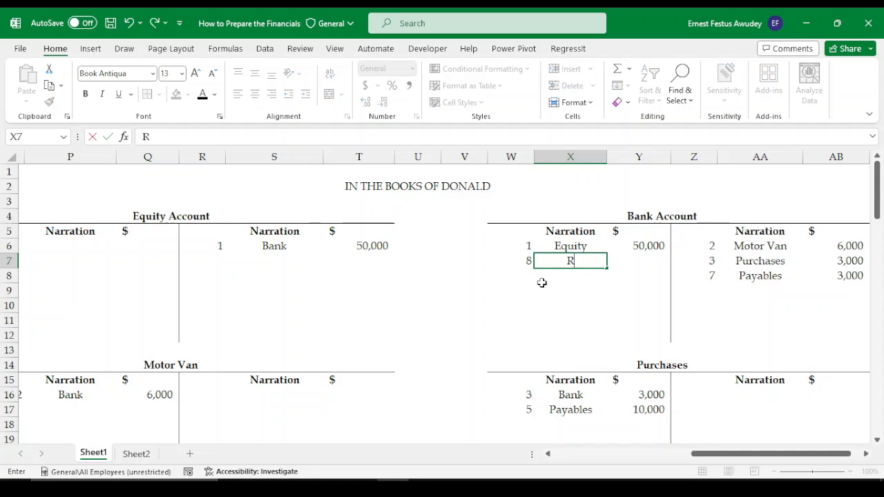
{"action": "type", "text": "eceivables"}
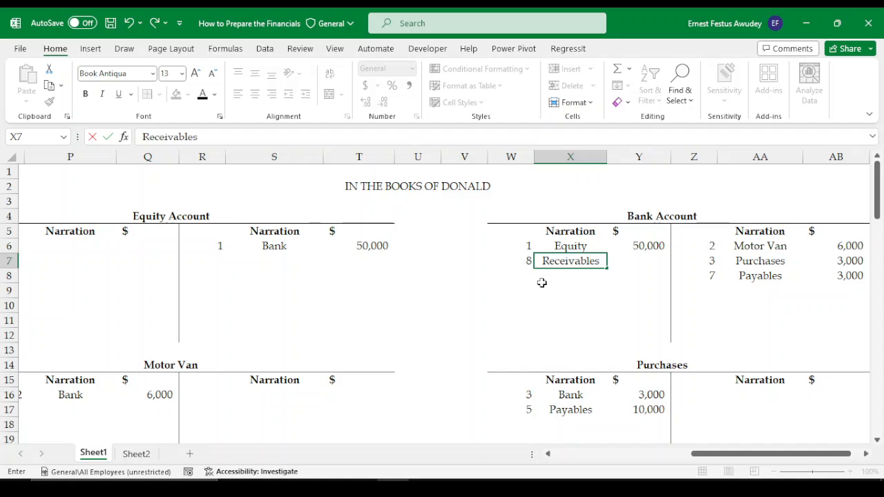
{"action": "key", "text": "Tab"}
Link the Bank Account debit amount for transaction 8 to the Receivables credit amount with =AB39.
{"action": "type", "text": "="}
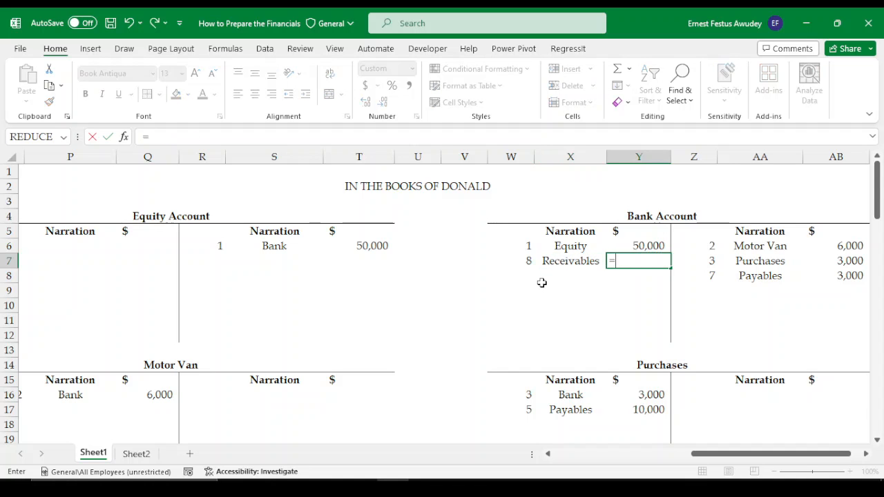
{"action": "scroll", "coordinate": [704, 377], "scroll_direction": "down", "scroll_amount": 9}
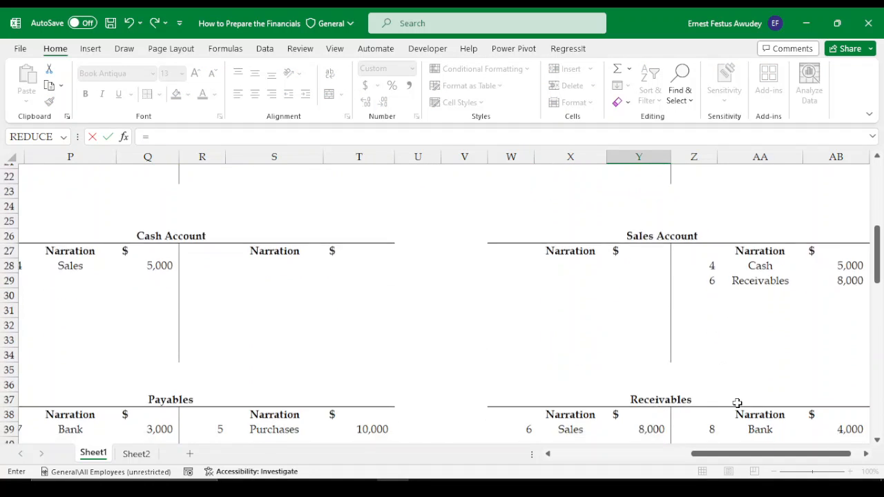
{"action": "left_click", "coordinate": [842, 335]}
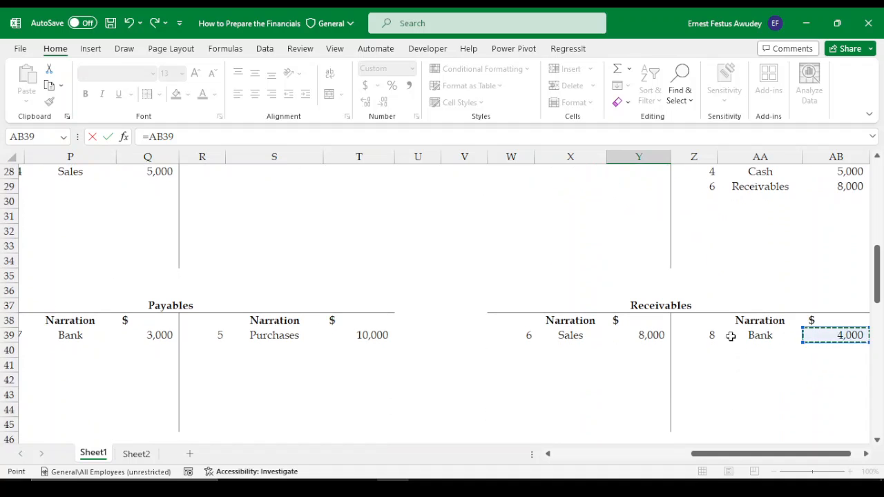
{"action": "key", "text": "Return"}
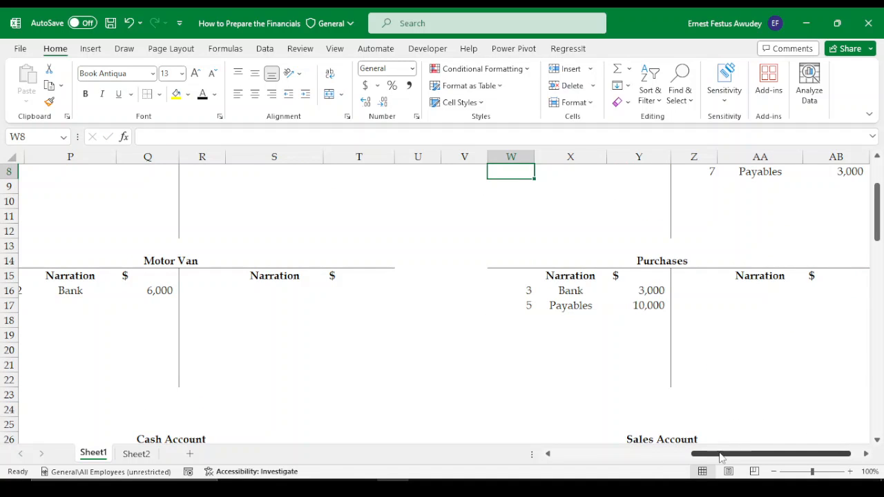
Write the note Drawings in cell N32 beside the transaction list as the account for transaction 9.
{"action": "left_click_drag", "start_coordinate": [721, 456], "coordinate": [582, 456]}
{"action": "scroll", "coordinate": [425, 366], "scroll_direction": "down", "scroll_amount": 5}
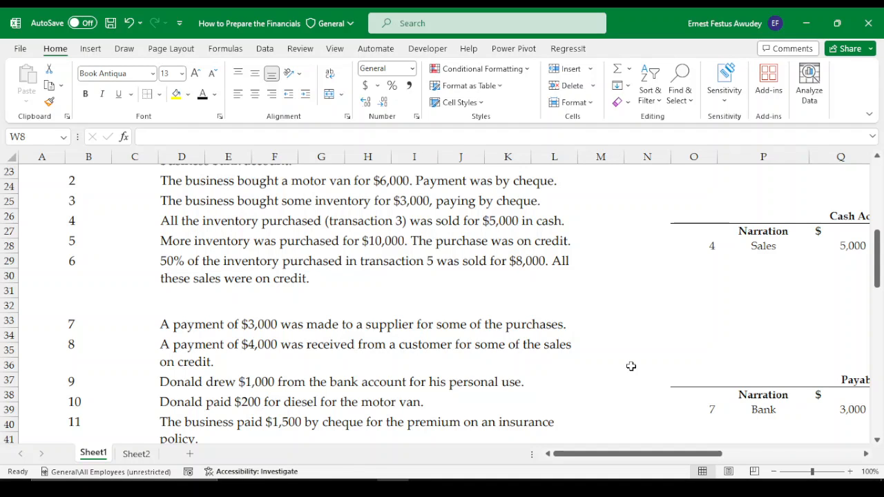
{"action": "left_click", "coordinate": [632, 304]}
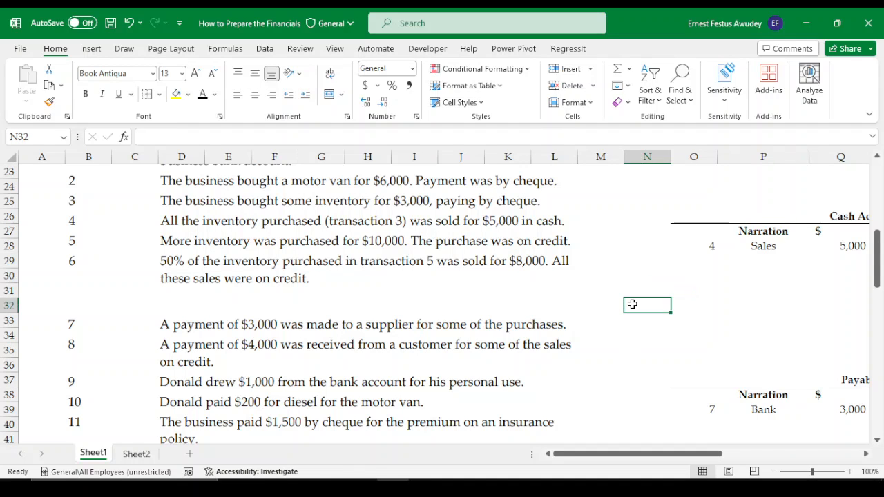
{"action": "type", "text": "Dra"}
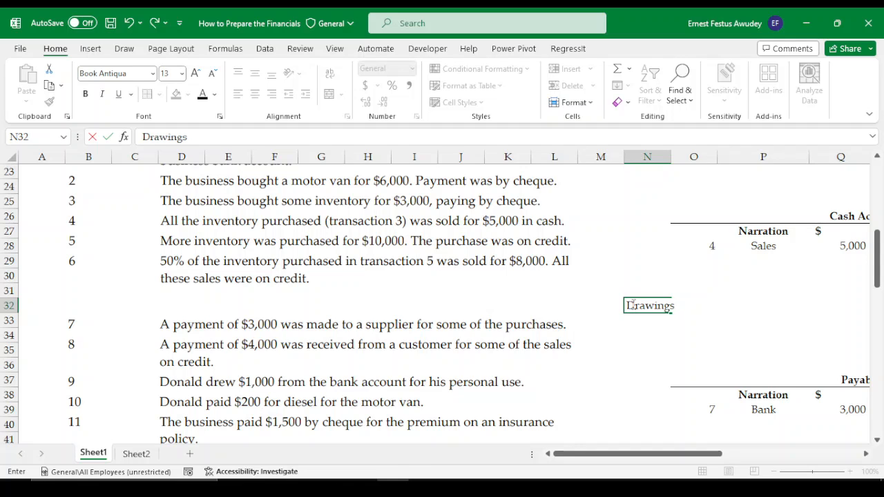
{"action": "type", "text": "wings"}
{"action": "key", "text": "Return"}
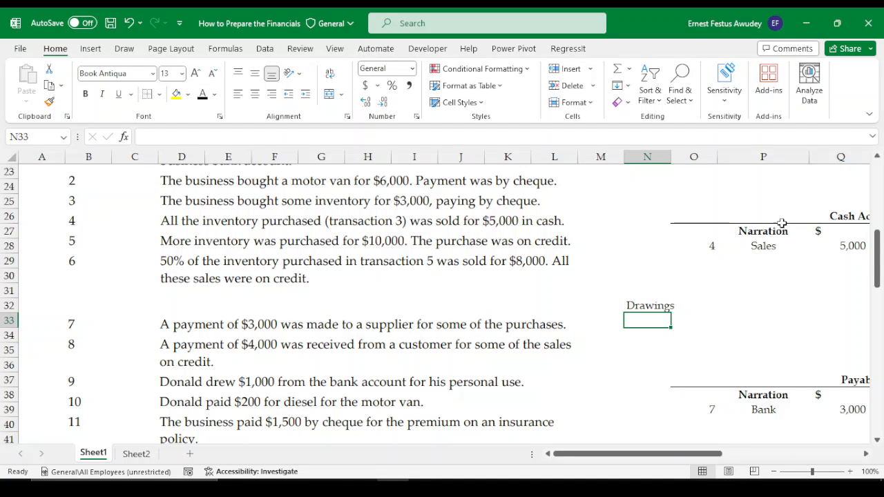
{"action": "left_click", "coordinate": [633, 304]}
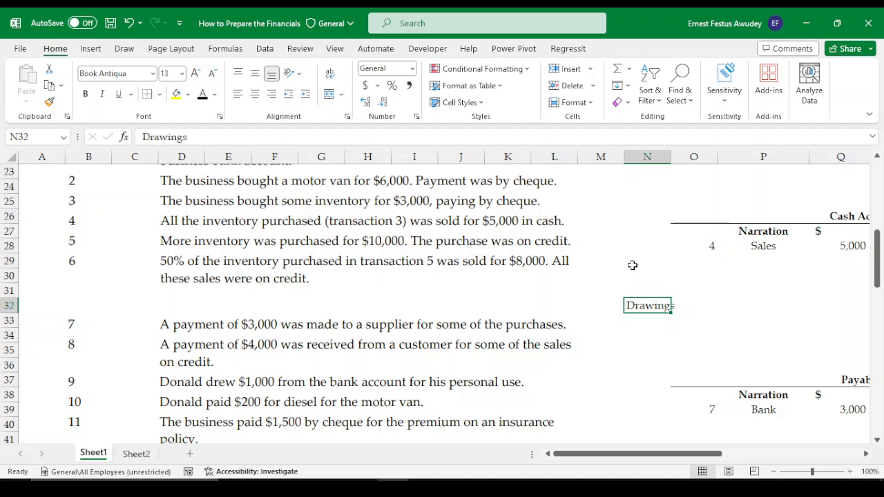
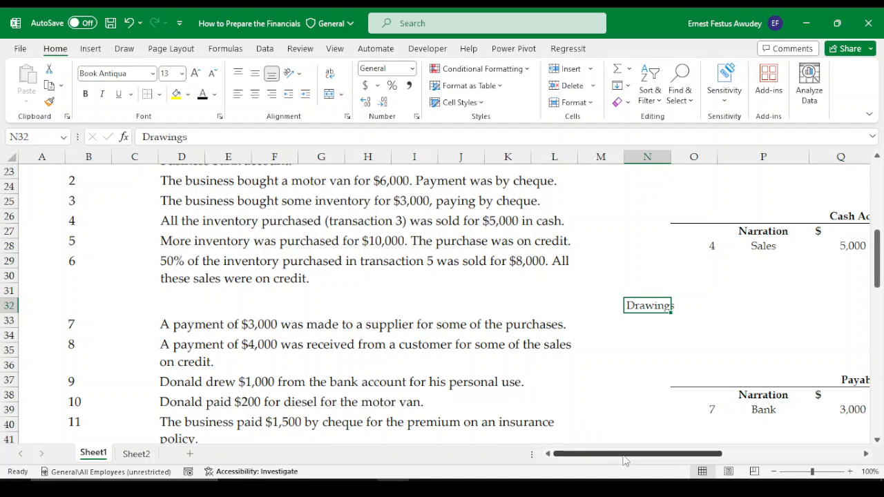
Title the blank T-account below Payables as Drawings in cell Q49.
{"action": "mouse_move", "coordinate": [625, 460]}
{"action": "left_mouse_down"}
{"action": "mouse_move", "coordinate": [672, 460]}
{"action": "mouse_move", "coordinate": [624, 459]}
{"action": "left_mouse_up"}
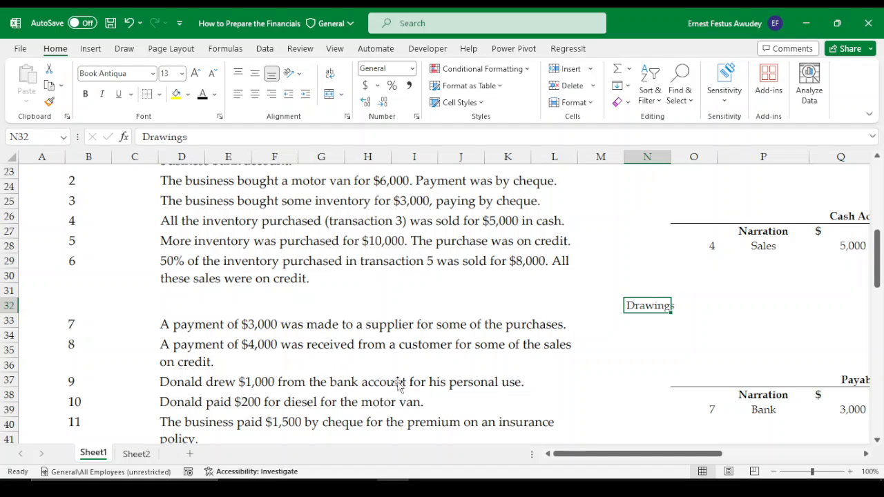
{"action": "scroll", "coordinate": [750, 375], "scroll_direction": "down", "scroll_amount": 3}
{"action": "scroll", "coordinate": [776, 373], "scroll_direction": "down", "scroll_amount": 1}
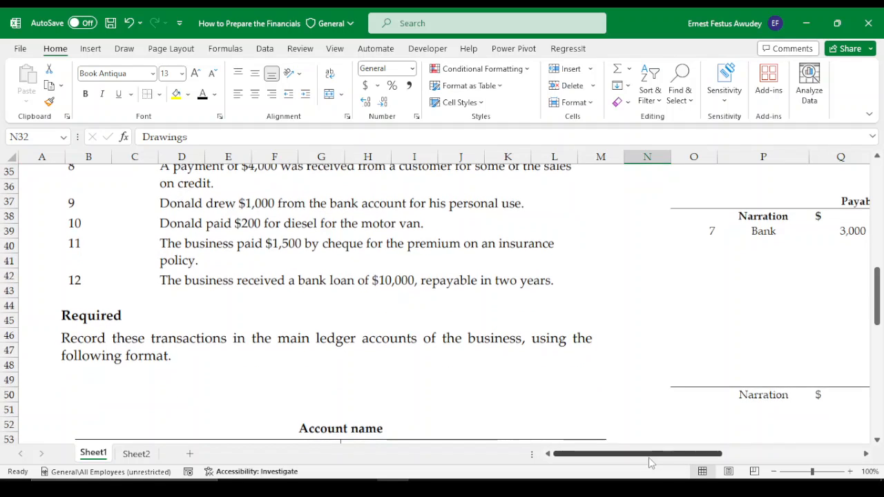
{"action": "left_click_drag", "start_coordinate": [648, 457], "coordinate": [713, 457]}
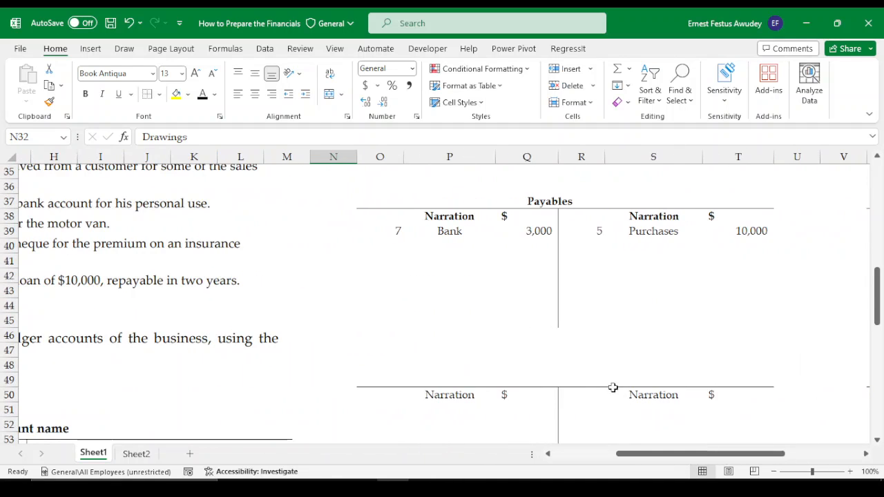
{"action": "left_click", "coordinate": [545, 377]}
{"action": "type", "text": "Dr"}
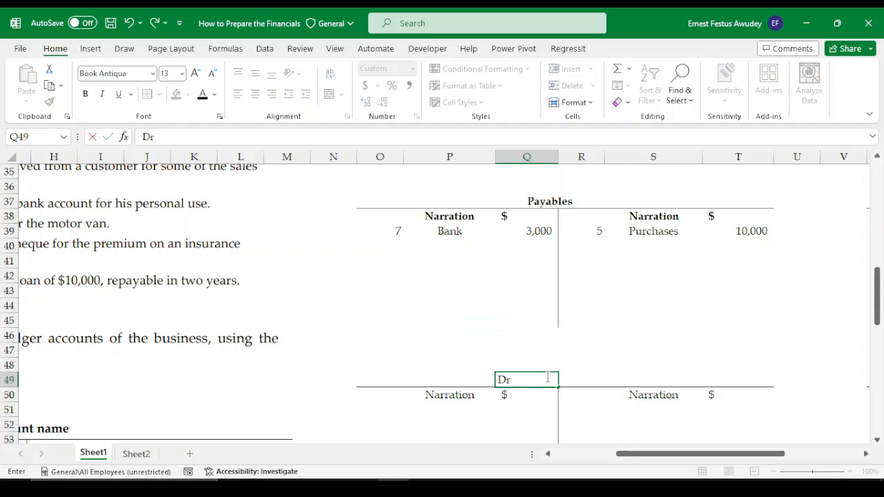
{"action": "type", "text": "awing"}
{"action": "key", "text": "ctrl+Return"}
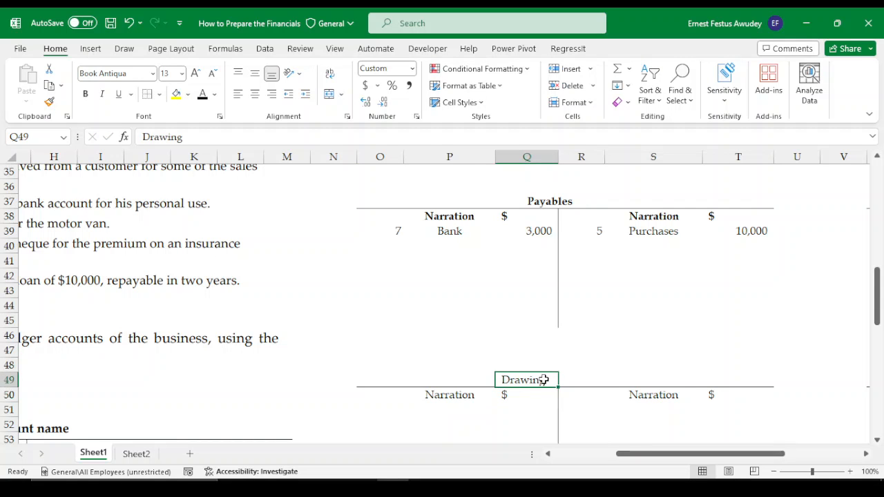
{"action": "double_click", "coordinate": [544, 380]}
{"action": "type", "text": "s"}
{"action": "left_click", "coordinate": [544, 395]}
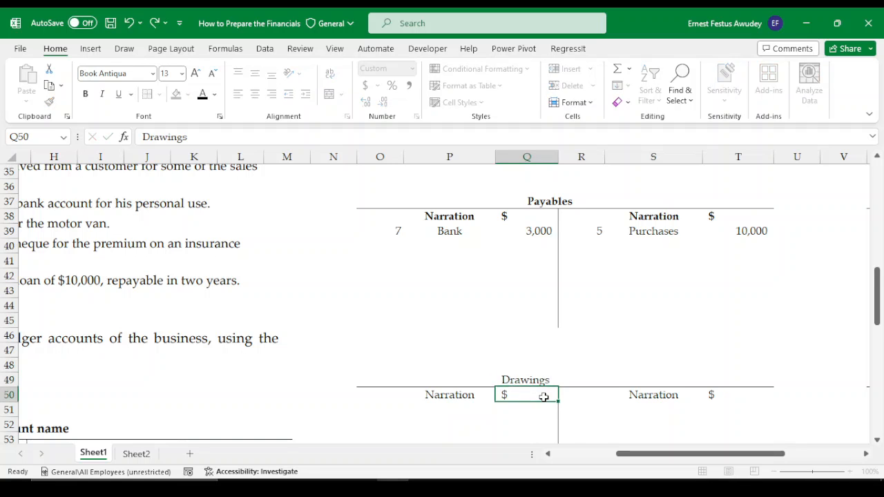
Make the Drawings account's title and its Narration and $ headings in rows 49 and 50 bold.
{"action": "left_click_drag", "start_coordinate": [440, 379], "coordinate": [717, 392]}
{"action": "key", "text": "ctrl+b"}
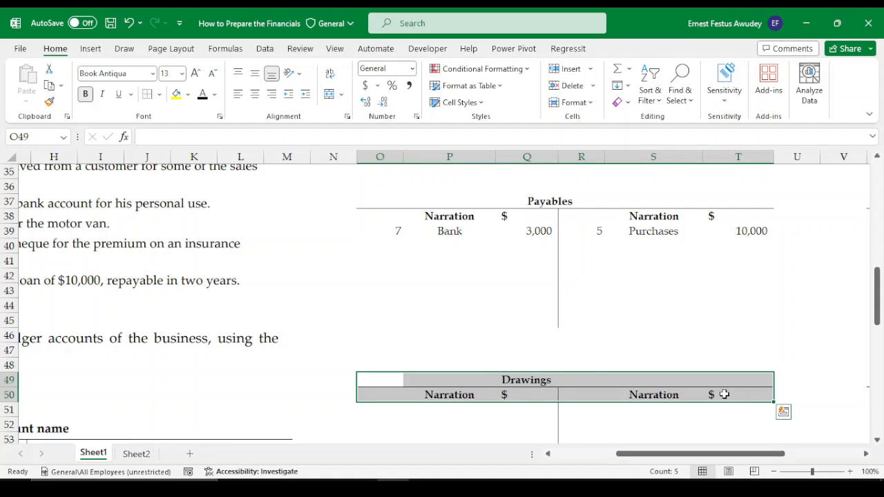
{"action": "left_click", "coordinate": [601, 438]}
{"action": "left_click", "coordinate": [739, 393]}
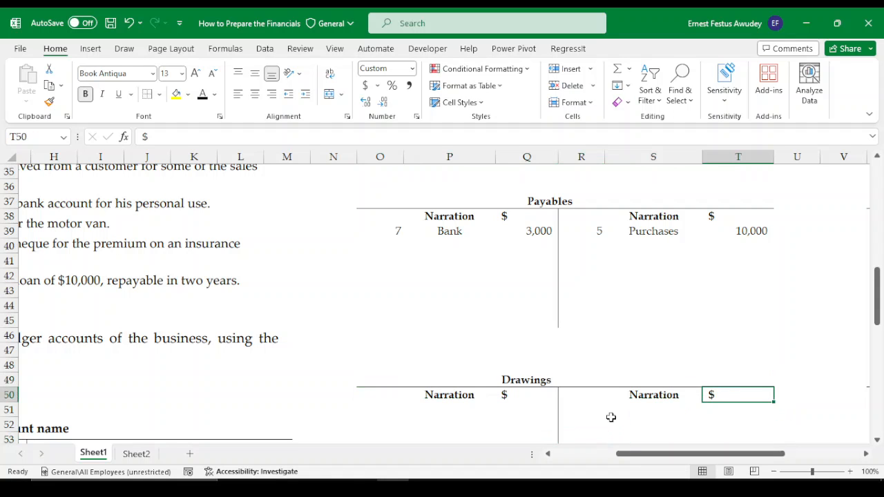
Record transaction 9 on the debit side of Drawings in row 51 as 9, Bank, 1000.
{"action": "scroll", "coordinate": [420, 413], "scroll_direction": "down", "scroll_amount": 1}
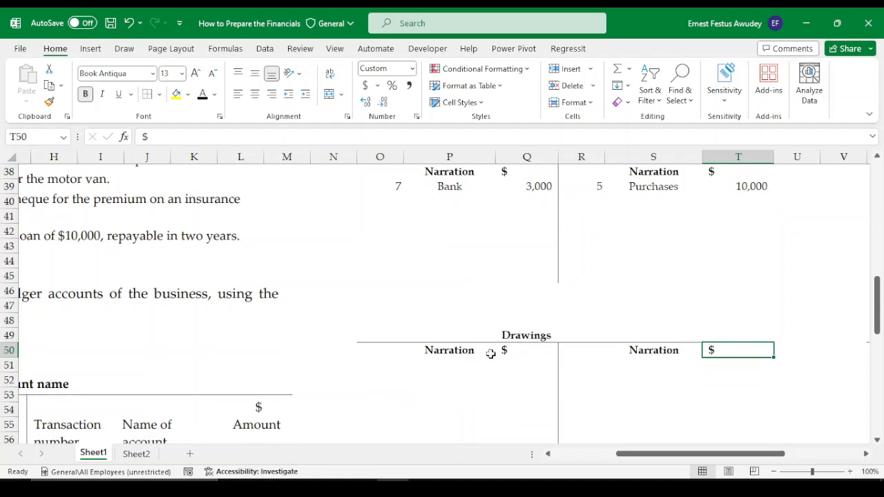
{"action": "scroll", "coordinate": [491, 382], "scroll_direction": "up", "scroll_amount": 1}
{"action": "left_click_drag", "start_coordinate": [652, 455], "coordinate": [582, 461]}
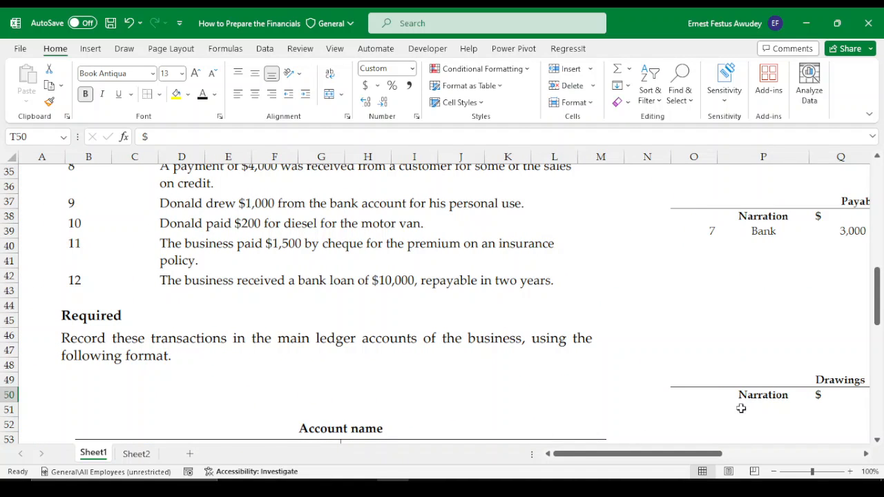
{"action": "left_click_drag", "start_coordinate": [677, 461], "coordinate": [737, 457]}
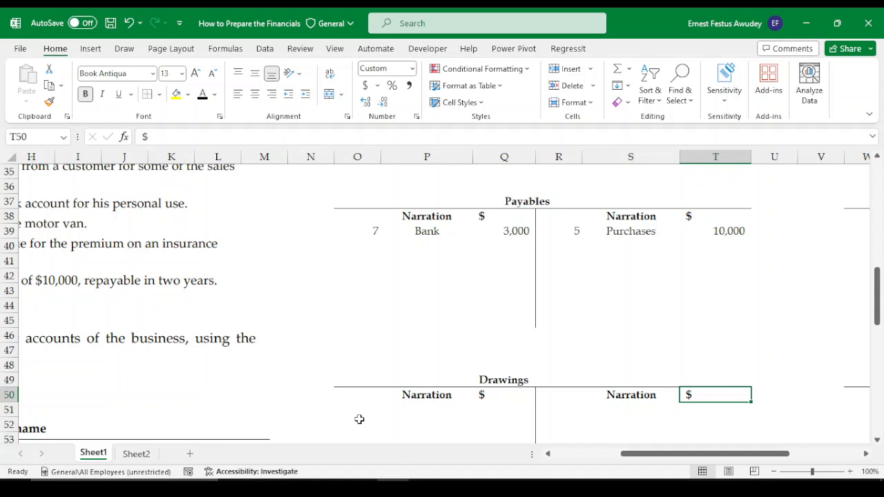
{"action": "key", "text": "Up"}
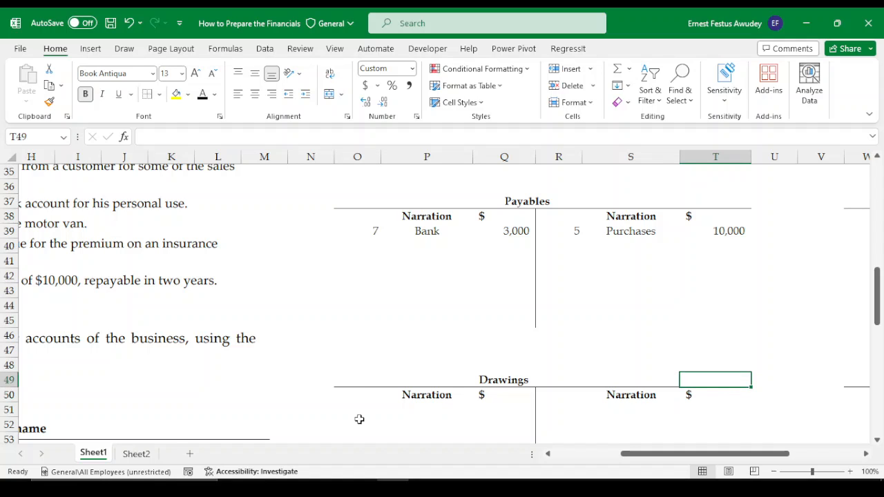
{"action": "left_click", "coordinate": [355, 410]}
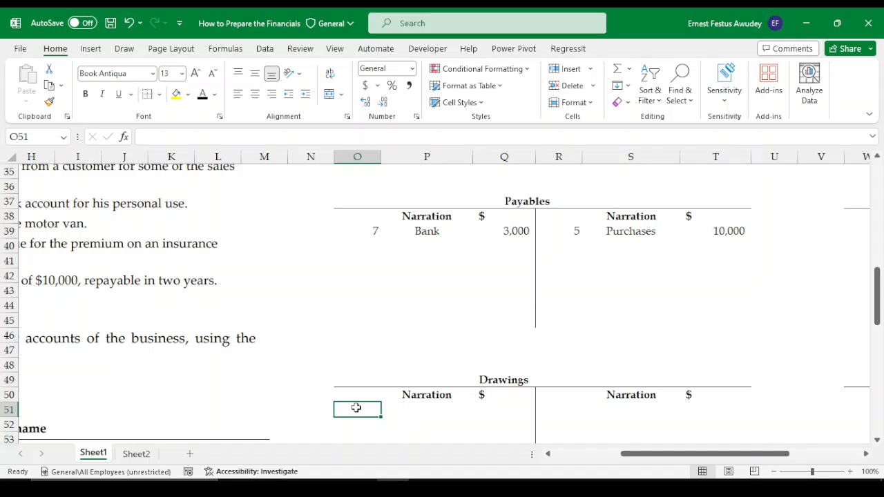
{"action": "type", "text": "9"}
{"action": "key", "text": "Tab"}
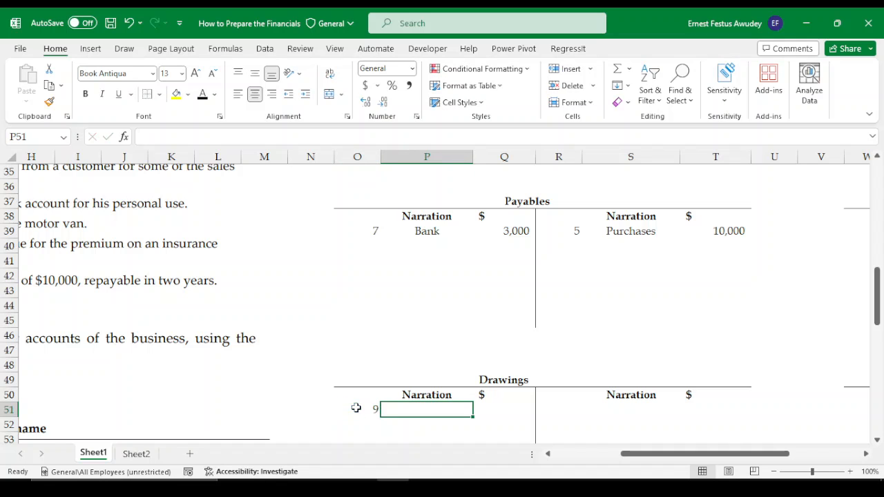
{"action": "type", "text": "N"}
{"action": "key", "text": "BackSpace"}
{"action": "type", "text": "Bank"}
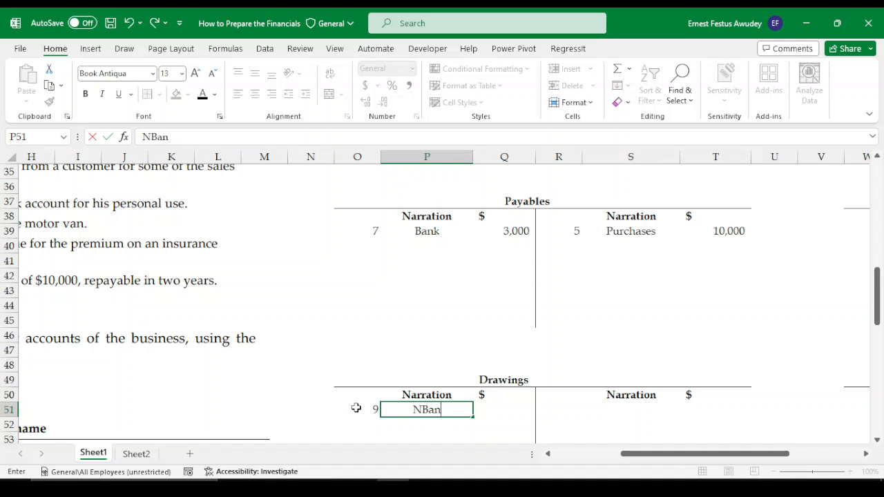
{"action": "key", "text": "BackSpace"}
{"action": "key", "text": "BackSpace"}
{"action": "key", "text": "BackSpace"}
{"action": "key", "text": "BackSpace"}
{"action": "type", "text": "Ban"}
{"action": "key", "text": "BackSpace"}
{"action": "type", "text": "nk"}
{"action": "key", "text": "Tab"}
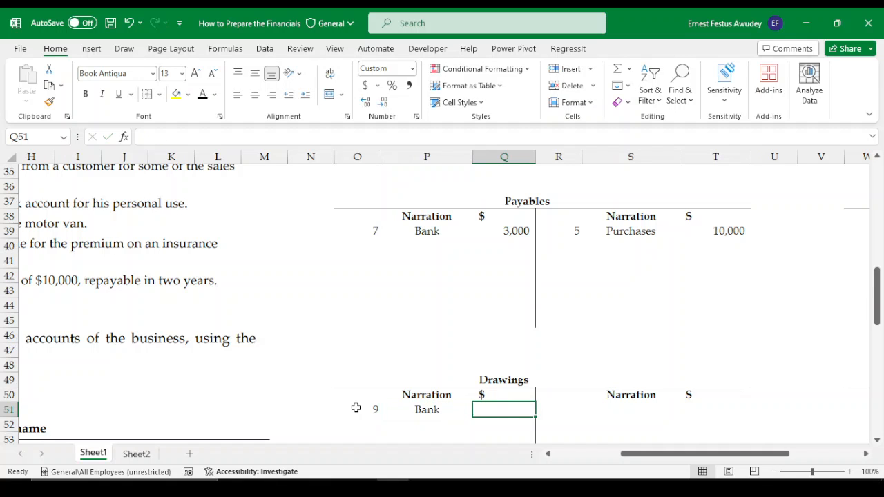
{"action": "type", "text": "1000"}
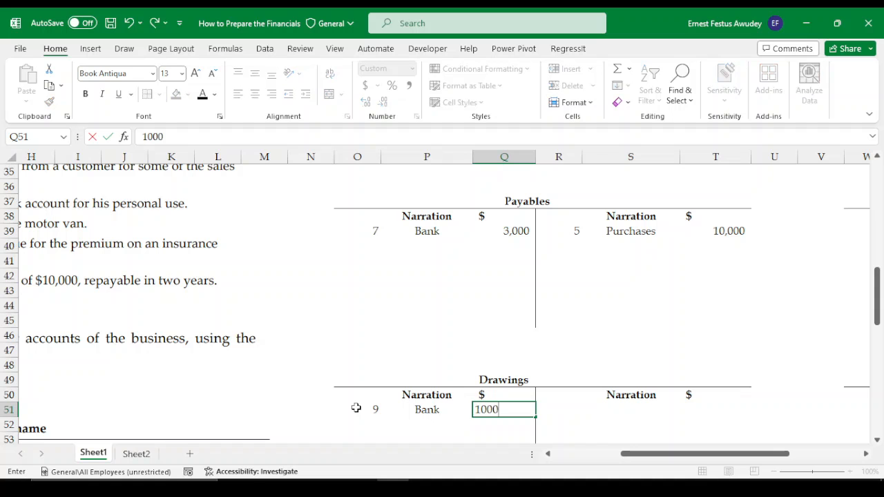
{"action": "key", "text": "Return"}
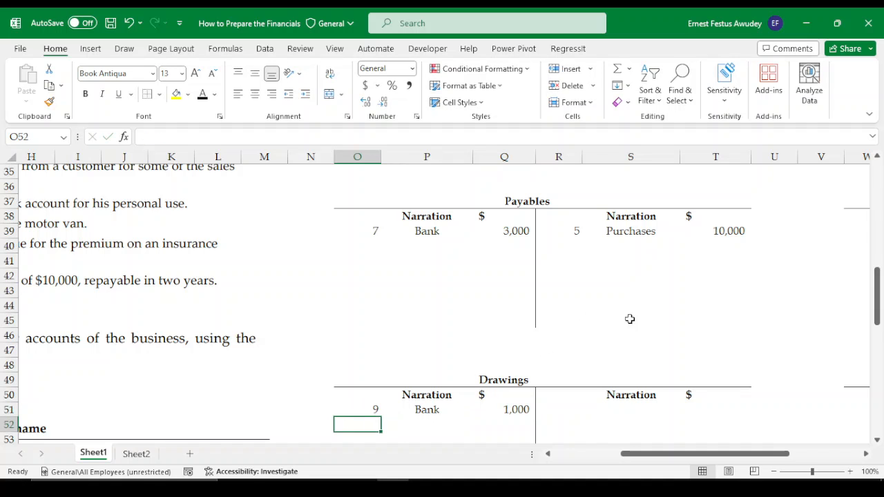
Enter transaction 9 on the credit side of the Bank Account in row 9 with the narration Drawings.
{"action": "scroll", "coordinate": [630, 319], "scroll_direction": "up", "scroll_amount": 11}
{"action": "left_click_drag", "start_coordinate": [732, 455], "coordinate": [785, 454]}
{"action": "scroll", "coordinate": [805, 442], "scroll_direction": "up", "scroll_amount": 1}
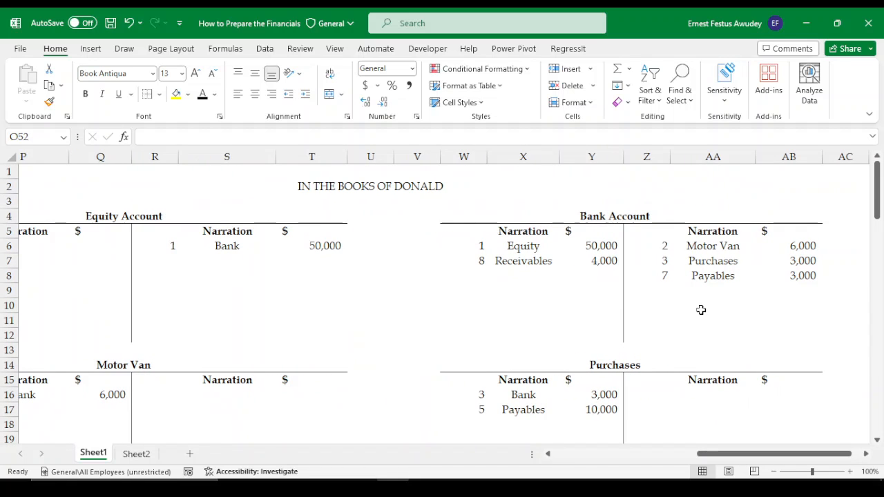
{"action": "left_click", "coordinate": [662, 290]}
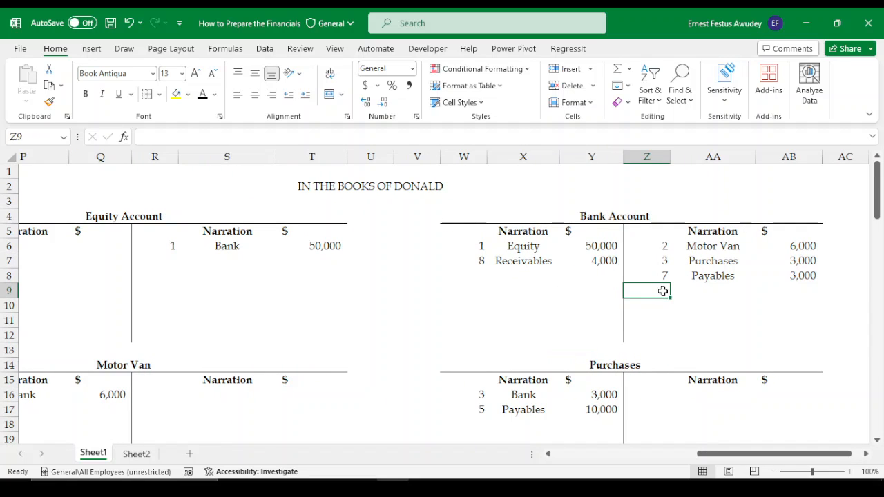
{"action": "key", "text": "Right"}
{"action": "type", "text": "D"}
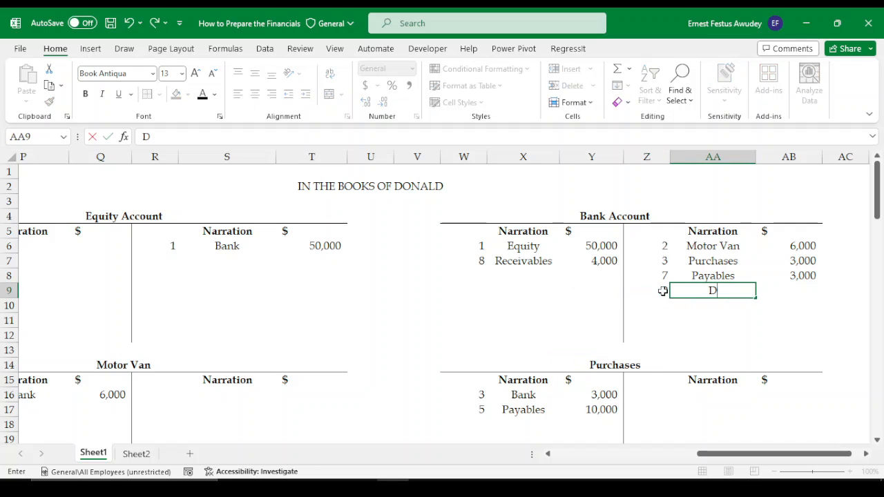
{"action": "type", "text": "rawing"}
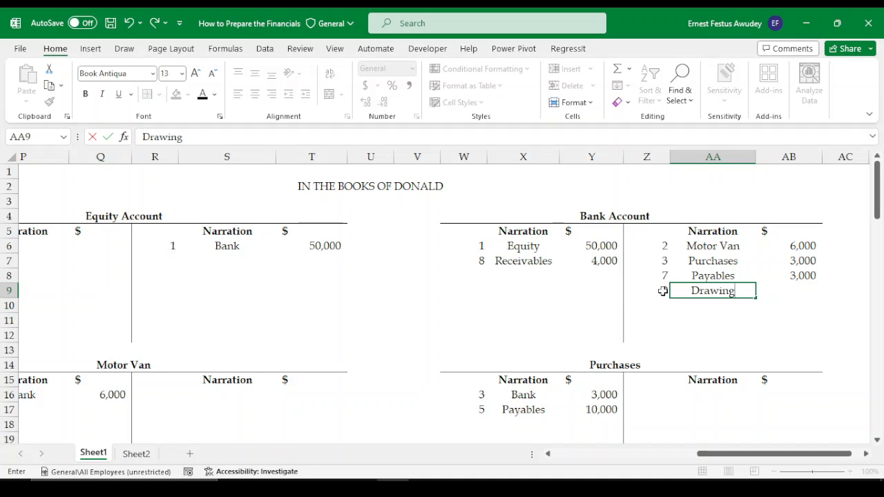
{"action": "type", "text": "s"}
{"action": "key", "text": "Right"}
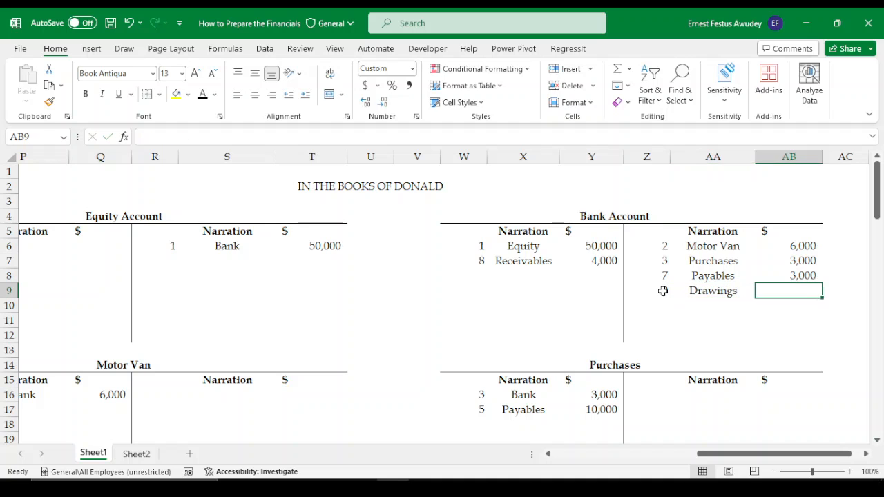
Link the Bank Account's Drawings amount in AB9 to the Drawings account's debit amount with =Q51.
{"action": "type", "text": "="}
{"action": "scroll", "coordinate": [491, 397], "scroll_direction": "down", "scroll_amount": 10}
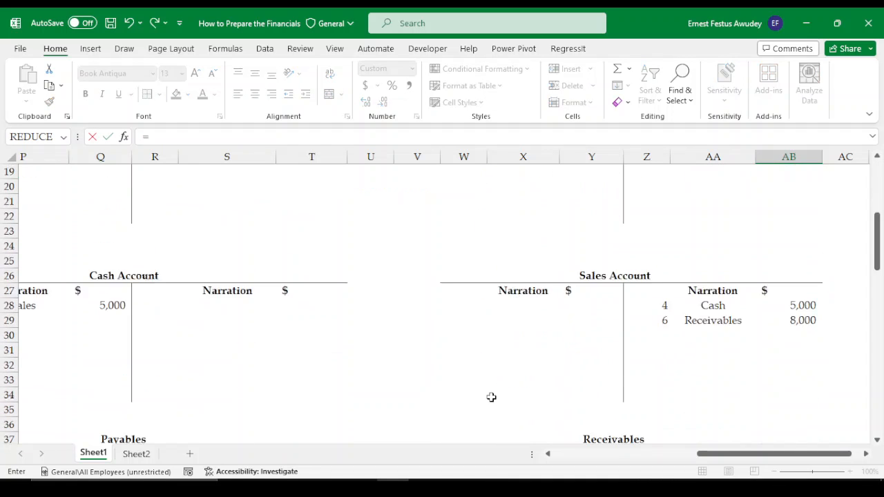
{"action": "scroll", "coordinate": [432, 400], "scroll_direction": "down", "scroll_amount": 2}
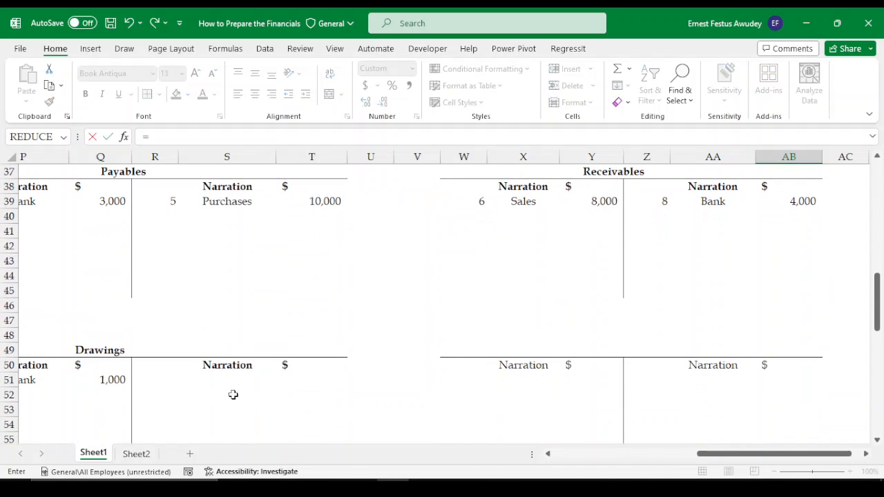
{"action": "left_click_drag", "start_coordinate": [705, 454], "coordinate": [661, 454]}
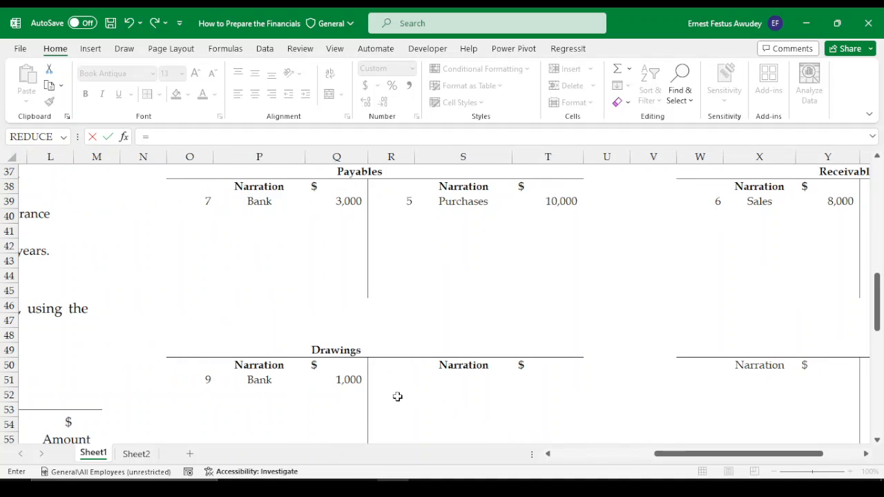
{"action": "left_click", "coordinate": [332, 386]}
{"action": "key", "text": "Return"}
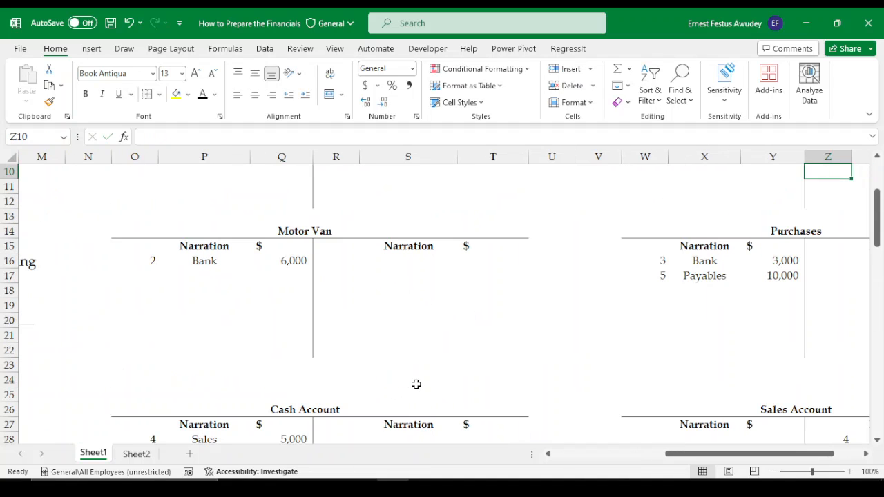
{"action": "left_click_drag", "start_coordinate": [700, 453], "coordinate": [771, 453]}
{"action": "scroll", "coordinate": [750, 320], "scroll_direction": "up", "scroll_amount": 2}
{"action": "left_click", "coordinate": [803, 243]}
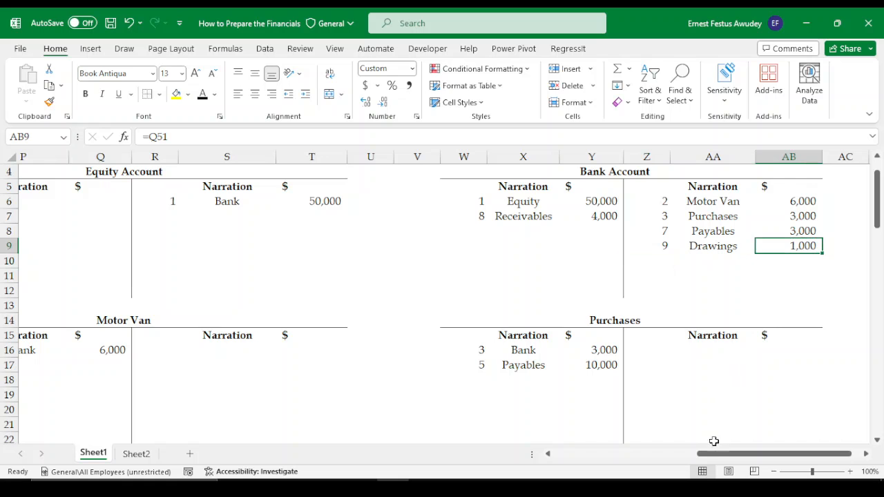
Clear the Drawings note in cell N32 beside the transaction list.
{"action": "left_click_drag", "start_coordinate": [716, 453], "coordinate": [556, 459]}
{"action": "scroll", "coordinate": [586, 350], "scroll_direction": "down", "scroll_amount": 4}
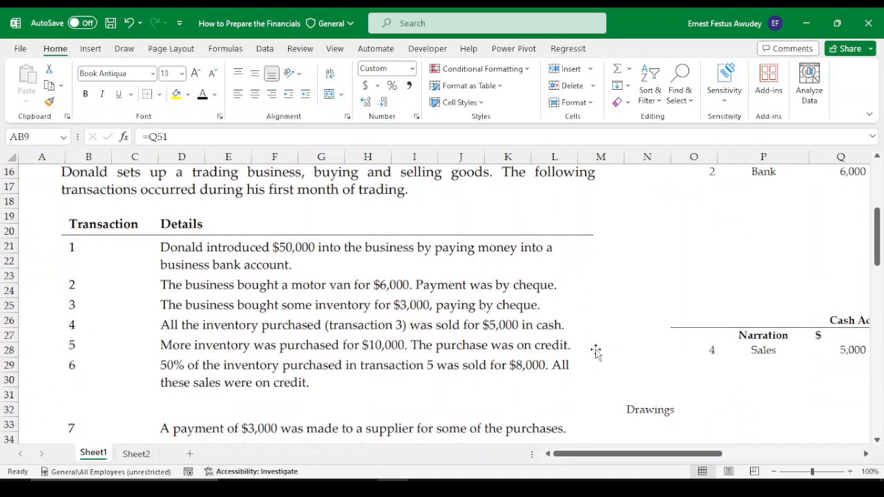
{"action": "scroll", "coordinate": [596, 351], "scroll_direction": "down", "scroll_amount": 1}
{"action": "left_click", "coordinate": [634, 363]}
{"action": "key", "text": "Delete"}
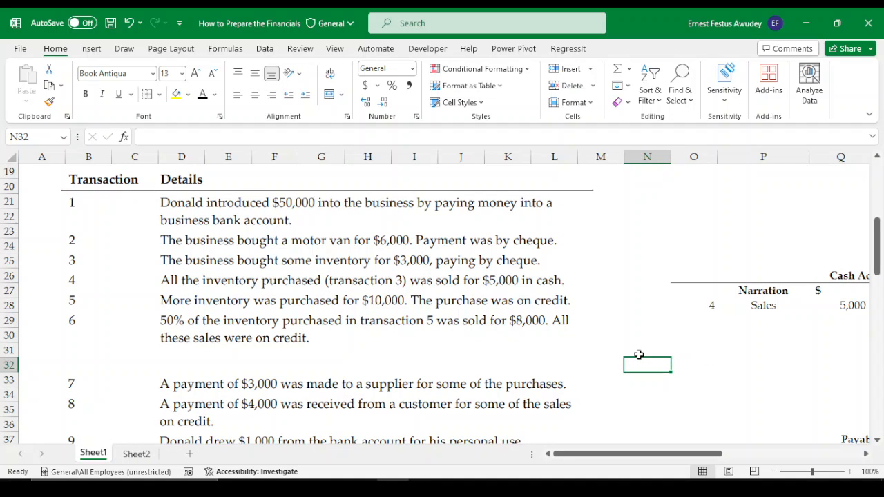
Title the blank T-account below Receivables as Transport Expense in cell Y49.
{"action": "scroll", "coordinate": [435, 401], "scroll_direction": "down", "scroll_amount": 3}
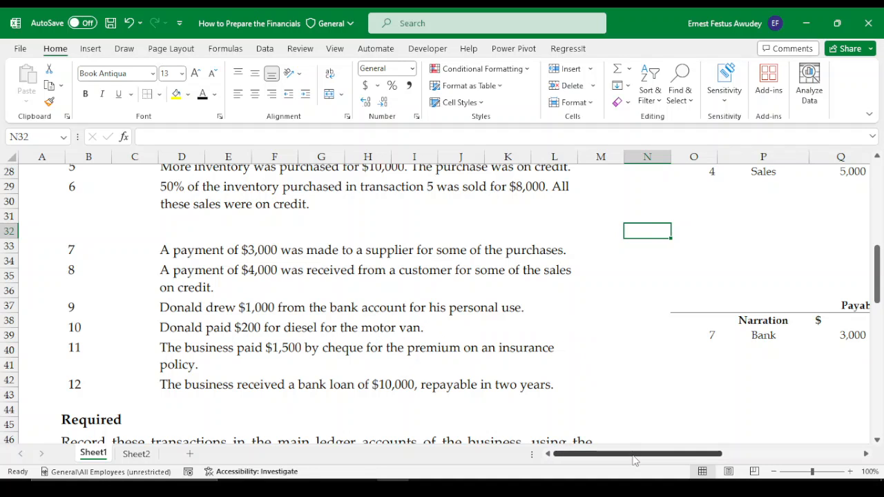
{"action": "mouse_move", "coordinate": [636, 456]}
{"action": "left_mouse_down"}
{"action": "mouse_move", "coordinate": [673, 458]}
{"action": "mouse_move", "coordinate": [638, 457]}
{"action": "left_mouse_up"}
{"action": "scroll", "coordinate": [677, 459], "scroll_direction": "right", "scroll_amount": 6}
{"action": "scroll", "coordinate": [681, 407], "scroll_direction": "down", "scroll_amount": 1}
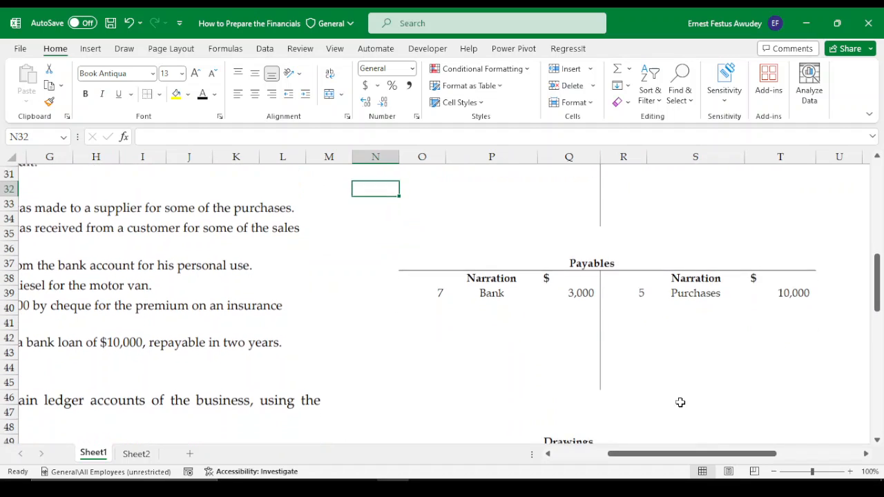
{"action": "scroll", "coordinate": [670, 441], "scroll_direction": "down", "scroll_amount": 1}
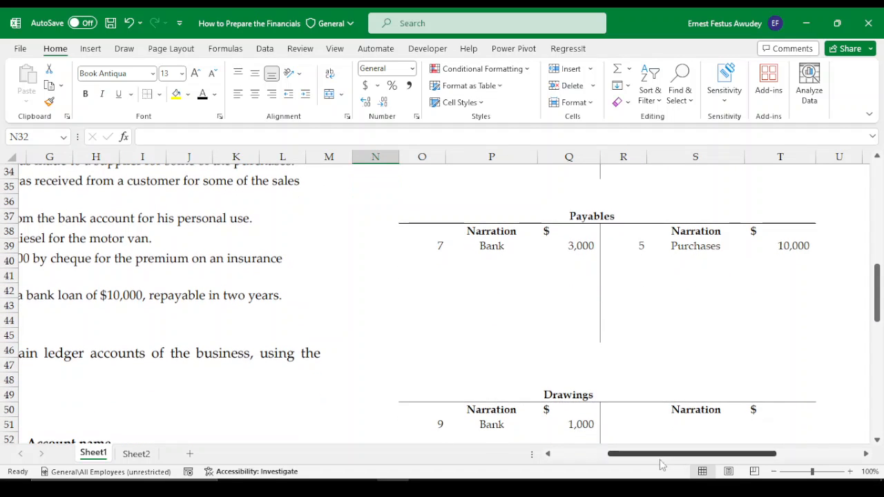
{"action": "left_click_drag", "start_coordinate": [660, 456], "coordinate": [743, 456]}
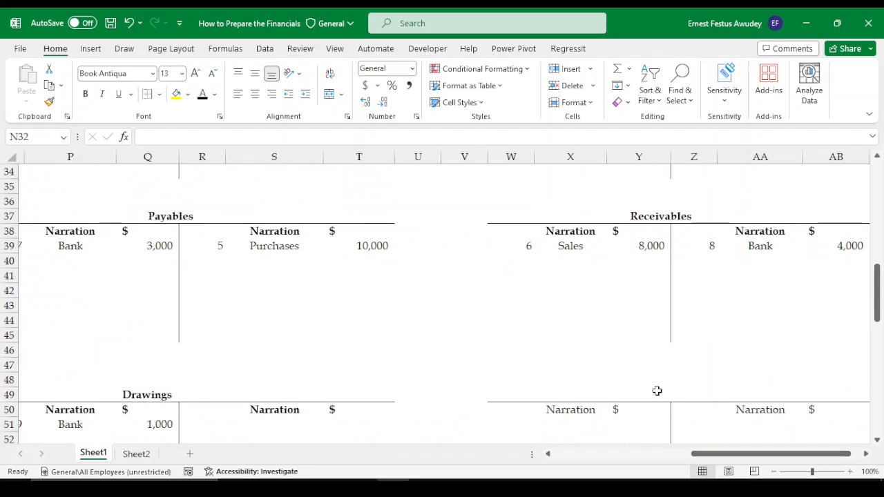
{"action": "left_click", "coordinate": [657, 391]}
{"action": "type", "text": "Transport E"}
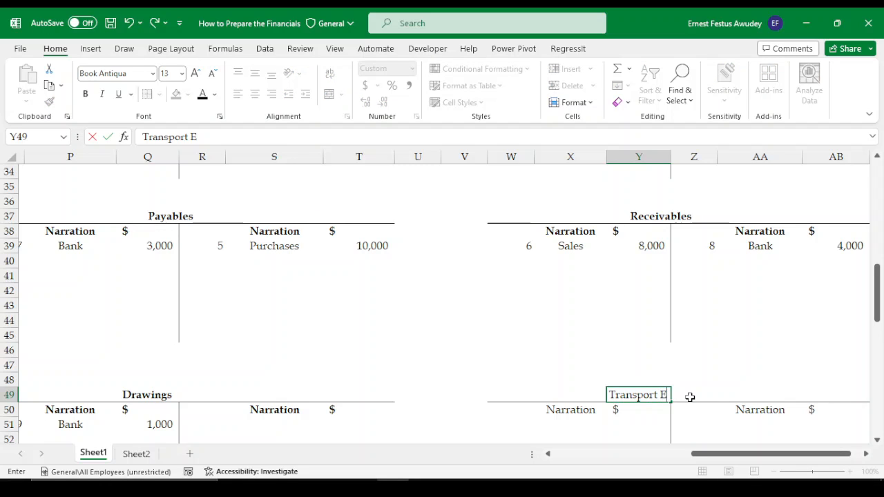
{"action": "type", "text": "xpense"}
{"action": "key", "text": "Return"}
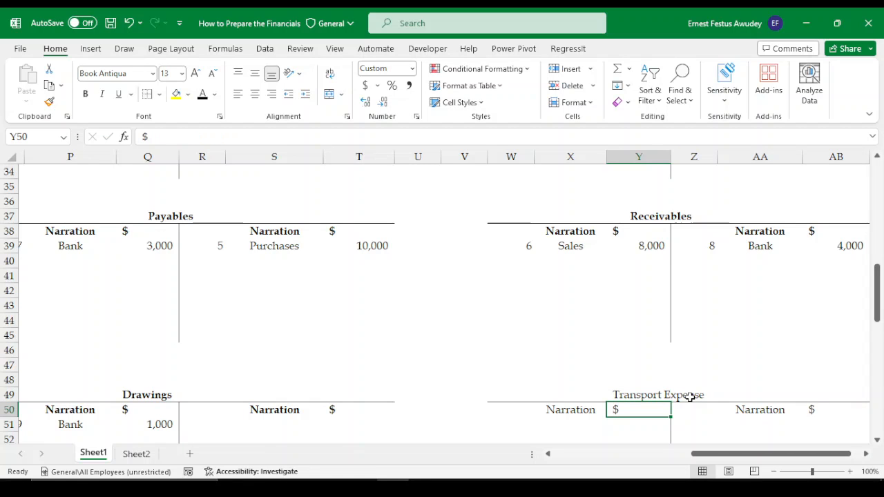
Merge and centre the Transport Expense title across Y49:Z49 and make the account's title and headings in W49:AB50 bold.
{"action": "left_click_drag", "start_coordinate": [634, 397], "coordinate": [683, 396]}
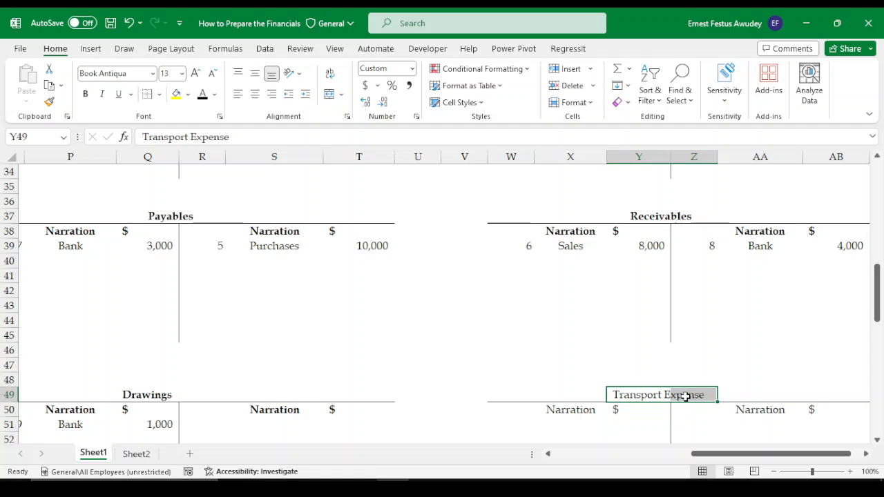
{"action": "left_click", "coordinate": [329, 96]}
{"action": "left_click_drag", "start_coordinate": [493, 387], "coordinate": [764, 410]}
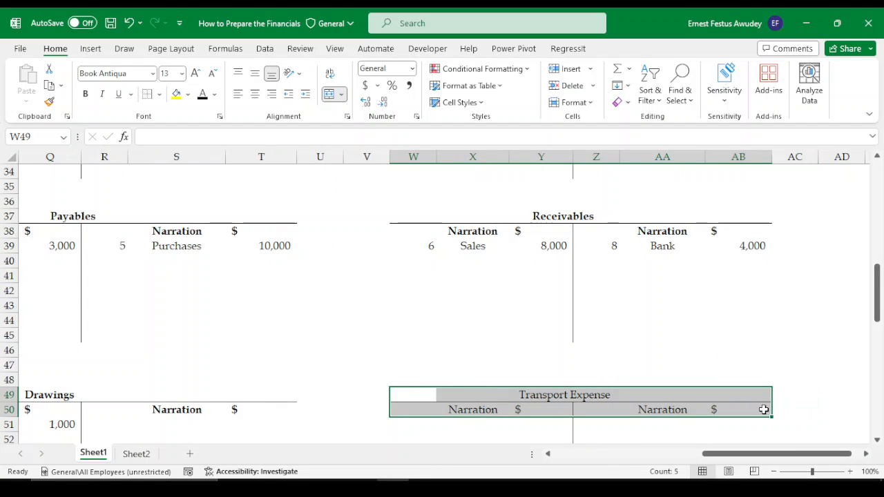
{"action": "key", "text": "ctrl+b"}
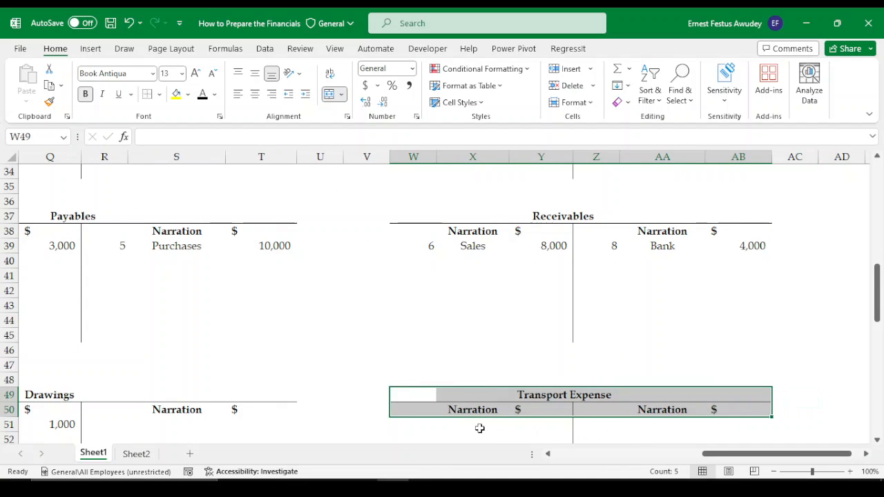
Check the debit and credit rules for an increase in expenses and reread transaction 10 in the list.
{"action": "left_click", "coordinate": [422, 426]}
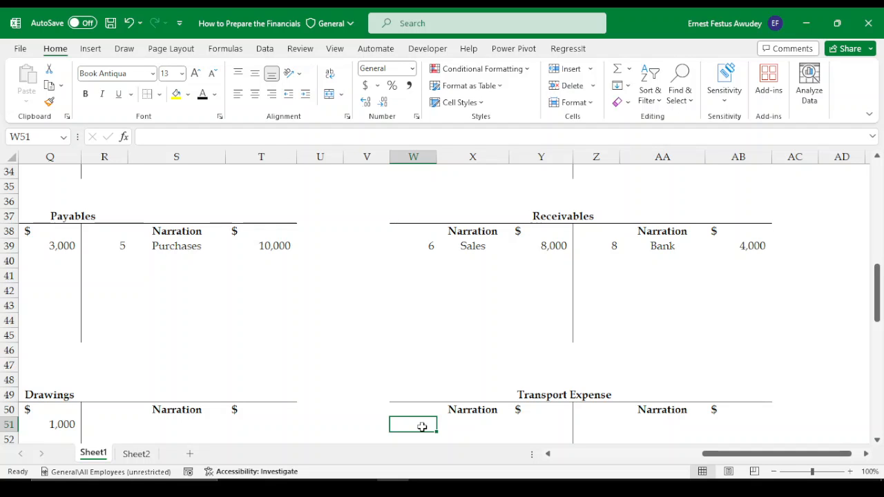
{"action": "left_click_drag", "start_coordinate": [710, 453], "coordinate": [531, 456]}
{"action": "scroll", "coordinate": [375, 247], "scroll_direction": "up", "scroll_amount": 11}
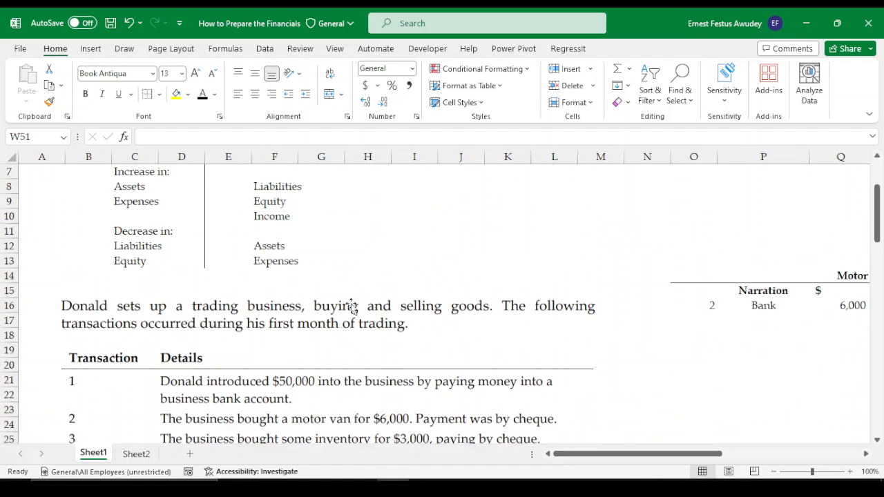
{"action": "left_click", "coordinate": [141, 291]}
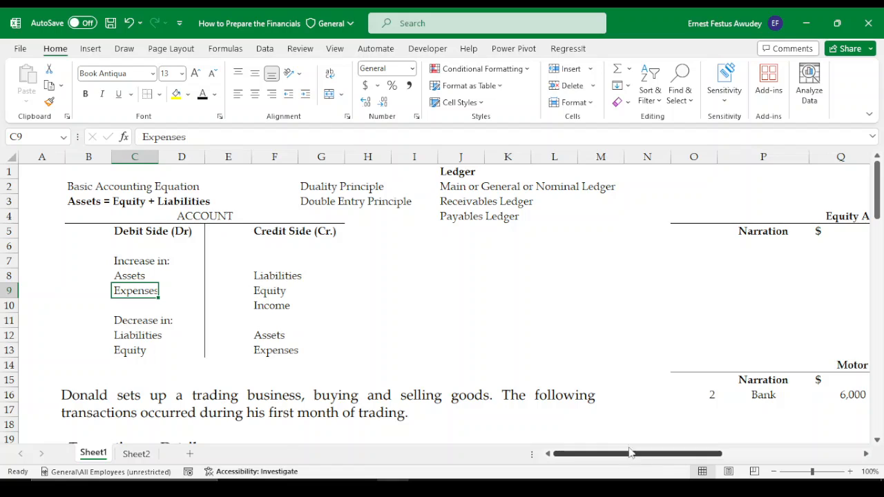
{"action": "scroll", "coordinate": [712, 421], "scroll_direction": "down", "scroll_amount": 9}
{"action": "left_click_drag", "start_coordinate": [660, 455], "coordinate": [634, 442]}
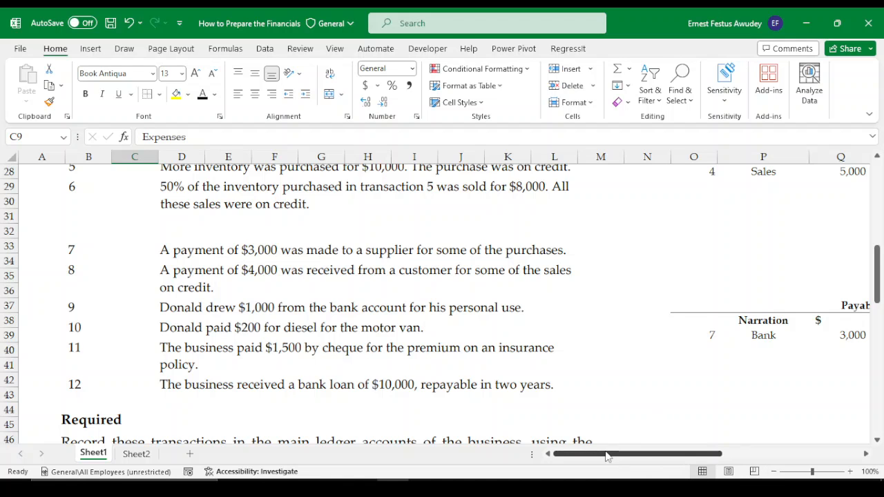
Record transaction 10 on the debit side of Transport Expense in row 51 as 10, Bank, 200.
{"action": "left_click_drag", "start_coordinate": [607, 456], "coordinate": [762, 457]}
{"action": "scroll", "coordinate": [706, 363], "scroll_direction": "down", "scroll_amount": 2}
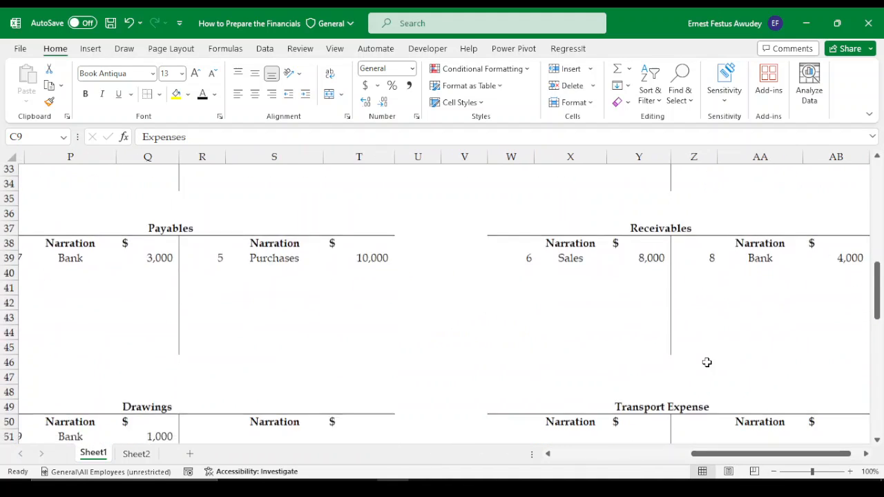
{"action": "scroll", "coordinate": [706, 362], "scroll_direction": "down", "scroll_amount": 3}
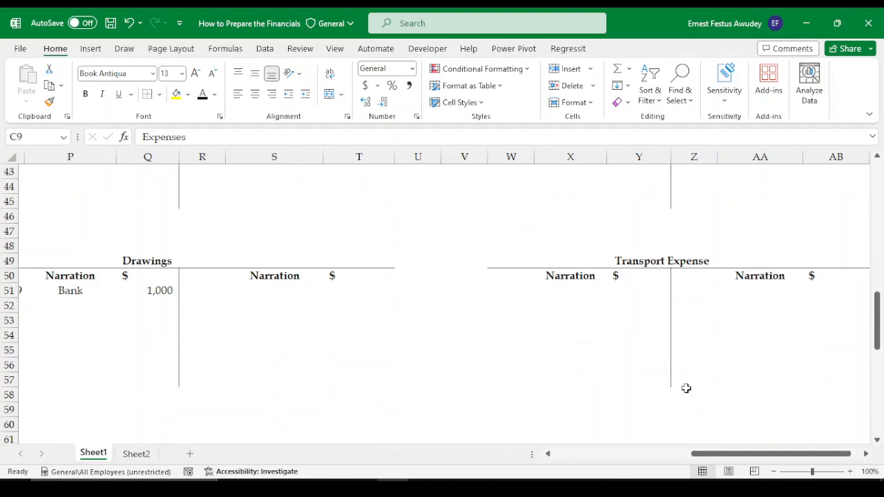
{"action": "left_click", "coordinate": [562, 291]}
{"action": "left_click", "coordinate": [509, 290]}
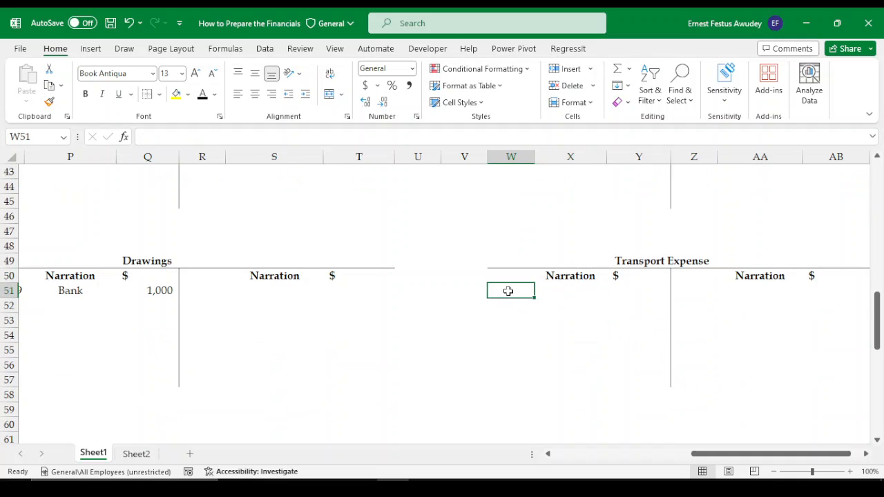
{"action": "type", "text": "10"}
{"action": "key", "text": "Tab"}
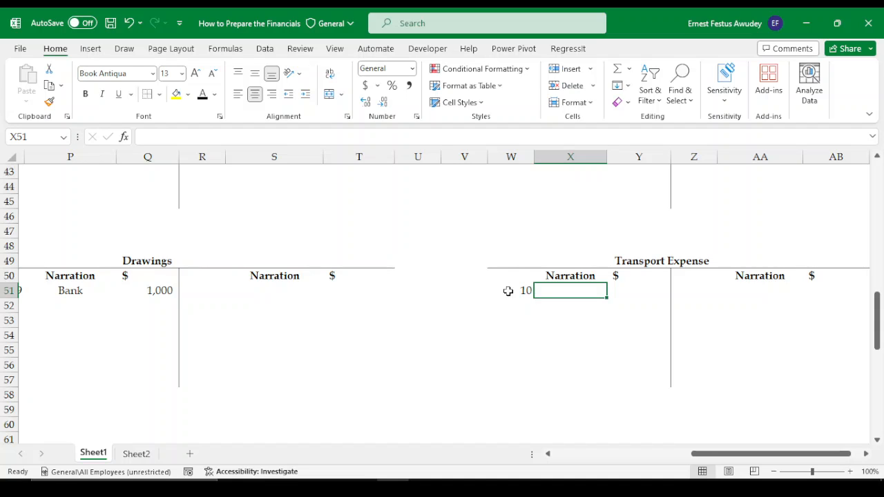
{"action": "type", "text": "Ba"}
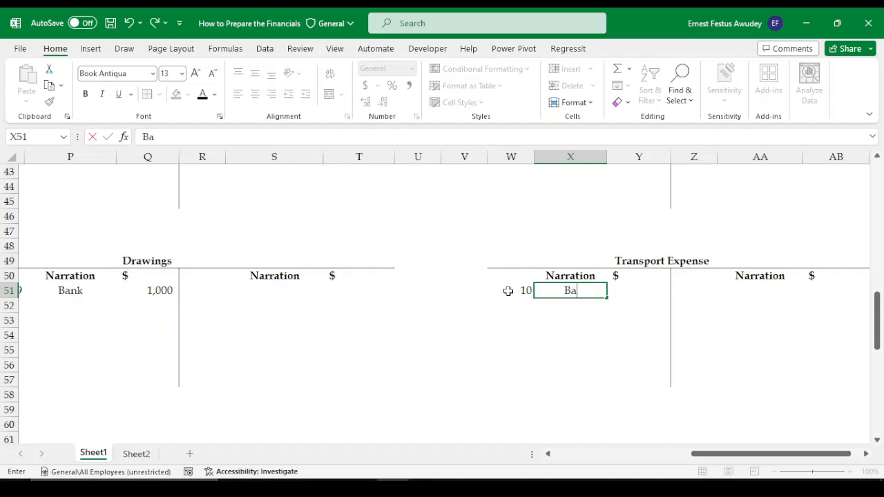
{"action": "type", "text": "nk"}
{"action": "key", "text": "Tab"}
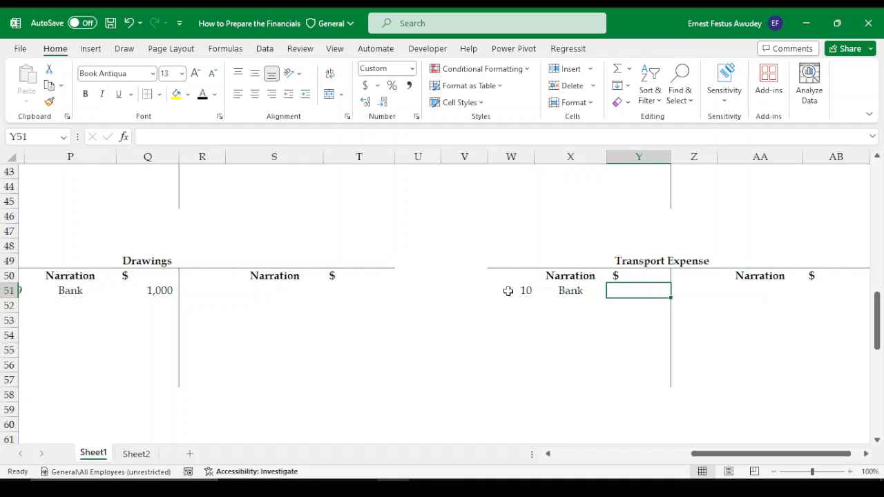
{"action": "type", "text": "200"}
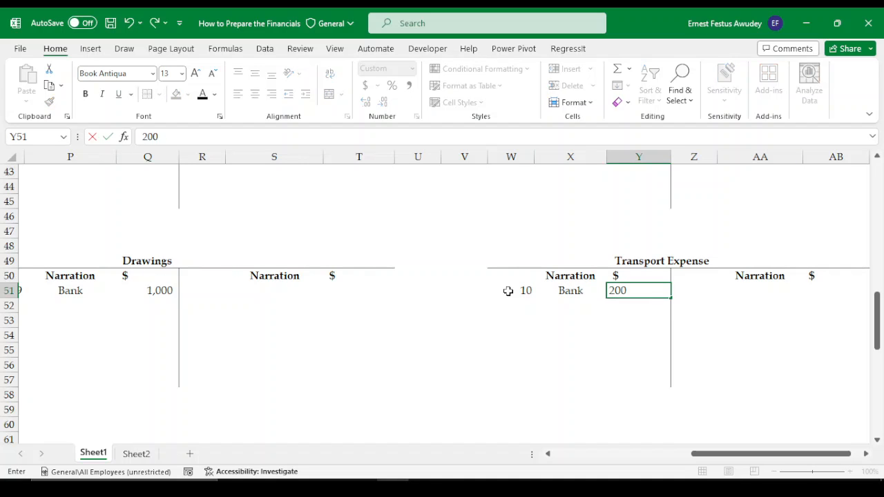
{"action": "key", "text": "Return"}
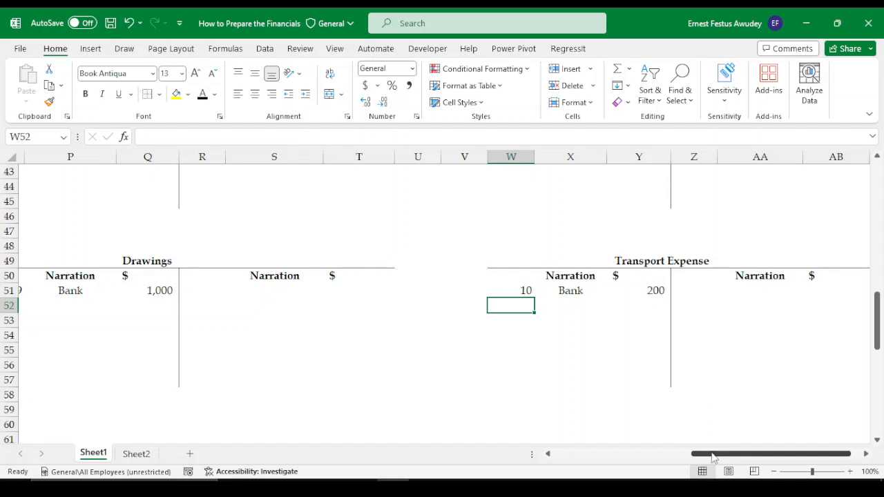
Reread transaction 10 and enter its number, 10, in cell Z10 on the credit side of the Bank Account.
{"action": "left_click_drag", "start_coordinate": [709, 455], "coordinate": [571, 455]}
{"action": "scroll", "coordinate": [349, 276], "scroll_direction": "up", "scroll_amount": 4}
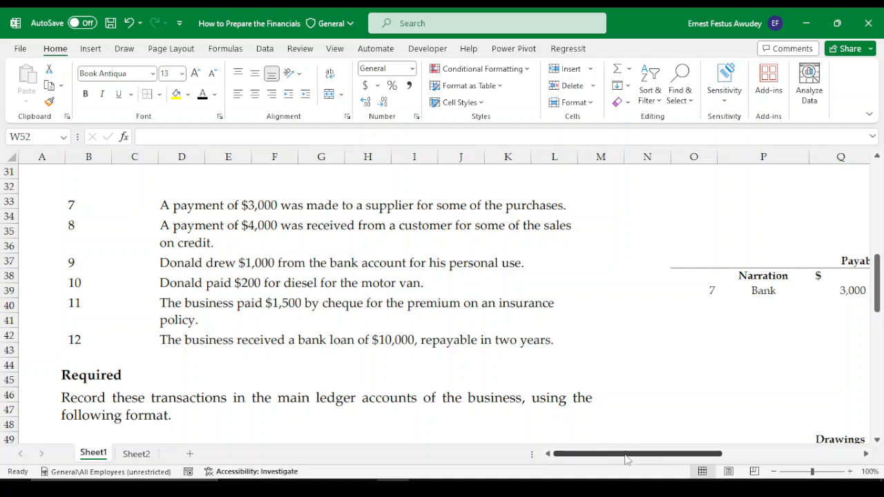
{"action": "left_click_drag", "start_coordinate": [623, 457], "coordinate": [755, 435]}
{"action": "scroll", "coordinate": [695, 339], "scroll_direction": "down", "scroll_amount": 2}
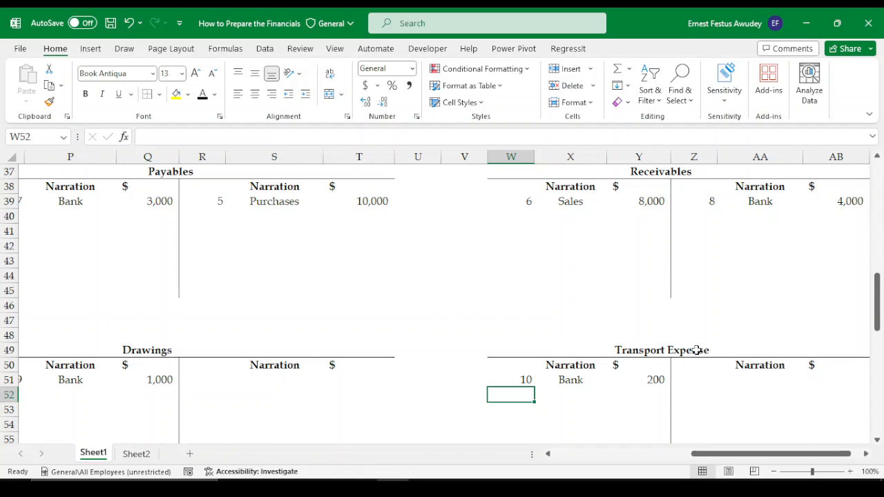
{"action": "scroll", "coordinate": [654, 374], "scroll_direction": "up", "scroll_amount": 10}
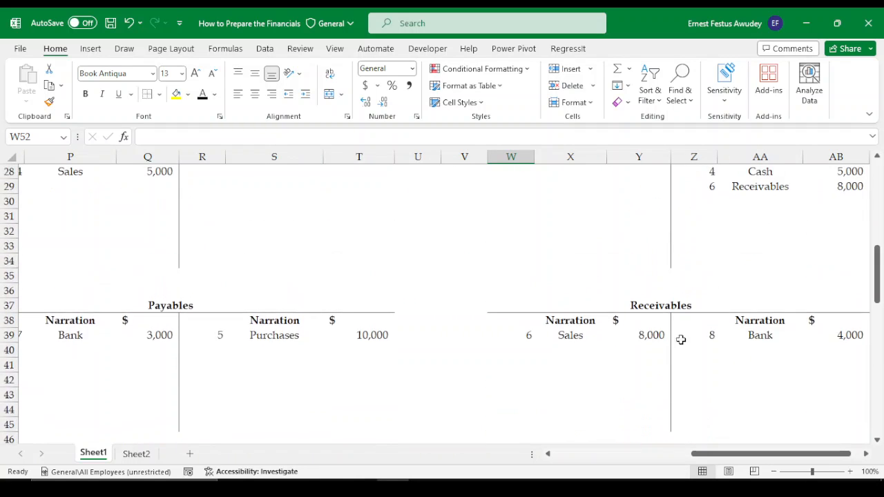
{"action": "scroll", "coordinate": [729, 332], "scroll_direction": "up", "scroll_amount": 3}
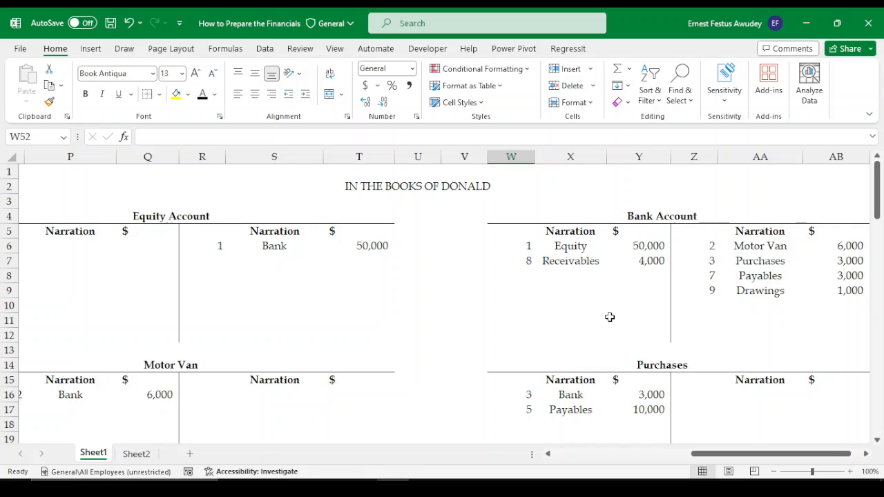
{"action": "left_click", "coordinate": [705, 303]}
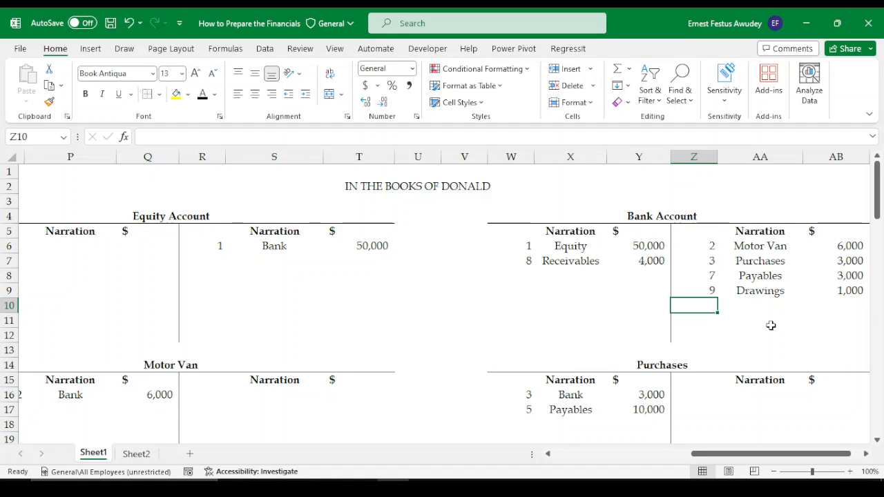
{"action": "type", "text": "10"}
{"action": "key", "text": "Tab"}
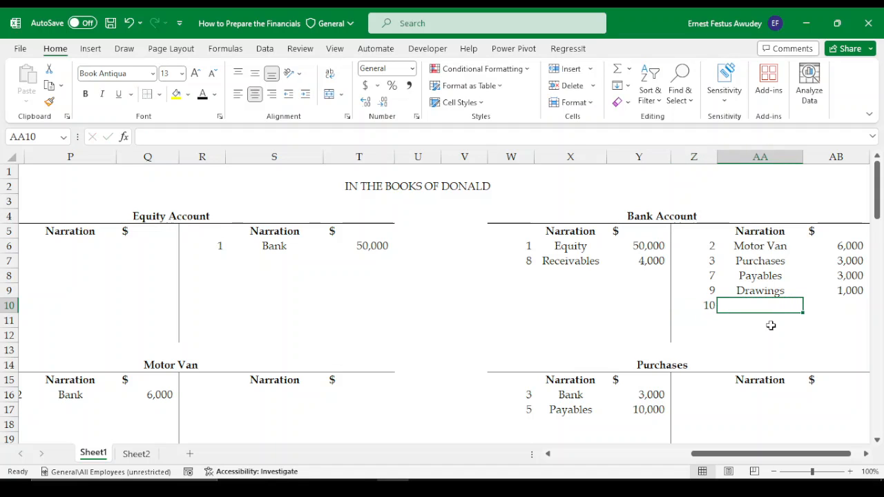
Enter the narration Transport Exp. for transaction 10 in cell AA10 of the Bank Account.
{"action": "type", "text": "T"}
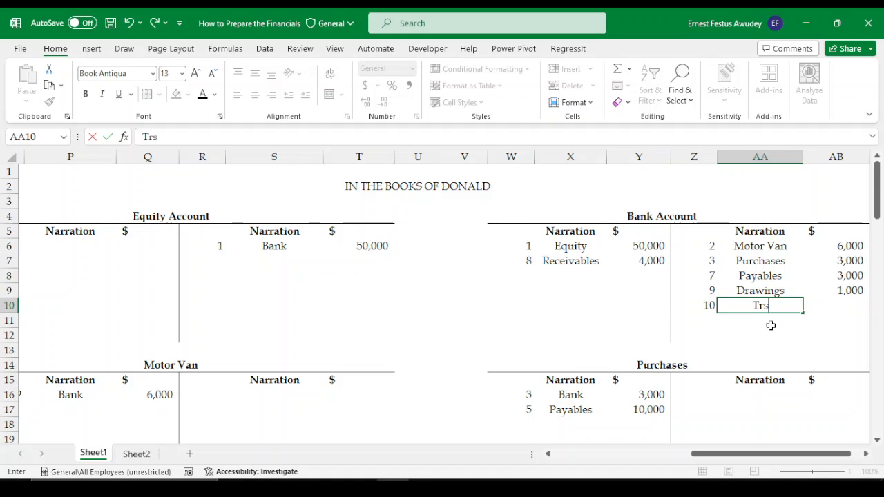
{"action": "type", "text": "rasn"}
{"action": "key", "text": "BackSpace"}
{"action": "type", "text": "po"}
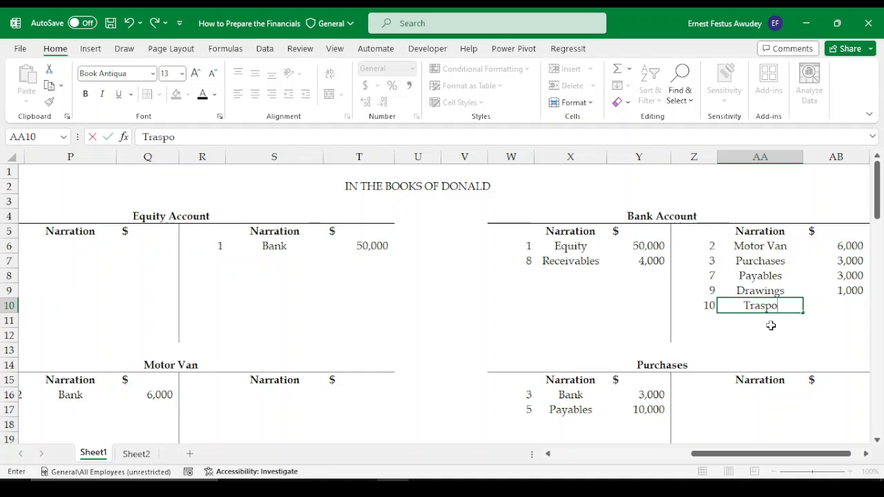
{"action": "type", "text": "rt"}
{"action": "key", "text": "Tab"}
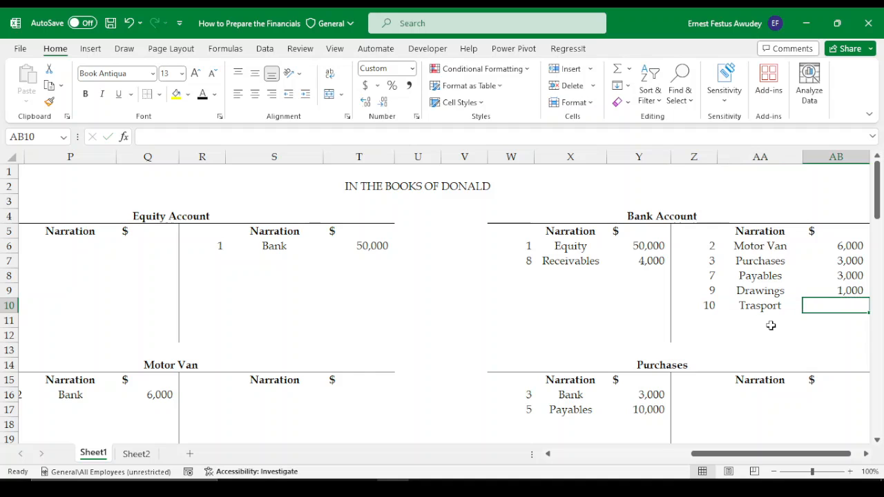
{"action": "double_click", "coordinate": [749, 307]}
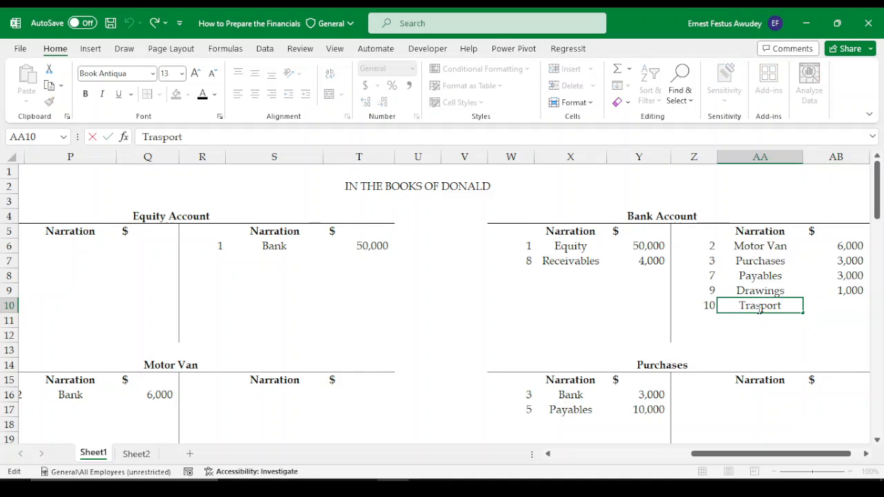
{"action": "type", "text": "n"}
{"action": "key", "text": "Tab"}
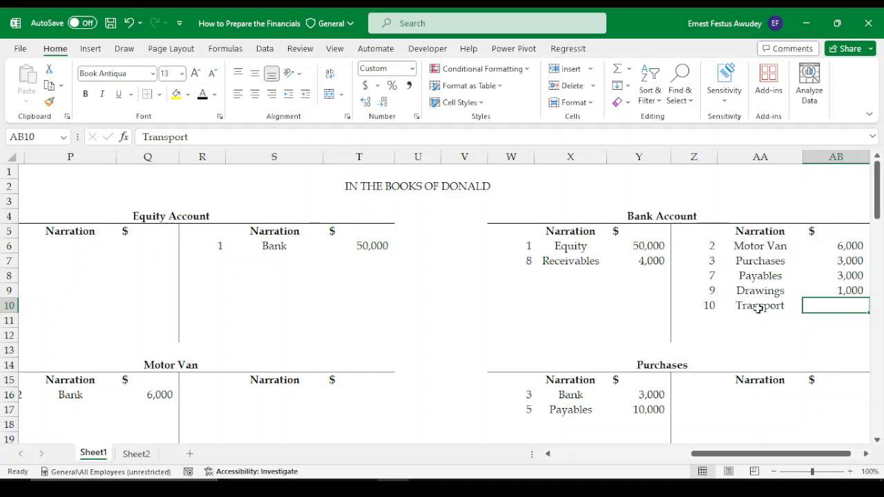
{"action": "left_click", "coordinate": [756, 307]}
{"action": "double_click", "coordinate": [785, 307]}
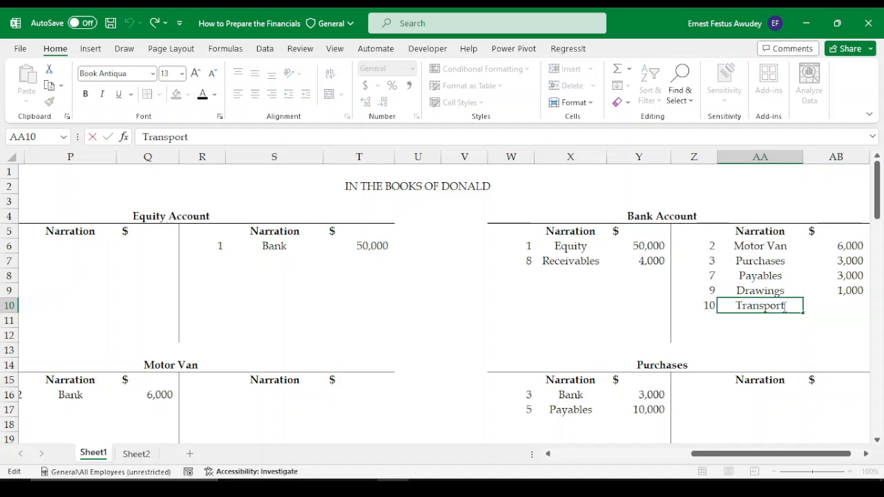
{"action": "type", "text": "Ex"}
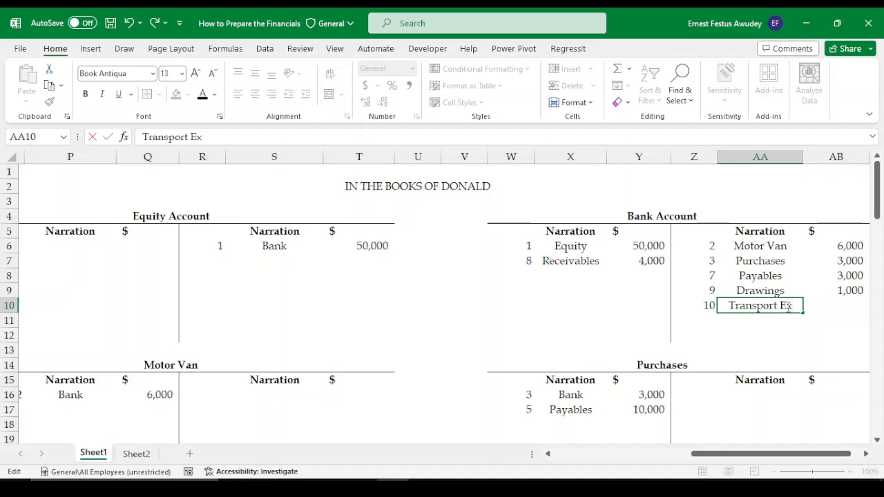
{"action": "type", "text": "p."}
{"action": "key", "text": "Tab"}
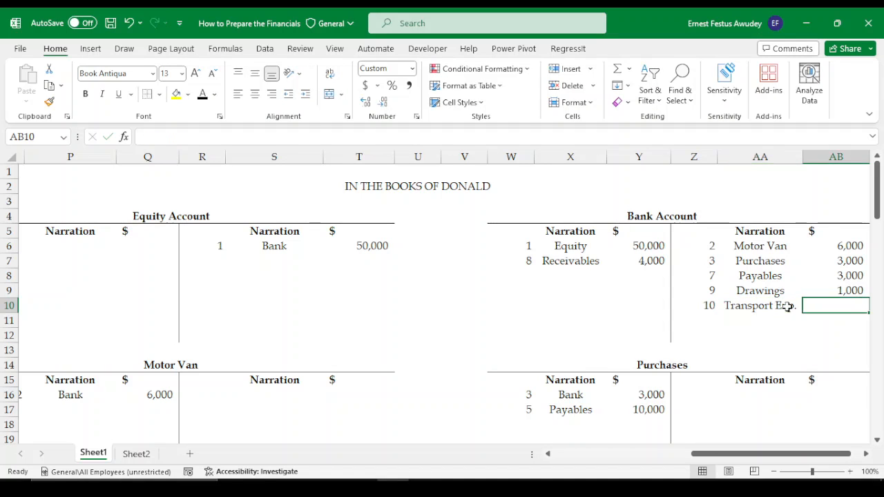
Link the Bank Account credit amount in AB10 to the Transport Expense debit amount with the formula =Y51.
{"action": "type", "text": "-"}
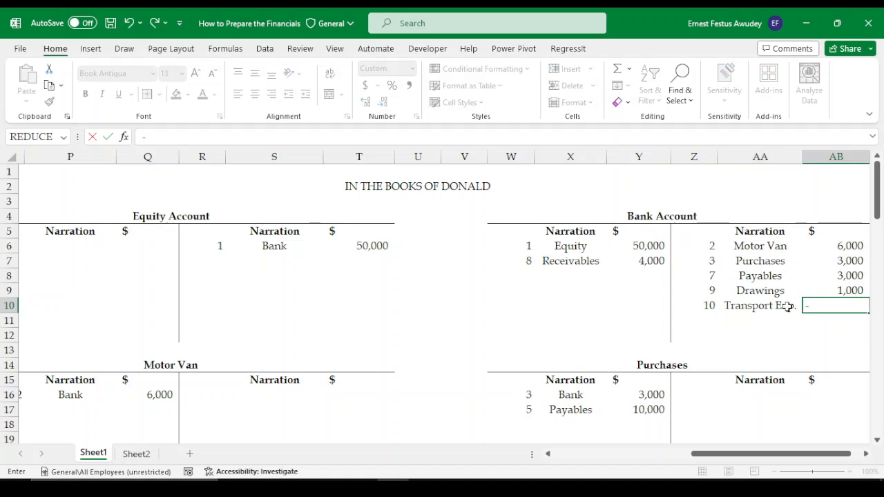
{"action": "key", "text": "BackSpace"}
{"action": "type", "text": "-"}
{"action": "key", "text": "BackSpace"}
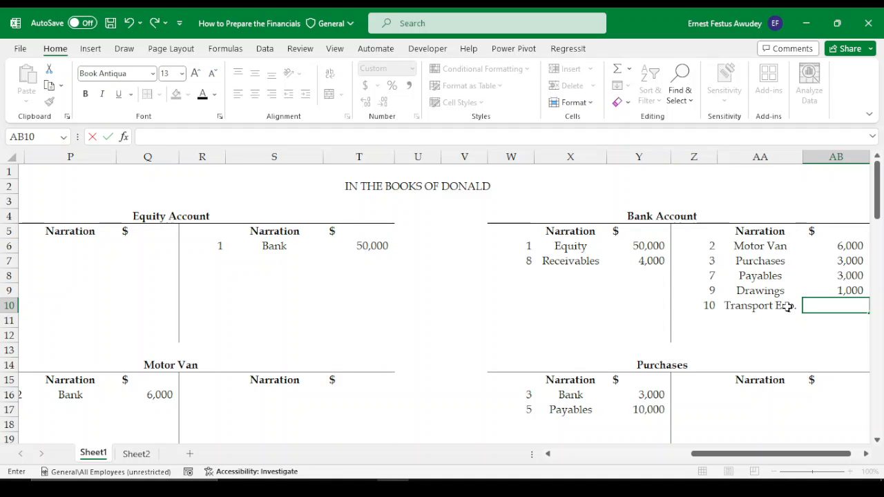
{"action": "type", "text": "="}
{"action": "scroll", "coordinate": [771, 314], "scroll_direction": "down", "scroll_amount": 8}
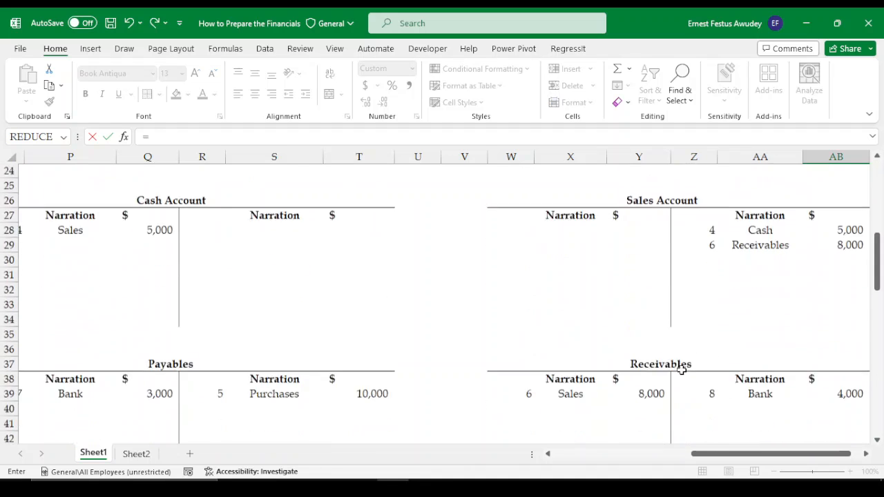
{"action": "scroll", "coordinate": [681, 370], "scroll_direction": "down", "scroll_amount": 5}
{"action": "left_click", "coordinate": [643, 336]}
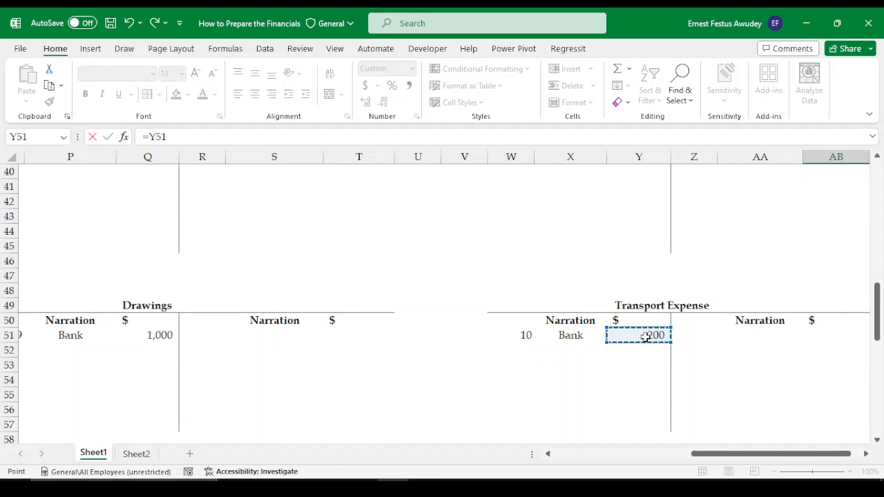
{"action": "key", "text": "Return"}
{"action": "scroll", "coordinate": [667, 329], "scroll_direction": "up", "scroll_amount": 12}
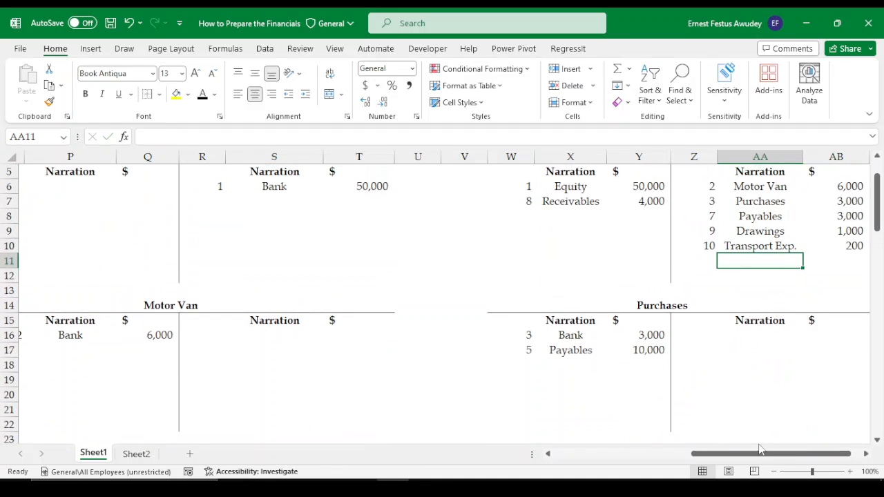
{"action": "left_click_drag", "start_coordinate": [760, 449], "coordinate": [767, 451]}
{"action": "left_click", "coordinate": [813, 246]}
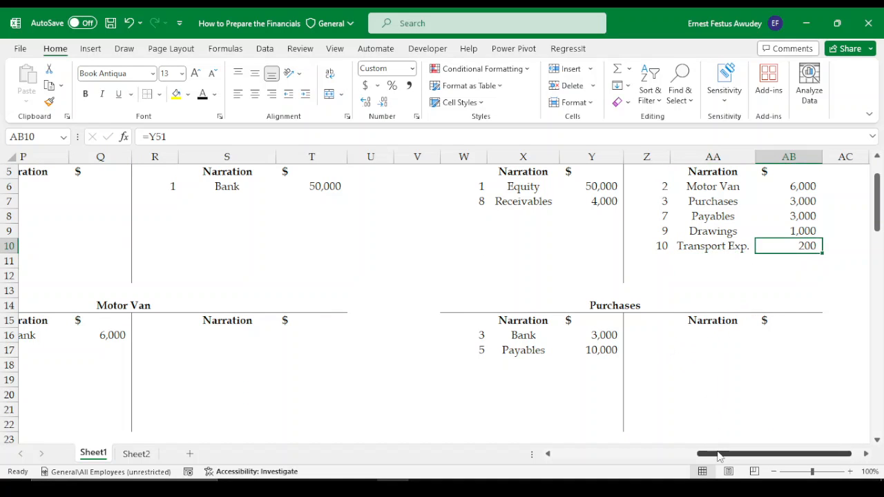
Read transaction 11 on the insurance premium in the transaction list and return to the T-accounts around Payables.
{"action": "left_click_drag", "start_coordinate": [718, 454], "coordinate": [566, 452]}
{"action": "scroll", "coordinate": [407, 359], "scroll_direction": "down", "scroll_amount": 2}
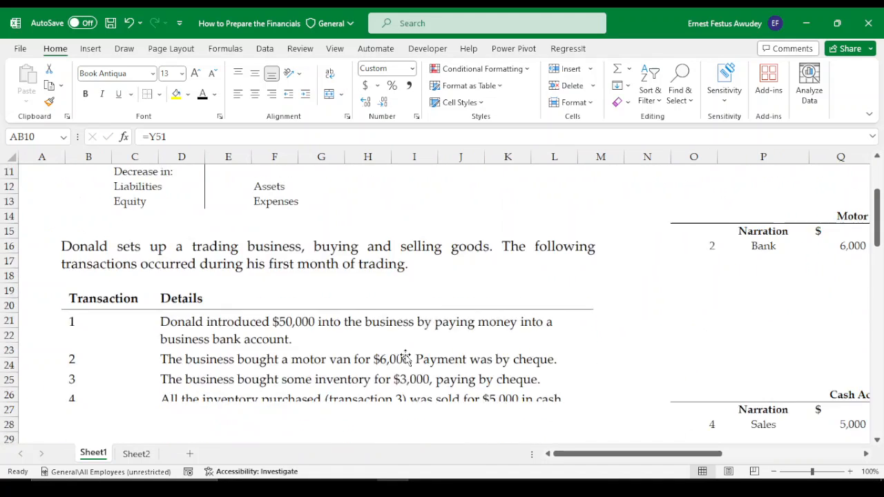
{"action": "scroll", "coordinate": [406, 358], "scroll_direction": "down", "scroll_amount": 4}
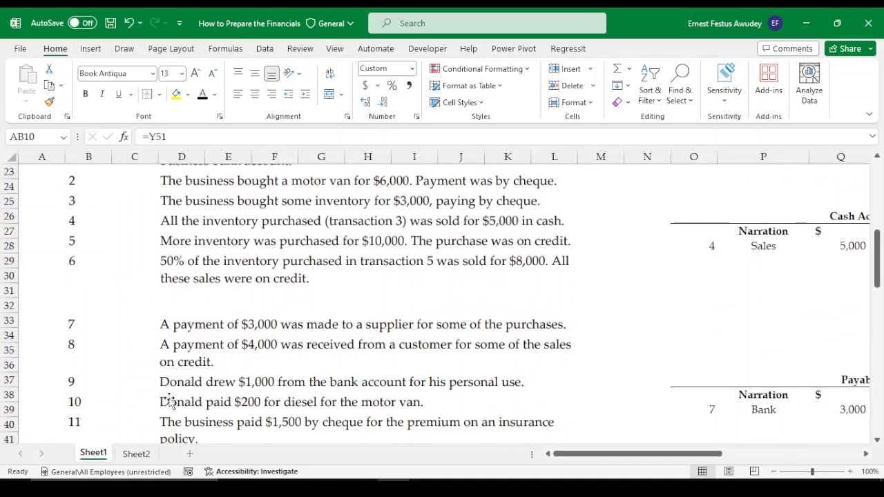
{"action": "scroll", "coordinate": [166, 402], "scroll_direction": "down", "scroll_amount": 1}
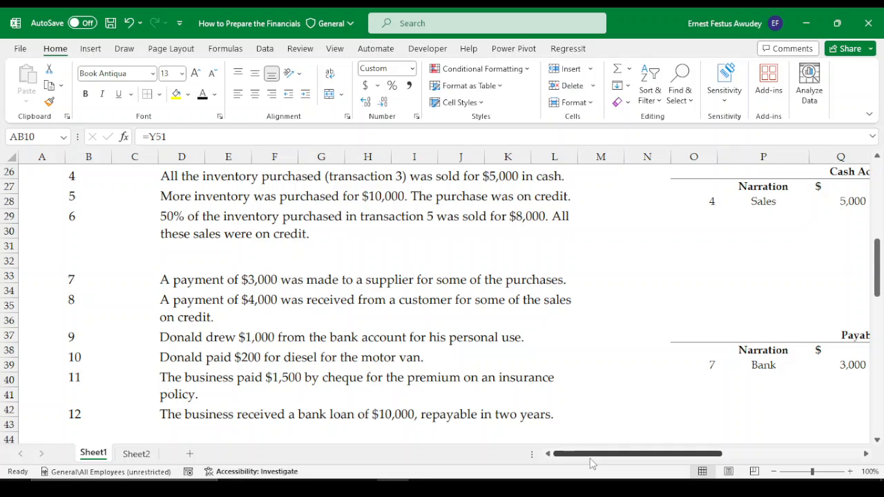
{"action": "left_click_drag", "start_coordinate": [584, 456], "coordinate": [645, 456]}
{"action": "scroll", "coordinate": [407, 336], "scroll_direction": "down", "scroll_amount": 8}
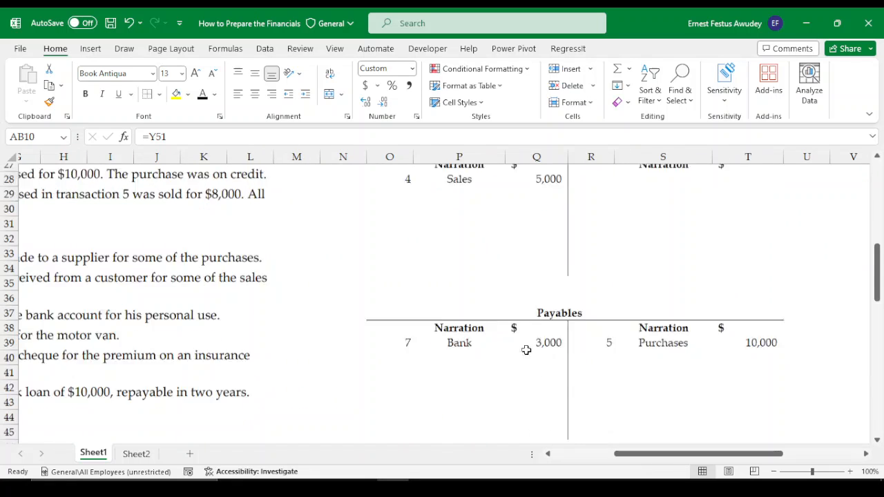
Copy the whole Drawings T-account (O49:T57) and paste the copy below it, starting at cell O60.
{"action": "scroll", "coordinate": [578, 327], "scroll_direction": "up", "scroll_amount": 2}
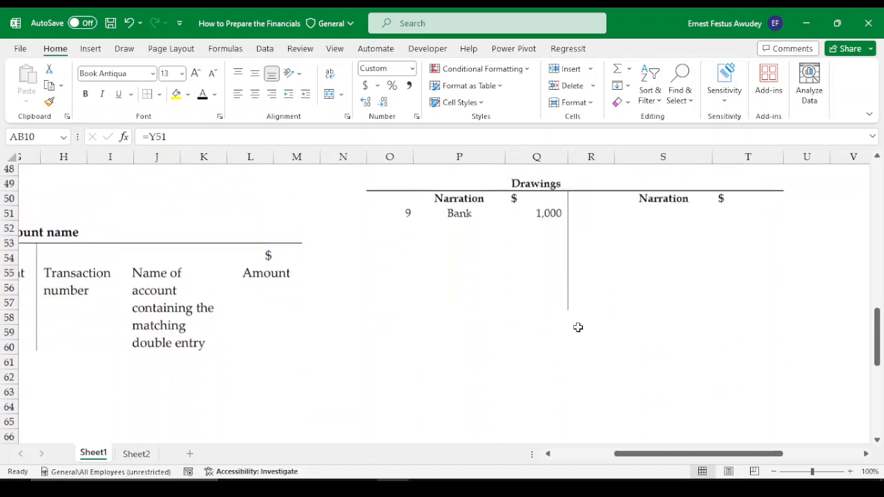
{"action": "left_click_drag", "start_coordinate": [394, 245], "coordinate": [729, 365]}
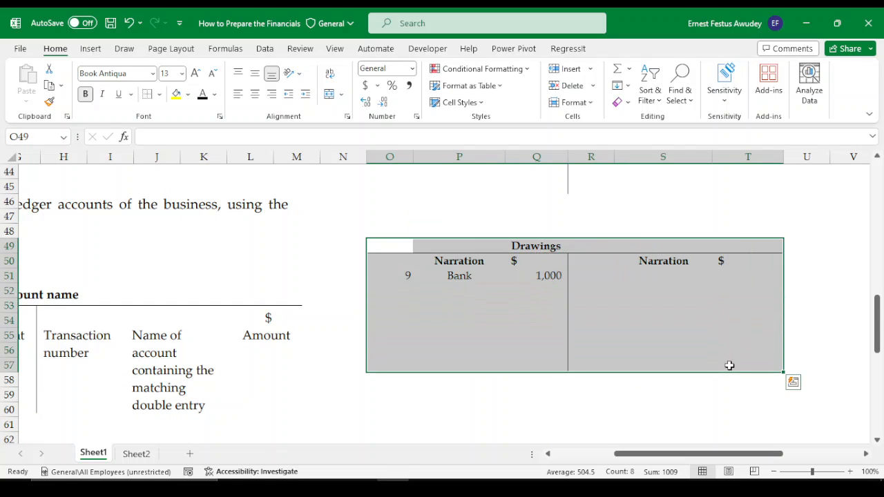
{"action": "key", "text": "ctrl+c"}
{"action": "scroll", "coordinate": [653, 379], "scroll_direction": "down", "scroll_amount": 3}
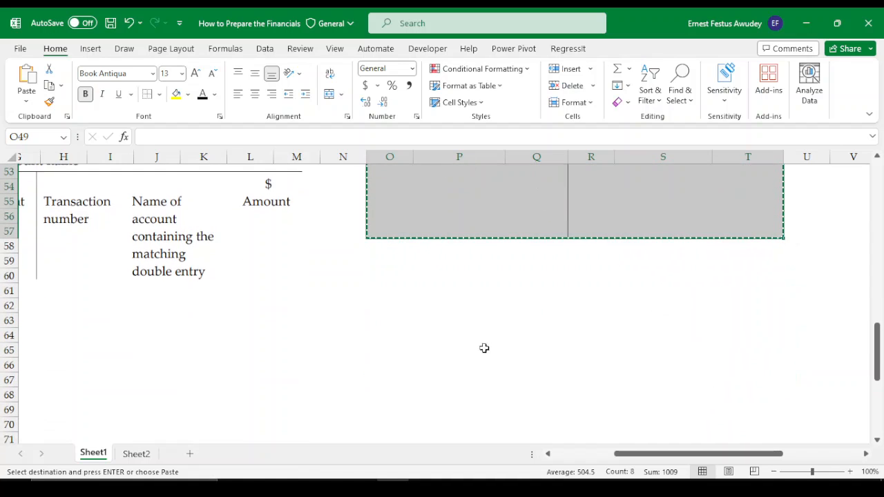
{"action": "left_click", "coordinate": [393, 280]}
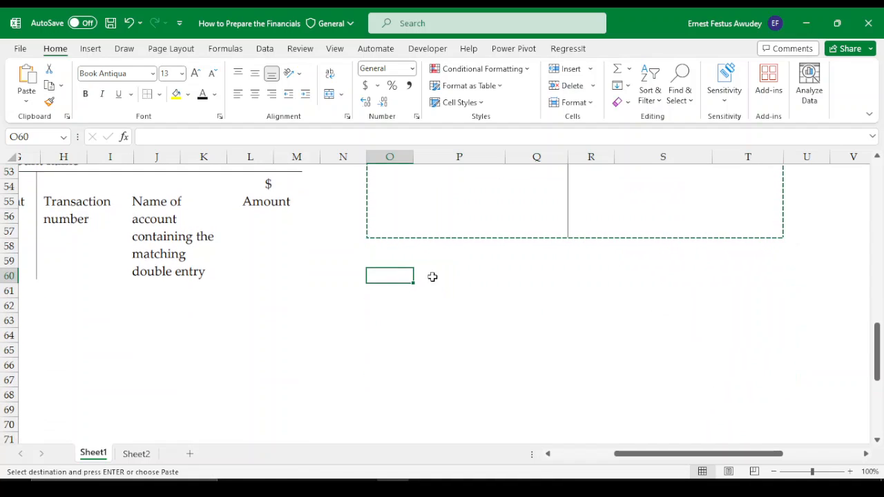
{"action": "key", "text": "ctrl+v"}
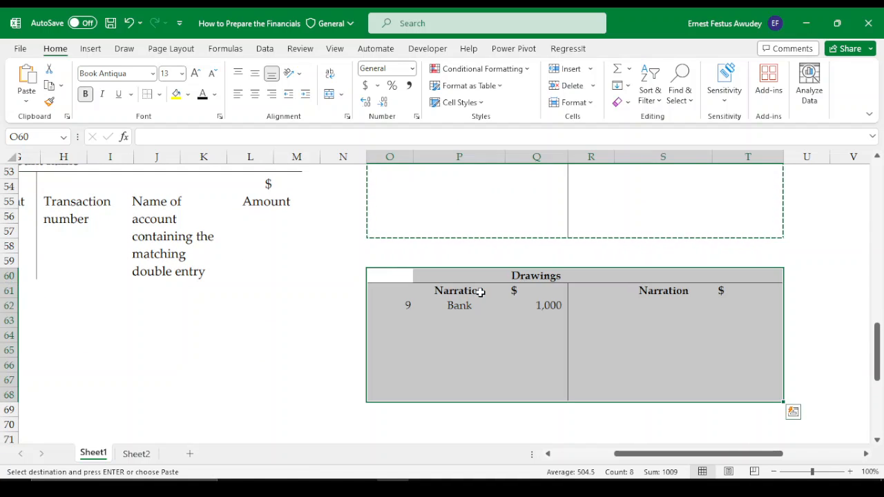
Paste a second copy of the Drawings T-account starting at cell W60, beside the first copy.
{"action": "left_click_drag", "start_coordinate": [677, 456], "coordinate": [750, 455]}
{"action": "left_click", "coordinate": [497, 273]}
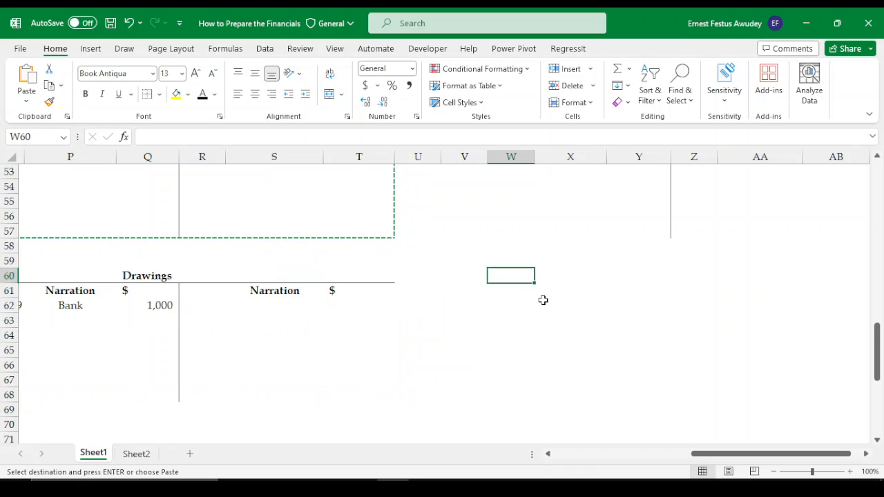
{"action": "key", "text": "ctrl+v"}
{"action": "key", "text": "ctrl+q"}
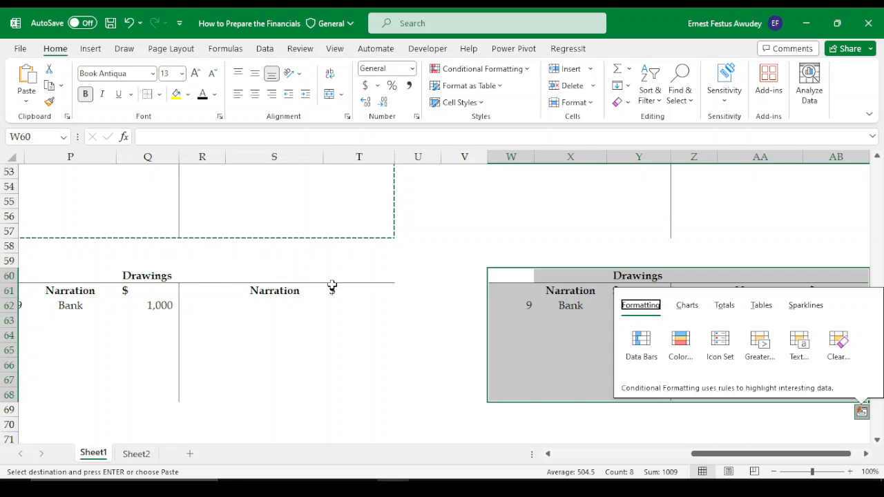
{"action": "left_click", "coordinate": [335, 353]}
{"action": "left_click", "coordinate": [337, 351]}
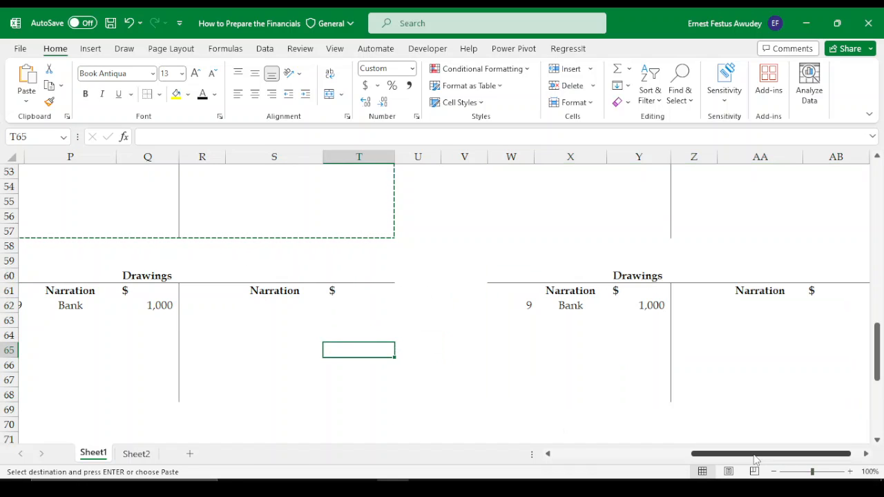
Retitle the copied account in Q60 as Insurance, and merge and center the heading across Q60:R60.
{"action": "left_click_drag", "start_coordinate": [794, 454], "coordinate": [701, 454]}
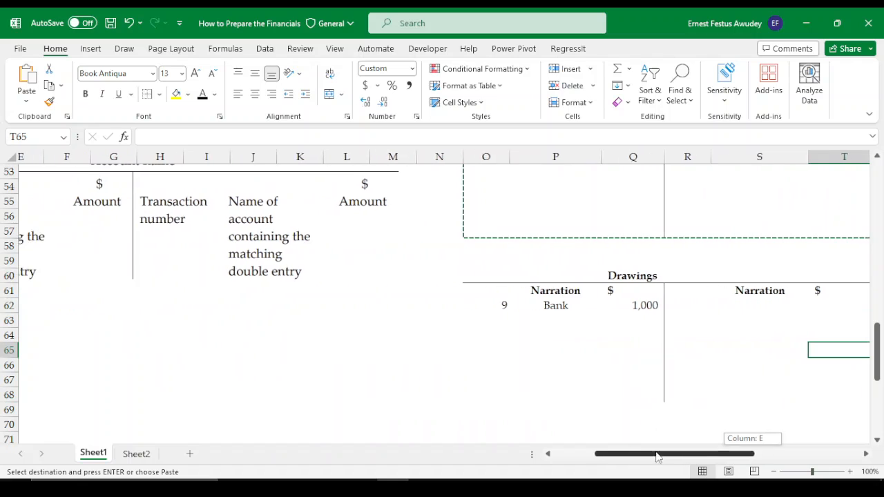
{"action": "left_click", "coordinate": [633, 274]}
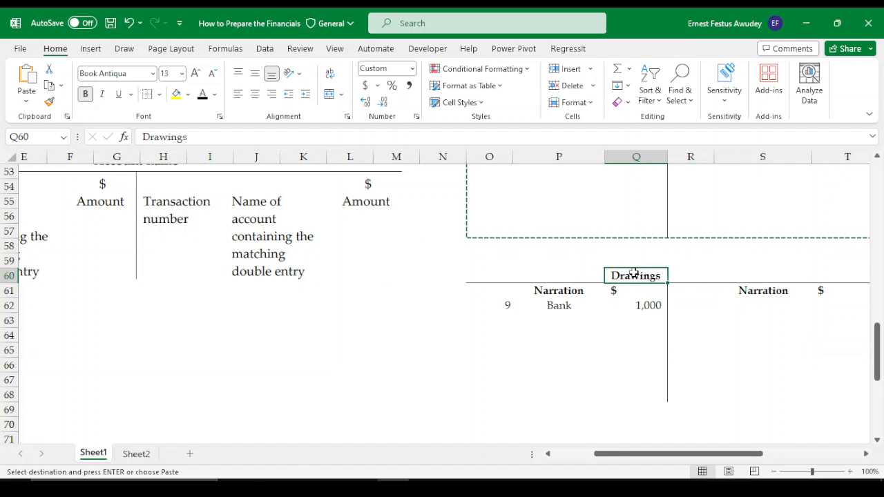
{"action": "type", "text": "Ins"}
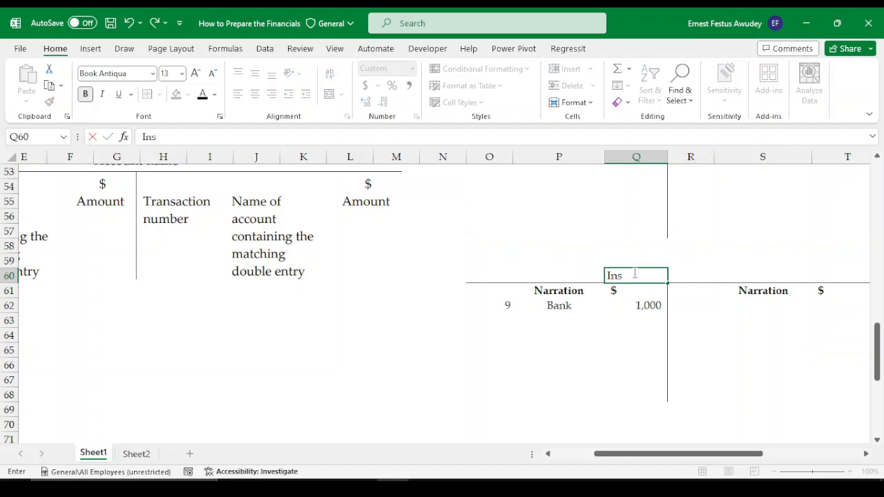
{"action": "type", "text": "urance"}
{"action": "key", "text": "Tab"}
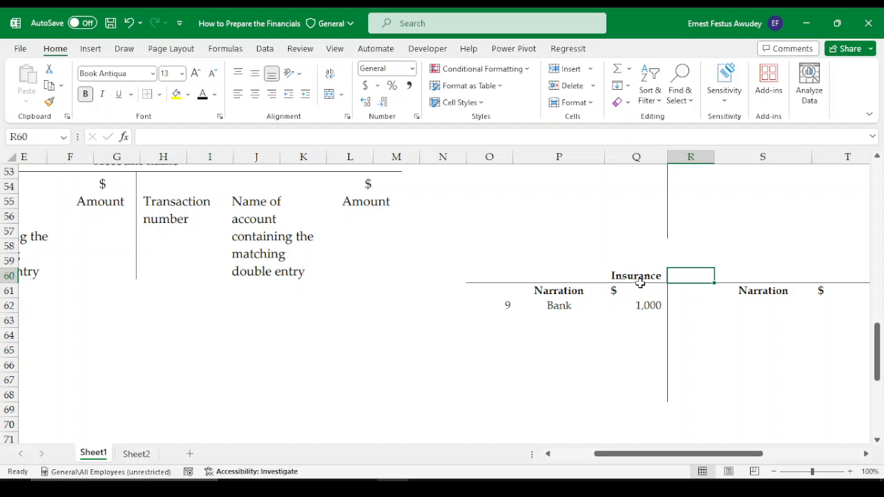
{"action": "left_click", "coordinate": [650, 275]}
{"action": "left_click_drag", "start_coordinate": [651, 275], "coordinate": [675, 273]}
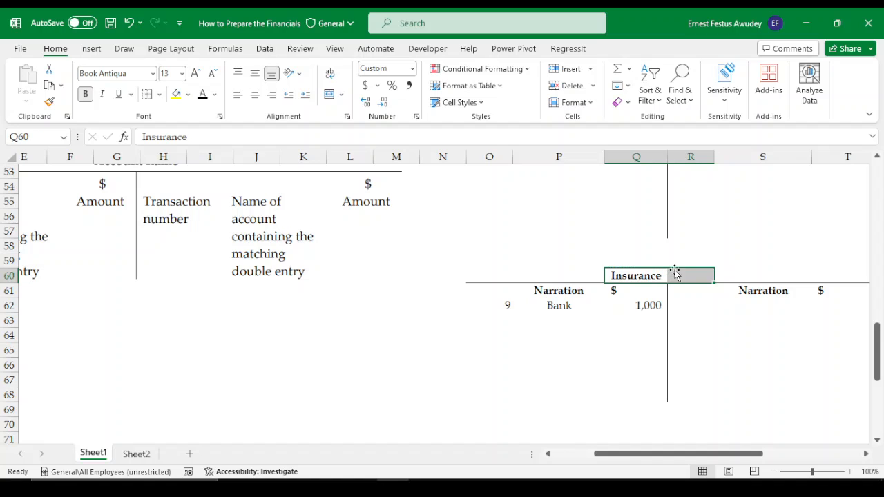
{"action": "left_click", "coordinate": [329, 96]}
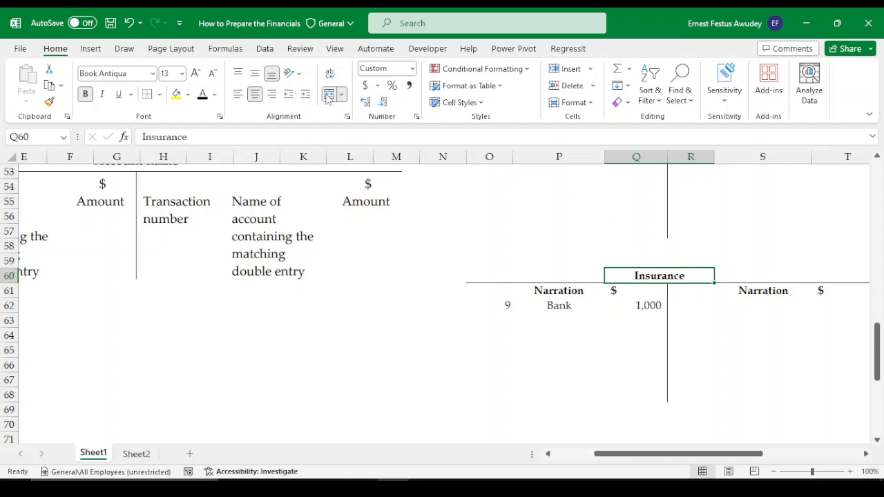
{"action": "left_click", "coordinate": [722, 345]}
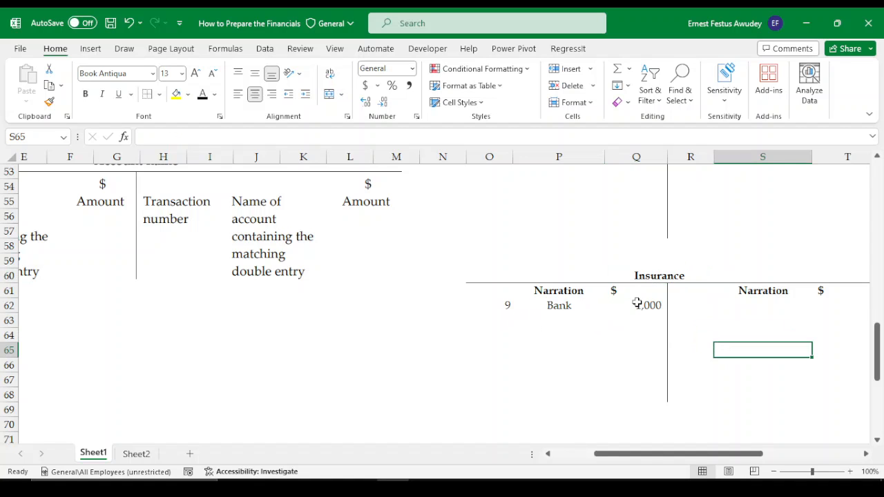
Set the Bank amount in the Drawings account, cell Q51, to 1500.
{"action": "scroll", "coordinate": [539, 361], "scroll_direction": "up", "scroll_amount": 2}
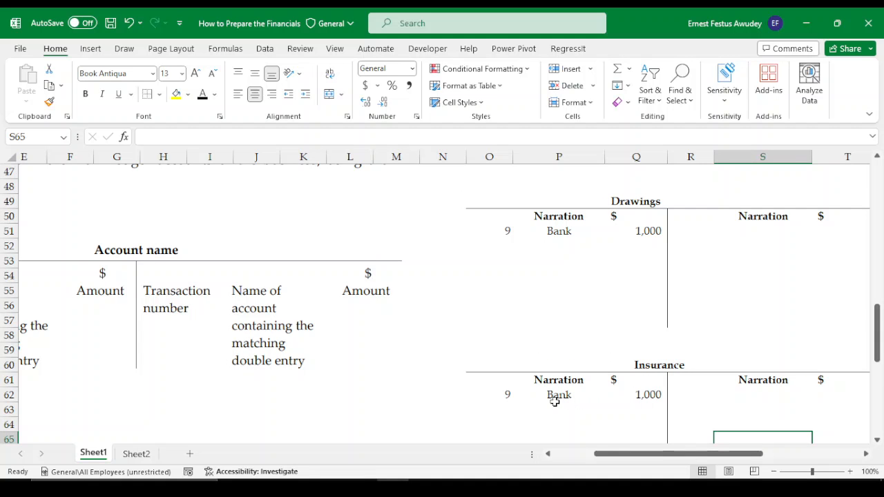
{"action": "scroll", "coordinate": [555, 401], "scroll_direction": "up", "scroll_amount": 3}
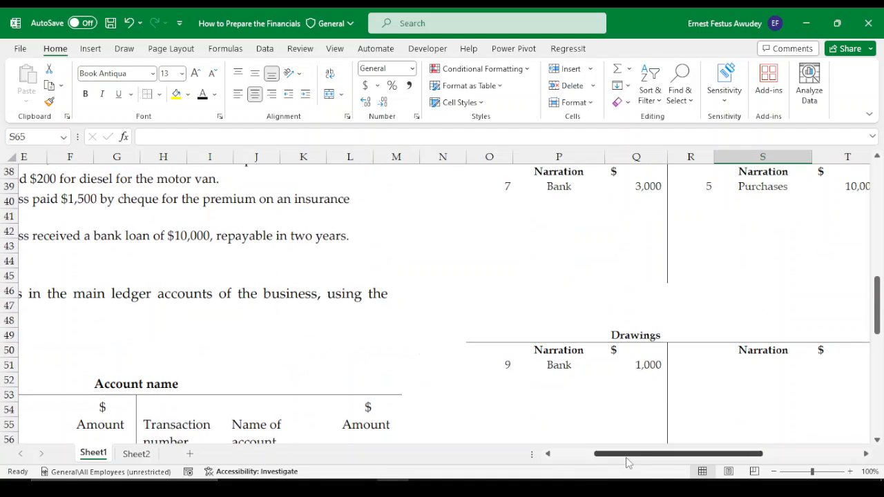
{"action": "left_click_drag", "start_coordinate": [620, 456], "coordinate": [590, 456]}
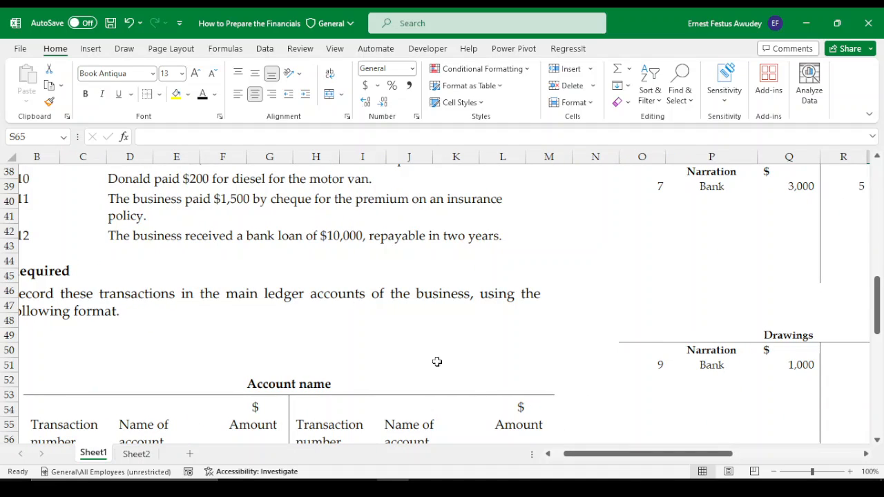
{"action": "left_click_drag", "start_coordinate": [598, 461], "coordinate": [638, 456]}
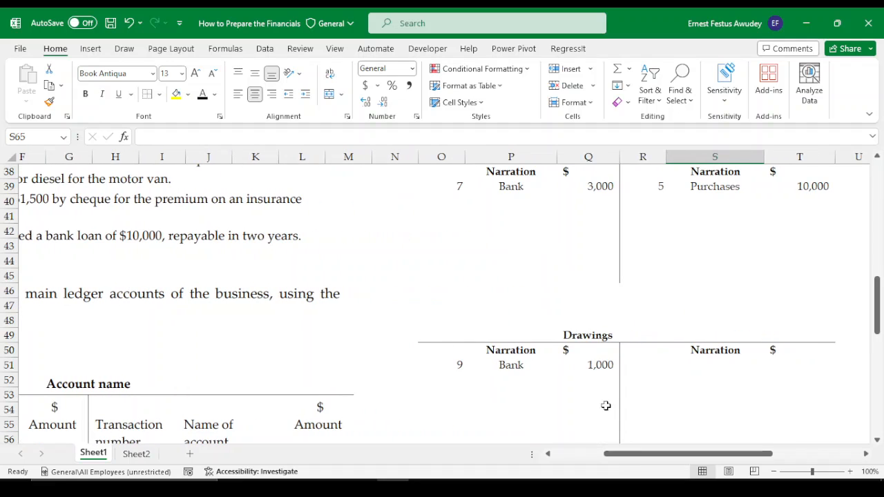
{"action": "left_click", "coordinate": [594, 364]}
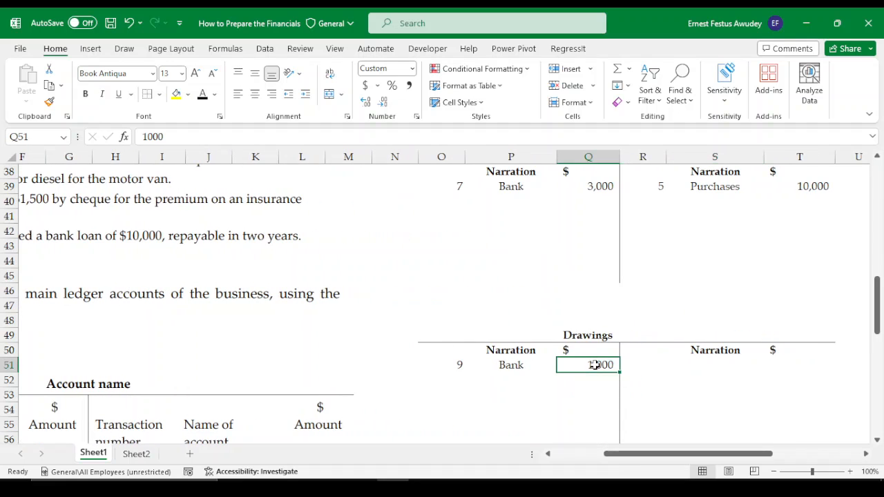
{"action": "type", "text": "1"}
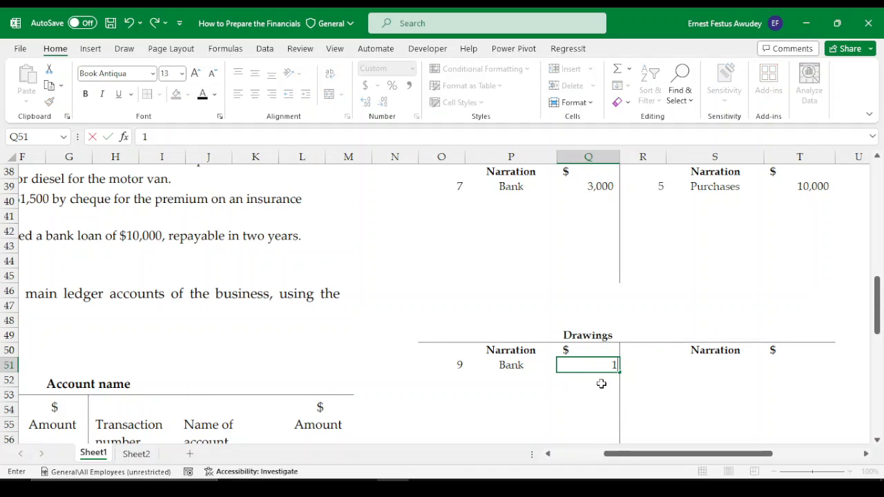
{"action": "type", "text": "500"}
{"action": "key", "text": "Return"}
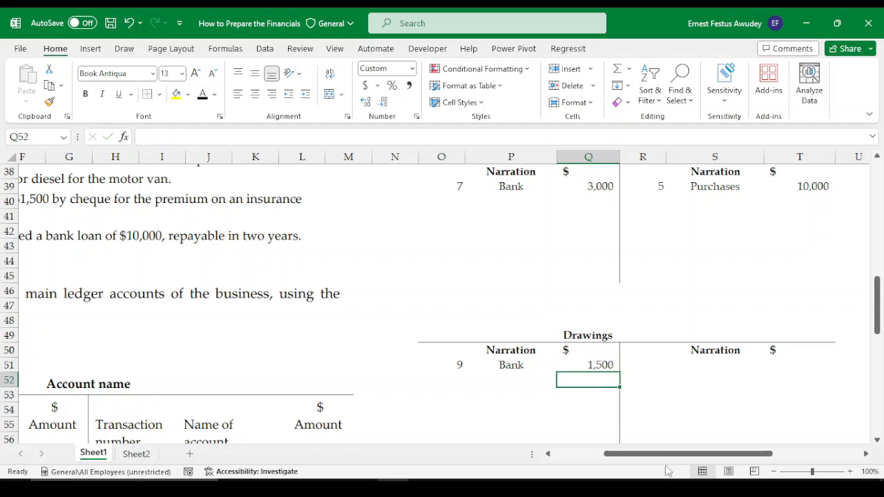
Re-enter the Drawings amount in the Bank Account, cell AB9, as a link to the Drawings account's Bank entry with =Q51.
{"action": "left_click_drag", "start_coordinate": [679, 455], "coordinate": [751, 458]}
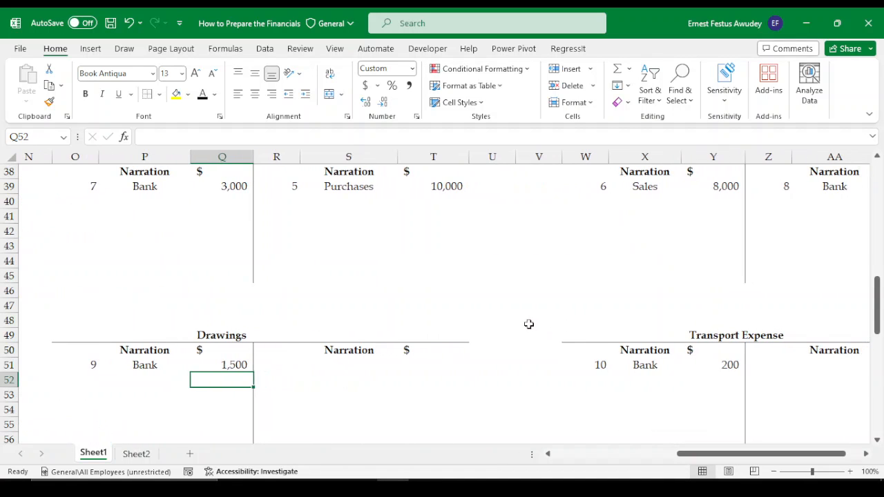
{"action": "scroll", "coordinate": [528, 324], "scroll_direction": "up", "scroll_amount": 11}
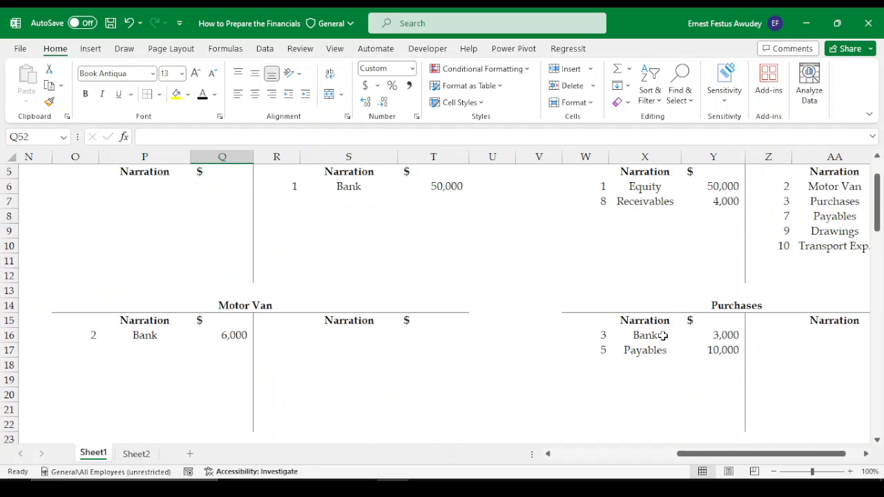
{"action": "scroll", "coordinate": [663, 335], "scroll_direction": "up", "scroll_amount": 2}
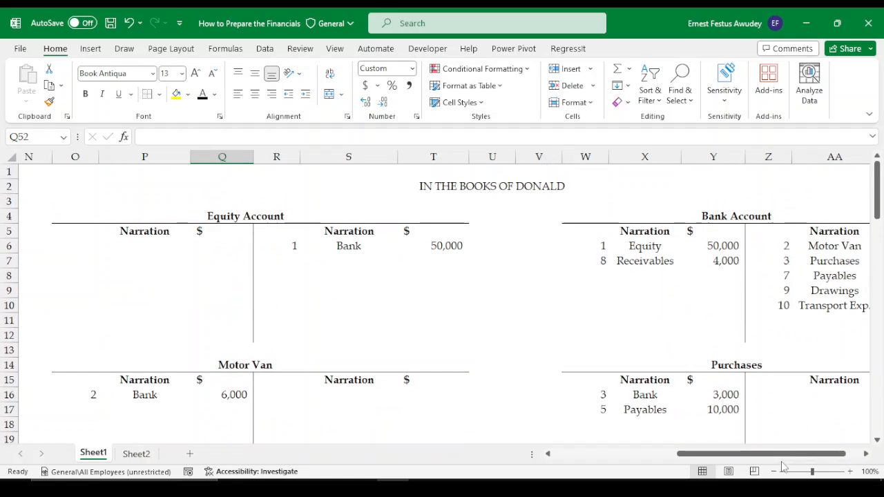
{"action": "left_click_drag", "start_coordinate": [777, 454], "coordinate": [788, 454]}
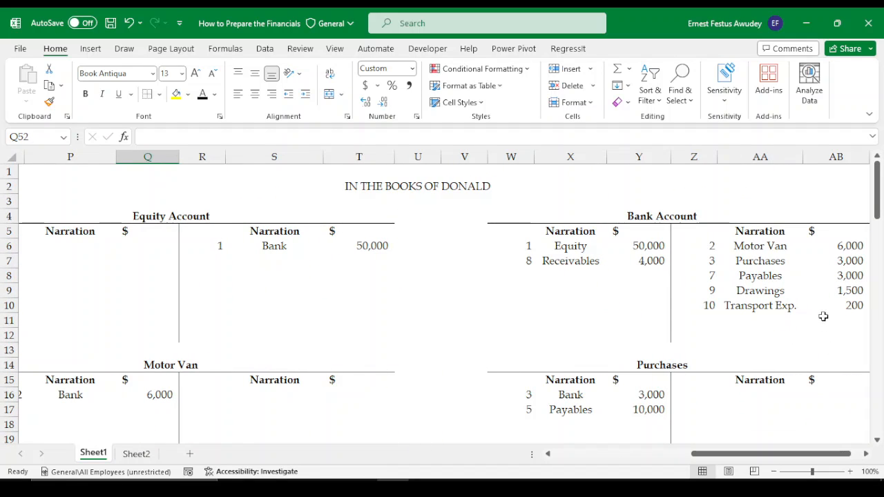
{"action": "left_click", "coordinate": [853, 290]}
{"action": "type", "text": "1"}
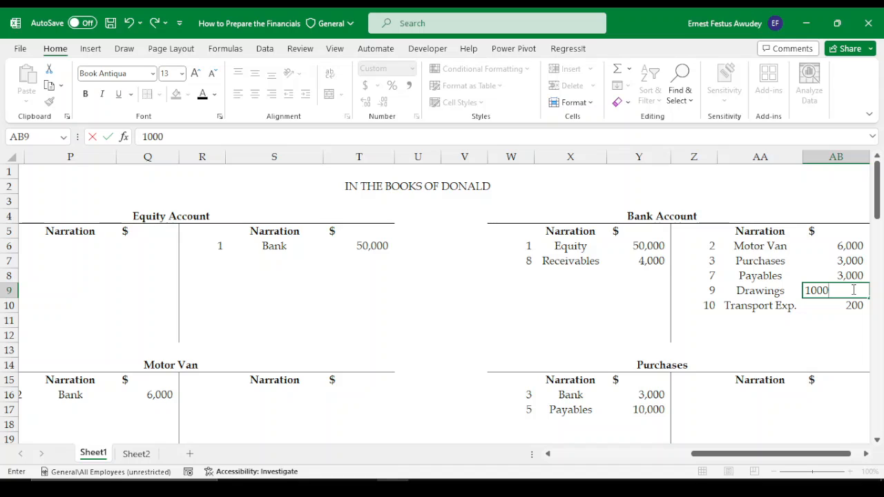
{"action": "key", "text": "BackSpace"}
{"action": "key", "text": "BackSpace"}
{"action": "key", "text": "BackSpace"}
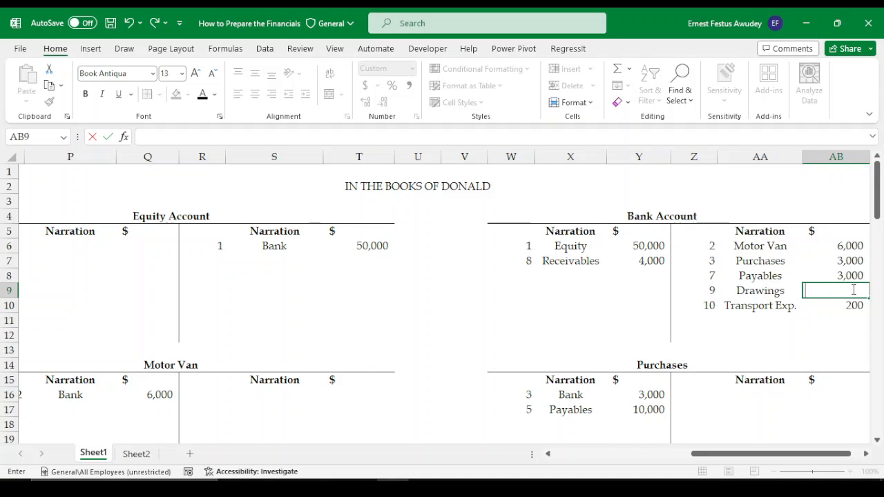
{"action": "type", "text": "="}
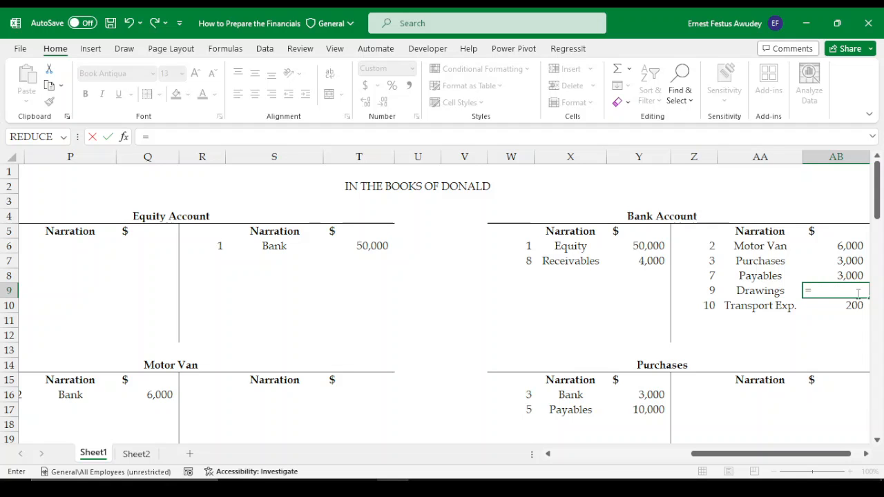
{"action": "scroll", "coordinate": [504, 405], "scroll_direction": "down", "scroll_amount": 6}
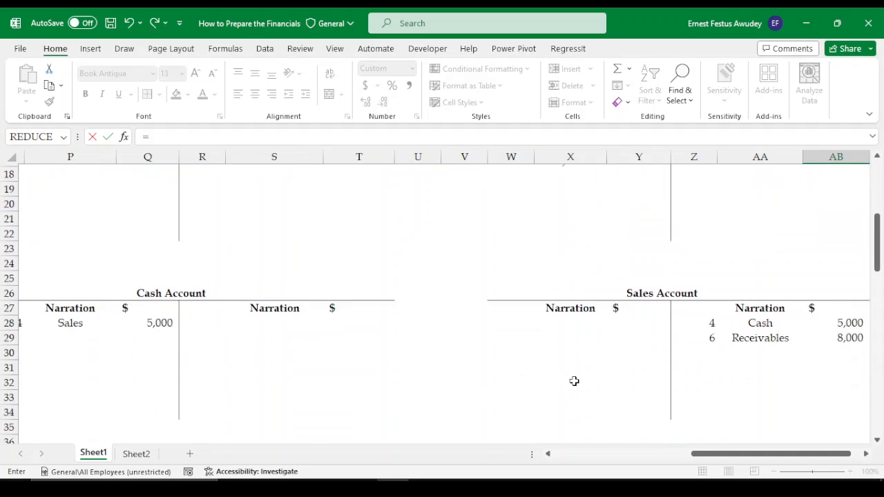
{"action": "scroll", "coordinate": [574, 381], "scroll_direction": "down", "scroll_amount": 3}
{"action": "left_click_drag", "start_coordinate": [757, 454], "coordinate": [684, 457]}
{"action": "scroll", "coordinate": [599, 391], "scroll_direction": "down", "scroll_amount": 7}
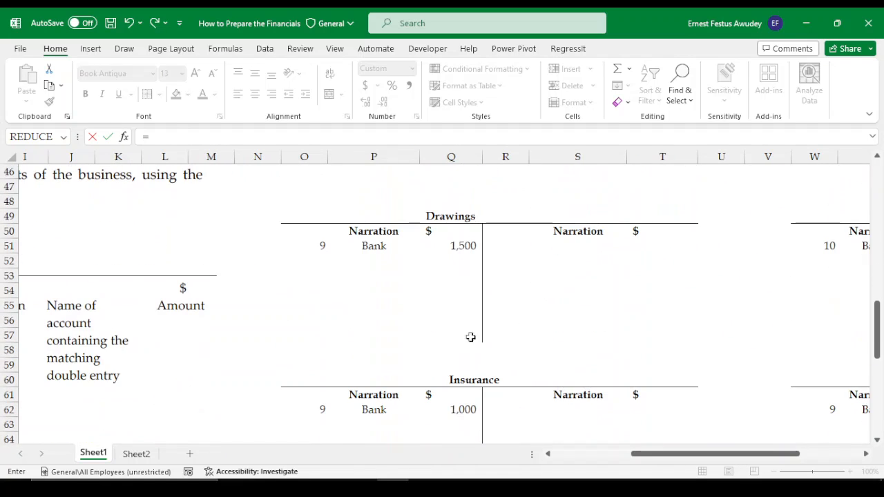
{"action": "left_click", "coordinate": [460, 248]}
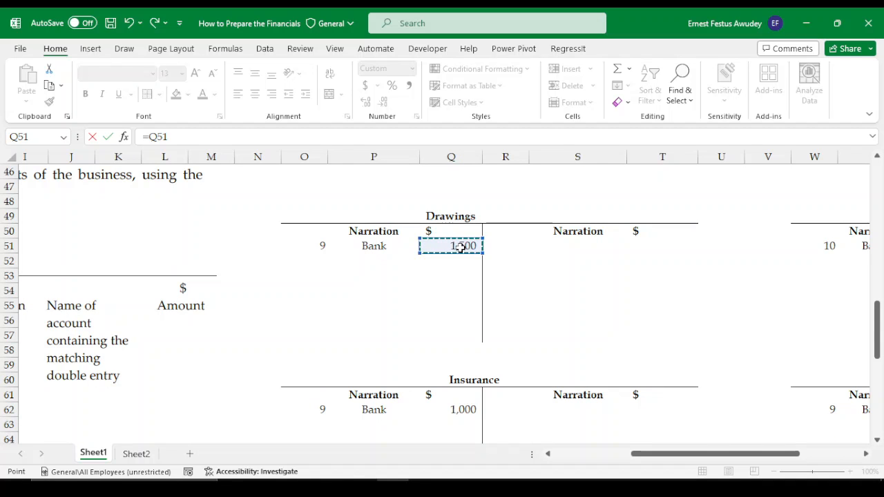
{"action": "key", "text": "Escape"}
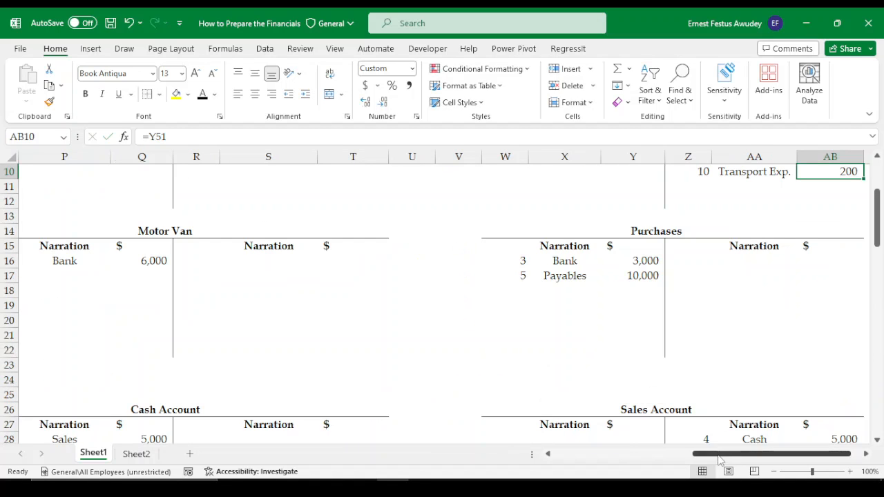
Set the Bank amount in the Drawings account, cell Q51, to 1000.
{"action": "scroll", "coordinate": [614, 316], "scroll_direction": "down", "scroll_amount": 5}
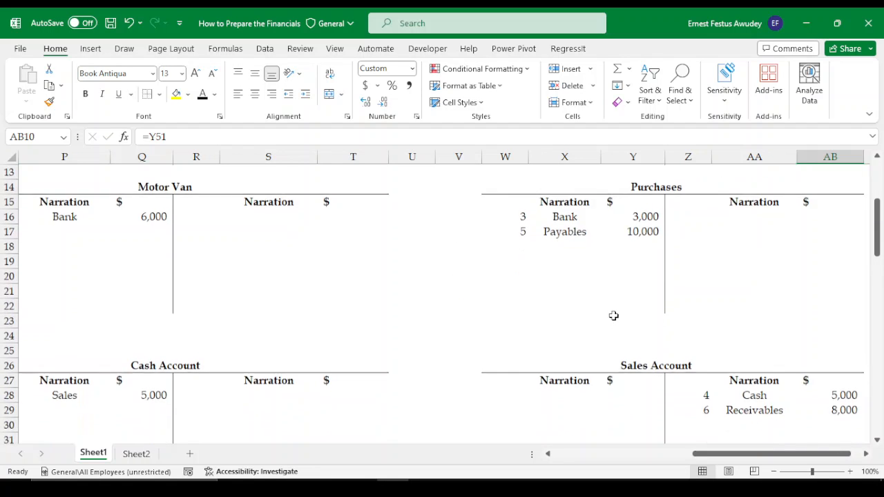
{"action": "scroll", "coordinate": [320, 367], "scroll_direction": "down", "scroll_amount": 5}
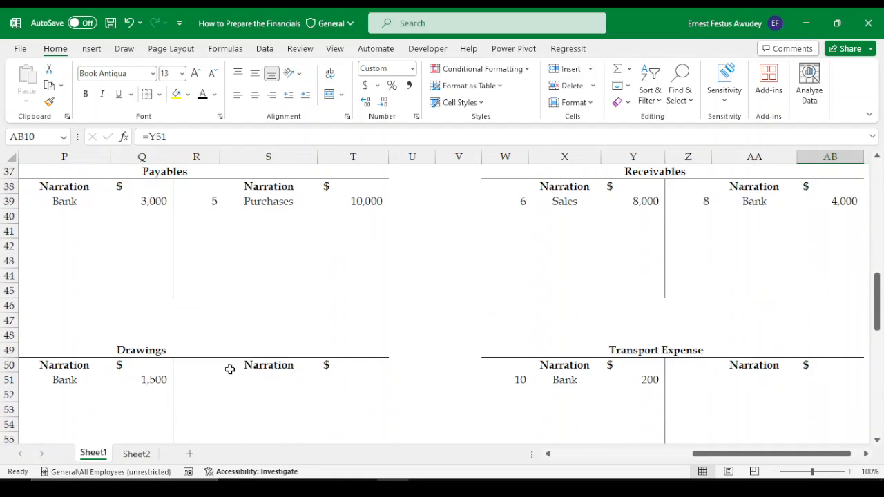
{"action": "left_click", "coordinate": [149, 336]}
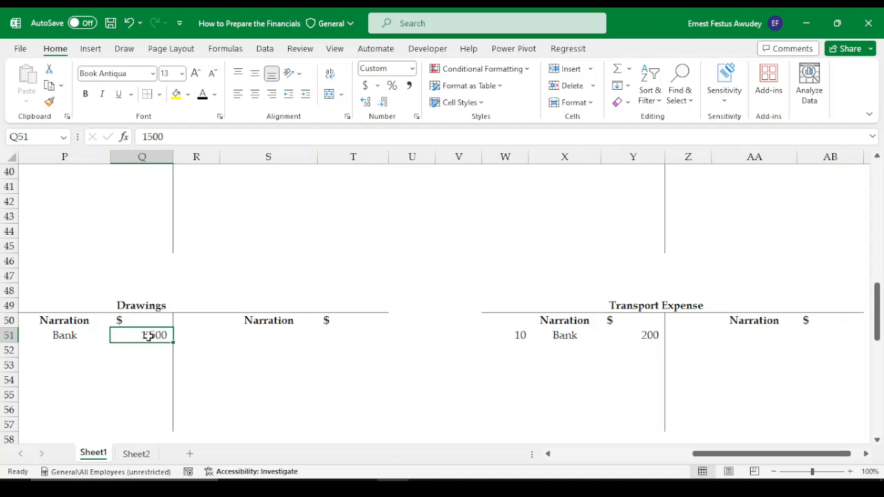
{"action": "type", "text": "1000"}
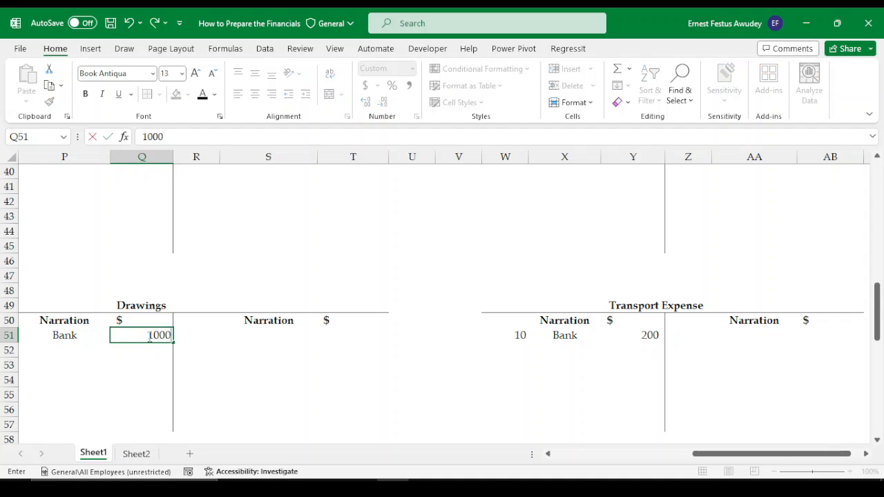
{"action": "key", "text": "Return"}
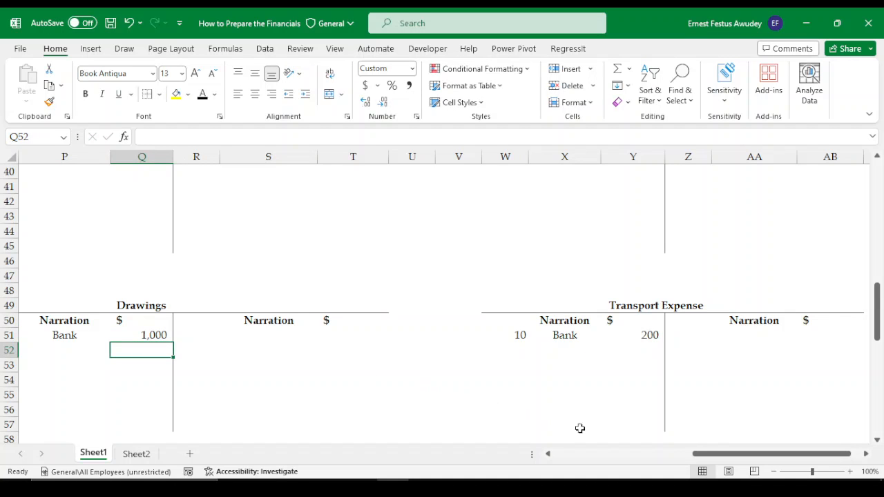
Clear the copied Bank amounts in Q62 of the Insurance account and in Y62 of the second Drawings copy.
{"action": "scroll", "coordinate": [414, 400], "scroll_direction": "down", "scroll_amount": 2}
{"action": "scroll", "coordinate": [392, 402], "scroll_direction": "down", "scroll_amount": 1}
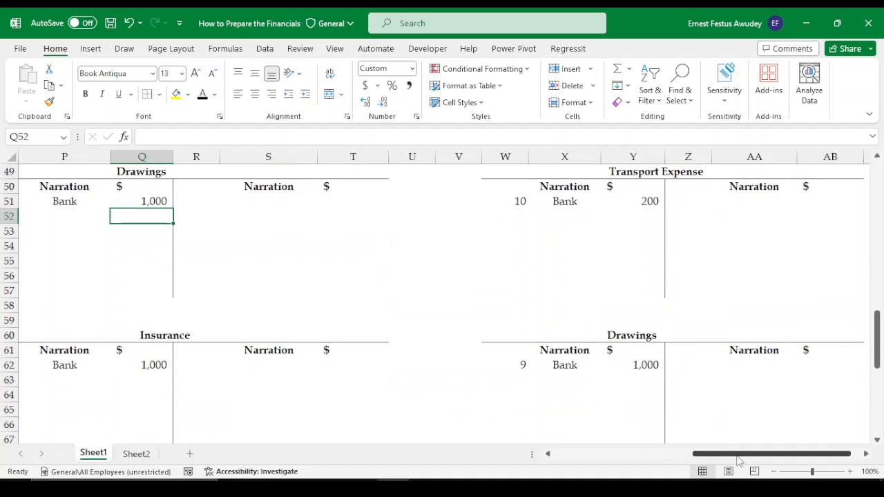
{"action": "left_click_drag", "start_coordinate": [730, 453], "coordinate": [649, 460]}
{"action": "left_click", "coordinate": [585, 367]}
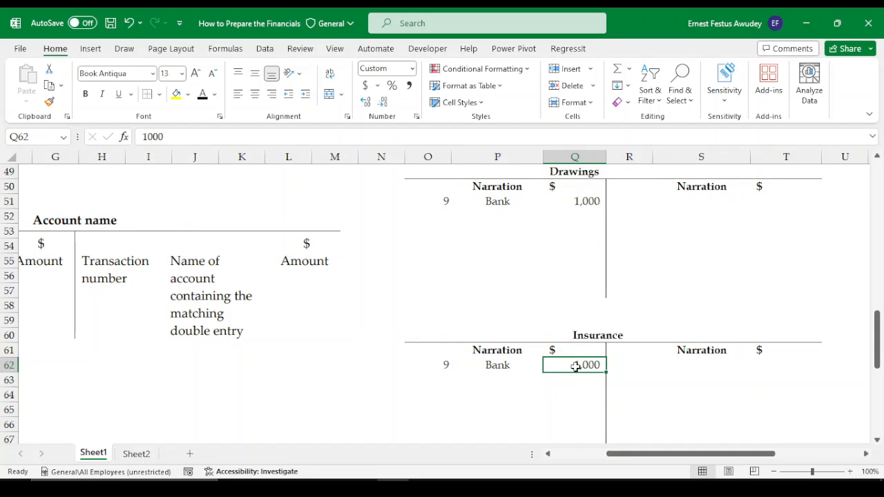
{"action": "key", "text": "Delete"}
{"action": "scroll", "coordinate": [758, 377], "scroll_direction": "up", "scroll_amount": 1}
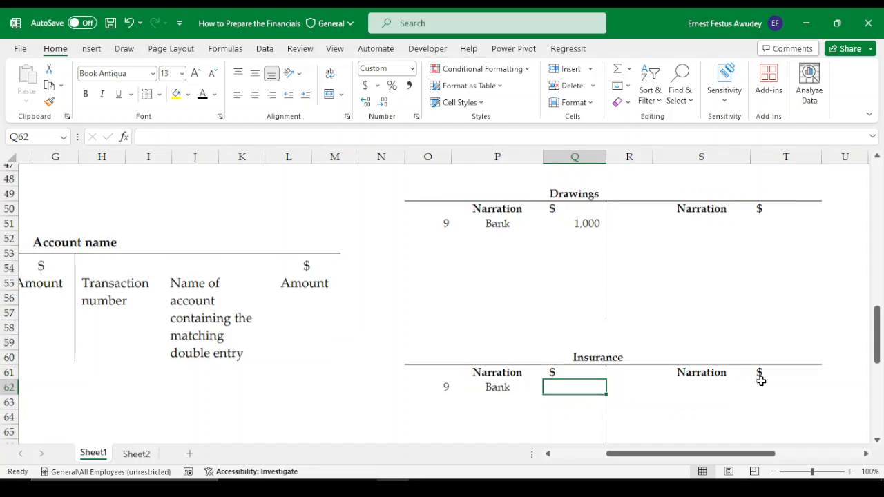
{"action": "left_click_drag", "start_coordinate": [731, 454], "coordinate": [794, 453]}
{"action": "left_click", "coordinate": [756, 413]}
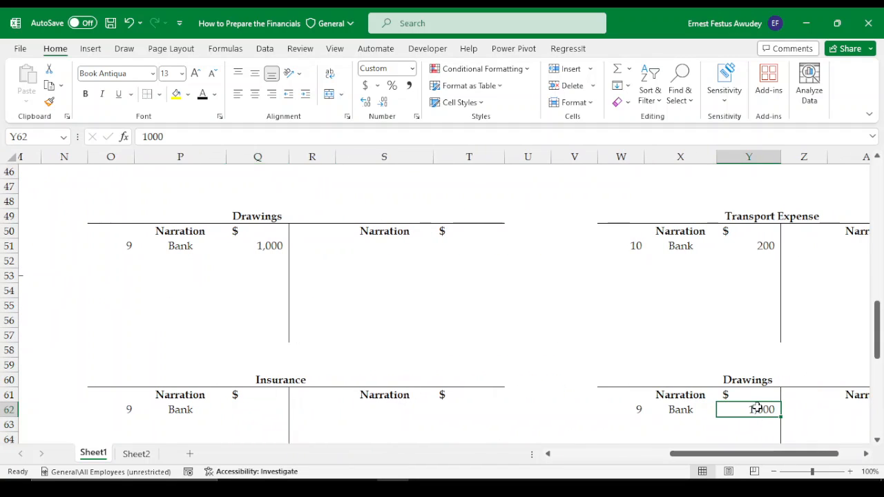
{"action": "key", "text": "Delete"}
Add transaction number 11 with the narration Insurance in Z11 and AA11 on the credit side of the Bank Account.
{"action": "scroll", "coordinate": [750, 375], "scroll_direction": "up", "scroll_amount": 1}
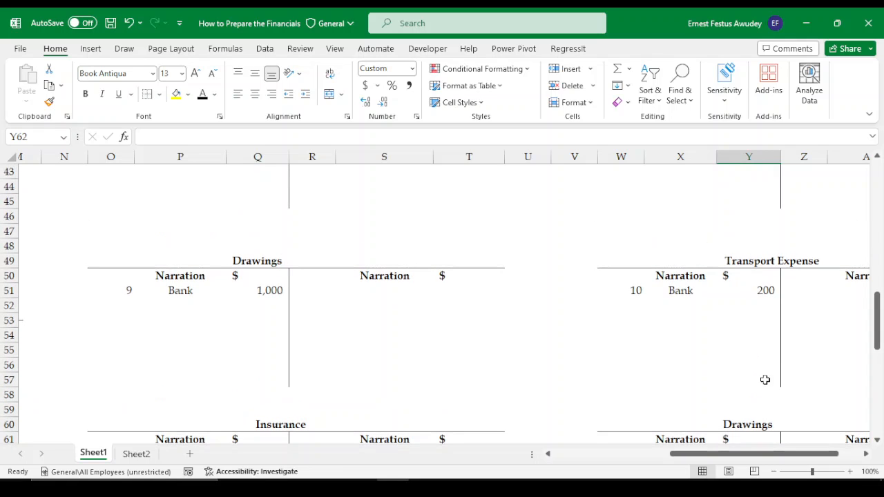
{"action": "left_click_drag", "start_coordinate": [754, 454], "coordinate": [771, 453]}
{"action": "scroll", "coordinate": [758, 259], "scroll_direction": "up", "scroll_amount": 3}
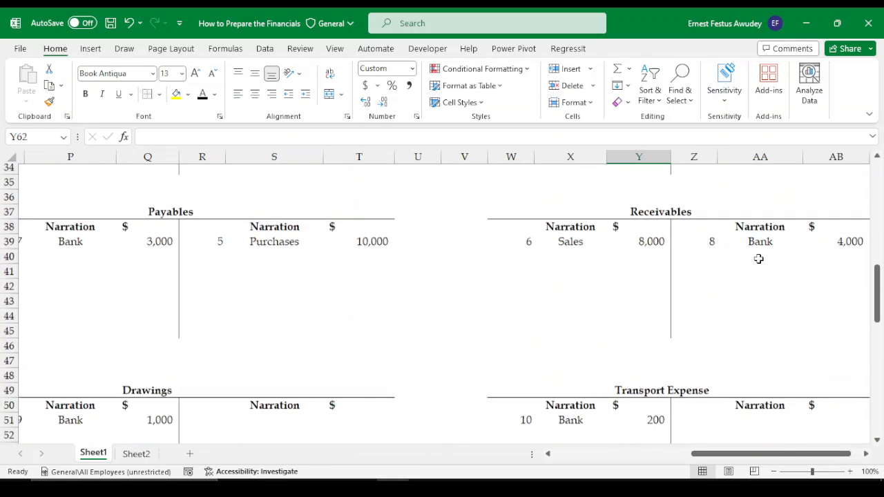
{"action": "scroll", "coordinate": [759, 259], "scroll_direction": "up", "scroll_amount": 11}
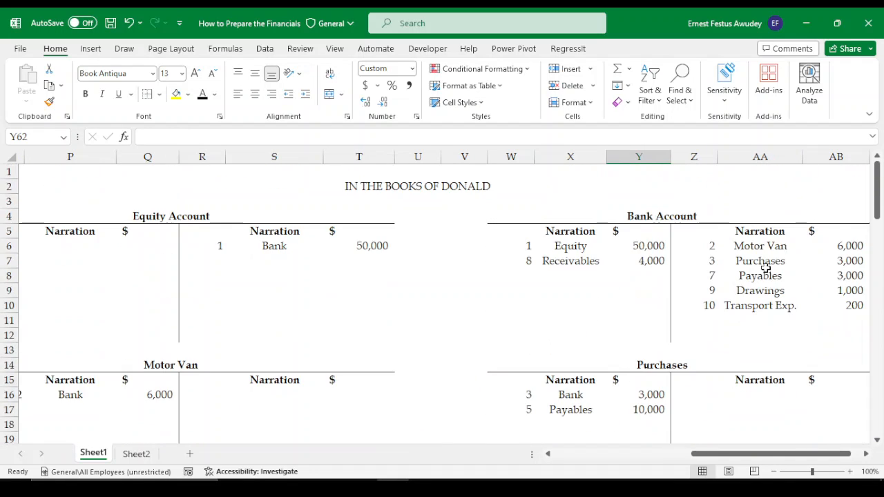
{"action": "left_click", "coordinate": [712, 320]}
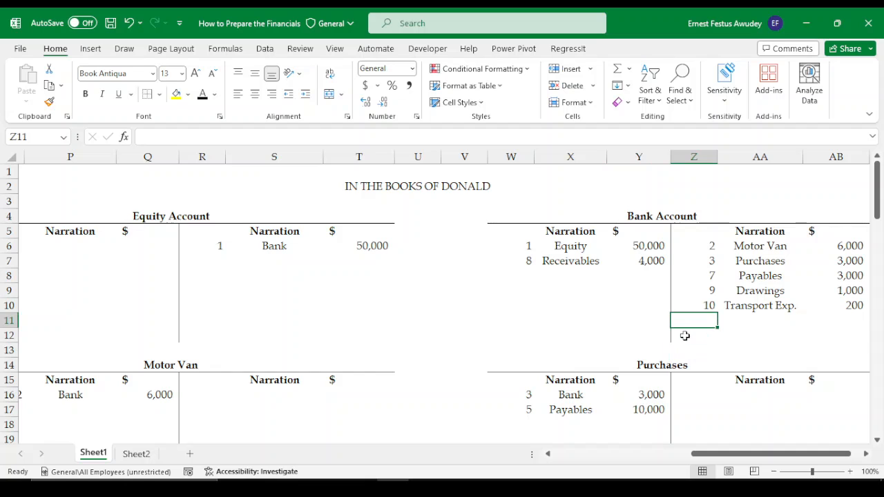
{"action": "type", "text": "11"}
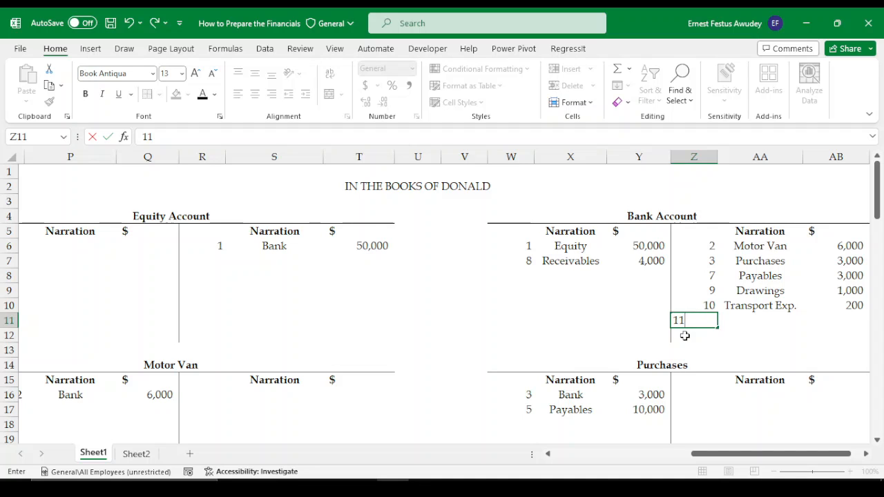
{"action": "key", "text": "Tab"}
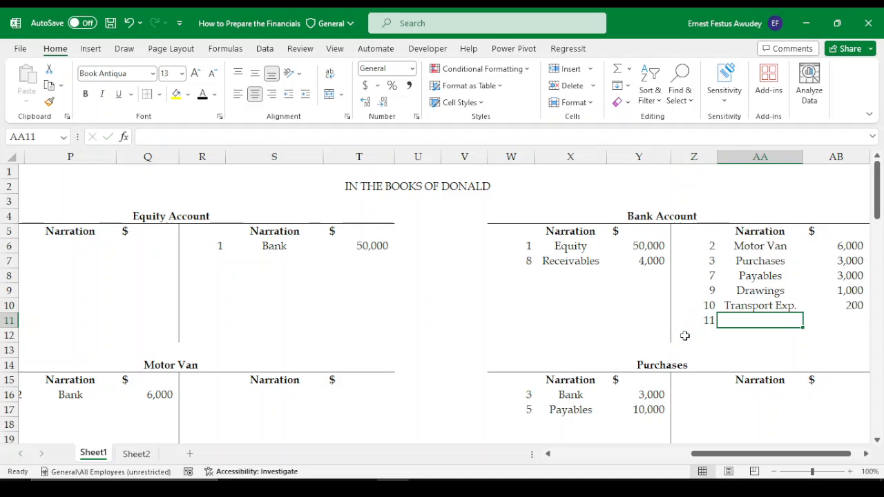
{"action": "type", "text": "Ins"}
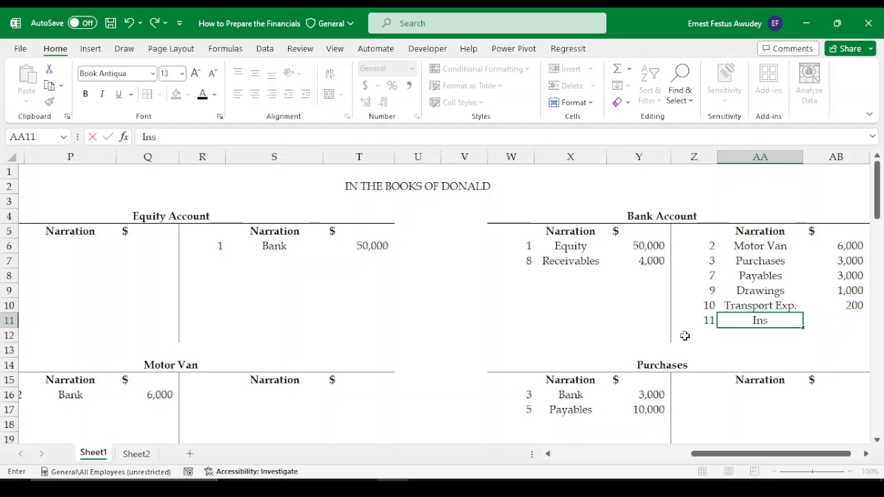
{"action": "type", "text": "urance"}
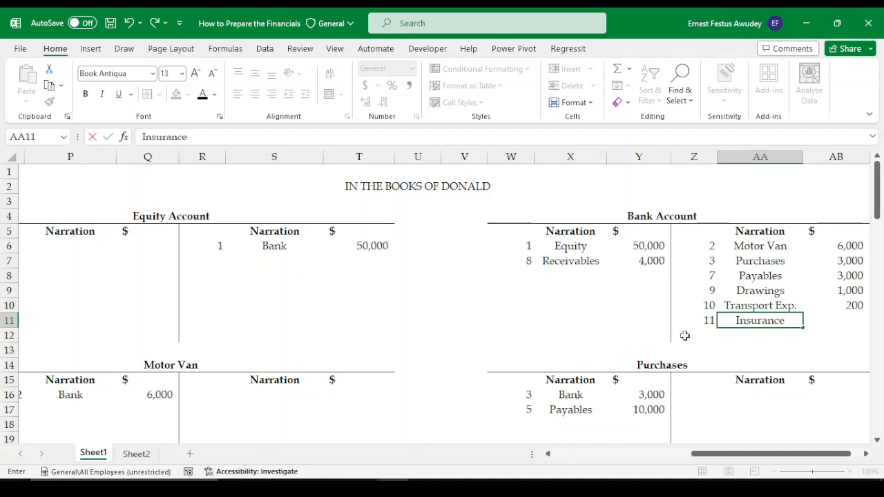
{"action": "key", "text": "Tab"}
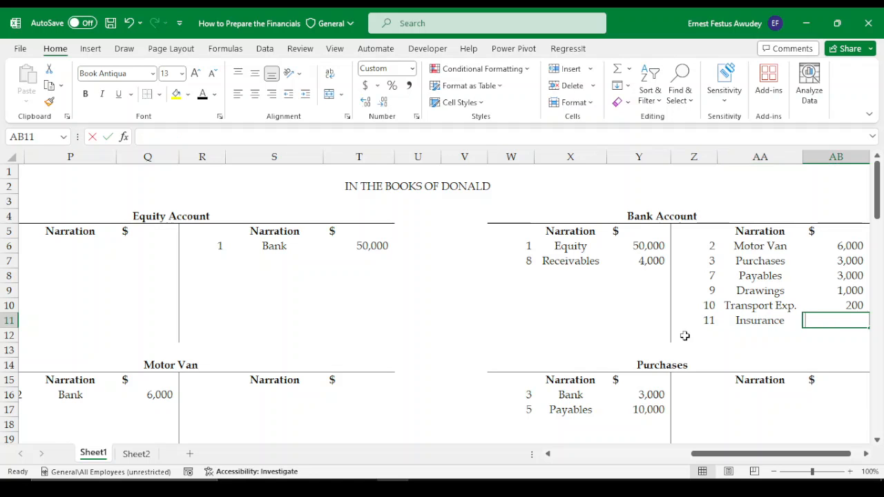
Link the Bank Account's Insurance amount in AB11 to the Insurance account's Bank entry with =Q62.
{"action": "type", "text": "="}
{"action": "scroll", "coordinate": [594, 387], "scroll_direction": "down", "scroll_amount": 1}
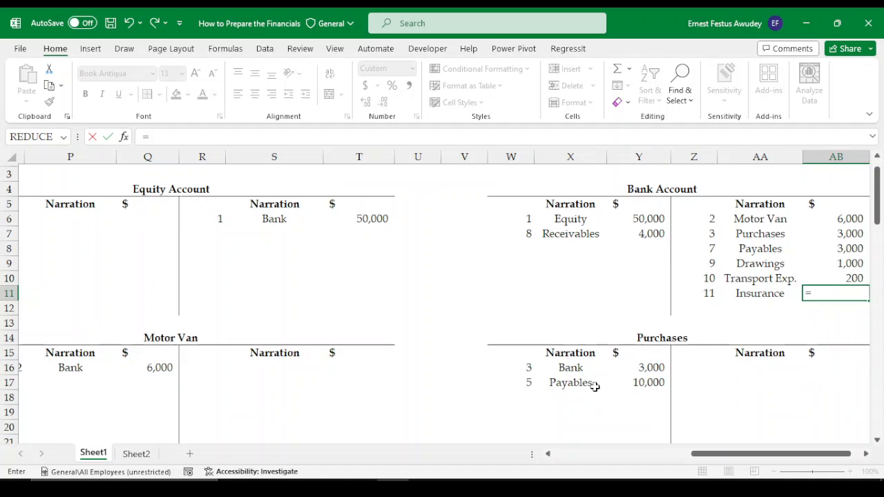
{"action": "scroll", "coordinate": [594, 386], "scroll_direction": "down", "scroll_amount": 10}
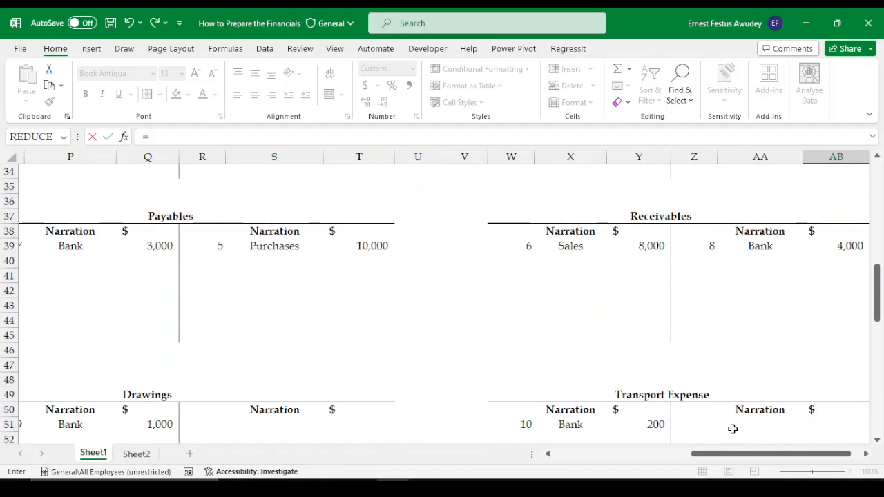
{"action": "left_click_drag", "start_coordinate": [718, 454], "coordinate": [673, 454]}
{"action": "scroll", "coordinate": [481, 419], "scroll_direction": "down", "scroll_amount": 3}
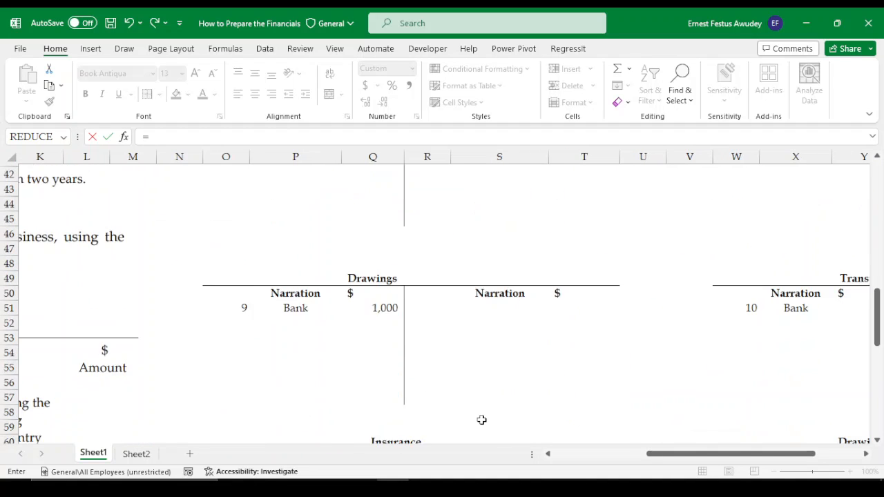
{"action": "scroll", "coordinate": [482, 420], "scroll_direction": "down", "scroll_amount": 1}
{"action": "left_click", "coordinate": [376, 410]}
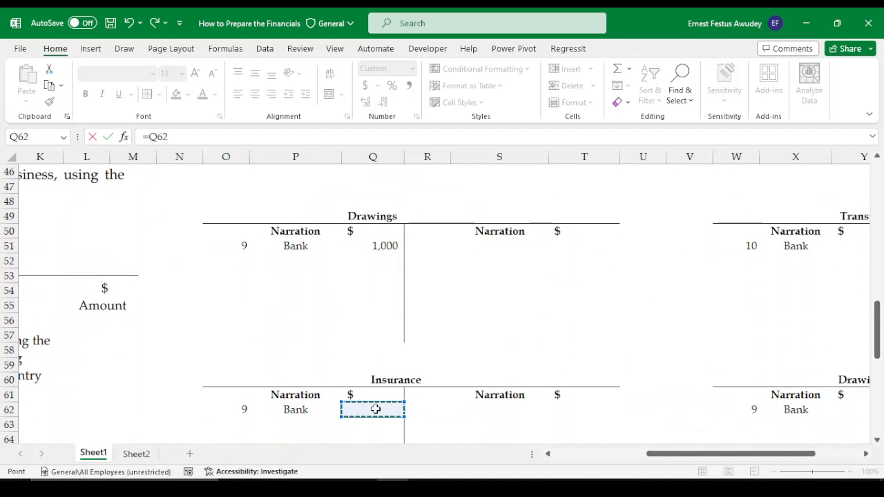
{"action": "key", "text": "Escape"}
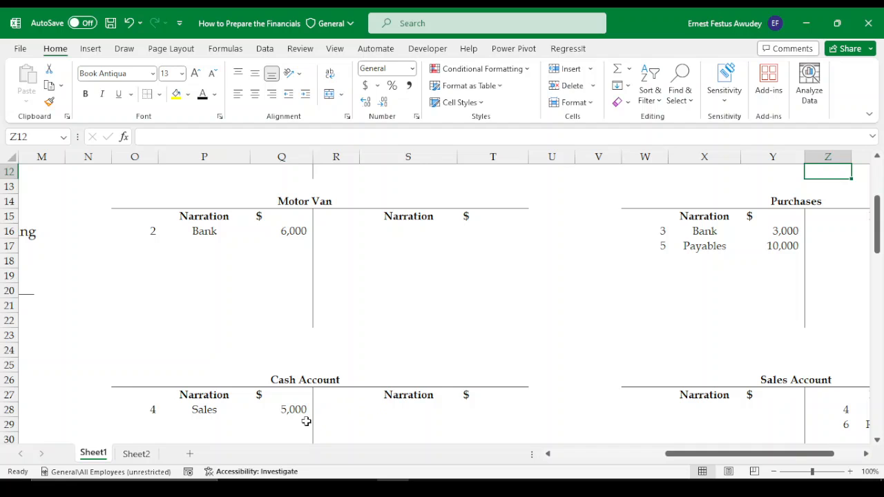
Set the Bank amount in the Insurance account, cell Q62, to 1500.
{"action": "scroll", "coordinate": [305, 411], "scroll_direction": "down", "scroll_amount": 10}
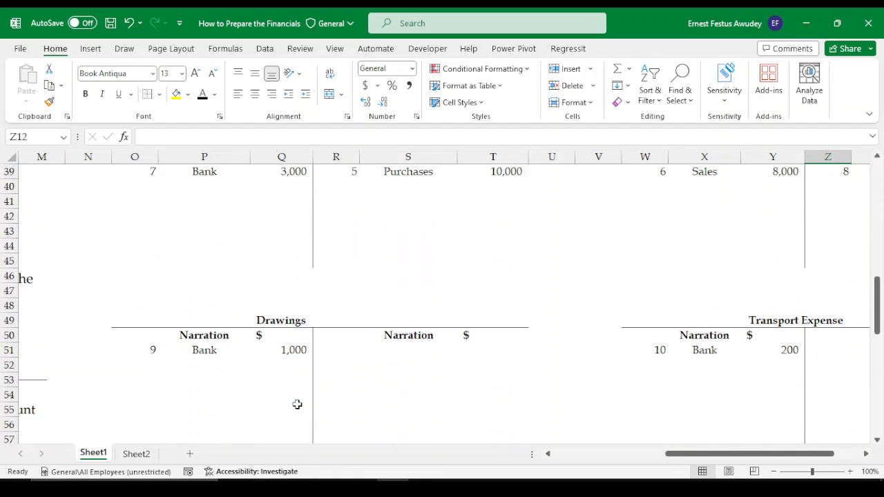
{"action": "scroll", "coordinate": [297, 434], "scroll_direction": "down", "scroll_amount": 3}
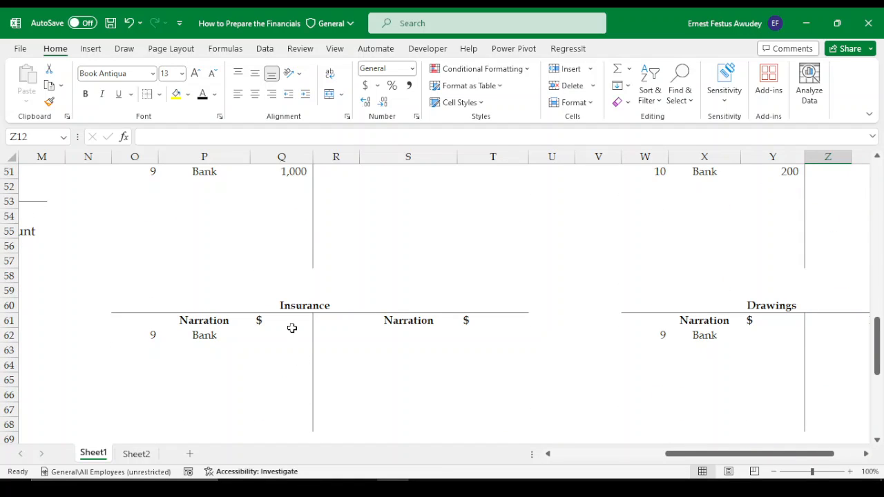
{"action": "left_click", "coordinate": [292, 336]}
{"action": "type", "text": "1500"}
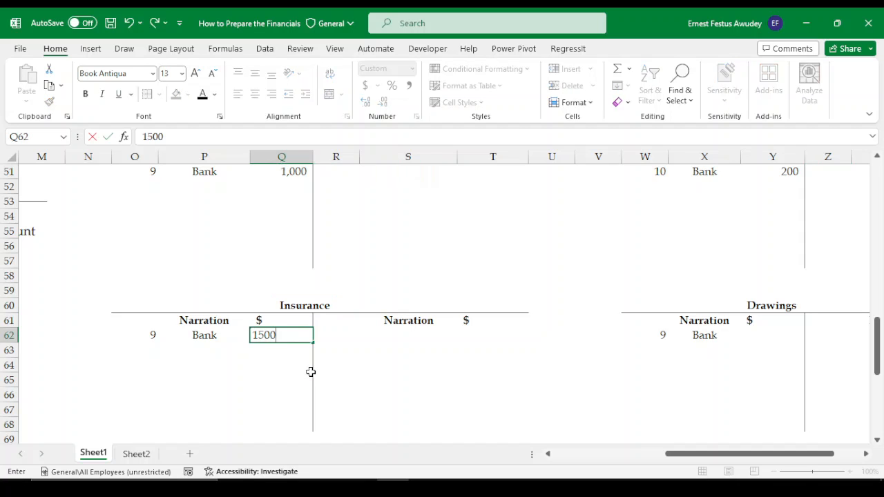
{"action": "key", "text": "Return"}
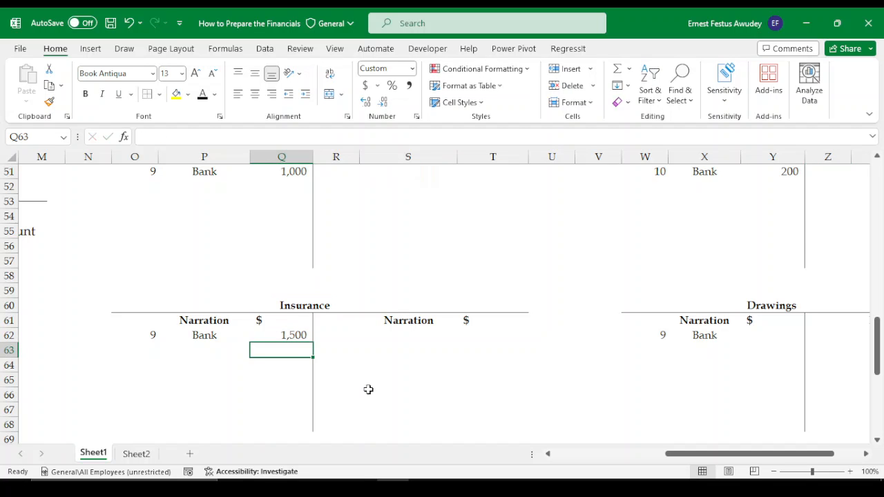
Check the linked Insurance amount in cell AB11 of the Bank Account.
{"action": "scroll", "coordinate": [570, 349], "scroll_direction": "up", "scroll_amount": 3}
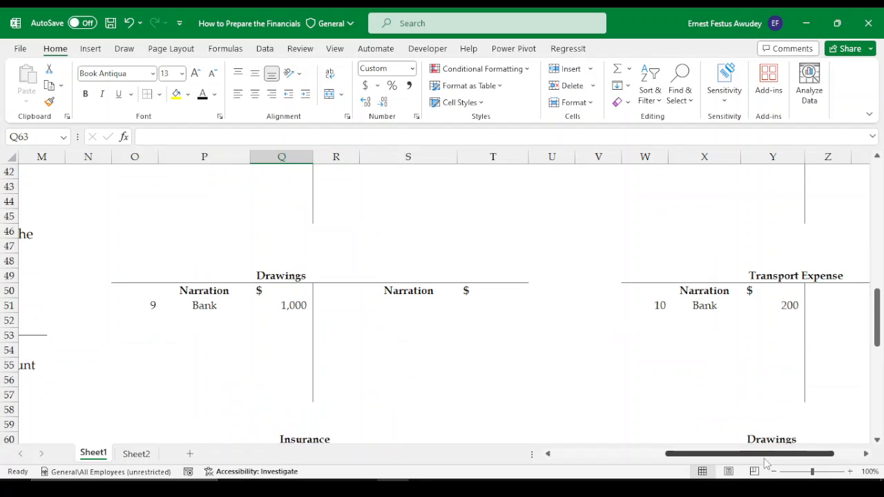
{"action": "left_click_drag", "start_coordinate": [765, 459], "coordinate": [820, 457]}
{"action": "scroll", "coordinate": [813, 366], "scroll_direction": "up", "scroll_amount": 2}
{"action": "scroll", "coordinate": [801, 333], "scroll_direction": "up", "scroll_amount": 6}
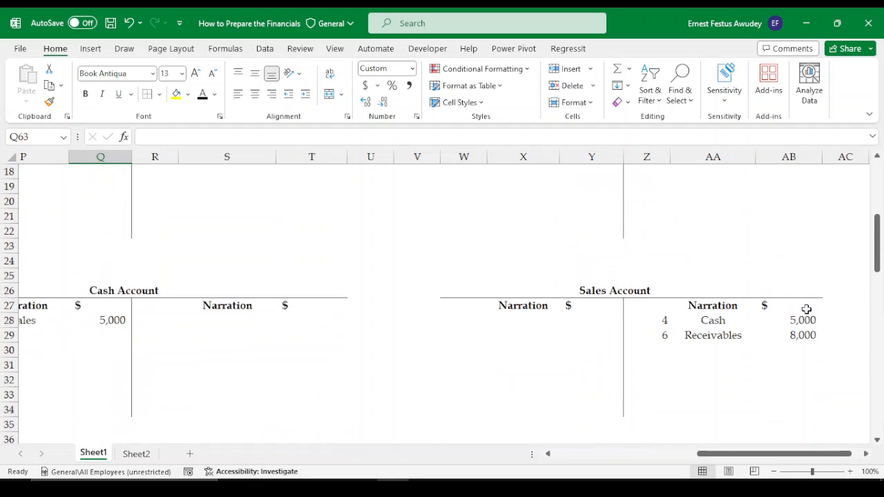
{"action": "scroll", "coordinate": [806, 308], "scroll_direction": "up", "scroll_amount": 5}
{"action": "left_click", "coordinate": [803, 293]}
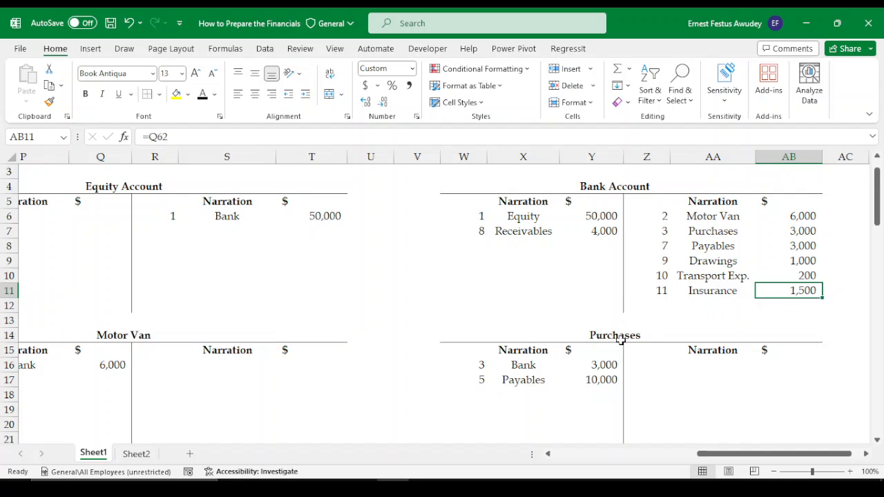
Insert two blank rows at row 13, between the Bank Account and the Purchases account.
{"action": "left_click", "coordinate": [660, 303]}
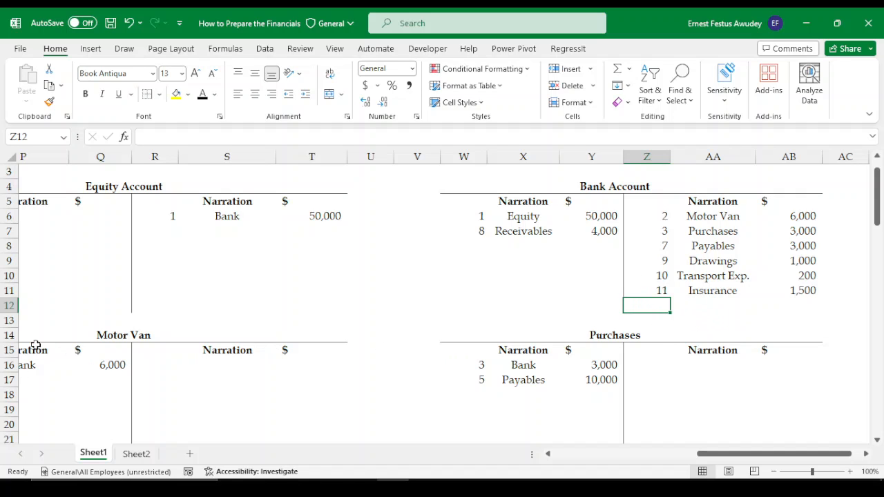
{"action": "left_click", "coordinate": [8, 320]}
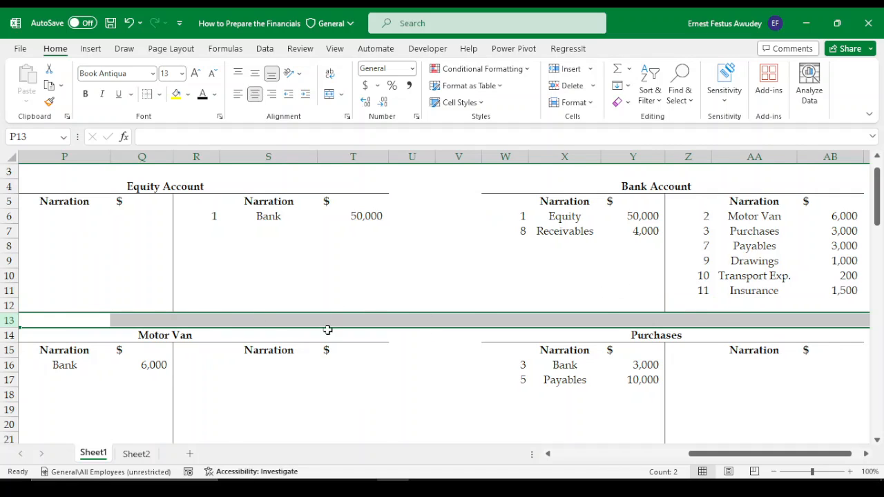
{"action": "left_click", "coordinate": [569, 69]}
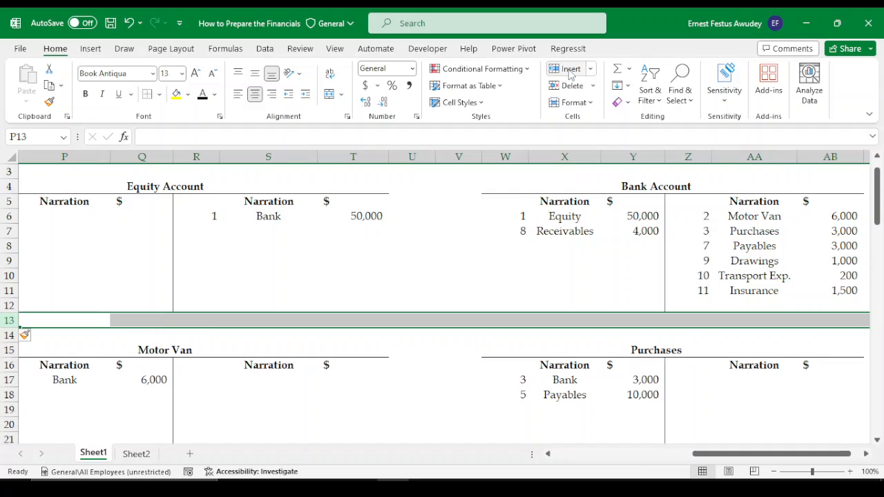
{"action": "left_click", "coordinate": [571, 70]}
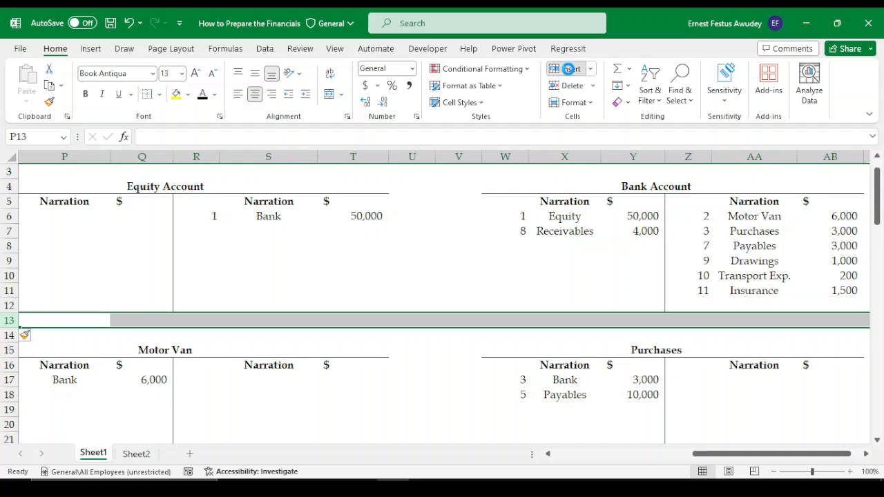
Extend the Bank Account's vertical centre line into the inserted rows by filling cell Y12 down to Y14.
{"action": "left_click", "coordinate": [658, 307]}
{"action": "left_click_drag", "start_coordinate": [658, 307], "coordinate": [659, 334]}
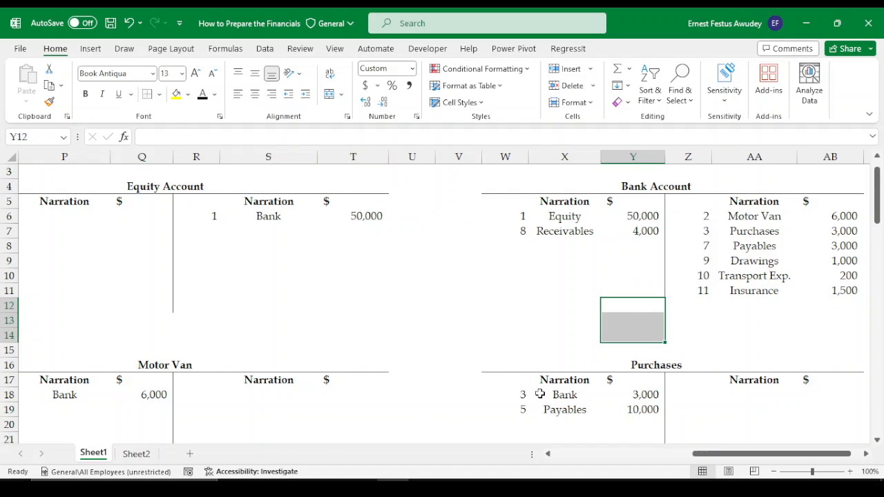
{"action": "left_click", "coordinate": [716, 347]}
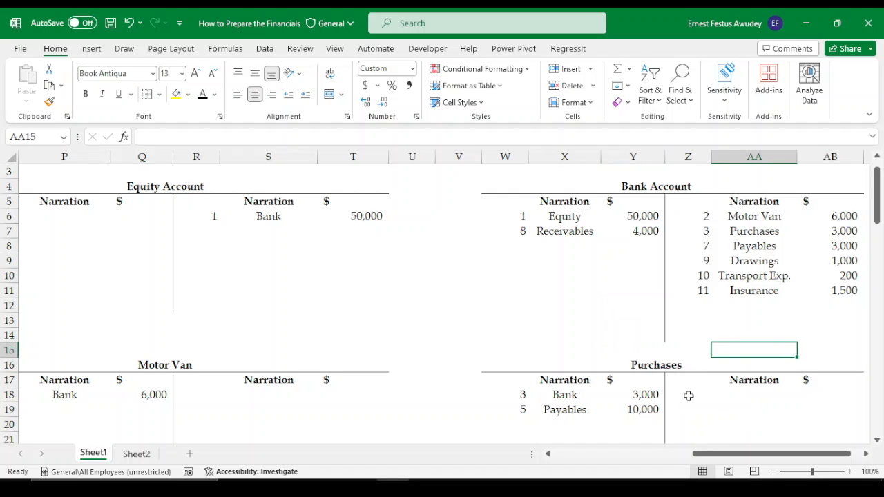
Review the existing ledger accounts and read the wording of transaction 12 in the question.
{"action": "scroll", "coordinate": [414, 408], "scroll_direction": "down", "scroll_amount": 5}
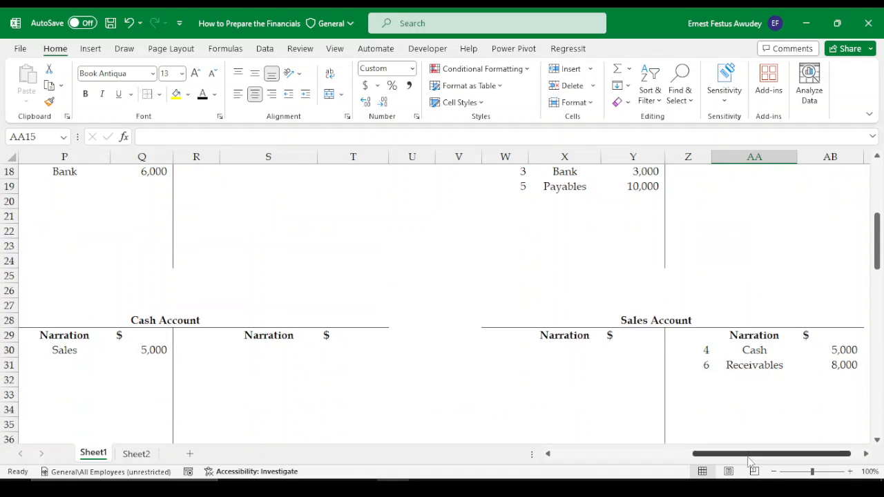
{"action": "scroll", "coordinate": [827, 332], "scroll_direction": "up", "scroll_amount": 3}
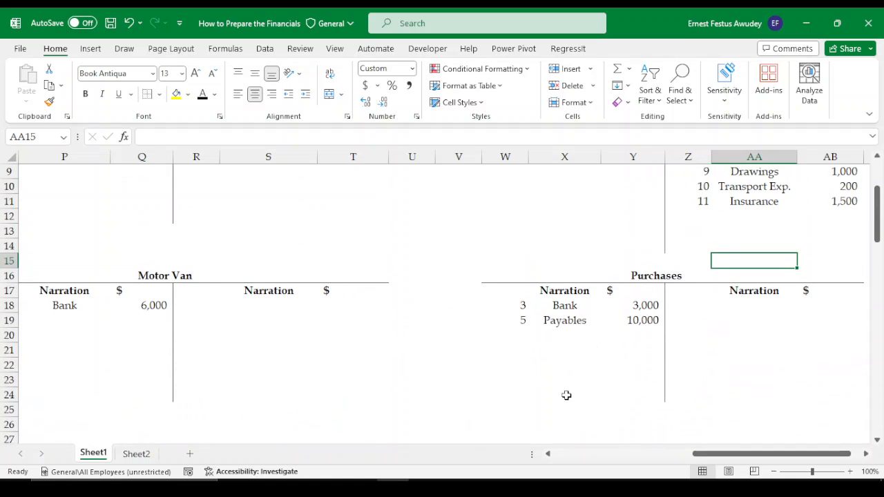
{"action": "scroll", "coordinate": [688, 388], "scroll_direction": "down", "scroll_amount": 2}
{"action": "scroll", "coordinate": [787, 423], "scroll_direction": "up", "scroll_amount": 2}
{"action": "scroll", "coordinate": [674, 371], "scroll_direction": "down", "scroll_amount": 11}
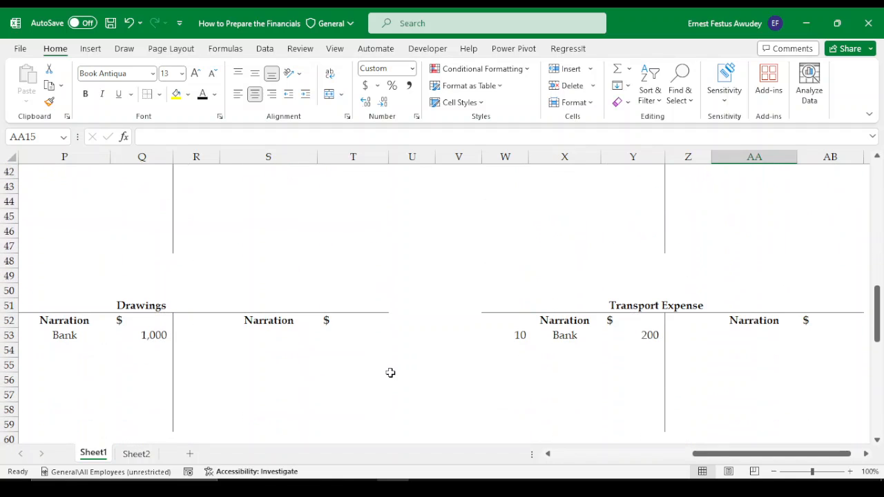
{"action": "left_click_drag", "start_coordinate": [708, 450], "coordinate": [640, 452]}
{"action": "scroll", "coordinate": [502, 367], "scroll_direction": "down", "scroll_amount": 3}
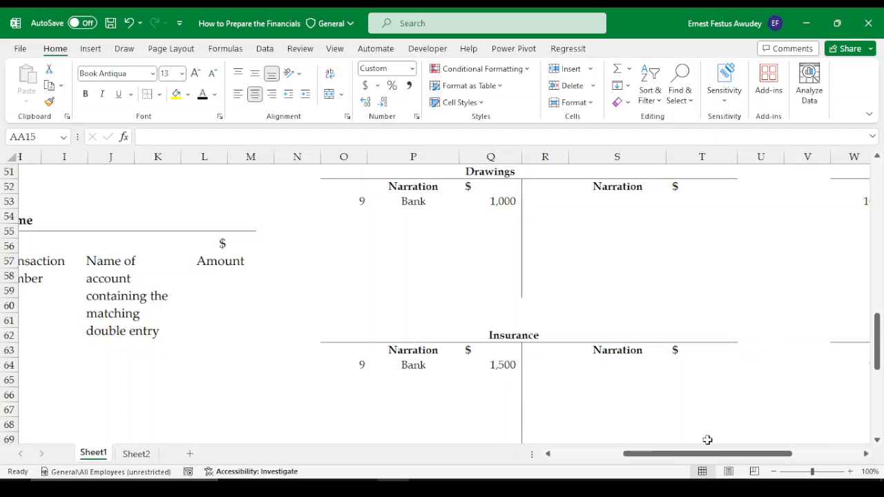
{"action": "left_click_drag", "start_coordinate": [657, 455], "coordinate": [734, 453]}
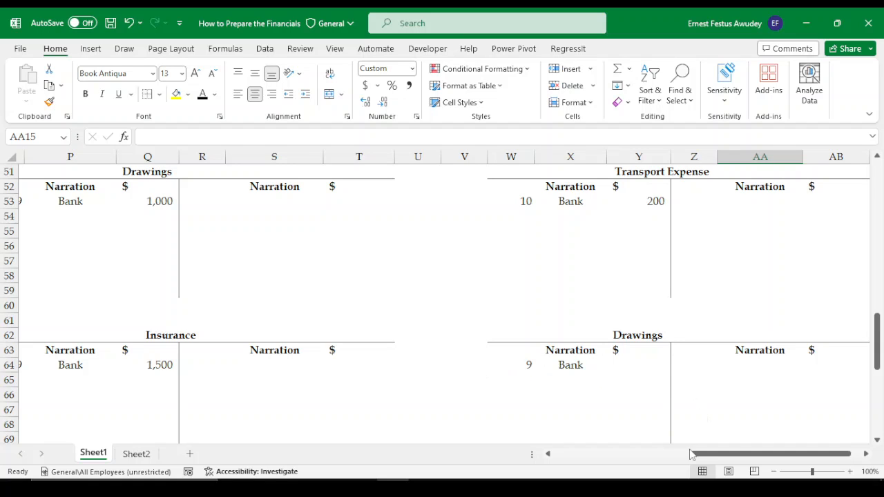
{"action": "left_click_drag", "start_coordinate": [689, 454], "coordinate": [491, 442]}
{"action": "scroll", "coordinate": [335, 298], "scroll_direction": "up", "scroll_amount": 5}
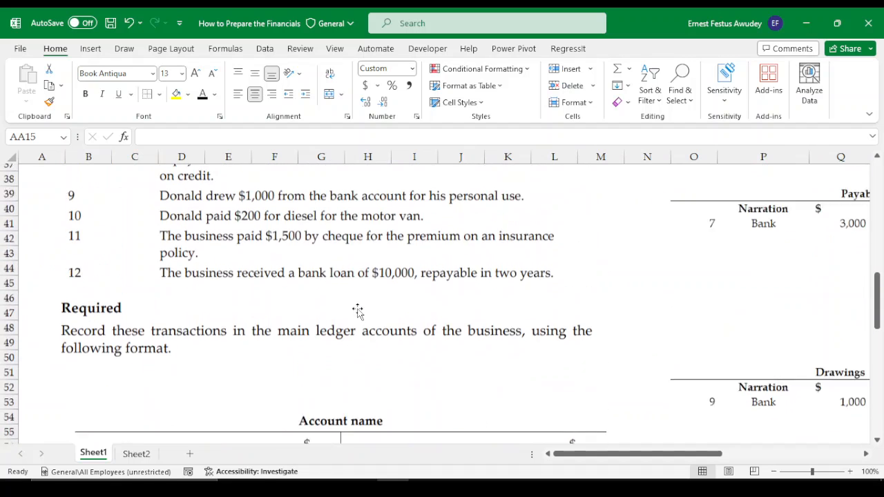
{"action": "scroll", "coordinate": [358, 311], "scroll_direction": "up", "scroll_amount": 1}
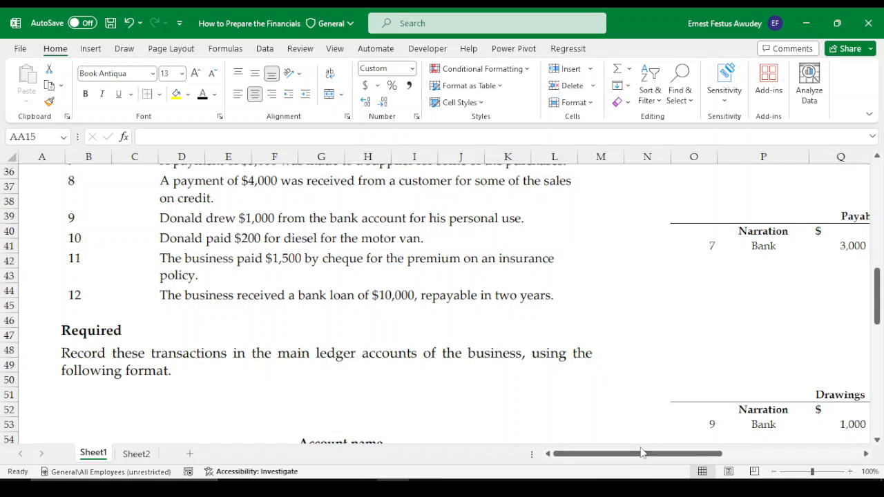
Rename the duplicate Drawings account heading in cell Y62, beside the Insurance account, to Bank Loan.
{"action": "left_click_drag", "start_coordinate": [641, 456], "coordinate": [778, 455]}
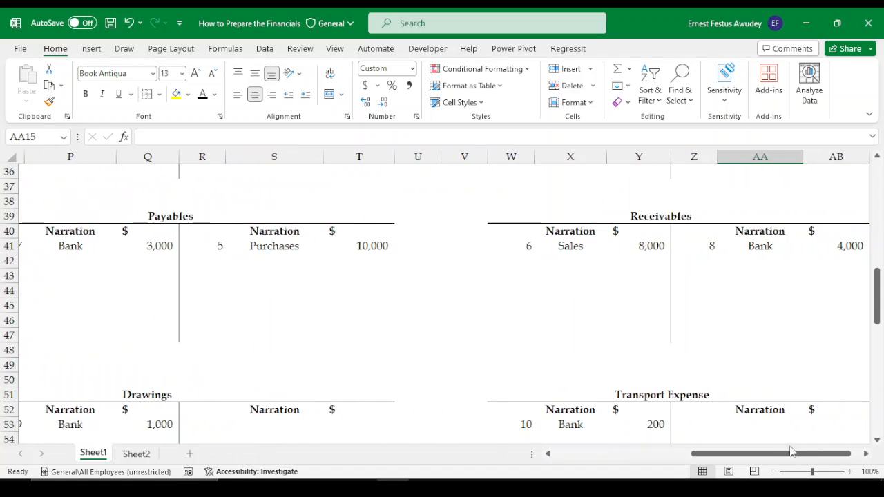
{"action": "scroll", "coordinate": [704, 373], "scroll_direction": "down", "scroll_amount": 6}
{"action": "scroll", "coordinate": [705, 373], "scroll_direction": "down", "scroll_amount": 1}
{"action": "scroll", "coordinate": [689, 310], "scroll_direction": "up", "scroll_amount": 2}
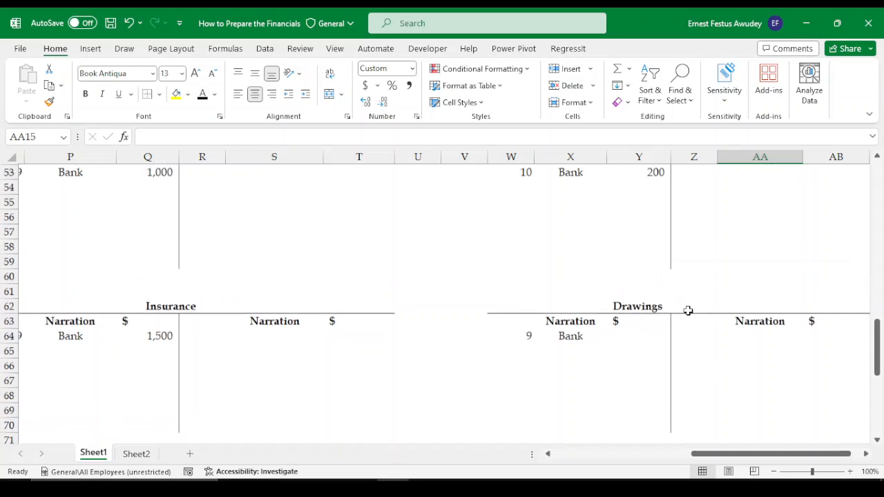
{"action": "scroll", "coordinate": [688, 310], "scroll_direction": "down", "scroll_amount": 1}
{"action": "left_click", "coordinate": [631, 288]}
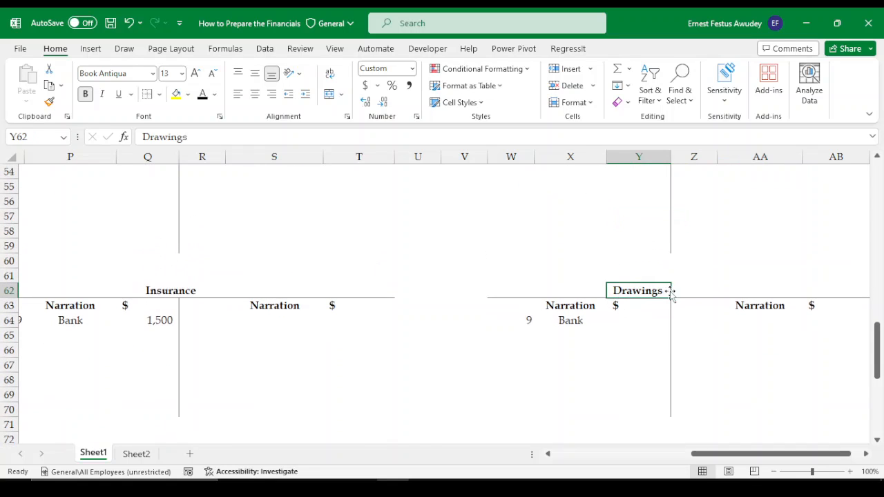
{"action": "type", "text": "Bnak"}
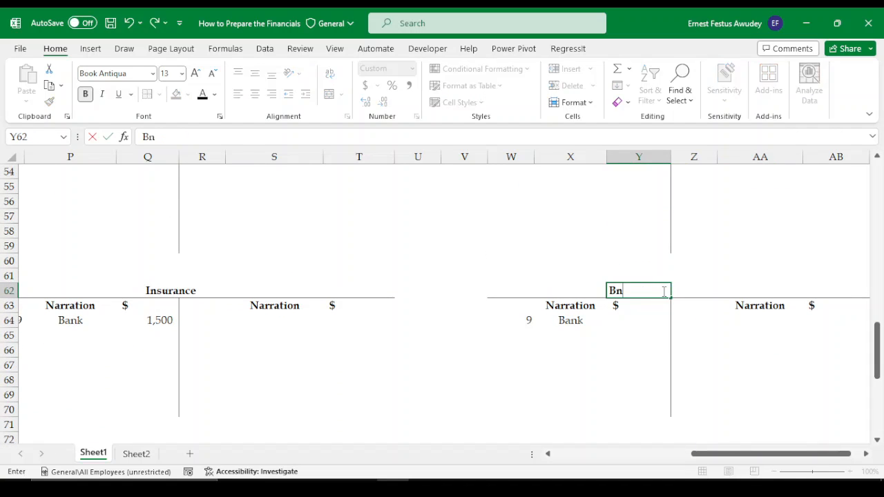
{"action": "key", "text": "BackSpace"}
{"action": "key", "text": "BackSpace"}
{"action": "key", "text": "BackSpace"}
{"action": "type", "text": "ank Loan"}
{"action": "key", "text": "Tab"}
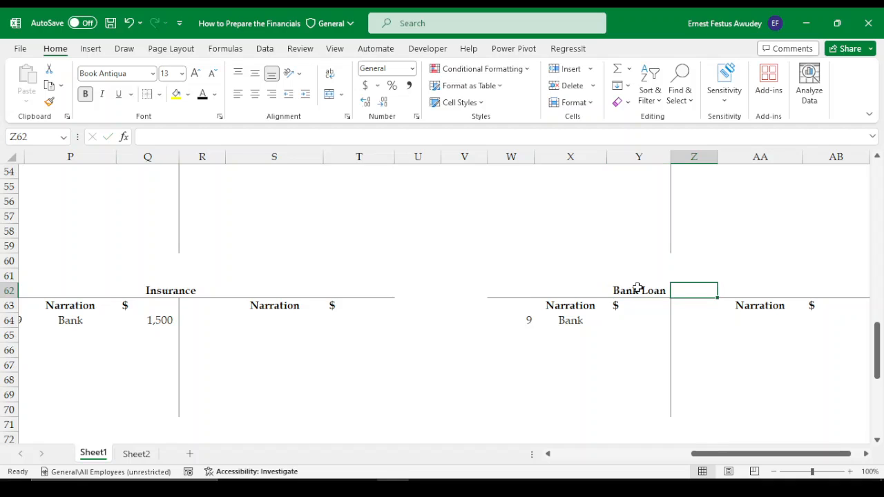
Merge and center the Bank Loan heading across Y62:Z62 and clear the leftover entry in W64:X64.
{"action": "left_click_drag", "start_coordinate": [643, 289], "coordinate": [678, 292]}
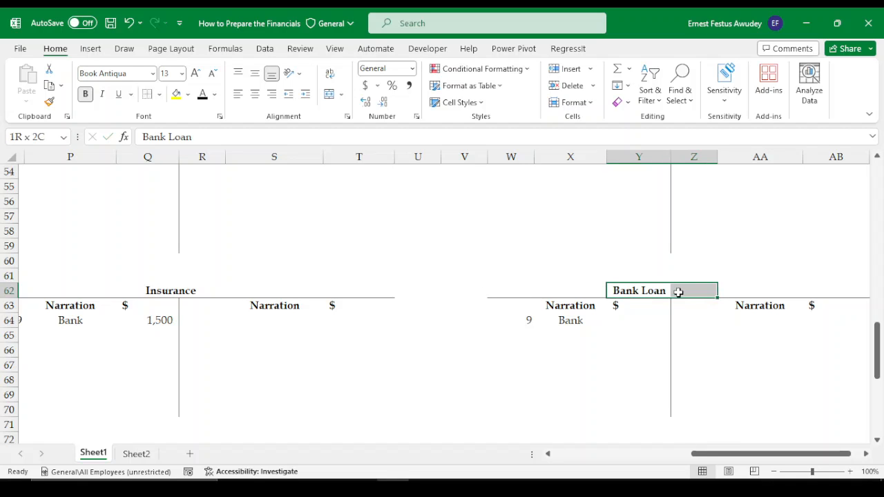
{"action": "left_click", "coordinate": [329, 94]}
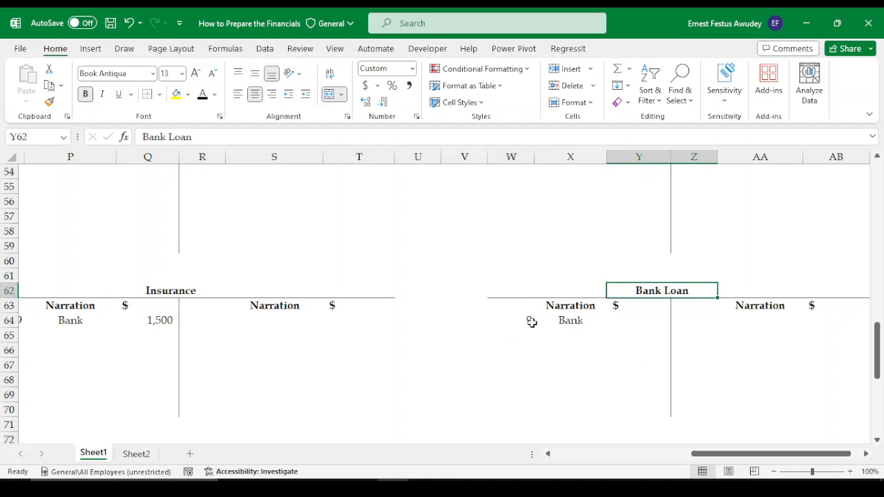
{"action": "left_click_drag", "start_coordinate": [529, 320], "coordinate": [578, 322]}
{"action": "key", "text": "Delete"}
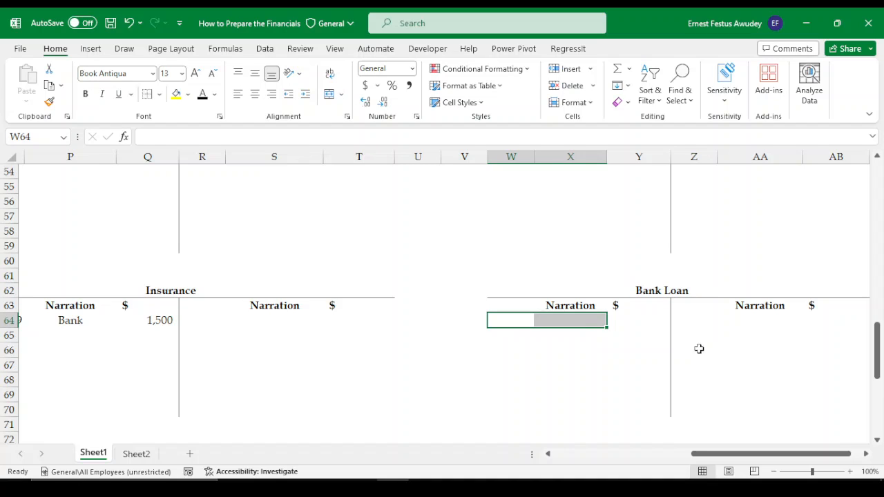
Record transaction 12 on the credit side of the Bank Loan account in row 64, with narration Bank and amount 10000.
{"action": "left_click", "coordinate": [698, 331]}
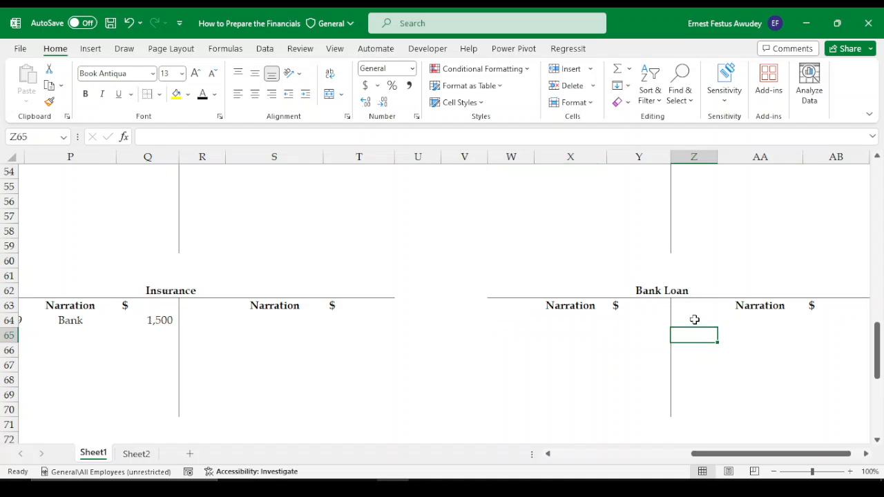
{"action": "left_click", "coordinate": [694, 320]}
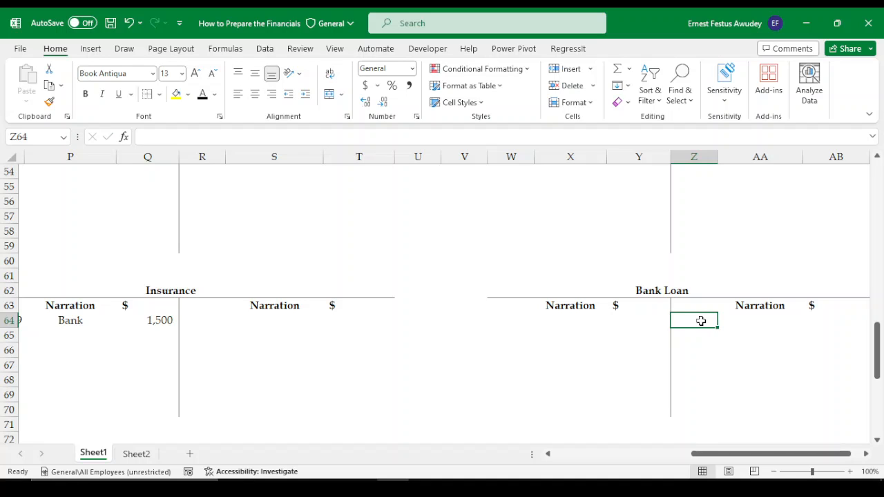
{"action": "type", "text": "12"}
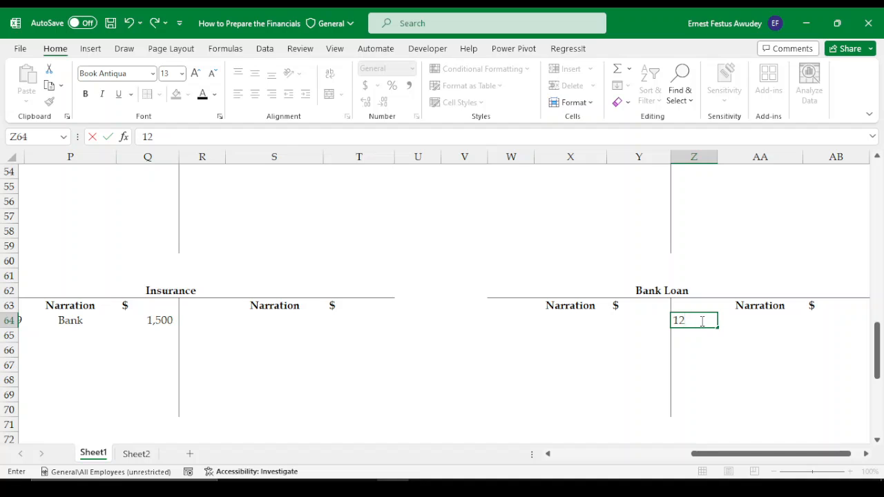
{"action": "key", "text": "Tab"}
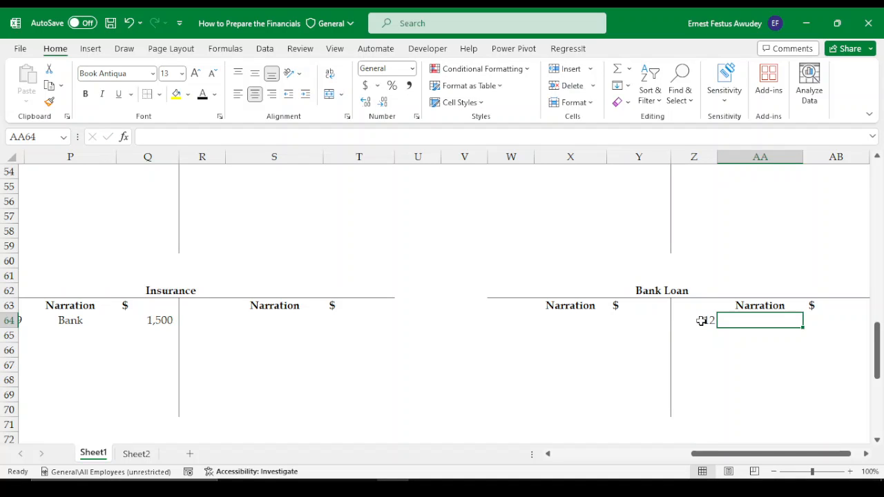
{"action": "type", "text": "B"}
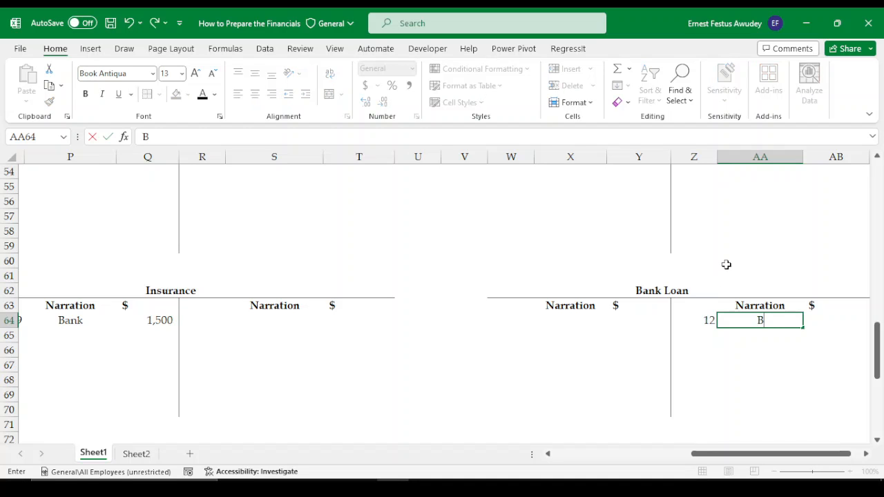
{"action": "type", "text": "ank"}
{"action": "key", "text": "Tab"}
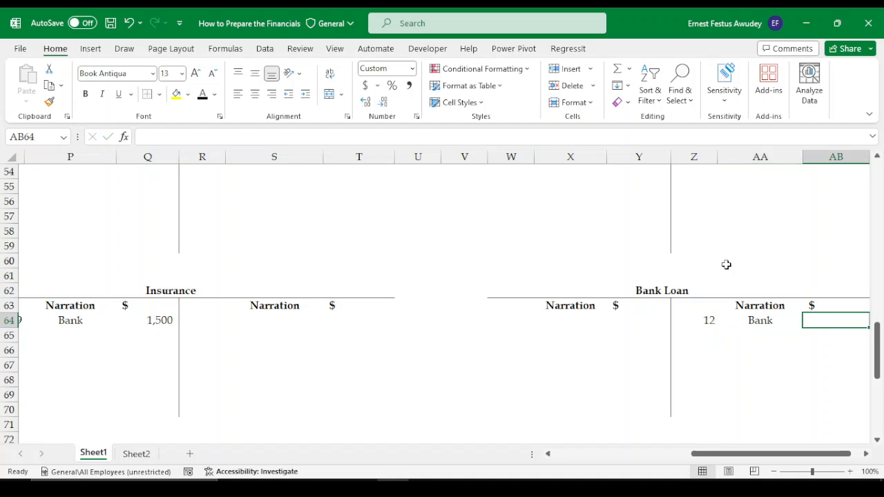
{"action": "type", "text": "10,"}
{"action": "type", "text": "0000"}
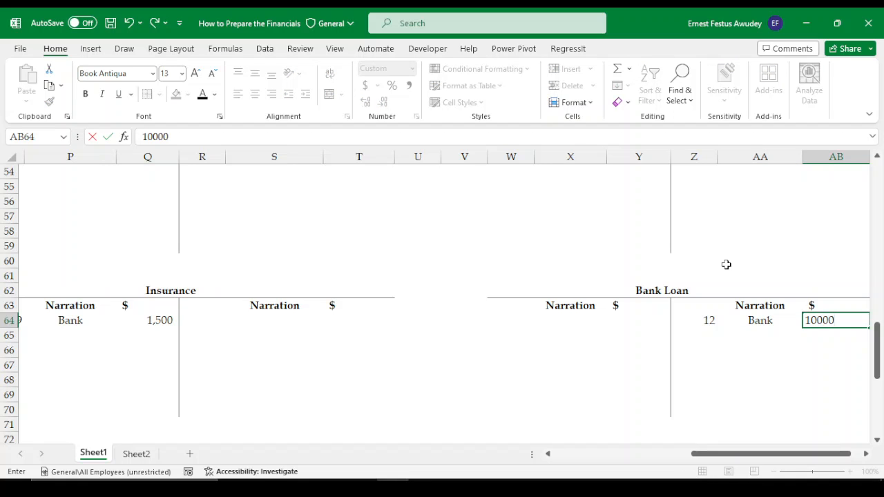
{"action": "key", "text": "Return"}
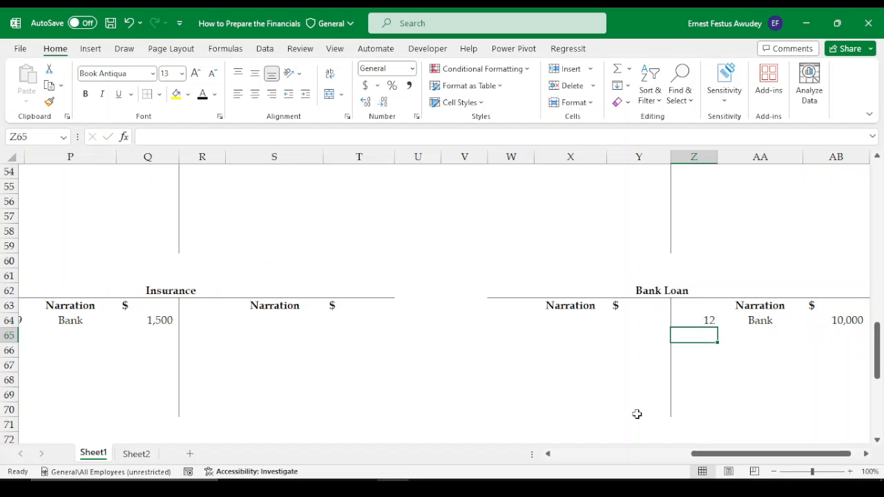
Enter transaction number 12 and narration Bank Loan on the debit side of the Bank Account in W8:X8.
{"action": "scroll", "coordinate": [773, 324], "scroll_direction": "up", "scroll_amount": 1}
{"action": "scroll", "coordinate": [779, 279], "scroll_direction": "up", "scroll_amount": 12}
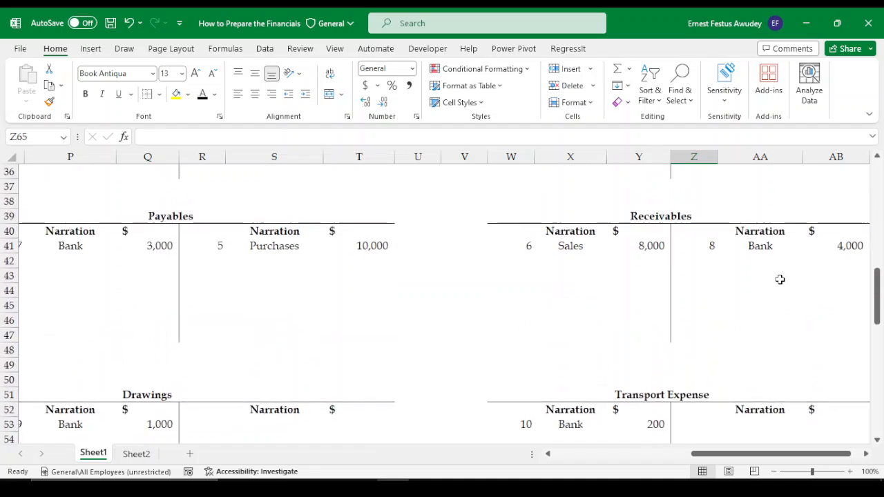
{"action": "scroll", "coordinate": [779, 279], "scroll_direction": "up", "scroll_amount": 5}
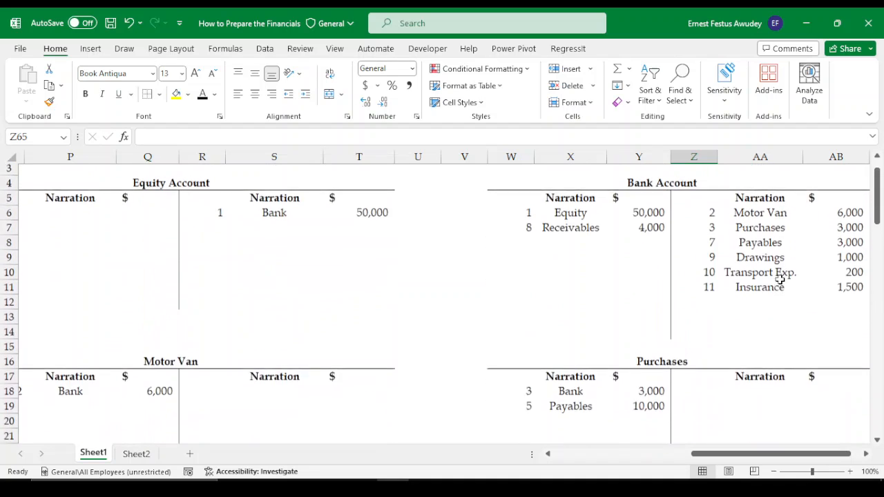
{"action": "left_click", "coordinate": [536, 275]}
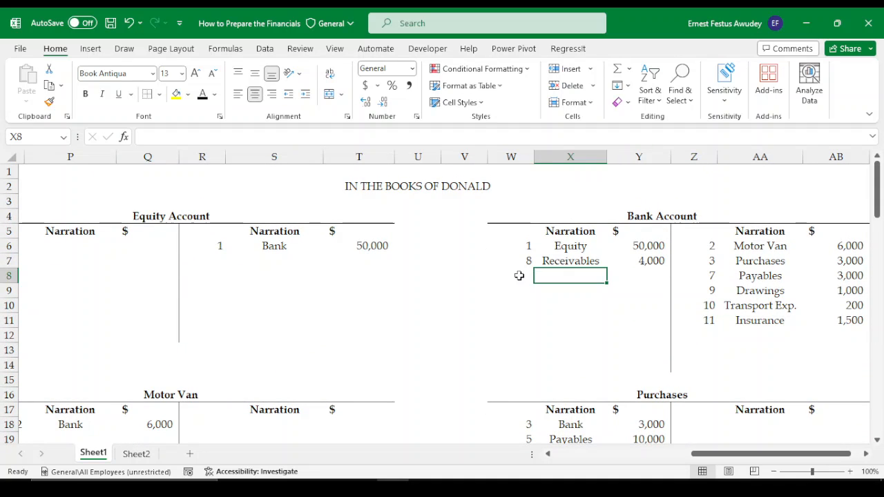
{"action": "left_click", "coordinate": [522, 273]}
{"action": "type", "text": "12"}
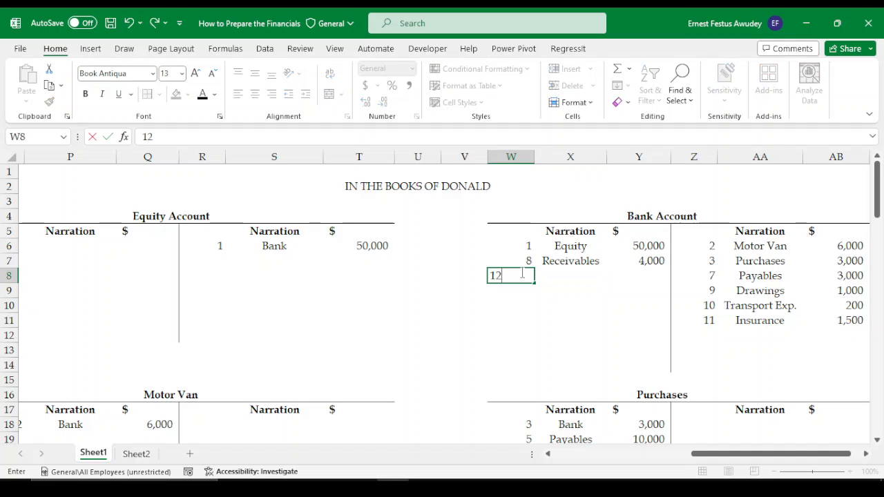
{"action": "key", "text": "Tab"}
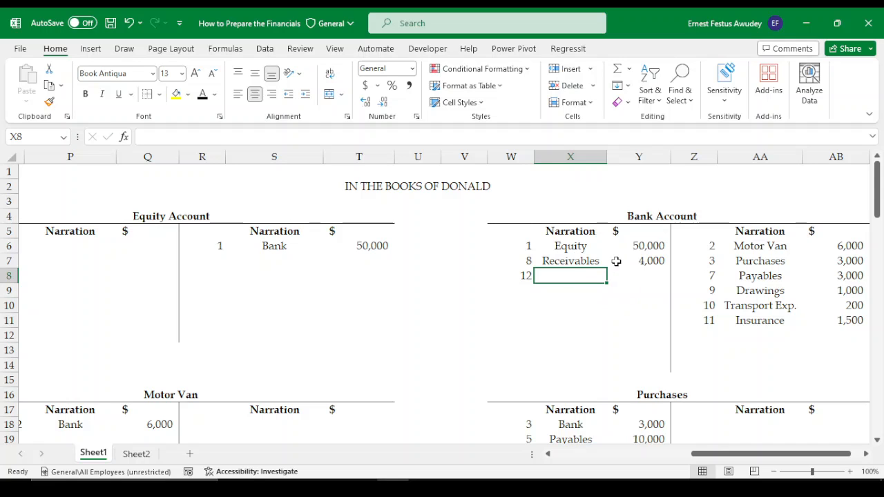
{"action": "type", "text": "Bank L"}
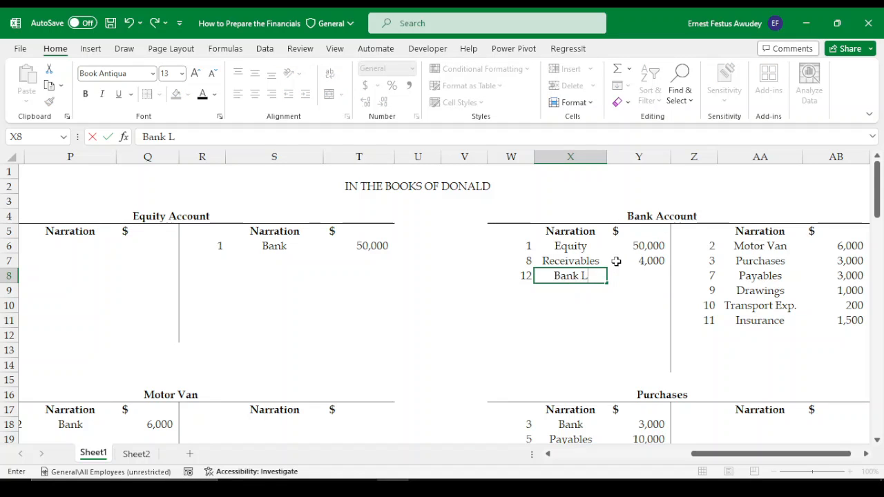
{"action": "type", "text": "oan"}
{"action": "key", "text": "Tab"}
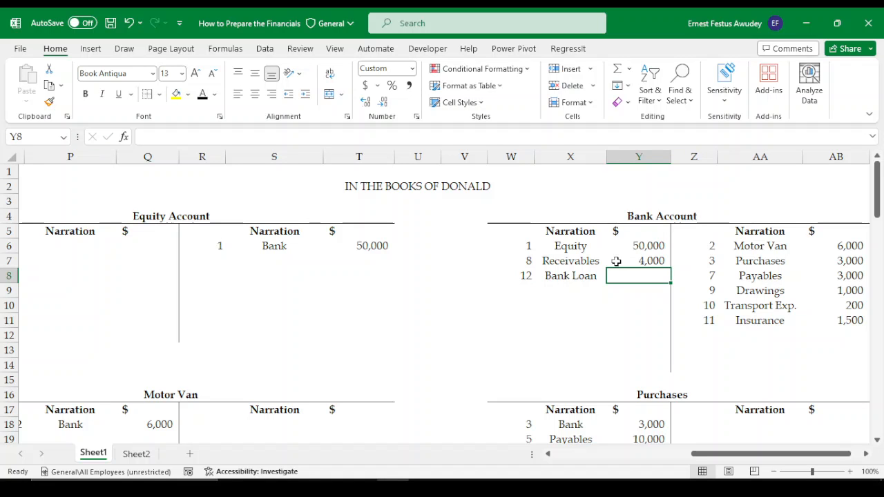
Link the Bank Loan amount in Y8 of the Bank Account to cell AB64 on the credit side of the Bank Loan account.
{"action": "type", "text": "="}
{"action": "scroll", "coordinate": [684, 381], "scroll_direction": "down", "scroll_amount": 18}
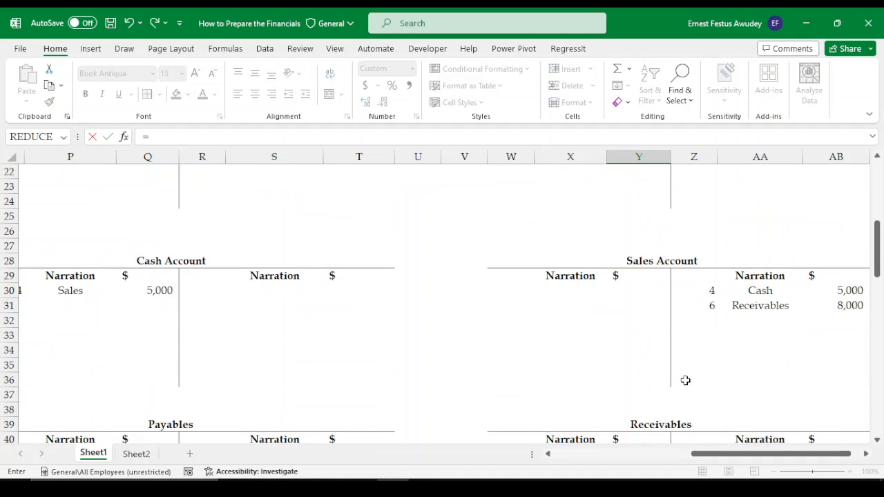
{"action": "scroll", "coordinate": [719, 389], "scroll_direction": "down", "scroll_amount": 3}
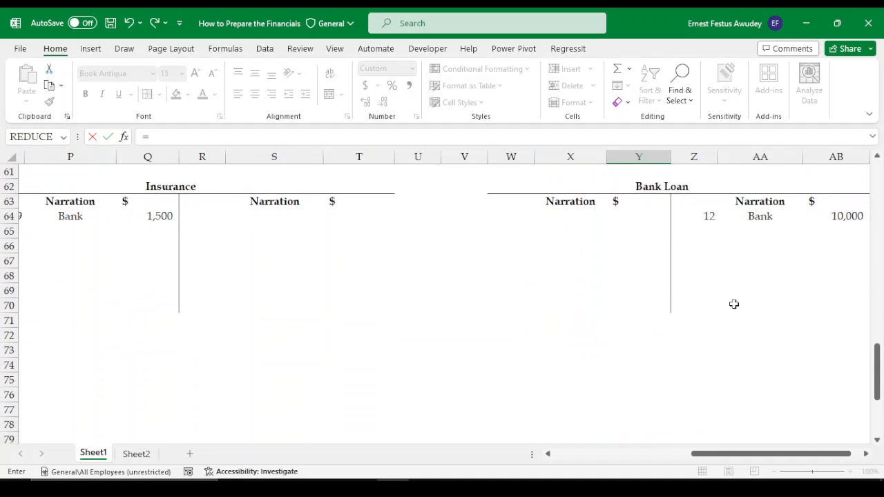
{"action": "scroll", "coordinate": [734, 304], "scroll_direction": "up", "scroll_amount": 3}
{"action": "left_click", "coordinate": [839, 306]}
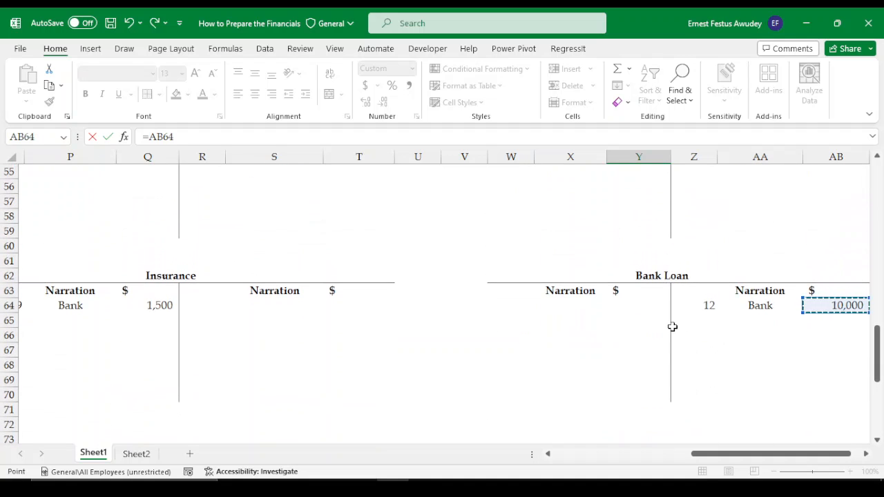
{"action": "key", "text": "Return"}
{"action": "scroll", "coordinate": [655, 329], "scroll_direction": "up", "scroll_amount": 3}
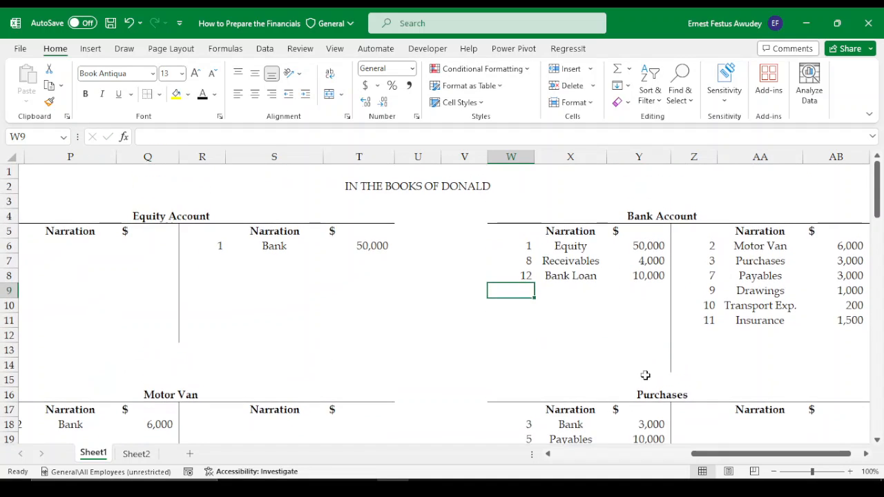
Review all the ledger T-accounts, from Equity and Bank down to Insurance and Bank Loan.
{"action": "left_click_drag", "start_coordinate": [723, 456], "coordinate": [735, 457]}
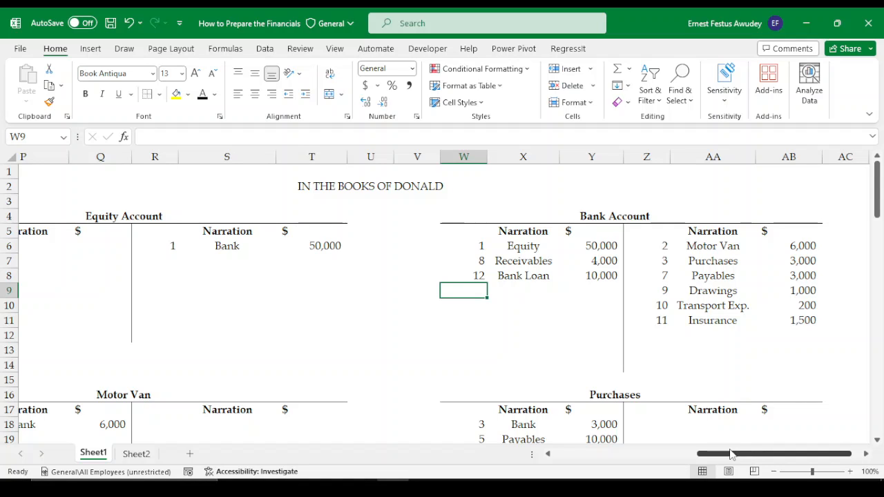
{"action": "left_click_drag", "start_coordinate": [732, 454], "coordinate": [551, 456]}
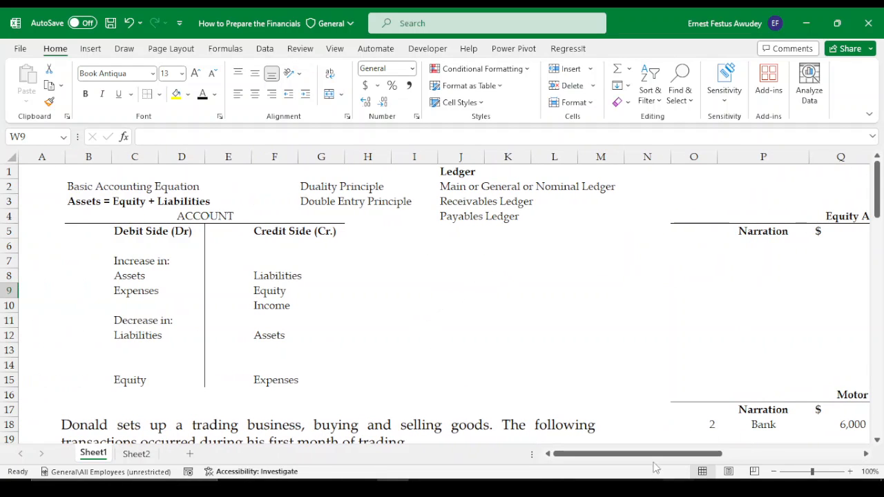
{"action": "left_click_drag", "start_coordinate": [632, 456], "coordinate": [743, 455]}
{"action": "scroll", "coordinate": [572, 302], "scroll_direction": "down", "scroll_amount": 9}
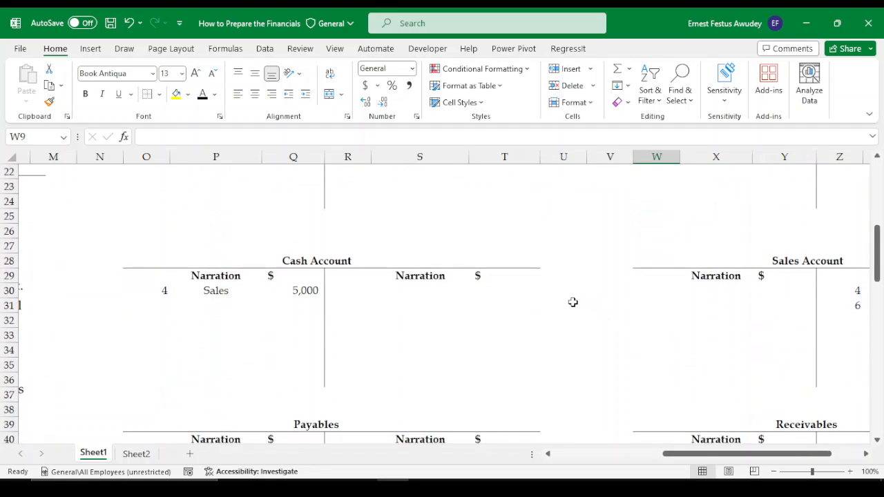
{"action": "scroll", "coordinate": [572, 302], "scroll_direction": "down", "scroll_amount": 6}
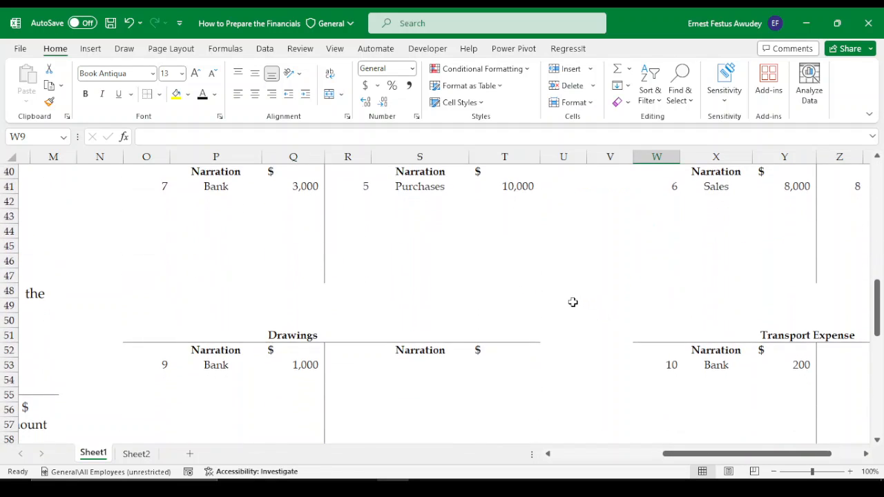
{"action": "scroll", "coordinate": [573, 301], "scroll_direction": "down", "scroll_amount": 1}
{"action": "scroll", "coordinate": [567, 306], "scroll_direction": "down", "scroll_amount": 2}
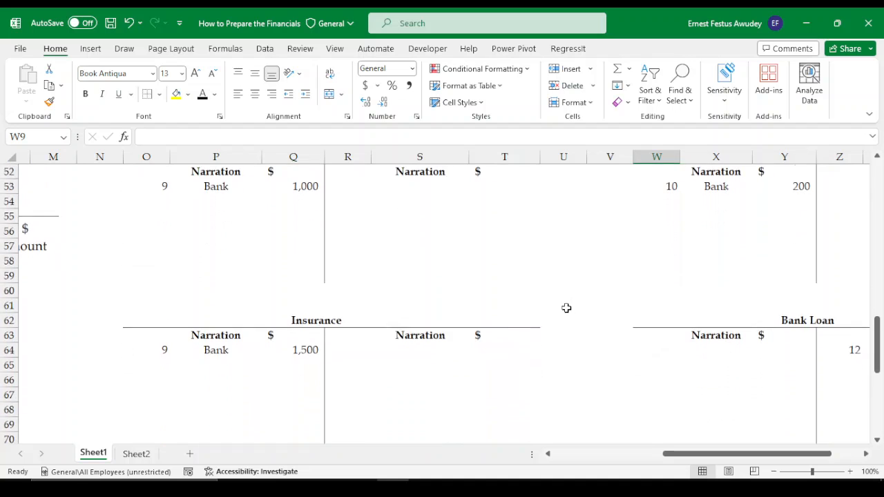
{"action": "scroll", "coordinate": [567, 308], "scroll_direction": "up", "scroll_amount": 9}
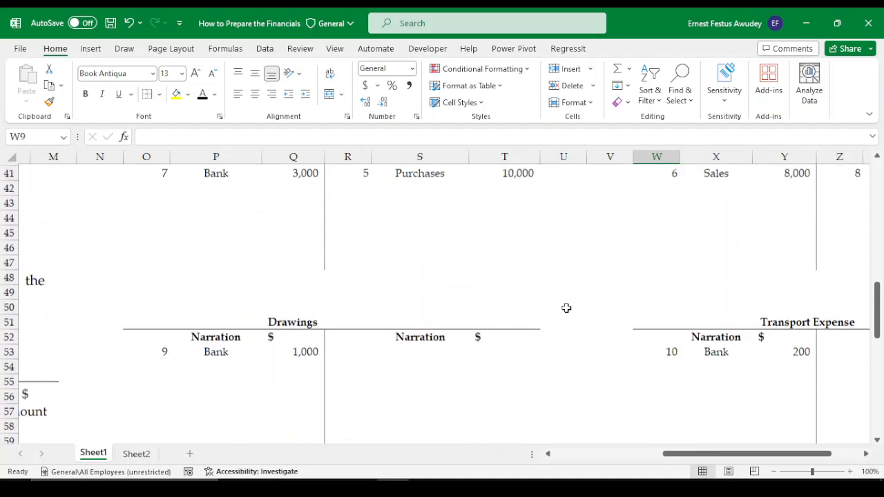
{"action": "scroll", "coordinate": [566, 308], "scroll_direction": "up", "scroll_amount": 7}
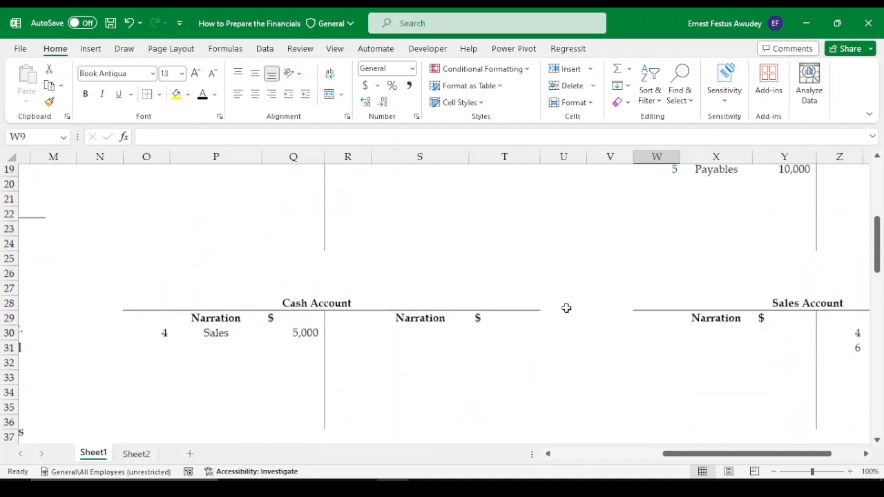
{"action": "scroll", "coordinate": [566, 307], "scroll_direction": "up", "scroll_amount": 3}
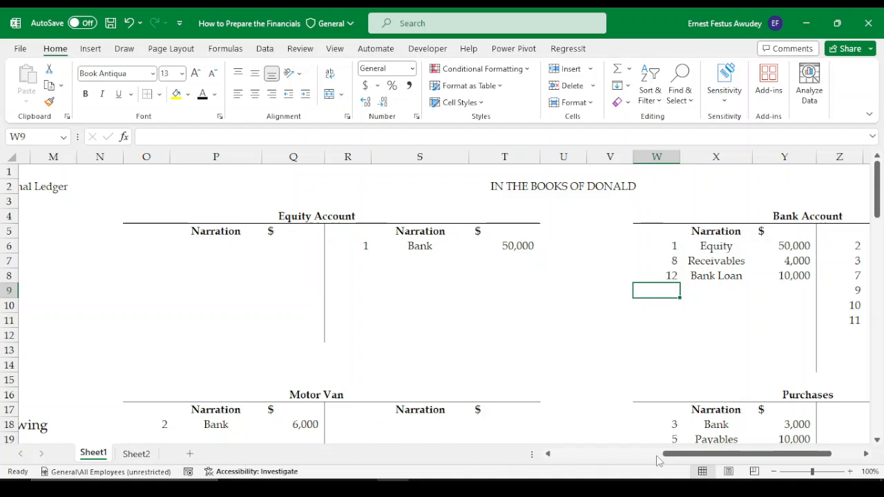
{"action": "left_click_drag", "start_coordinate": [677, 459], "coordinate": [483, 457]}
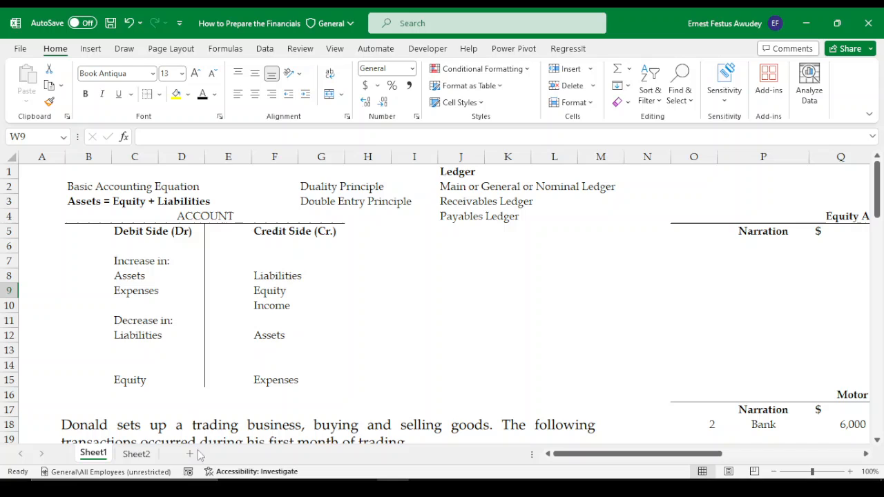
Rename the worksheet Sheet1 as Ledger Accounts.
{"action": "double_click", "coordinate": [94, 455]}
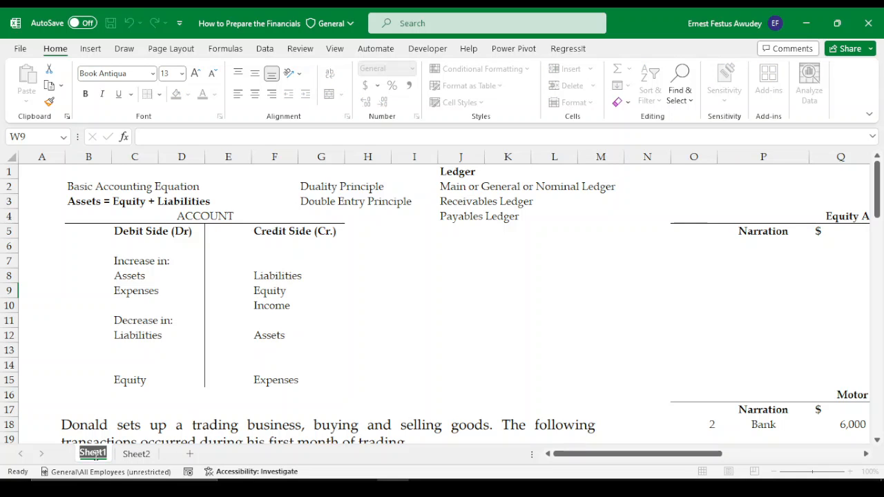
{"action": "type", "text": "Ledger"}
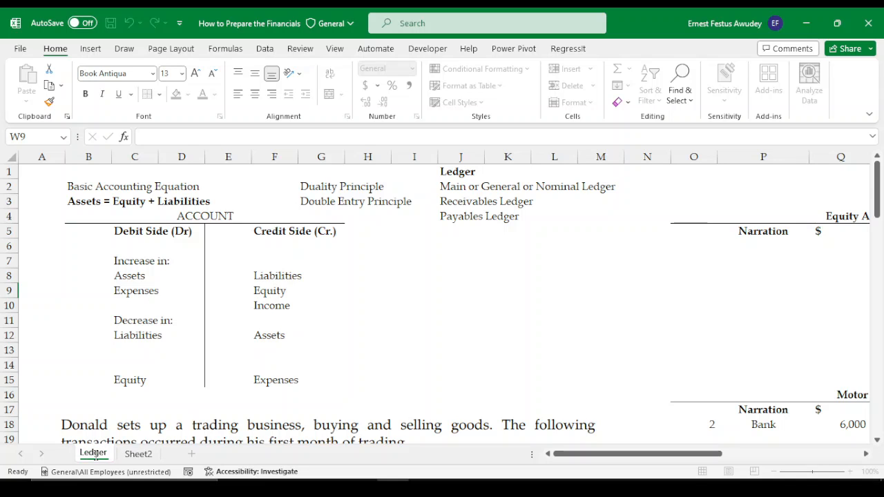
{"action": "type", "text": "s"}
{"action": "key", "text": "BackSpace"}
{"action": "type", "text": "Accoun"}
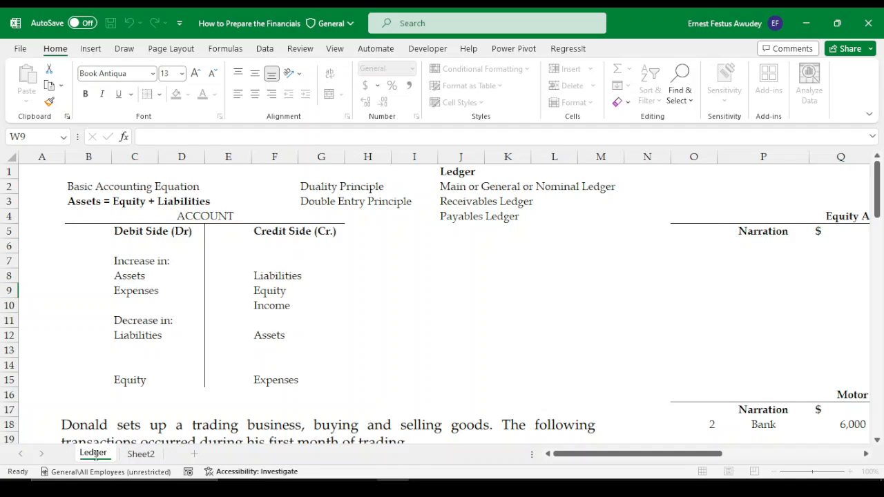
{"action": "type", "text": "ts"}
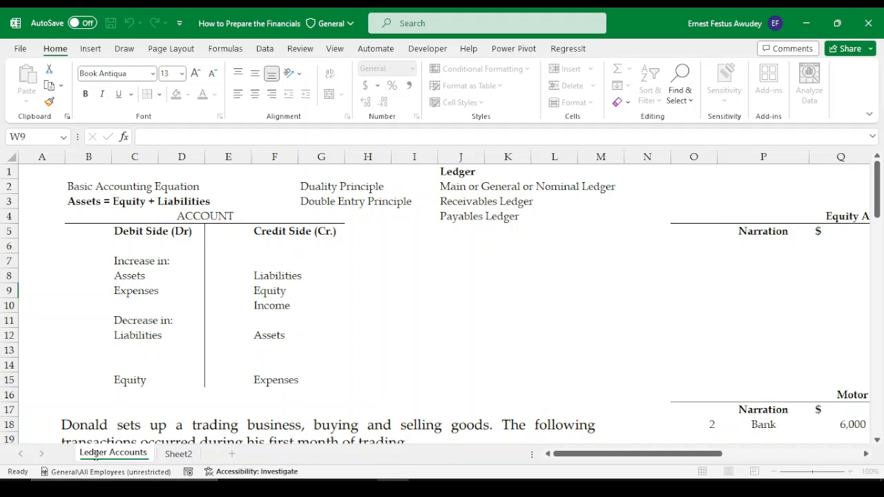
{"action": "key", "text": "Return"}
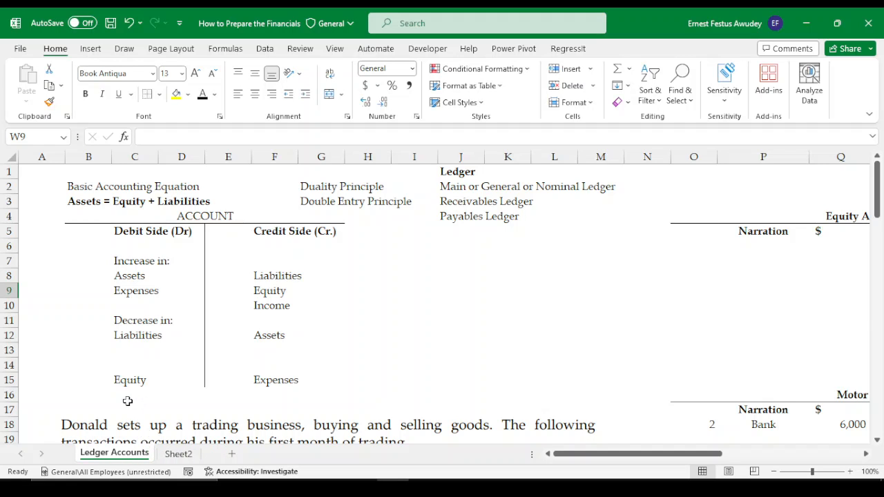
{"action": "left_click", "coordinate": [361, 334]}
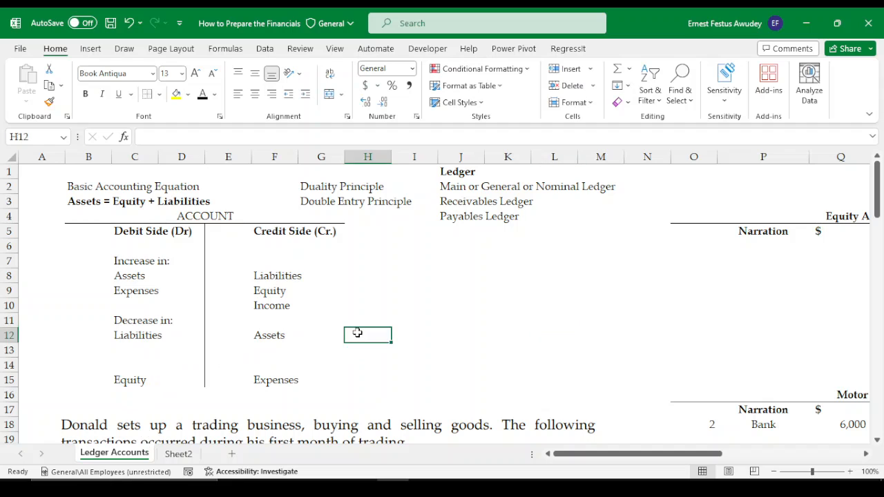
{"action": "double_click", "coordinate": [112, 454]}
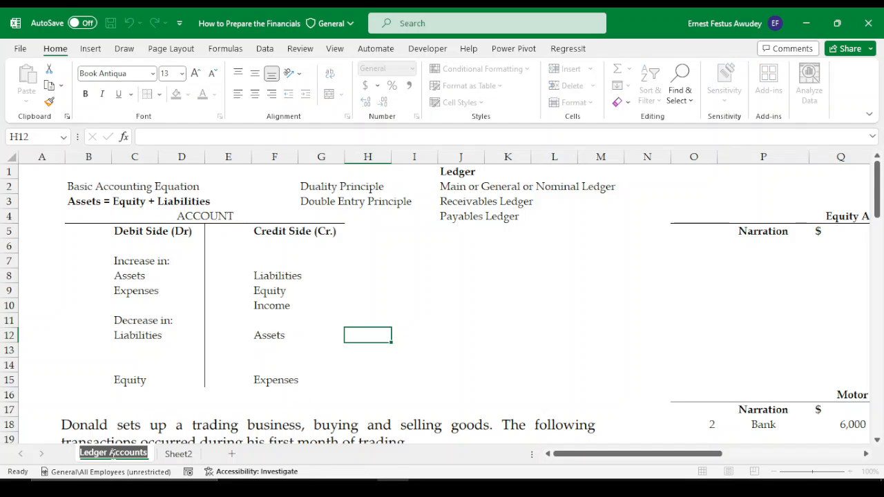
{"action": "left_click", "coordinate": [112, 454]}
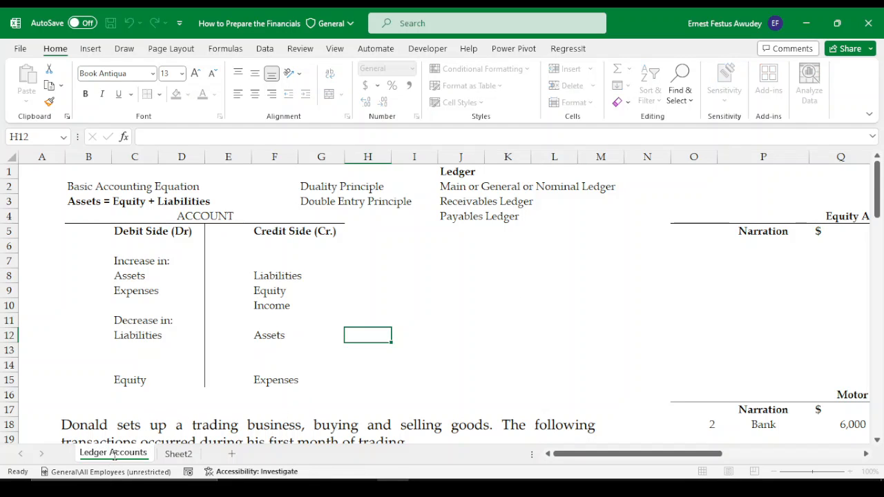
{"action": "left_click", "coordinate": [506, 340]}
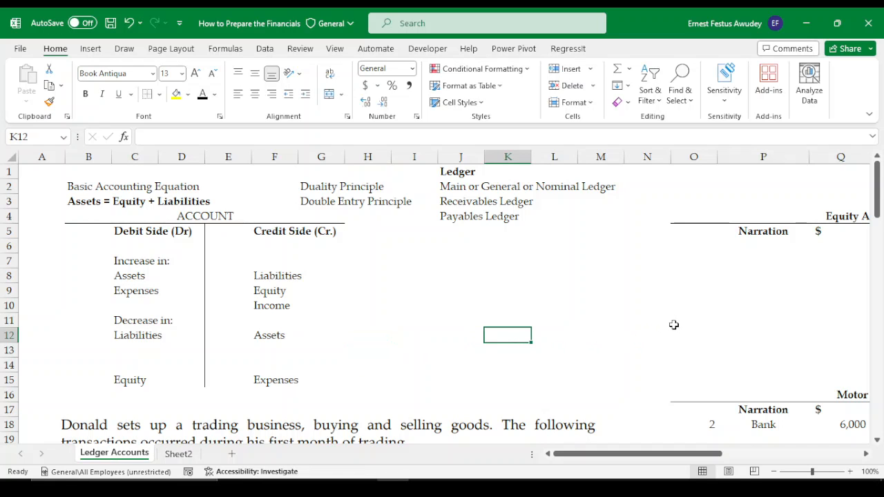
Review the basic accounting equation in B3 and the debit and credit rules listed in the ACCOUNT layout.
{"action": "scroll", "coordinate": [721, 334], "scroll_direction": "down", "scroll_amount": 2}
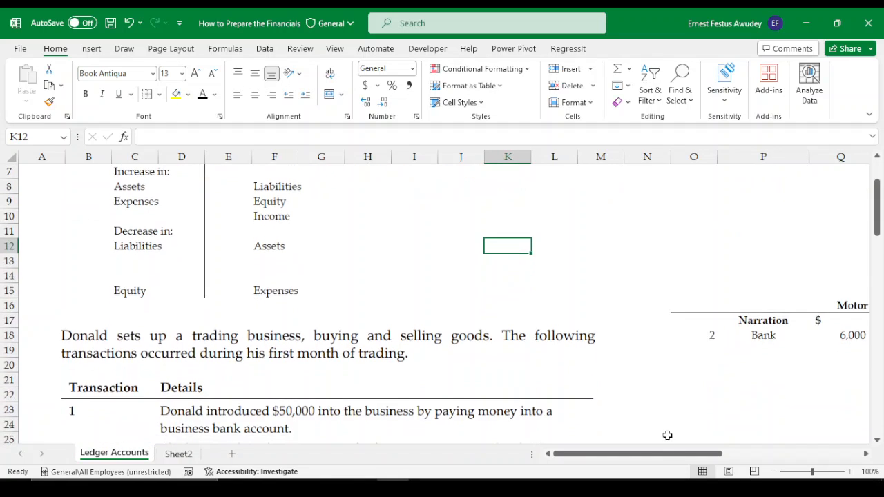
{"action": "scroll", "coordinate": [660, 456], "scroll_direction": "right", "scroll_amount": 5}
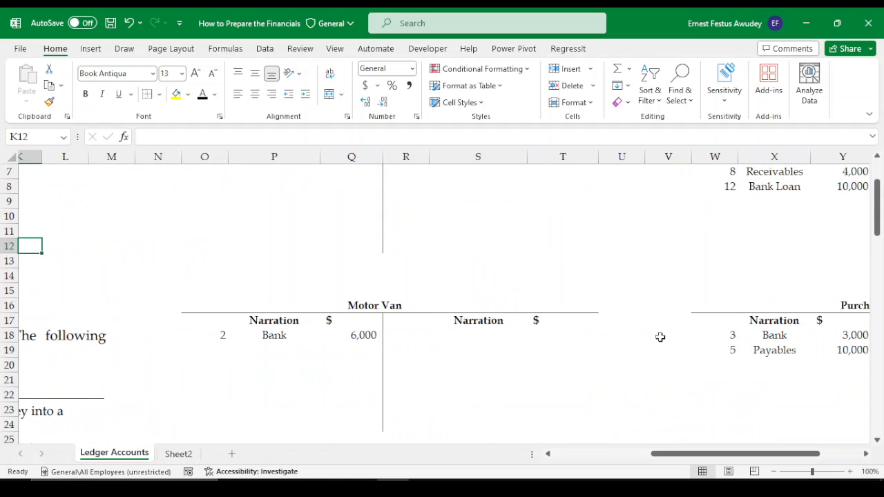
{"action": "scroll", "coordinate": [555, 359], "scroll_direction": "up", "scroll_amount": 2}
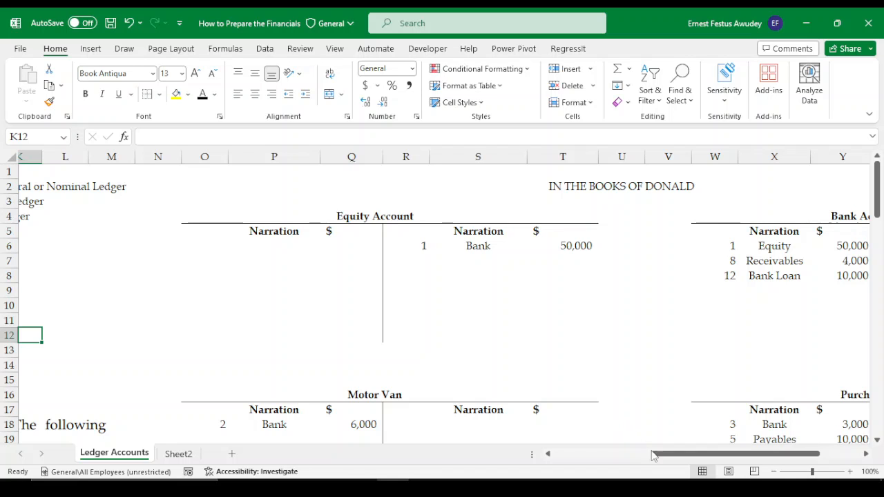
{"action": "left_click_drag", "start_coordinate": [686, 458], "coordinate": [539, 452]}
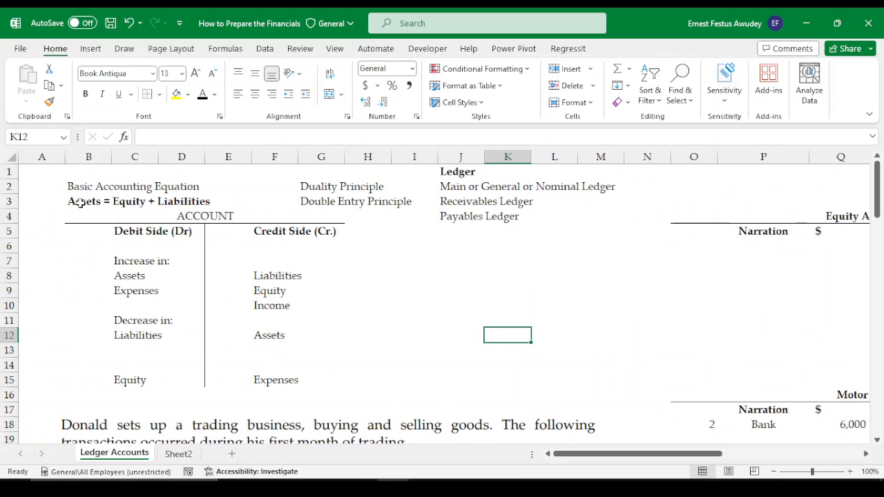
{"action": "left_click_drag", "start_coordinate": [78, 201], "coordinate": [176, 202]}
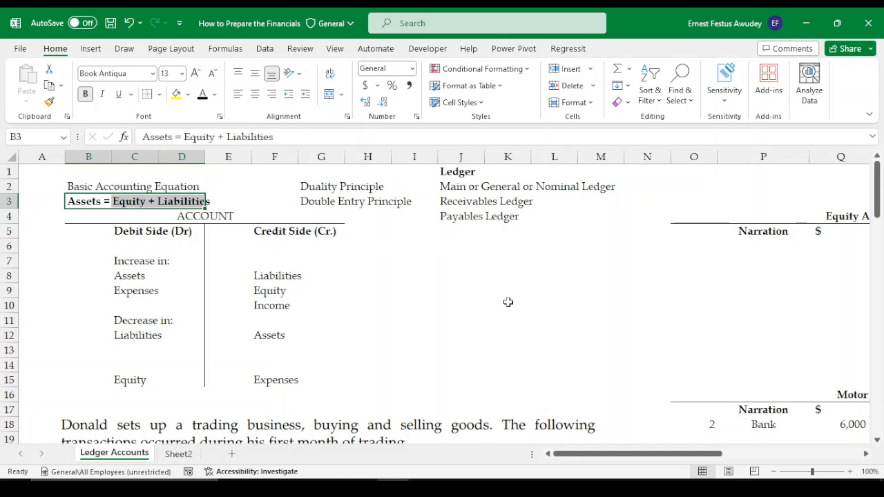
{"action": "left_click_drag", "start_coordinate": [138, 231], "coordinate": [158, 382]}
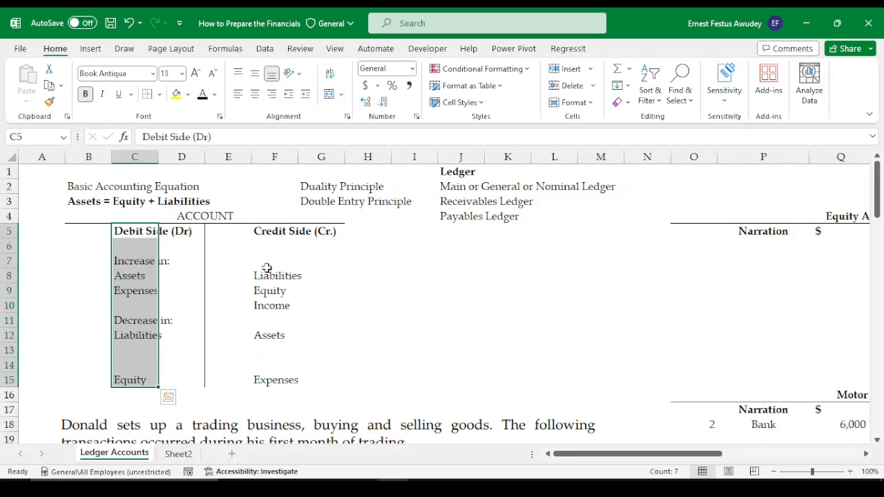
{"action": "left_click_drag", "start_coordinate": [277, 235], "coordinate": [284, 390]}
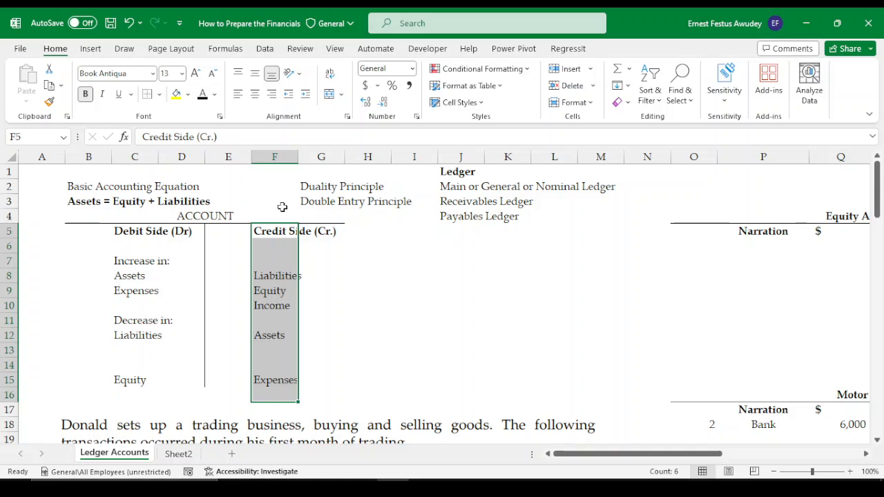
Compare the debit amounts in column Q with the credit amounts in column T of the Equity Account.
{"action": "left_click_drag", "start_coordinate": [634, 457], "coordinate": [780, 452]}
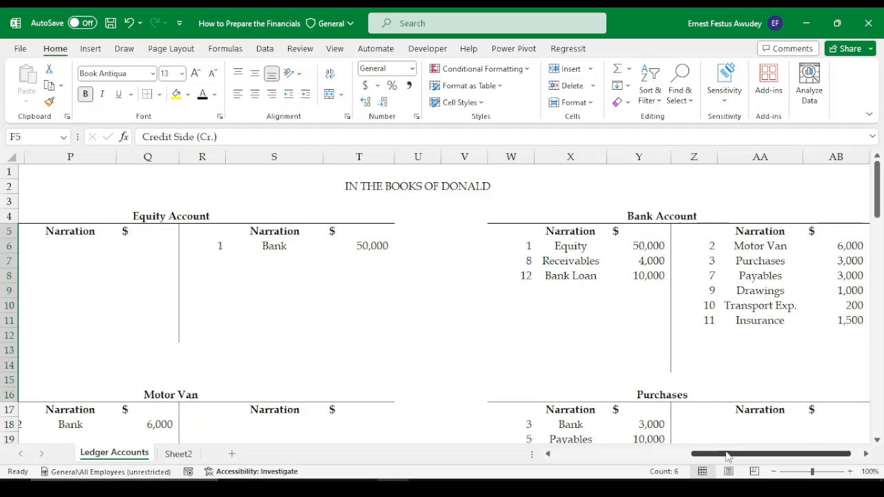
{"action": "left_click_drag", "start_coordinate": [723, 457], "coordinate": [667, 455]}
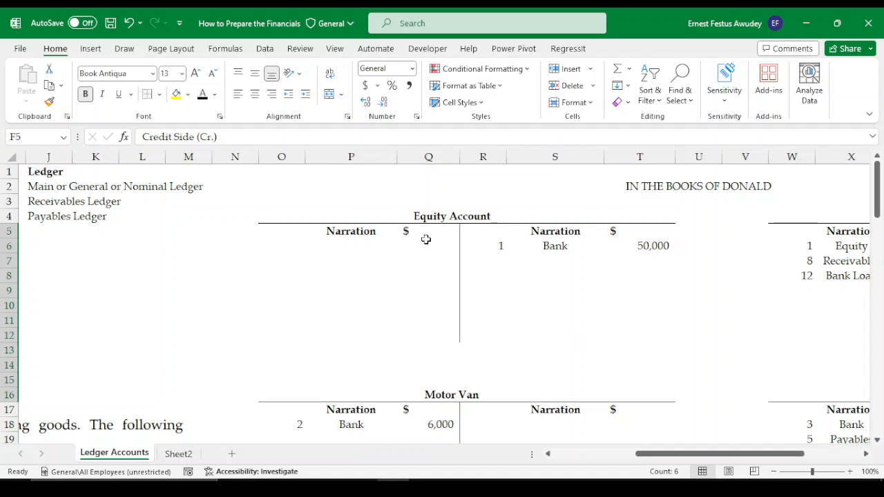
{"action": "left_click_drag", "start_coordinate": [424, 242], "coordinate": [427, 265]}
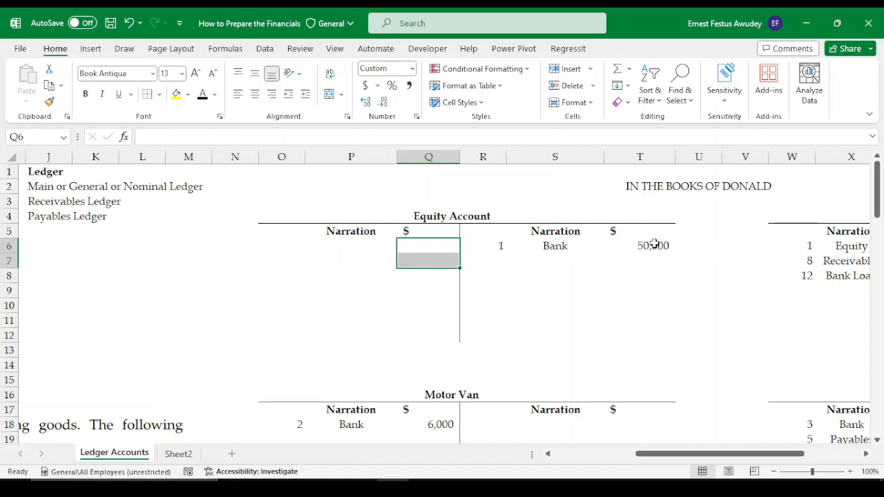
{"action": "left_click_drag", "start_coordinate": [656, 247], "coordinate": [654, 267]}
{"action": "left_click_drag", "start_coordinate": [431, 241], "coordinate": [430, 261]}
{"action": "left_click", "coordinate": [429, 271]}
{"action": "left_click_drag", "start_coordinate": [438, 247], "coordinate": [433, 275]}
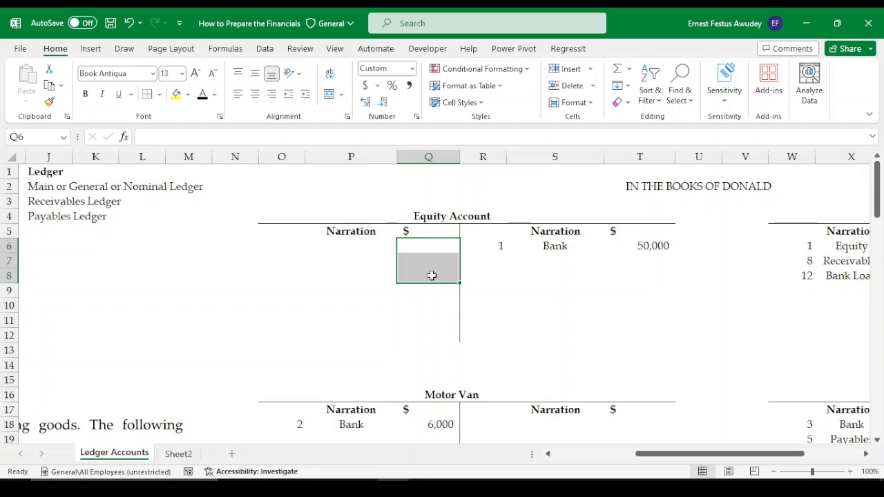
{"action": "left_click", "coordinate": [642, 248]}
{"action": "left_click_drag", "start_coordinate": [642, 254], "coordinate": [644, 277]}
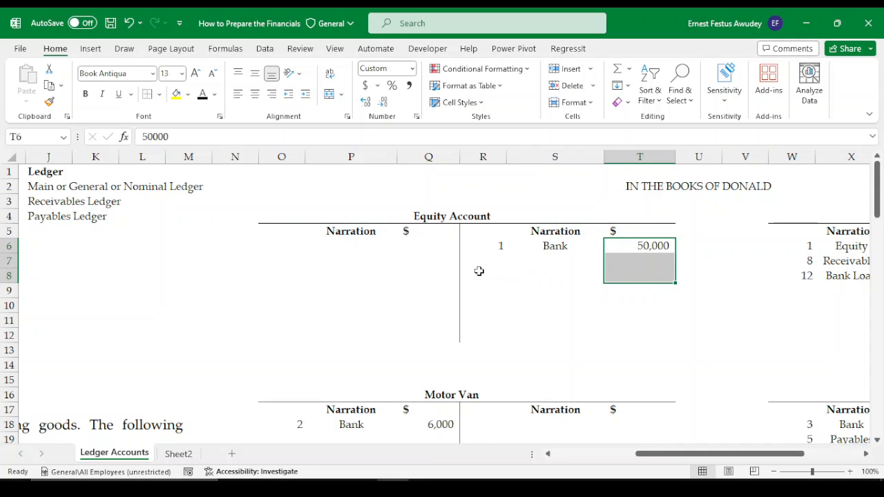
{"action": "left_click", "coordinate": [640, 260]}
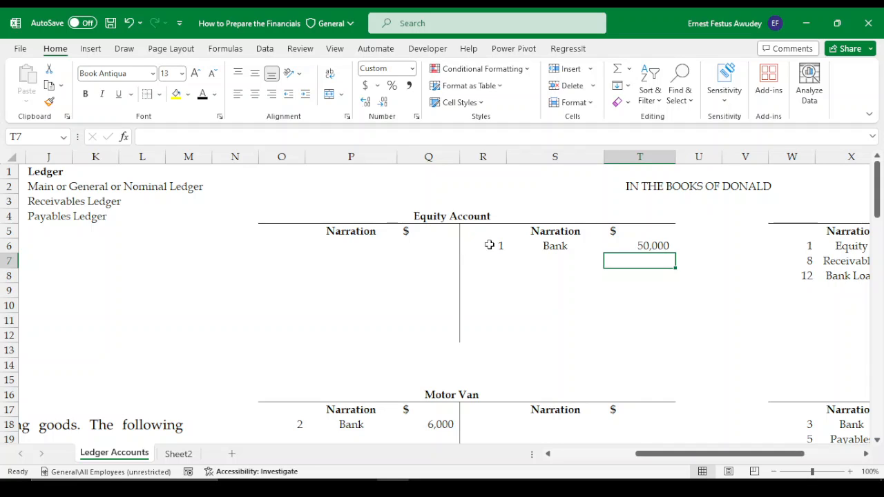
Total the credit side of the Equity Account in T7 with a SUM of T6.
{"action": "left_click", "coordinate": [648, 246]}
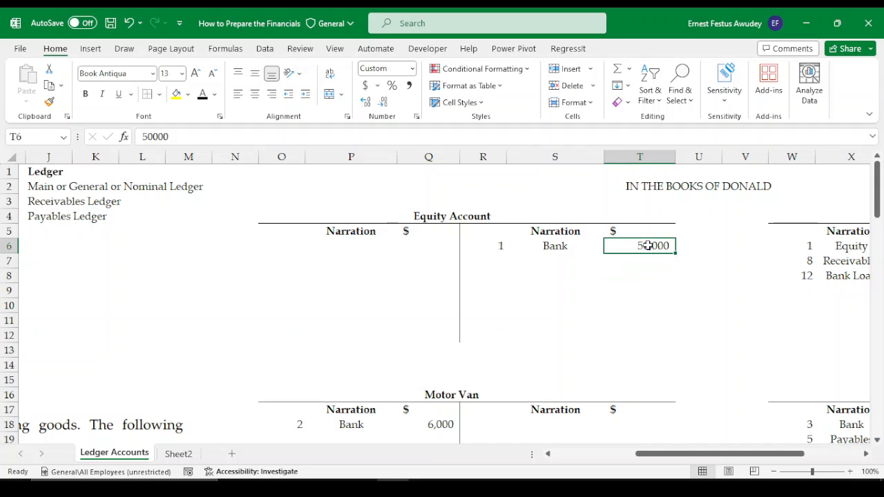
{"action": "left_click", "coordinate": [429, 246]}
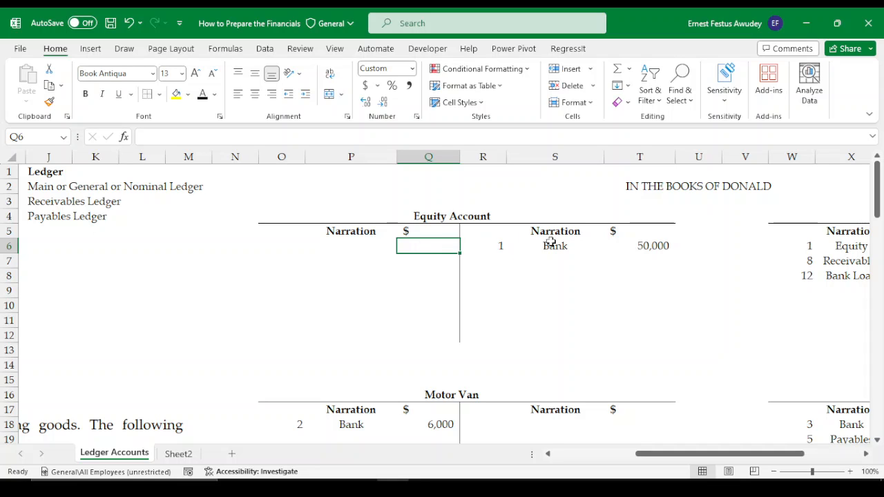
{"action": "left_click", "coordinate": [641, 246]}
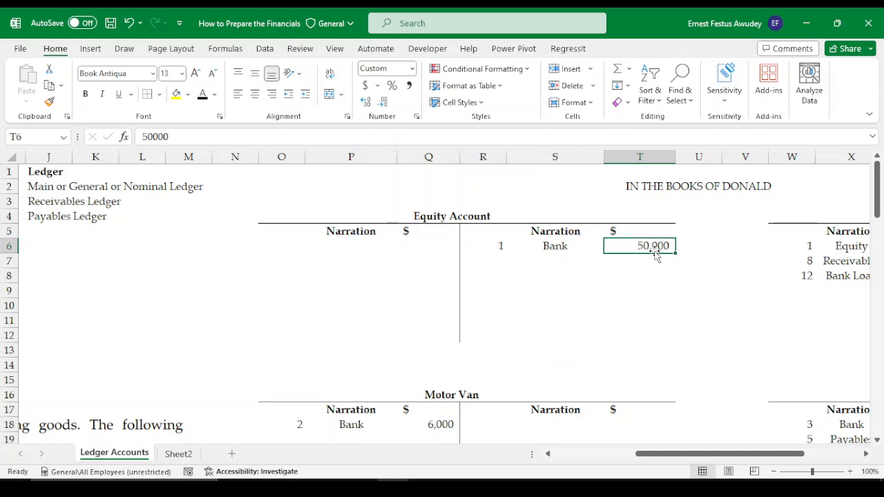
{"action": "left_click", "coordinate": [651, 261]}
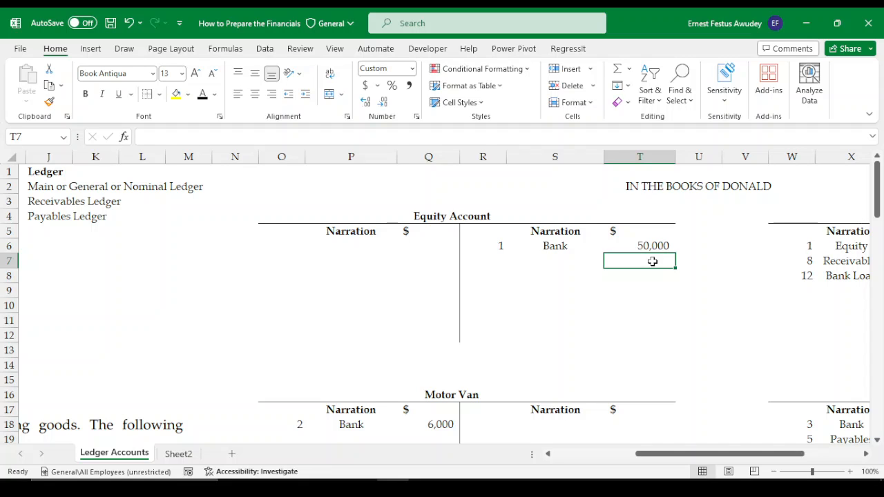
{"action": "left_click", "coordinate": [426, 250]}
{"action": "left_click", "coordinate": [651, 247]}
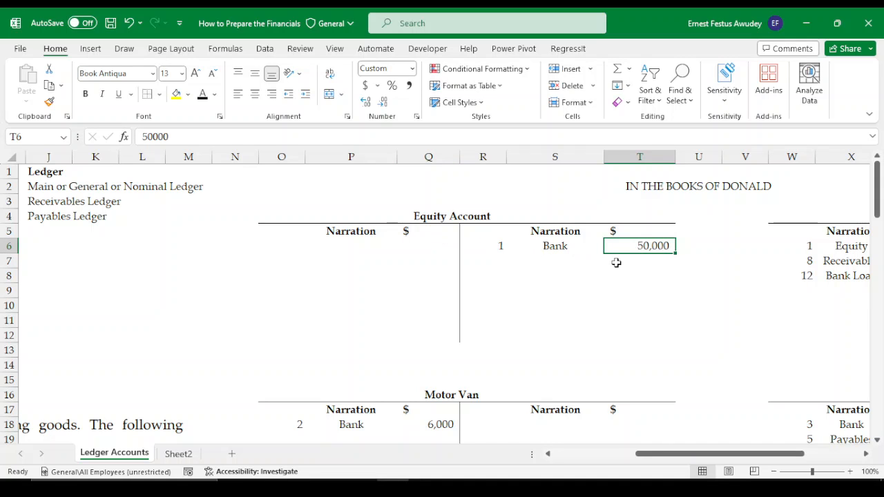
{"action": "left_click", "coordinate": [641, 259]}
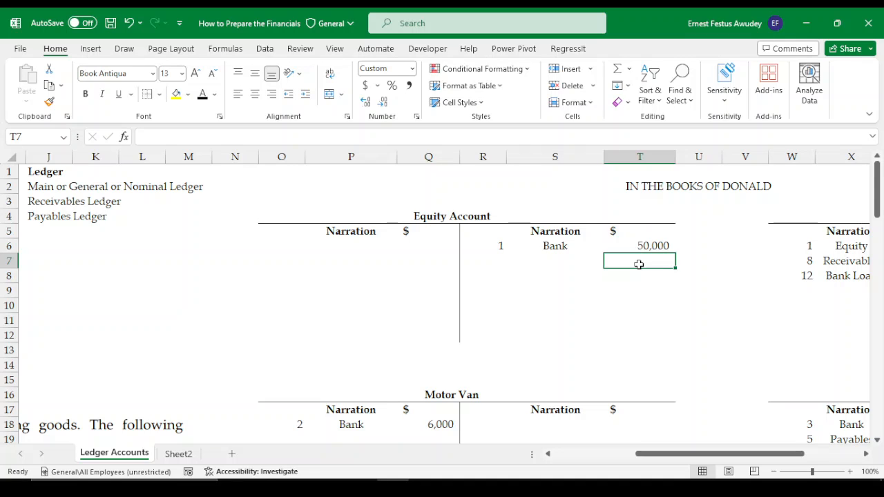
{"action": "key", "text": "alt+equal"}
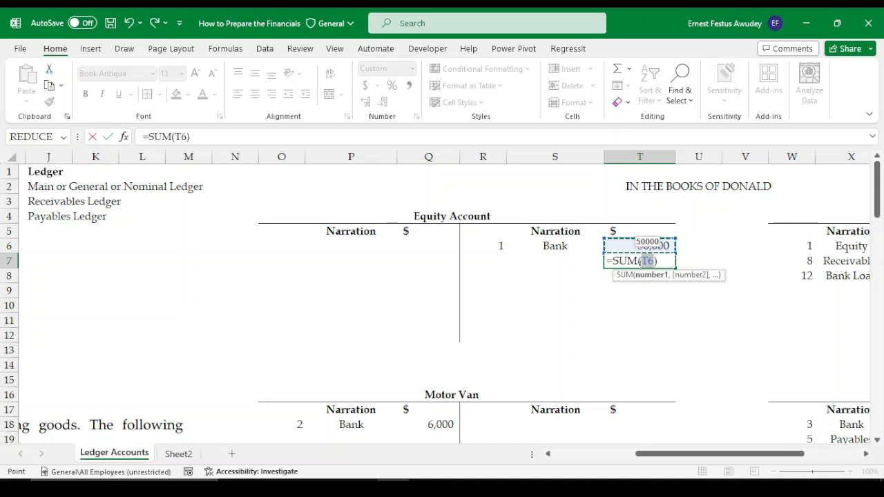
{"action": "key", "text": "Return"}
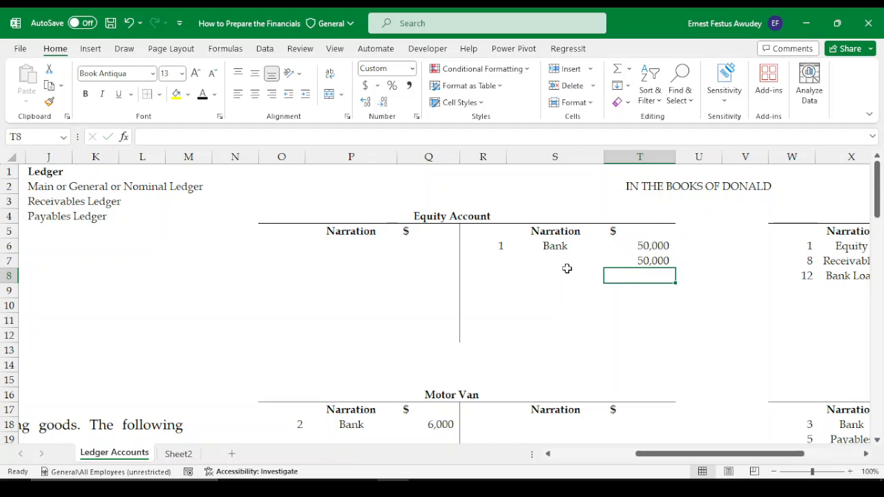
Link the debit side total in Q7 of the Equity Account to the credit total with the formula =T7.
{"action": "left_click", "coordinate": [436, 258]}
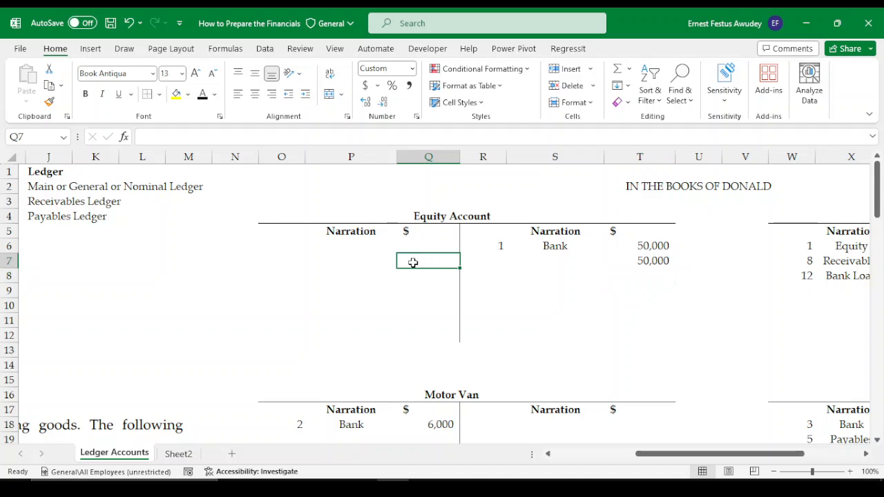
{"action": "type", "text": "="}
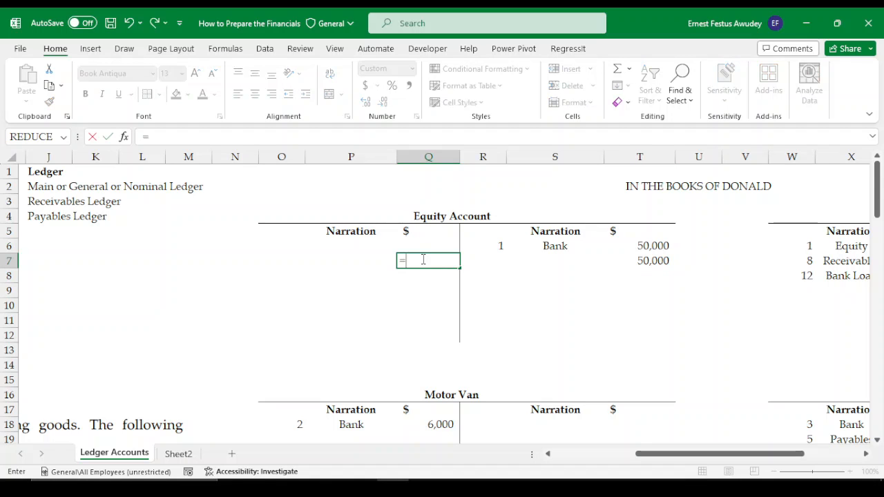
{"action": "left_click", "coordinate": [645, 260]}
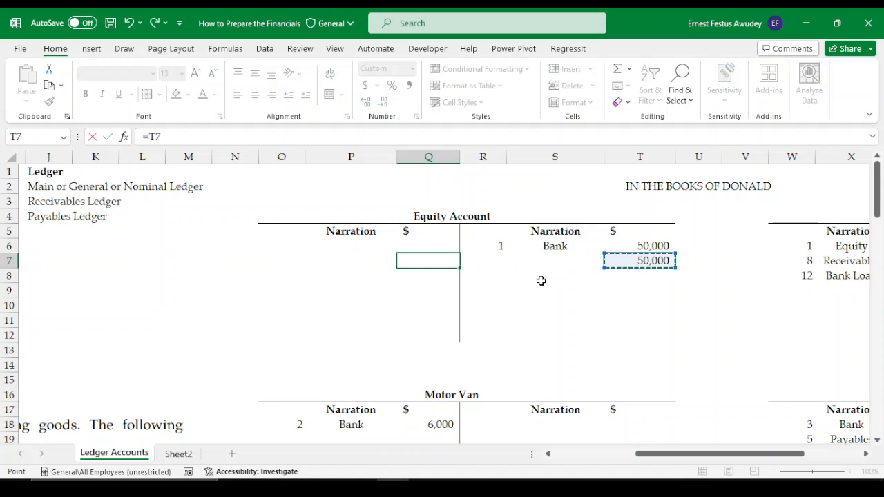
{"action": "key", "text": "Return"}
{"action": "left_click_drag", "start_coordinate": [404, 262], "coordinate": [674, 262]}
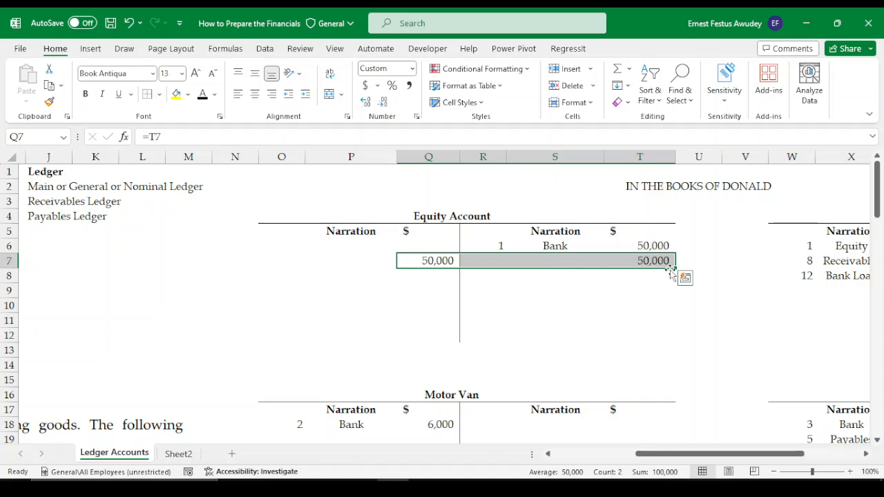
Apply a Top and Double Bottom Border to the Equity Account totals in Q7 and T7.
{"action": "left_click", "coordinate": [429, 260]}
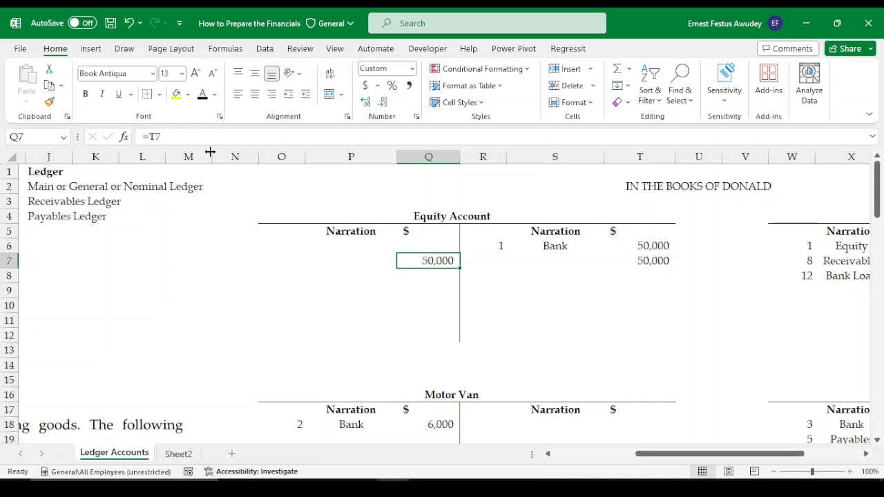
{"action": "key", "text": "alt"}
{"action": "key", "text": "h"}
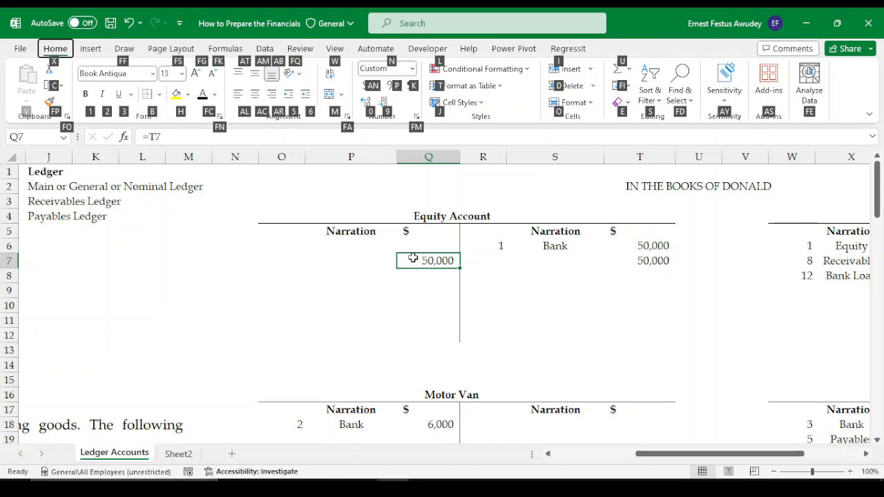
{"action": "key", "text": "b"}
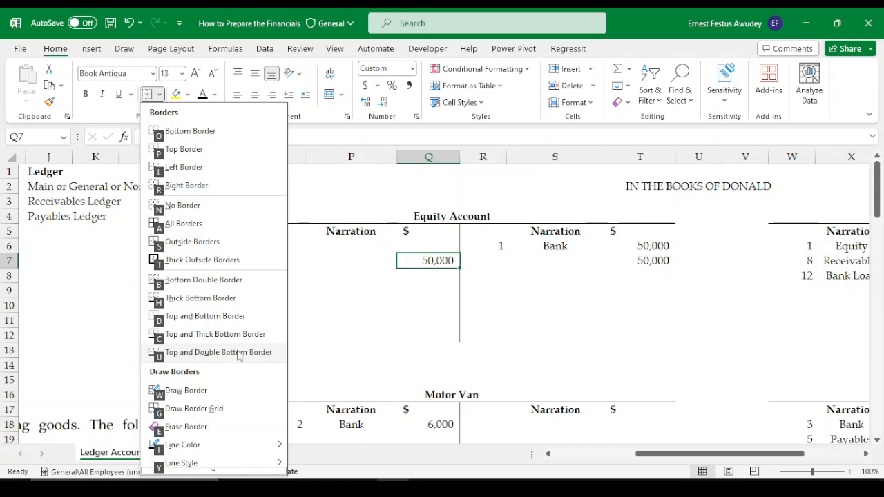
{"action": "left_click", "coordinate": [201, 353]}
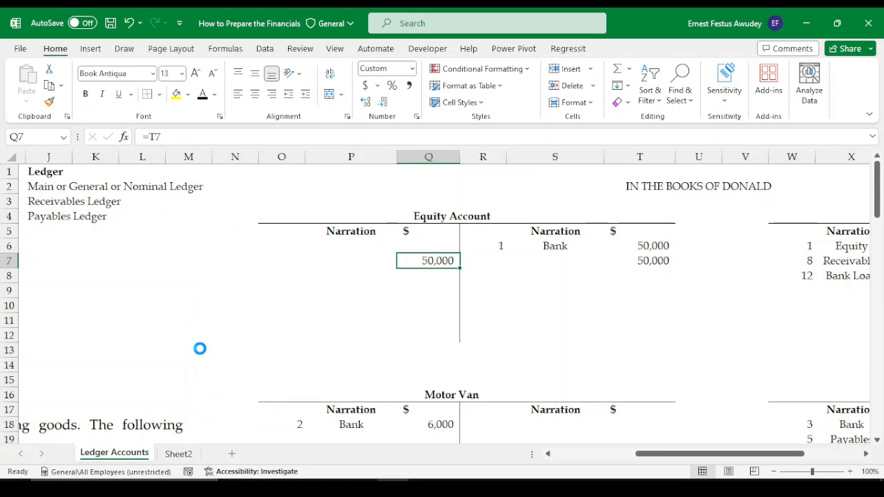
{"action": "left_click", "coordinate": [663, 260]}
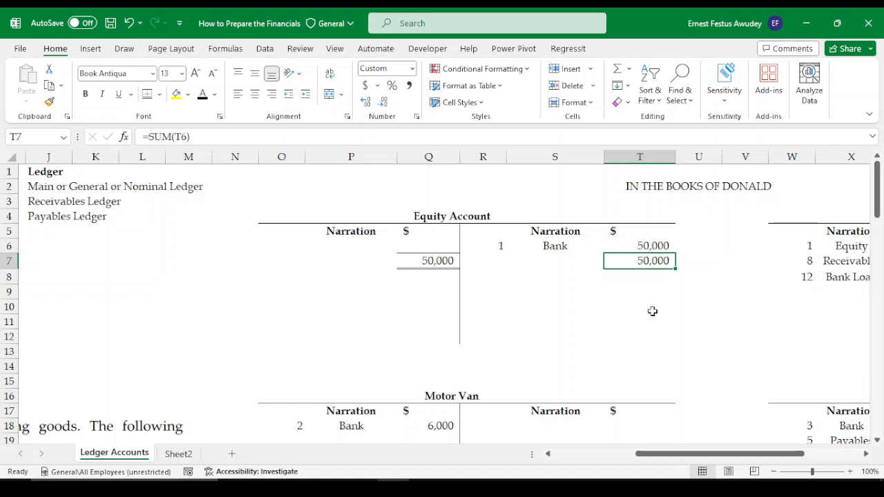
{"action": "key", "text": "Down"}
{"action": "left_click", "coordinate": [606, 323]}
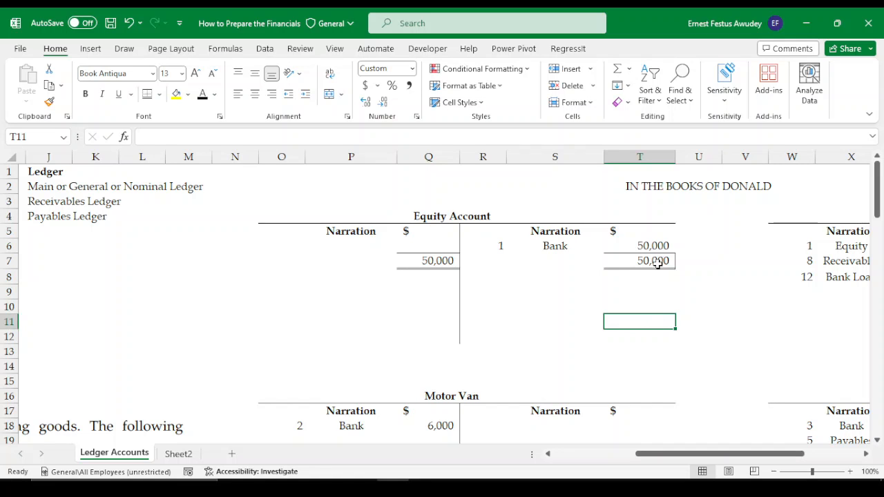
Remove the borders from cell U7, beside the Equity Account's credit total.
{"action": "left_click", "coordinate": [658, 260]}
{"action": "left_click", "coordinate": [687, 261]}
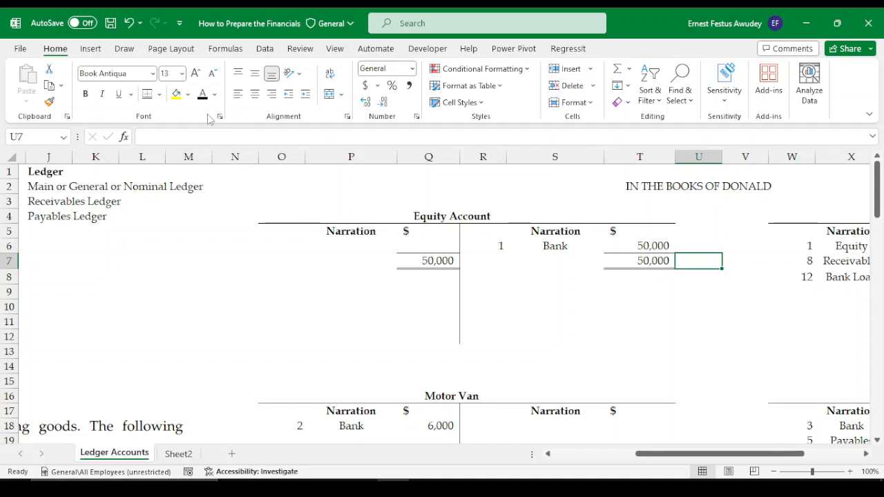
{"action": "left_click", "coordinate": [159, 95]}
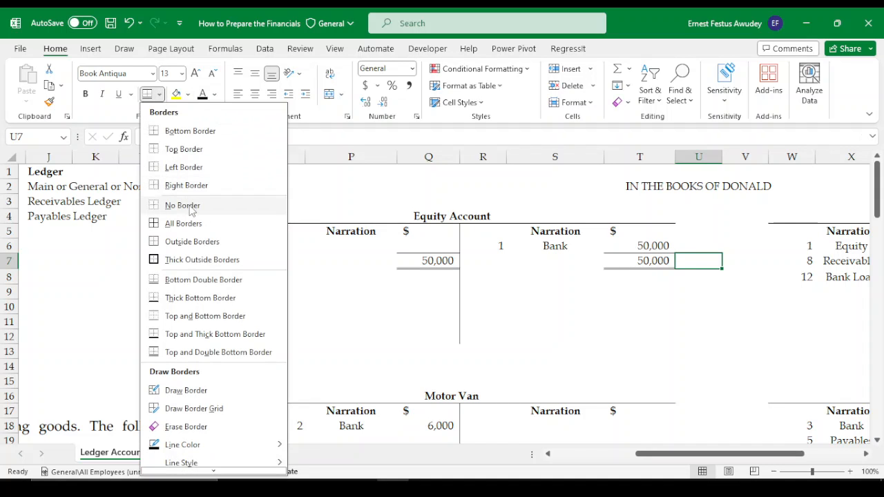
{"action": "left_click", "coordinate": [187, 202]}
{"action": "left_click", "coordinate": [661, 342]}
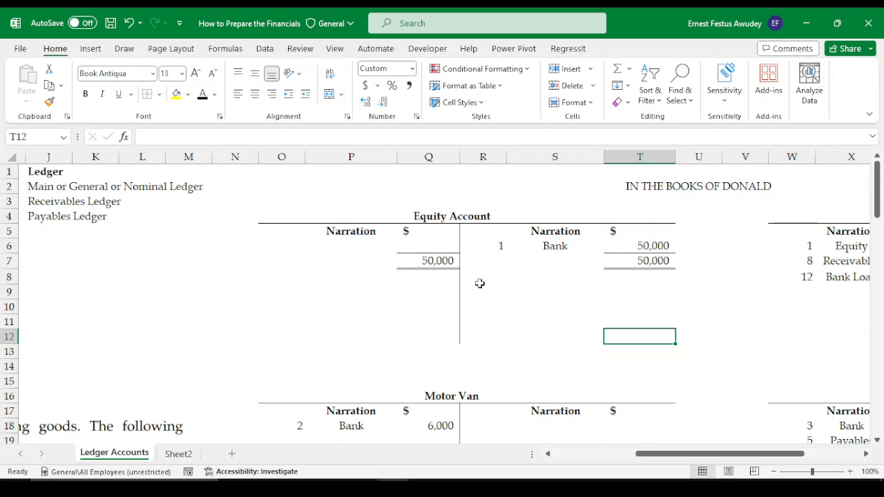
Enter 50000 in Q6 as the balancing figure on the debit side of the Equity Account.
{"action": "left_click", "coordinate": [431, 245]}
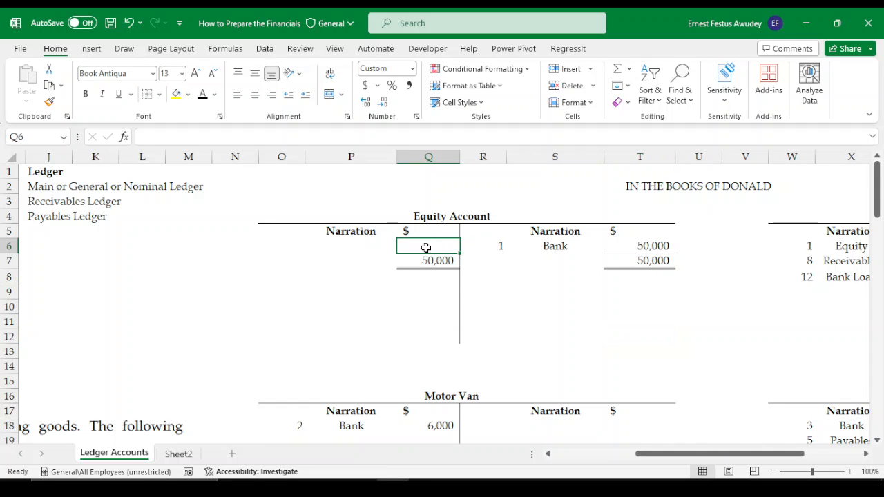
{"action": "left_click", "coordinate": [428, 260]}
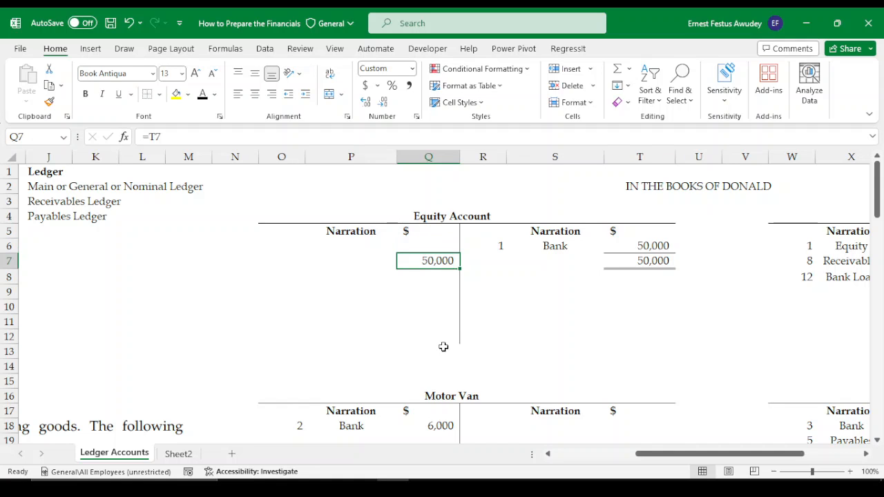
{"action": "left_click", "coordinate": [430, 246]}
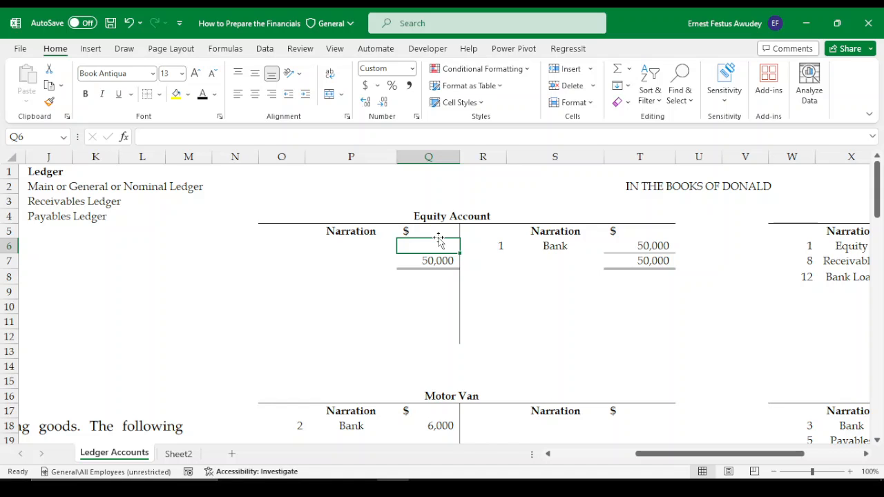
{"action": "type", "text": "50,"}
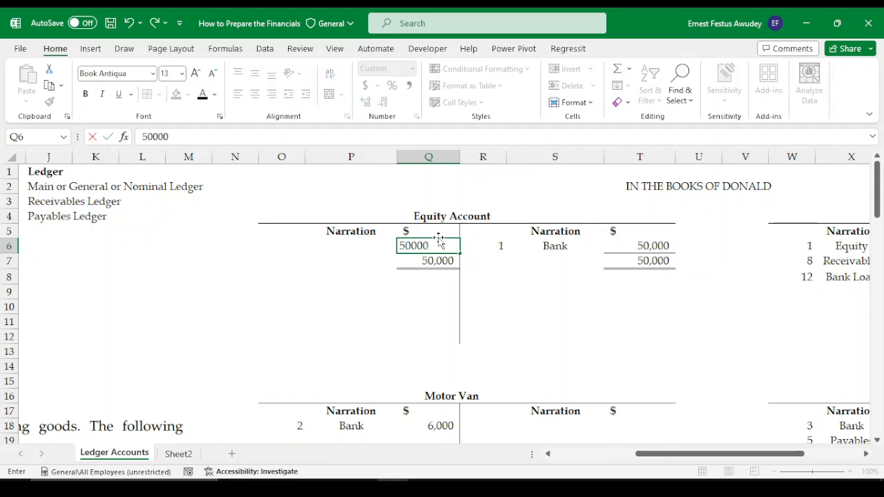
{"action": "type", "text": "000"}
{"action": "key", "text": "Return"}
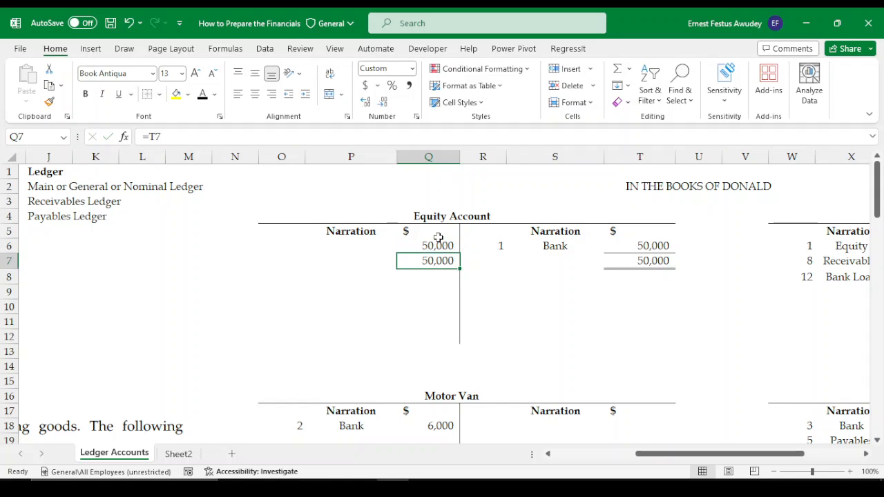
Enter the narration "Balance c/d" in P6 for the Equity Account's balancing figure.
{"action": "left_click", "coordinate": [324, 248]}
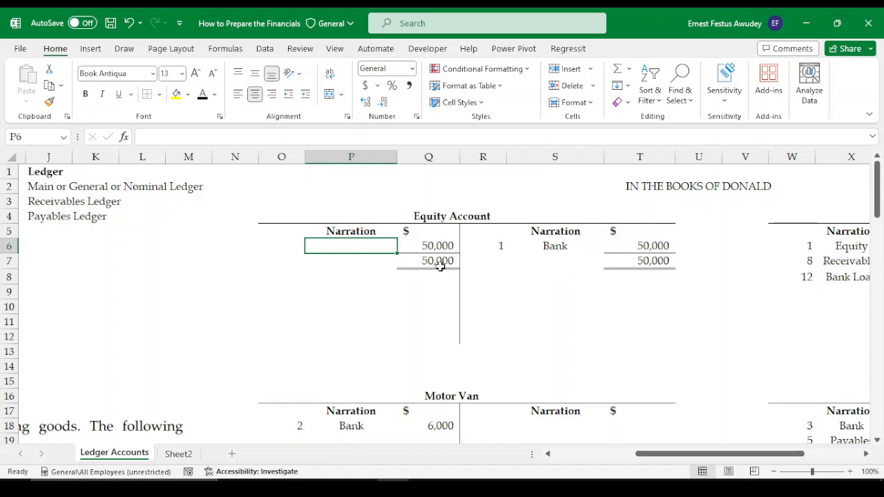
{"action": "type", "text": "Bala"}
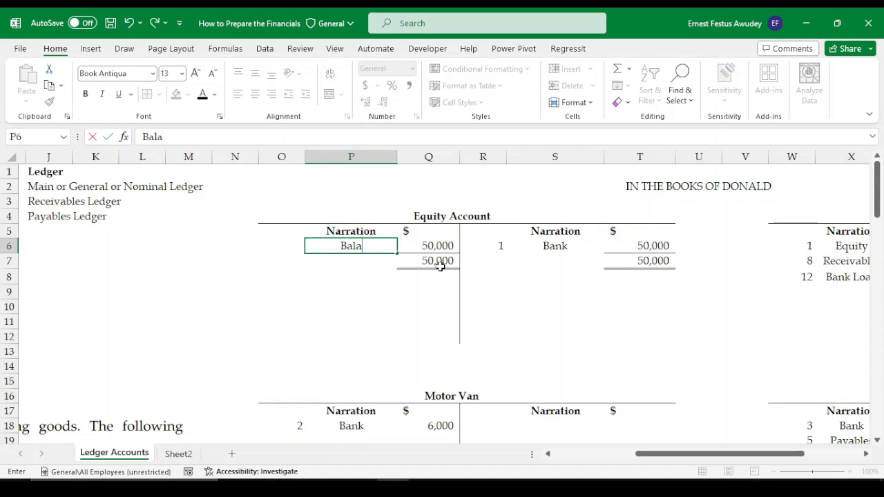
{"action": "type", "text": "nce c/d"}
{"action": "key", "text": "Return"}
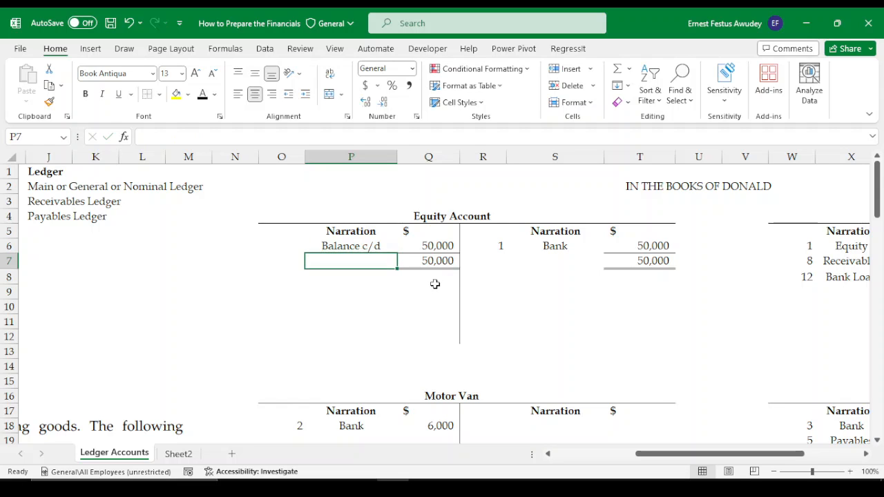
Enter 0 in Q9 on the debit side and 50000 in T9 on the credit side, below the Equity Account totals.
{"action": "left_click", "coordinate": [433, 285]}
{"action": "left_click", "coordinate": [429, 244]}
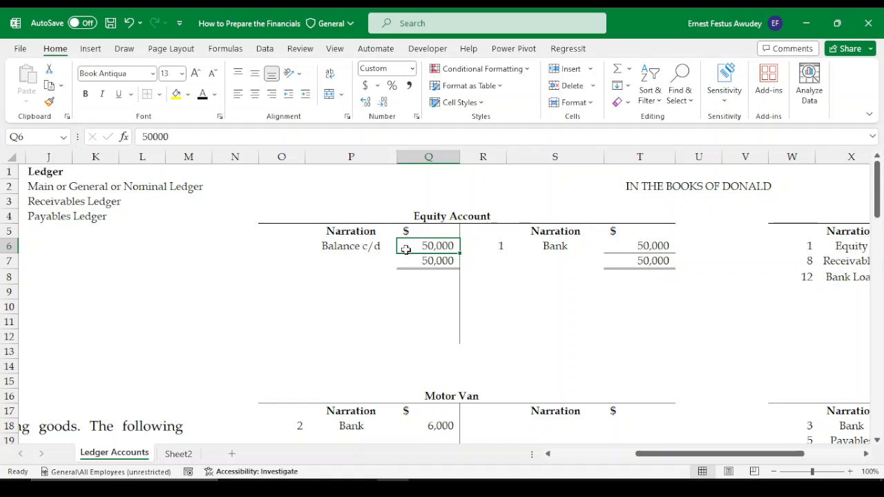
{"action": "left_click", "coordinate": [434, 294]}
{"action": "type", "text": "0"}
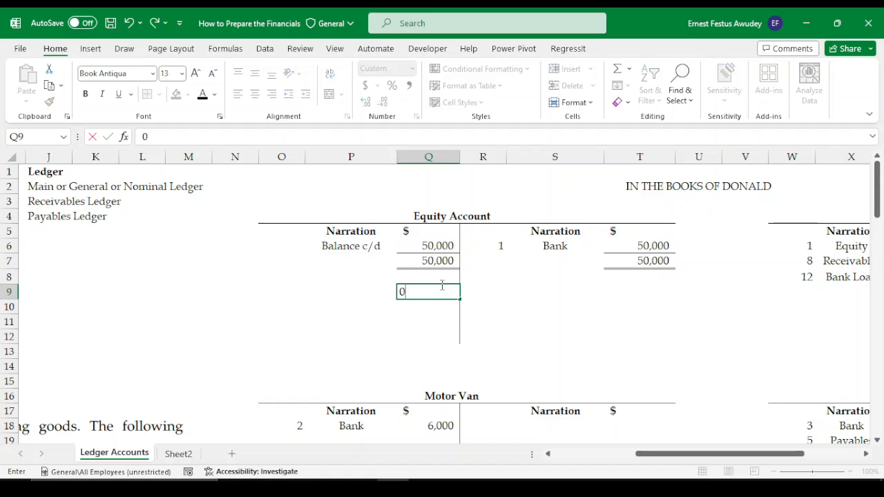
{"action": "key", "text": "Tab"}
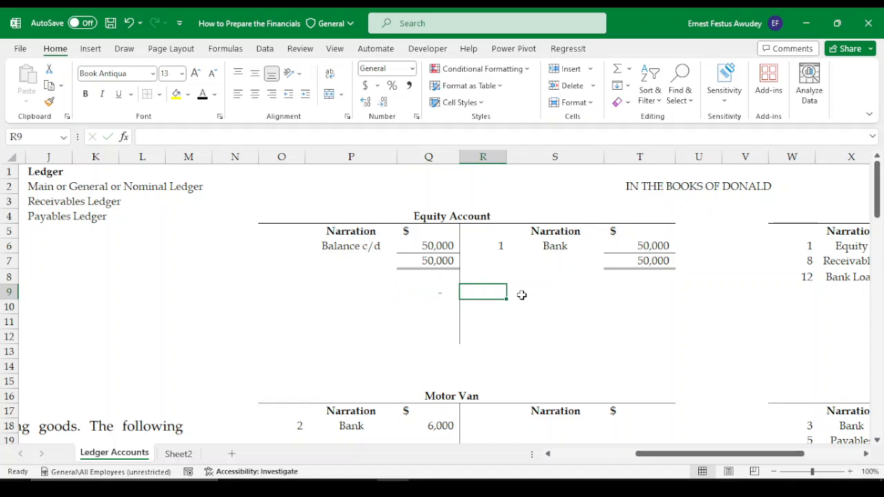
{"action": "left_click", "coordinate": [649, 289]}
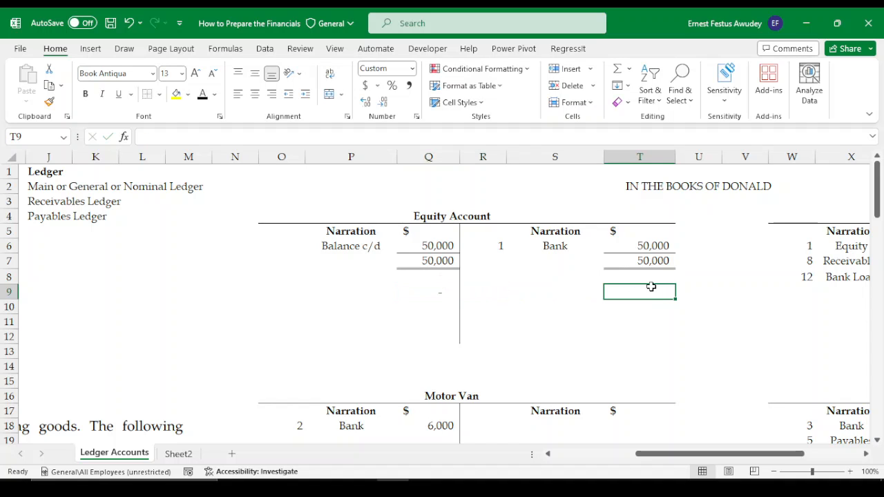
{"action": "type", "text": "50000"}
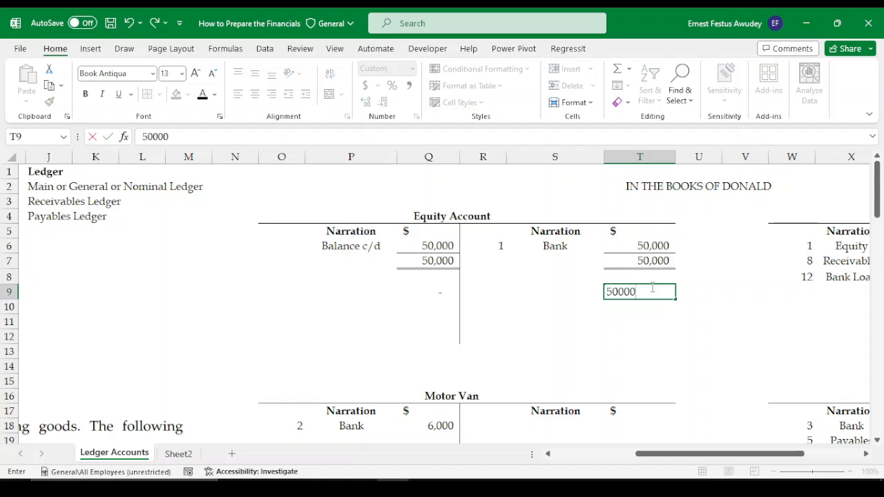
{"action": "key", "text": "Return"}
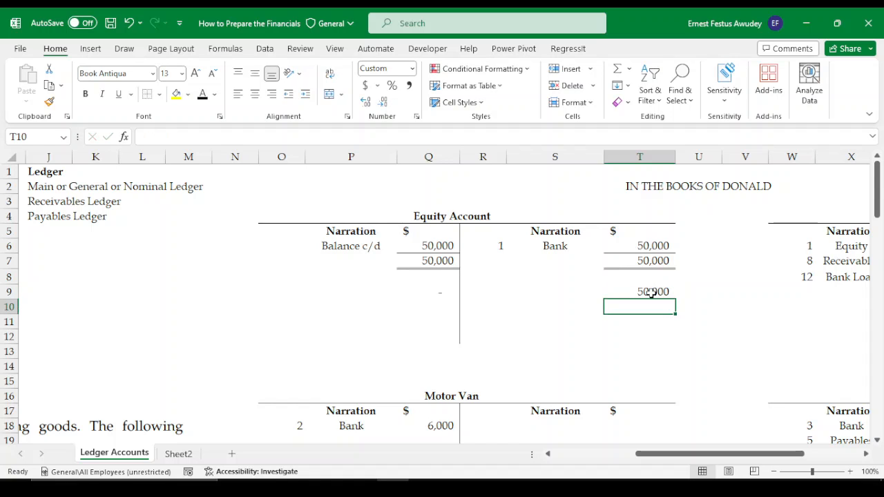
Clear the figures in Q9 and T9 below the Equity Account totals.
{"action": "left_click", "coordinate": [652, 292]}
{"action": "left_click", "coordinate": [438, 292]}
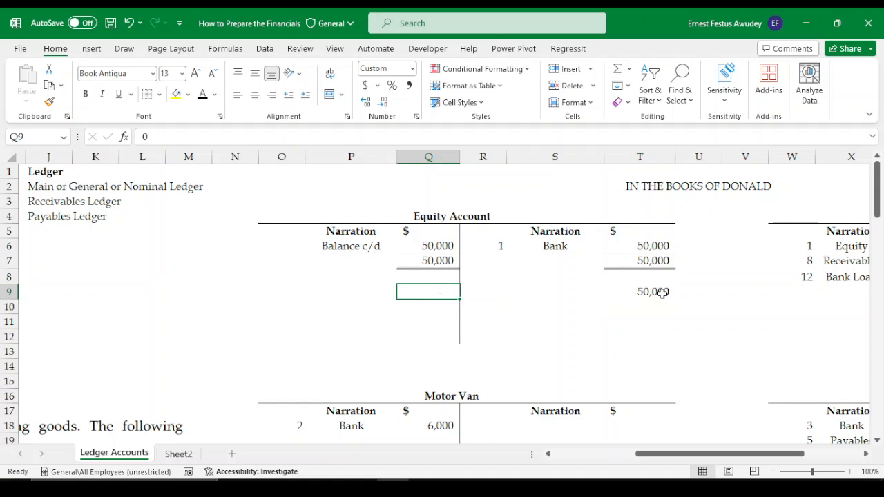
{"action": "left_click", "coordinate": [428, 247]}
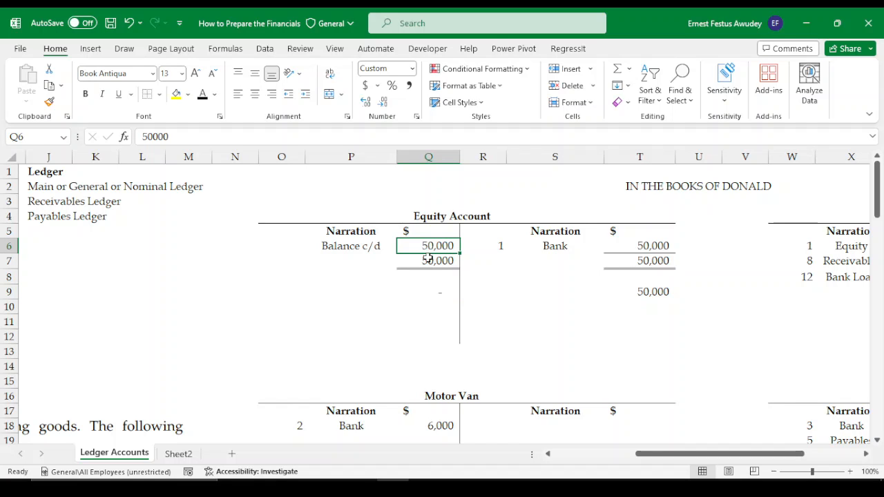
{"action": "left_click", "coordinate": [429, 288]}
{"action": "key", "text": "Delete"}
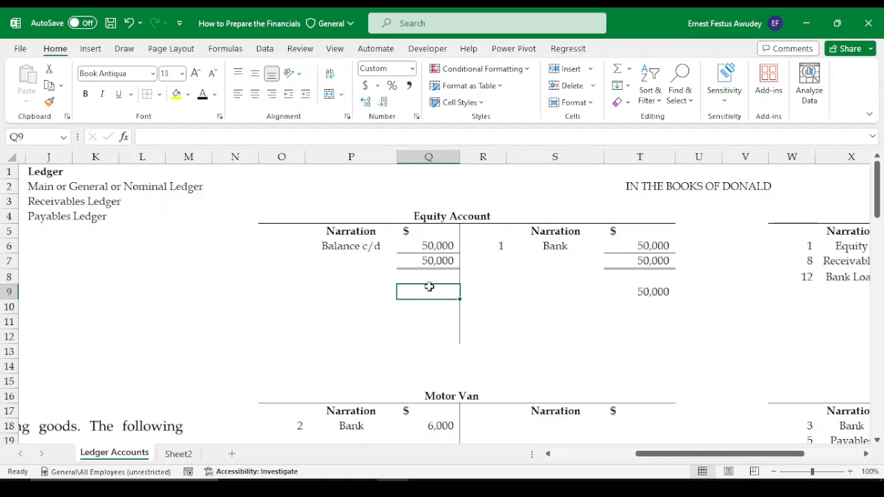
{"action": "left_click", "coordinate": [654, 293]}
{"action": "key", "text": "Delete"}
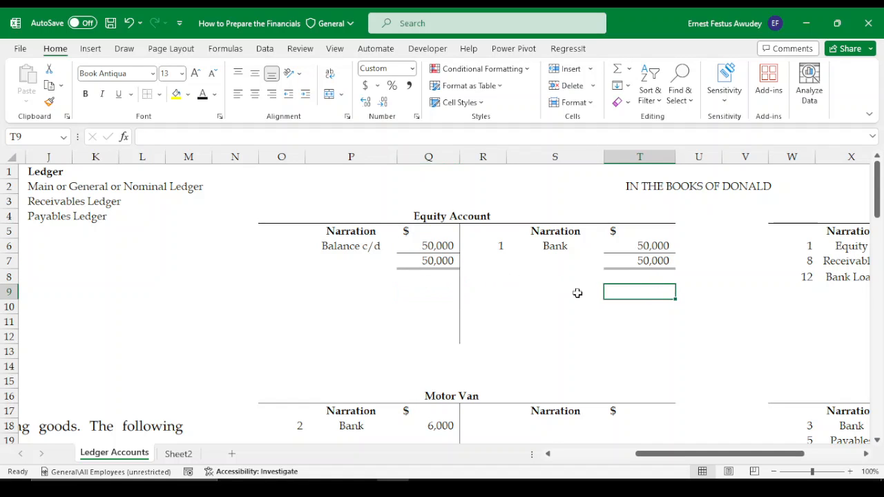
Enter the narration "Balance b/d" in S8 on the credit side of the Equity Account, below the totals.
{"action": "left_click", "coordinate": [490, 276]}
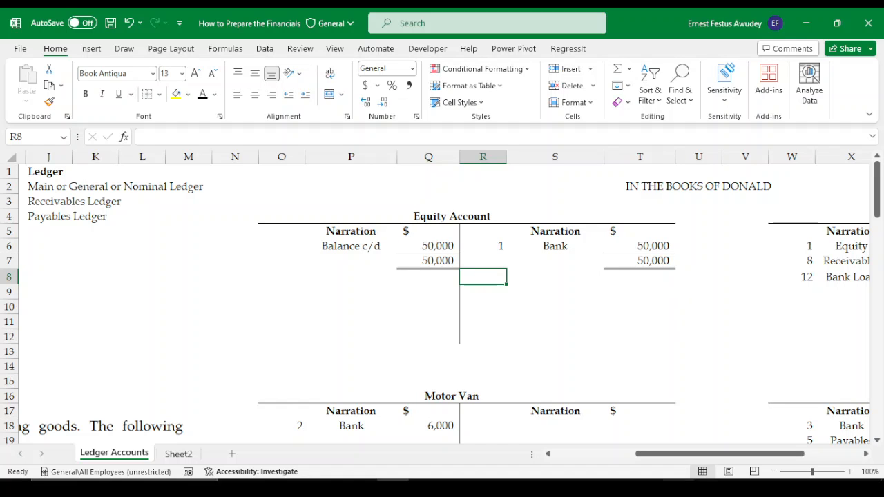
{"action": "left_click", "coordinate": [678, 487]}
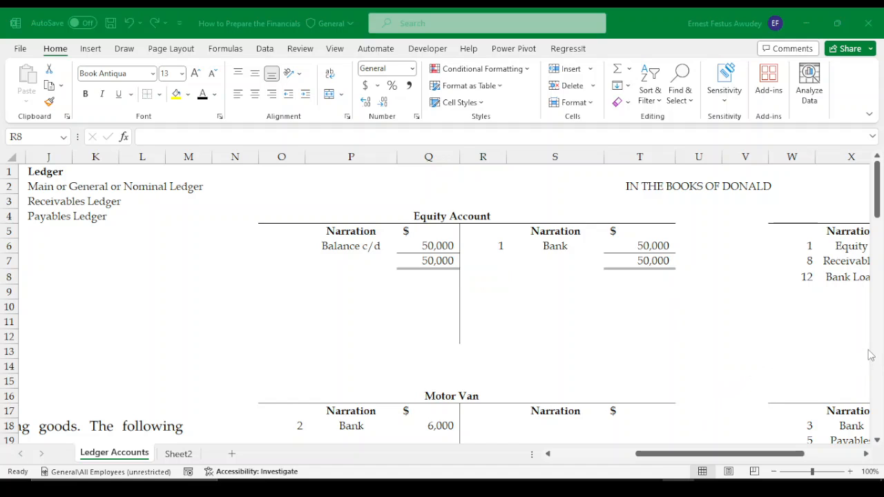
{"action": "left_click", "coordinate": [396, 488]}
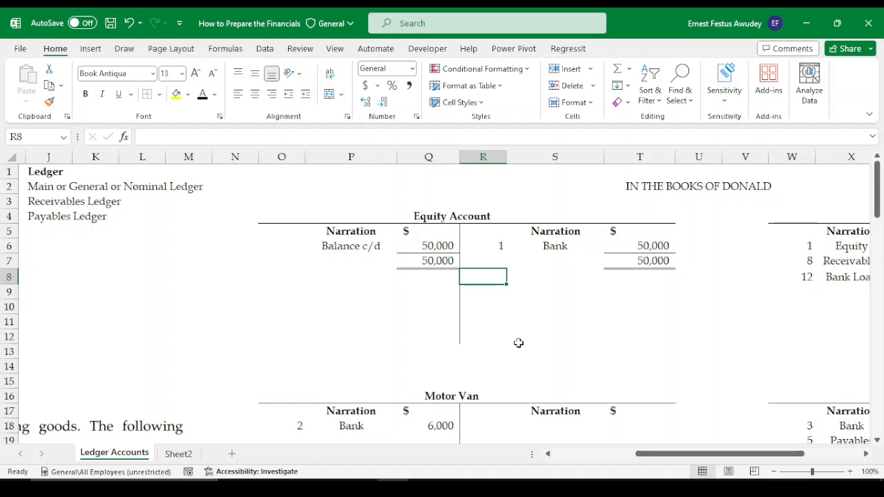
{"action": "key", "text": "Right"}
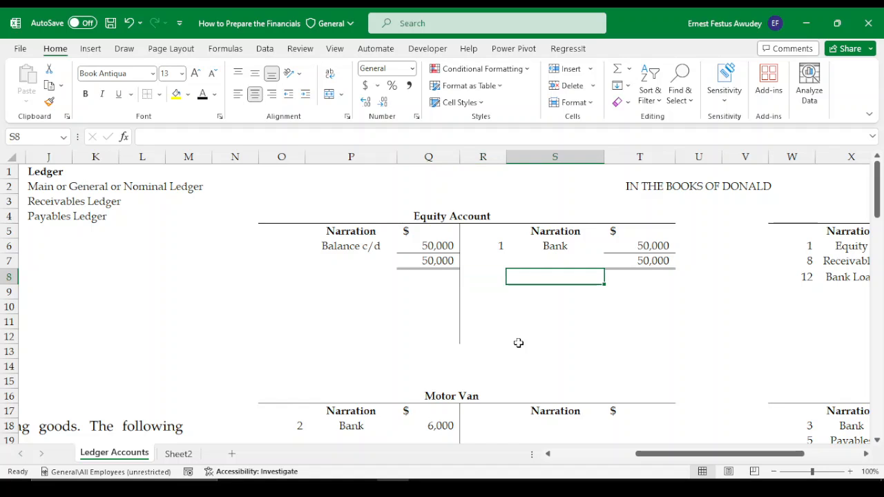
{"action": "type", "text": "B"}
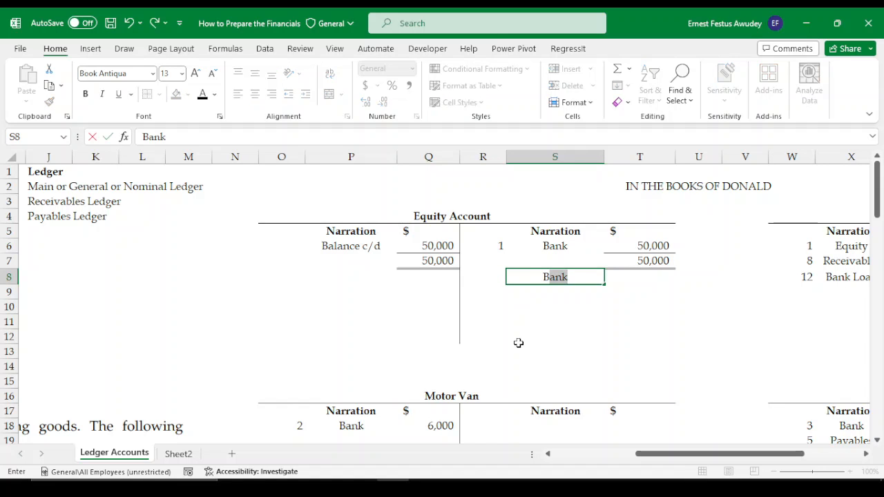
{"action": "type", "text": "alance"}
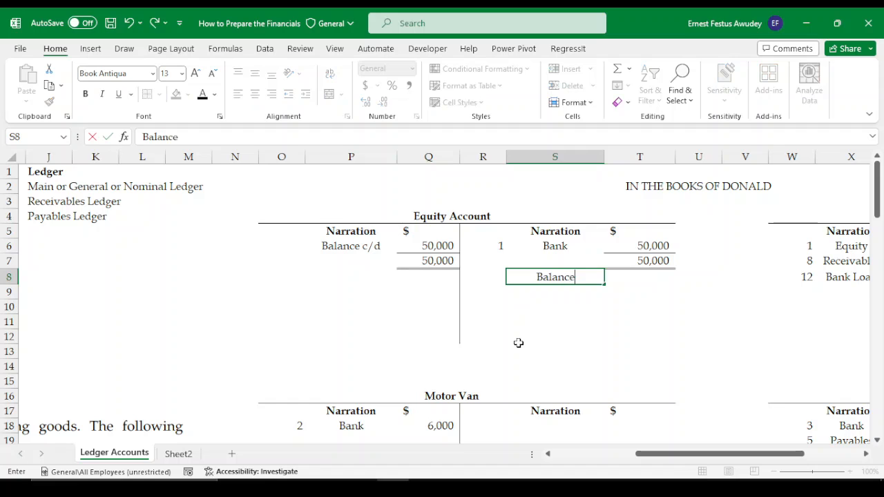
{"action": "type", "text": " b/d"}
{"action": "key", "text": "Return"}
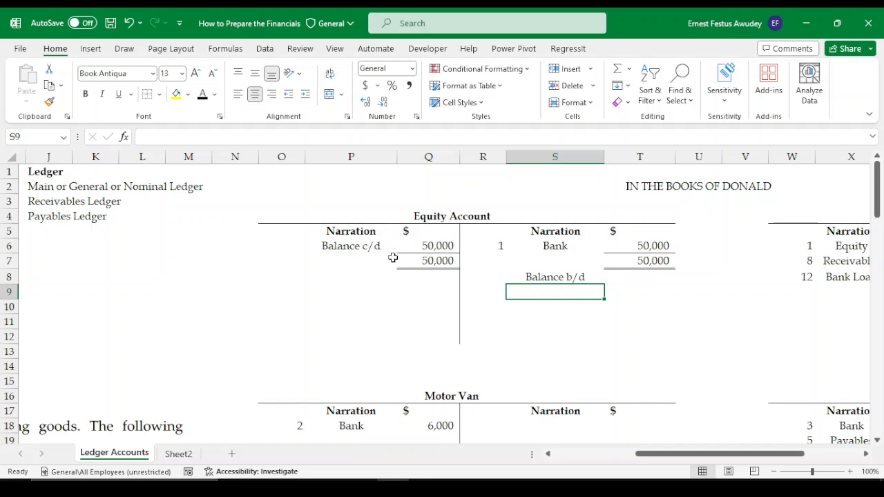
{"action": "left_click", "coordinate": [546, 277]}
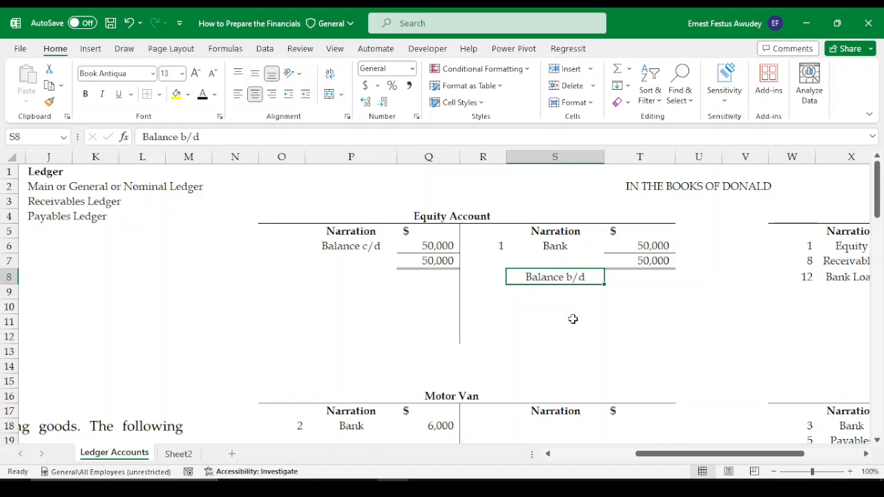
{"action": "left_click", "coordinate": [352, 249]}
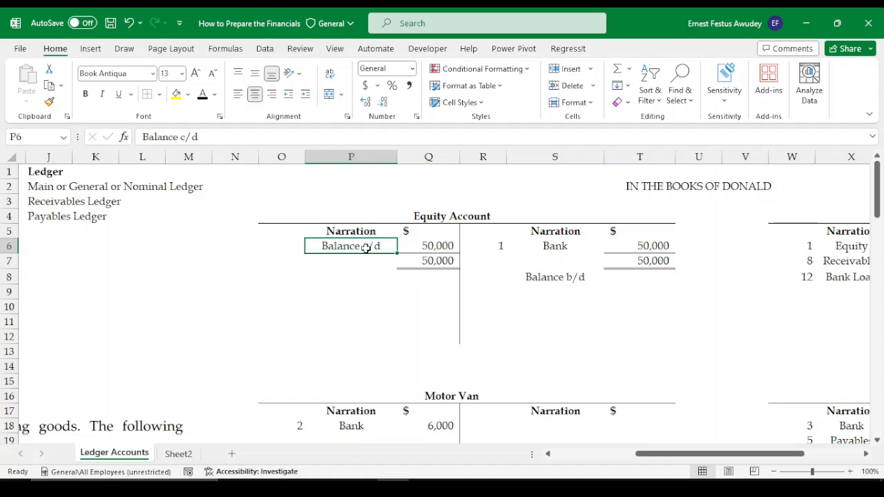
{"action": "left_click", "coordinate": [282, 246]}
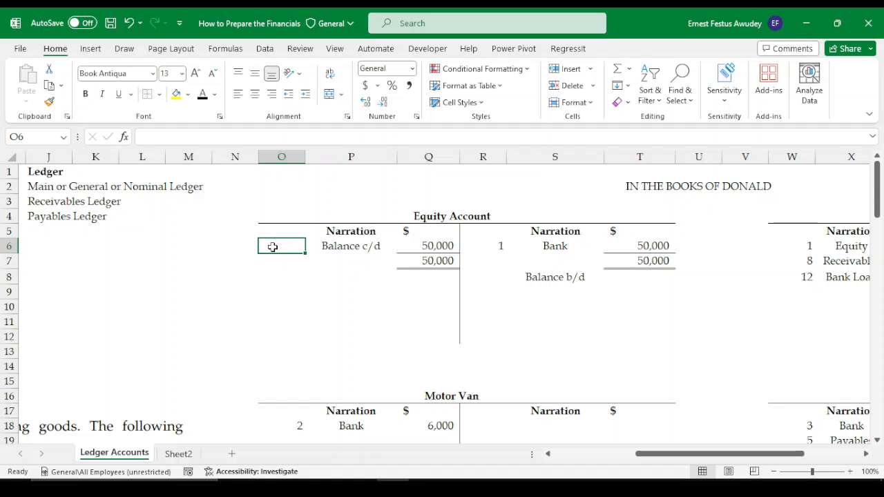
{"action": "left_click", "coordinate": [478, 276]}
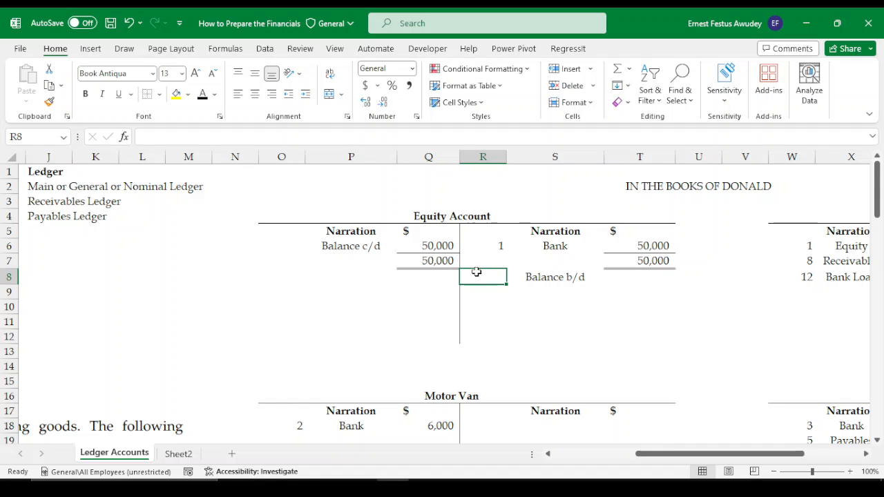
{"action": "left_click", "coordinate": [265, 245]}
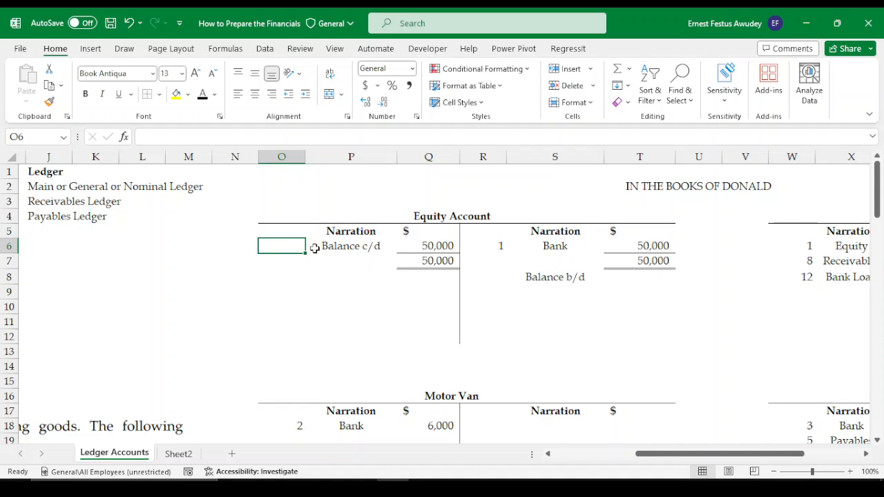
{"action": "left_click", "coordinate": [491, 280]}
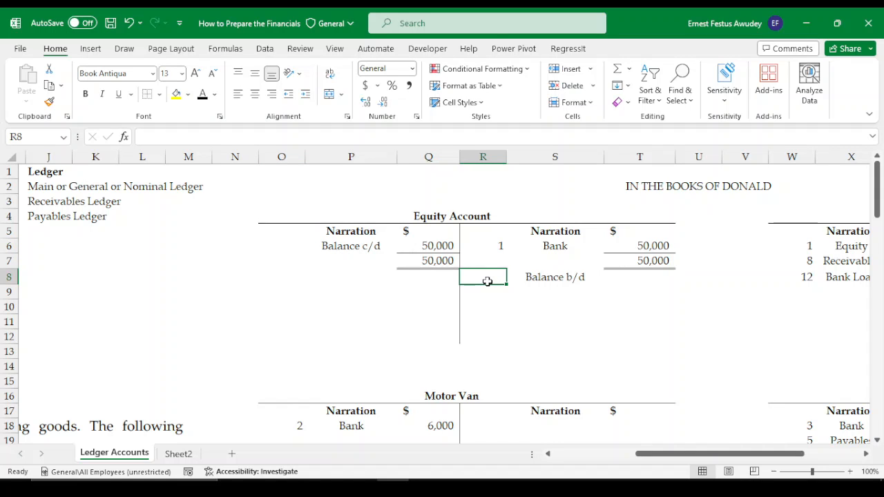
Enter the date 31/1/2024 in O6, beside the Equity Account's Balance c/d narration.
{"action": "left_click", "coordinate": [293, 247]}
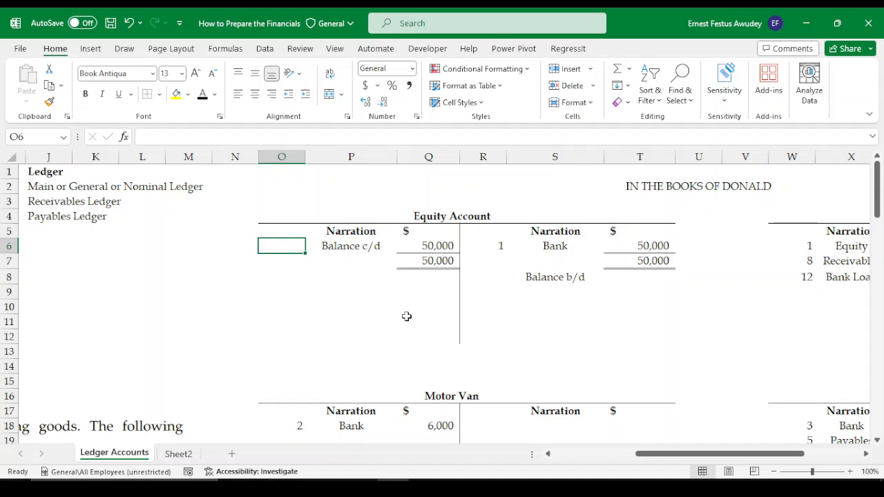
{"action": "type", "text": "31/1"}
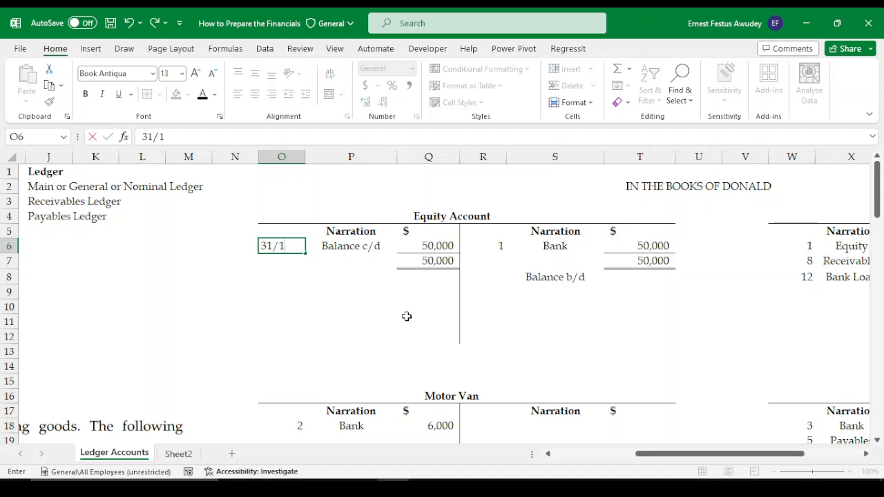
{"action": "type", "text": "/2023"}
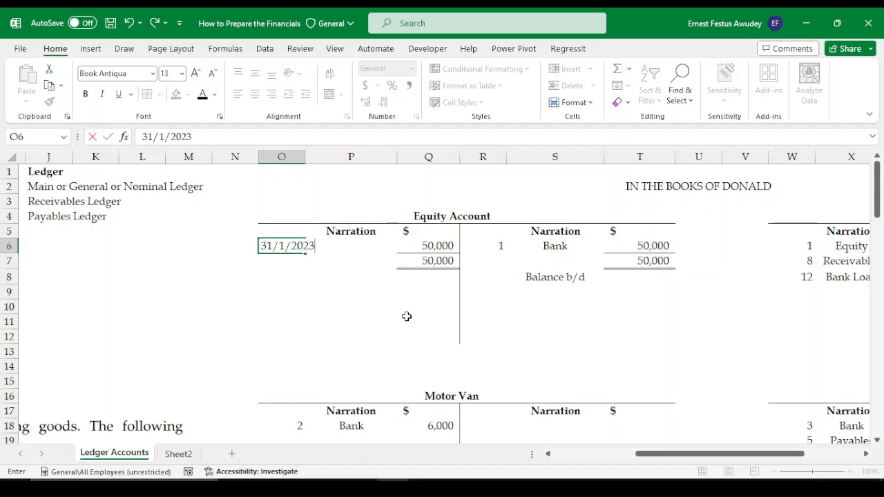
{"action": "key", "text": "Tab"}
{"action": "type", "text": "Balance c/d"}
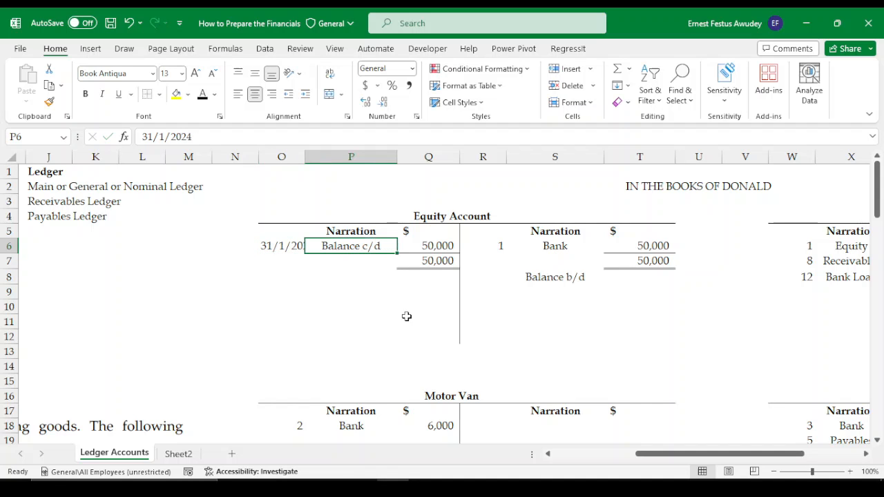
Enter the date 1/2/2024 in R8, beside the Equity Account's Balance b/d narration.
{"action": "left_click", "coordinate": [482, 283]}
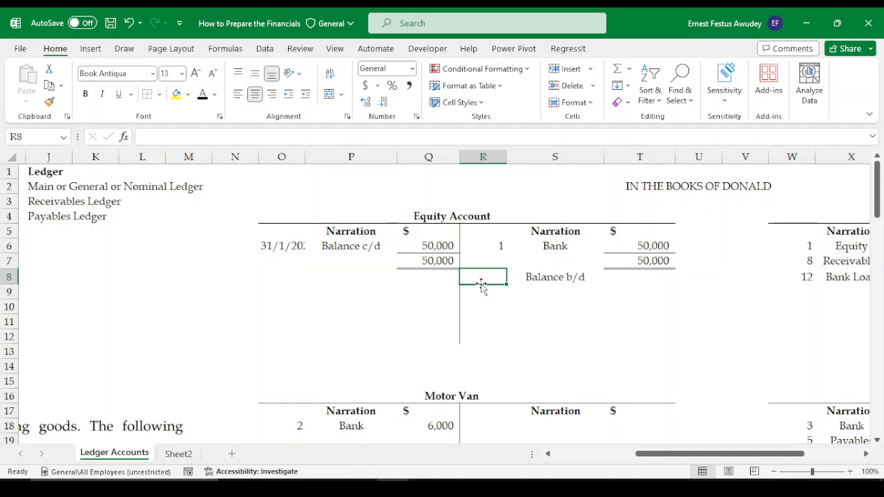
{"action": "type", "text": "1/2"}
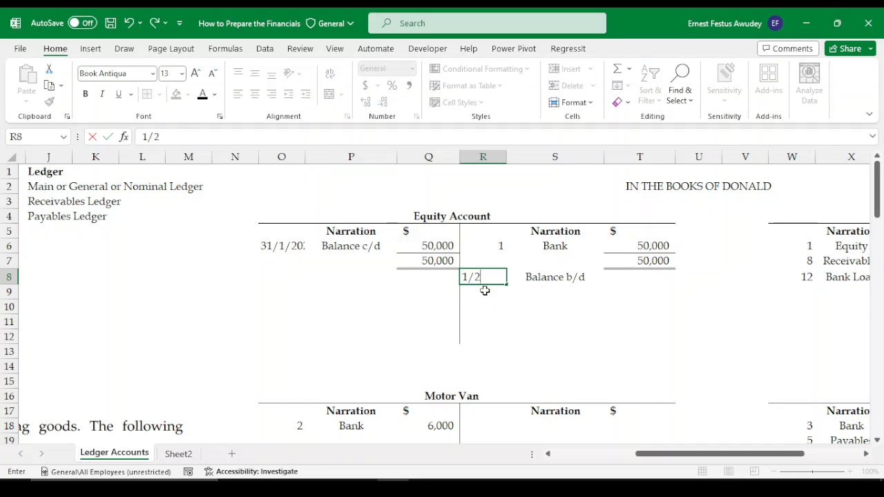
{"action": "type", "text": "/20"}
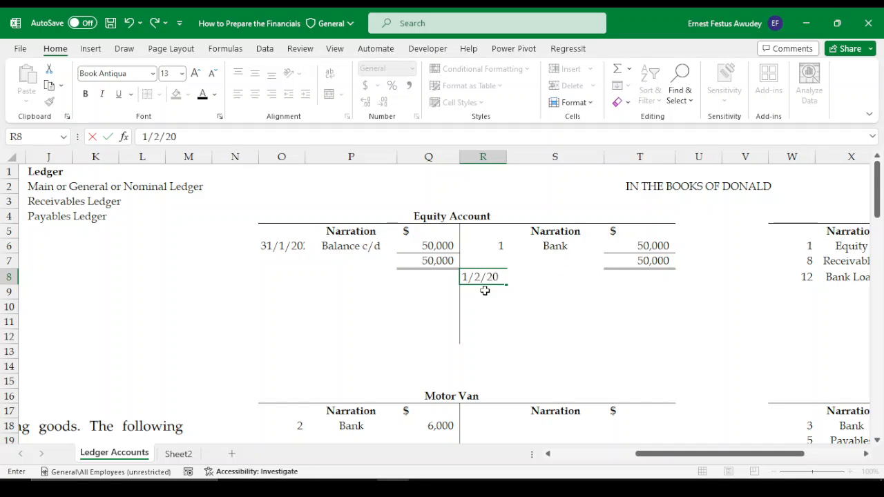
{"action": "type", "text": "24"}
{"action": "key", "text": "Return"}
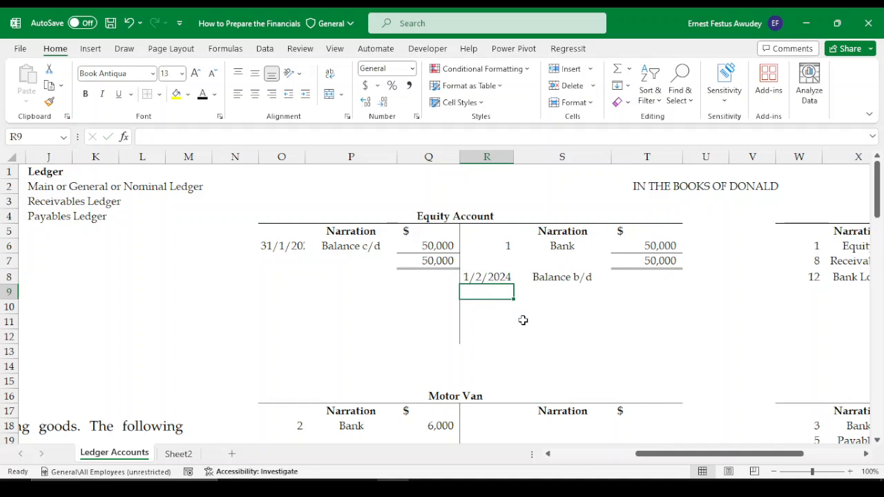
Widen column O enough to show the full date in O6.
{"action": "left_click", "coordinate": [286, 249]}
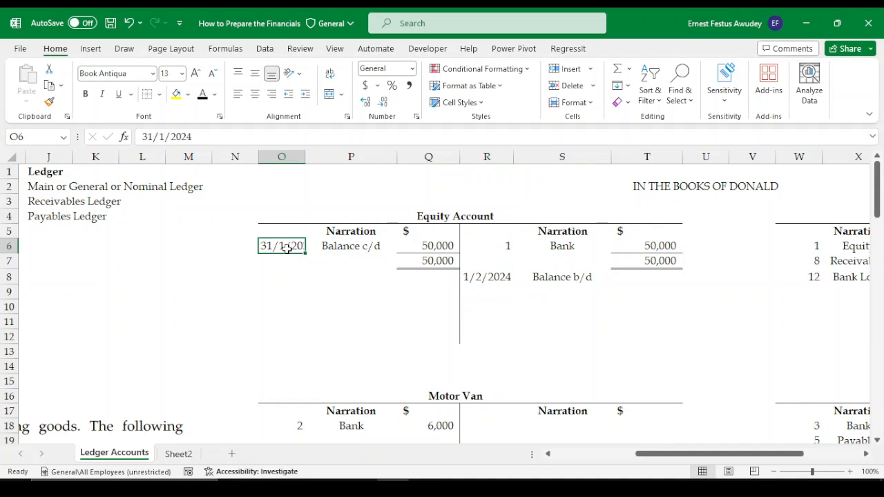
{"action": "left_click_drag", "start_coordinate": [303, 155], "coordinate": [318, 156]}
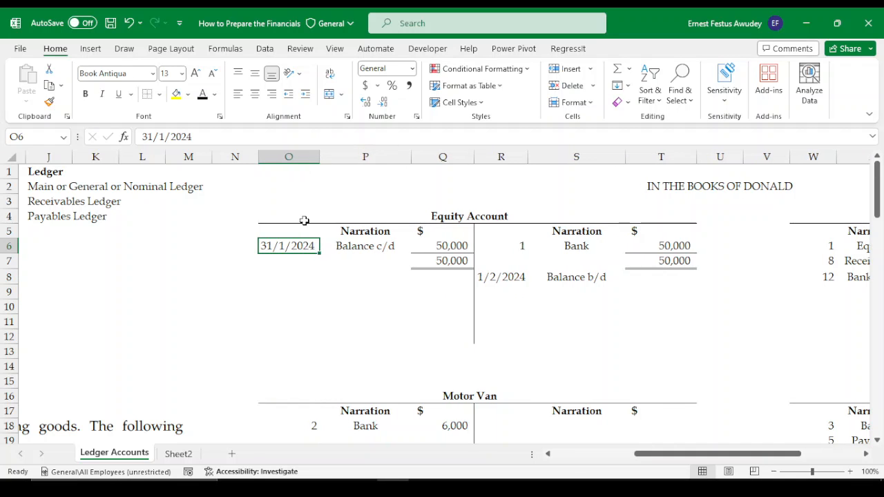
{"action": "left_click", "coordinate": [312, 292]}
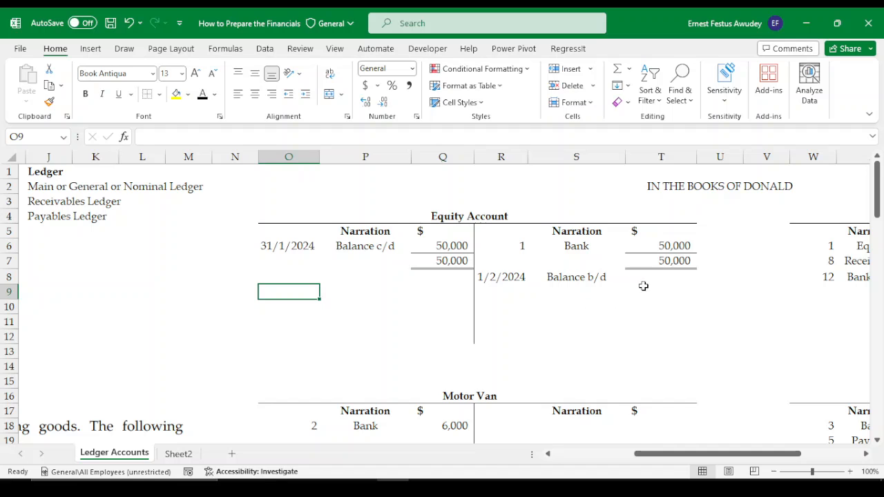
Enter a formula in T8 that brings the Balance c/d amount from Q6 down as the Equity Account's Balance b/d.
{"action": "left_click", "coordinate": [667, 278]}
{"action": "type", "text": "="}
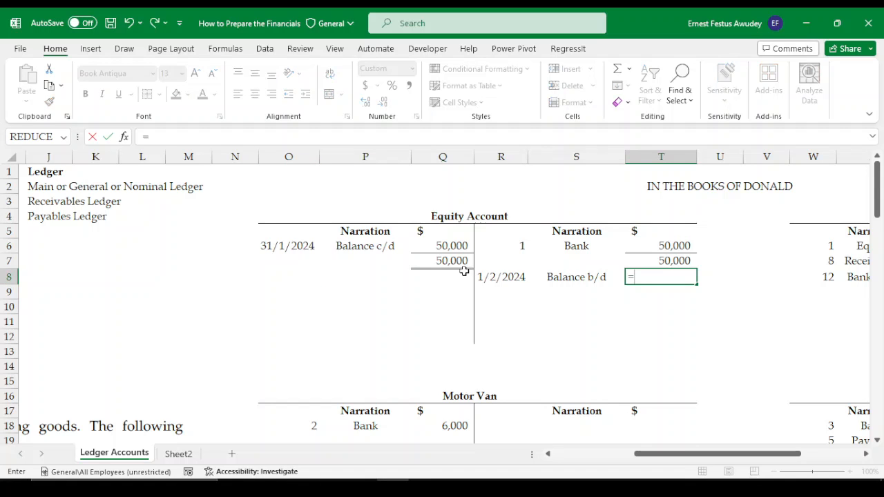
{"action": "left_click", "coordinate": [445, 244]}
{"action": "key", "text": "Return"}
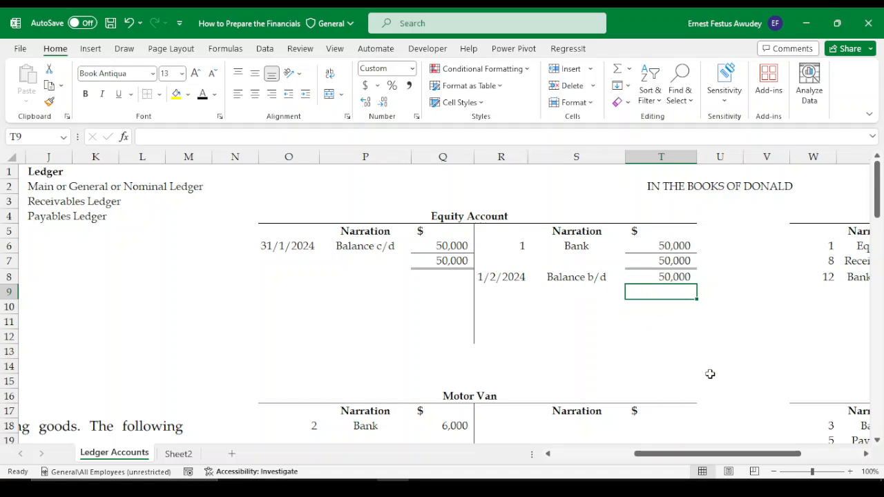
{"action": "left_click_drag", "start_coordinate": [675, 454], "coordinate": [718, 455]}
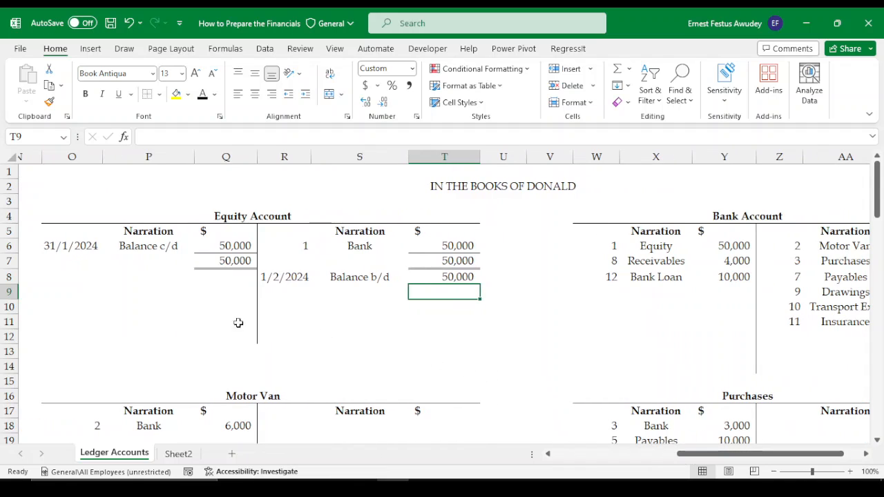
{"action": "left_click", "coordinate": [149, 246]}
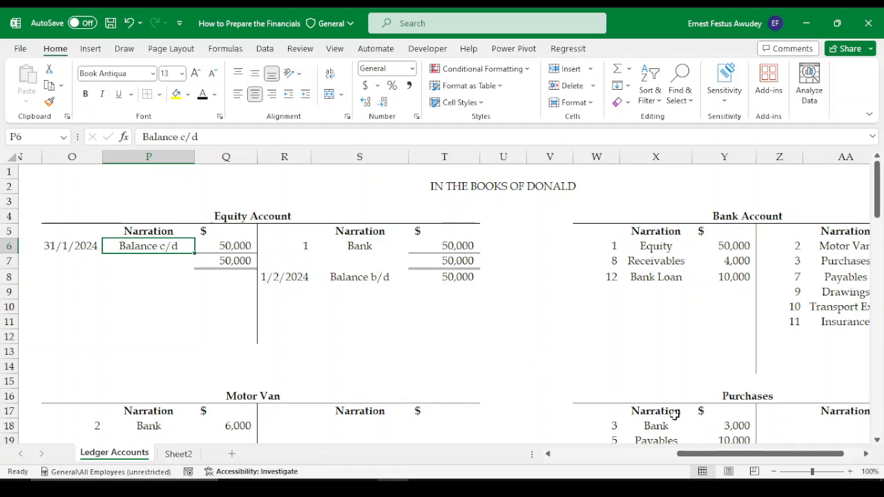
{"action": "left_click_drag", "start_coordinate": [711, 453], "coordinate": [756, 457]}
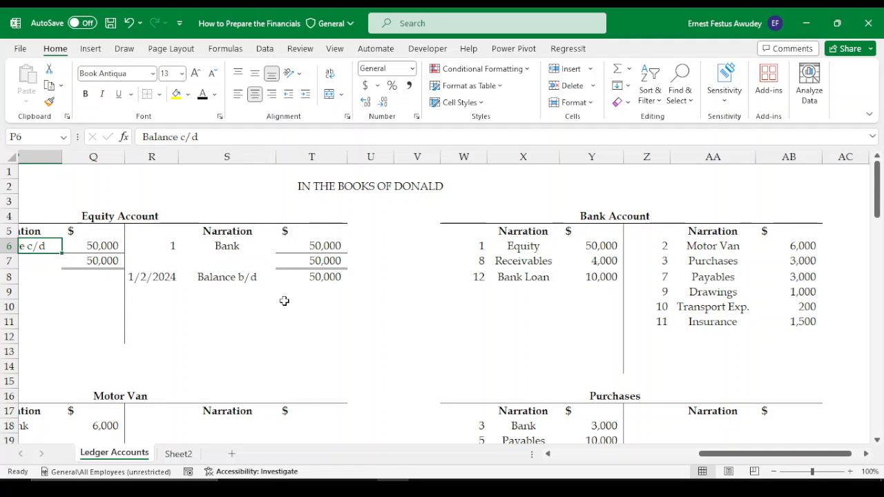
{"action": "left_click_drag", "start_coordinate": [728, 457], "coordinate": [652, 455]}
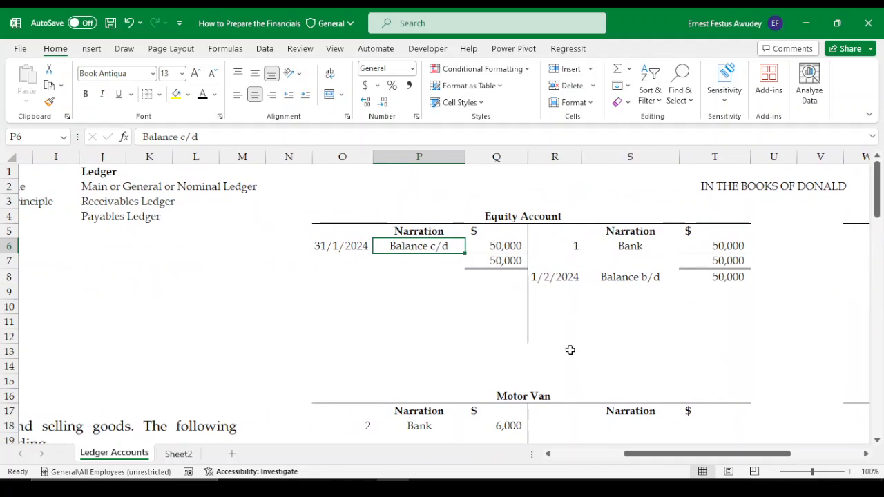
{"action": "left_click", "coordinate": [582, 255]}
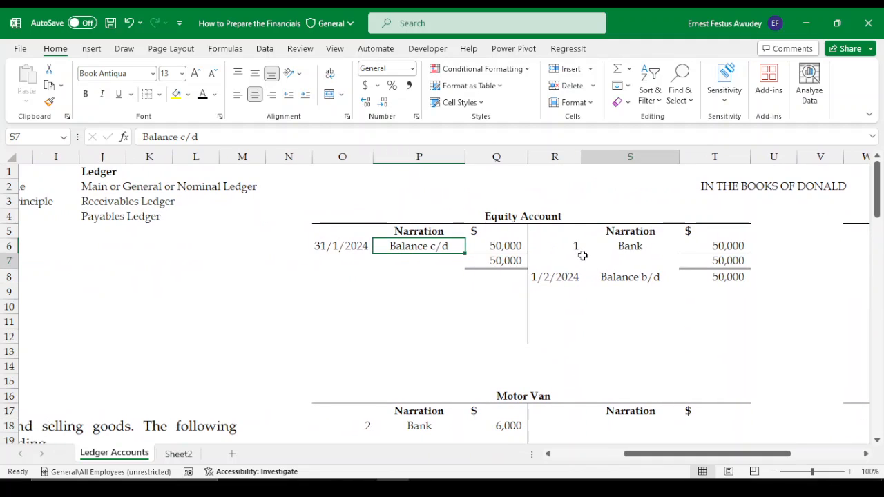
Total the Bank Account's credit amounts in AB13 with the formula =SUM(AB6:AB12).
{"action": "left_click", "coordinate": [636, 304]}
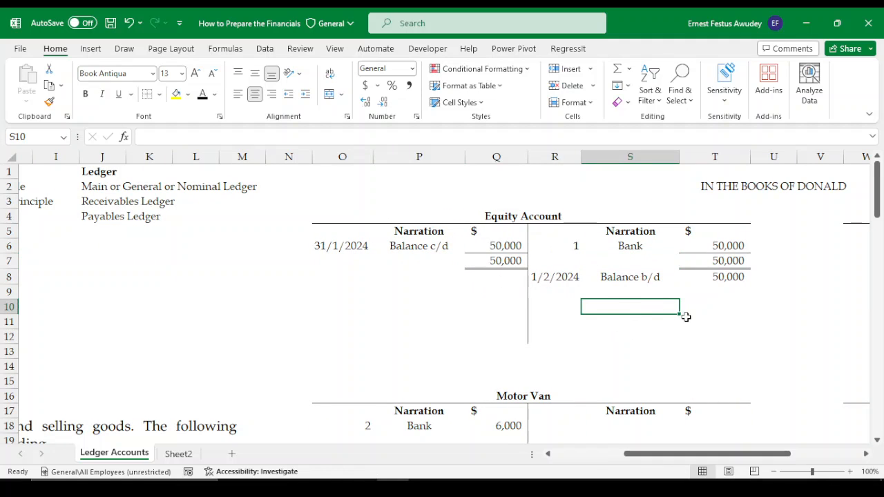
{"action": "left_click_drag", "start_coordinate": [673, 454], "coordinate": [773, 445]}
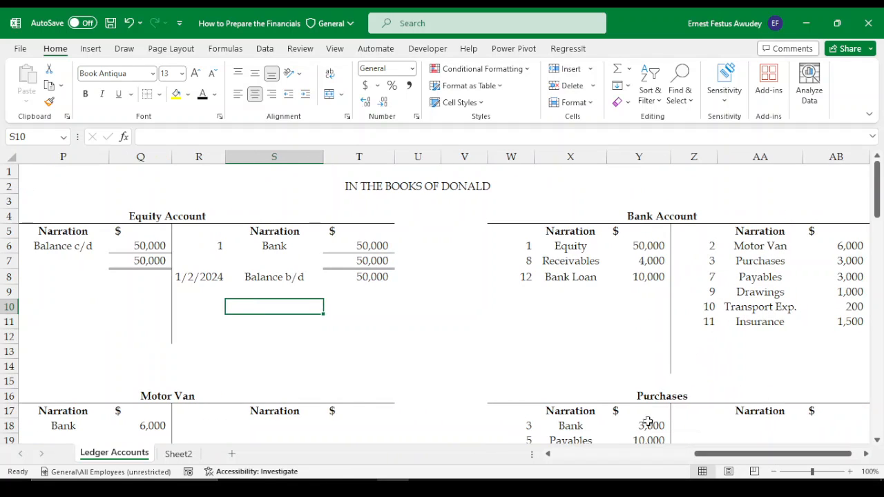
{"action": "left_click_drag", "start_coordinate": [705, 454], "coordinate": [743, 453]}
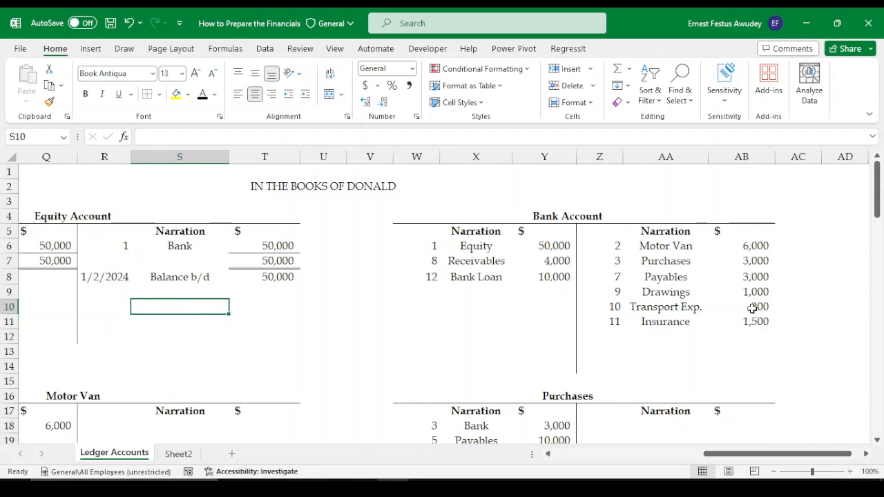
{"action": "left_click", "coordinate": [755, 349]}
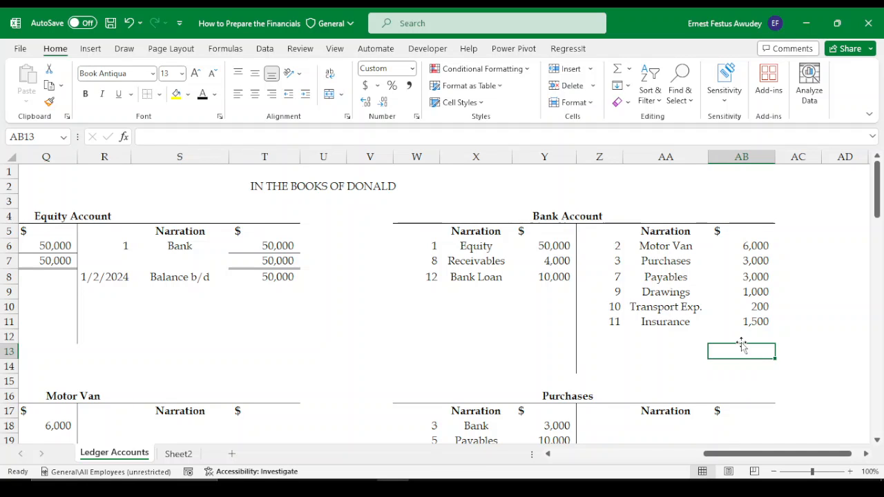
{"action": "key", "text": "alt+equal"}
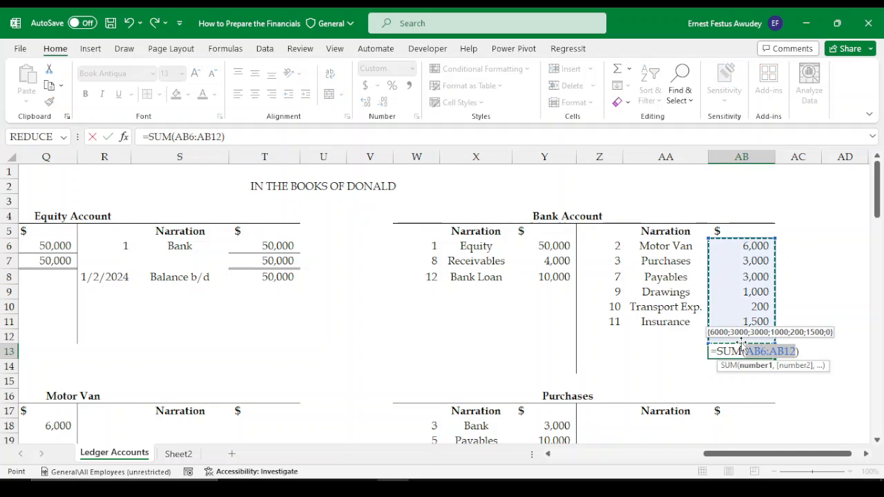
{"action": "key", "text": "Return"}
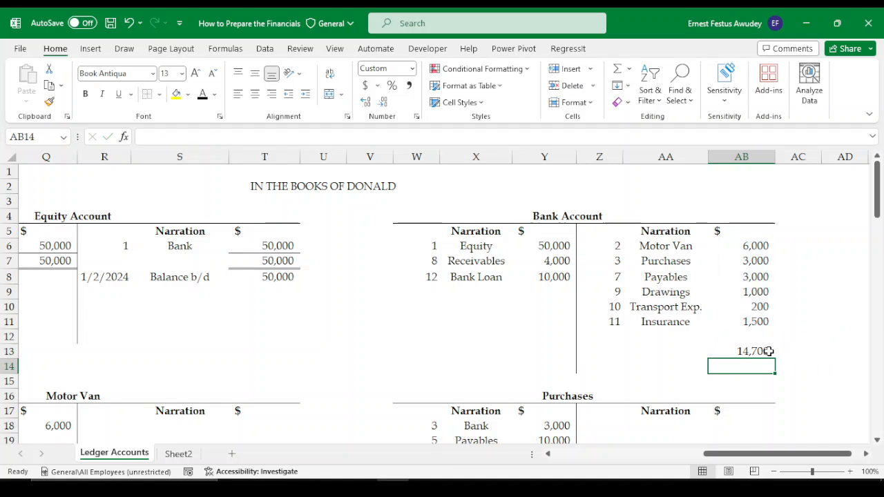
Total the Bank Account's debit amounts in Y13 with the formula =SUM(Y6:Y12).
{"action": "left_click", "coordinate": [547, 352]}
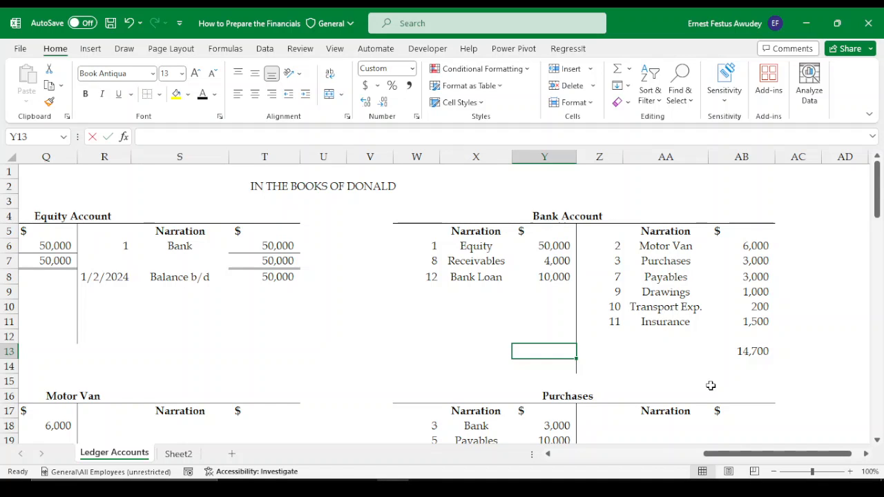
{"action": "key", "text": "alt+equal"}
{"action": "key", "text": "Return"}
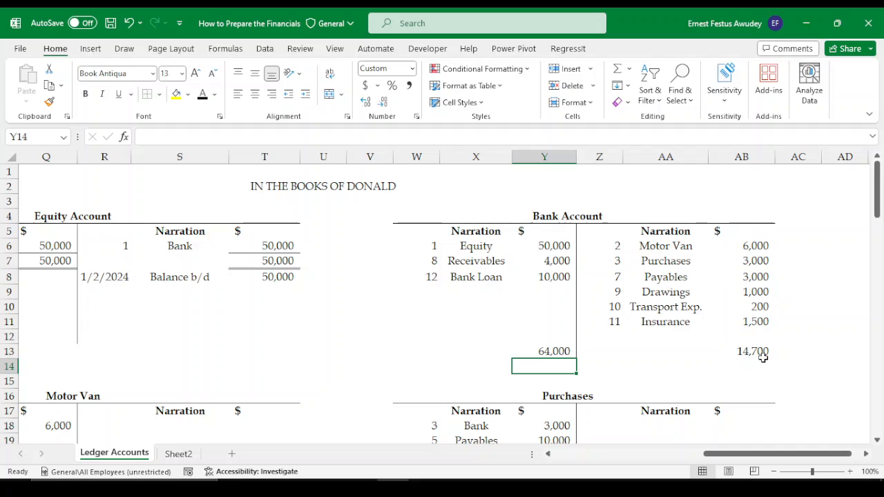
Replace the credit-side total in AB13 with the formula =Y13, linking it to the Bank Account's debit total.
{"action": "left_click", "coordinate": [550, 353]}
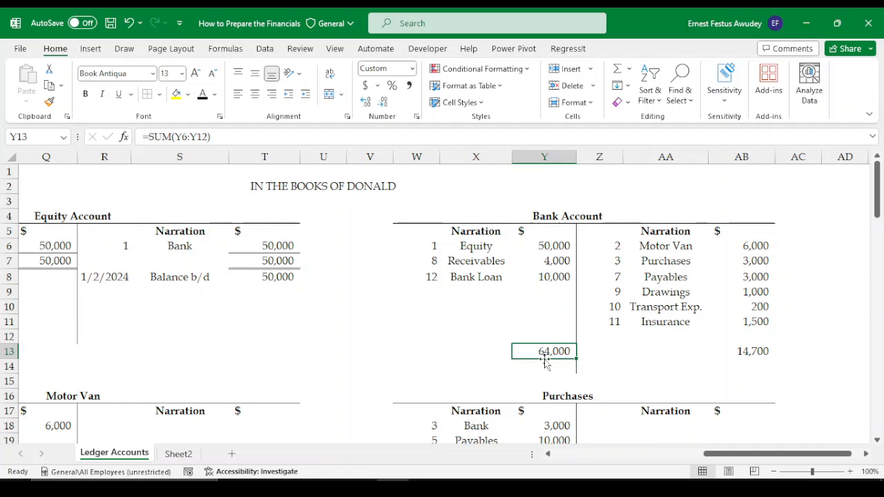
{"action": "left_click", "coordinate": [608, 337]}
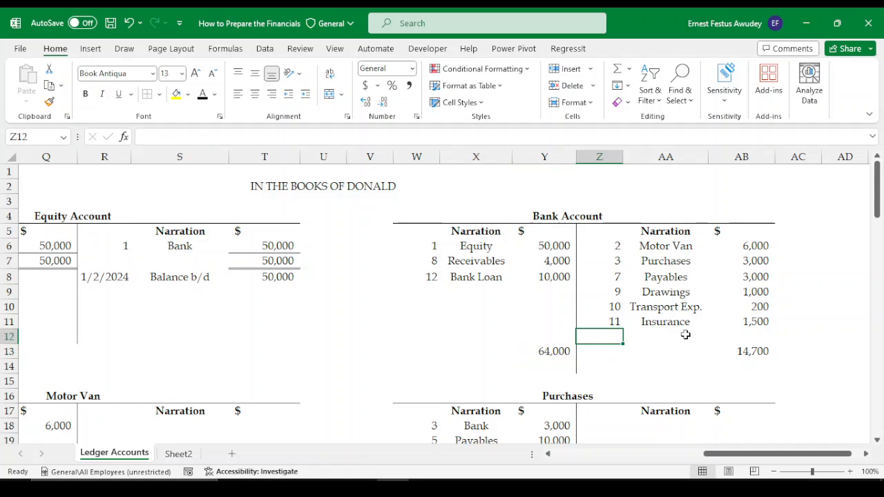
{"action": "left_click", "coordinate": [559, 353]}
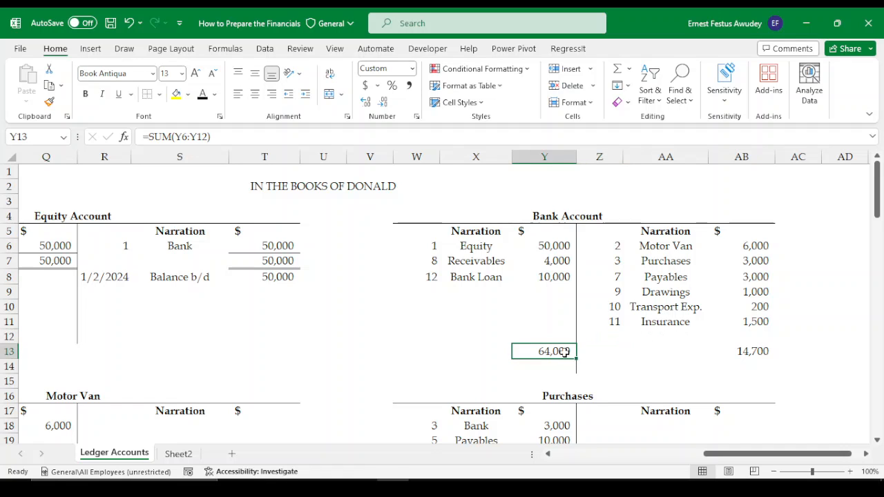
{"action": "left_click", "coordinate": [758, 352]}
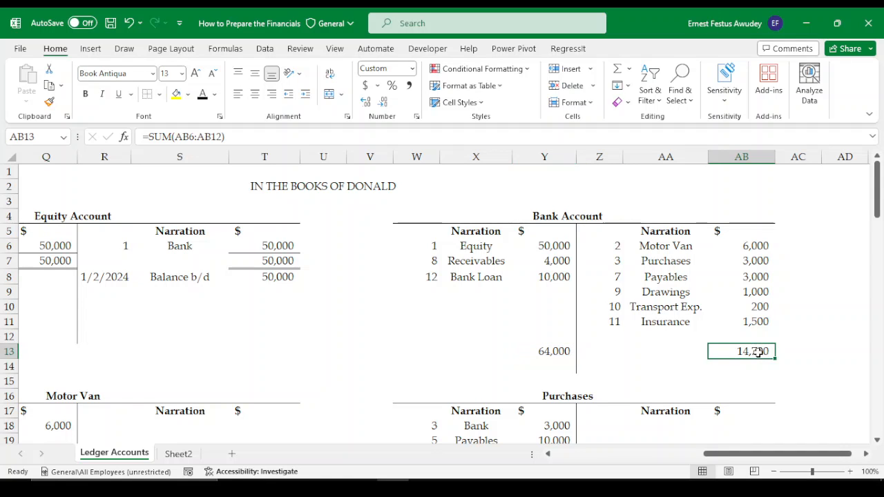
{"action": "type", "text": "="}
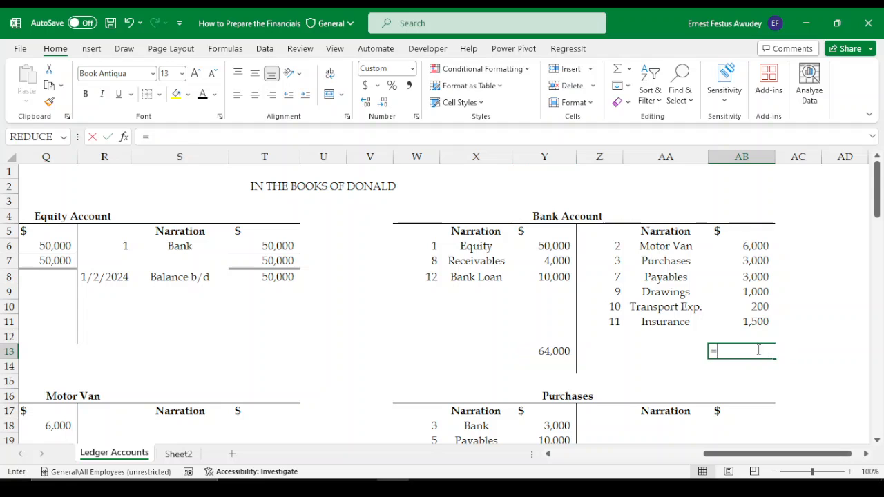
{"action": "left_click", "coordinate": [543, 352]}
{"action": "key", "text": "Return"}
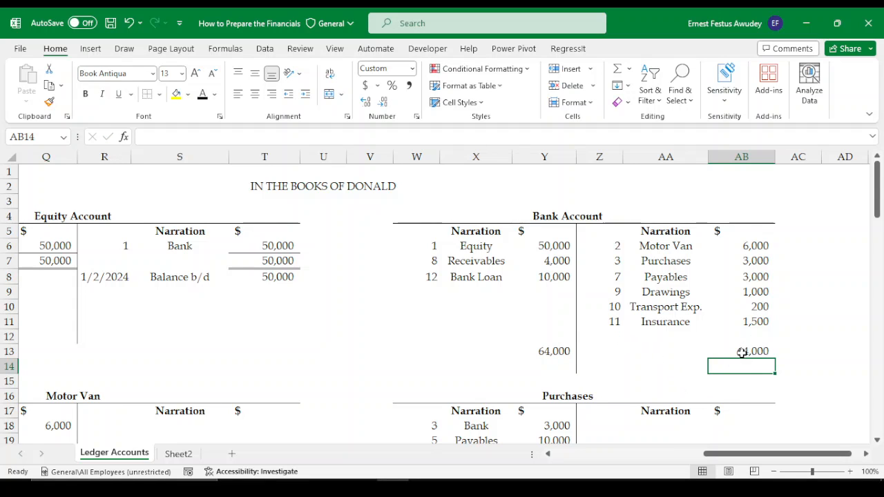
Apply a top and double bottom border to the Bank Account's totals in AB13 and Y13.
{"action": "left_click", "coordinate": [736, 353]}
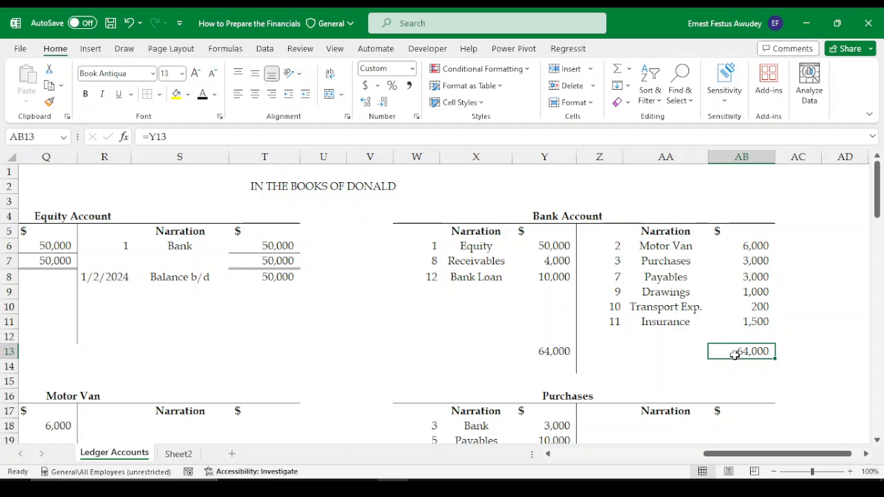
{"action": "left_click", "coordinate": [158, 94]}
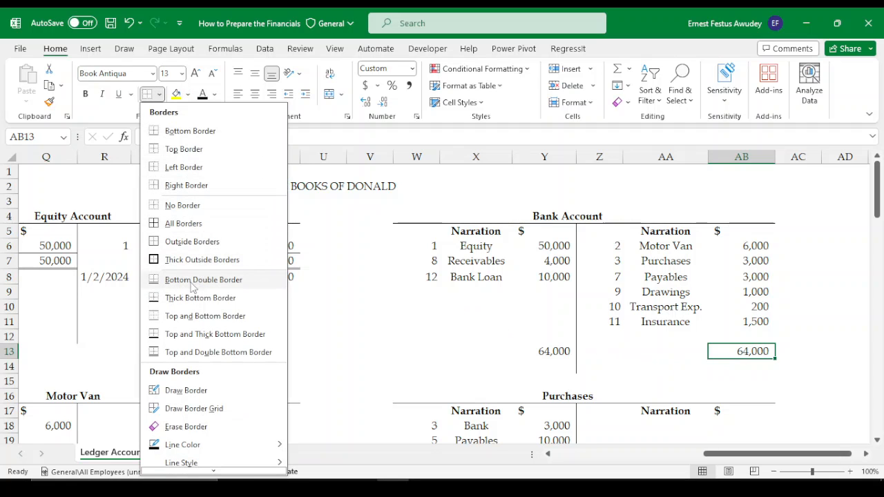
{"action": "left_click", "coordinate": [228, 352]}
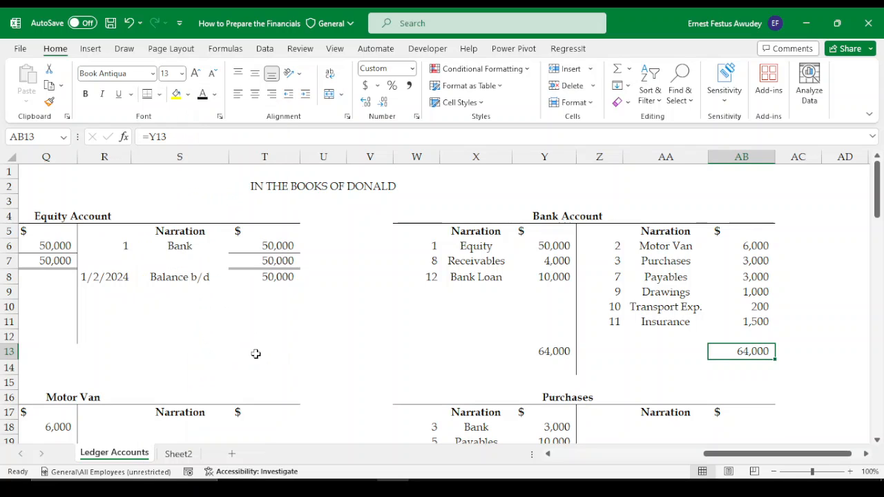
{"action": "left_click", "coordinate": [557, 352]}
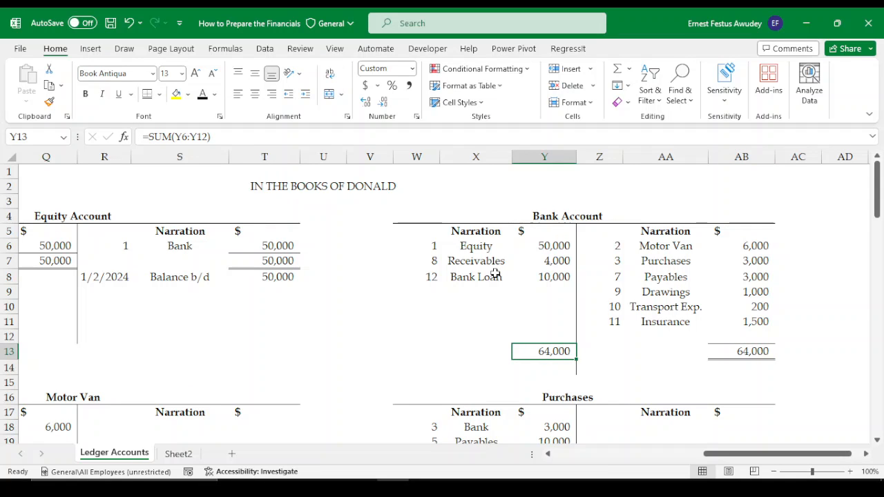
{"action": "left_click", "coordinate": [428, 308]}
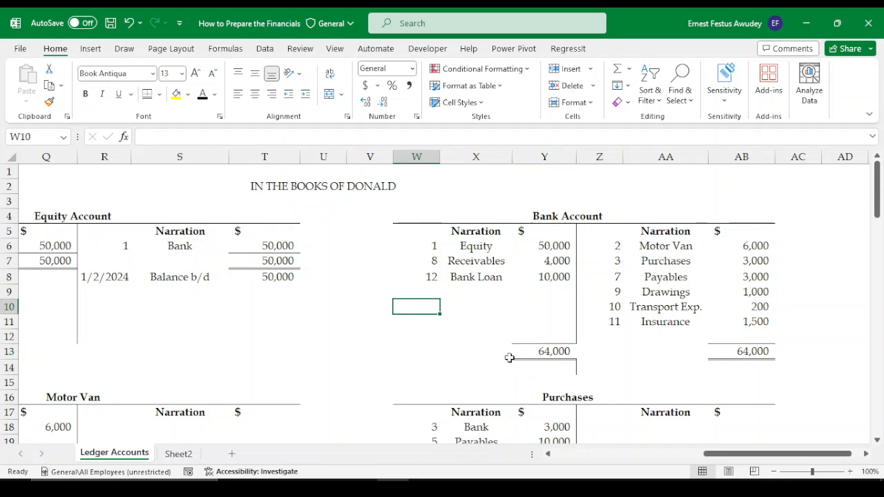
{"action": "left_click", "coordinate": [565, 350]}
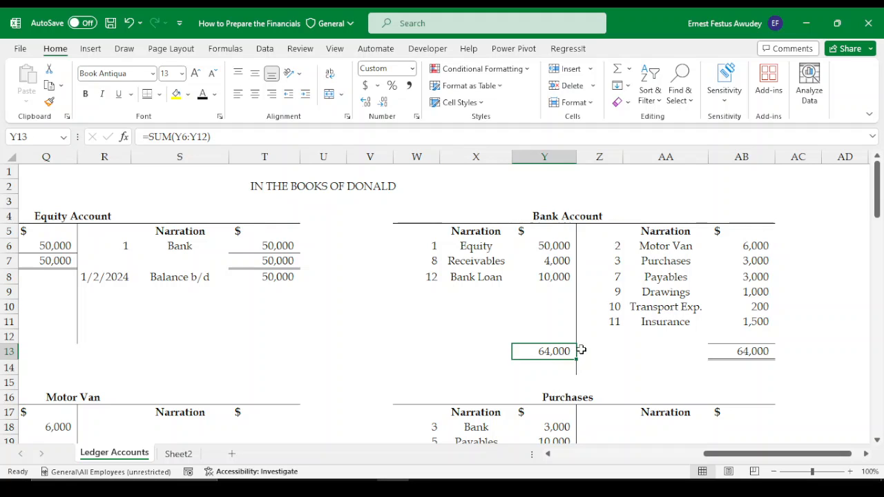
Add a left border to Z13 to restore the centre line of the Bank Account's T-account.
{"action": "left_click", "coordinate": [590, 351]}
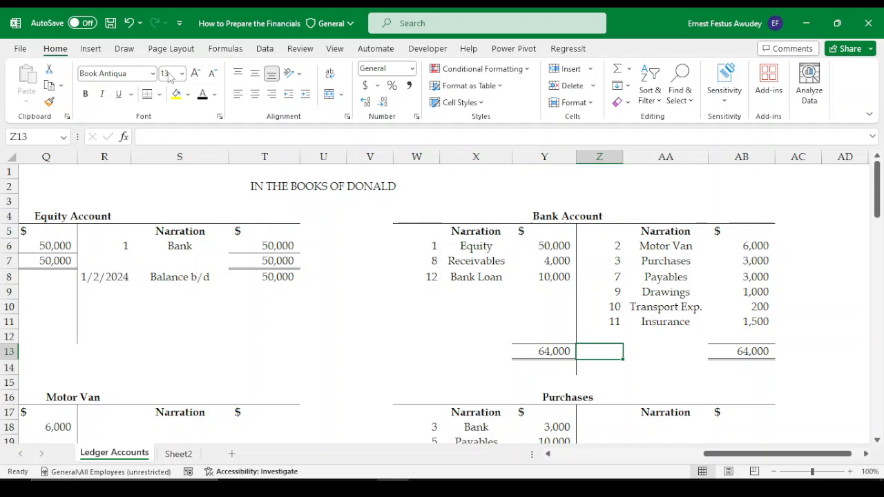
{"action": "left_click", "coordinate": [160, 97]}
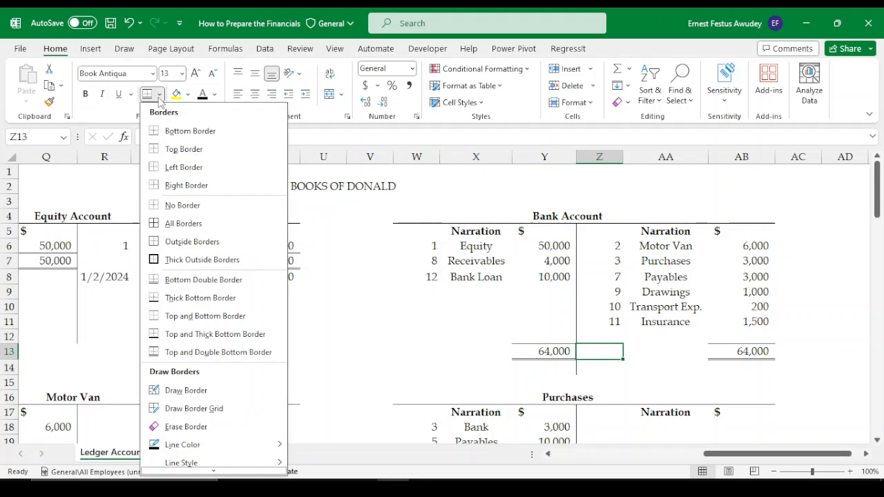
{"action": "left_click", "coordinate": [177, 167]}
{"action": "left_click", "coordinate": [630, 371]}
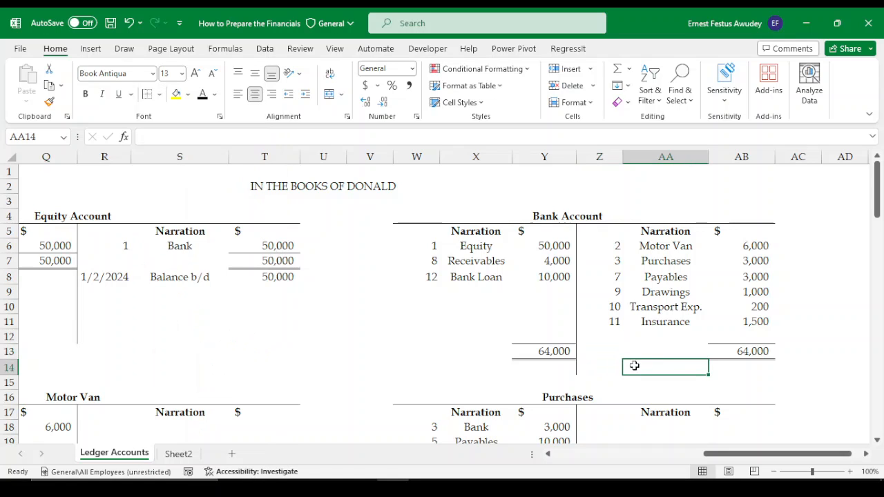
{"action": "left_click", "coordinate": [814, 372]}
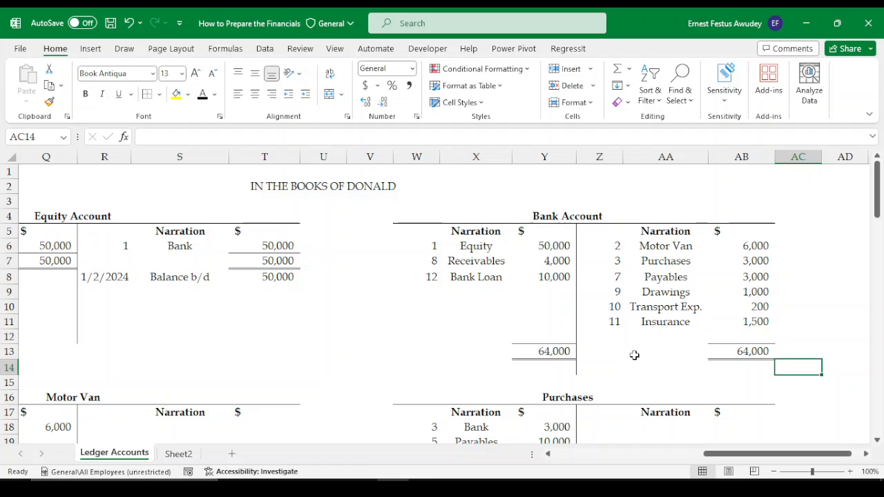
Examine the sum of the Bank Account's credit entries in AB6:AB11 against the credit-side total in AB13.
{"action": "left_click", "coordinate": [535, 325]}
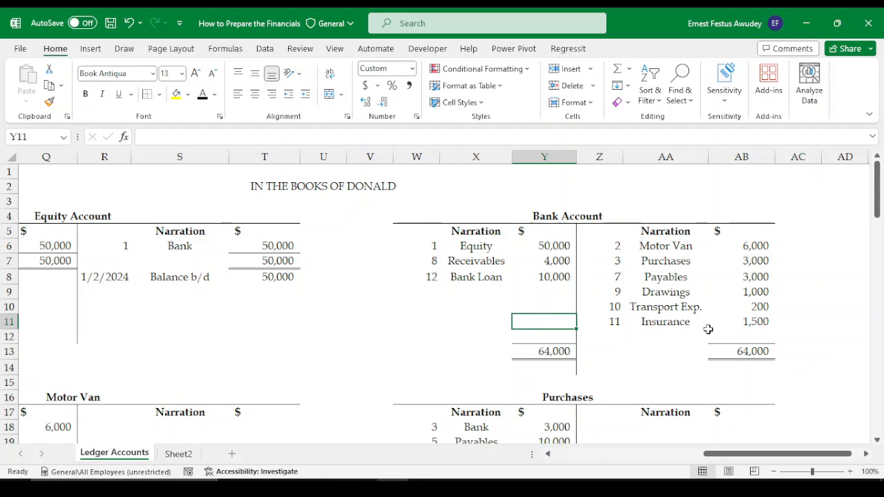
{"action": "left_click", "coordinate": [632, 338]}
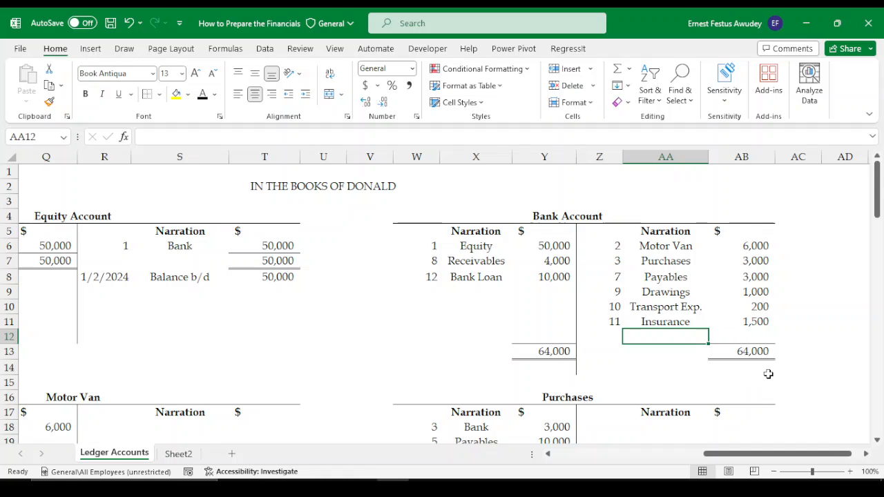
{"action": "left_click_drag", "start_coordinate": [749, 247], "coordinate": [752, 322]}
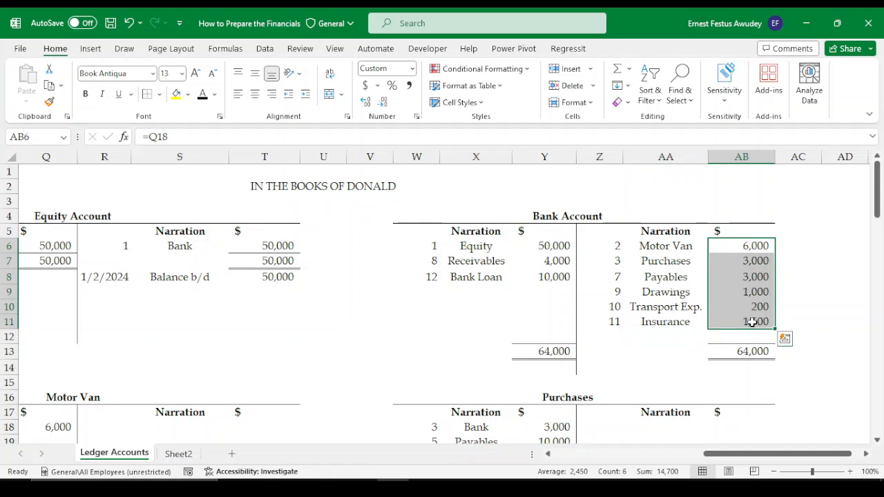
{"action": "left_click", "coordinate": [658, 337]}
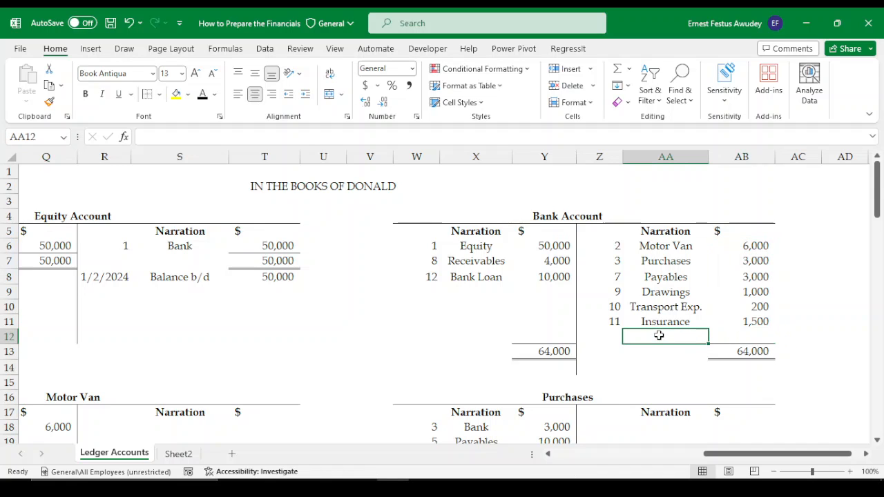
{"action": "left_click_drag", "start_coordinate": [744, 244], "coordinate": [754, 340]}
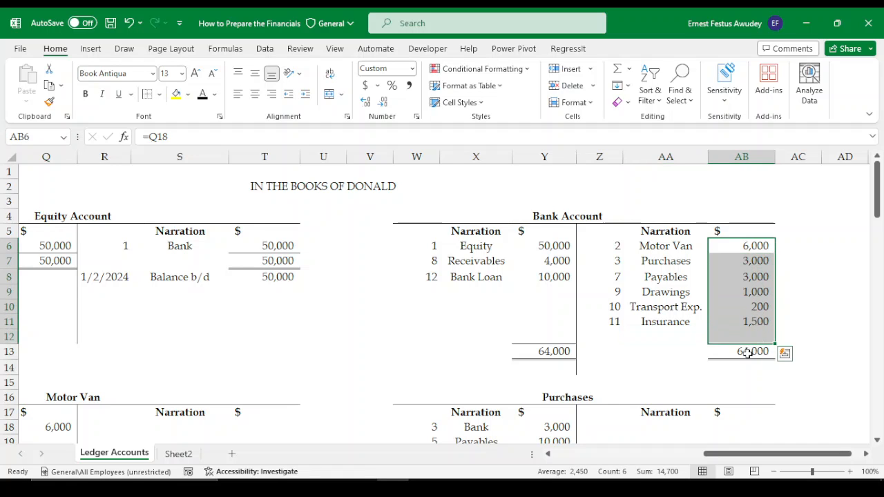
{"action": "left_click", "coordinate": [748, 353]}
Calculate the Bank Account's closing balance in AB12 with the formula =AB13-SUM(AB6:AB11).
{"action": "left_click", "coordinate": [747, 335]}
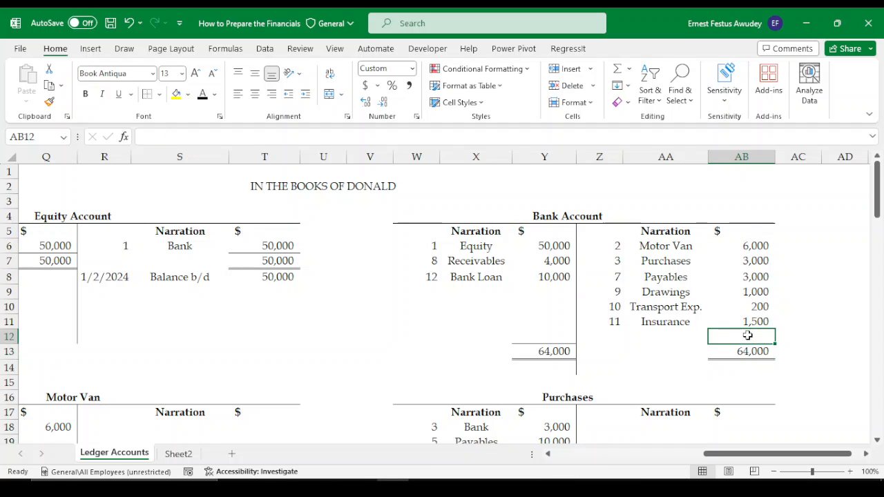
{"action": "type", "text": "="}
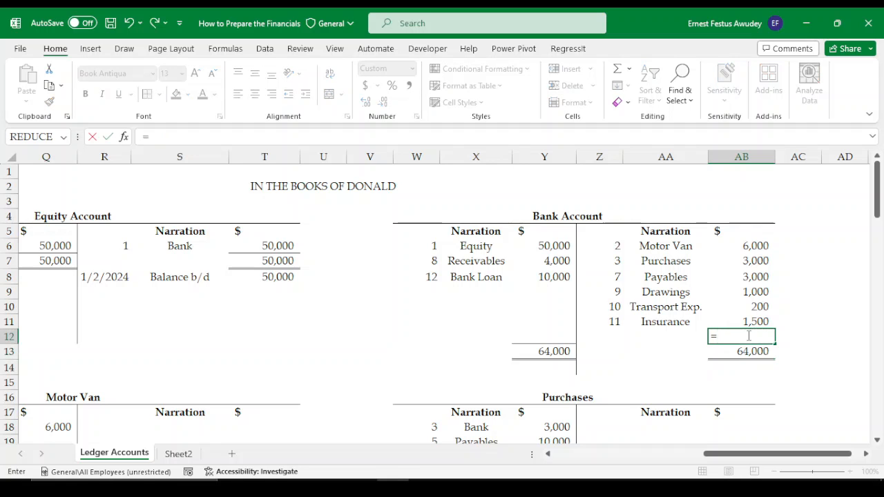
{"action": "left_click", "coordinate": [741, 352]}
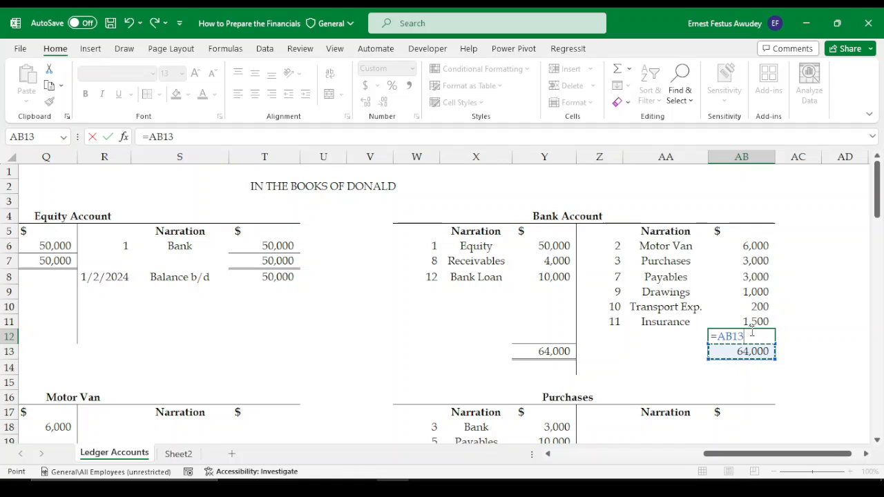
{"action": "type", "text": "-"}
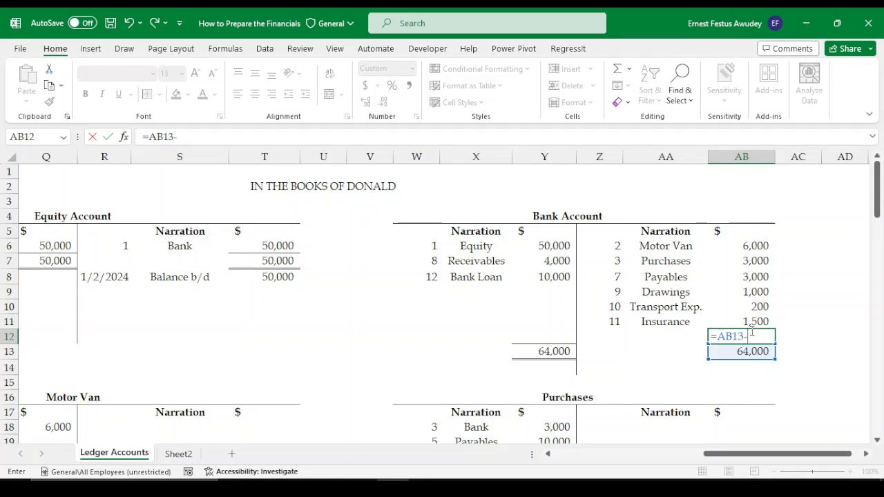
{"action": "type", "text": "s"}
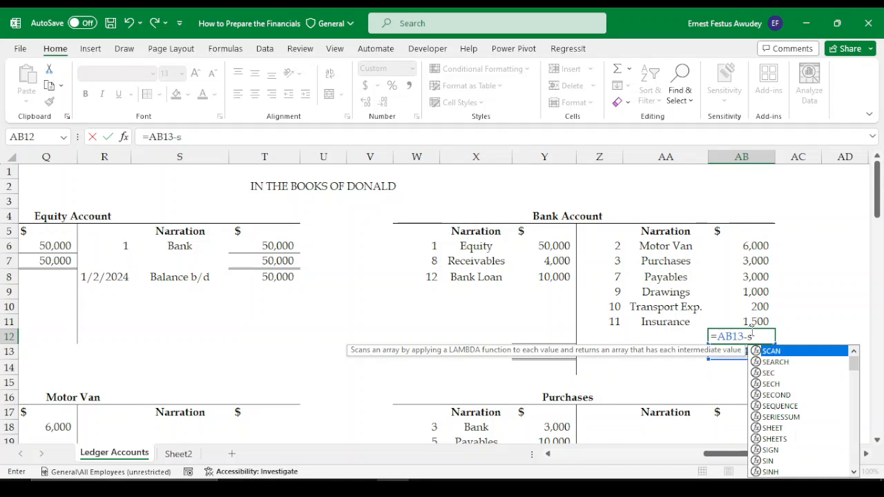
{"action": "type", "text": "um"}
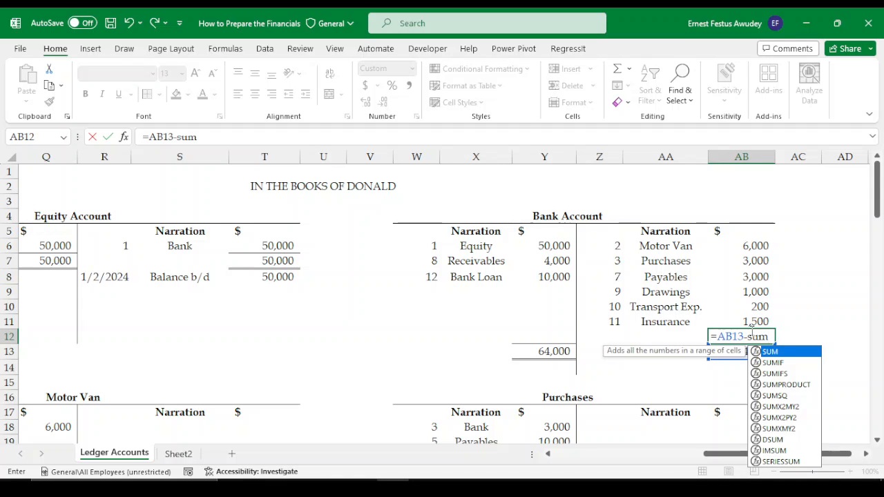
{"action": "type", "text": "("}
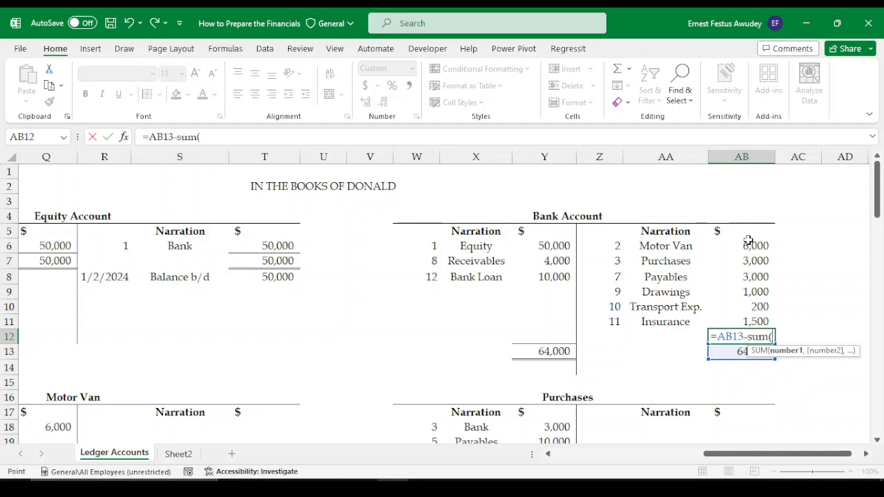
{"action": "left_click_drag", "start_coordinate": [748, 240], "coordinate": [748, 316]}
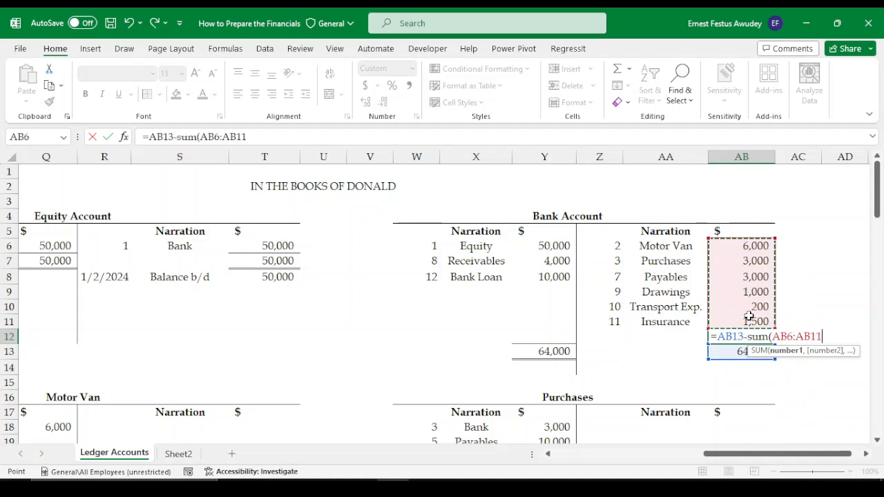
{"action": "type", "text": ")"}
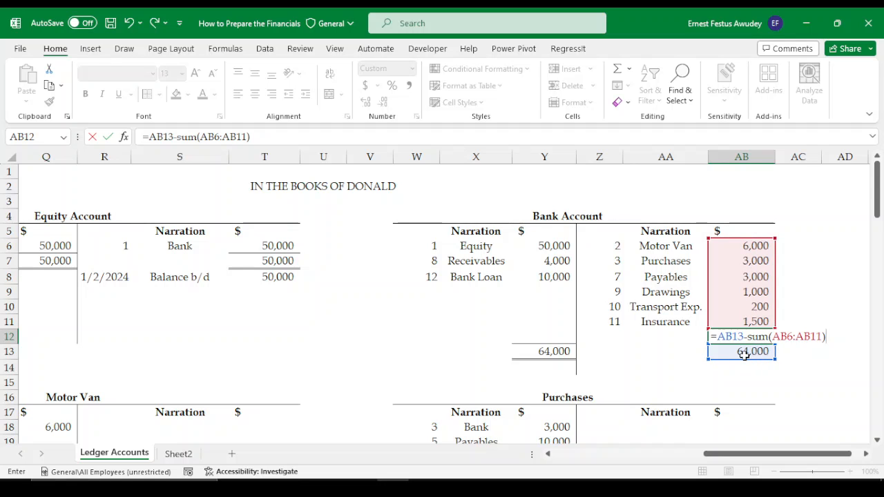
{"action": "key", "text": "Return"}
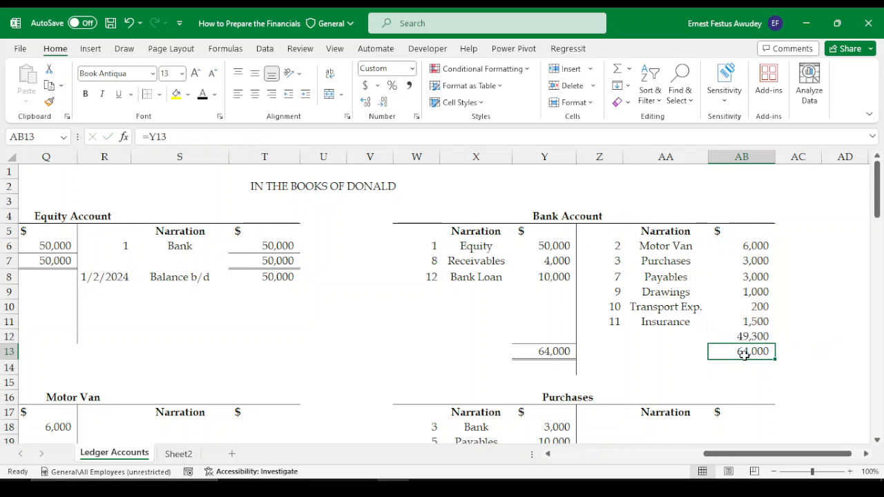
Label the Bank Account's balancing entry in AA12 as "Balance c/d".
{"action": "left_click", "coordinate": [661, 338]}
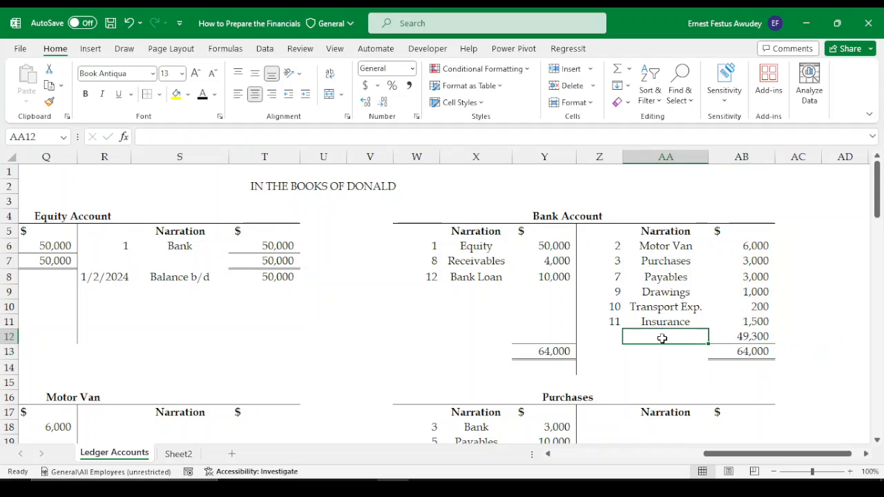
{"action": "type", "text": "Blalnce"}
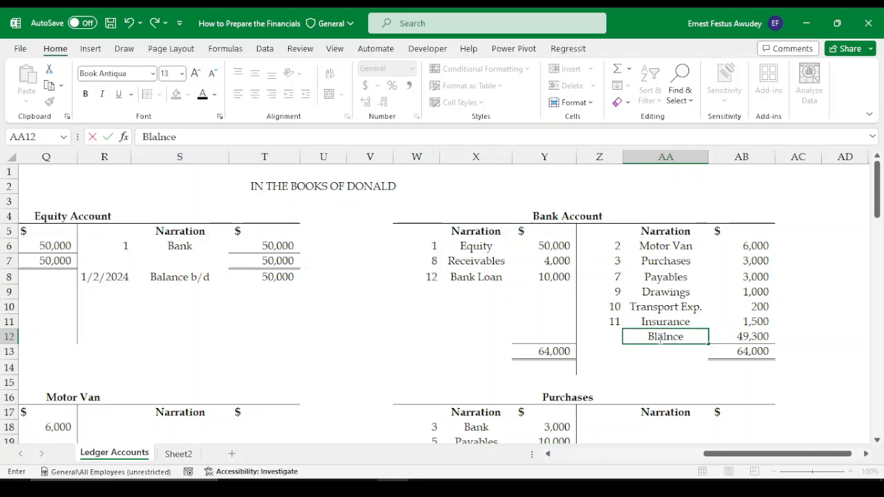
{"action": "key", "text": "BackSpace"}
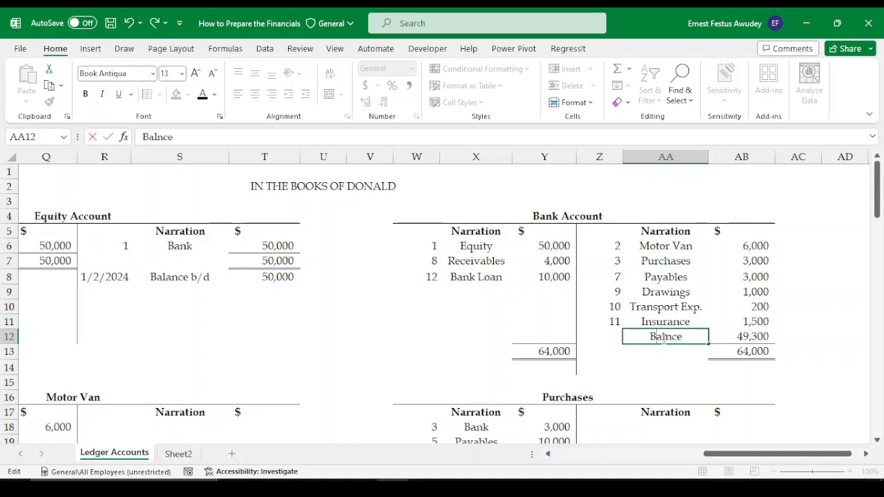
{"action": "type", "text": "ance"}
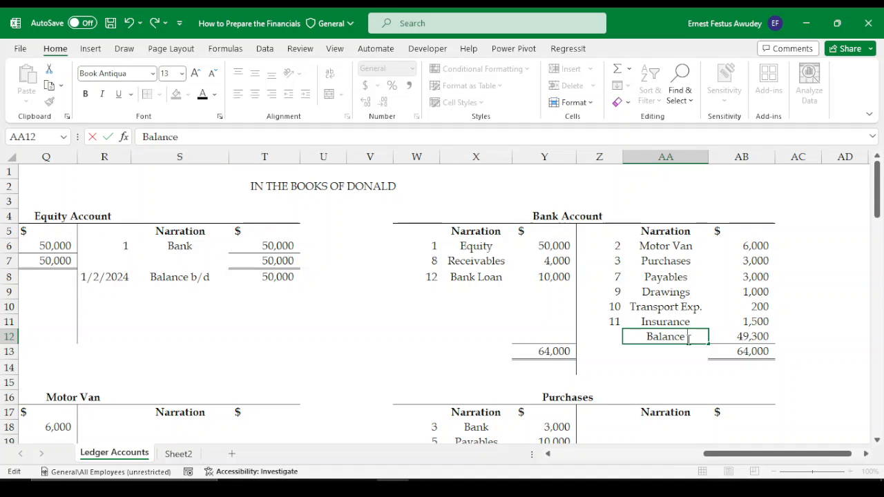
{"action": "type", "text": " c/d"}
{"action": "key", "text": "Return"}
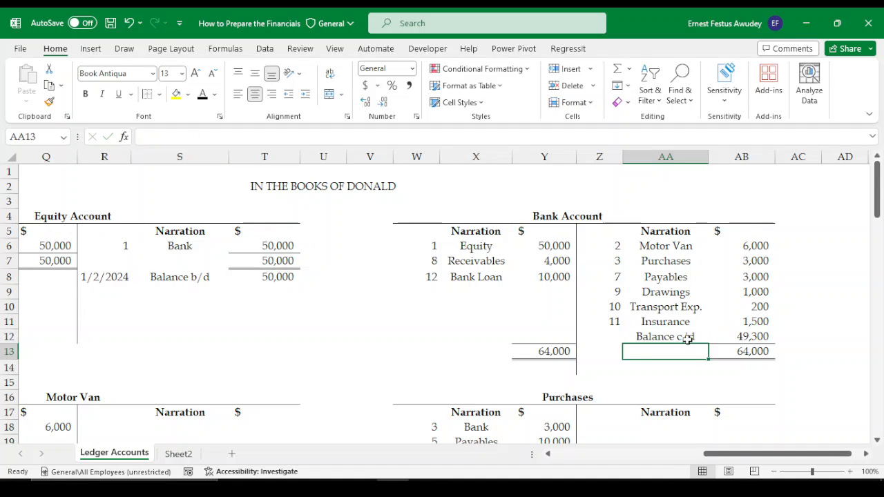
Try replacing the Bank Account's credit total in AB13 with =SUM(AB6:AB12), and undo the change.
{"action": "left_click", "coordinate": [746, 338]}
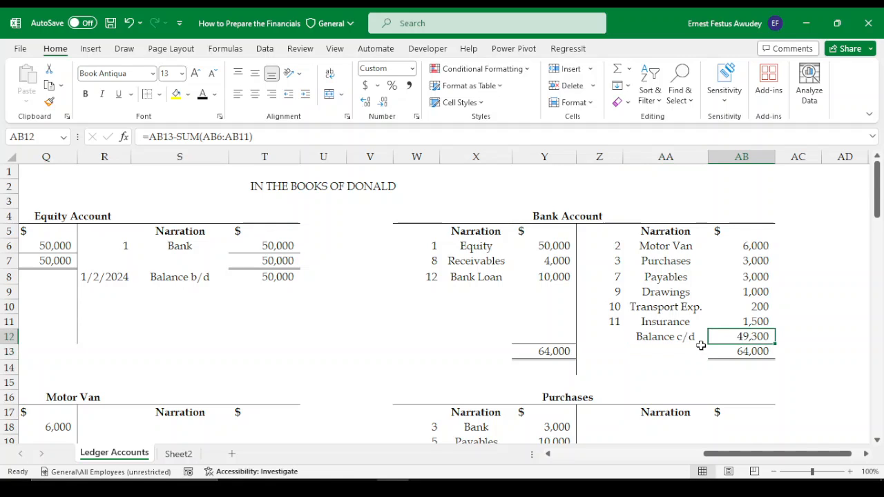
{"action": "left_click", "coordinate": [745, 352]}
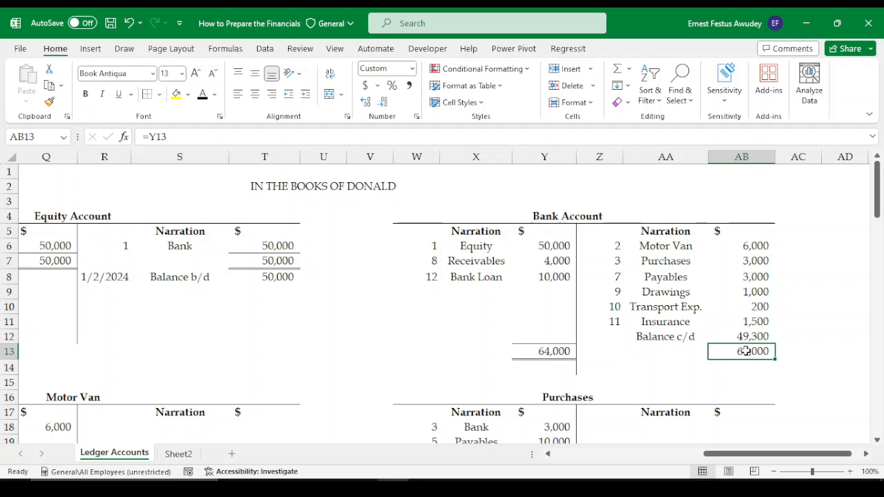
{"action": "double_click", "coordinate": [745, 351]}
{"action": "key", "text": "alt+equal"}
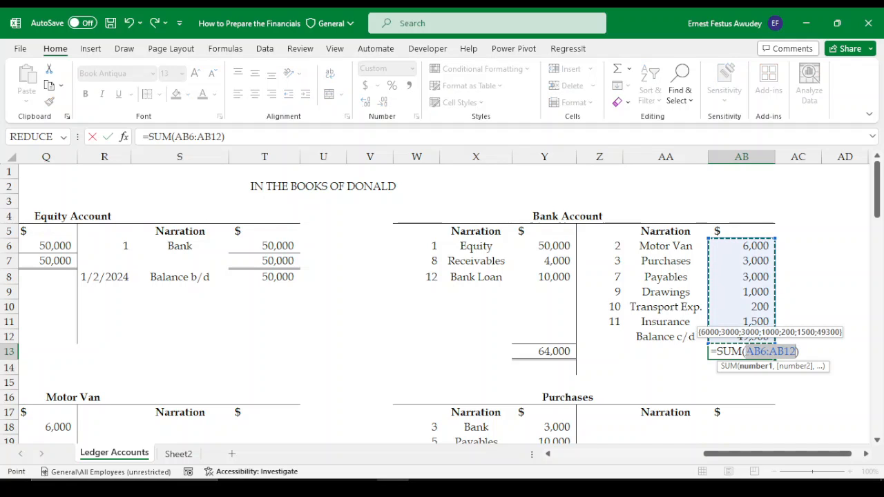
{"action": "key", "text": "Return"}
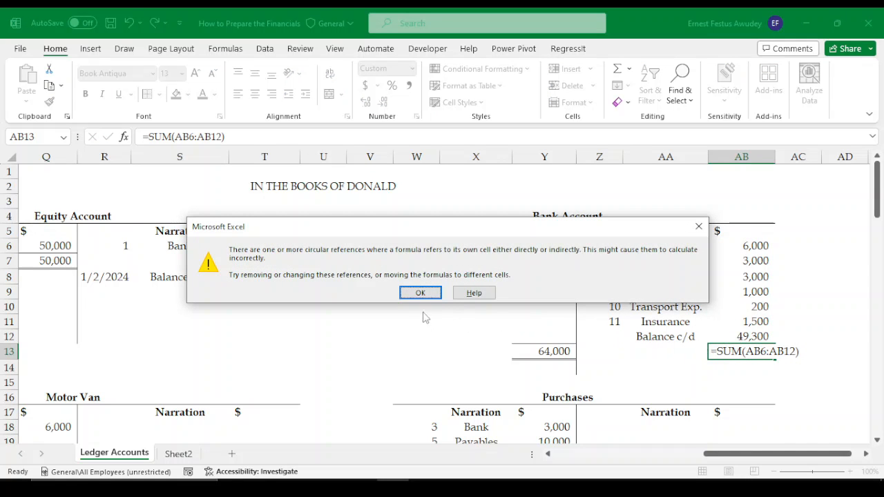
{"action": "left_click", "coordinate": [698, 228]}
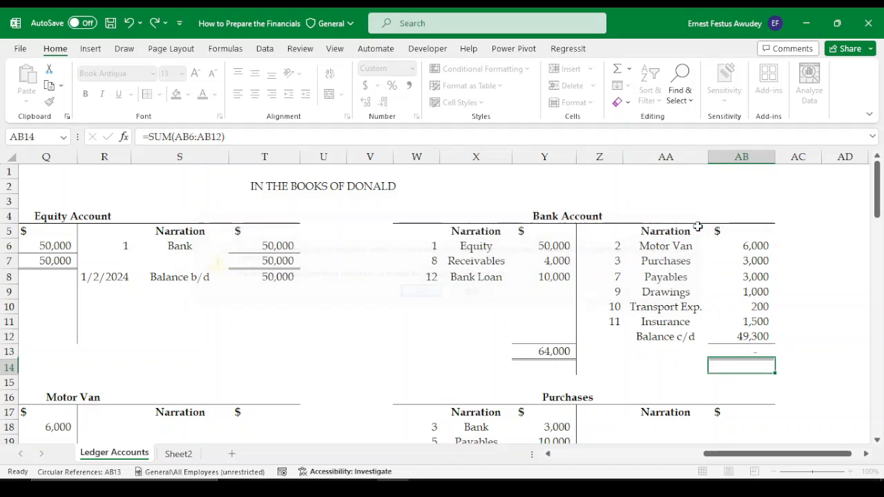
{"action": "left_click", "coordinate": [755, 349]}
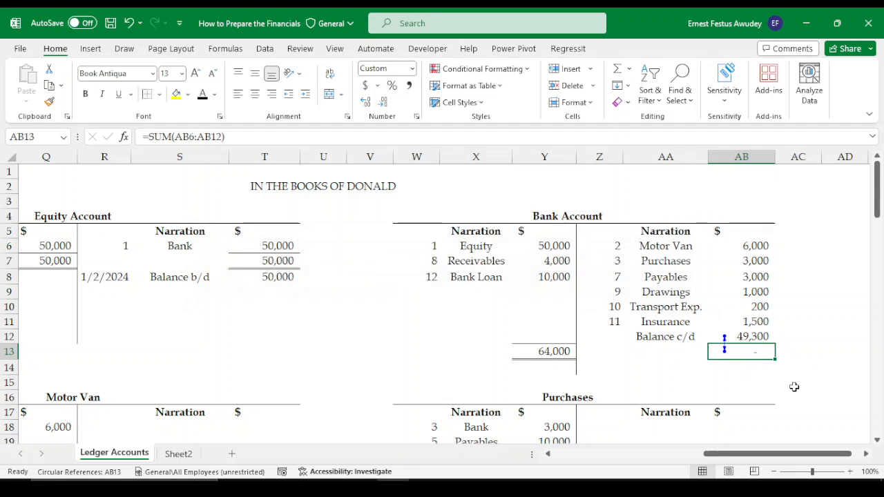
{"action": "left_click", "coordinate": [129, 23]}
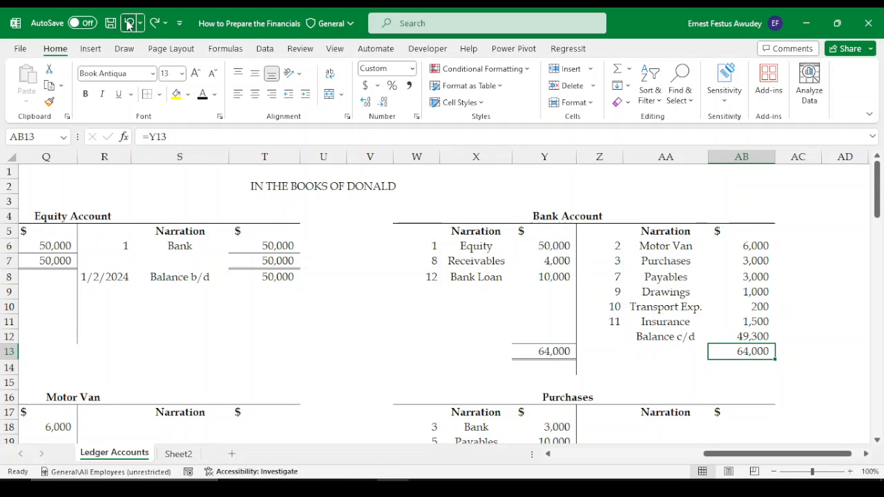
Check the sum of the Bank Account's credit entries including the balance c/d in AB6:AB12.
{"action": "left_click", "coordinate": [757, 377]}
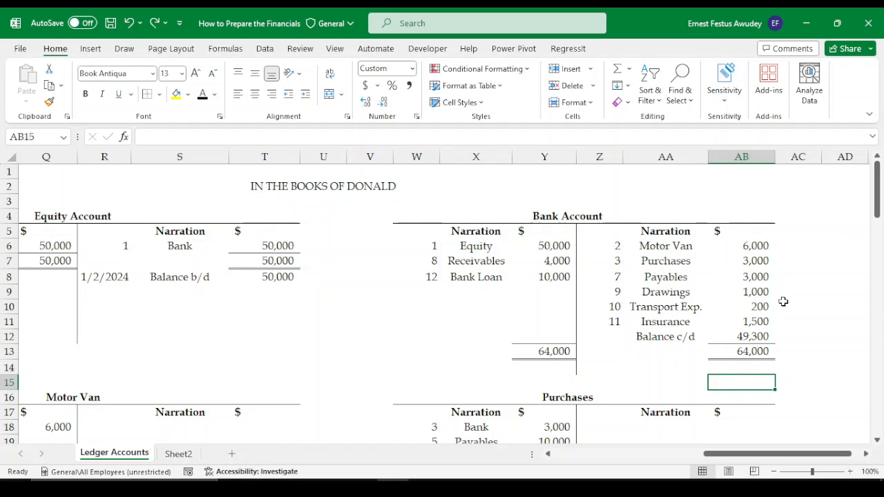
{"action": "left_click_drag", "start_coordinate": [756, 246], "coordinate": [754, 337]}
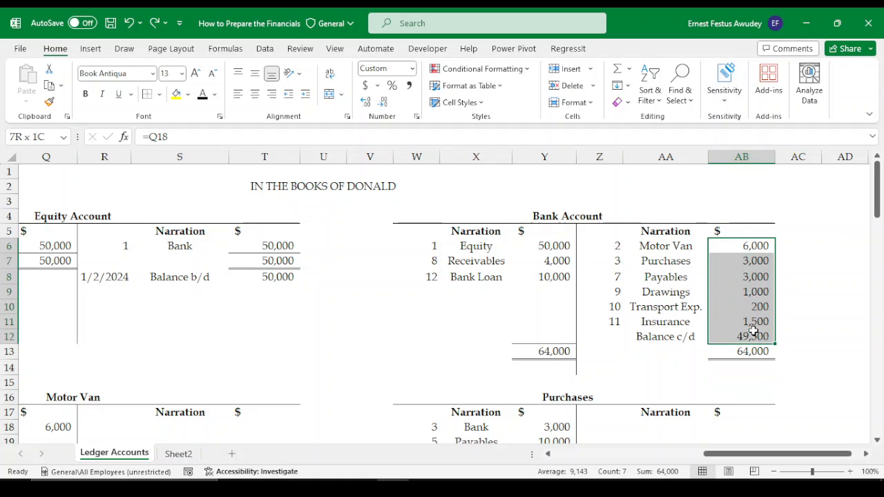
{"action": "left_click", "coordinate": [746, 373]}
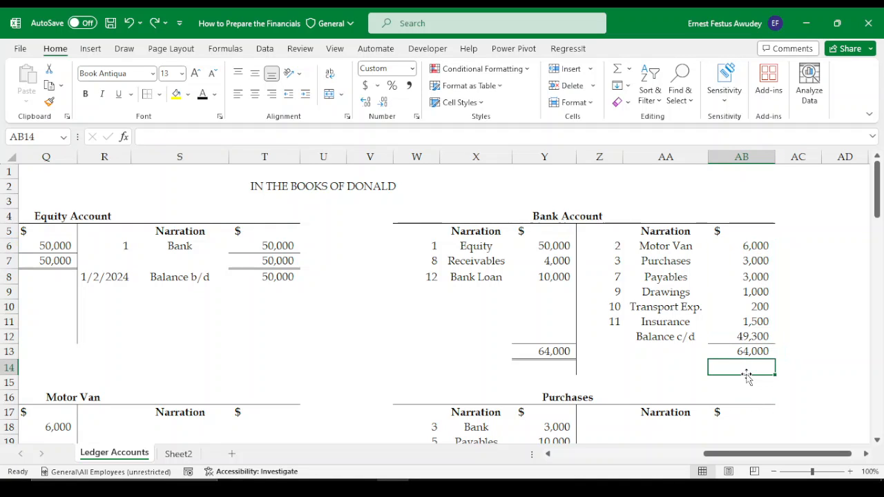
{"action": "key", "text": "Down"}
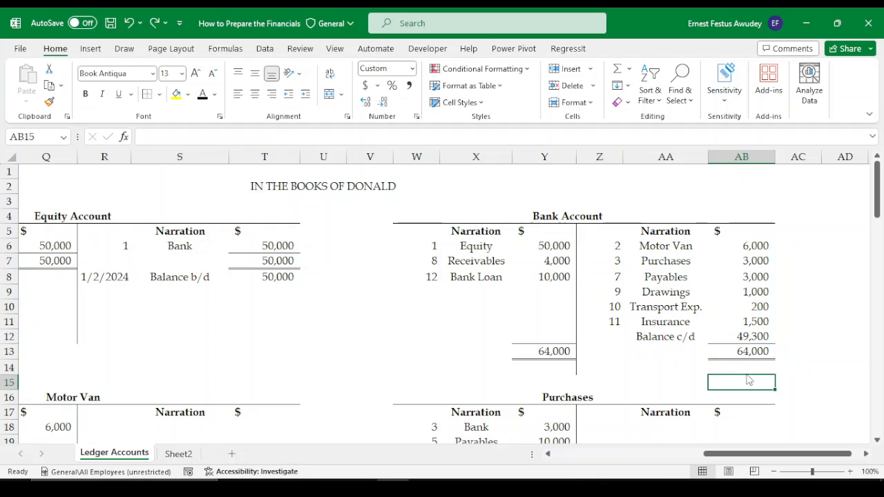
{"action": "key", "text": "alt"}
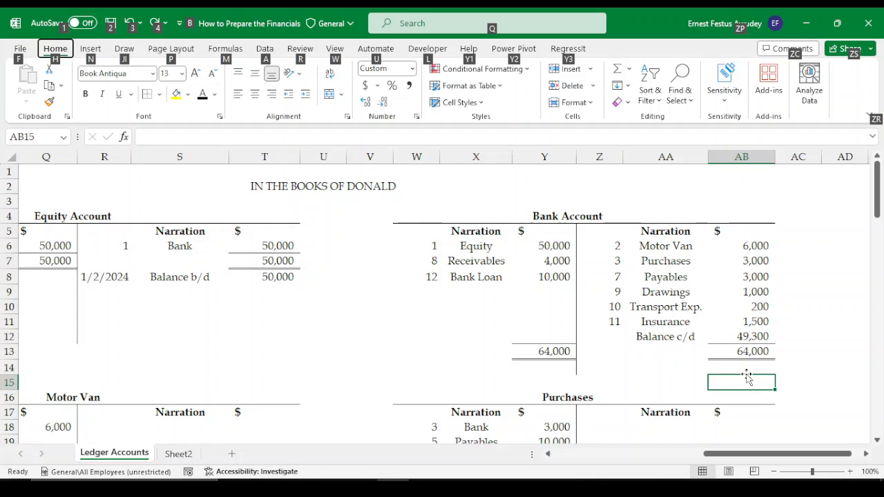
{"action": "key", "text": "u"}
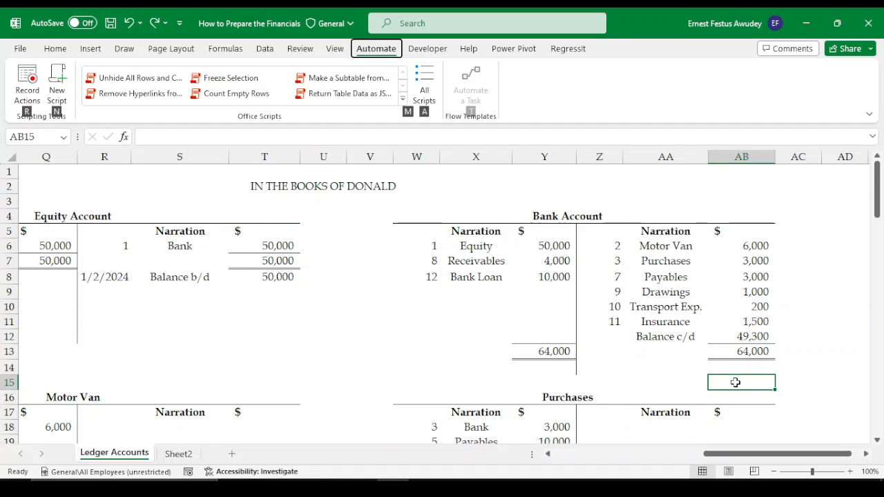
{"action": "left_click", "coordinate": [674, 387]}
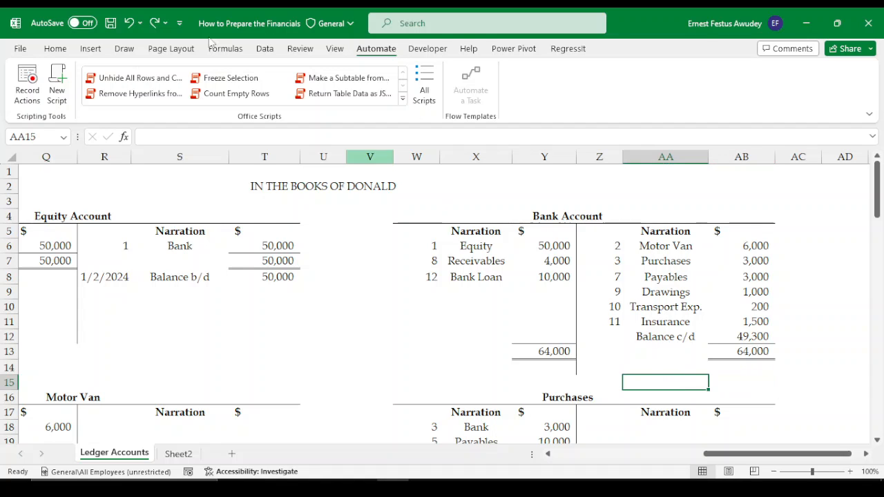
{"action": "left_click", "coordinate": [55, 49]}
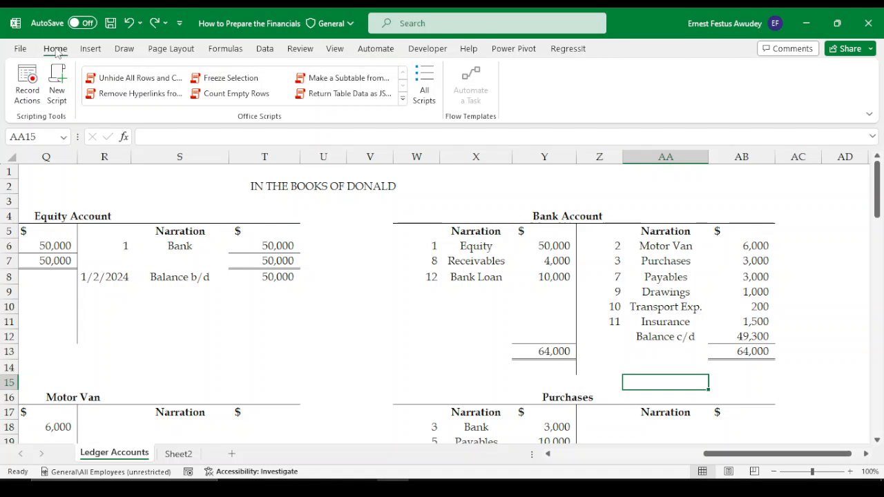
Check the Bank Account's credit entries with a temporary =SUM(AB6:AB12) formula in AB15, and delete that formula.
{"action": "left_click", "coordinate": [742, 369]}
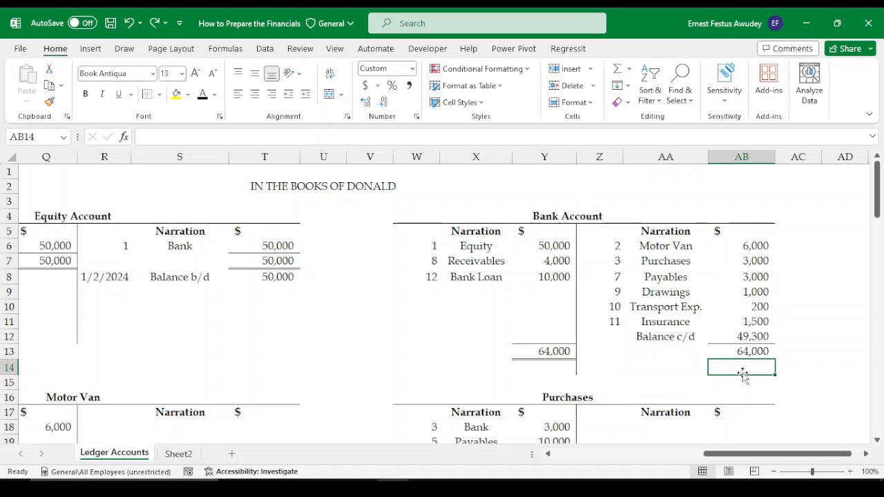
{"action": "key", "text": "Down"}
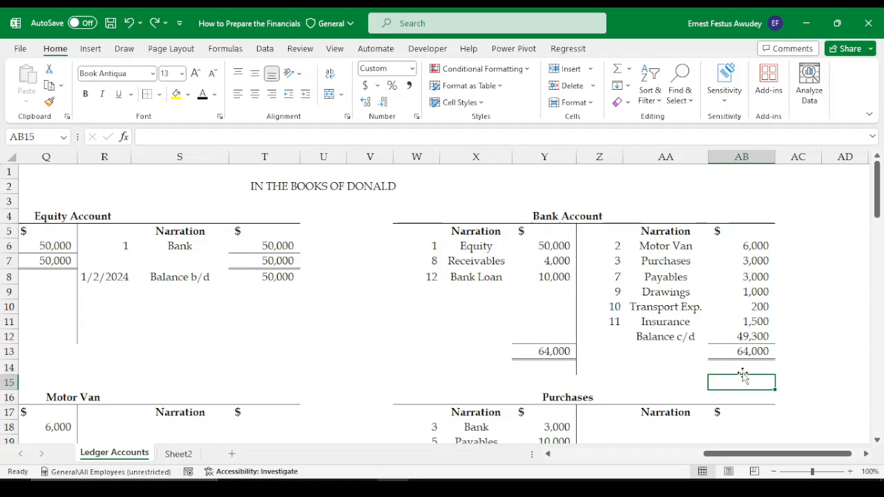
{"action": "type", "text": "=su"}
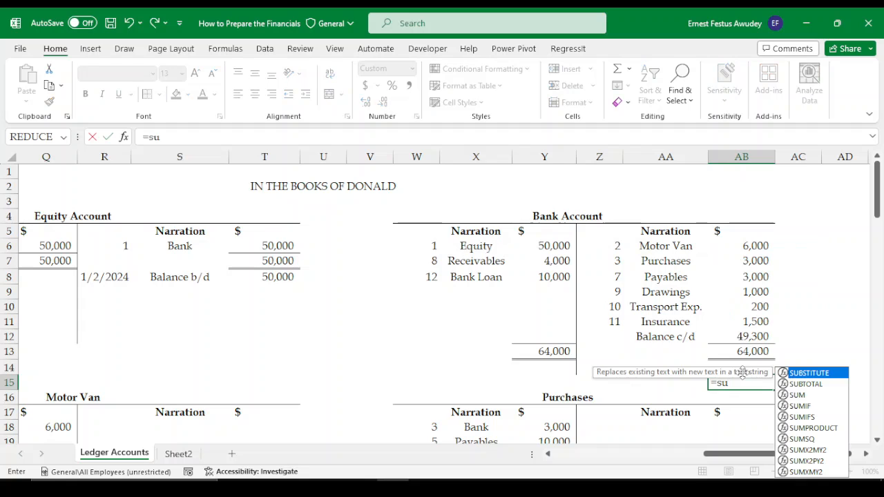
{"action": "type", "text": "m"}
{"action": "key", "text": "Tab"}
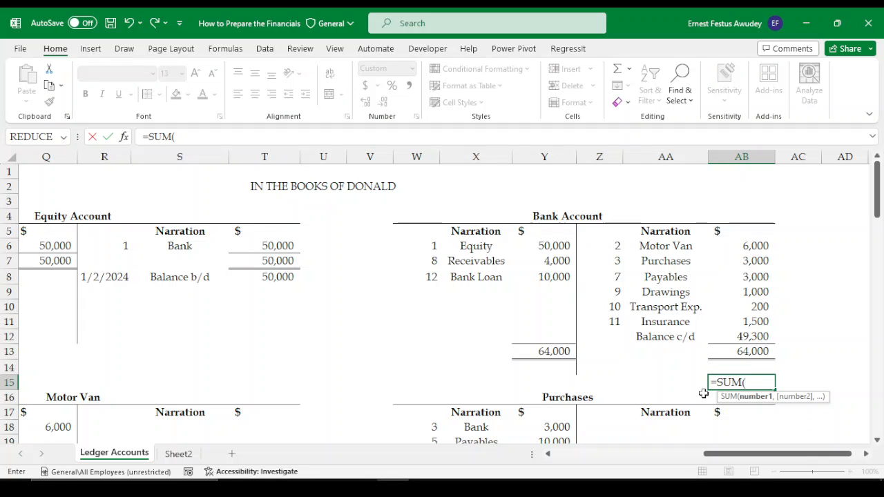
{"action": "left_click_drag", "start_coordinate": [735, 248], "coordinate": [736, 335]}
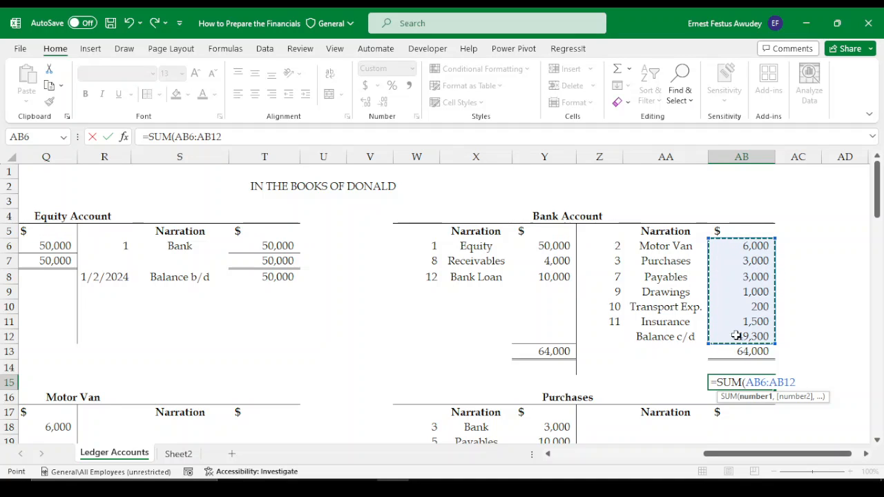
{"action": "key", "text": "Return"}
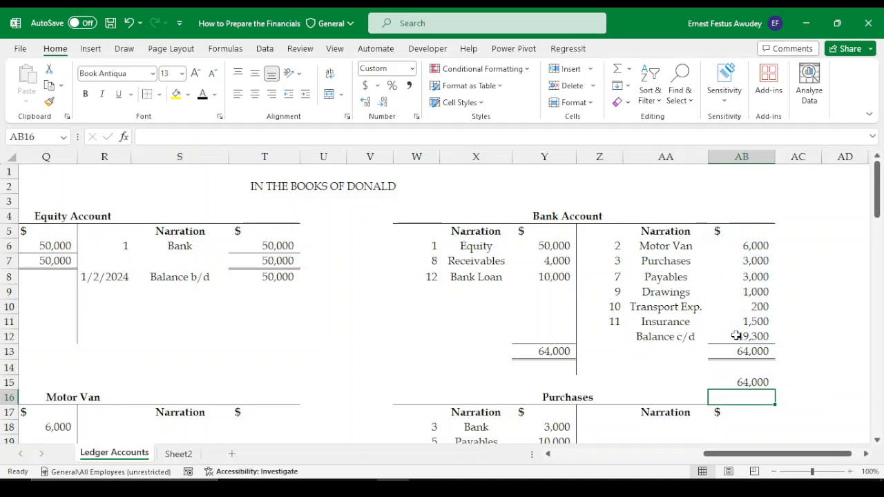
{"action": "left_click", "coordinate": [752, 381]}
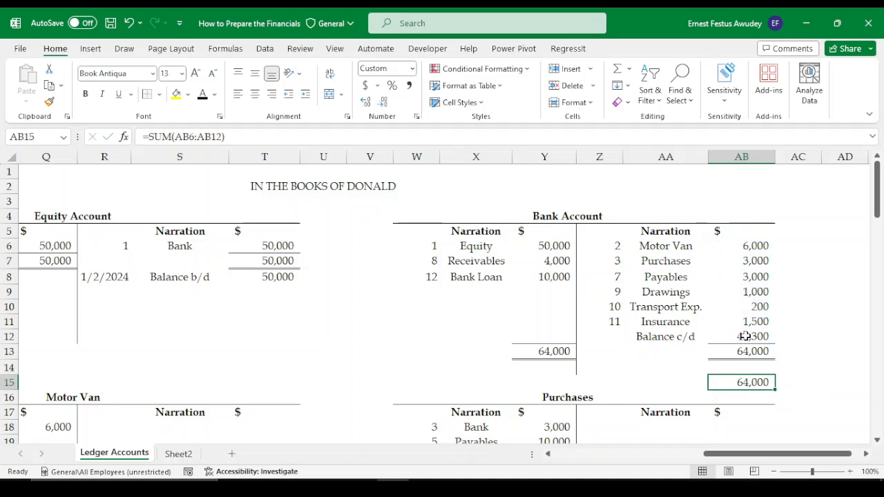
{"action": "key", "text": "Delete"}
Check the sum of the Bank Account's credit entries excluding the balance c/d in AB6:AB11.
{"action": "left_click", "coordinate": [752, 337]}
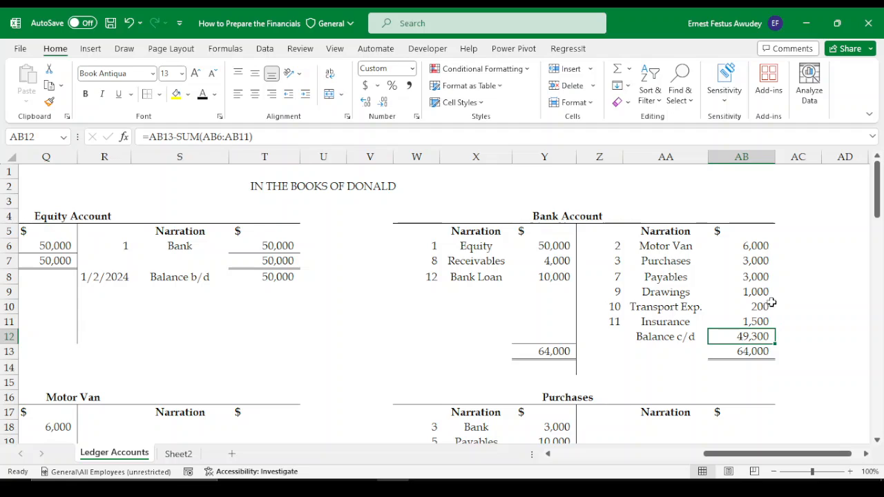
{"action": "left_click_drag", "start_coordinate": [748, 248], "coordinate": [735, 317]}
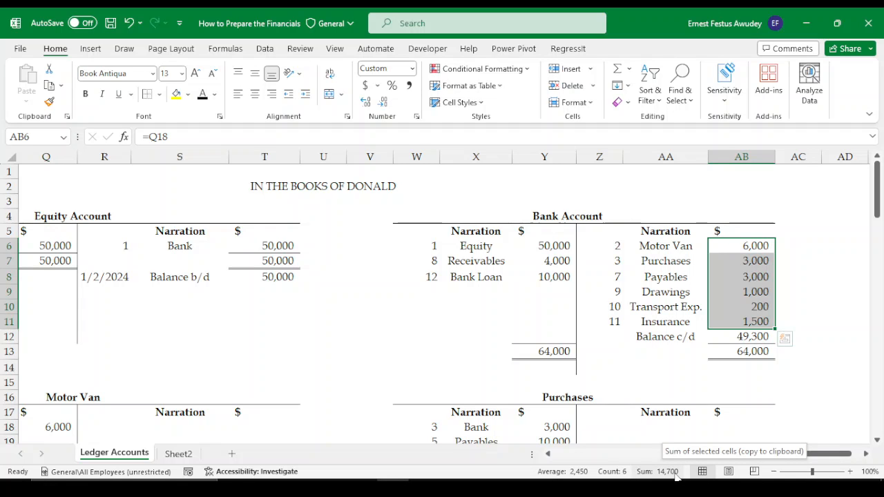
{"action": "left_click", "coordinate": [739, 336]}
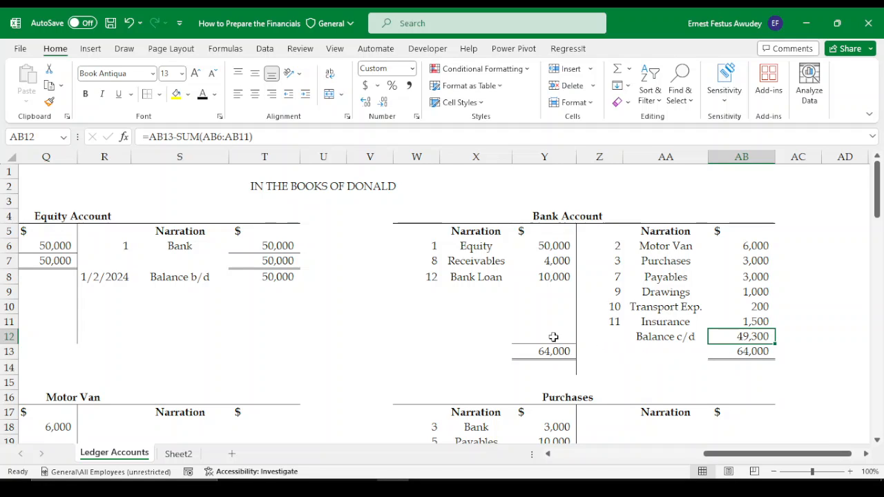
Bring down the Bank Account's balance on the debit side with "Balance b/d" in X14 and =AB12 in Y14.
{"action": "left_click", "coordinate": [466, 373]}
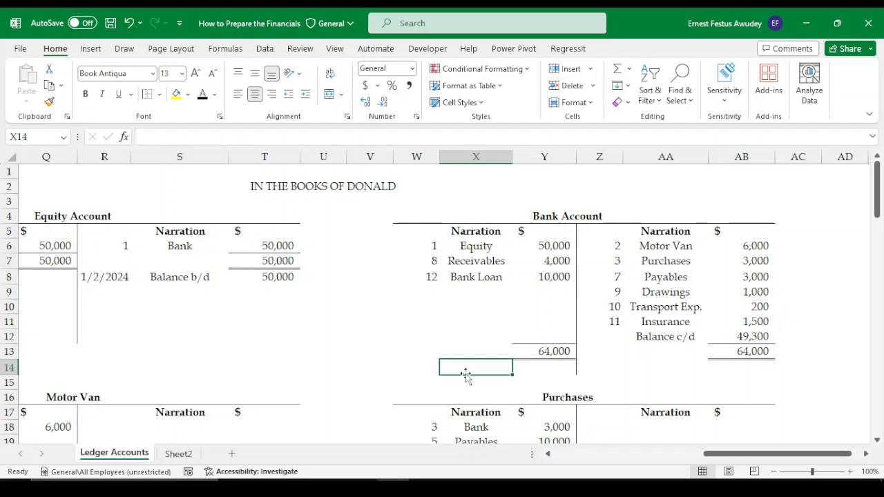
{"action": "type", "text": "Bala"}
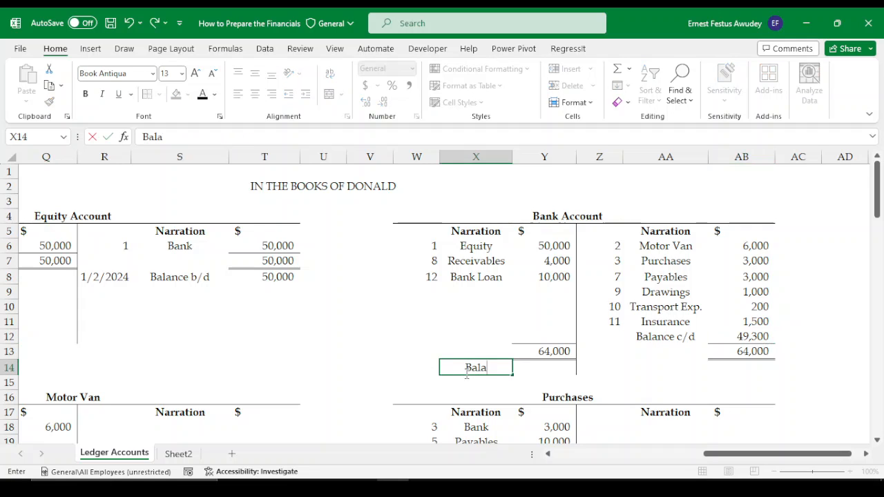
{"action": "type", "text": "nce b/d"}
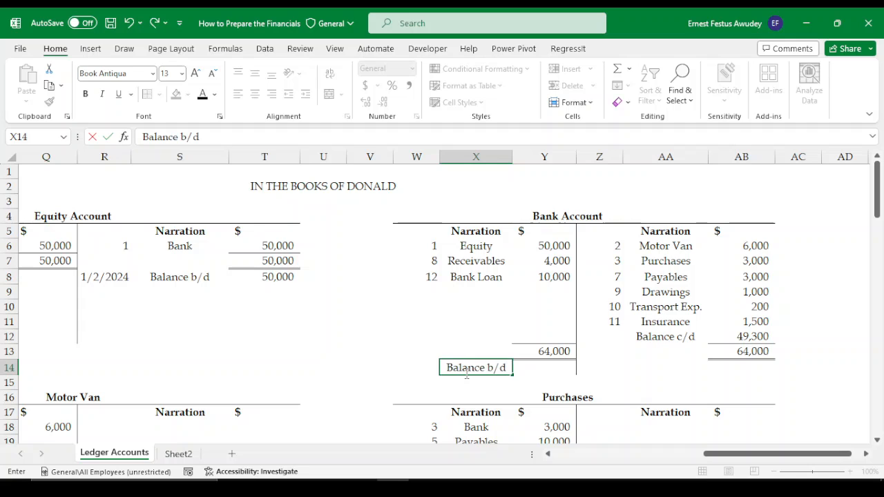
{"action": "key", "text": "Tab"}
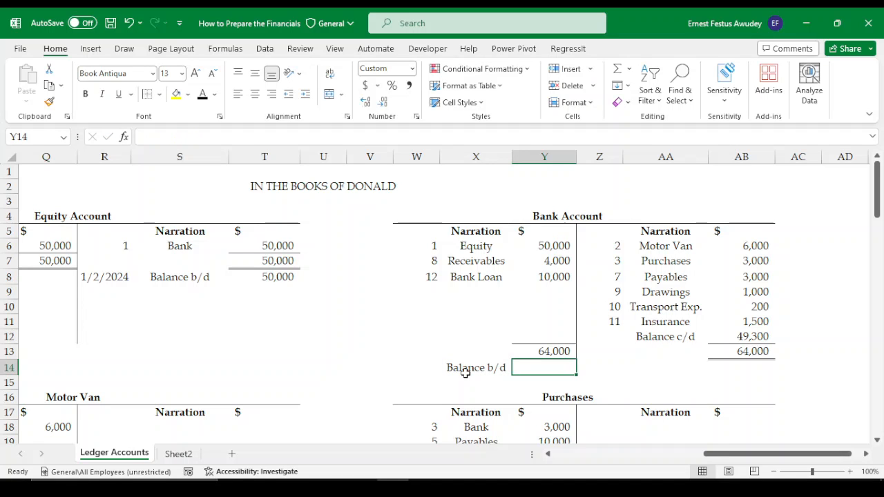
{"action": "type", "text": "="}
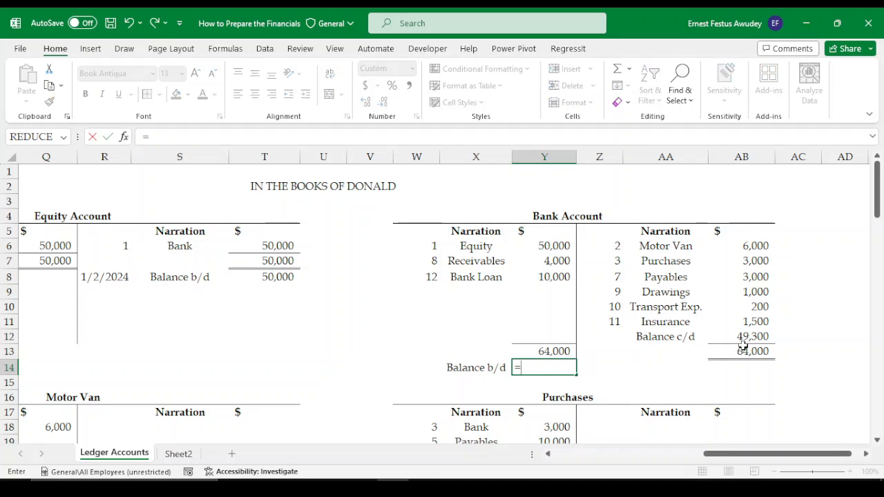
{"action": "left_click", "coordinate": [744, 335]}
{"action": "key", "text": "Return"}
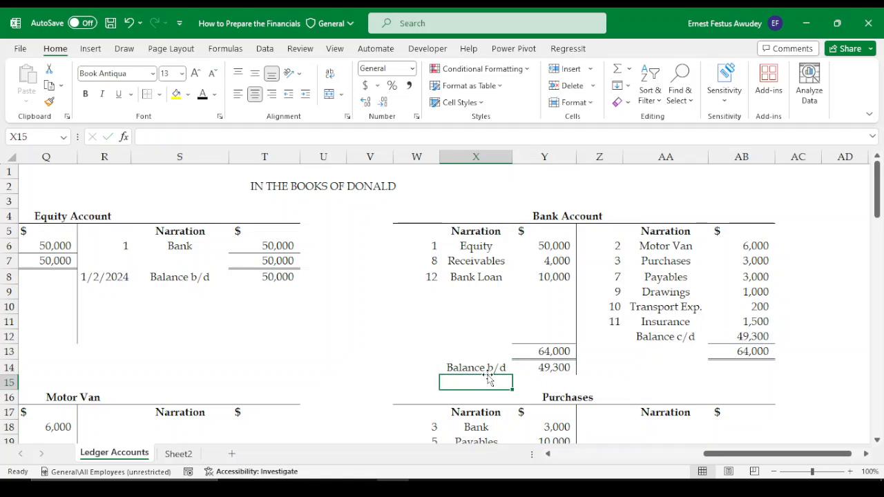
Look over the Equity, Motor Van, Cash, Sales and Payables accounts to see which one needs balancing.
{"action": "scroll", "coordinate": [446, 346], "scroll_direction": "down", "scroll_amount": 3}
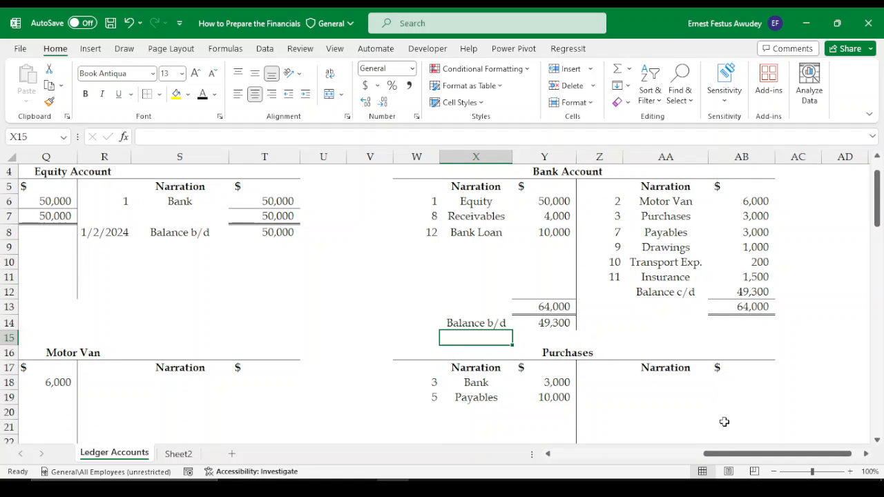
{"action": "left_click_drag", "start_coordinate": [722, 457], "coordinate": [659, 458]}
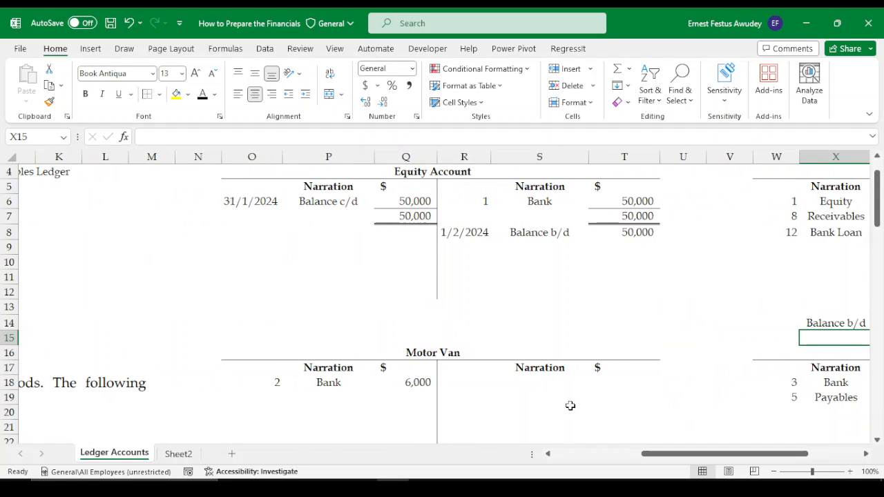
{"action": "scroll", "coordinate": [561, 366], "scroll_direction": "down", "scroll_amount": 2}
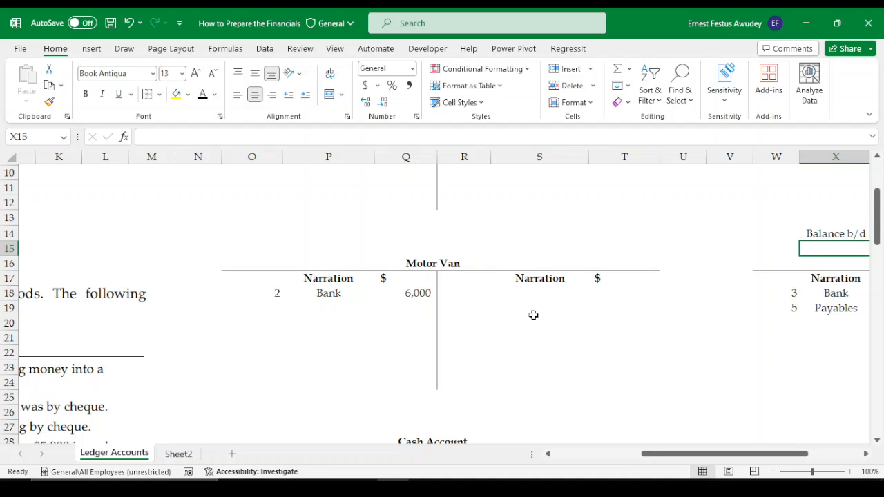
{"action": "scroll", "coordinate": [591, 349], "scroll_direction": "up", "scroll_amount": 2}
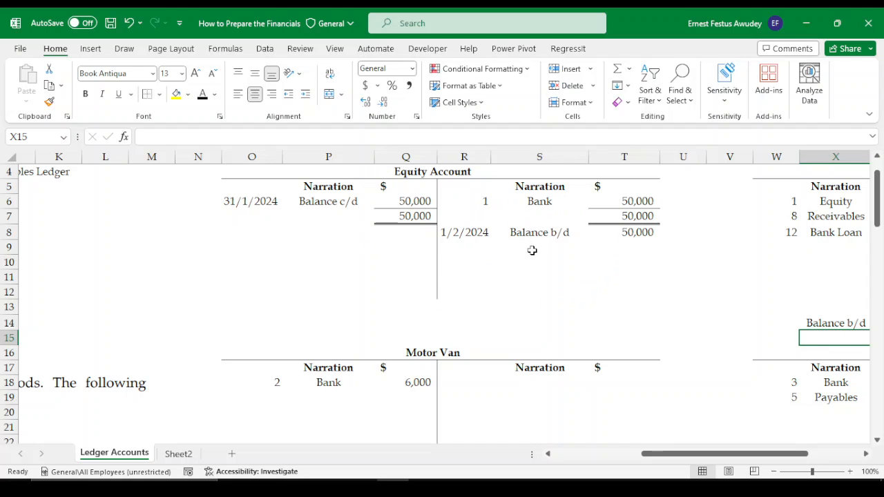
{"action": "scroll", "coordinate": [457, 410], "scroll_direction": "down", "scroll_amount": 5}
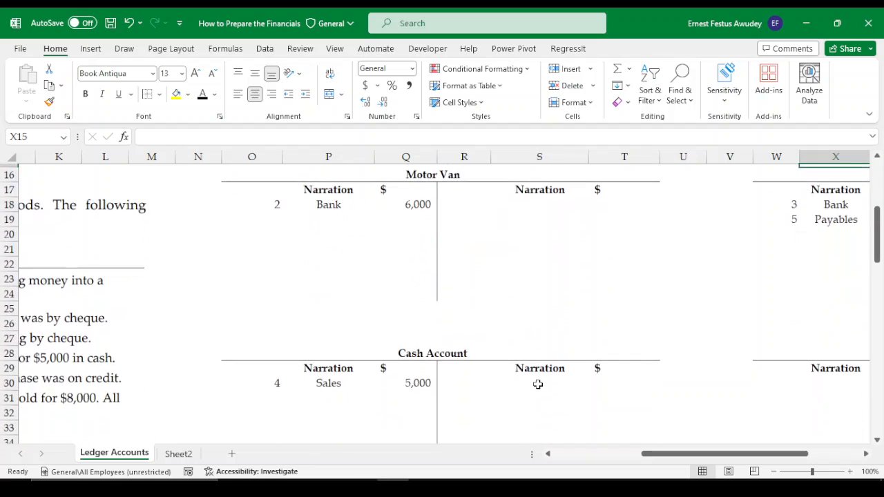
{"action": "left_click_drag", "start_coordinate": [768, 454], "coordinate": [822, 454]}
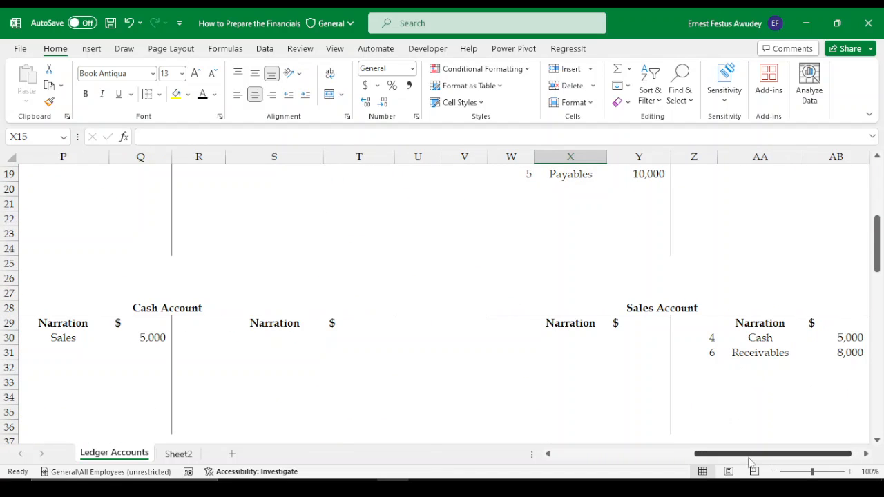
{"action": "left_click_drag", "start_coordinate": [745, 455], "coordinate": [627, 416]}
{"action": "scroll", "coordinate": [749, 367], "scroll_direction": "down", "scroll_amount": 6}
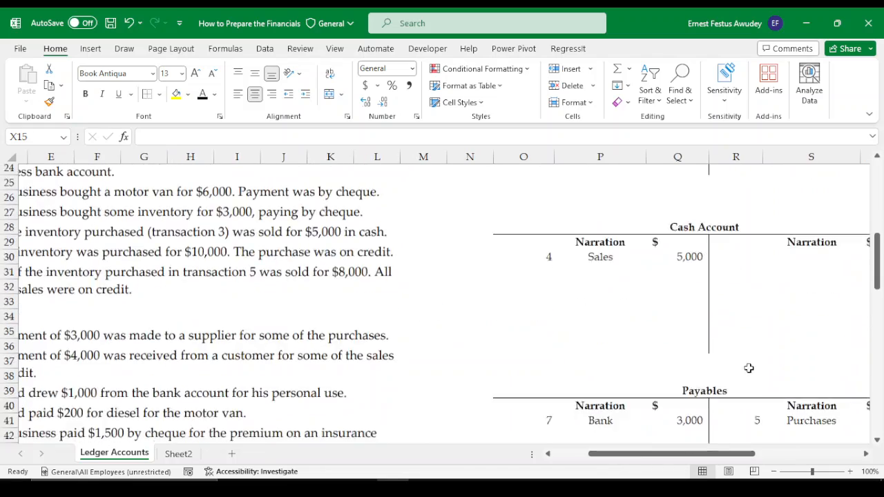
{"action": "scroll", "coordinate": [782, 359], "scroll_direction": "up", "scroll_amount": 11}
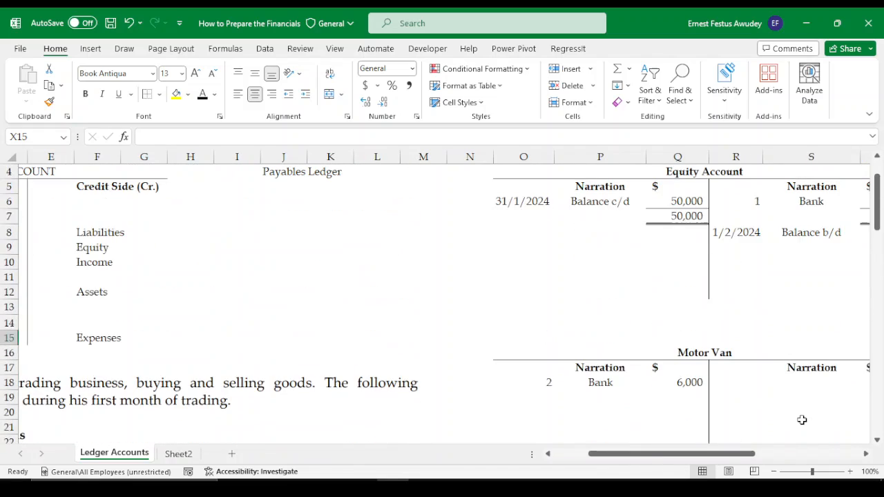
{"action": "left_click_drag", "start_coordinate": [731, 462], "coordinate": [783, 458]}
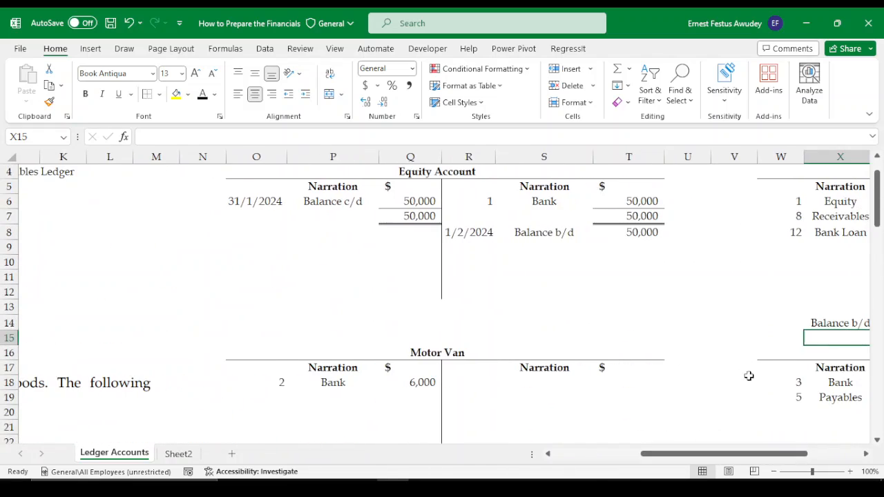
{"action": "scroll", "coordinate": [746, 361], "scroll_direction": "down", "scroll_amount": 2}
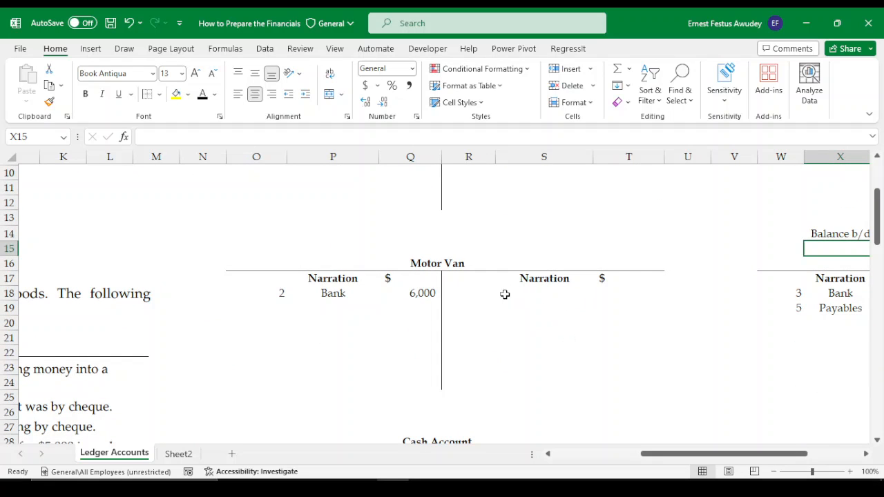
{"action": "left_click", "coordinate": [463, 297]}
{"action": "left_click", "coordinate": [578, 307]}
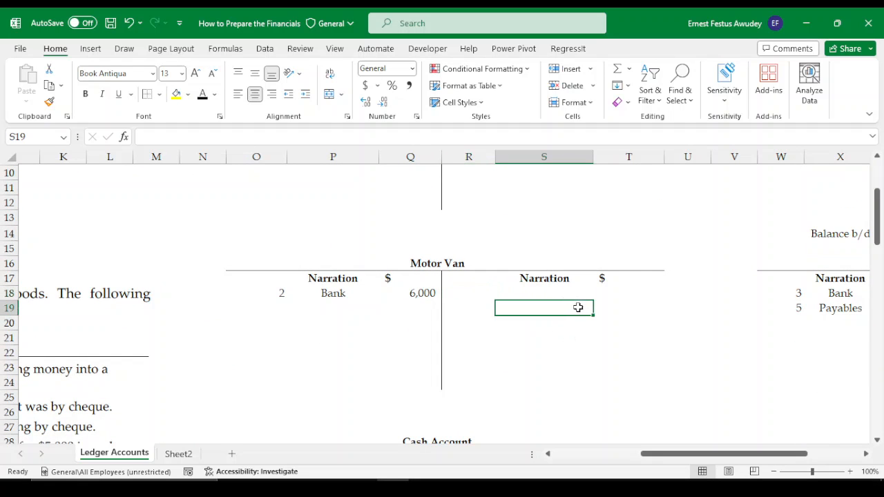
{"action": "left_click", "coordinate": [630, 293]}
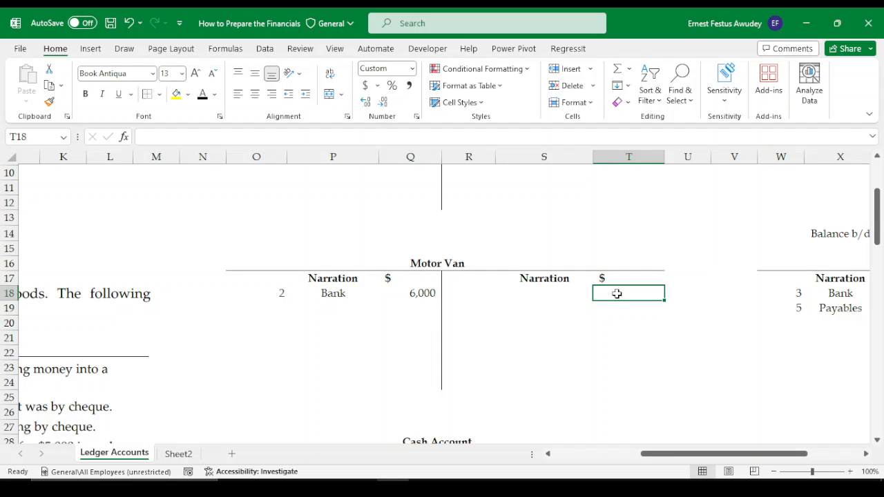
{"action": "left_click", "coordinate": [414, 307]}
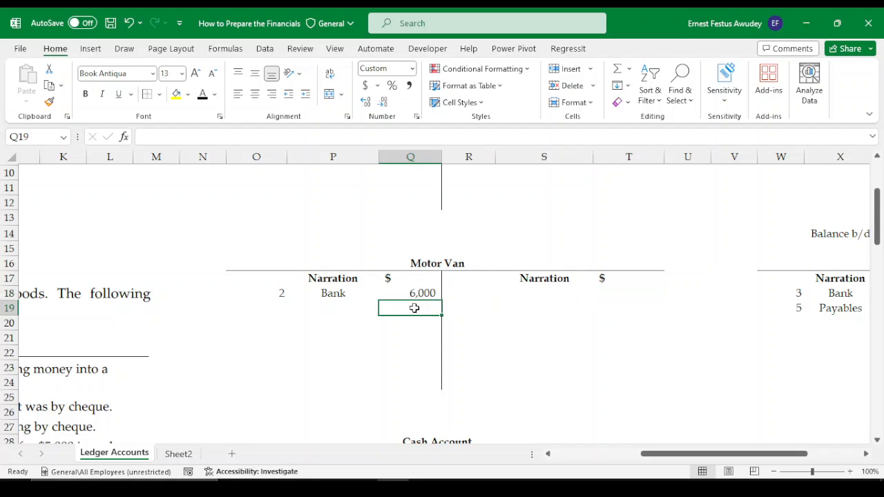
{"action": "type", "text": "6000"}
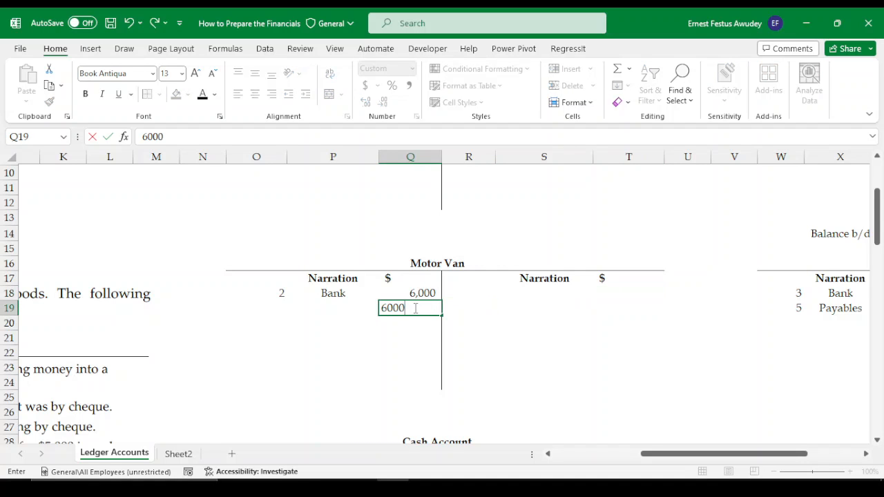
{"action": "key", "text": "BackSpace"}
{"action": "key", "text": "BackSpace"}
{"action": "key", "text": "BackSpace"}
{"action": "key", "text": "Escape"}
Total the Motor Van account's debit side in Q19 with the formula =SUM(Q18).
{"action": "type", "text": "=SUM("}
{"action": "key", "text": "Up"}
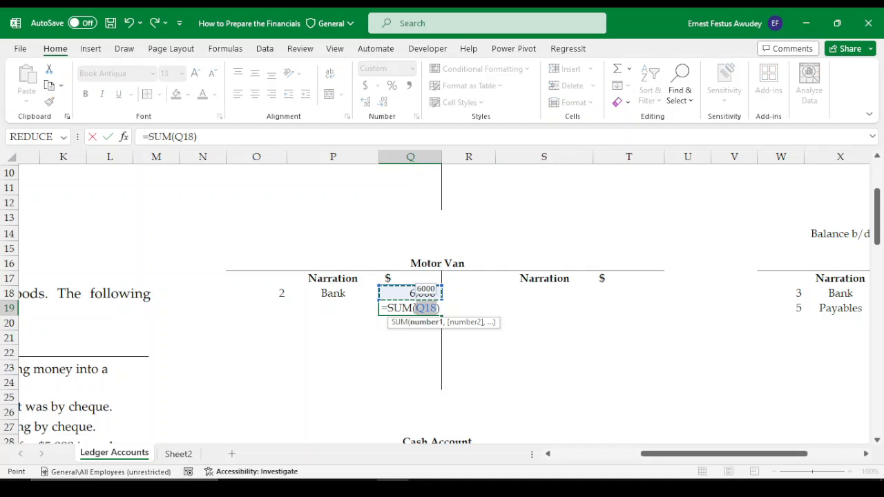
{"action": "key", "text": "Return"}
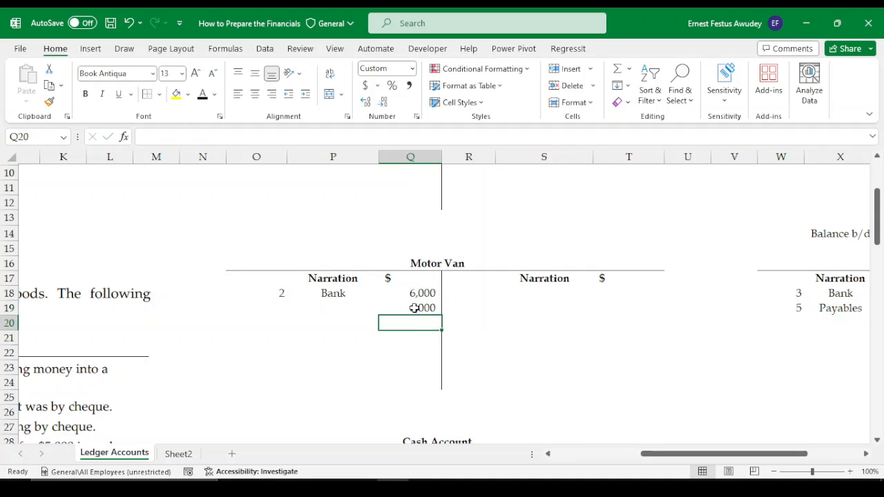
Carry the Motor Van account's debit total across to the credit side in T19 with the formula =Q19.
{"action": "key", "text": "Up"}
{"action": "key", "text": "Right"}
{"action": "key", "text": "Right"}
{"action": "key", "text": "Right"}
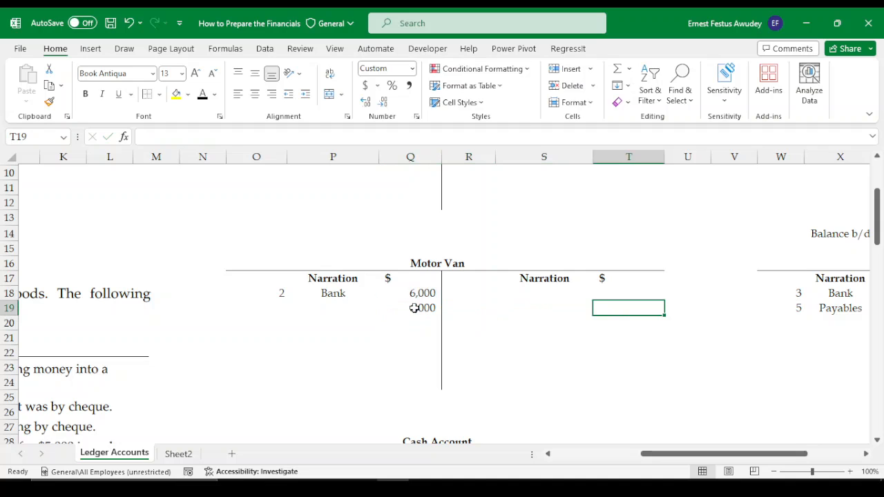
{"action": "type", "text": "="}
{"action": "left_click", "coordinate": [417, 308]}
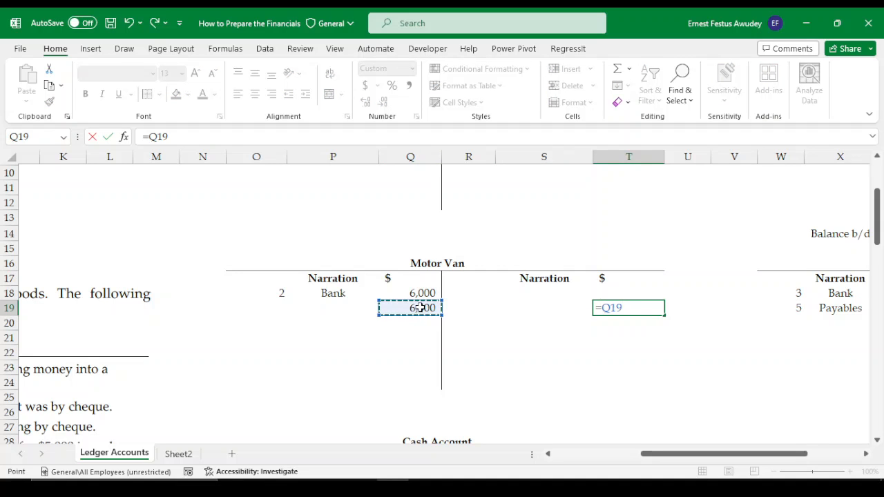
{"action": "key", "text": "Return"}
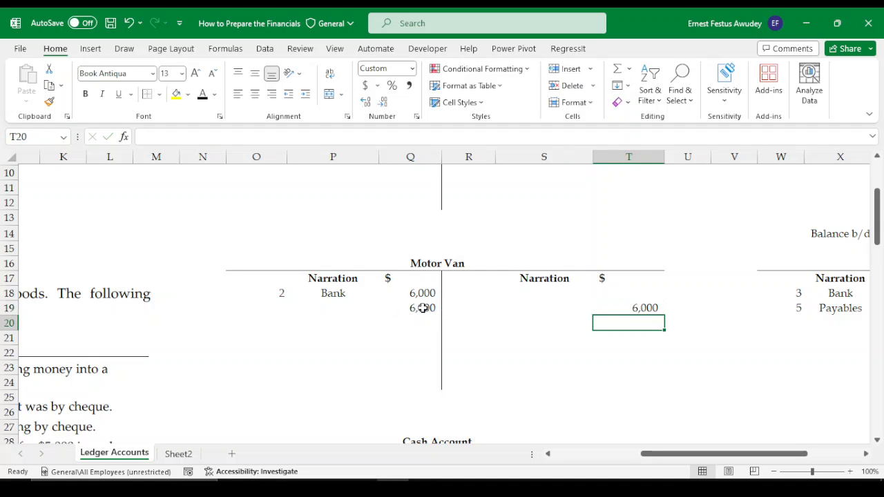
Apply a top and double bottom border to the Motor Van account's totals in Q19 and T19.
{"action": "left_click", "coordinate": [423, 308]}
{"action": "left_click", "coordinate": [158, 93]}
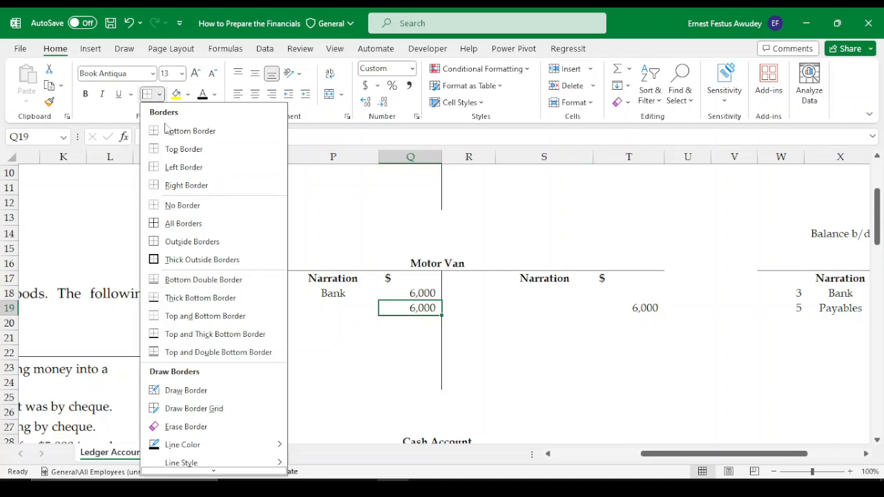
{"action": "left_click", "coordinate": [186, 352]}
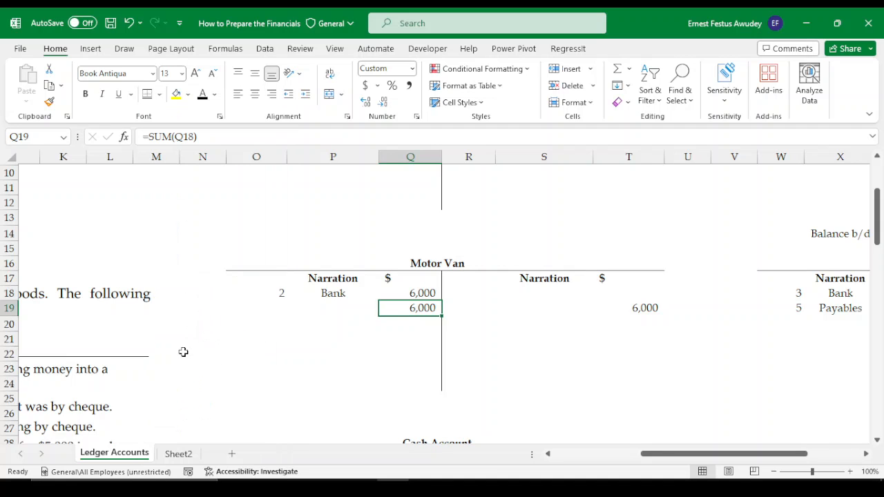
{"action": "left_click", "coordinate": [635, 308]}
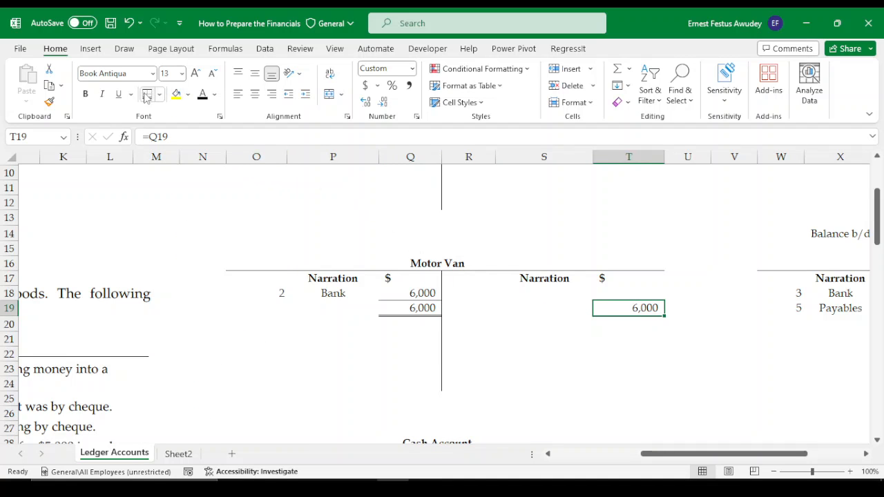
{"action": "left_click", "coordinate": [615, 378]}
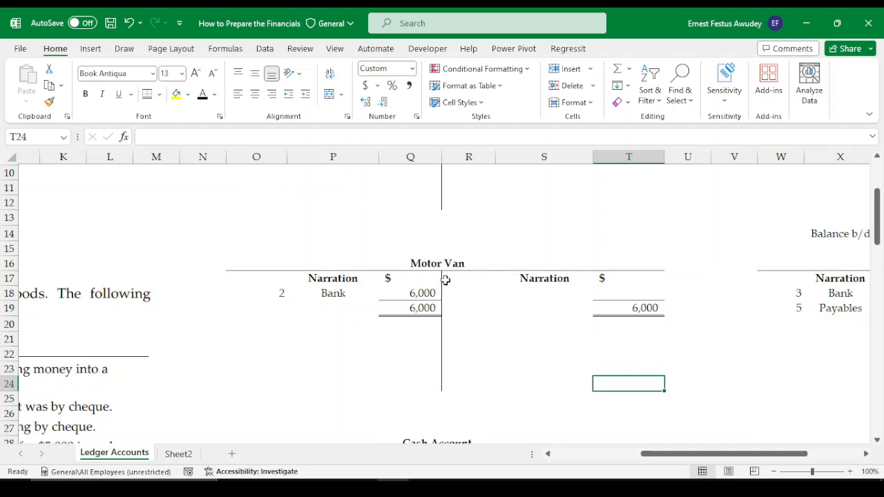
Enter the Motor Van account's closing balance on the credit side with "Balance c/d" in S18 and =T19 in T18.
{"action": "left_click", "coordinate": [534, 297]}
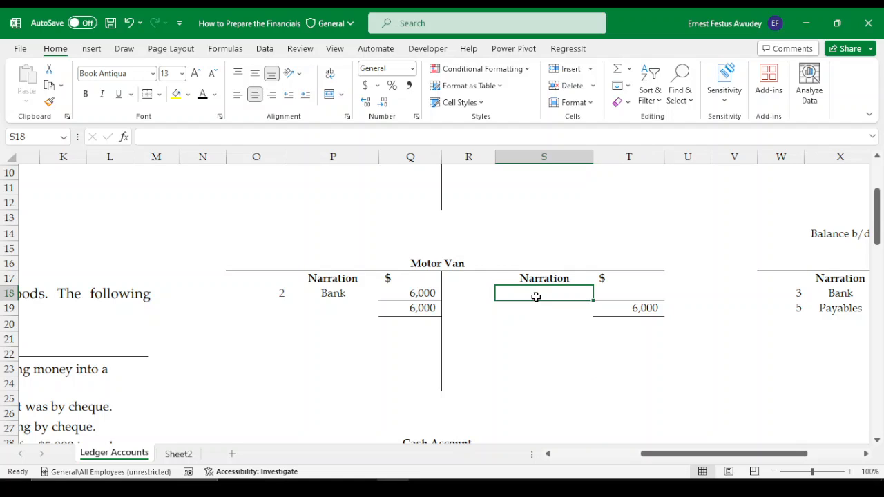
{"action": "type", "text": "B"}
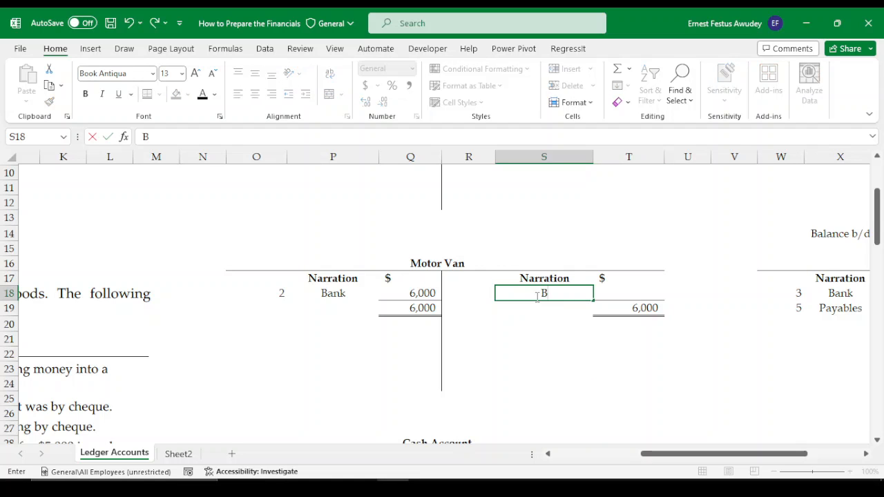
{"action": "type", "text": "alance c/d"}
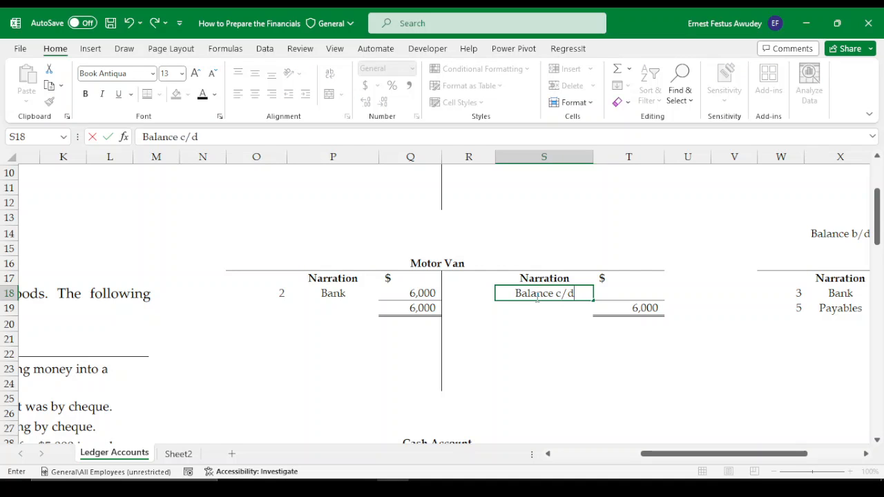
{"action": "key", "text": "Tab"}
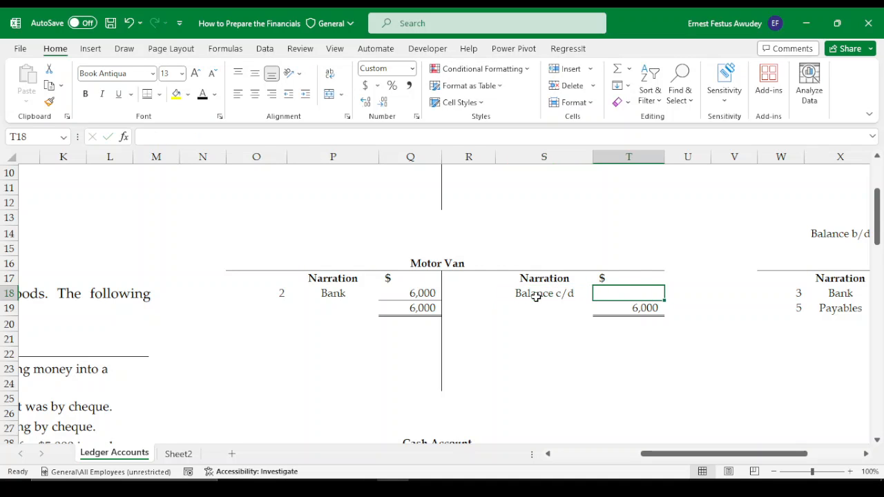
{"action": "type", "text": "="}
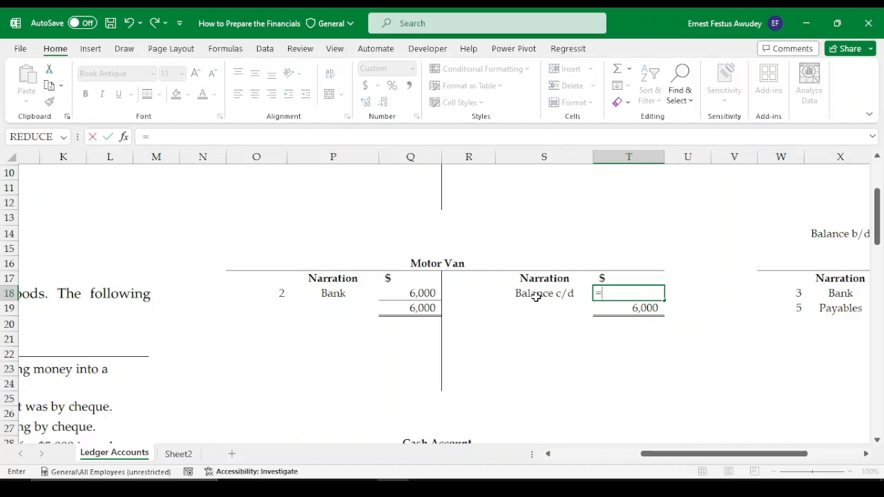
{"action": "left_click", "coordinate": [630, 310]}
{"action": "key", "text": "Return"}
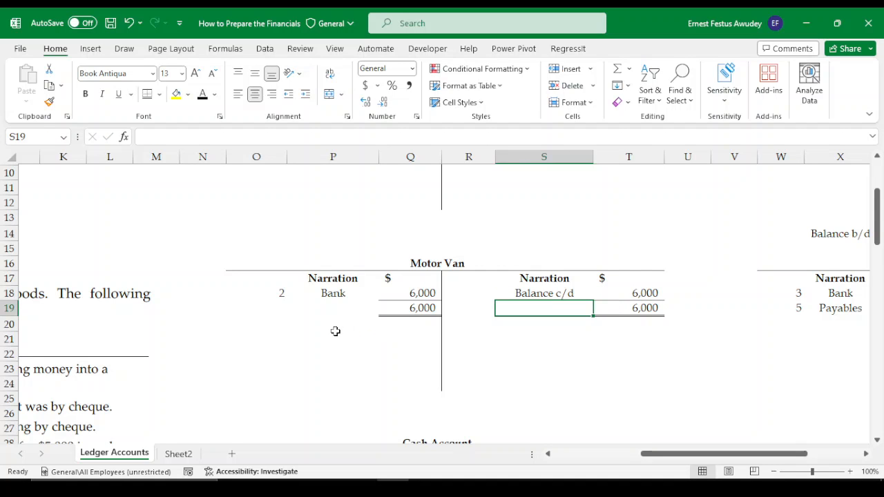
{"action": "left_click", "coordinate": [641, 293]}
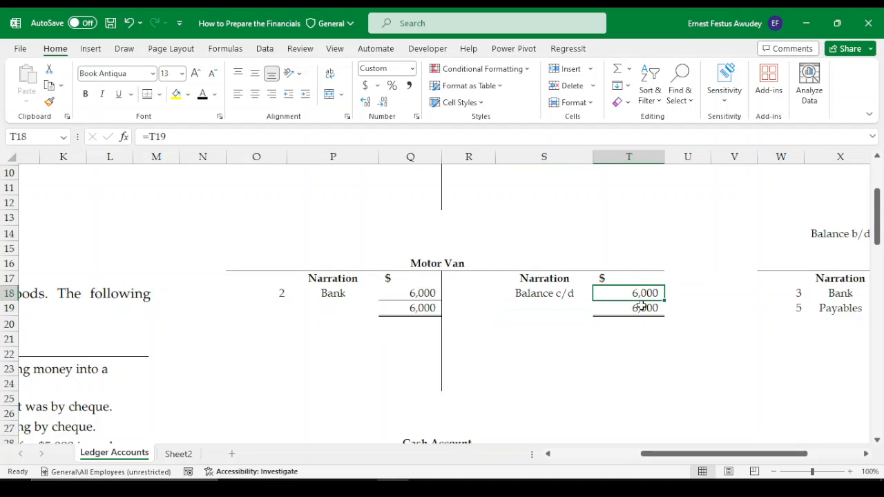
{"action": "left_click", "coordinate": [641, 308]}
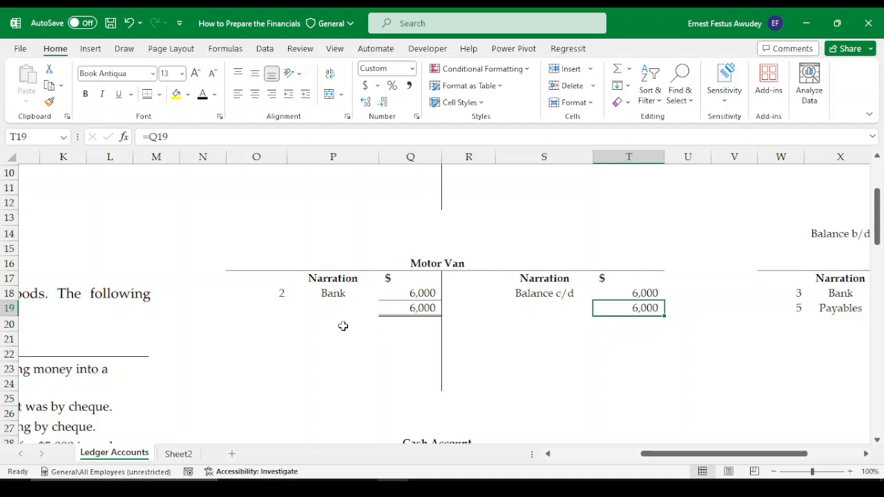
Bring down the Motor Van account's balance on the debit side with "Balance b/d" in P20 and =T18 in Q20.
{"action": "left_click", "coordinate": [323, 333]}
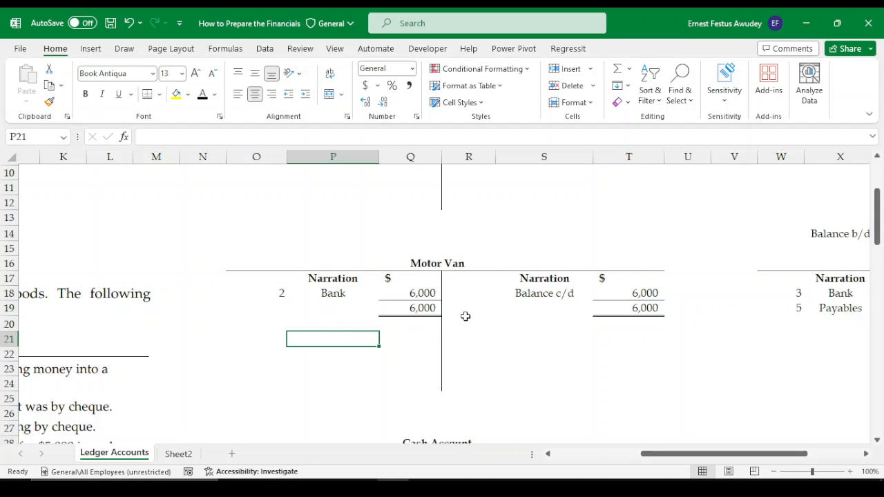
{"action": "left_click", "coordinate": [346, 325]}
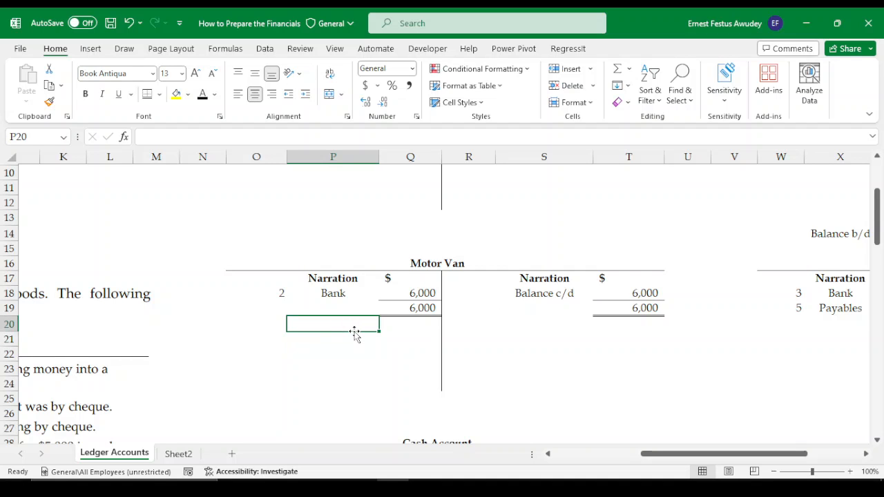
{"action": "type", "text": "Balan"}
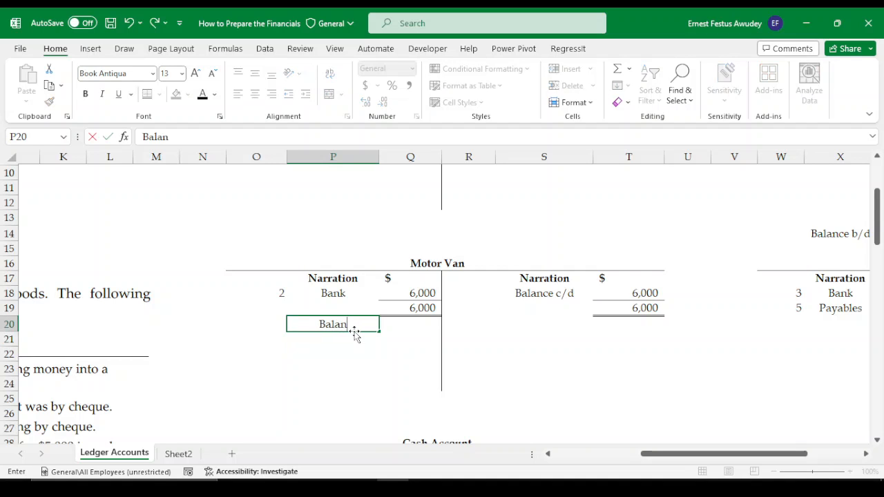
{"action": "type", "text": "ce b/d"}
{"action": "key", "text": "Tab"}
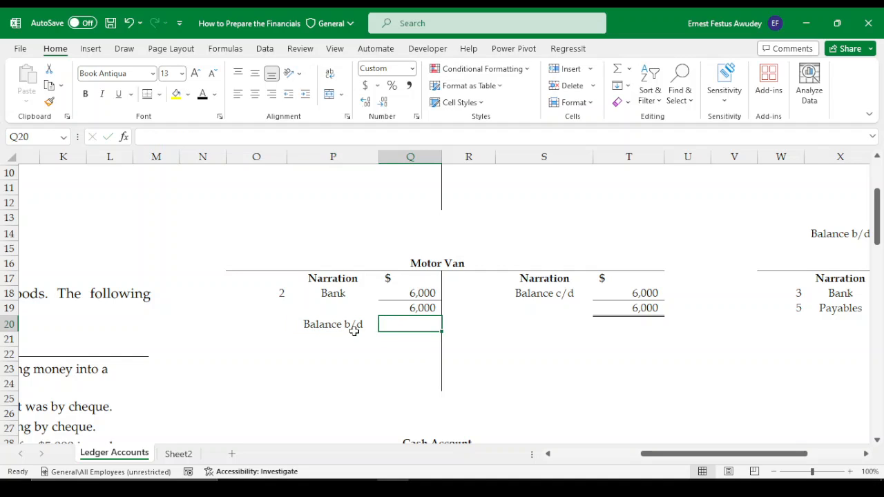
{"action": "type", "text": "="}
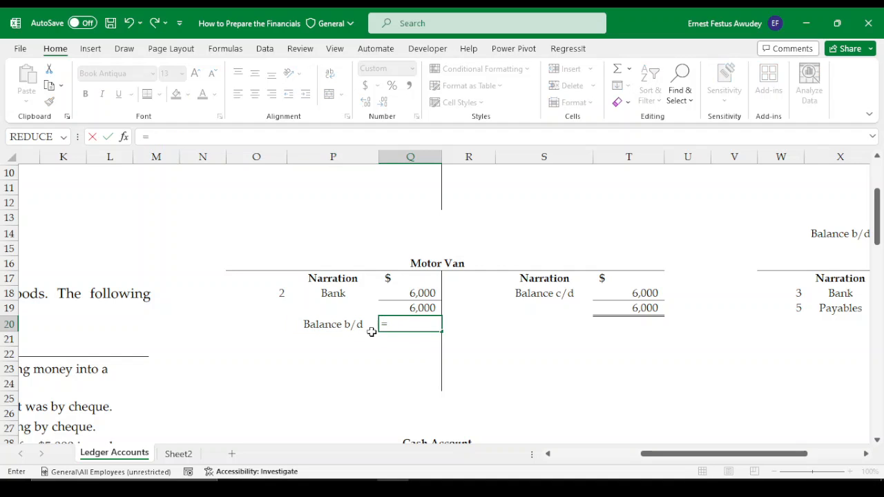
{"action": "left_click", "coordinate": [647, 293]}
{"action": "key", "text": "Return"}
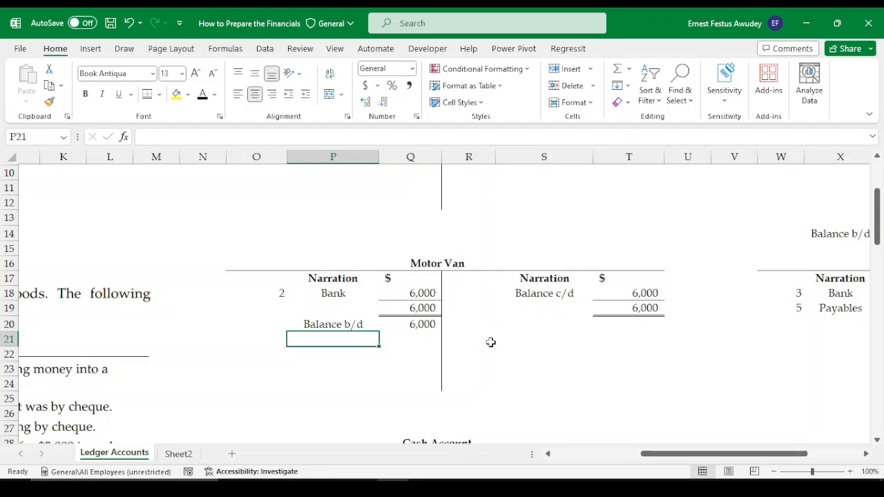
{"action": "left_click", "coordinate": [489, 352]}
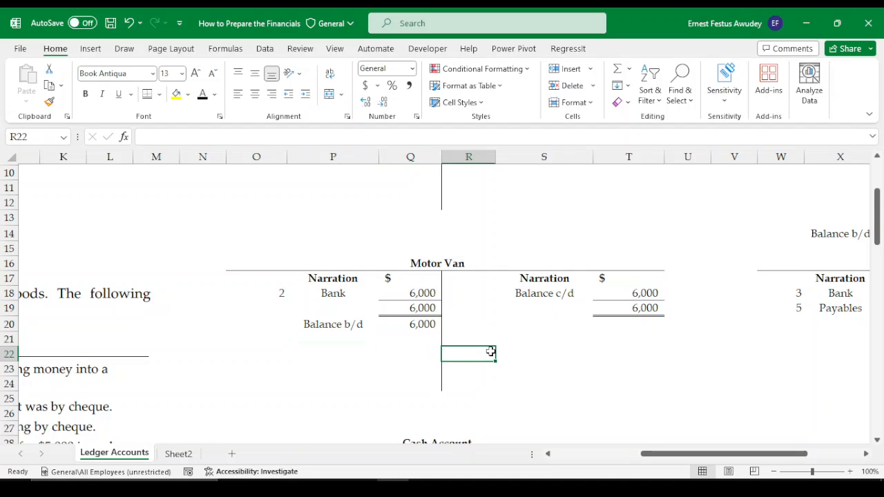
Total the Purchases account's debit side in Y20 with the formula =SUM(Y18:Y19).
{"action": "scroll", "coordinate": [557, 343], "scroll_direction": "down", "scroll_amount": 2}
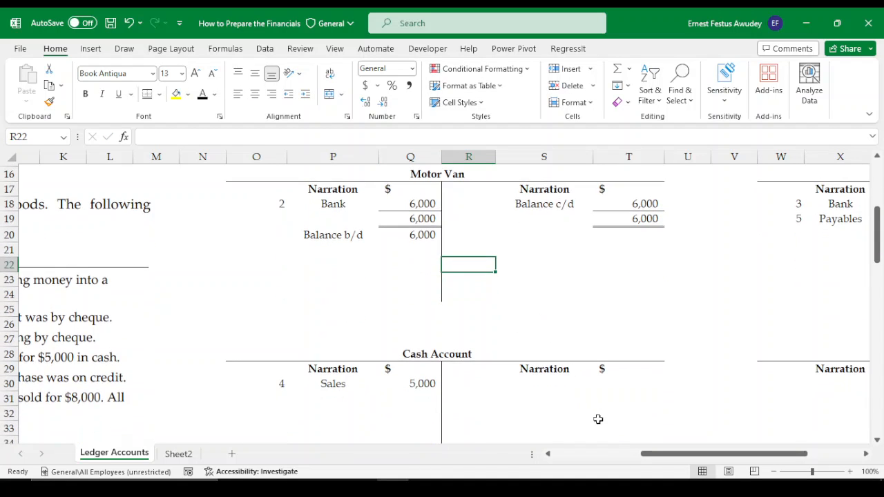
{"action": "scroll", "coordinate": [540, 374], "scroll_direction": "down", "scroll_amount": 1}
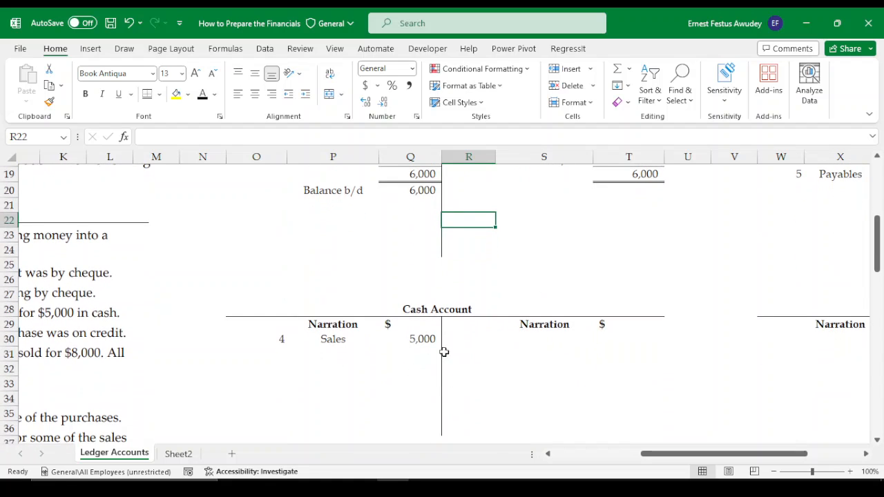
{"action": "scroll", "coordinate": [456, 373], "scroll_direction": "down", "scroll_amount": 1}
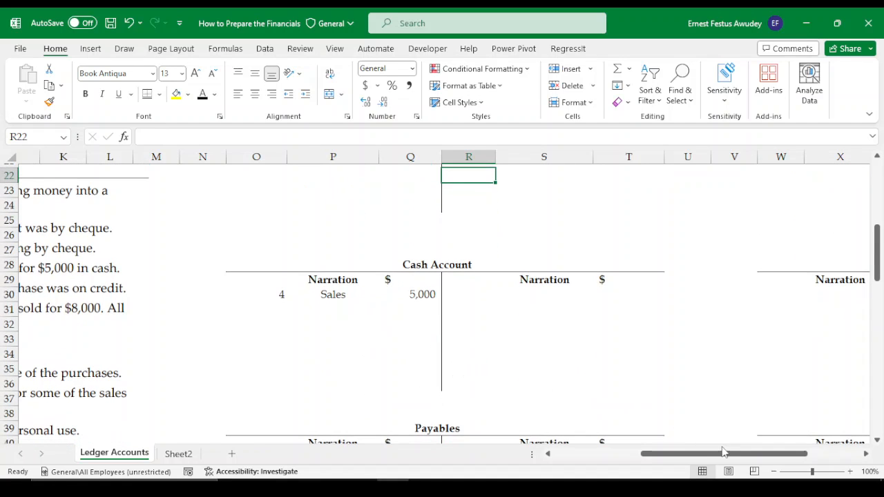
{"action": "left_click_drag", "start_coordinate": [706, 456], "coordinate": [760, 456]}
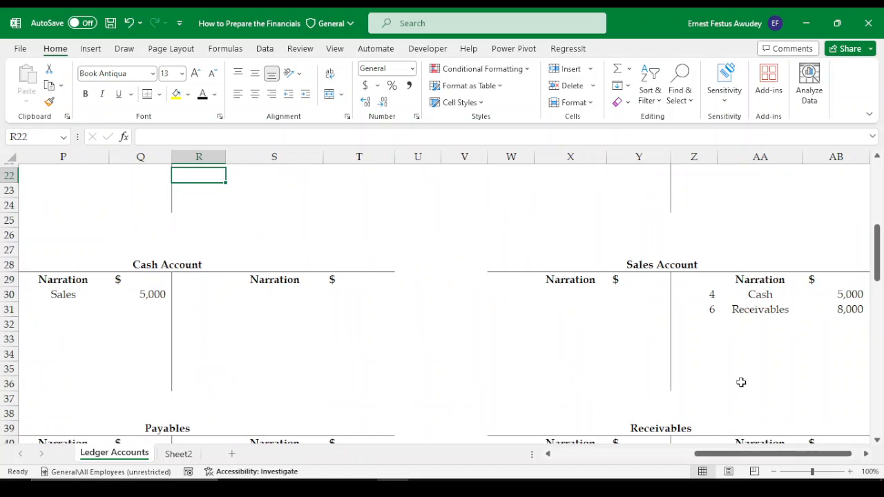
{"action": "scroll", "coordinate": [740, 380], "scroll_direction": "up", "scroll_amount": 2}
{"action": "scroll", "coordinate": [728, 365], "scroll_direction": "up", "scroll_amount": 3}
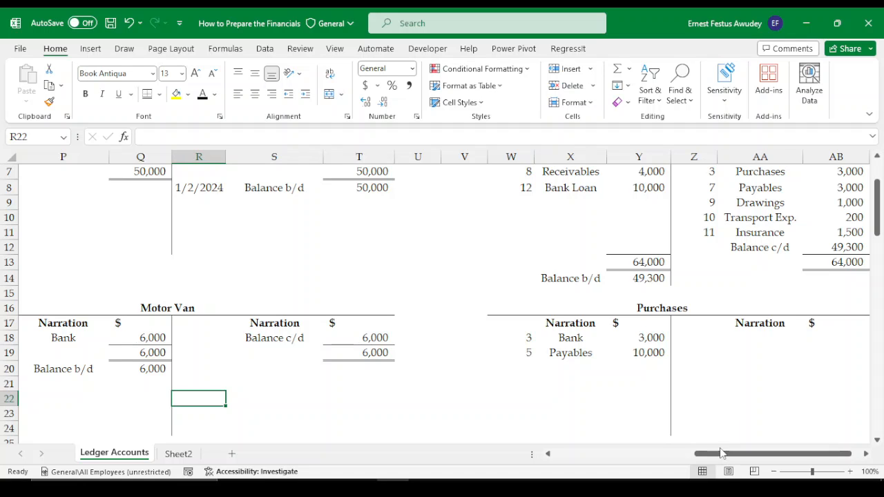
{"action": "left_click_drag", "start_coordinate": [722, 453], "coordinate": [751, 451]}
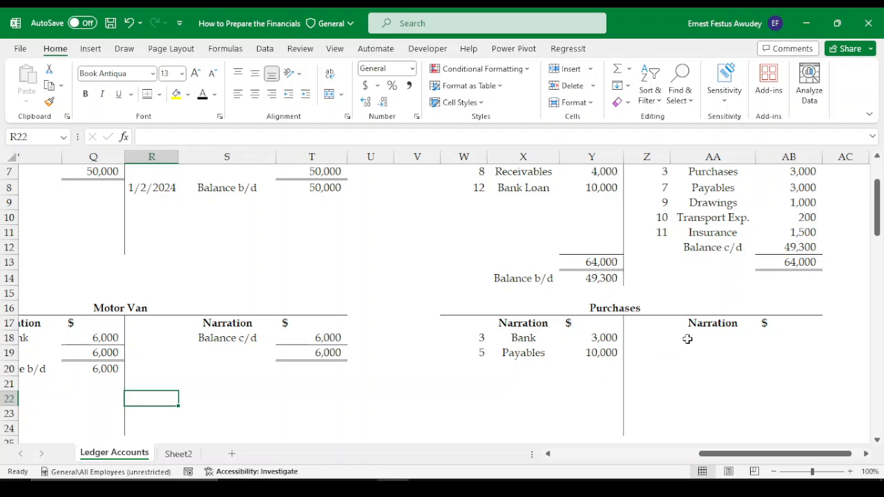
{"action": "left_click", "coordinate": [601, 369]}
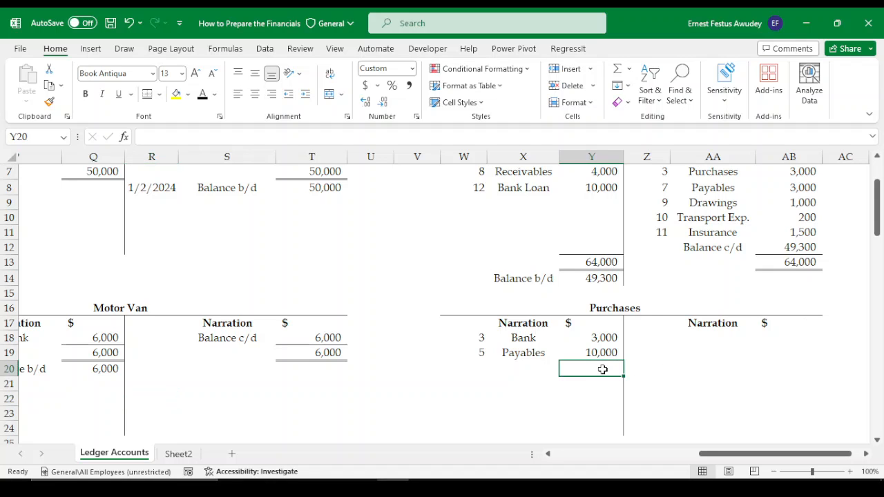
{"action": "key", "text": "alt+equal"}
{"action": "key", "text": "Return"}
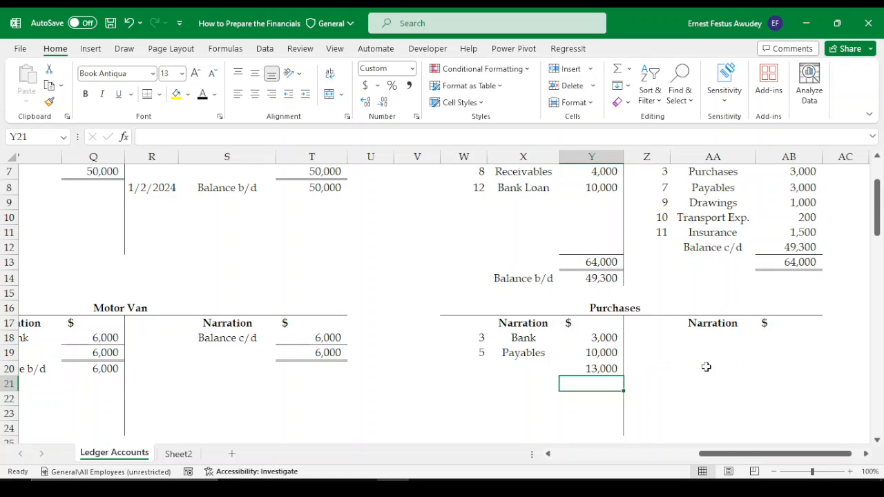
Carry the Purchases account's debit total across to the credit side in AB20 with the formula =Y20.
{"action": "left_click", "coordinate": [789, 370]}
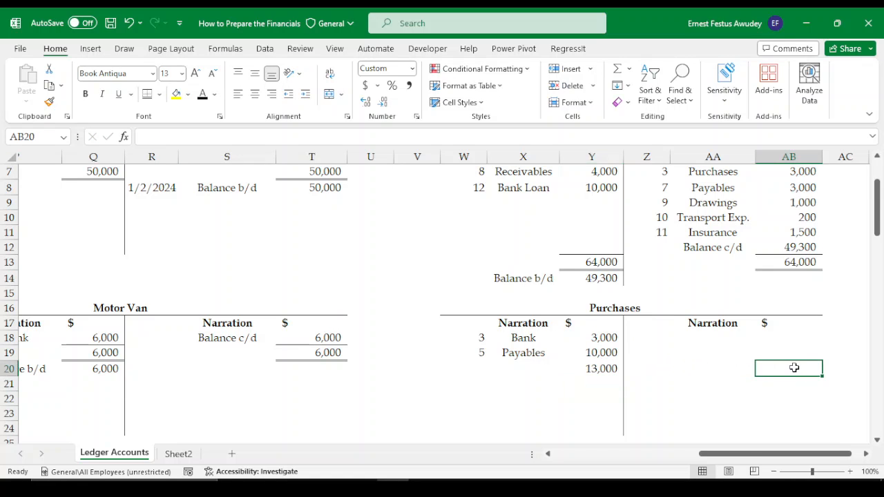
{"action": "type", "text": "="}
{"action": "left_click", "coordinate": [607, 369]}
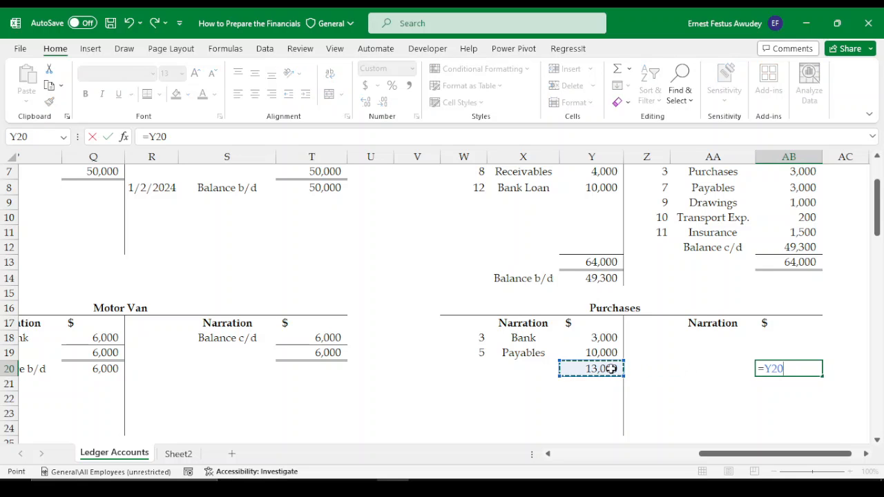
{"action": "key", "text": "Return"}
Apply a top and double bottom border to the Purchases account's totals in Y20 and AB20.
{"action": "left_click", "coordinate": [600, 370]}
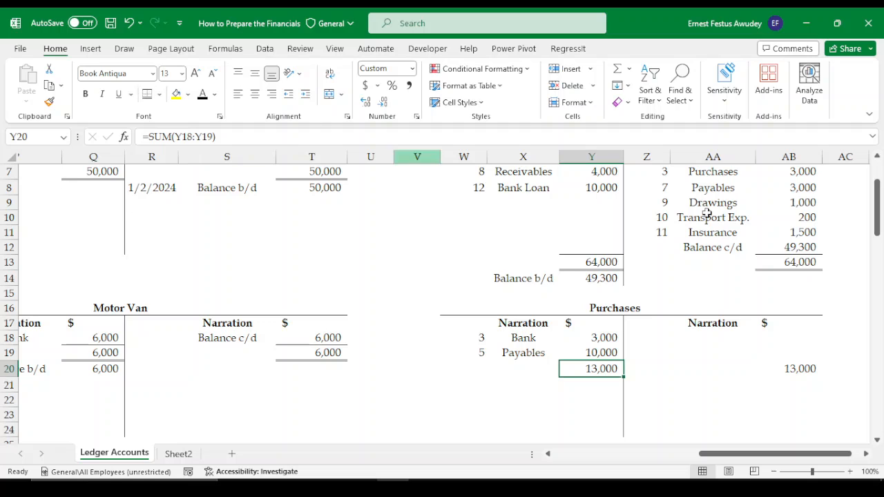
{"action": "left_click", "coordinate": [781, 370]}
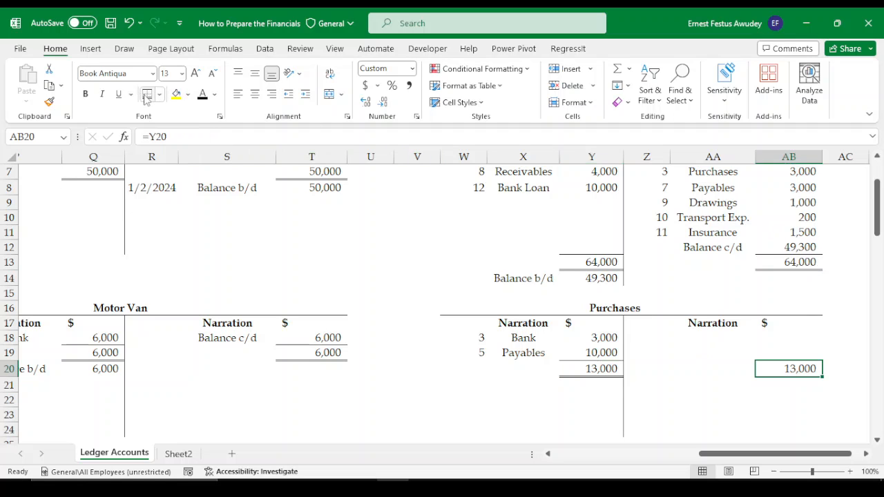
{"action": "left_click", "coordinate": [723, 350]}
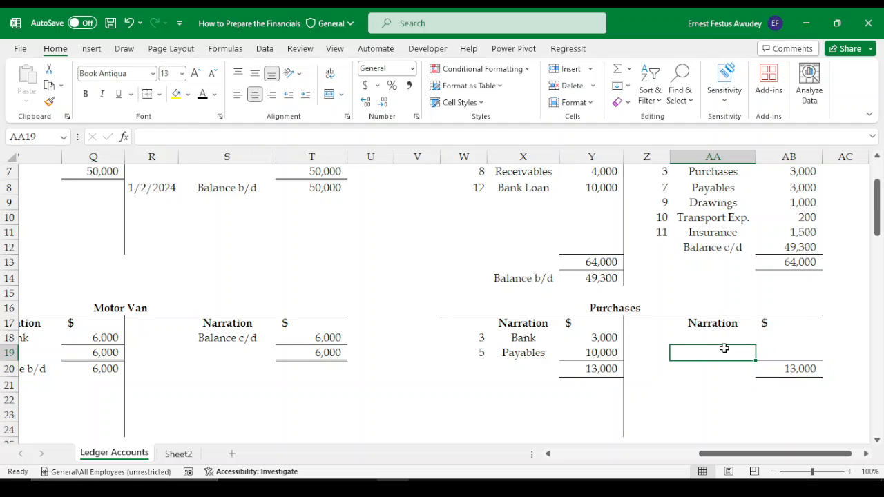
Record the Purchases account's closing balance on the credit side with "Balance c/d" in AA18 and =AB20 in AB18.
{"action": "left_click", "coordinate": [713, 339]}
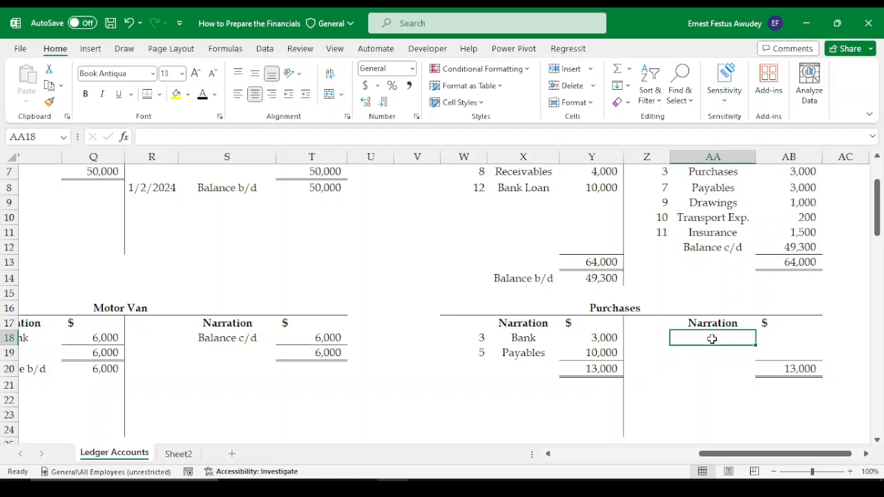
{"action": "type", "text": "Bla"}
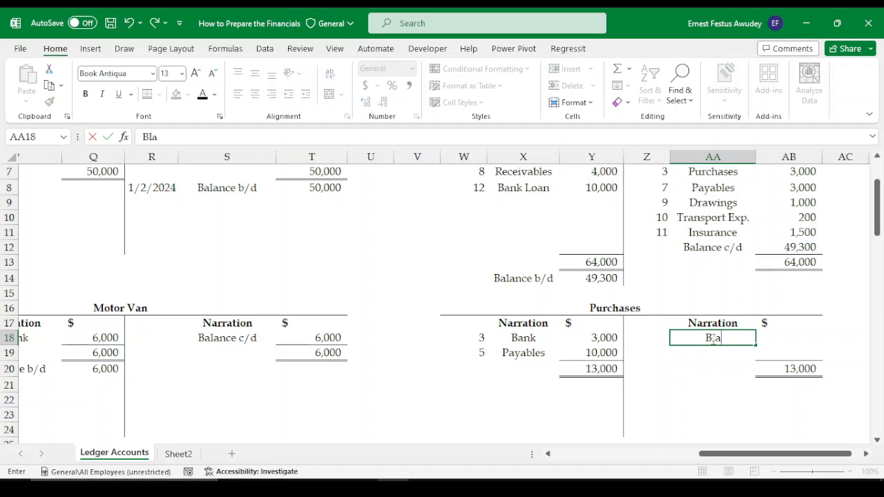
{"action": "key", "text": "BackSpace"}
{"action": "type", "text": "alance c/d"}
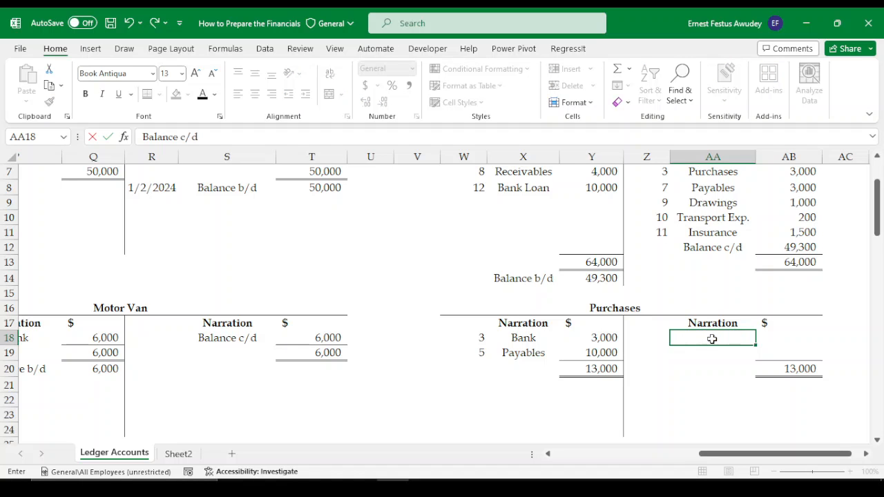
{"action": "key", "text": "Tab"}
{"action": "type", "text": "="}
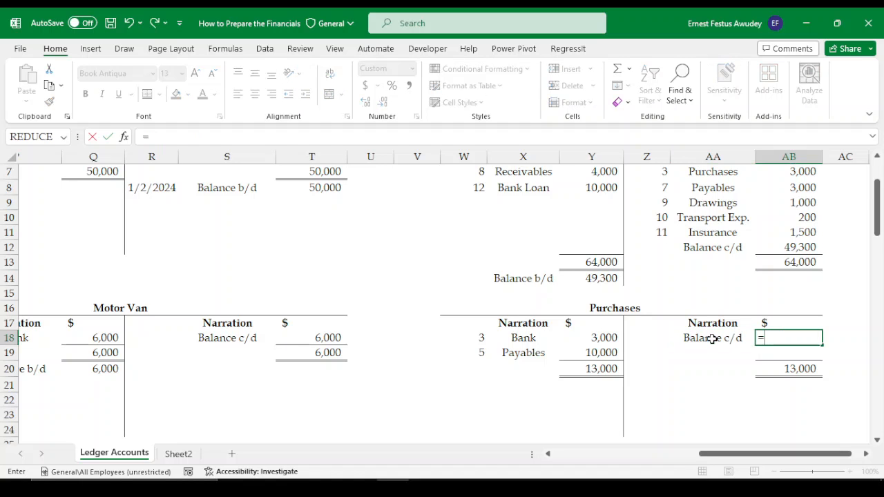
{"action": "left_click", "coordinate": [794, 368]}
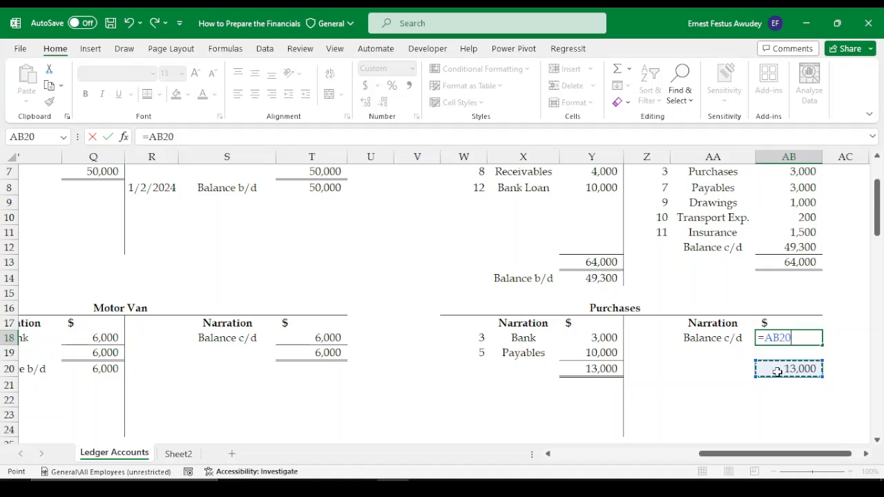
{"action": "key", "text": "Return"}
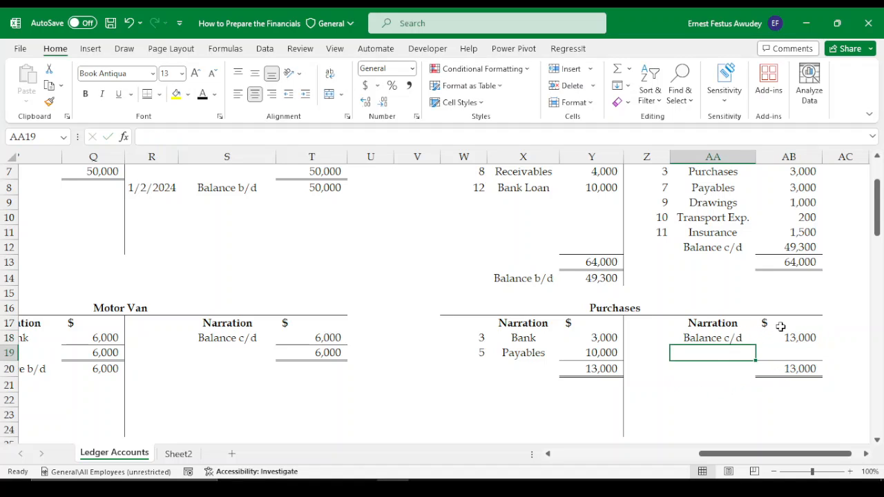
{"action": "left_click_drag", "start_coordinate": [792, 336], "coordinate": [790, 367]}
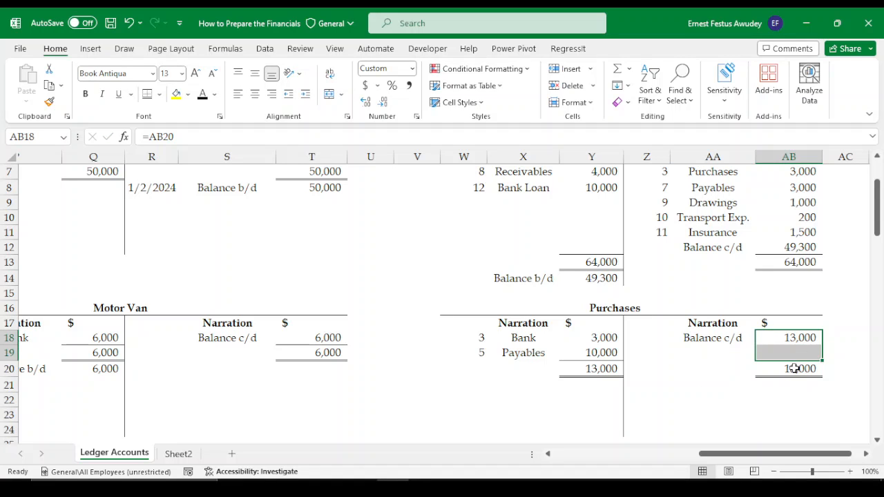
{"action": "left_click", "coordinate": [789, 367]}
Label the Purchases account's brought-down balance on the debit side "Balance b/d" in X21, with a lowercase b.
{"action": "left_click", "coordinate": [499, 386]}
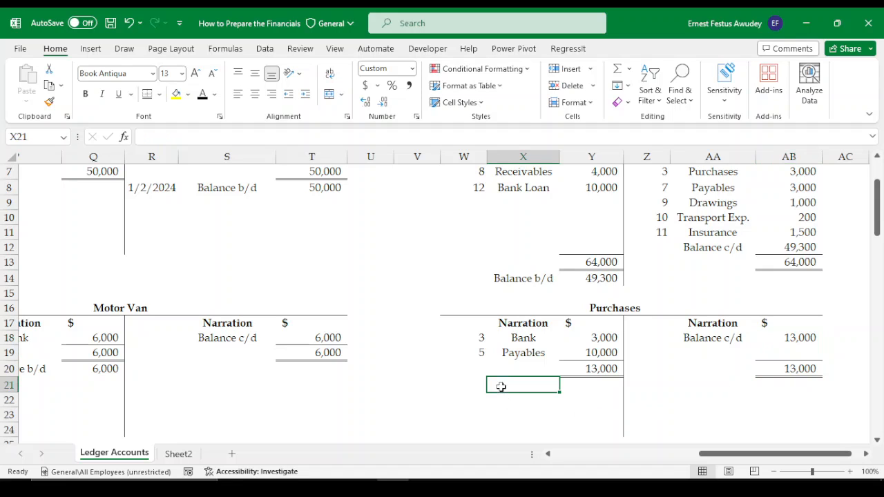
{"action": "type", "text": "Bla"}
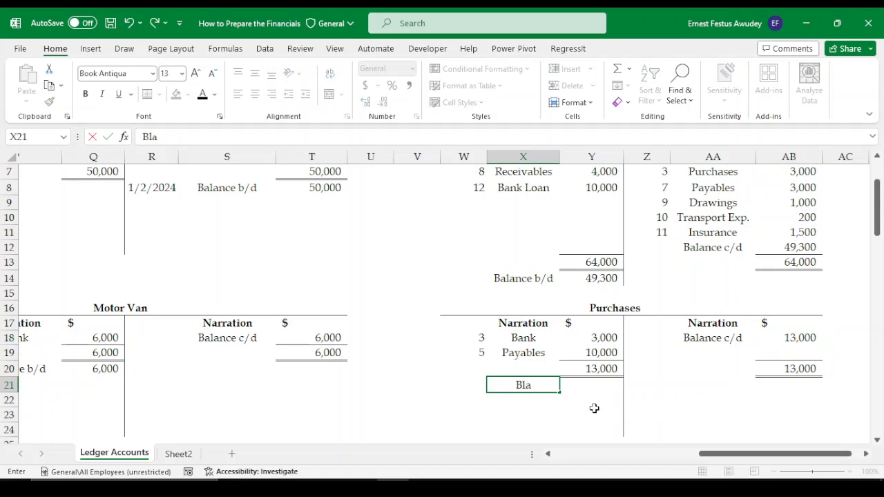
{"action": "key", "text": "BackSpace"}
{"action": "key", "text": "BackSpace"}
{"action": "type", "text": "alance B"}
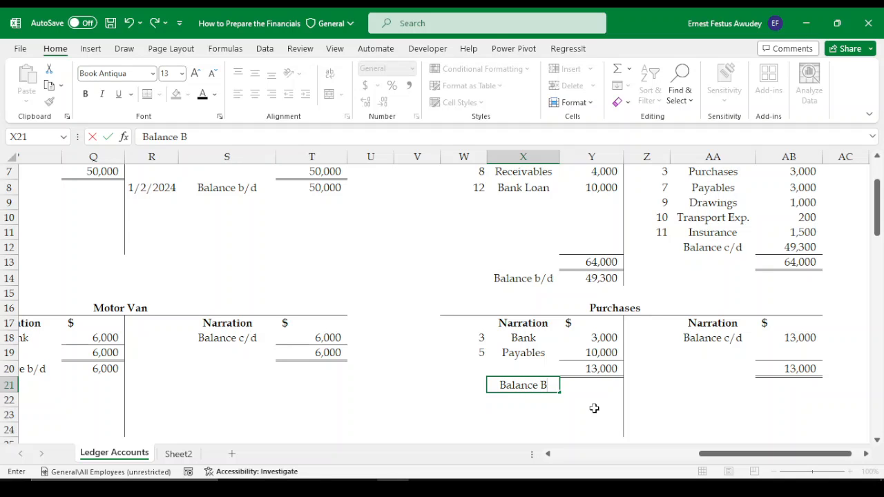
{"action": "type", "text": "/d"}
{"action": "key", "text": "Tab"}
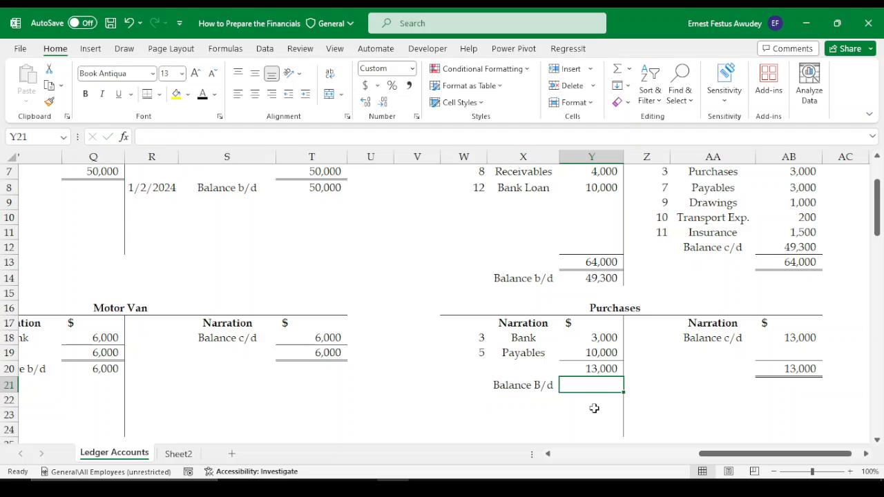
{"action": "double_click", "coordinate": [543, 385]}
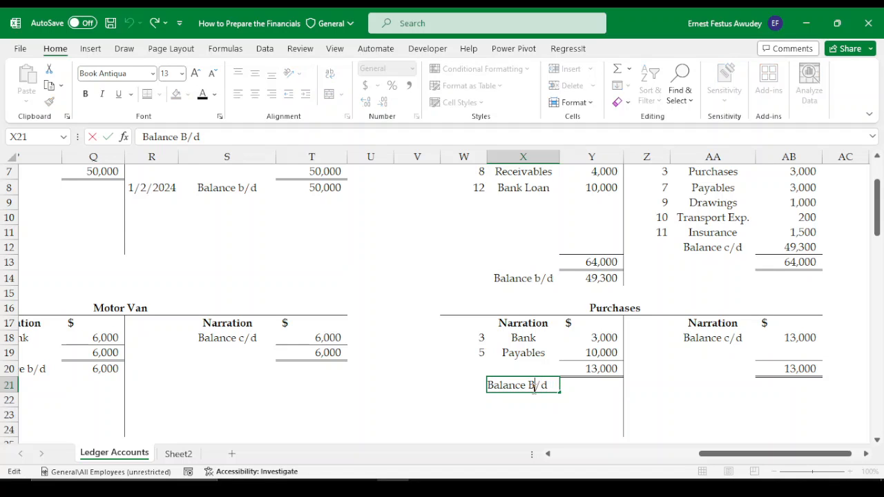
{"action": "key", "text": "BackSpace"}
{"action": "type", "text": "b"}
{"action": "key", "text": "Tab"}
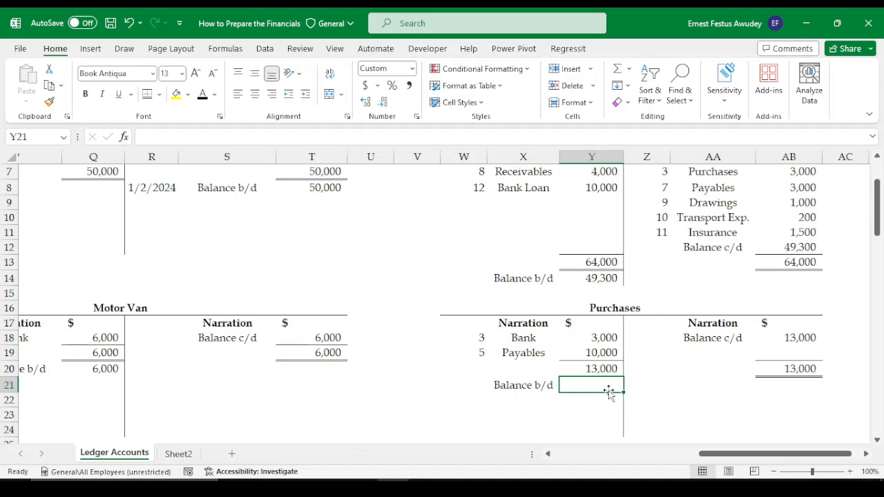
Bring the Purchases account's balance down into Y21 with the formula =AB18.
{"action": "type", "text": "="}
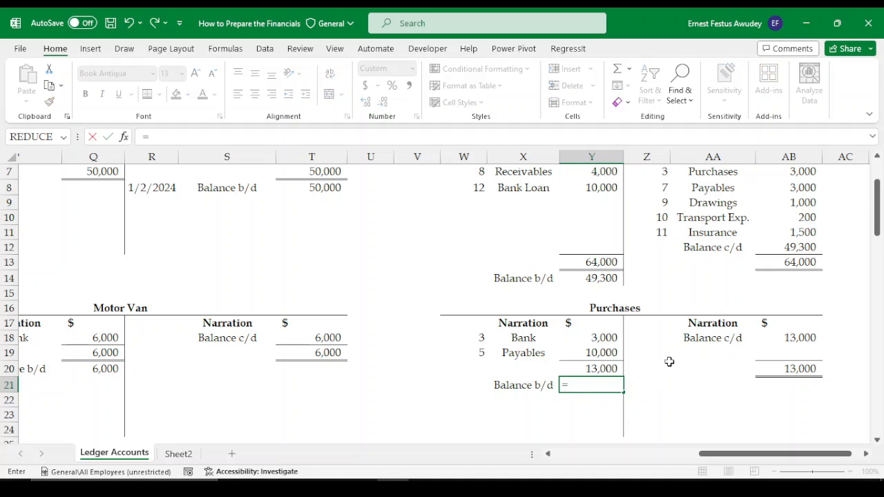
{"action": "left_click", "coordinate": [788, 338]}
{"action": "key", "text": "Return"}
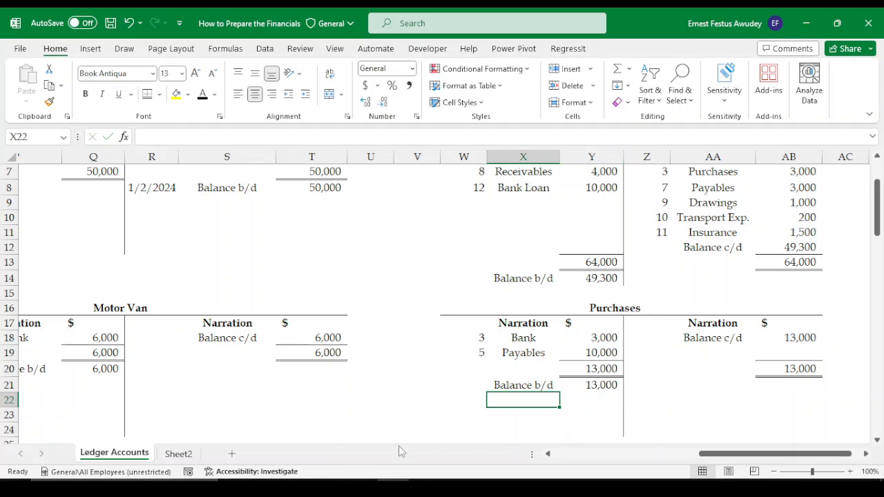
Total the Sales Account's credit side in AB32 by summing AB30:AB31.
{"action": "scroll", "coordinate": [479, 411], "scroll_direction": "down", "scroll_amount": 4}
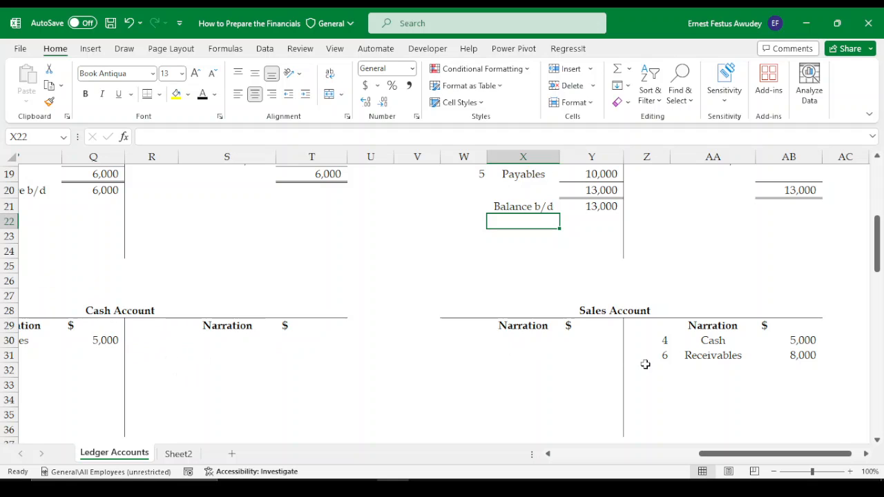
{"action": "left_click_drag", "start_coordinate": [746, 459], "coordinate": [750, 460]}
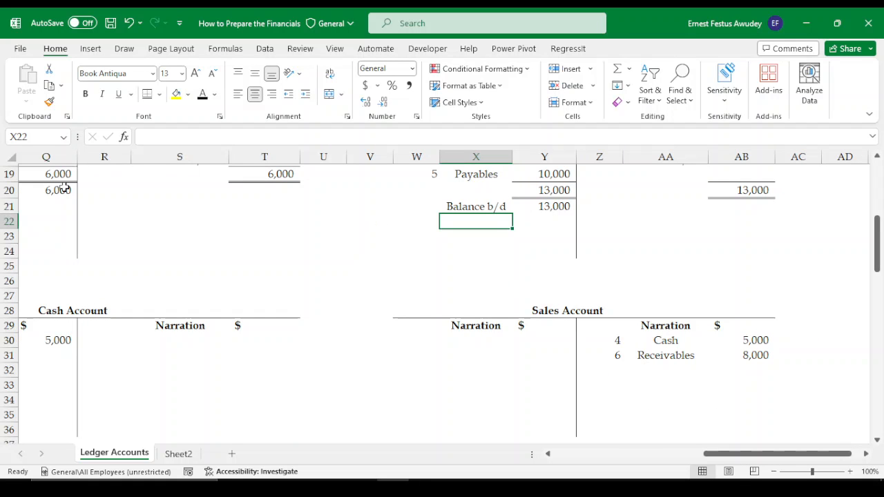
{"action": "scroll", "coordinate": [190, 228], "scroll_direction": "up", "scroll_amount": 2}
{"action": "scroll", "coordinate": [395, 327], "scroll_direction": "down", "scroll_amount": 4}
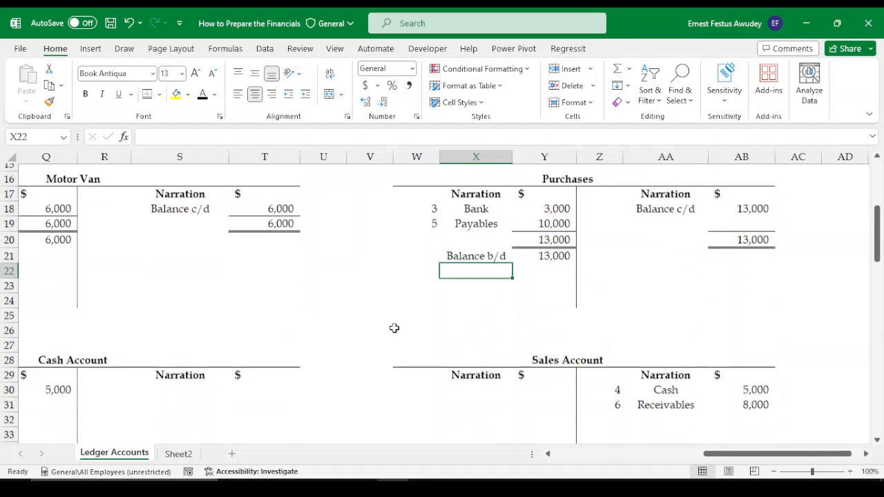
{"action": "left_click", "coordinate": [751, 281]}
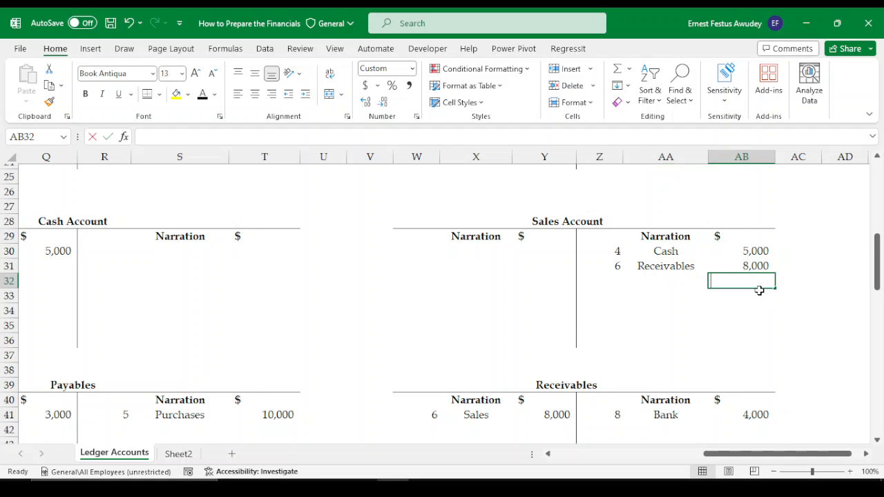
{"action": "key", "text": "alt+equal"}
{"action": "key", "text": "Return"}
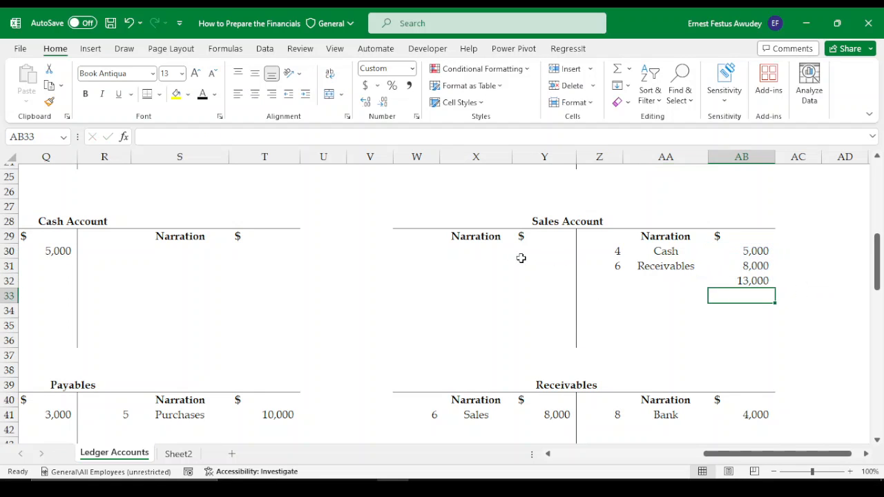
Carry the Sales Account's credit total across to the debit side in Y32 with the formula =AB32.
{"action": "left_click", "coordinate": [544, 281]}
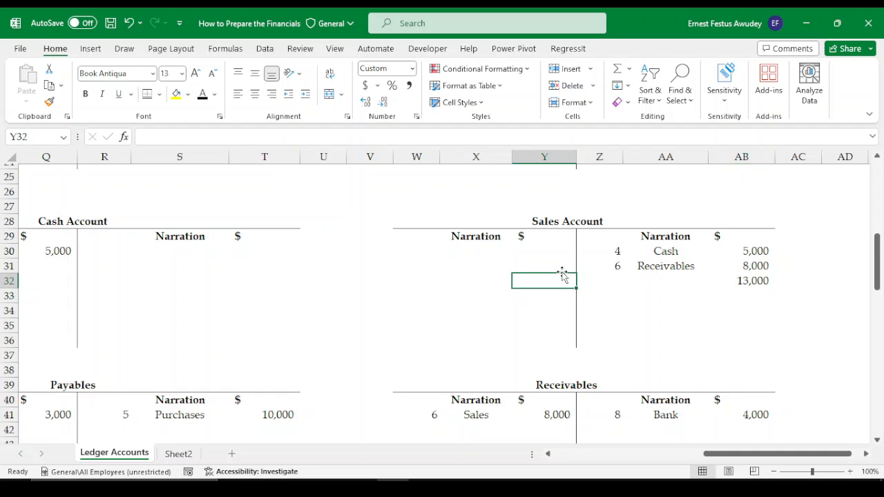
{"action": "type", "text": "="}
{"action": "left_click", "coordinate": [751, 281]}
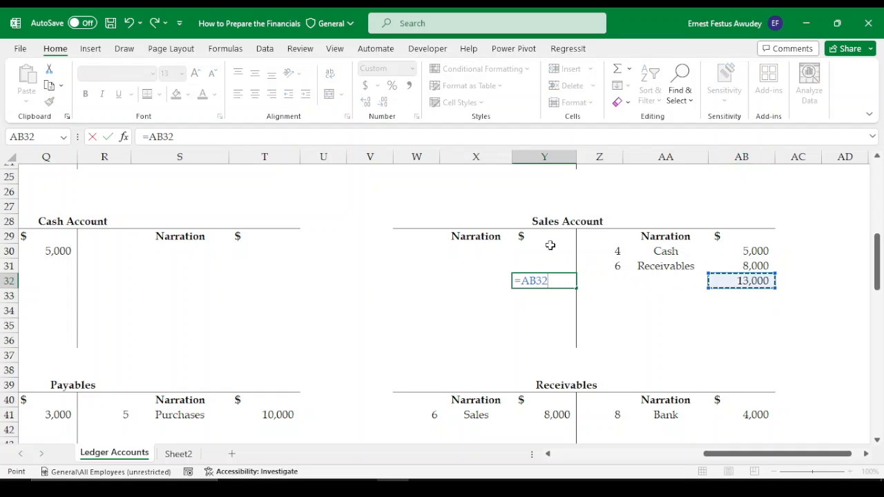
{"action": "key", "text": "Return"}
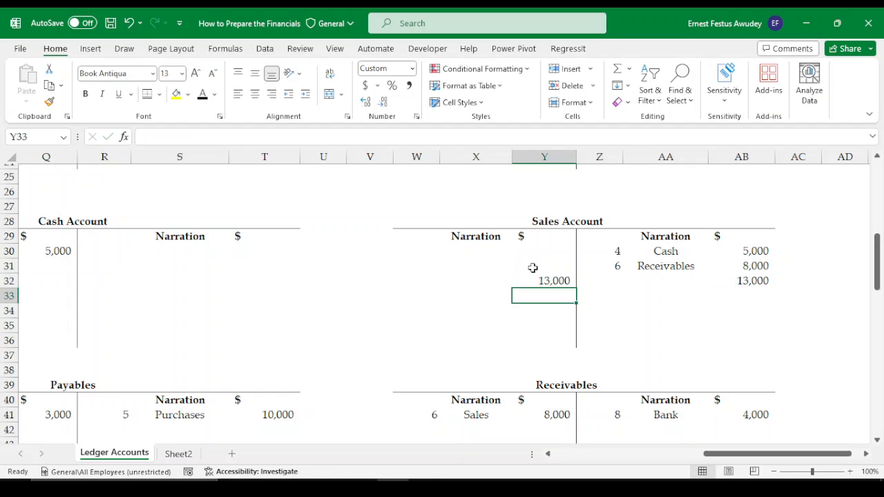
Record the Sales Account's closing balance on the debit side with "Balance c/d" in X30 and =Y32 in Y30.
{"action": "left_click", "coordinate": [470, 261]}
{"action": "left_click", "coordinate": [474, 248]}
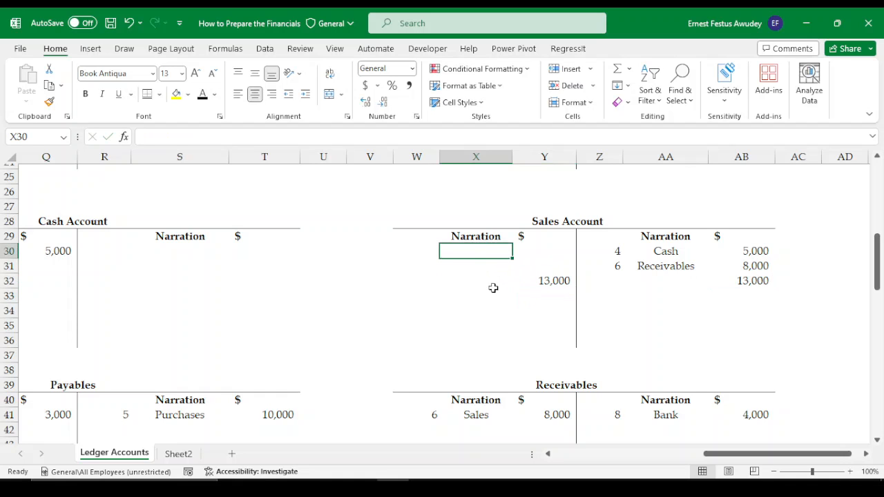
{"action": "type", "text": "Blal"}
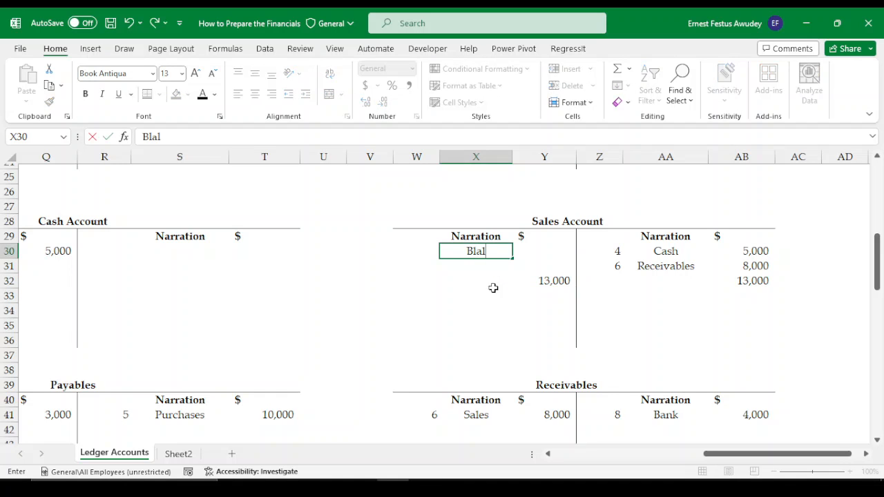
{"action": "key", "text": "BackSpace"}
{"action": "key", "text": "BackSpace"}
{"action": "type", "text": "alance"}
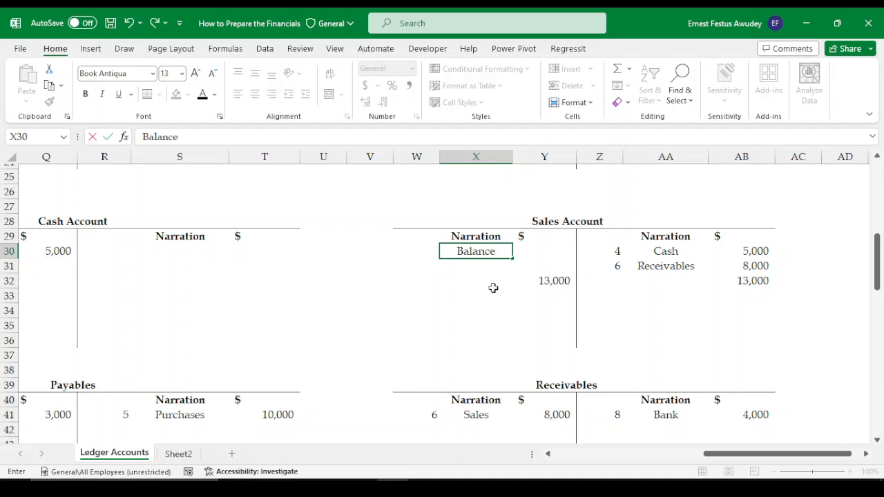
{"action": "type", "text": " c/d"}
{"action": "key", "text": "Tab"}
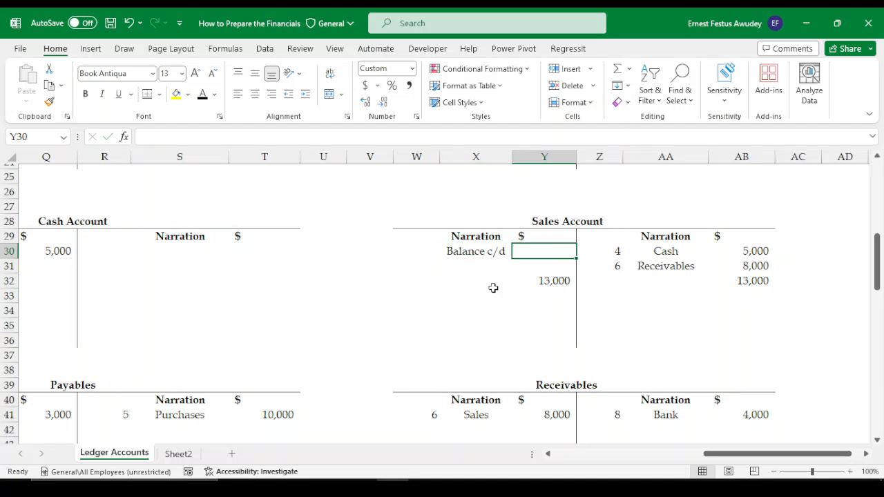
{"action": "type", "text": "="}
{"action": "left_click", "coordinate": [530, 280]}
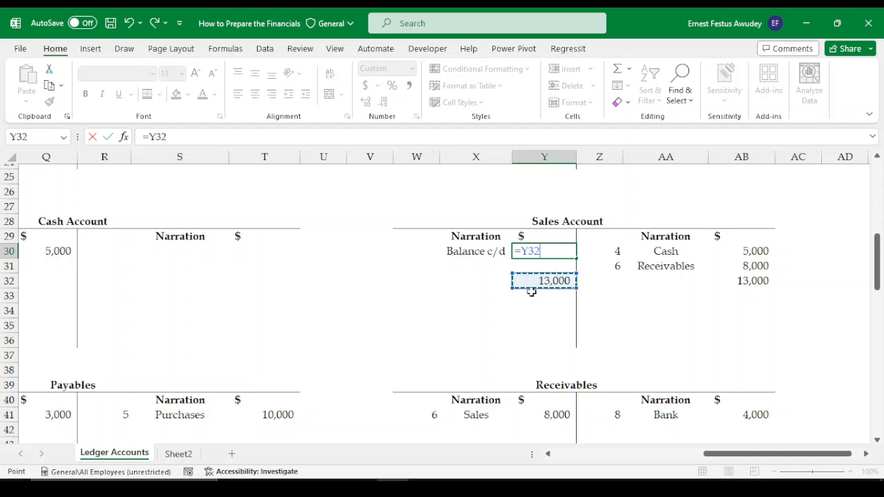
{"action": "key", "text": "Return"}
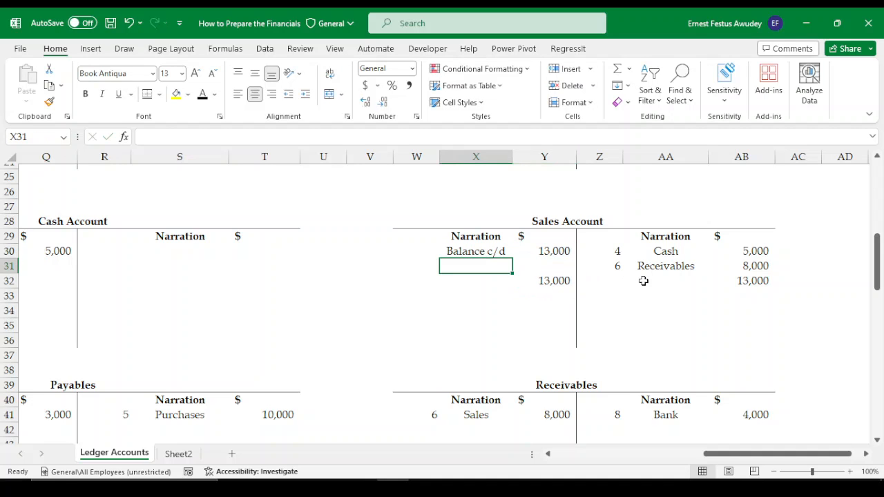
Bring the Sales Account's balance down on the credit side with "Balance c/d" in AA33 and the formula =Y30 in AB33.
{"action": "left_click", "coordinate": [600, 297]}
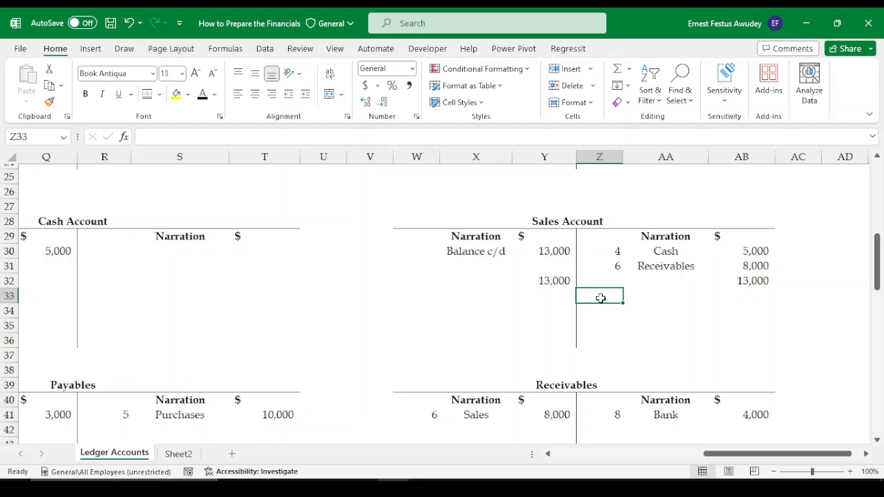
{"action": "type", "text": "Bal"}
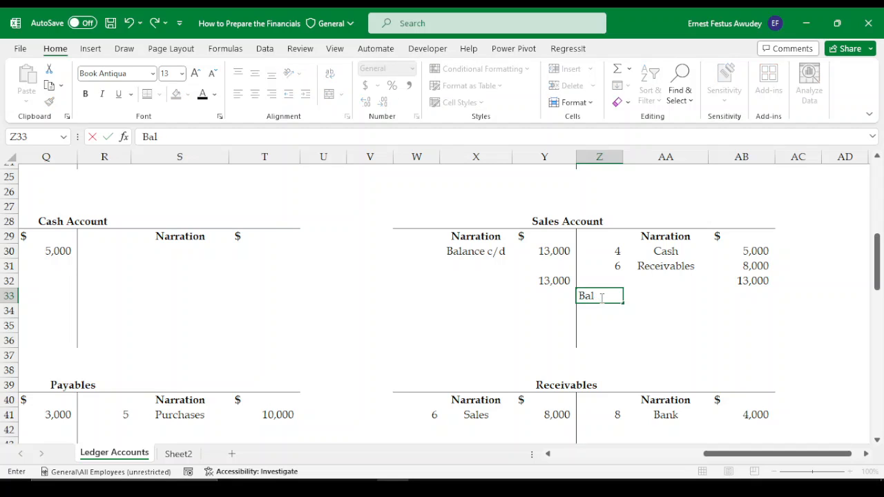
{"action": "key", "text": "Tab"}
{"action": "type", "text": "B"}
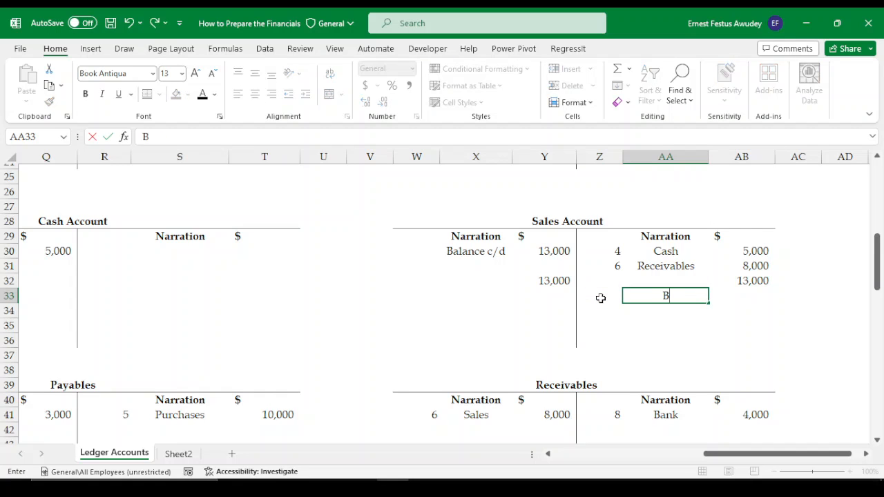
{"action": "type", "text": "alance"}
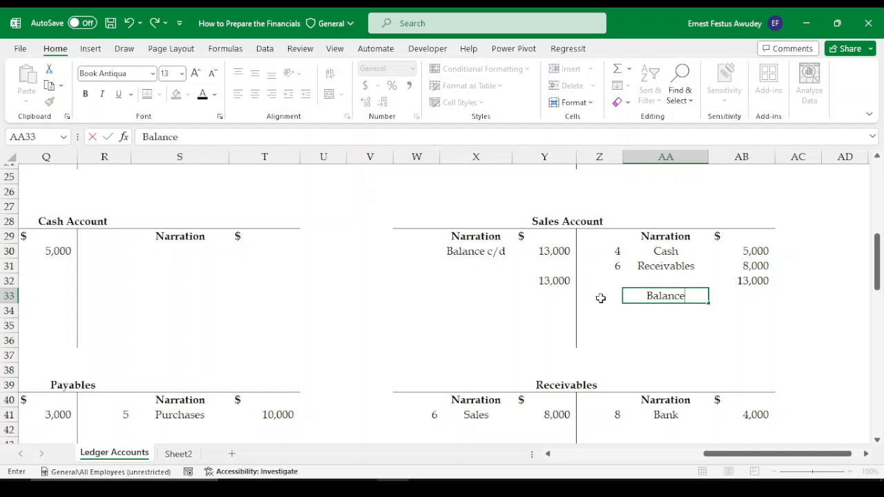
{"action": "type", "text": " c/d"}
{"action": "key", "text": "Tab"}
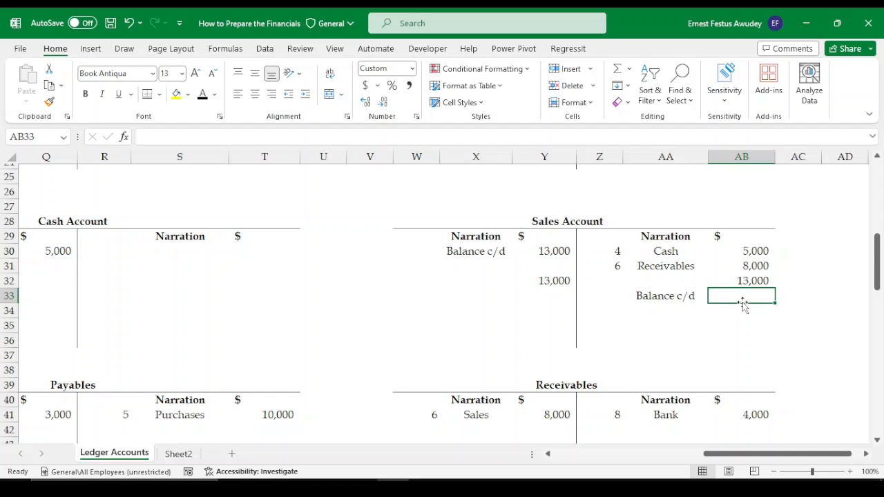
{"action": "type", "text": "="}
{"action": "left_click", "coordinate": [556, 252]}
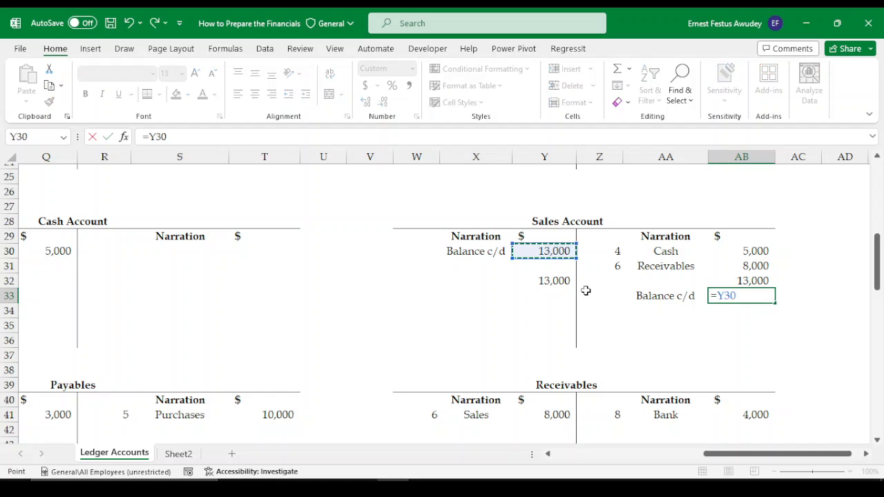
{"action": "key", "text": "Return"}
Apply a top and double bottom border to the Sales Account totals in AB32 and Y32.
{"action": "left_click", "coordinate": [754, 281]}
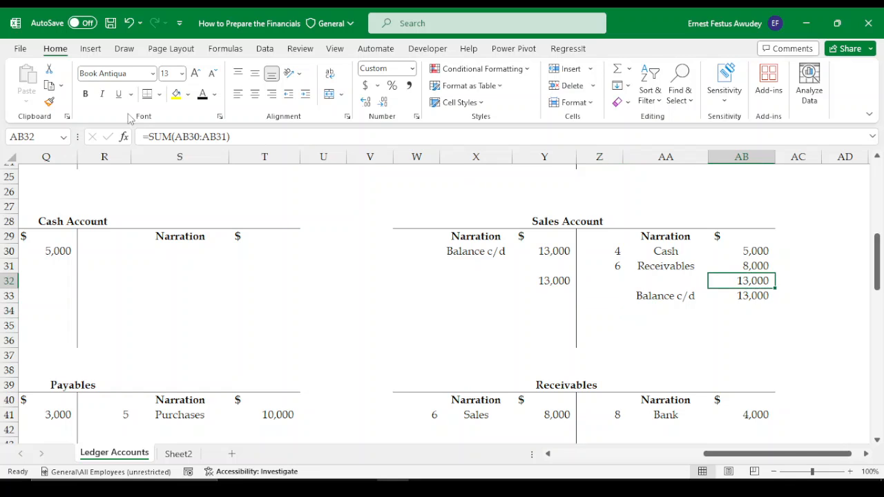
{"action": "left_click", "coordinate": [146, 94]}
{"action": "left_click", "coordinate": [558, 281]}
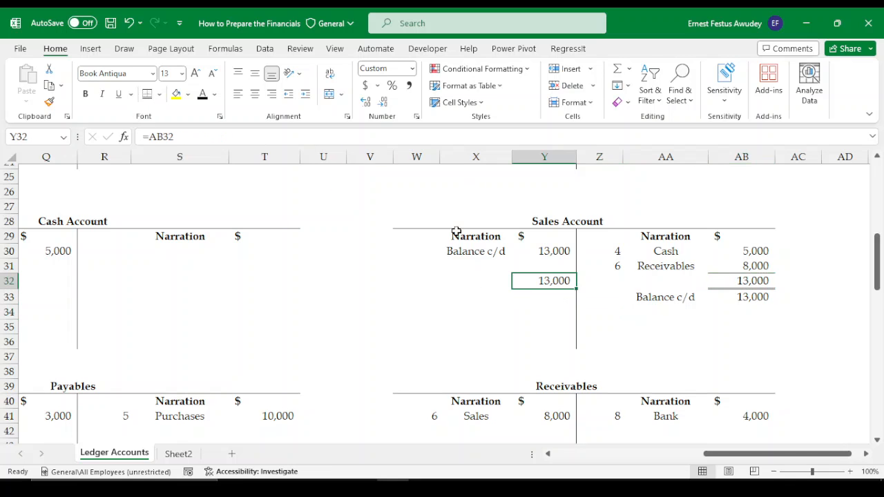
{"action": "left_click", "coordinate": [147, 94]}
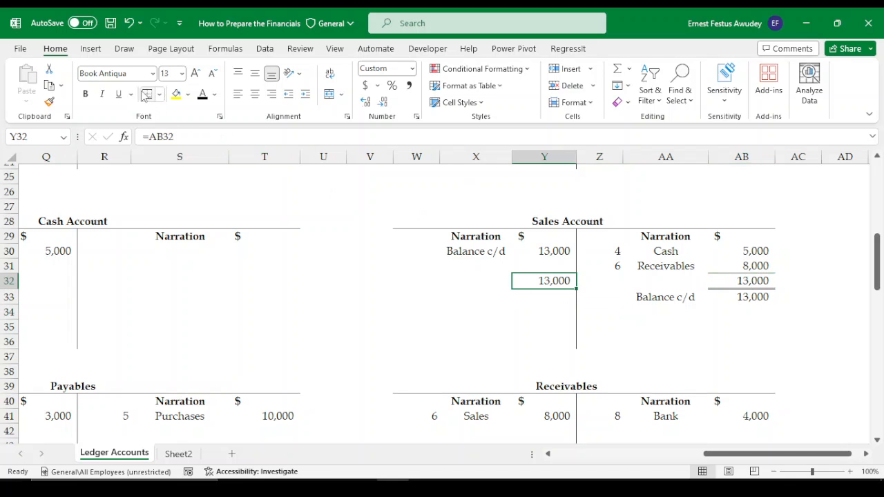
{"action": "left_click", "coordinate": [421, 382]}
Compare the Payables account's debit entry in Q41 with its credit entry in T41.
{"action": "scroll", "coordinate": [467, 361], "scroll_direction": "down", "scroll_amount": 2}
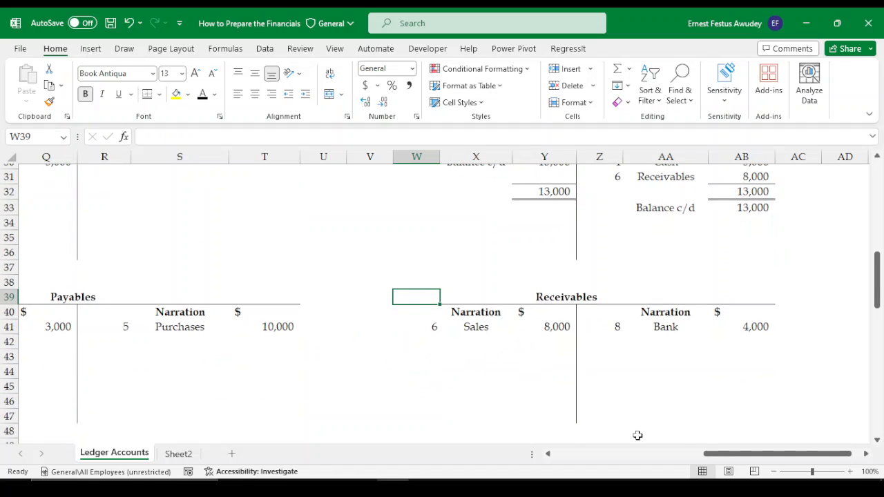
{"action": "left_click_drag", "start_coordinate": [720, 456], "coordinate": [523, 337]}
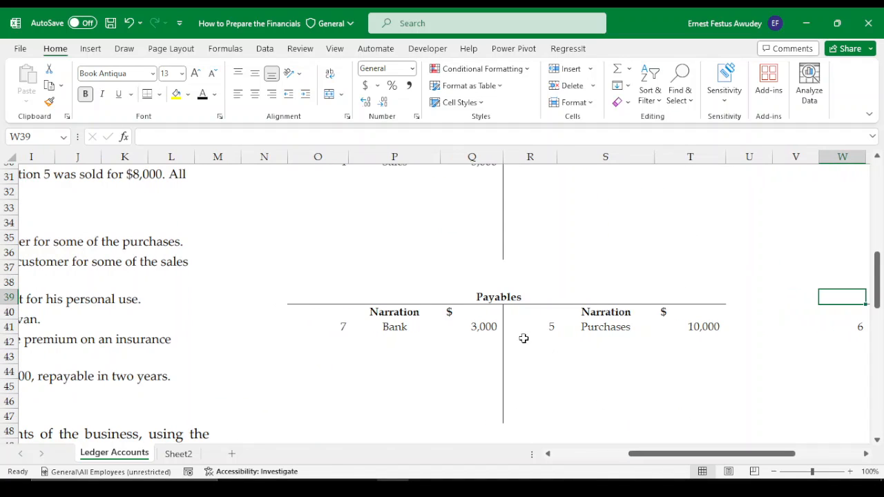
{"action": "left_click", "coordinate": [346, 350]}
{"action": "left_click", "coordinate": [408, 352]}
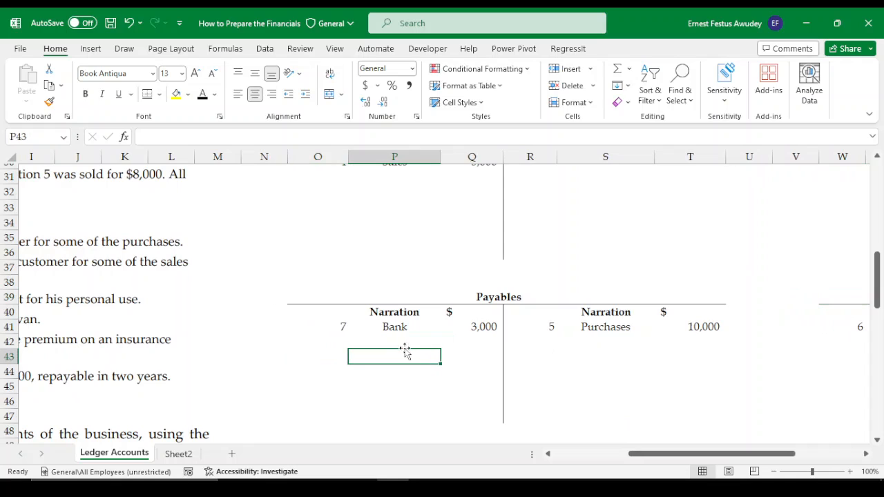
{"action": "left_click", "coordinate": [392, 337]}
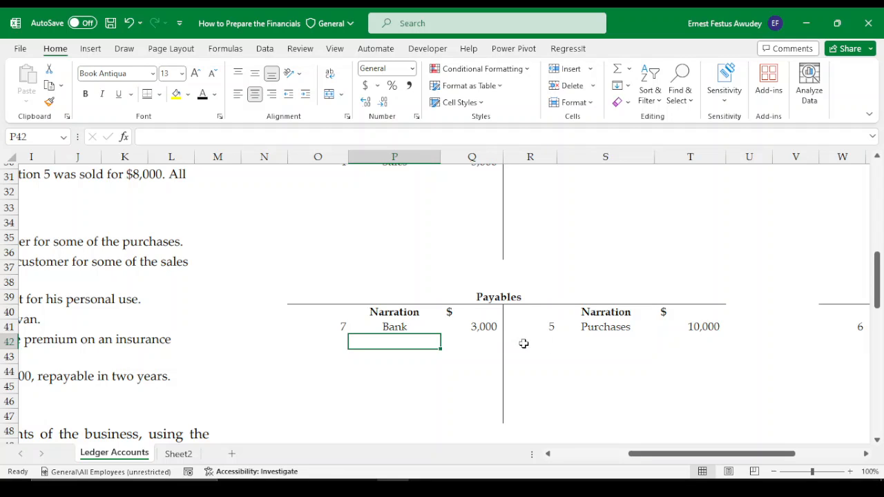
{"action": "left_click", "coordinate": [699, 328]}
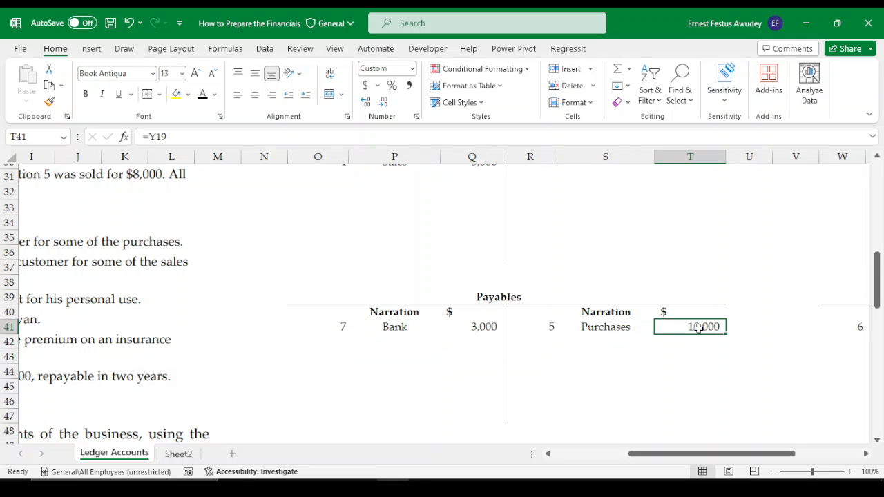
{"action": "left_click", "coordinate": [477, 330]}
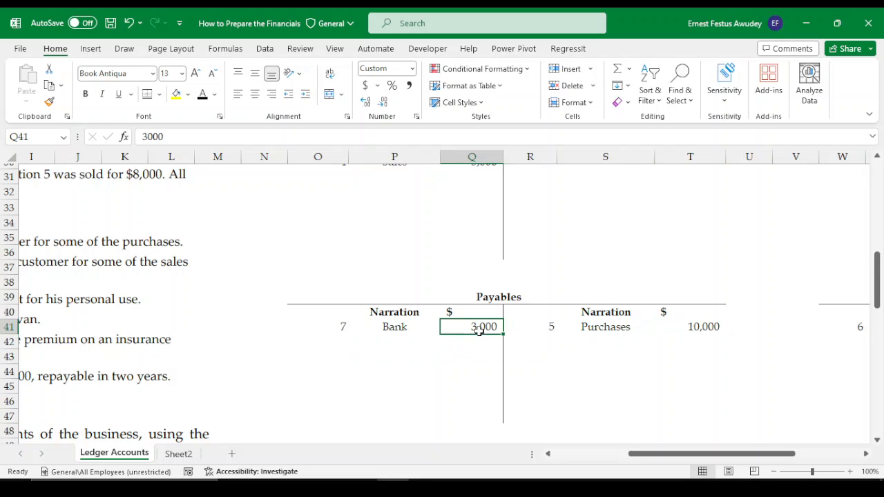
{"action": "left_click", "coordinate": [705, 329]}
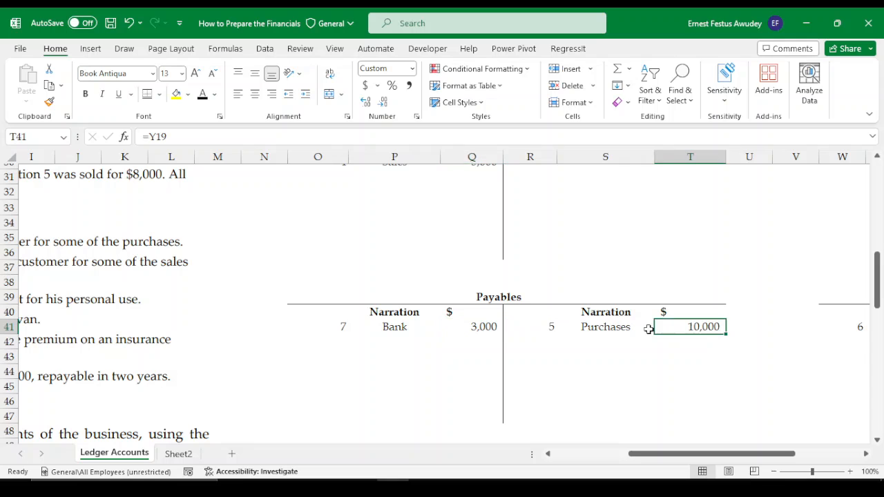
{"action": "left_click", "coordinate": [481, 331]}
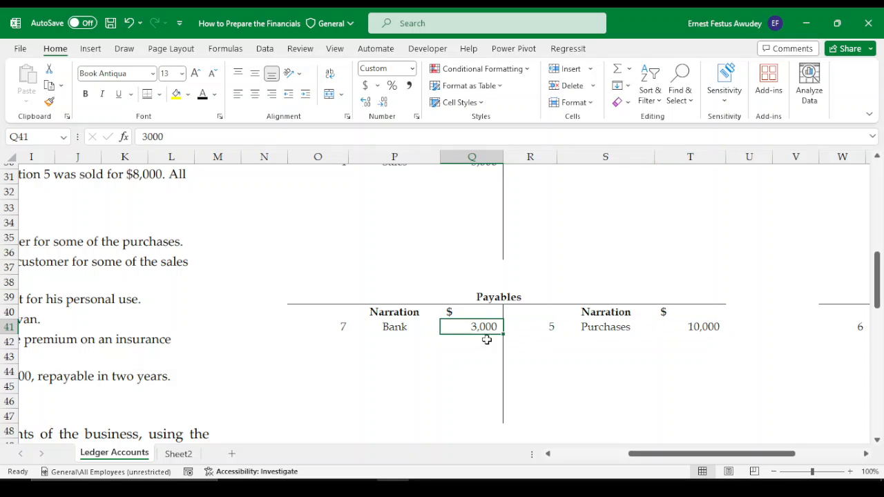
Enter the closing balance narration in P42 on the Payables account's debit side.
{"action": "left_click", "coordinate": [389, 343]}
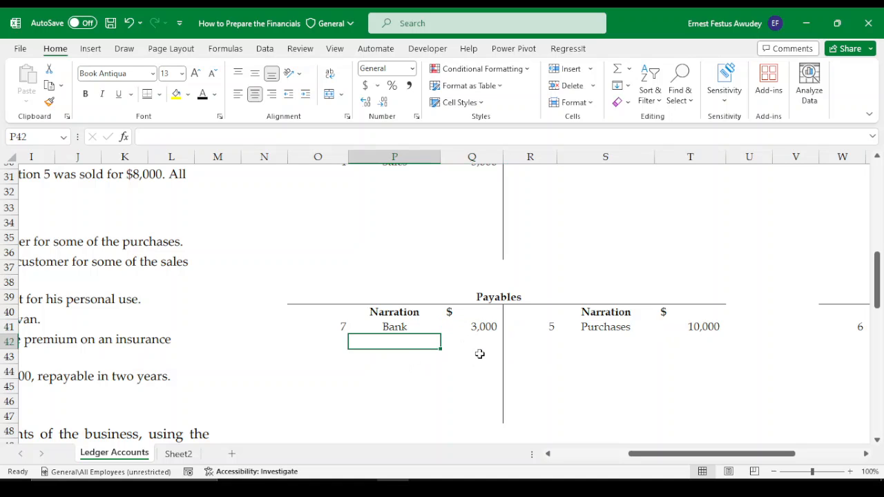
{"action": "type", "text": "B"}
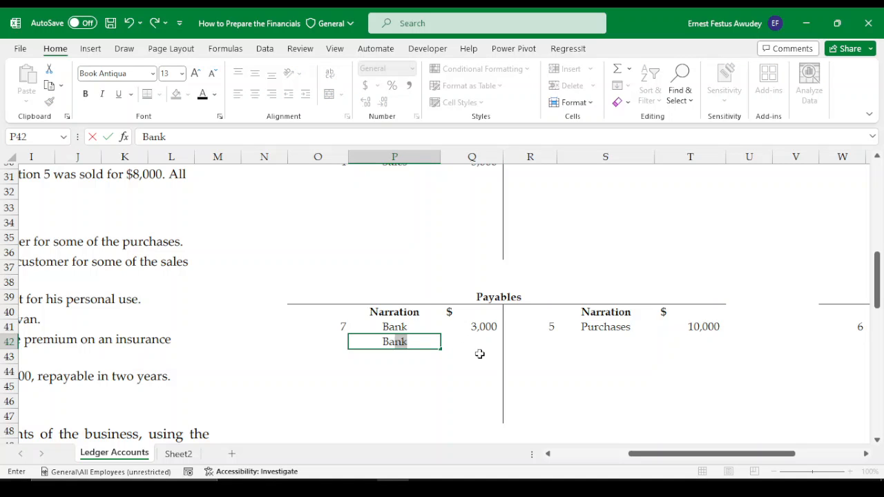
Enter the narration "Balance c/d" in P42 on the debit side of the Payables account.
{"action": "type", "text": "alance"}
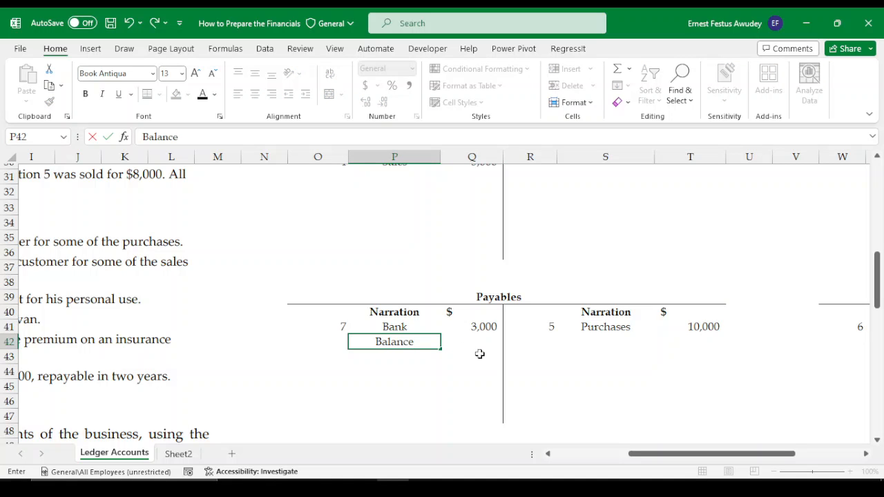
{"action": "type", "text": " c/d"}
{"action": "key", "text": "Tab"}
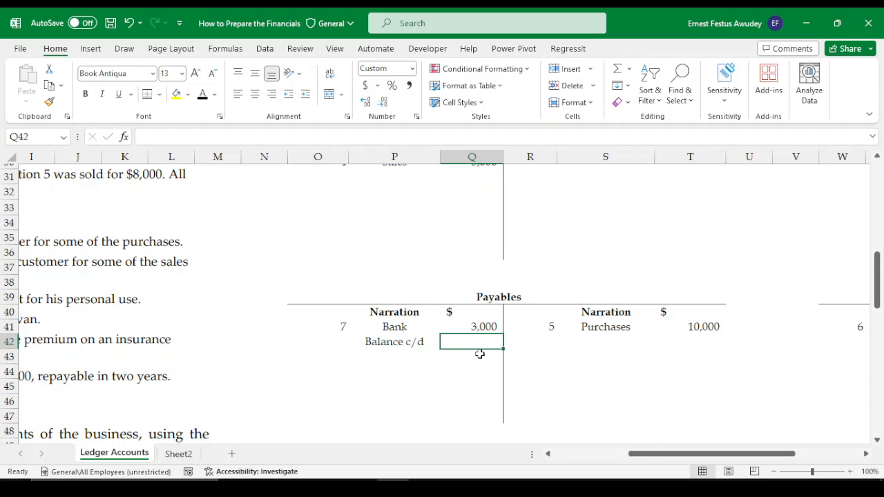
Total the credit side of the Payables account in T43 with =SUM(T41:T42).
{"action": "left_click", "coordinate": [701, 353]}
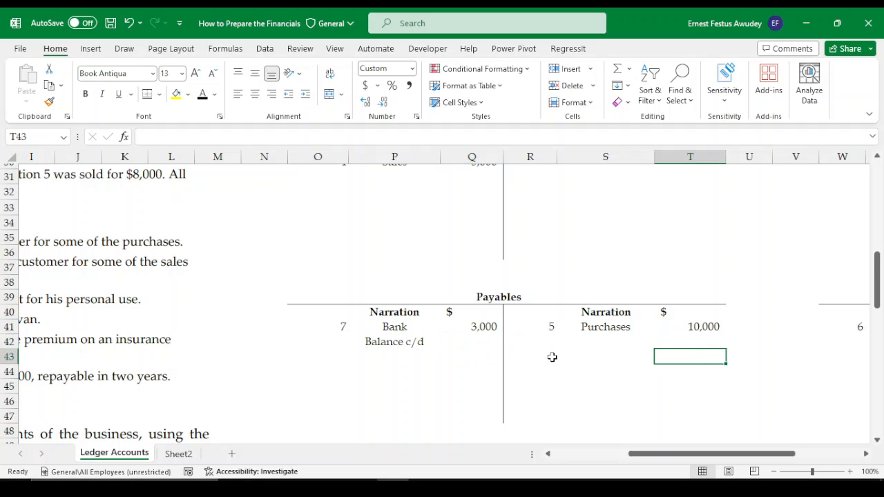
{"action": "key", "text": "alt"}
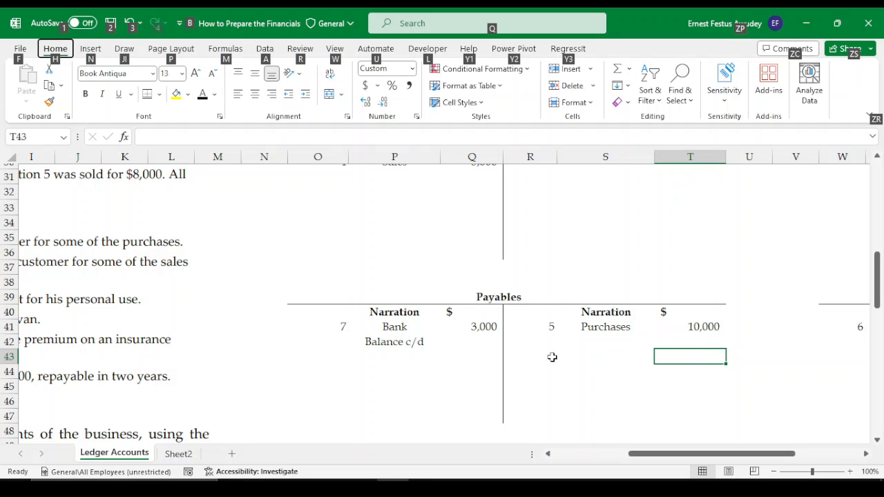
{"action": "key", "text": "Down"}
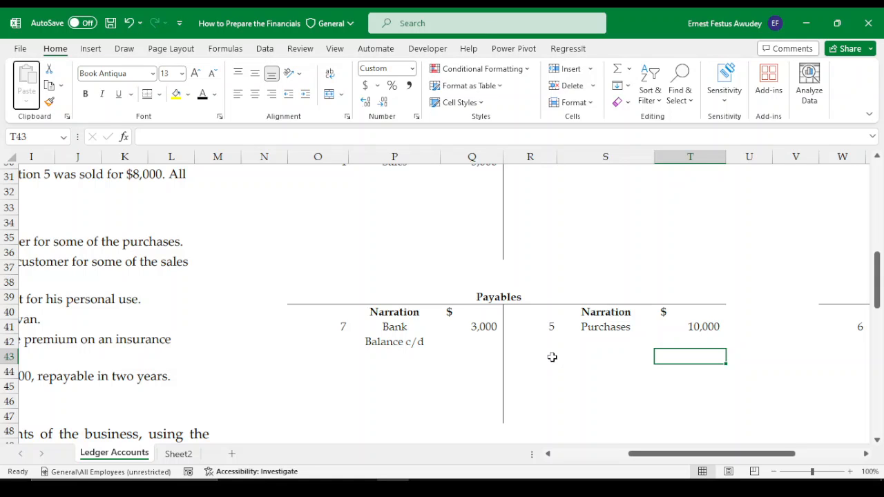
{"action": "left_click", "coordinate": [669, 344]}
{"action": "left_click", "coordinate": [672, 353]}
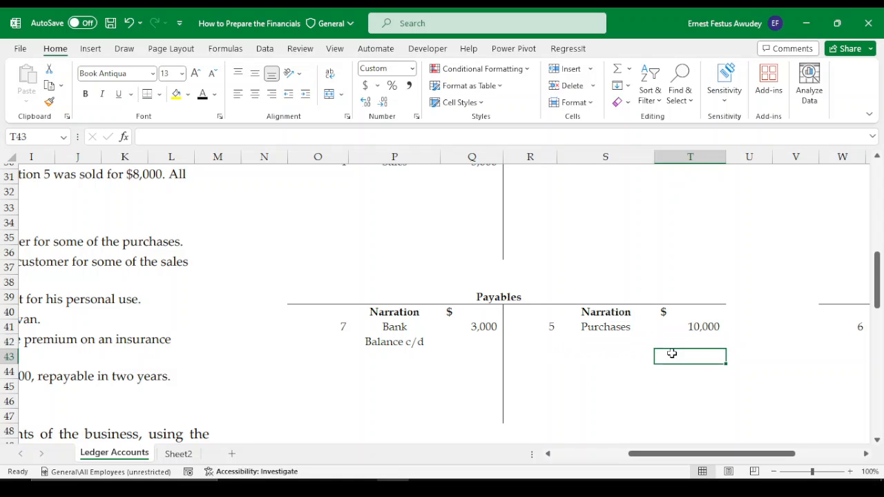
{"action": "key", "text": "alt+equal"}
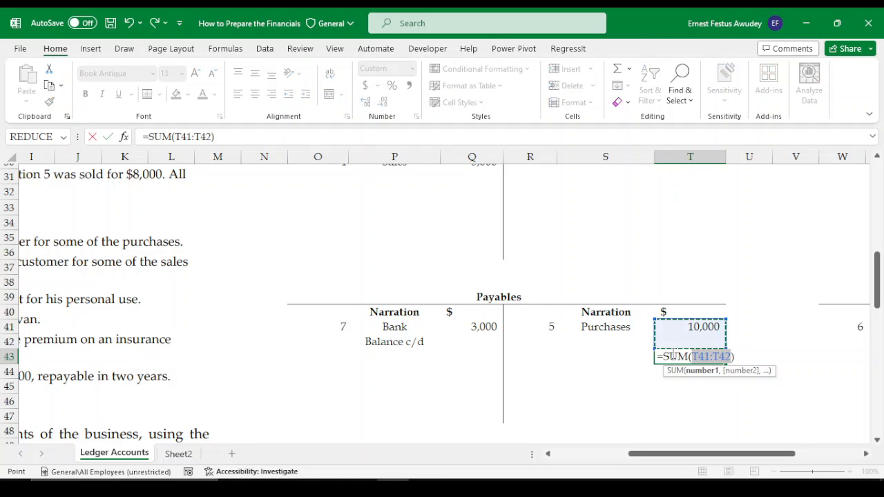
{"action": "key", "text": "Return"}
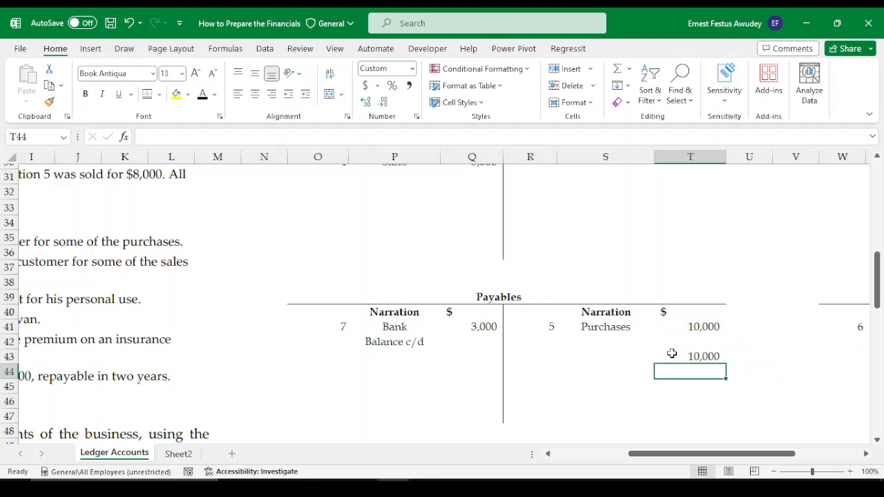
Link the Payables debit total in Q43 to the credit total with =T43.
{"action": "left_click", "coordinate": [480, 353]}
{"action": "type", "text": "="}
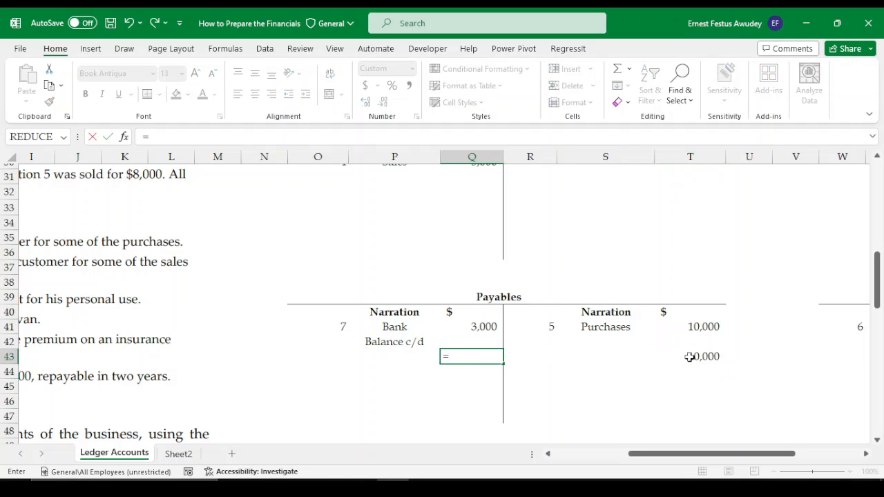
{"action": "left_click", "coordinate": [688, 357]}
{"action": "key", "text": "Return"}
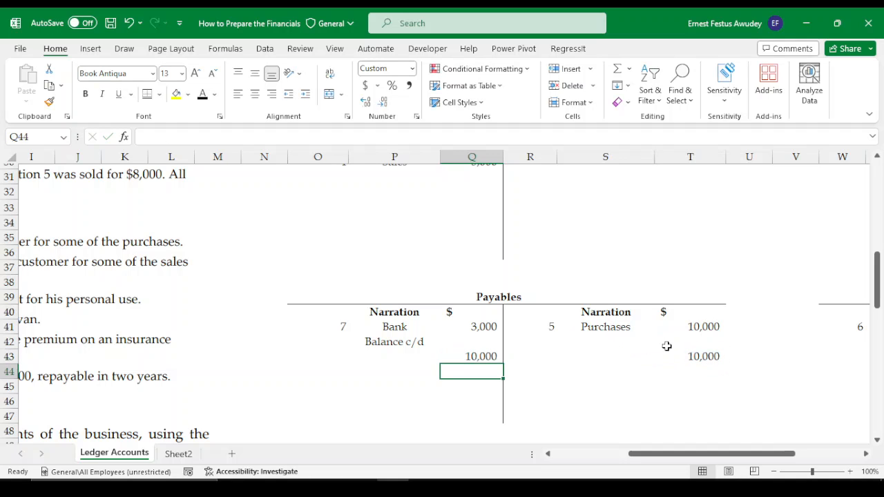
Apply a top and double bottom border to the Payables totals in Q43 and T43.
{"action": "left_click", "coordinate": [479, 353]}
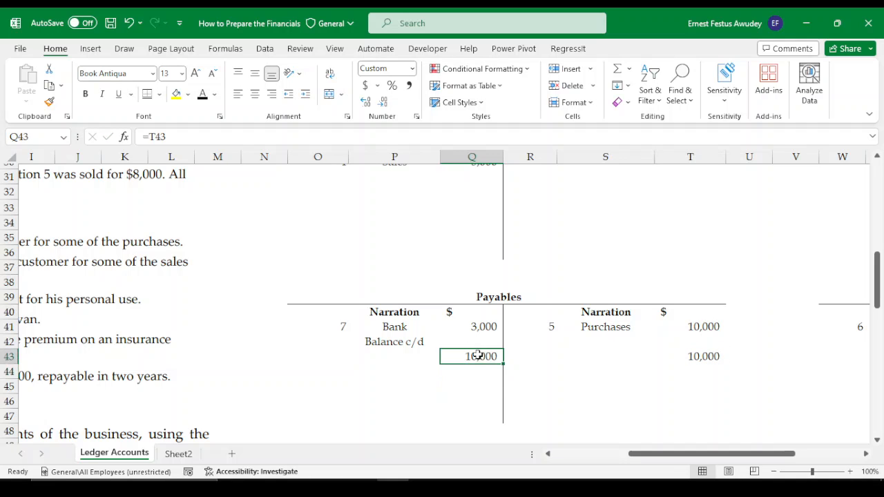
{"action": "left_click", "coordinate": [147, 94]}
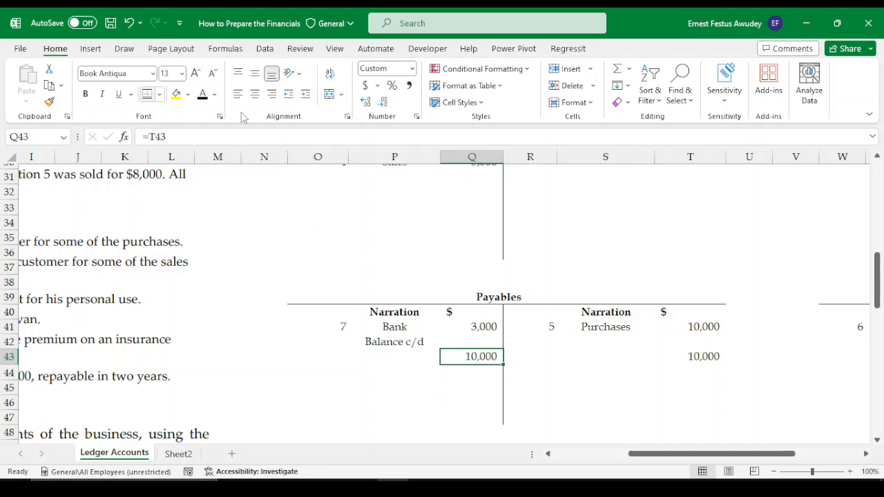
{"action": "left_click", "coordinate": [707, 355]}
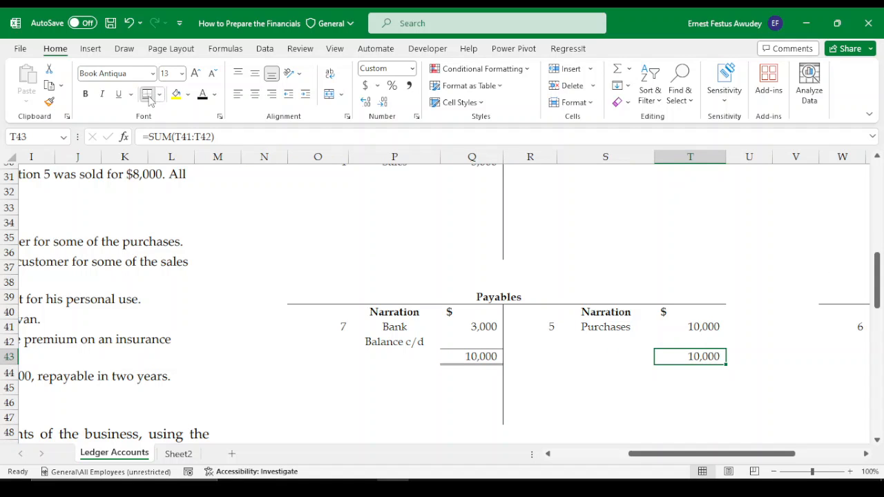
Calculate the Payables balance c/d in Q42 as the total minus the bank payment, =Q43-Q41.
{"action": "left_click", "coordinate": [480, 341]}
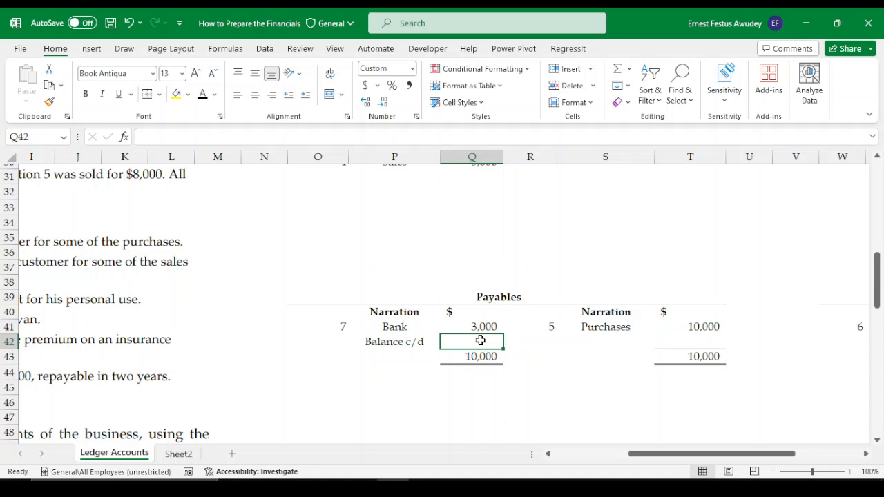
{"action": "type", "text": "="}
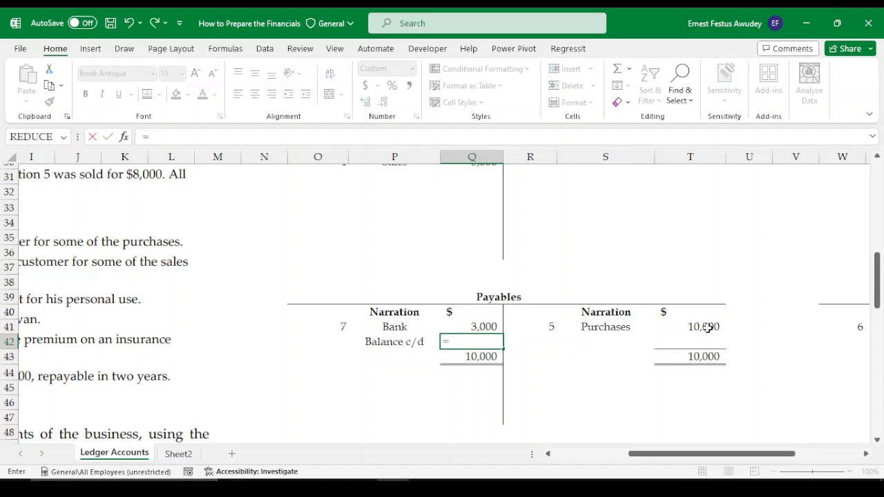
{"action": "left_click", "coordinate": [478, 357]}
{"action": "type", "text": "-"}
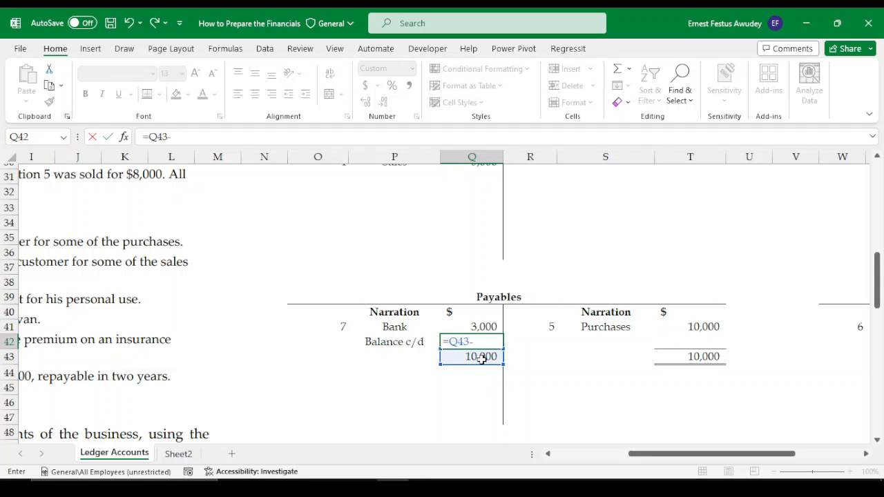
{"action": "left_click", "coordinate": [482, 327]}
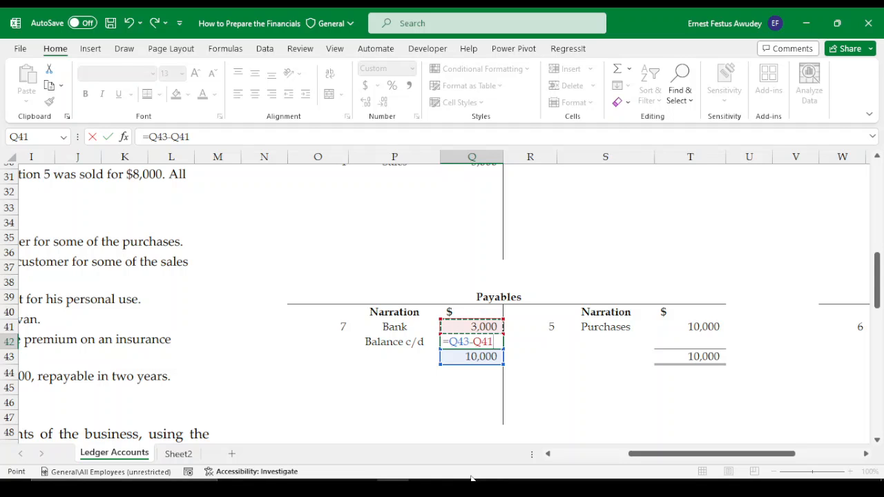
{"action": "key", "text": "Return"}
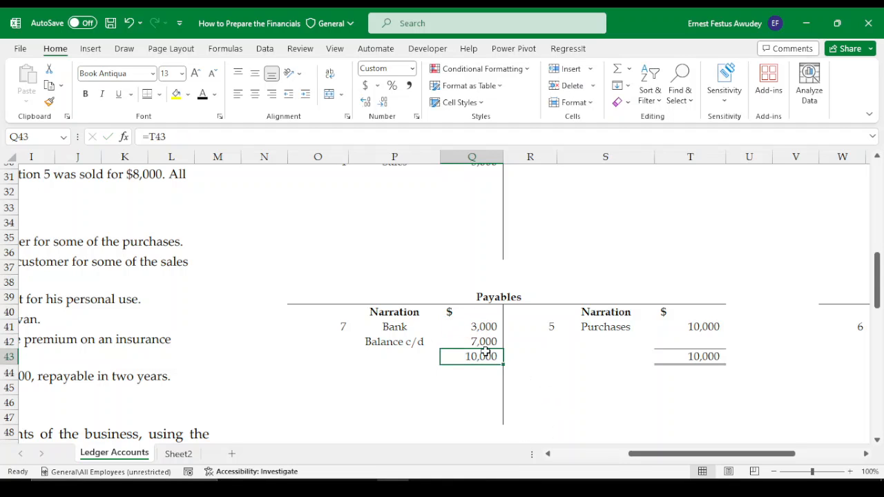
Bring down the Payables balance by entering "Balance b/d" in S44 and =Q42 in T44.
{"action": "left_click", "coordinate": [533, 374]}
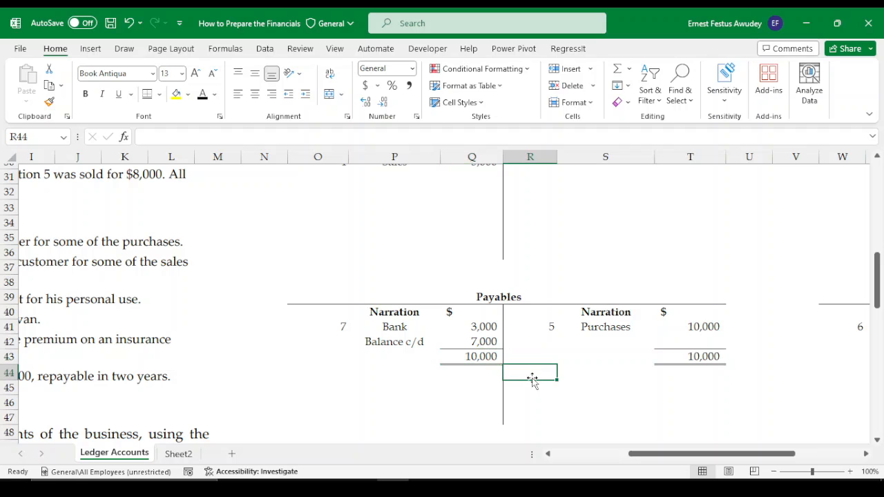
{"action": "key", "text": "Right"}
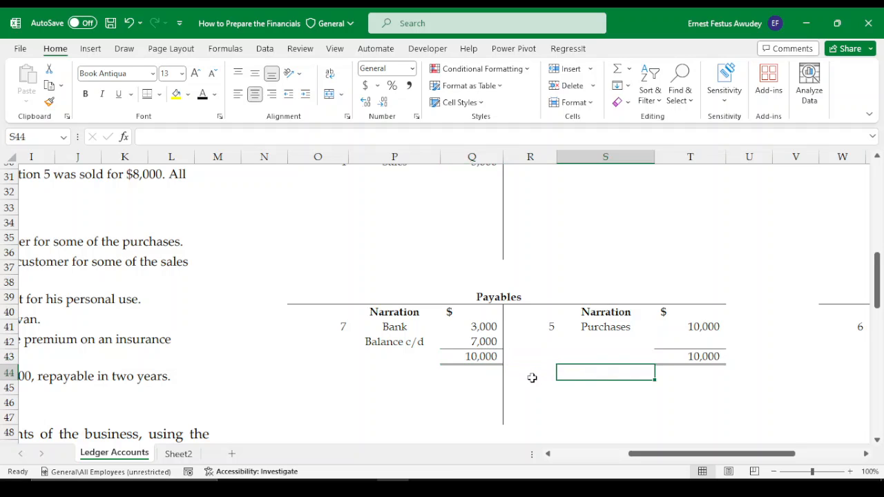
{"action": "type", "text": "Bala"}
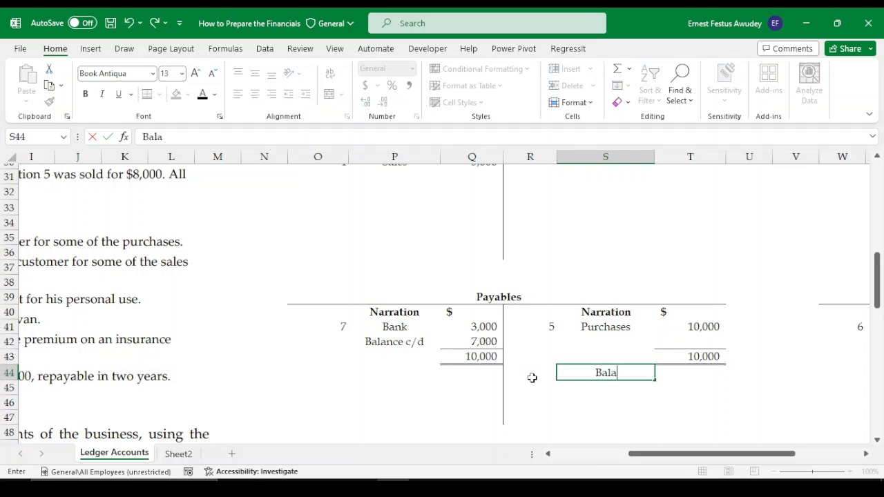
{"action": "type", "text": "nce b/d"}
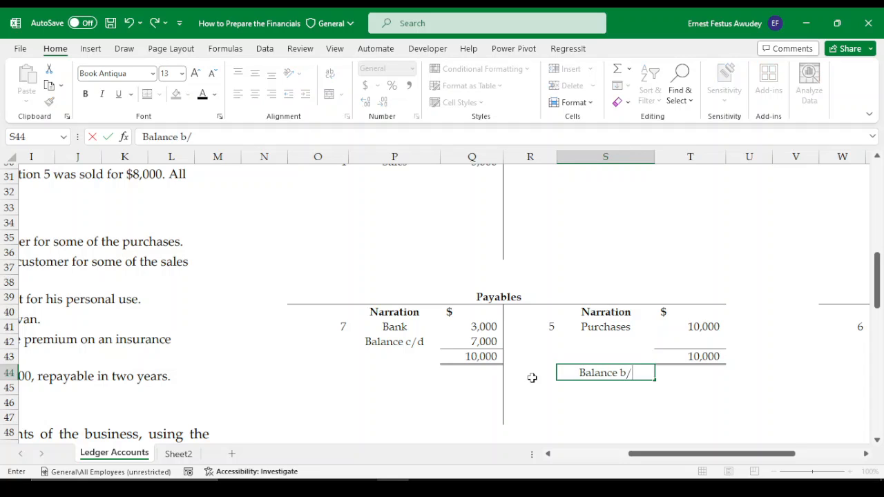
{"action": "key", "text": "Right"}
{"action": "type", "text": "="}
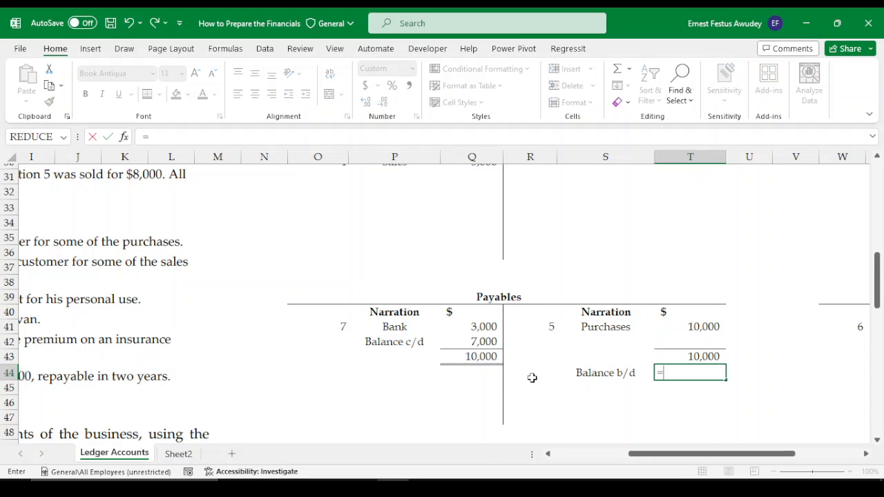
{"action": "left_click", "coordinate": [486, 341]}
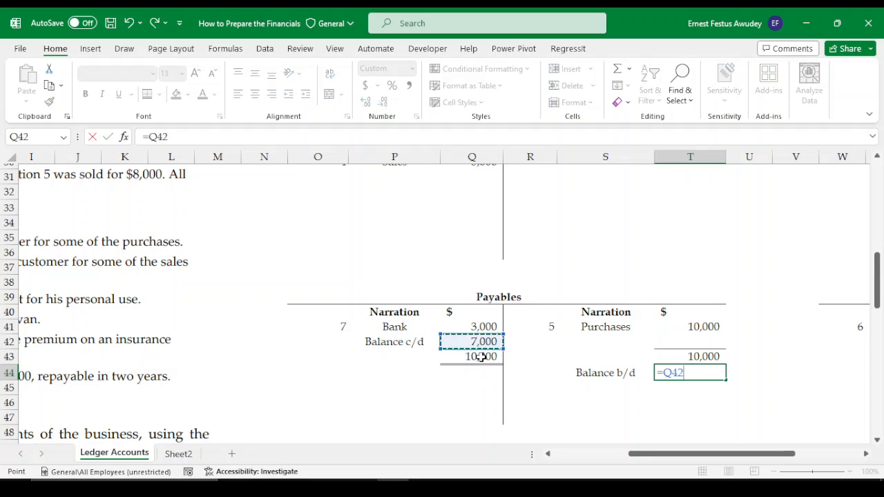
{"action": "key", "text": "Return"}
Total the debit side of the Receivables account in Y43 with =SUM(Y41:Y42).
{"action": "scroll", "coordinate": [691, 366], "scroll_direction": "down", "scroll_amount": 2}
{"action": "scroll", "coordinate": [711, 386], "scroll_direction": "down", "scroll_amount": 2}
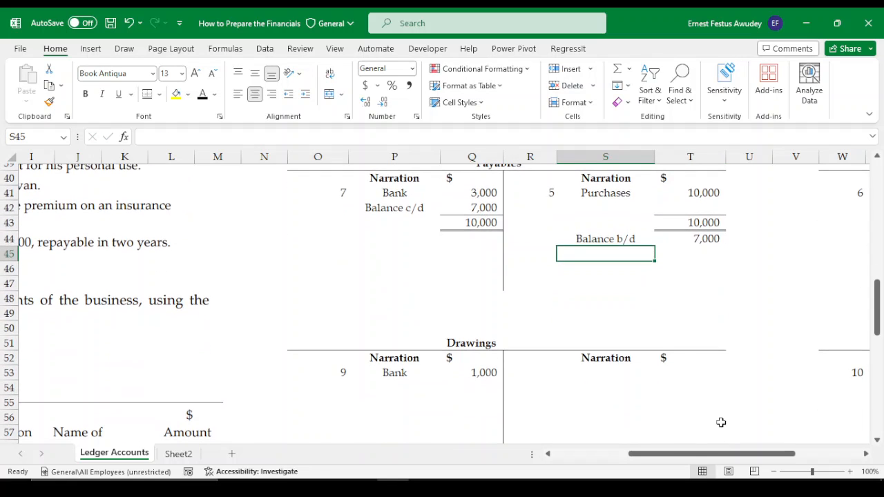
{"action": "left_click_drag", "start_coordinate": [693, 454], "coordinate": [759, 454]}
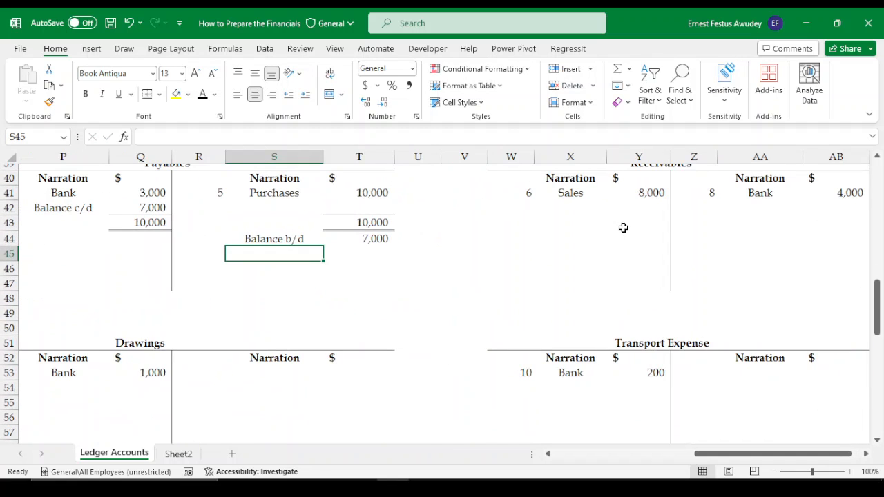
{"action": "scroll", "coordinate": [663, 250], "scroll_direction": "up", "scroll_amount": 1}
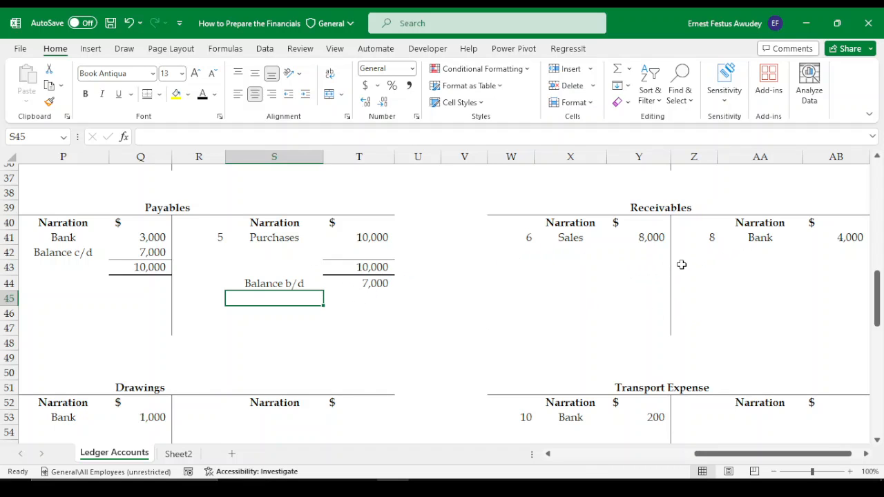
{"action": "left_click_drag", "start_coordinate": [750, 454], "coordinate": [759, 457]}
{"action": "left_click", "coordinate": [602, 262]}
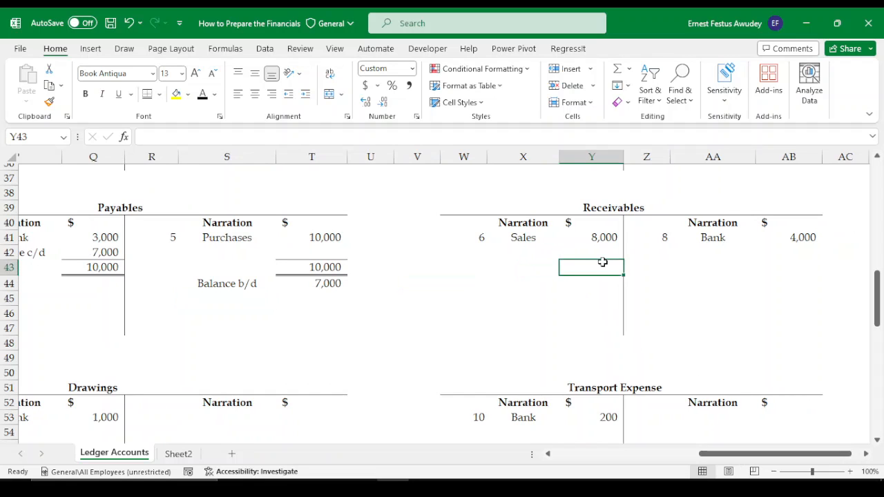
{"action": "type", "text": "="}
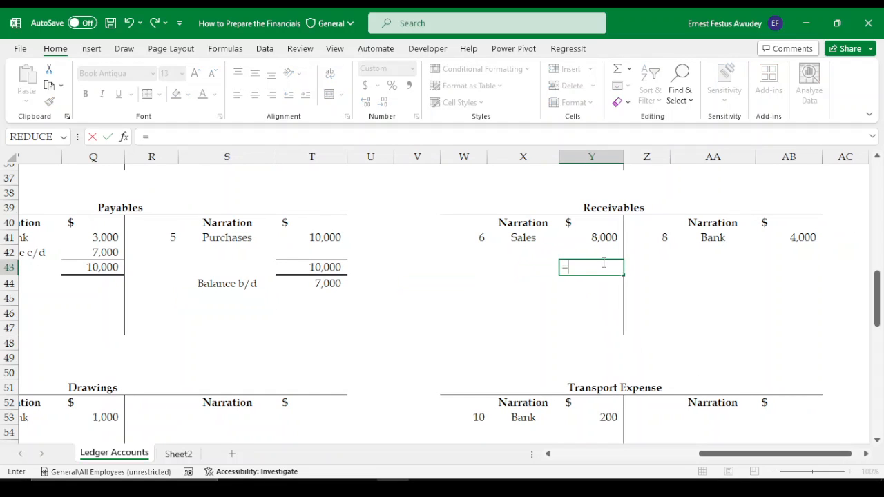
{"action": "key", "text": "BackSpace"}
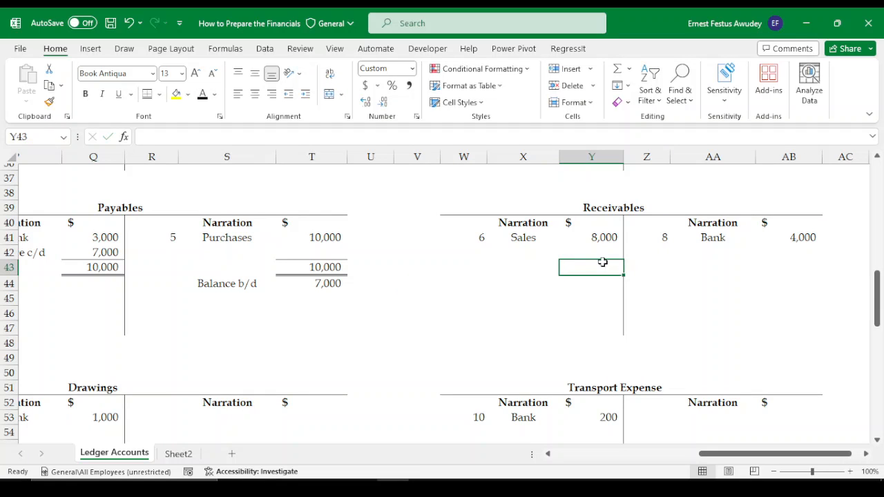
{"action": "key", "text": "alt+equal"}
{"action": "key", "text": "Return"}
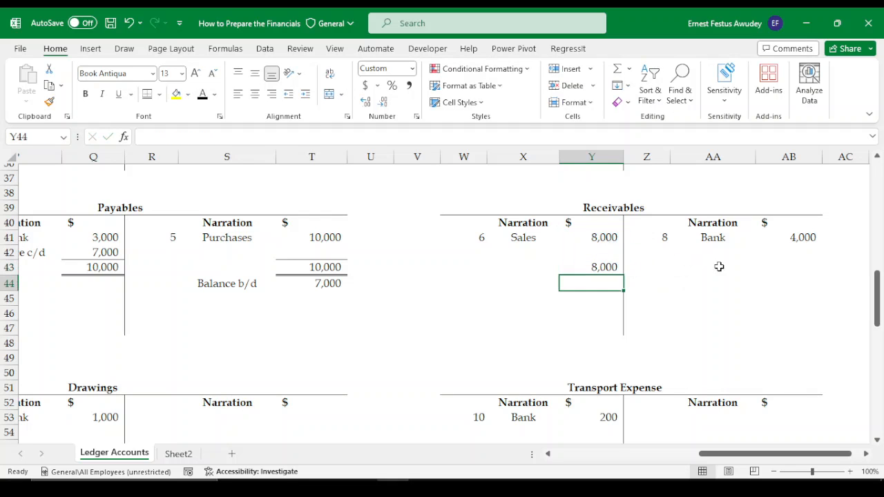
Link the Receivables credit total in AB43 to the debit total with =Y43.
{"action": "left_click", "coordinate": [799, 266]}
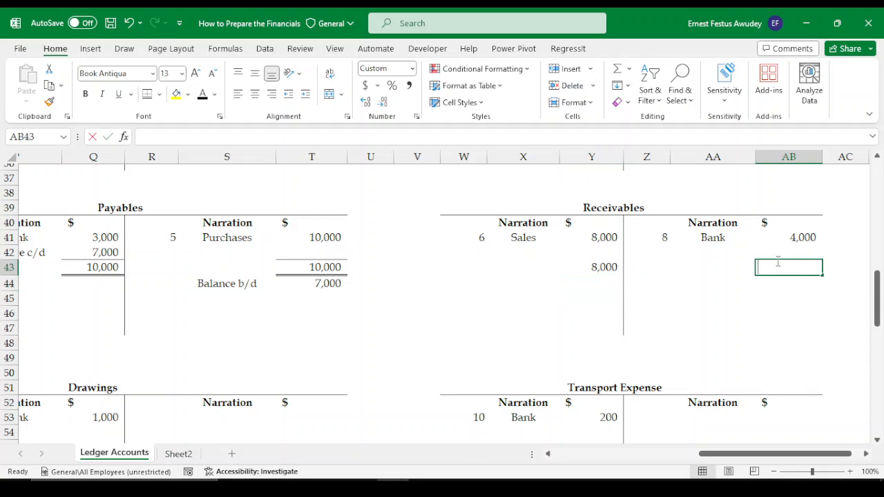
{"action": "type", "text": "="}
{"action": "left_click", "coordinate": [600, 269]}
{"action": "key", "text": "Return"}
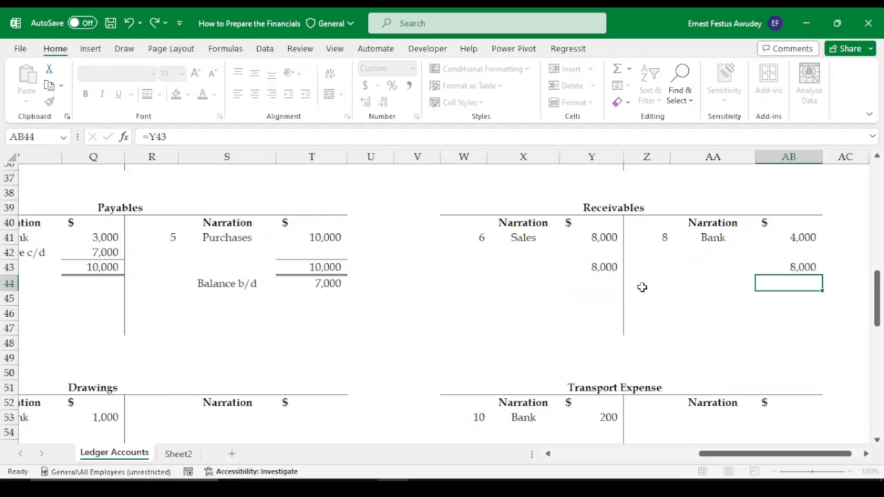
Apply a top border and double bottom border to the Receivables totals in Y43 and AB43.
{"action": "left_click", "coordinate": [608, 273]}
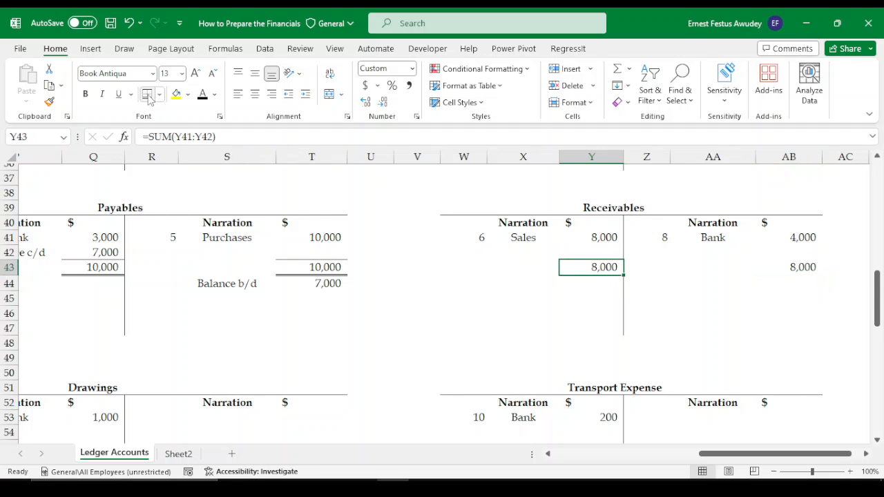
{"action": "left_click", "coordinate": [792, 266]}
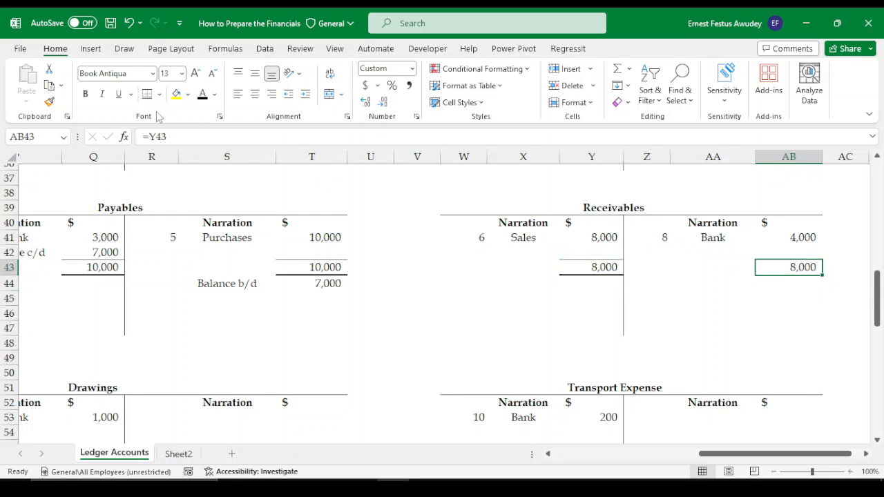
{"action": "left_click", "coordinate": [807, 250]}
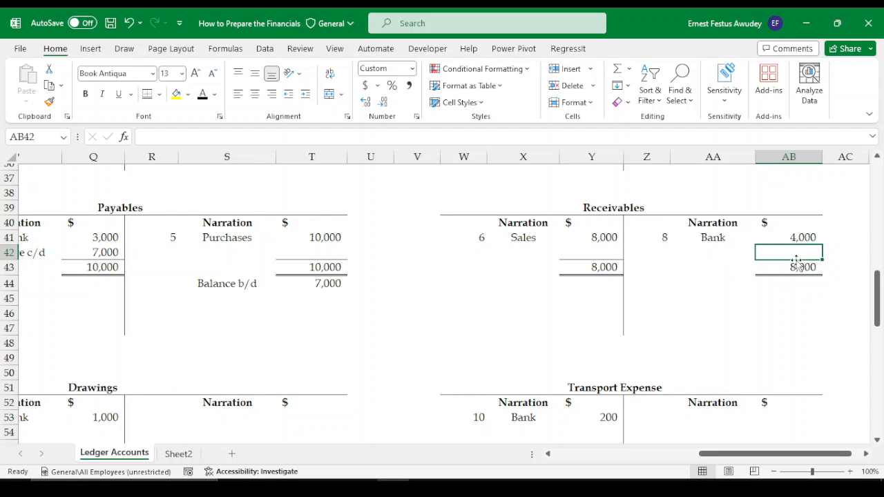
Enter "Balance c/d" in AA42 and calculate the Receivables balance in AB42 as the total minus the bank receipt, =AB43-AB41.
{"action": "left_click", "coordinate": [719, 257]}
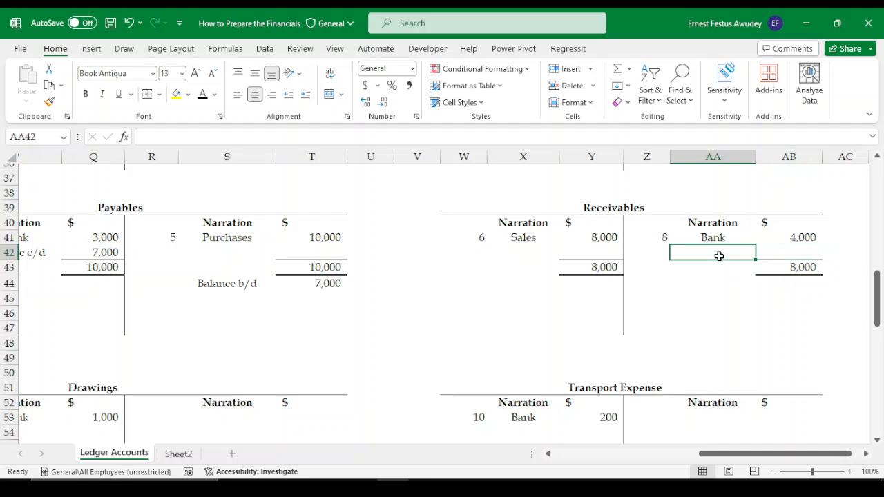
{"action": "type", "text": "Balan"}
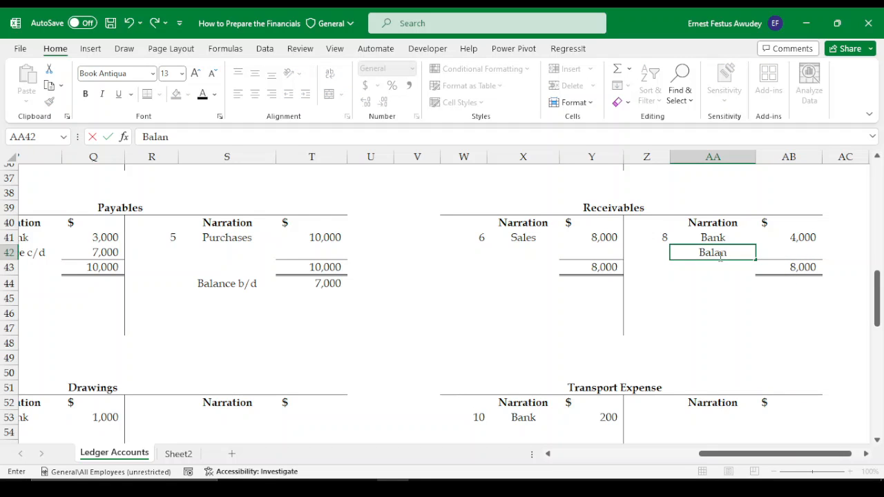
{"action": "type", "text": "ce c/d"}
{"action": "key", "text": "Tab"}
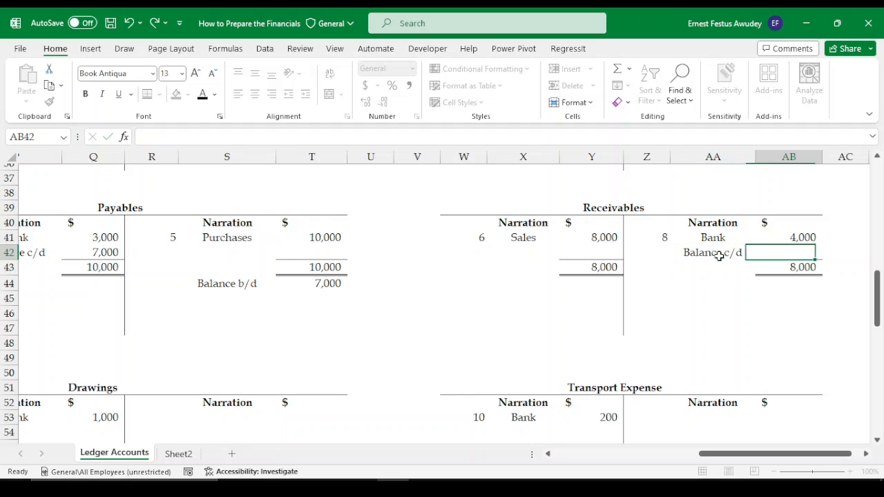
{"action": "type", "text": "="}
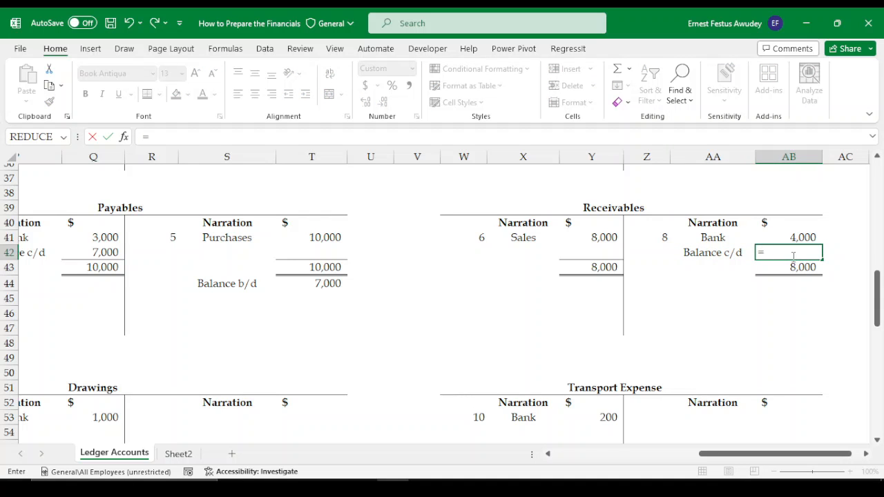
{"action": "left_click", "coordinate": [799, 269]}
{"action": "type", "text": "-"}
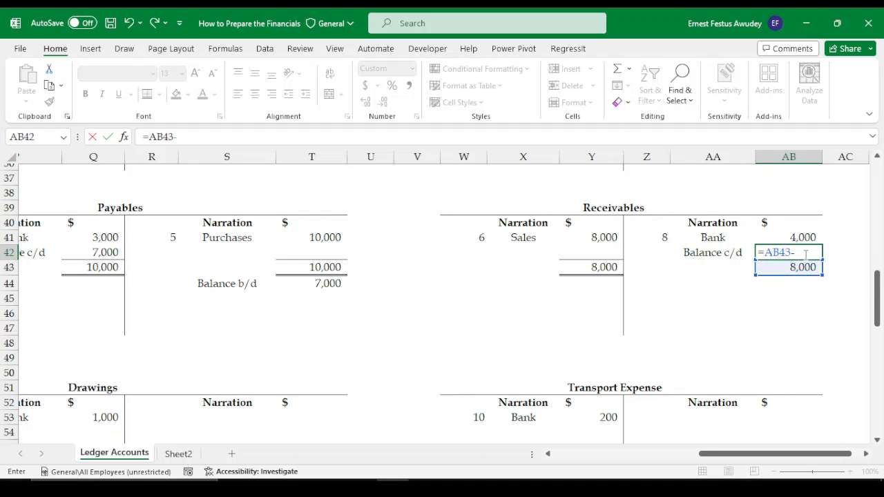
{"action": "left_click", "coordinate": [796, 237]}
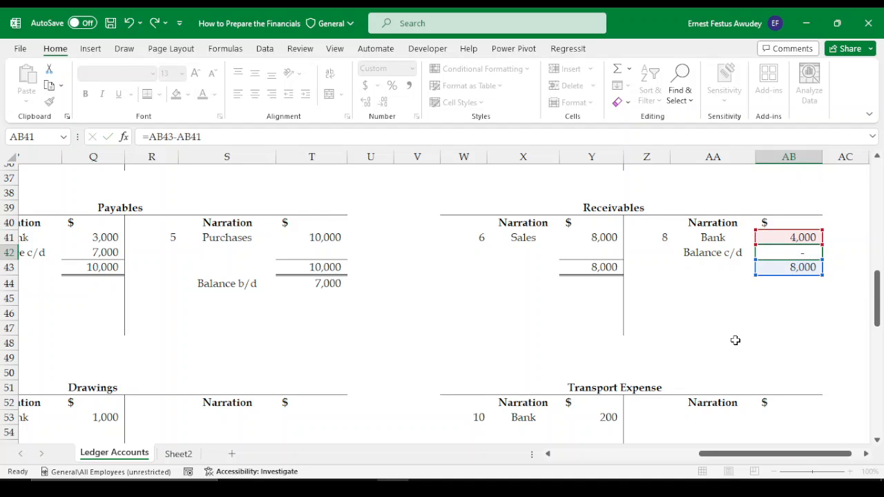
{"action": "key", "text": "Return"}
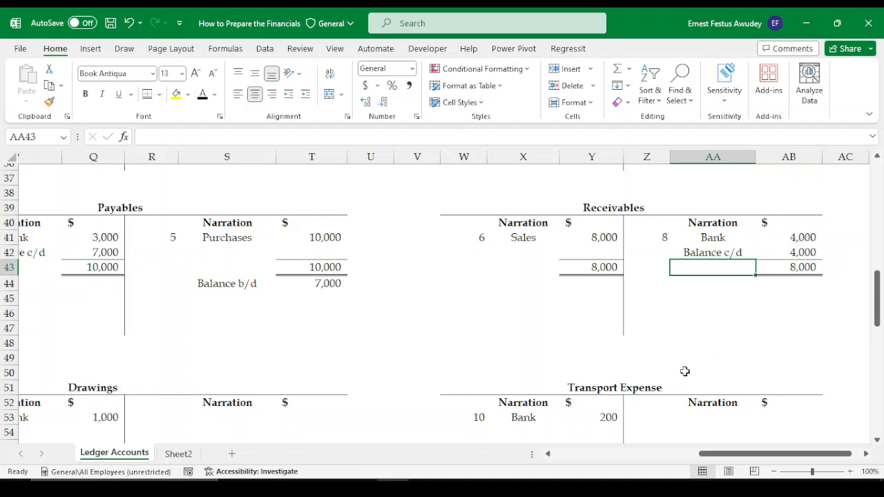
Bring down the Receivables balance by entering "Balance b/d" in X44 and =AB42 in Y44.
{"action": "left_click", "coordinate": [523, 286]}
{"action": "type", "text": "B"}
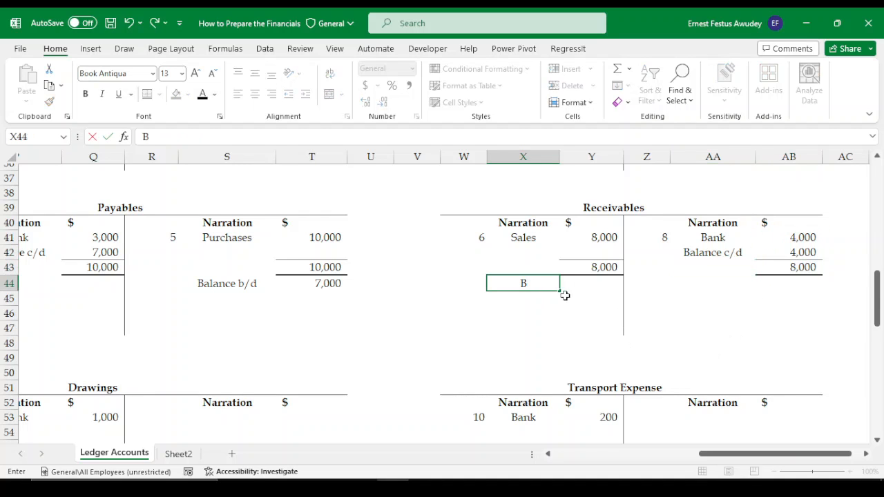
{"action": "type", "text": "alance B"}
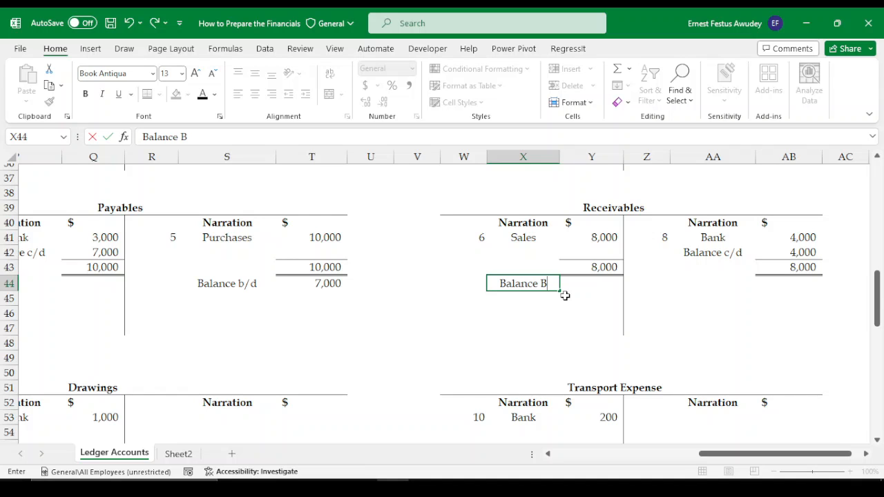
{"action": "type", "text": "/"}
{"action": "key", "text": "BackSpace"}
{"action": "key", "text": "BackSpace"}
{"action": "key", "text": "BackSpace"}
{"action": "type", "text": "b/d"}
{"action": "key", "text": "Tab"}
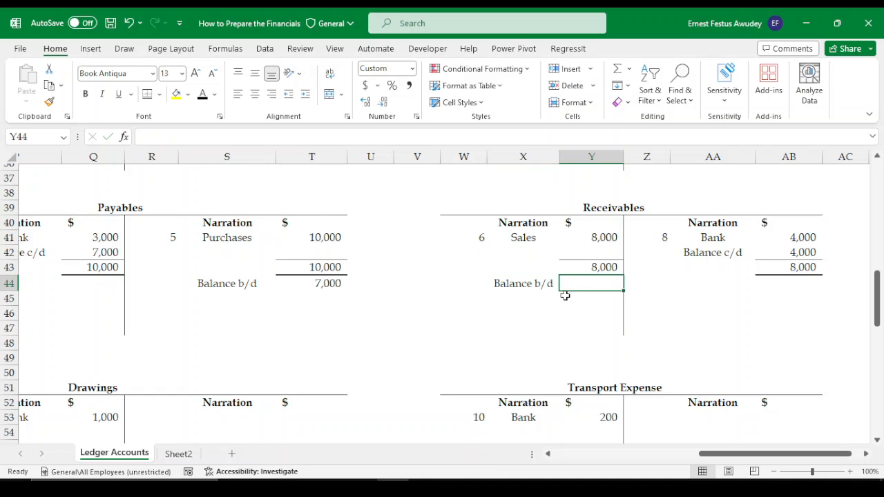
{"action": "type", "text": "="}
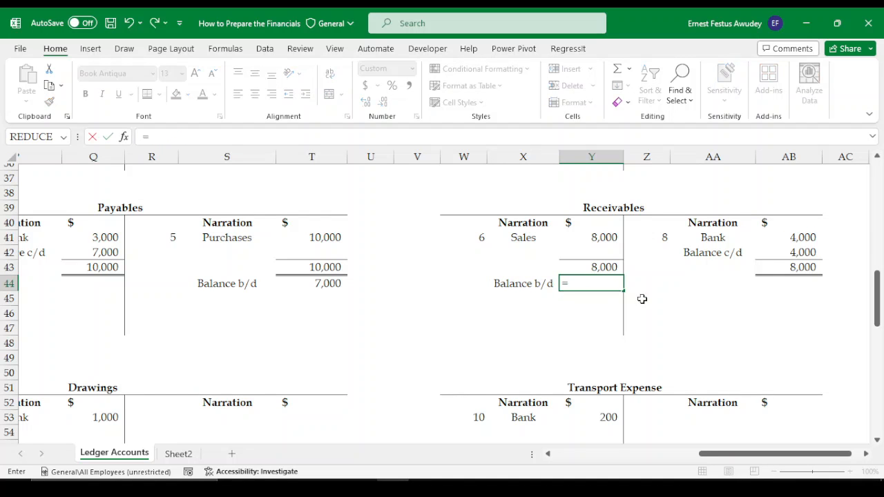
{"action": "left_click", "coordinate": [809, 252]}
{"action": "key", "text": "Return"}
Look over the entries in the Drawings, Transport Expense, Insurance and Bank Loan accounts that are not yet balanced.
{"action": "scroll", "coordinate": [559, 310], "scroll_direction": "down", "scroll_amount": 3}
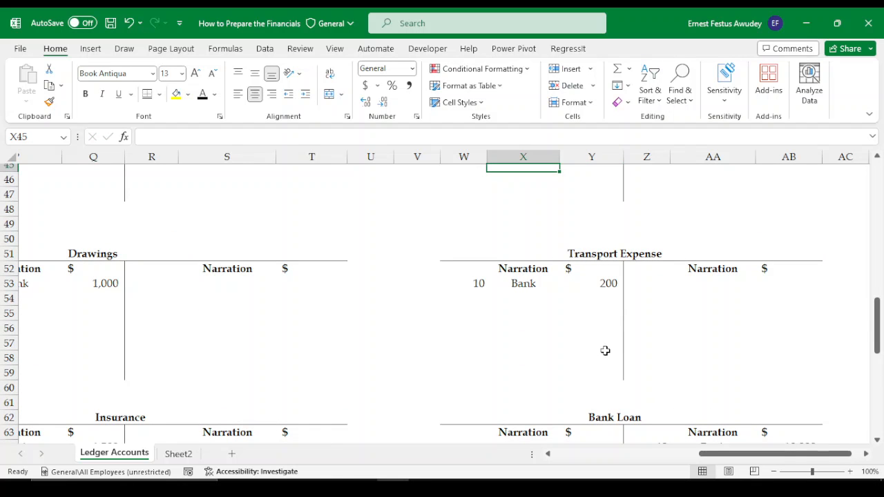
{"action": "scroll", "coordinate": [604, 321], "scroll_direction": "down", "scroll_amount": 2}
{"action": "scroll", "coordinate": [525, 352], "scroll_direction": "down", "scroll_amount": 1}
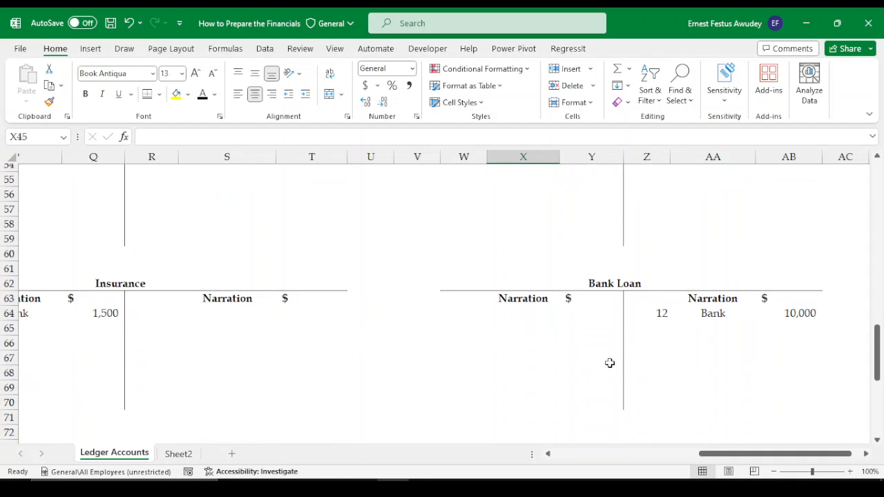
{"action": "scroll", "coordinate": [705, 362], "scroll_direction": "down", "scroll_amount": 1}
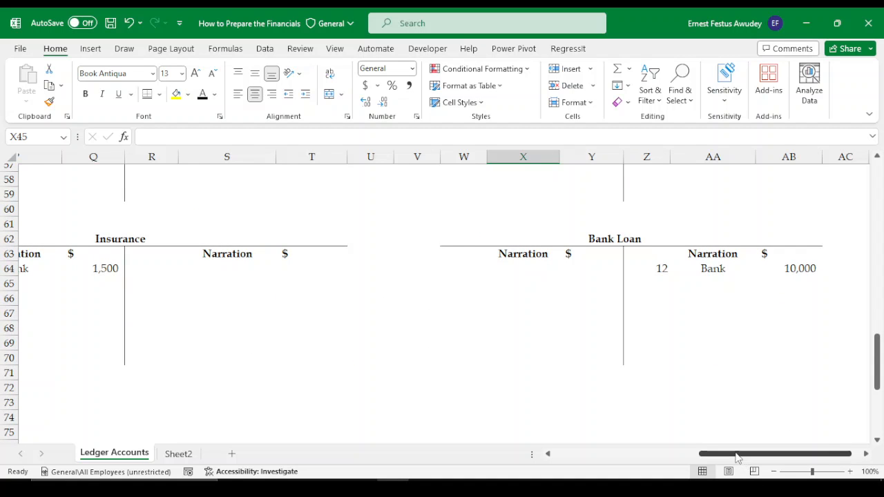
{"action": "mouse_move", "coordinate": [728, 453]}
{"action": "left_mouse_down"}
{"action": "mouse_move", "coordinate": [618, 454]}
{"action": "mouse_move", "coordinate": [723, 451]}
{"action": "left_mouse_up"}
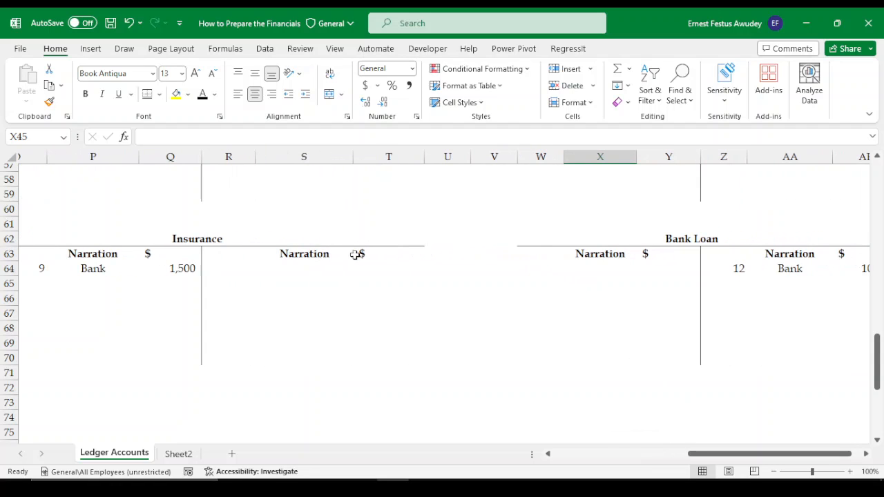
{"action": "scroll", "coordinate": [728, 280], "scroll_direction": "up", "scroll_amount": 4}
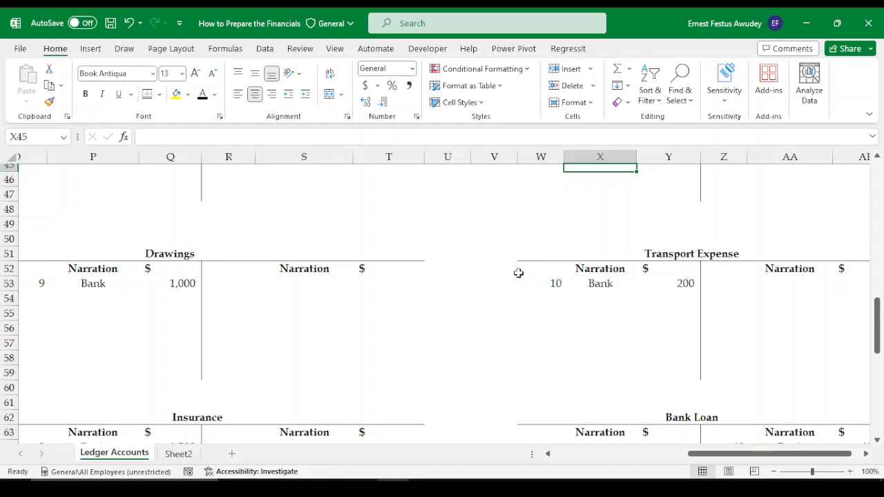
{"action": "scroll", "coordinate": [435, 297], "scroll_direction": "up", "scroll_amount": 1}
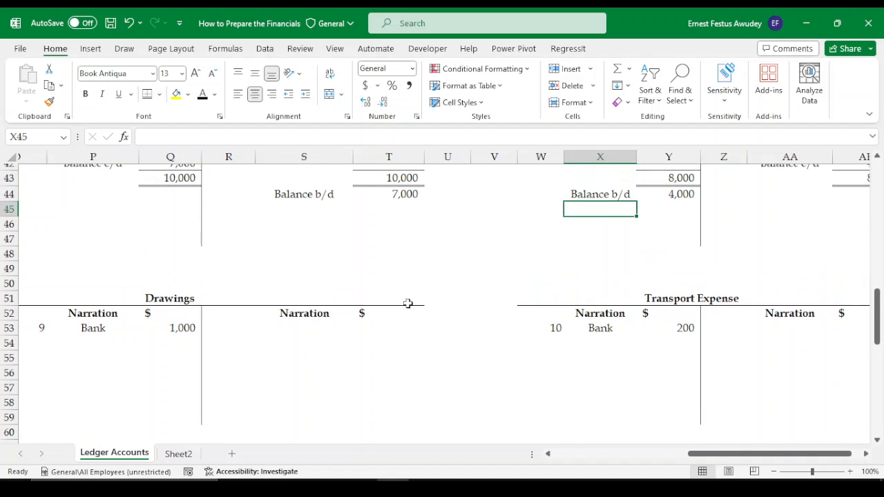
{"action": "scroll", "coordinate": [353, 307], "scroll_direction": "down", "scroll_amount": 1}
{"action": "scroll", "coordinate": [301, 313], "scroll_direction": "down", "scroll_amount": 1}
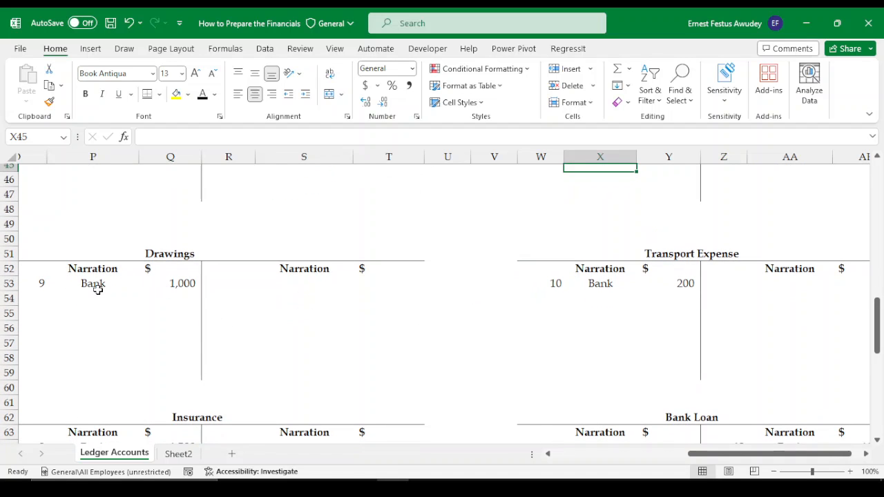
Examine the Drawings account's bank entry in row 53 and the credit side of that account.
{"action": "left_click_drag", "start_coordinate": [39, 283], "coordinate": [196, 290]}
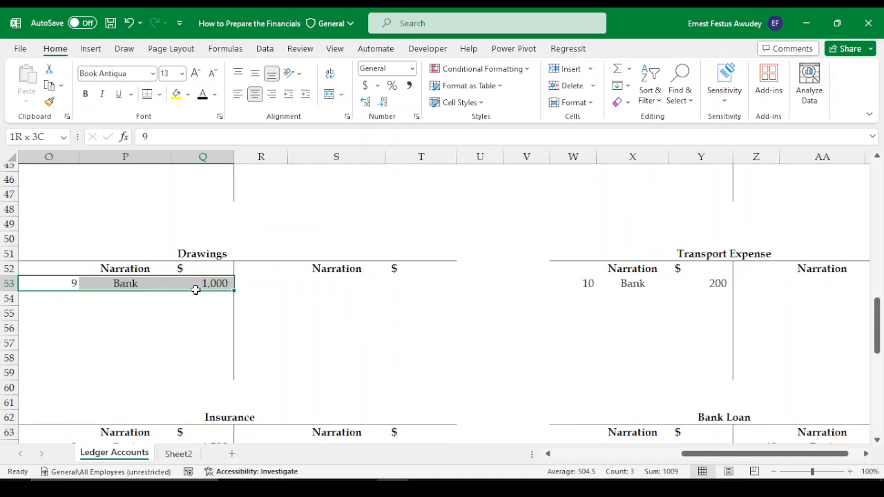
{"action": "left_click", "coordinate": [256, 283]}
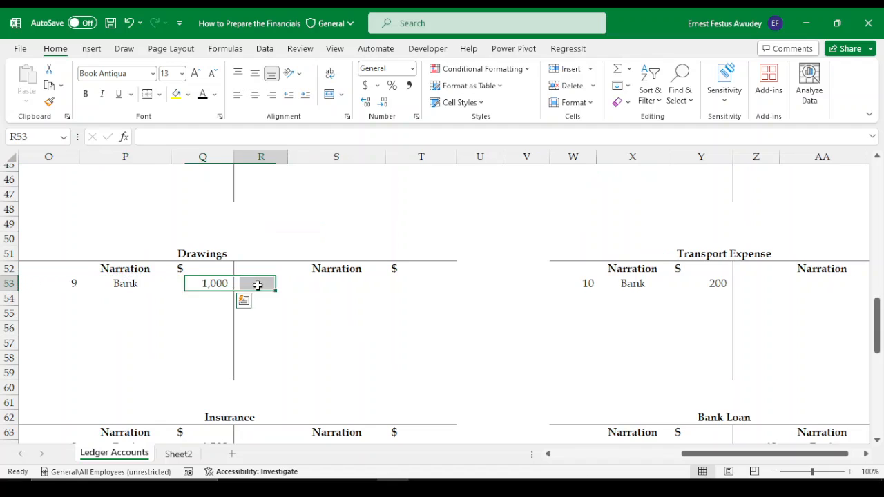
{"action": "left_click", "coordinate": [110, 285]}
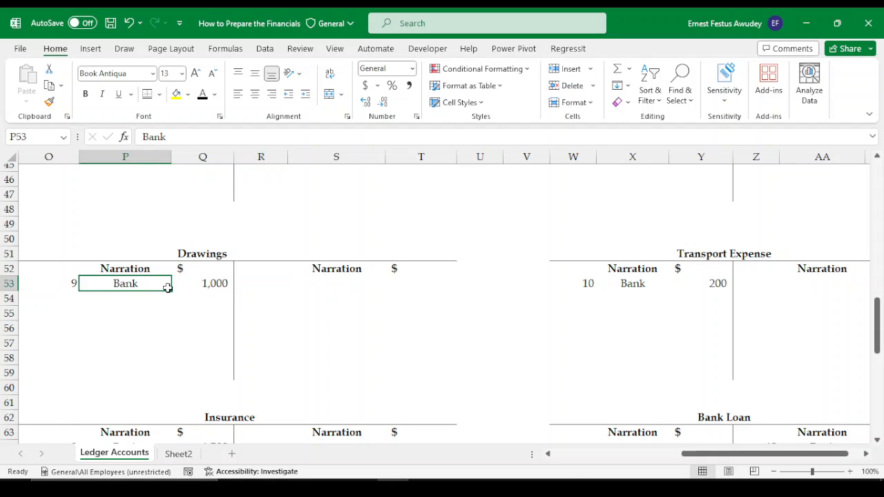
{"action": "left_click_drag", "start_coordinate": [167, 288], "coordinate": [187, 286]}
{"action": "left_click", "coordinate": [291, 298]}
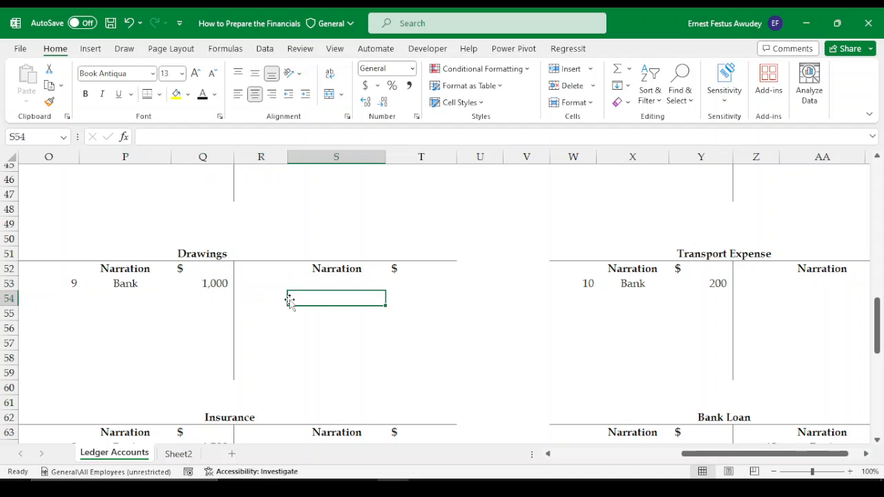
{"action": "left_click", "coordinate": [254, 286]}
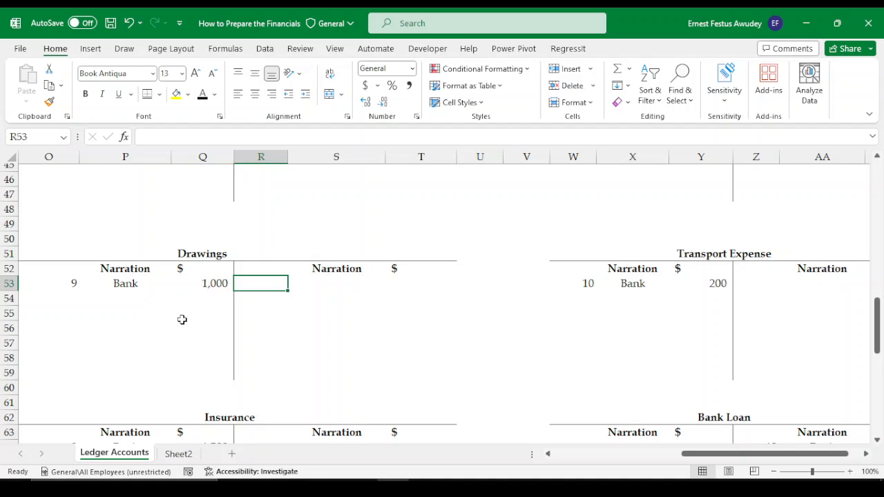
{"action": "left_click", "coordinate": [343, 289]}
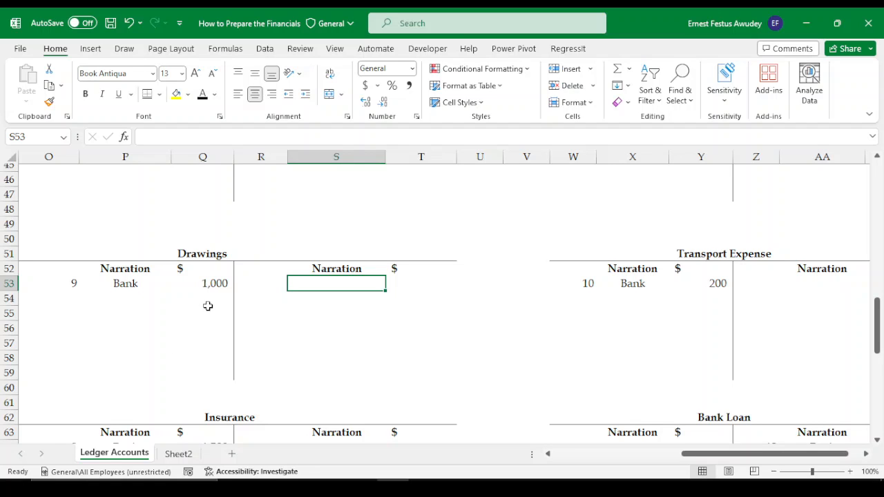
{"action": "left_click", "coordinate": [404, 283]}
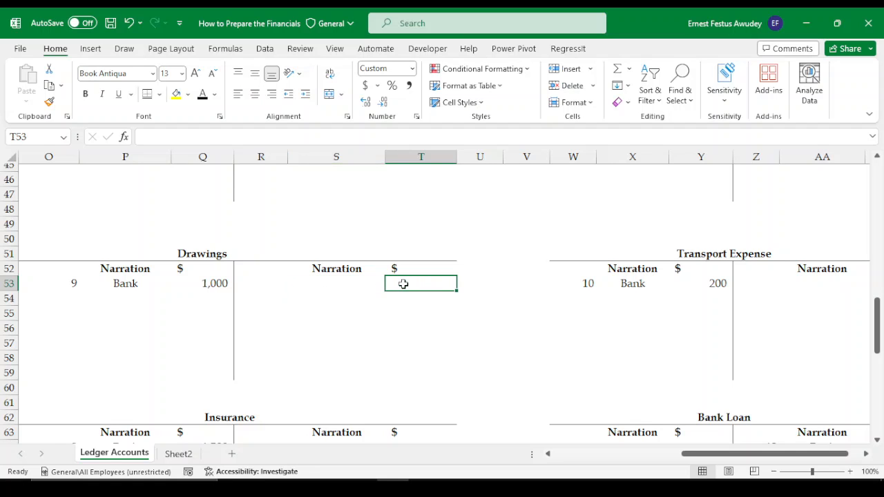
{"action": "left_click", "coordinate": [214, 285]}
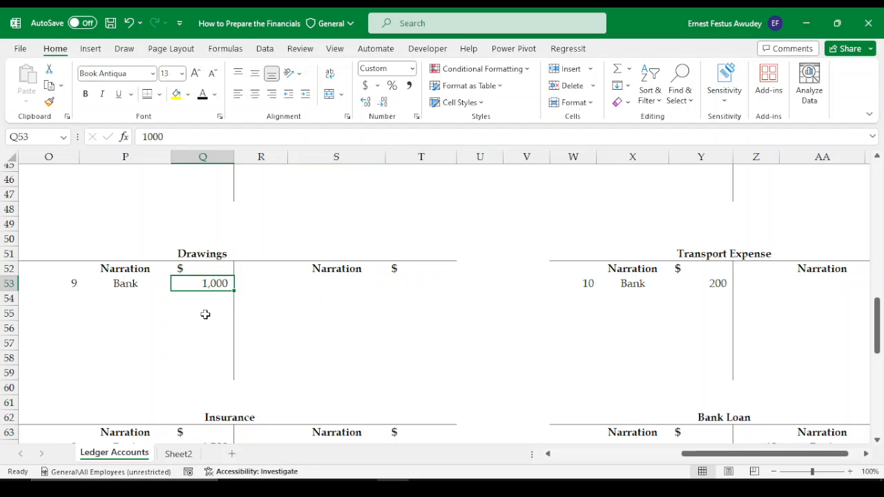
{"action": "left_click", "coordinate": [210, 310]}
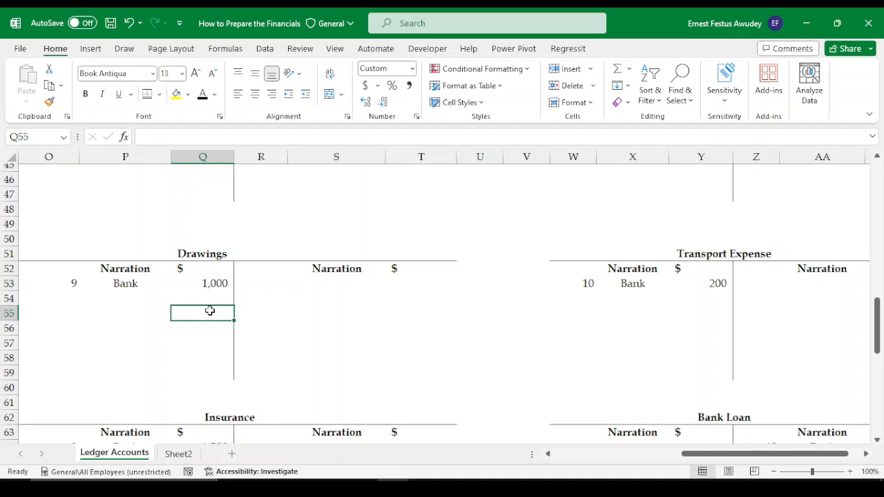
Review how the single-entry Motor Van and Equity accounts are balanced off, including the Motor Van balance b/d formula in Q20.
{"action": "scroll", "coordinate": [375, 293], "scroll_direction": "up", "scroll_amount": 8}
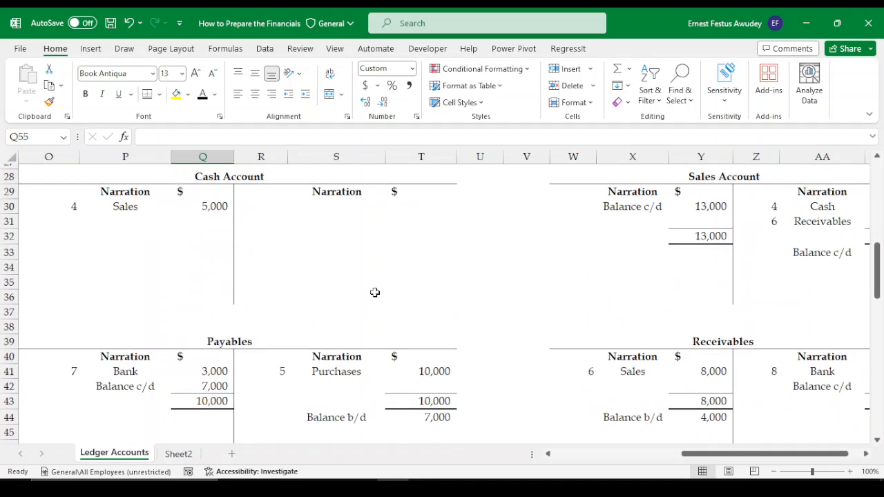
{"action": "scroll", "coordinate": [375, 293], "scroll_direction": "up", "scroll_amount": 4}
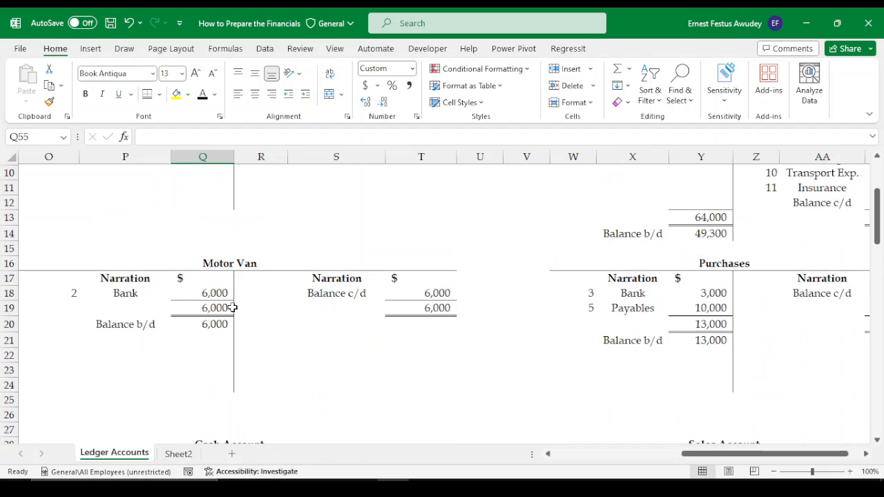
{"action": "left_click", "coordinate": [210, 294]}
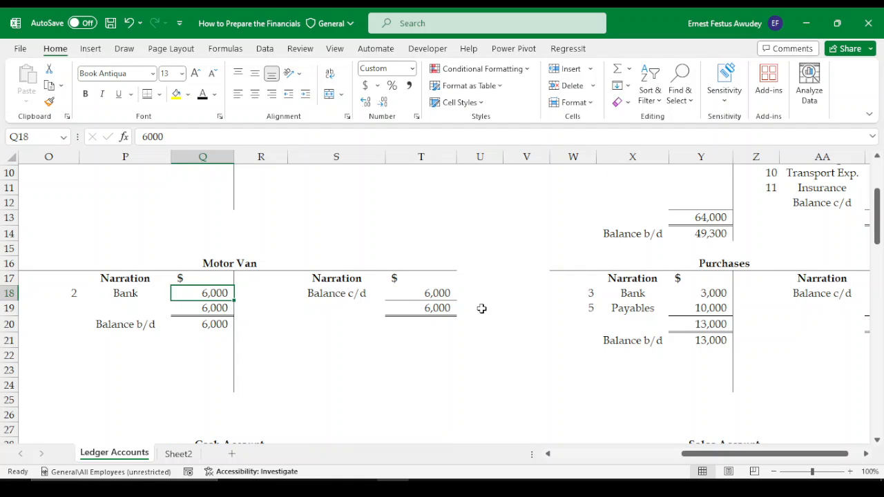
{"action": "left_click", "coordinate": [209, 326]}
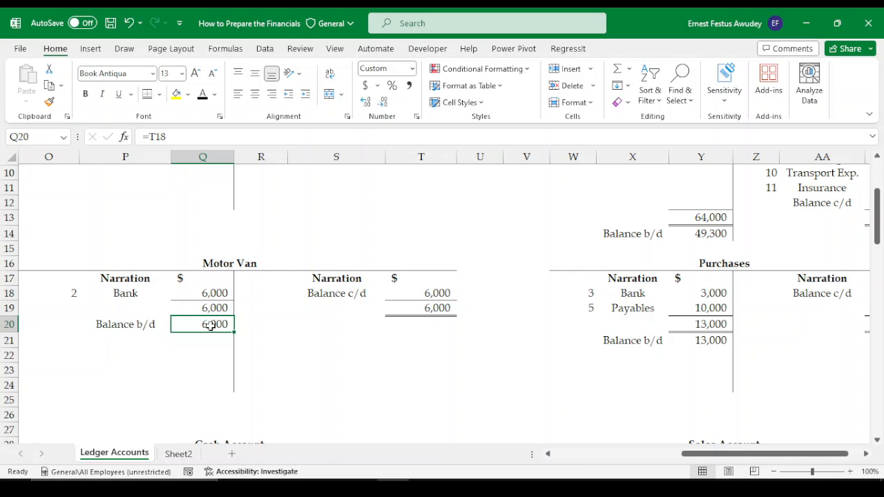
{"action": "scroll", "coordinate": [425, 296], "scroll_direction": "up", "scroll_amount": 3}
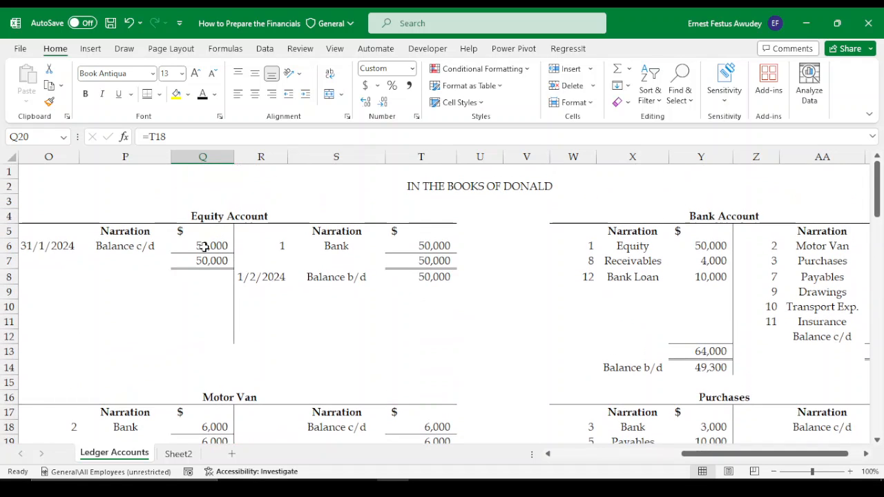
Examine the Equity account's bank entry in T6 and its balance b/d formula in T8.
{"action": "left_click", "coordinate": [439, 245]}
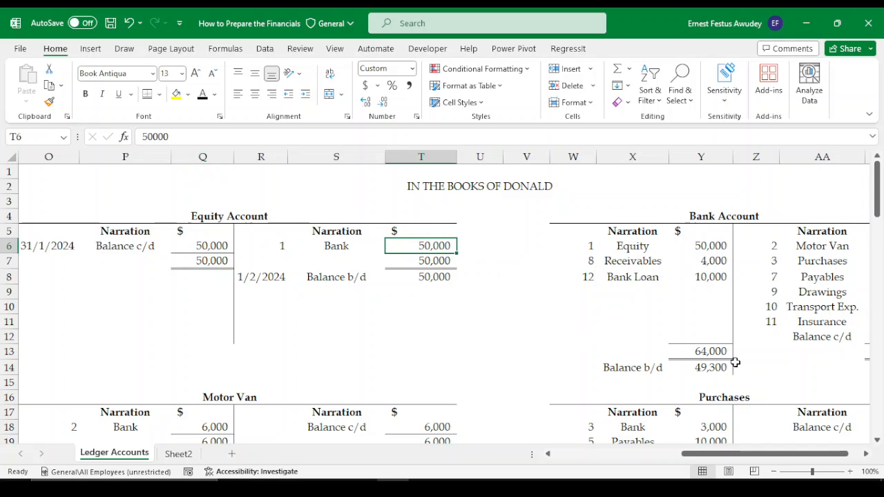
{"action": "left_click_drag", "start_coordinate": [726, 456], "coordinate": [702, 457]}
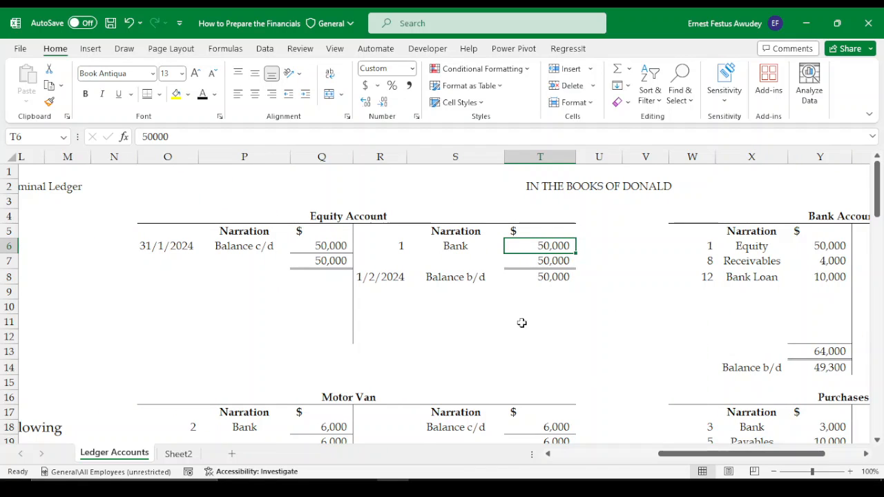
{"action": "left_click", "coordinate": [541, 282]}
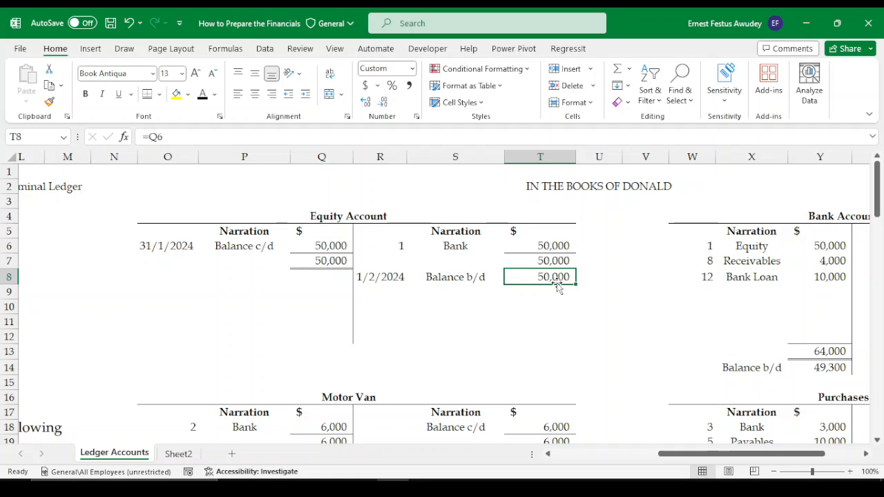
Enter the heading "Trial Balance as at ...." in P73, below the Insurance account.
{"action": "scroll", "coordinate": [579, 301], "scroll_direction": "down", "scroll_amount": 5}
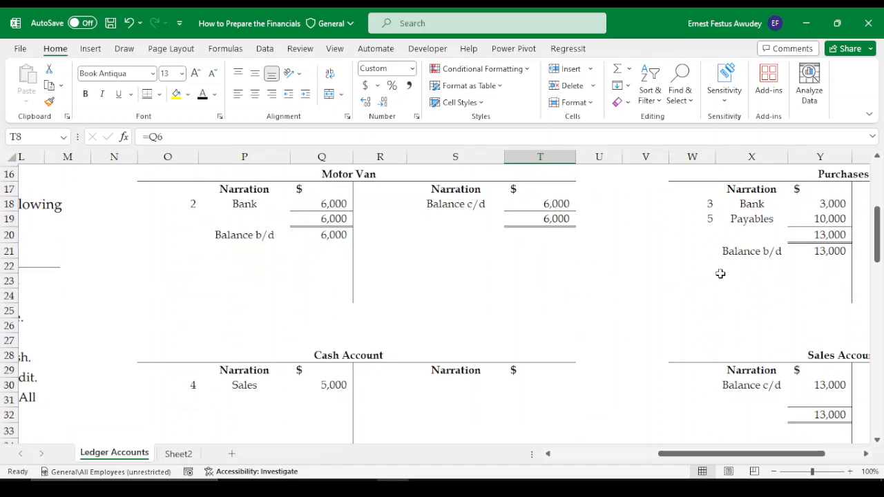
{"action": "scroll", "coordinate": [663, 282], "scroll_direction": "down", "scroll_amount": 8}
{"action": "scroll", "coordinate": [554, 290], "scroll_direction": "down", "scroll_amount": 8}
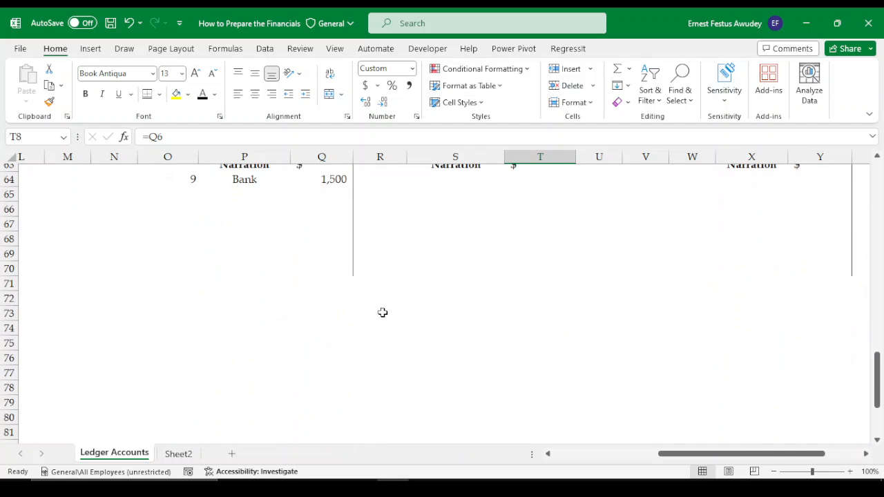
{"action": "left_click", "coordinate": [245, 317]}
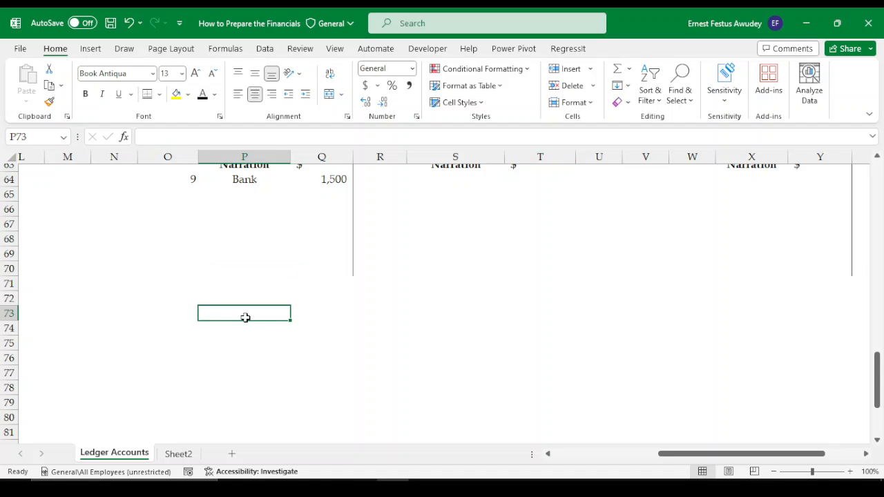
{"action": "type", "text": "Trial"}
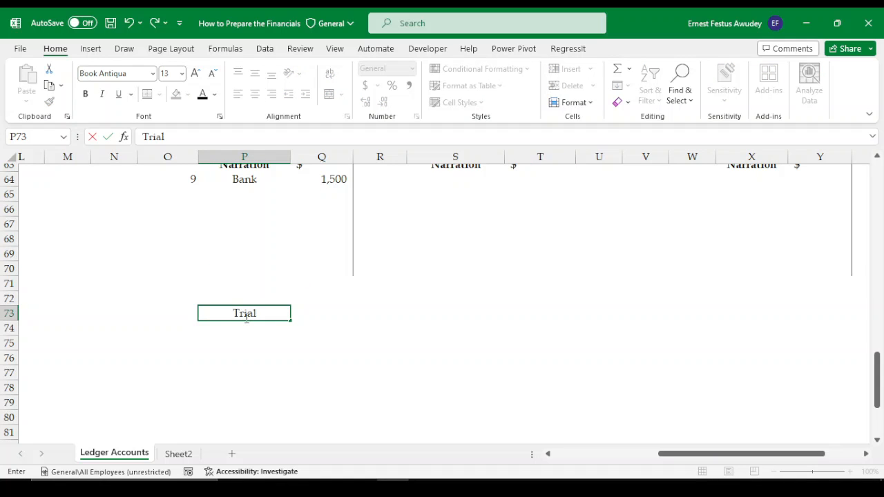
{"action": "type", "text": " Blal"}
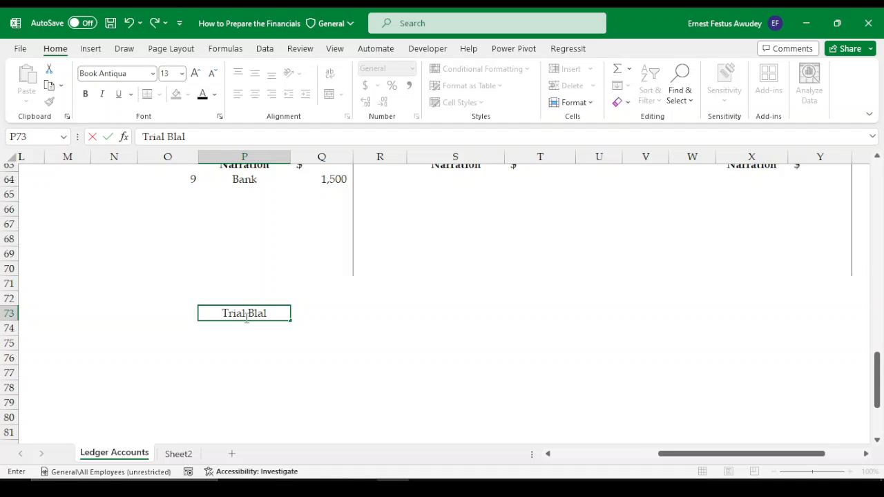
{"action": "type", "text": "nce"}
{"action": "key", "text": "BackSpace"}
{"action": "key", "text": "BackSpace"}
{"action": "key", "text": "BackSpace"}
{"action": "key", "text": "BackSpace"}
{"action": "key", "text": "BackSpace"}
{"action": "key", "text": "BackSpace"}
{"action": "type", "text": "alance"}
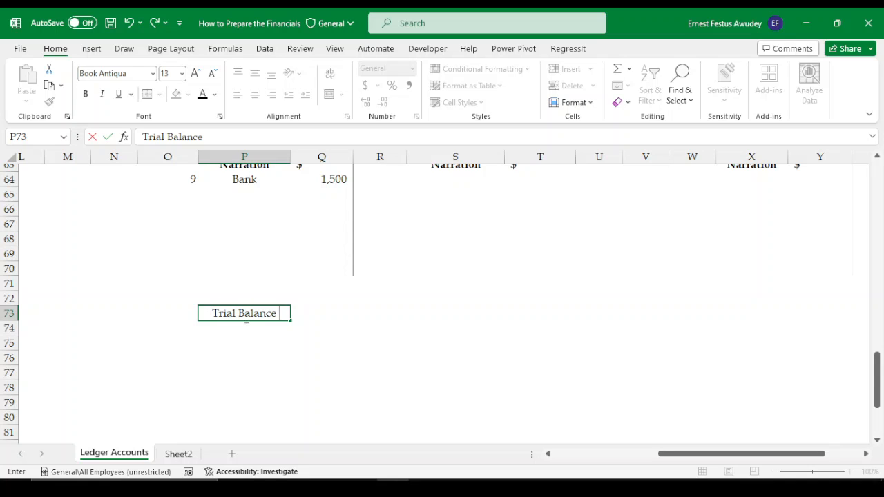
{"action": "type", "text": " ast"}
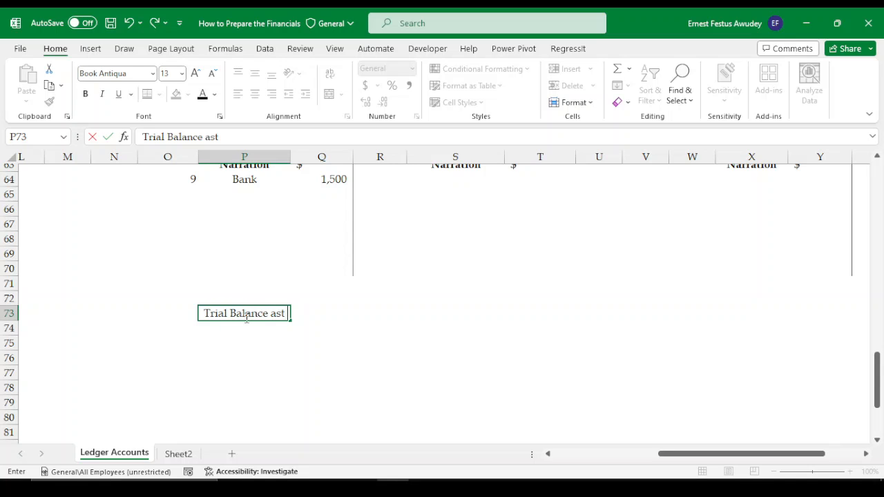
{"action": "key", "text": "BackSpace"}
{"action": "type", "text": "at"}
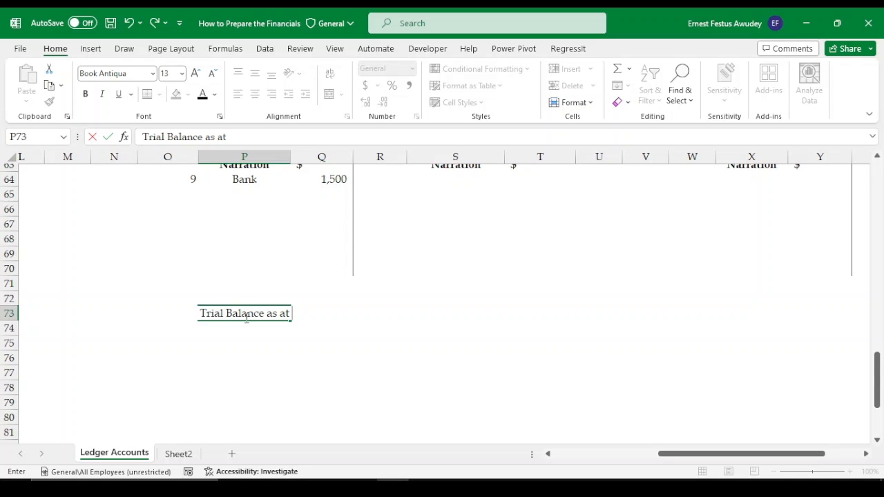
{"action": "type", "text": "...."}
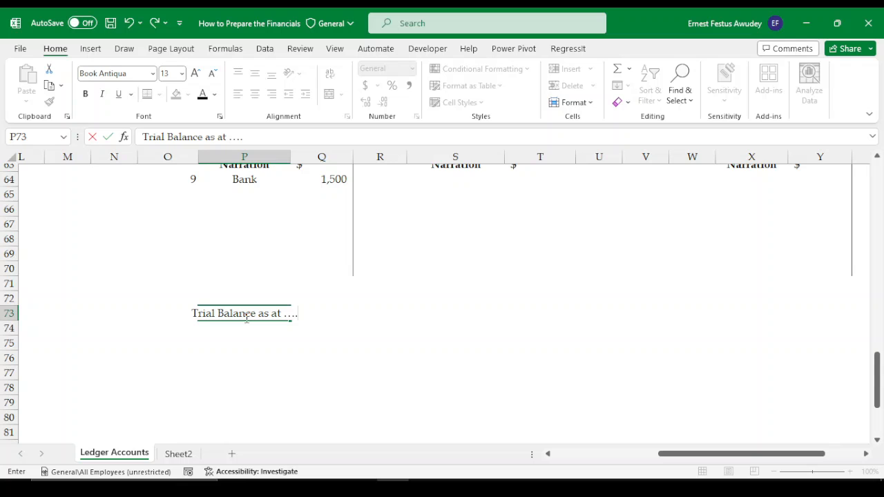
{"action": "key", "text": "Return"}
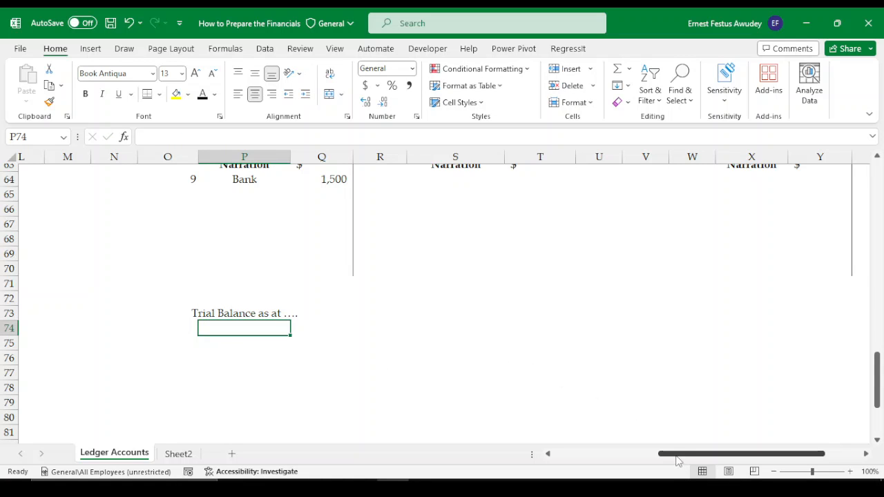
Look over the Insurance, Drawings, Payables, Cash and Motor Van accounts that lie above the trial balance heading.
{"action": "left_click_drag", "start_coordinate": [677, 457], "coordinate": [655, 456]}
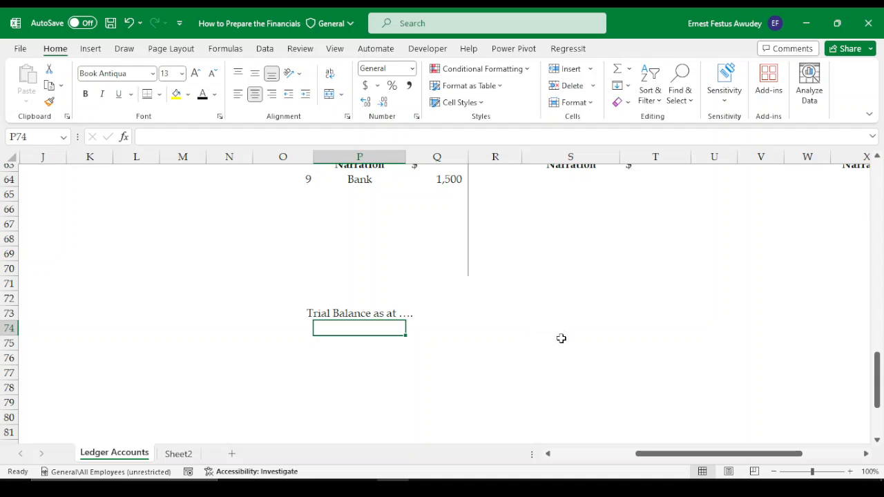
{"action": "scroll", "coordinate": [560, 335], "scroll_direction": "up", "scroll_amount": 4}
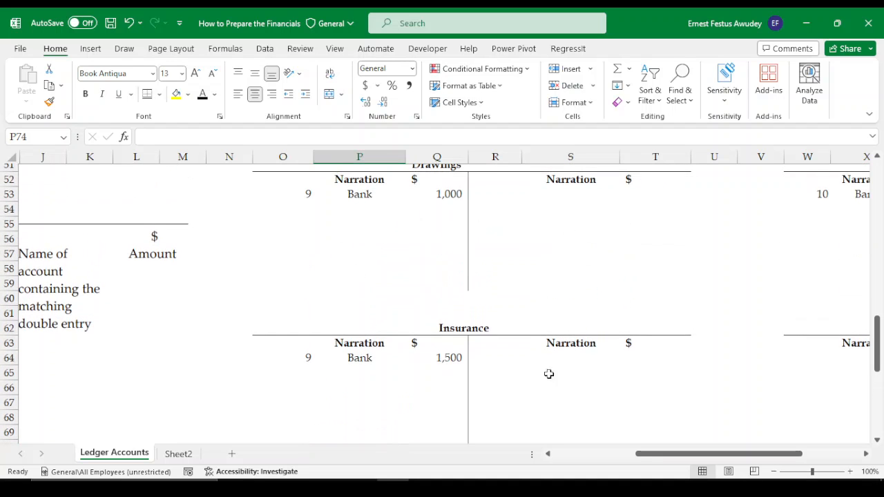
{"action": "scroll", "coordinate": [549, 373], "scroll_direction": "up", "scroll_amount": 5}
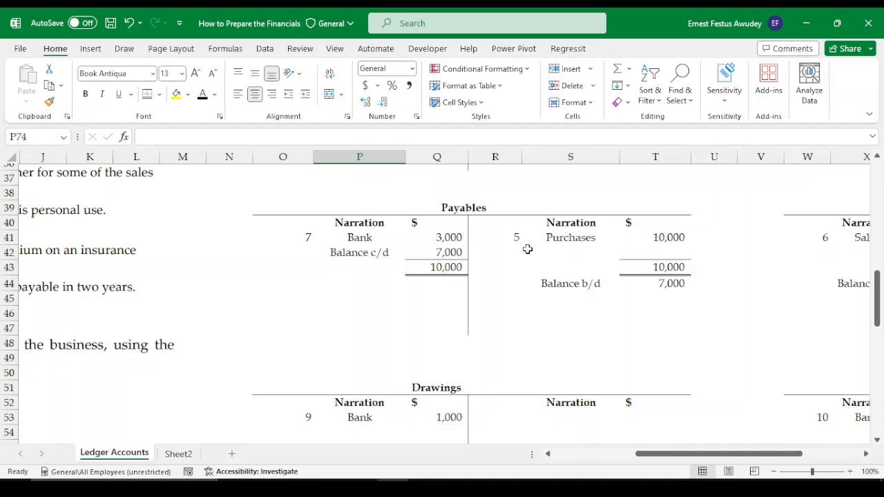
{"action": "scroll", "coordinate": [546, 247], "scroll_direction": "up", "scroll_amount": 6}
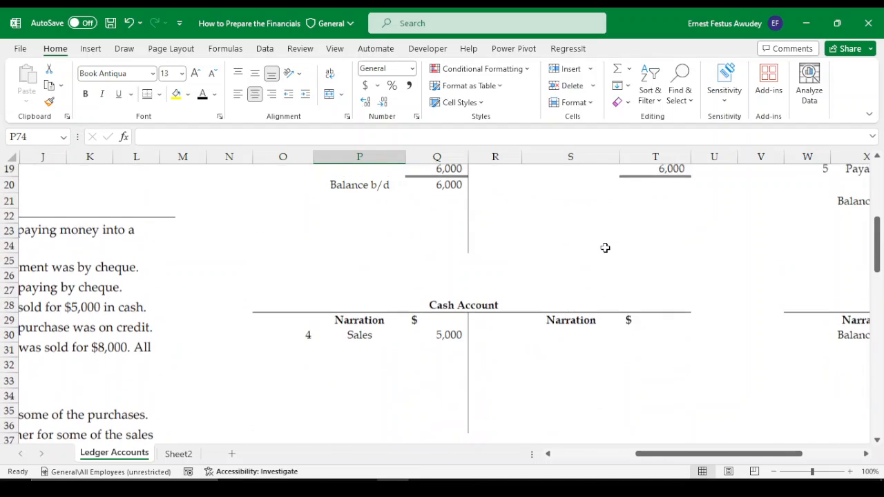
{"action": "scroll", "coordinate": [605, 248], "scroll_direction": "up", "scroll_amount": 2}
{"action": "scroll", "coordinate": [605, 247], "scroll_direction": "down", "scroll_amount": 6}
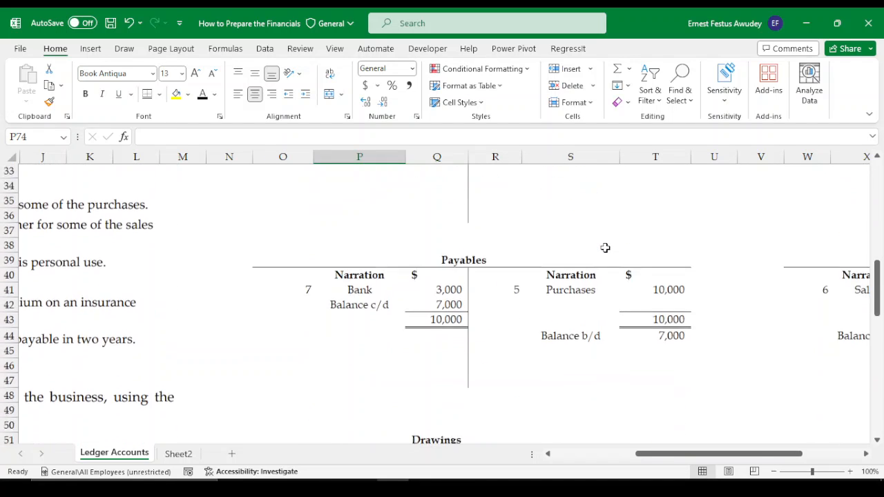
{"action": "scroll", "coordinate": [605, 247], "scroll_direction": "down", "scroll_amount": 8}
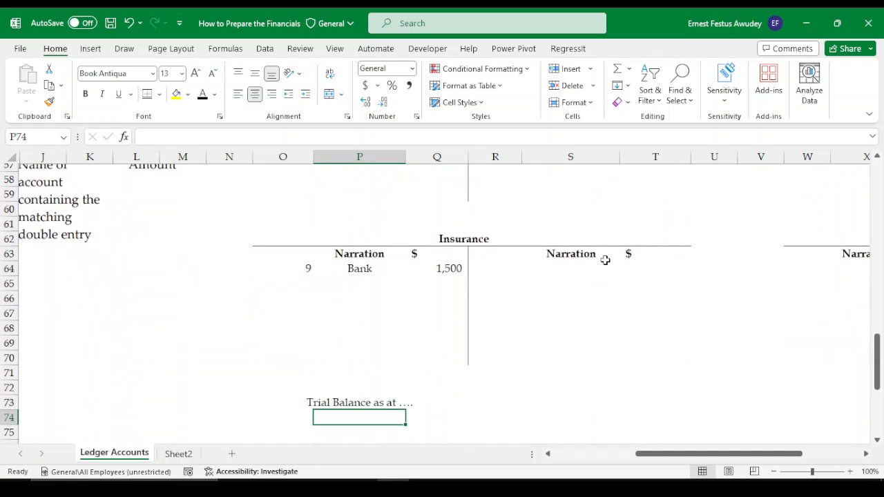
{"action": "scroll", "coordinate": [605, 260], "scroll_direction": "down", "scroll_amount": 3}
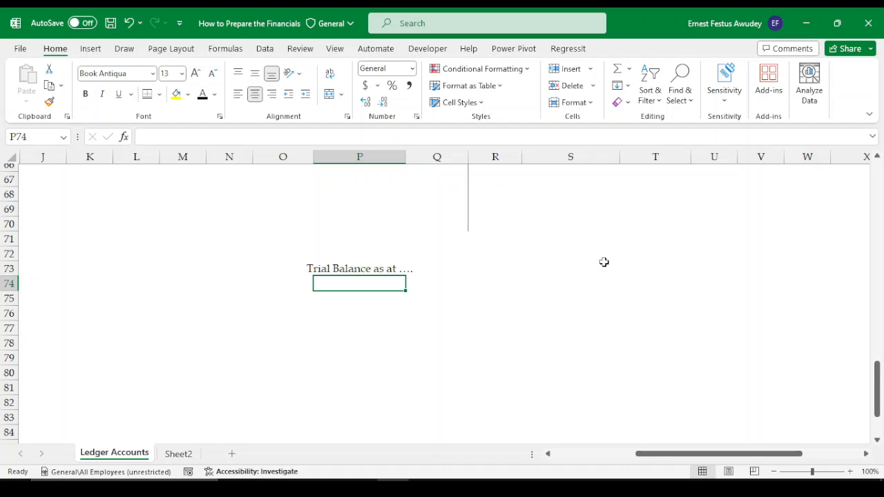
{"action": "scroll", "coordinate": [584, 276], "scroll_direction": "up", "scroll_amount": 8}
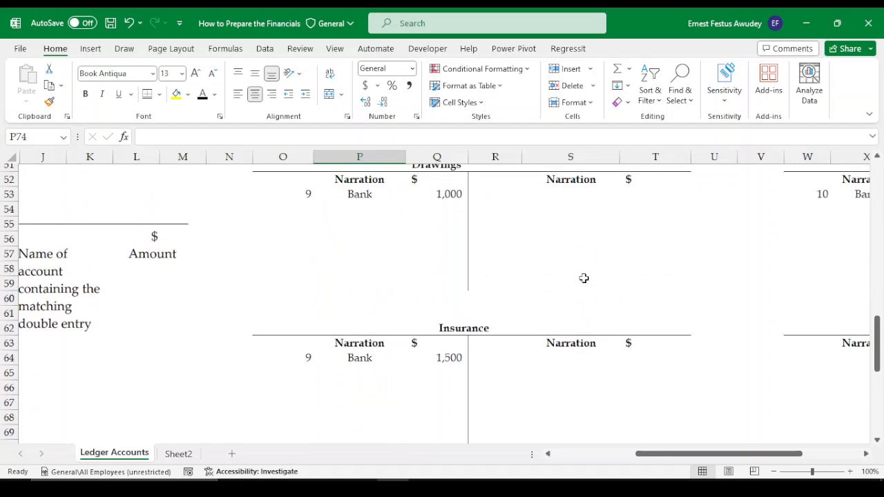
{"action": "scroll", "coordinate": [558, 274], "scroll_direction": "up", "scroll_amount": 5}
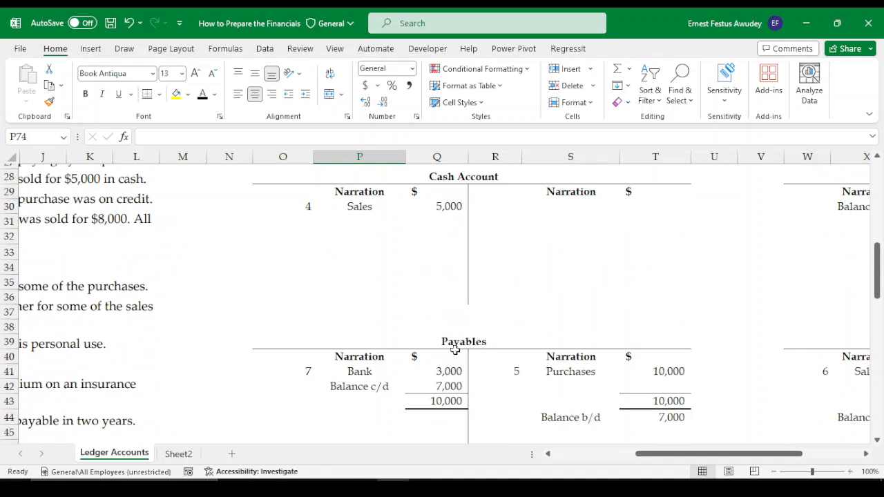
{"action": "scroll", "coordinate": [459, 356], "scroll_direction": "down", "scroll_amount": 8}
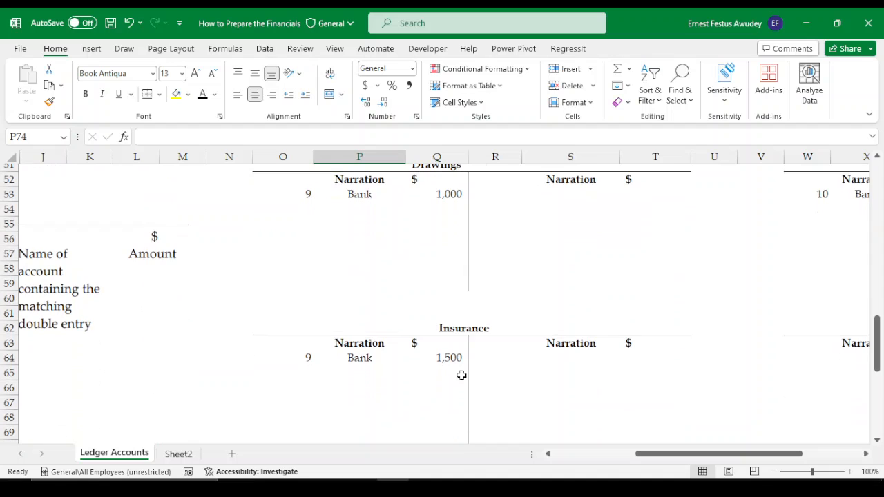
{"action": "scroll", "coordinate": [461, 375], "scroll_direction": "down", "scroll_amount": 4}
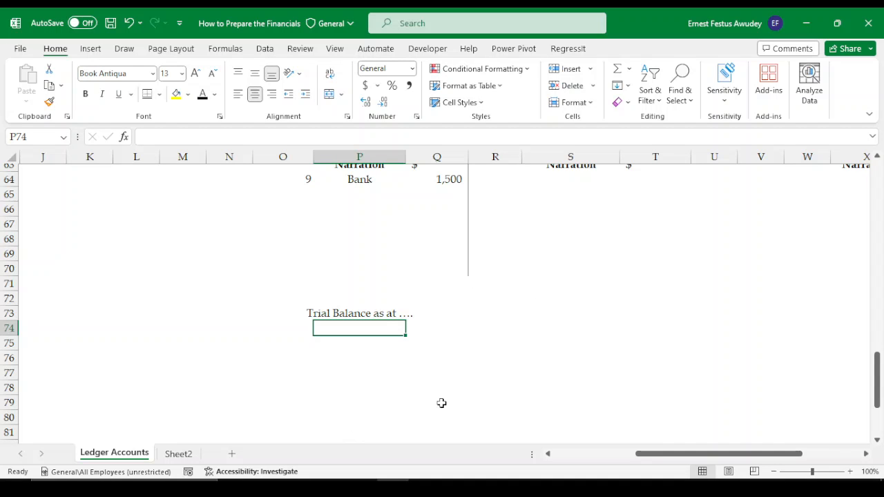
{"action": "scroll", "coordinate": [509, 369], "scroll_direction": "up", "scroll_amount": 8}
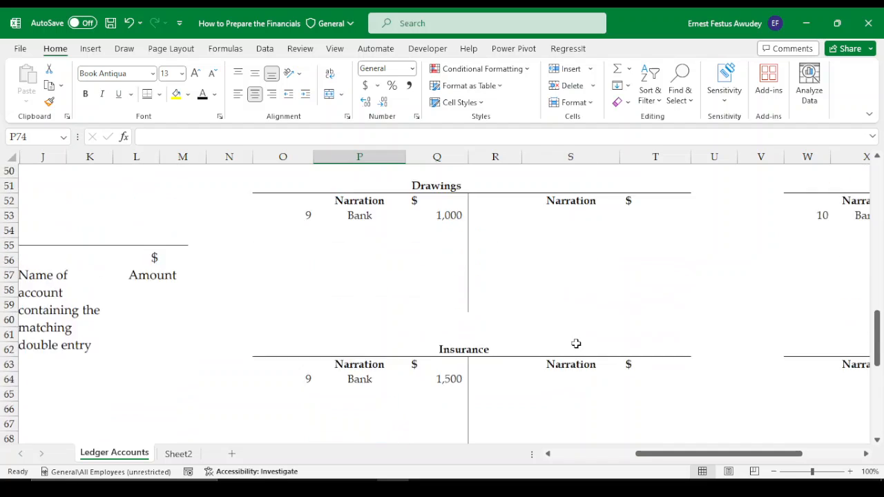
{"action": "scroll", "coordinate": [503, 277], "scroll_direction": "up", "scroll_amount": 13}
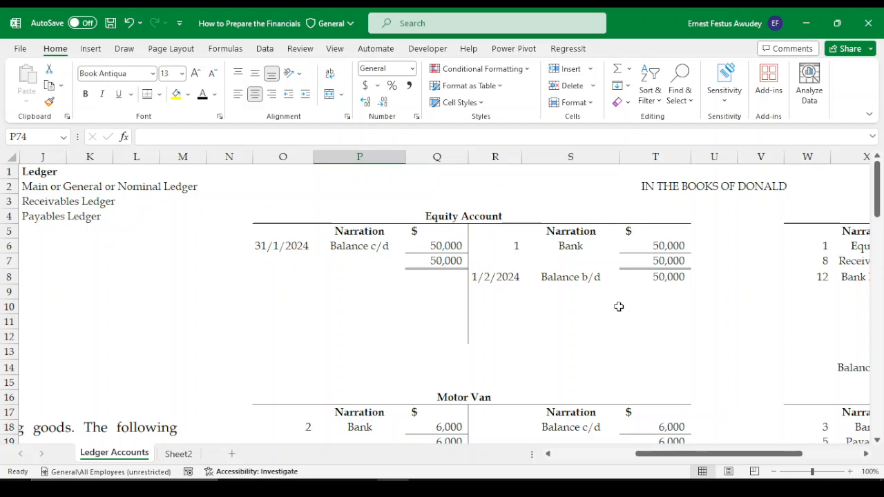
Examine the Equity account's bank narration in S6 and the debit-side total formula in Q7.
{"action": "left_click", "coordinate": [449, 233]}
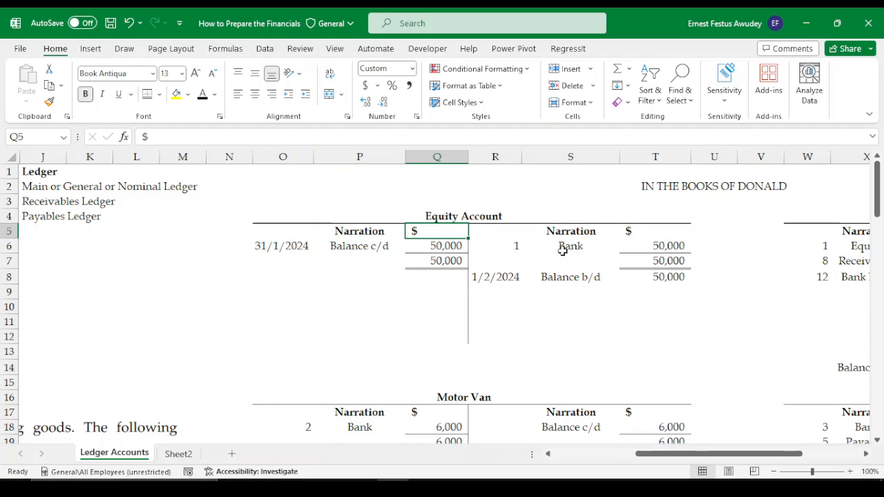
{"action": "left_click", "coordinate": [569, 253]}
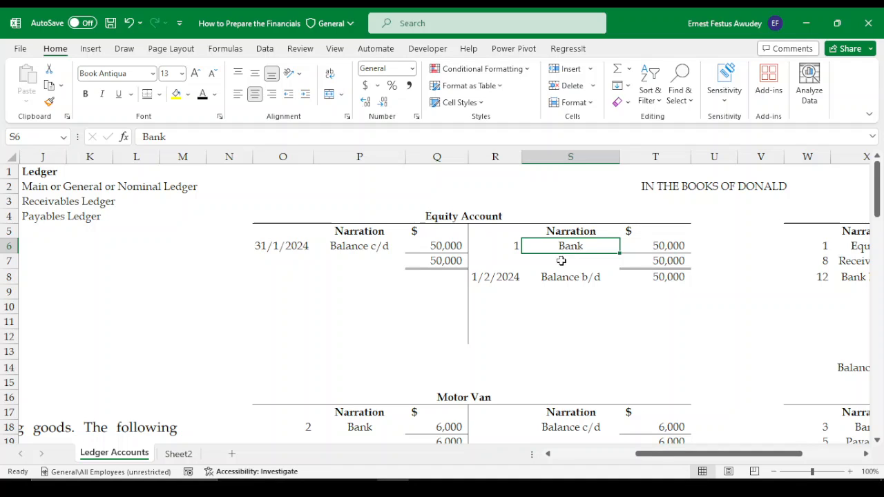
{"action": "left_click", "coordinate": [394, 263]}
{"action": "left_click", "coordinate": [436, 260]}
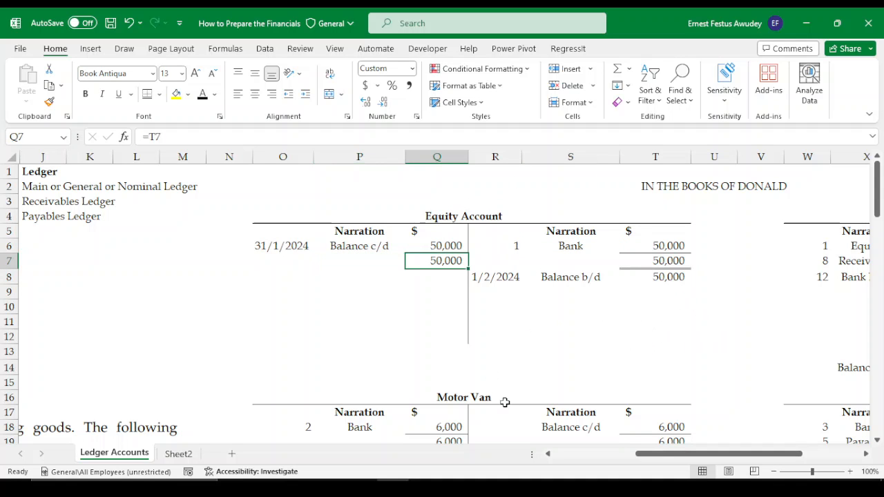
Review the ledger account balances from Equity down to Insurance against the trial balance area in row 73.
{"action": "scroll", "coordinate": [391, 357], "scroll_direction": "down", "scroll_amount": 8}
{"action": "scroll", "coordinate": [602, 429], "scroll_direction": "down", "scroll_amount": 7}
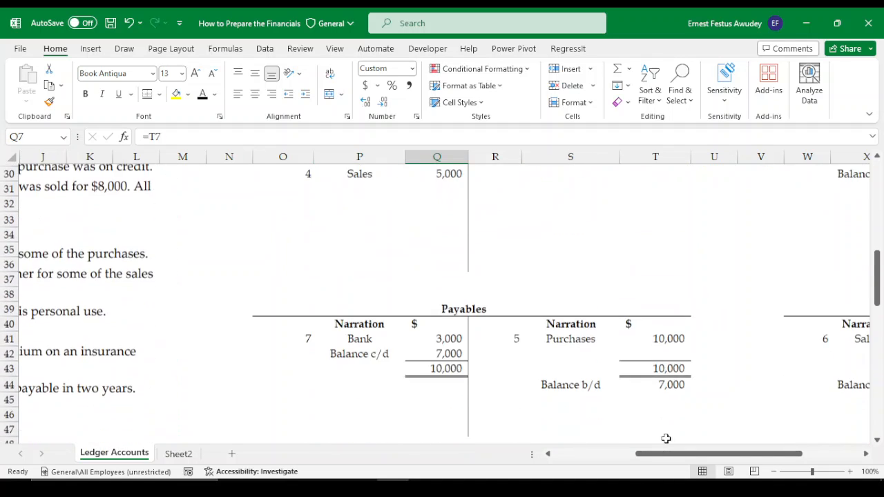
{"action": "scroll", "coordinate": [498, 340], "scroll_direction": "down", "scroll_amount": 6}
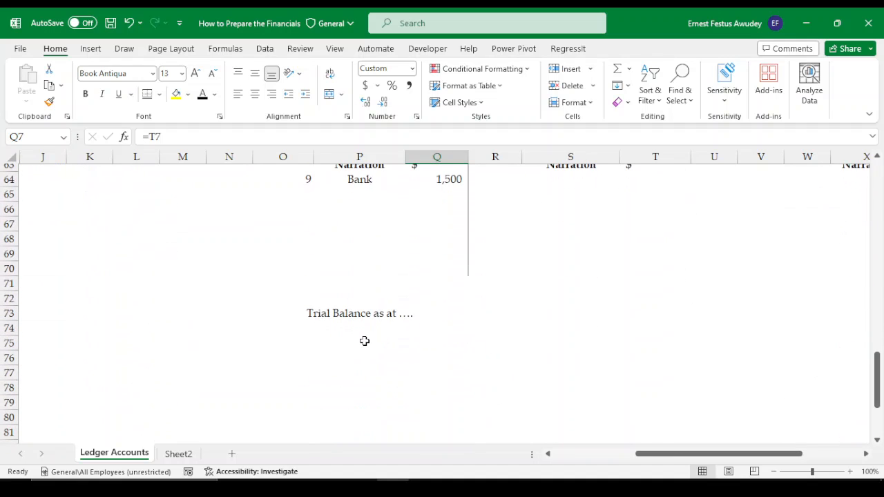
{"action": "scroll", "coordinate": [365, 341], "scroll_direction": "up", "scroll_amount": 15}
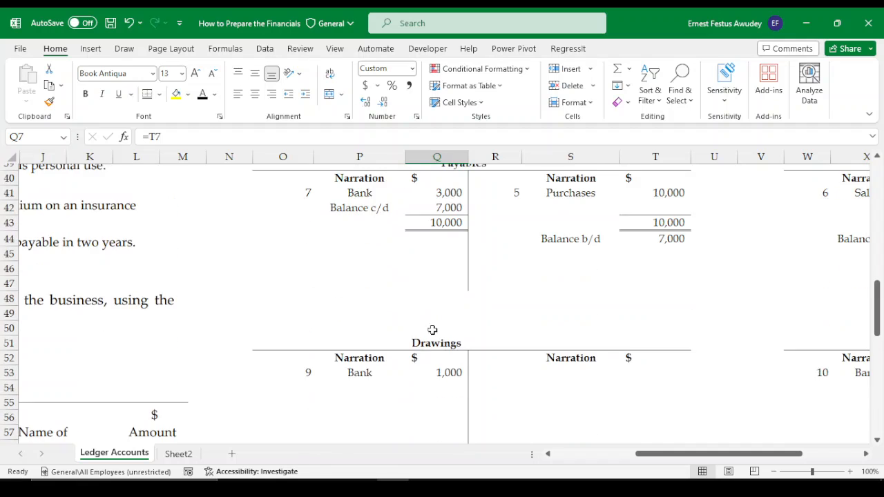
{"action": "scroll", "coordinate": [520, 332], "scroll_direction": "up", "scroll_amount": 6}
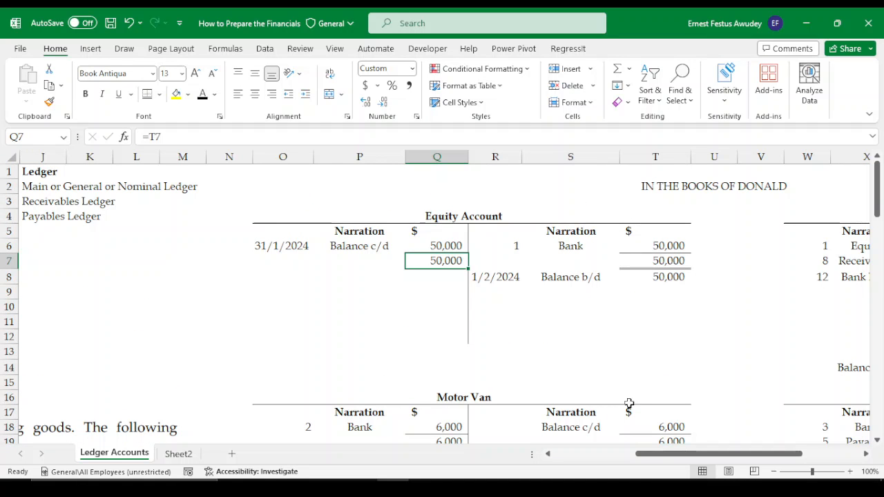
{"action": "left_click_drag", "start_coordinate": [653, 454], "coordinate": [632, 454]}
{"action": "scroll", "coordinate": [491, 346], "scroll_direction": "down", "scroll_amount": 11}
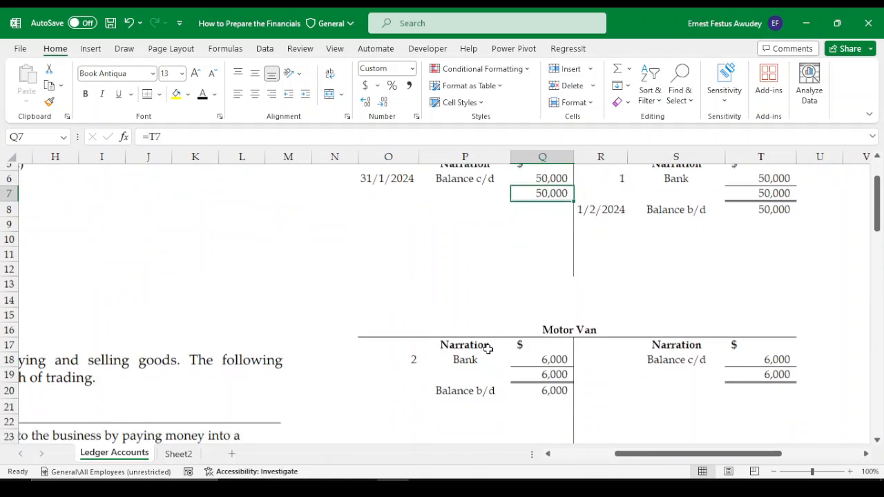
{"action": "scroll", "coordinate": [491, 346], "scroll_direction": "down", "scroll_amount": 12}
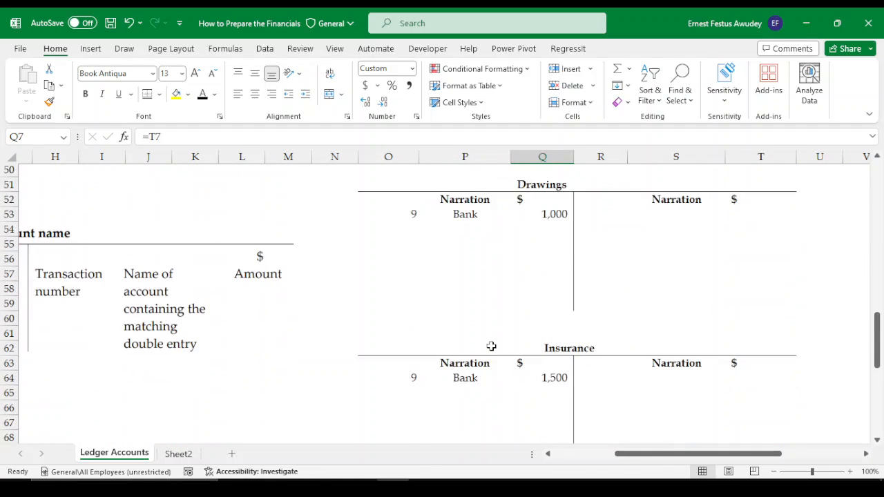
Enter the column heading "Particulars" in P74, directly below the trial balance title.
{"action": "scroll", "coordinate": [490, 346], "scroll_direction": "up", "scroll_amount": 2}
{"action": "scroll", "coordinate": [489, 346], "scroll_direction": "up", "scroll_amount": 1}
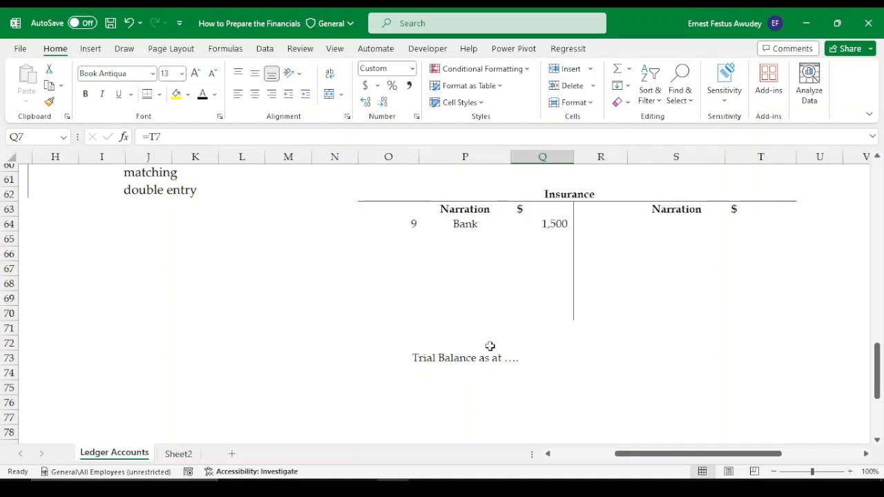
{"action": "left_click_drag", "start_coordinate": [414, 373], "coordinate": [455, 409]}
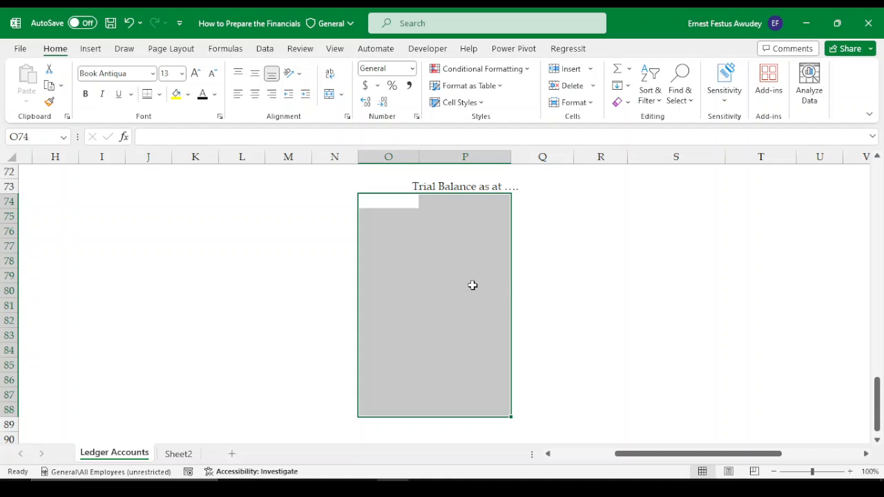
{"action": "left_click", "coordinate": [572, 201]}
{"action": "scroll", "coordinate": [558, 331], "scroll_direction": "up", "scroll_amount": 2}
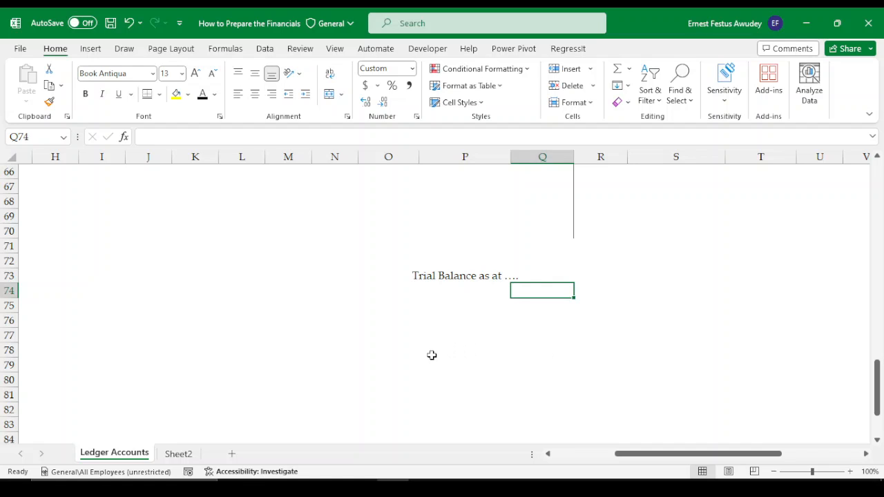
{"action": "left_click", "coordinate": [431, 294]}
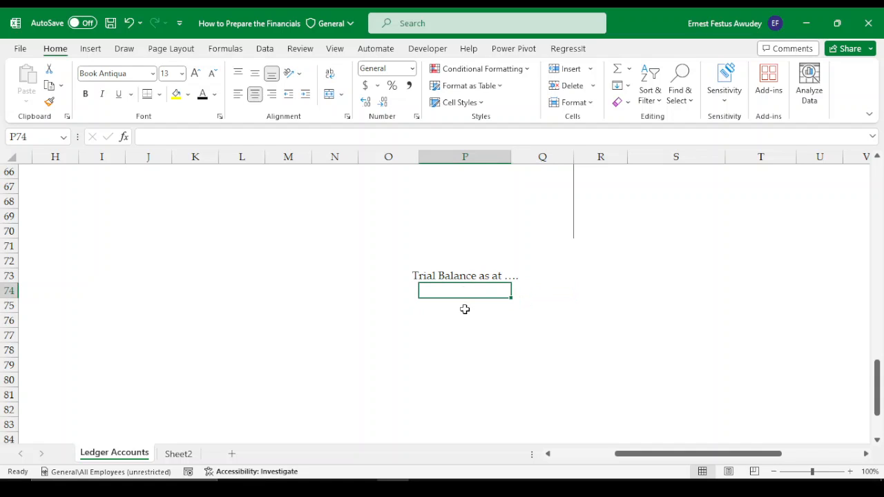
{"action": "type", "text": "D"}
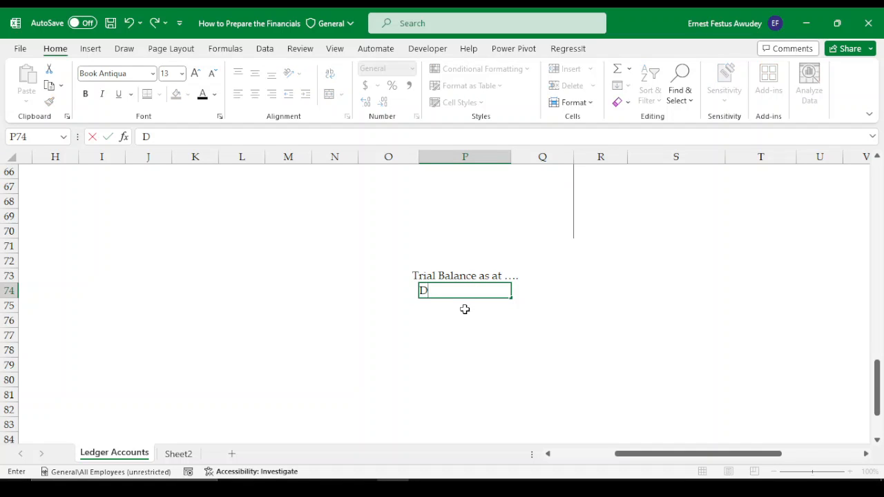
{"action": "key", "text": "BackSpace"}
{"action": "type", "text": "Particulars"}
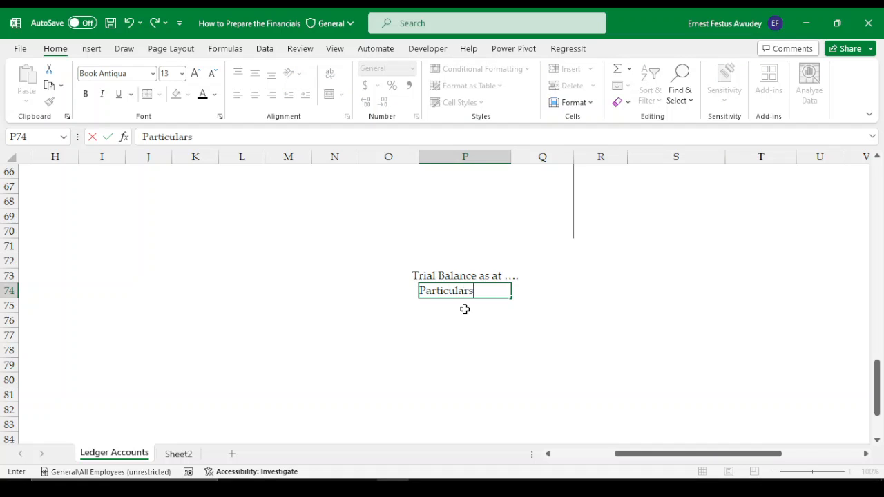
{"action": "key", "text": "Tab"}
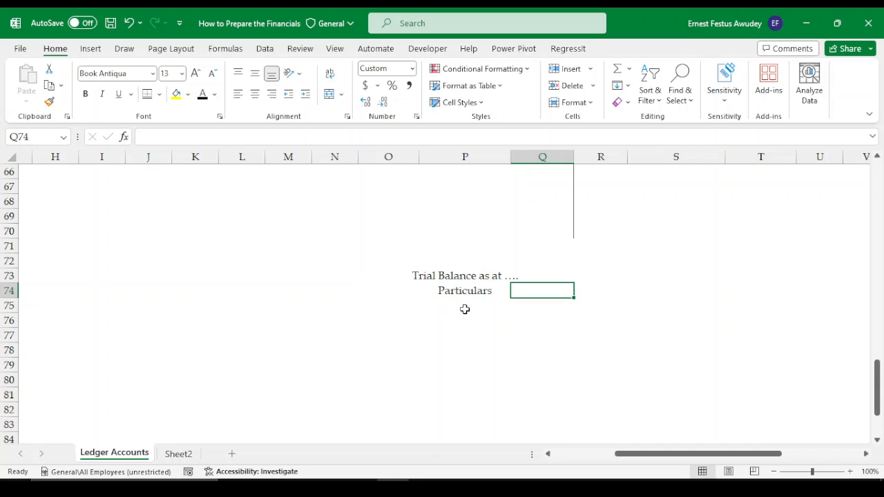
Add the trial balance column headings "Dr." in Q74 and "Cr." in R74.
{"action": "type", "text": "Dr."}
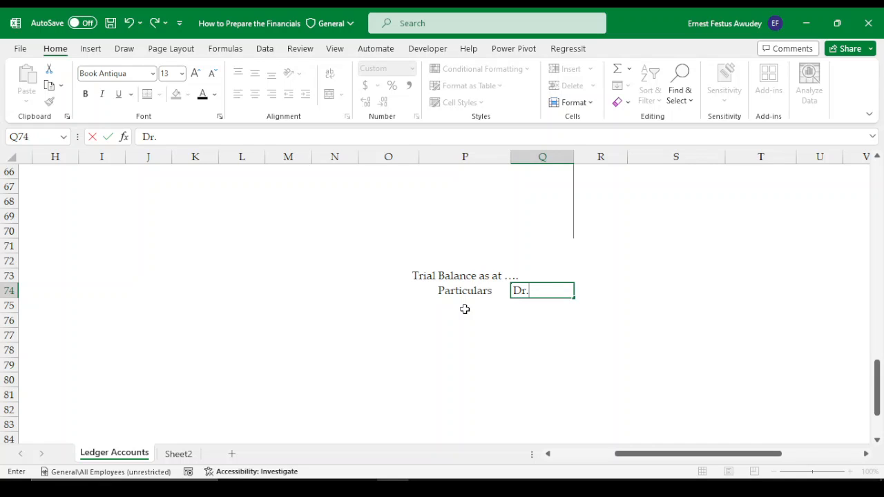
{"action": "key", "text": "Tab"}
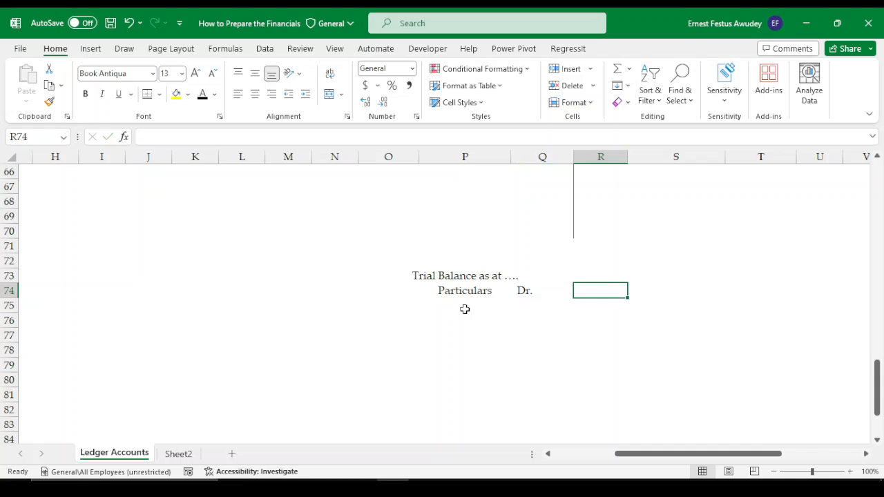
{"action": "type", "text": "Cr."}
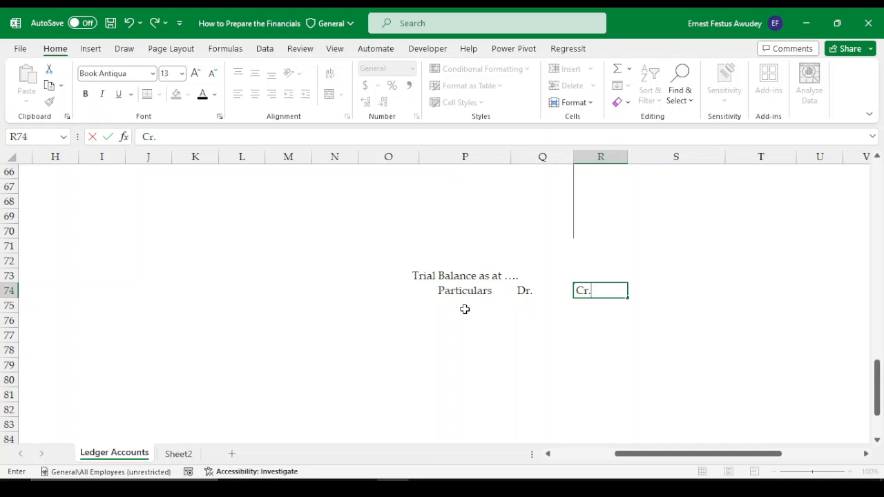
{"action": "key", "text": "Return"}
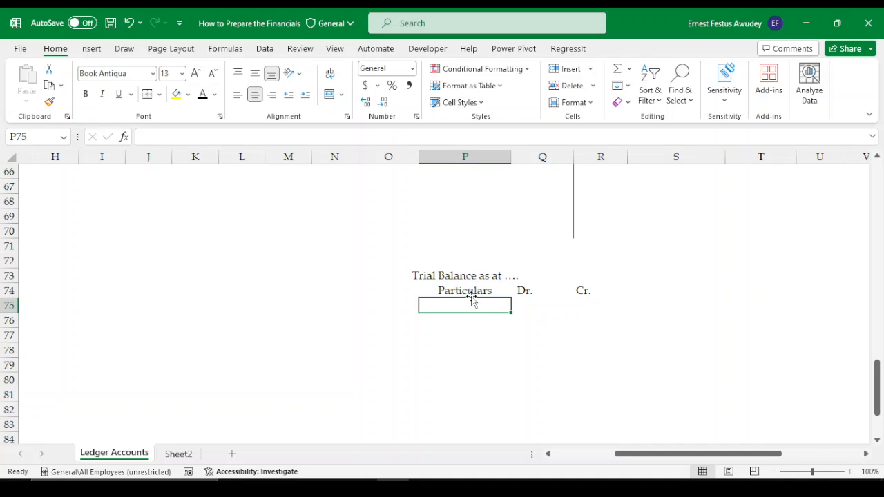
Examine the trial balance's Particulars, Dr. and Cr. columns alongside the Insurance and Drawings accounts above them.
{"action": "left_click", "coordinate": [524, 290]}
{"action": "left_click", "coordinate": [586, 290]}
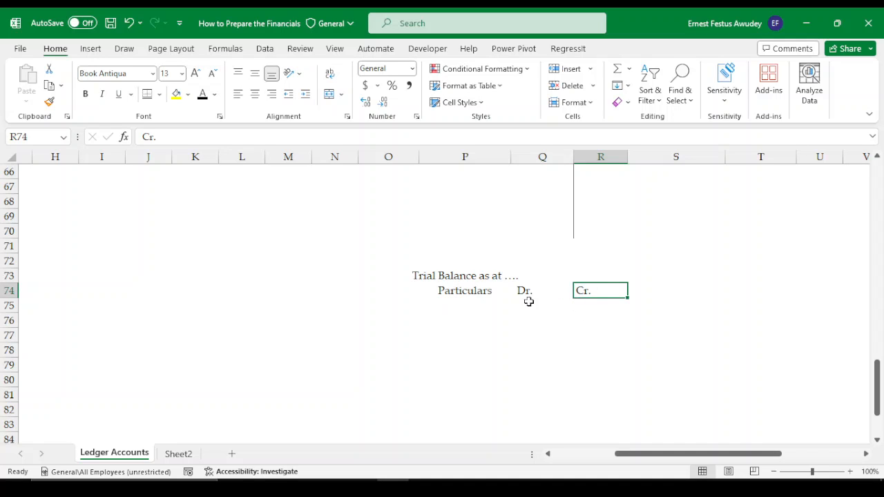
{"action": "left_click", "coordinate": [459, 306]}
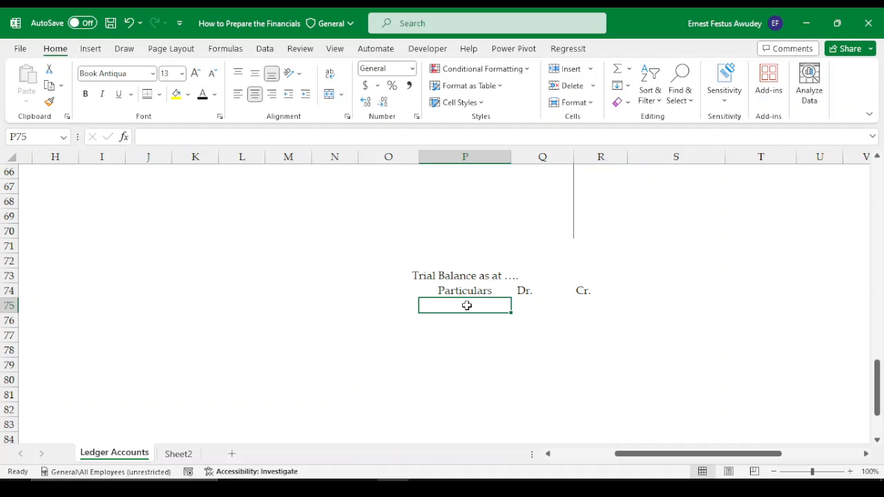
{"action": "left_click", "coordinate": [553, 306]}
{"action": "left_click", "coordinate": [593, 305]}
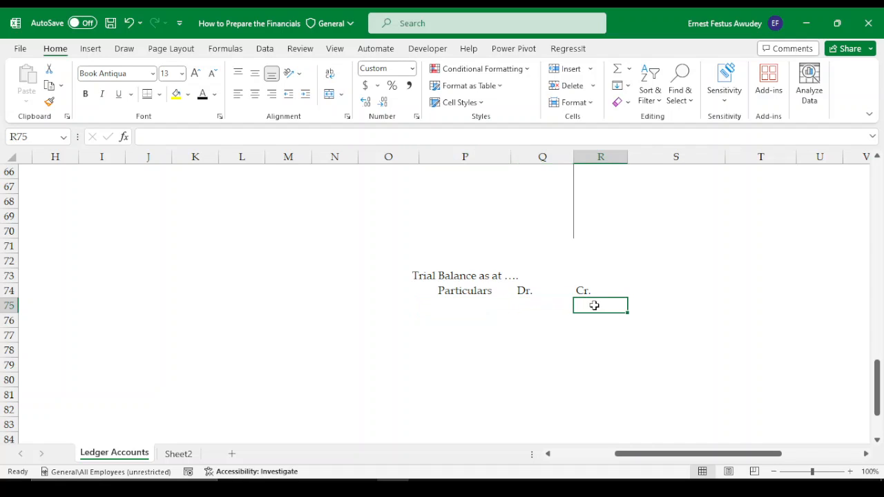
{"action": "left_click", "coordinate": [525, 306]}
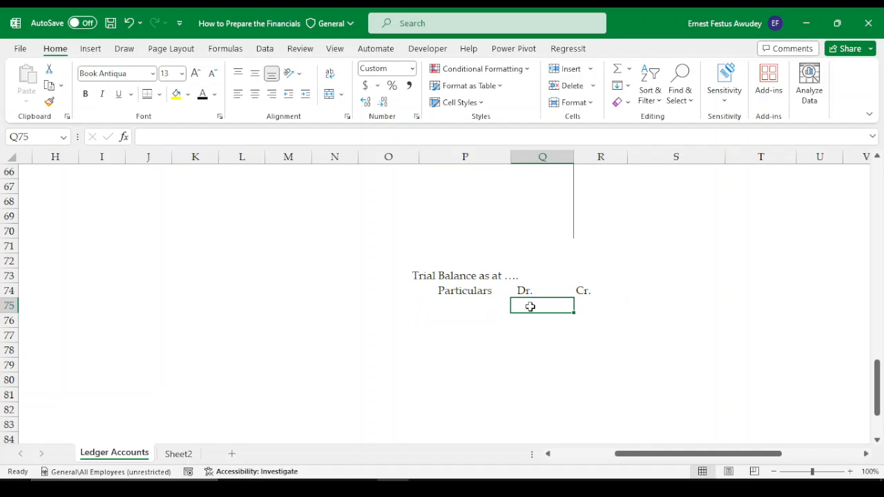
{"action": "scroll", "coordinate": [532, 302], "scroll_direction": "up", "scroll_amount": 2}
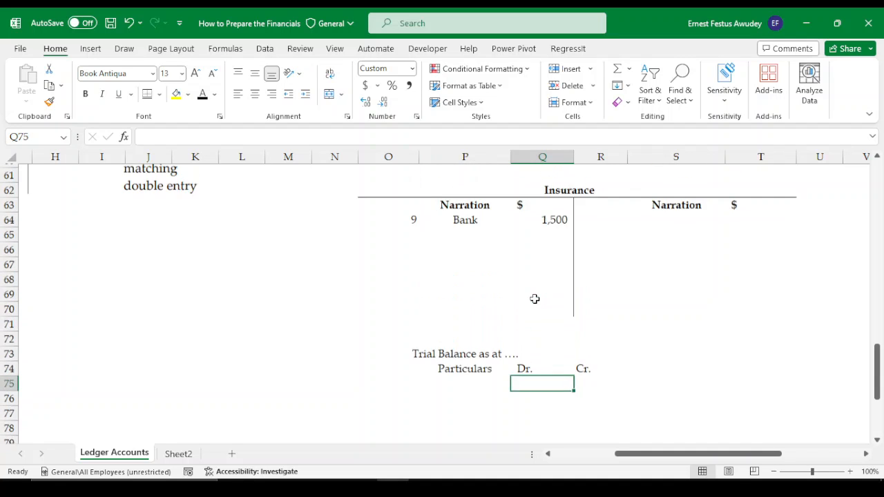
{"action": "scroll", "coordinate": [535, 299], "scroll_direction": "up", "scroll_amount": 5}
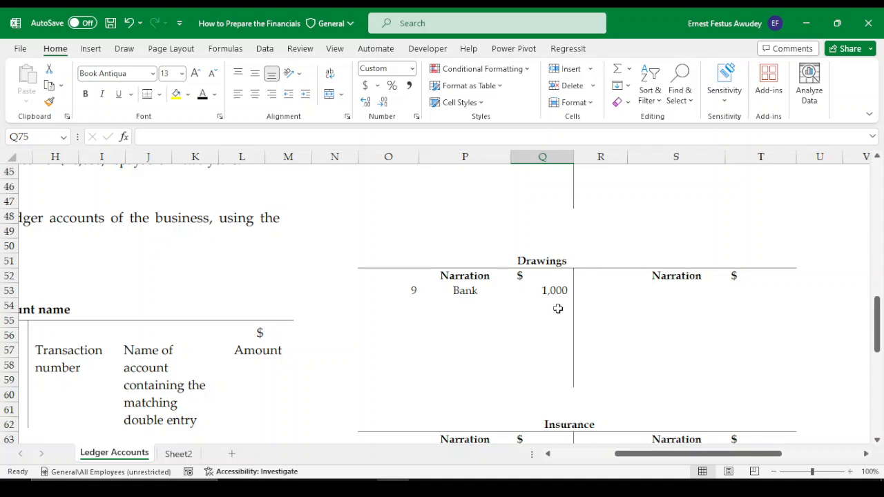
{"action": "scroll", "coordinate": [558, 309], "scroll_direction": "up", "scroll_amount": 1}
{"action": "scroll", "coordinate": [558, 331], "scroll_direction": "down", "scroll_amount": 8}
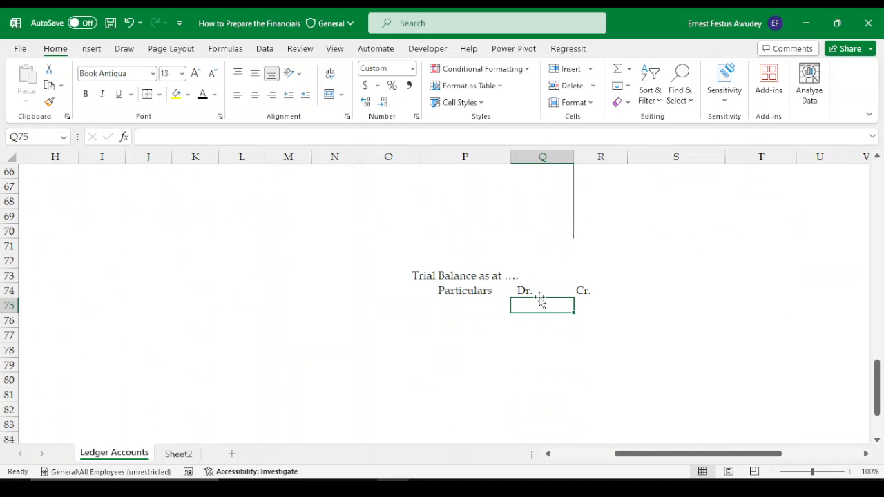
{"action": "left_click", "coordinate": [601, 308]}
{"action": "left_click", "coordinate": [552, 306]}
{"action": "left_click", "coordinate": [576, 308]}
{"action": "left_click", "coordinate": [535, 306]}
{"action": "left_click", "coordinate": [592, 311]}
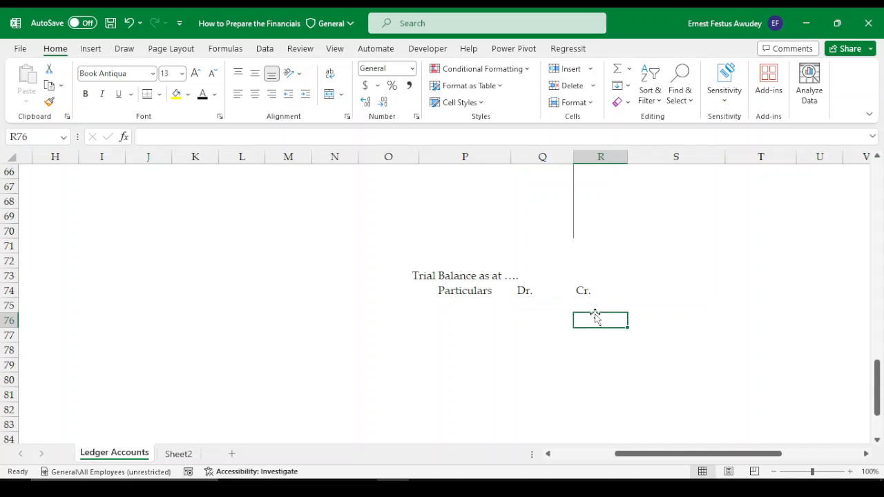
{"action": "left_click", "coordinate": [527, 304]}
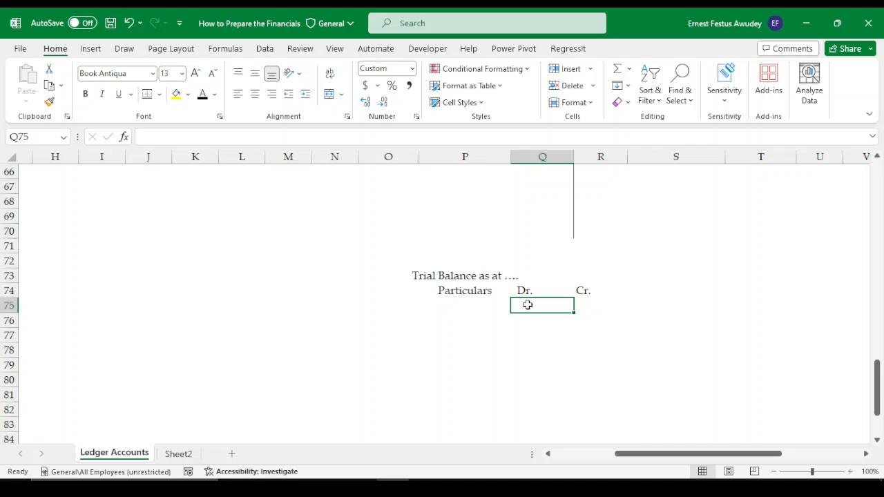
List Equity, Bank and Motor Van under Particulars in P75 to P77 of the trial balance.
{"action": "left_click", "coordinate": [468, 308]}
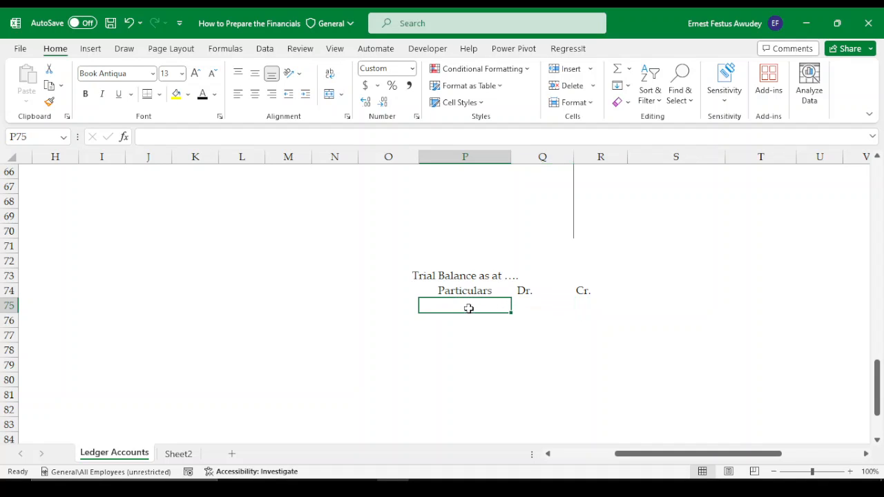
{"action": "type", "text": "Equit"}
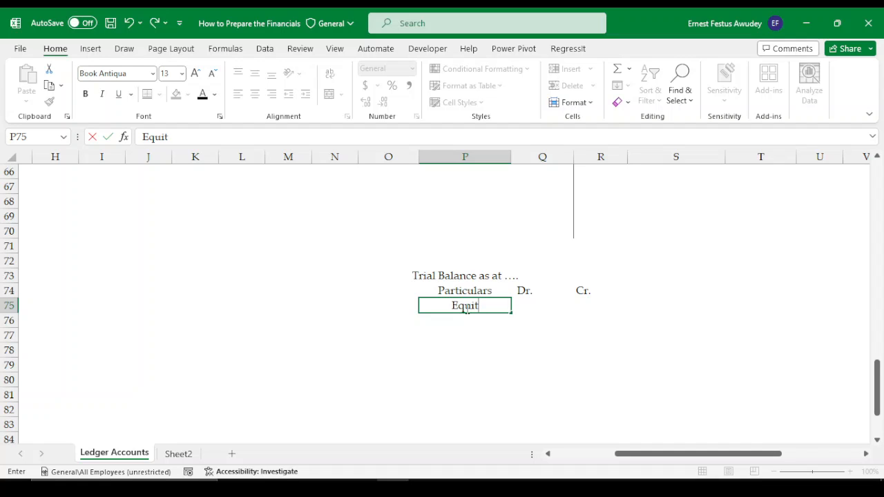
{"action": "type", "text": "y"}
{"action": "key", "text": "Return"}
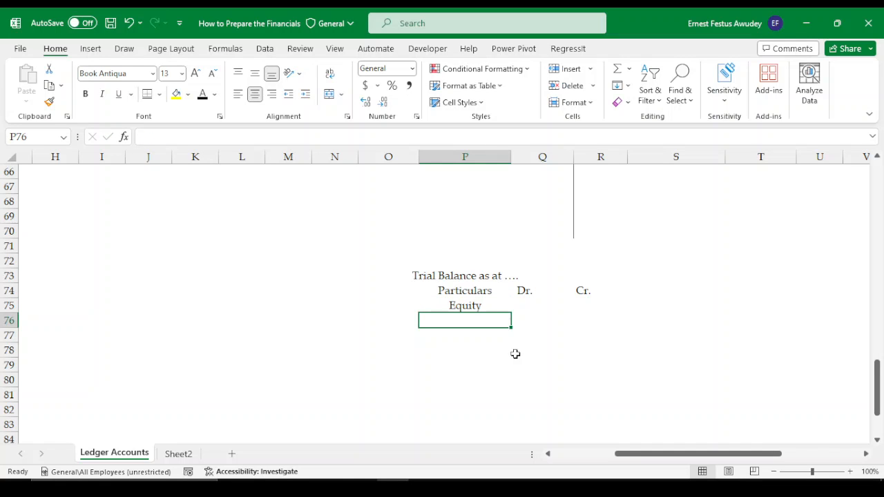
{"action": "type", "text": "Bank"}
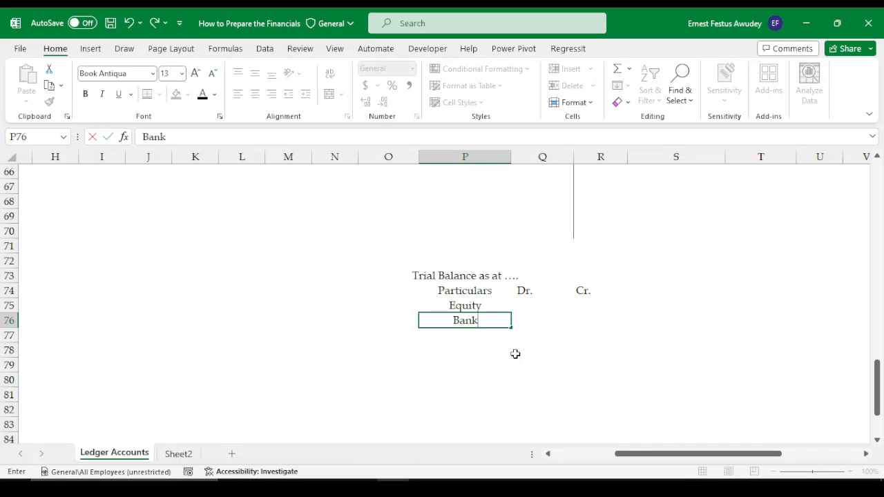
{"action": "key", "text": "Return"}
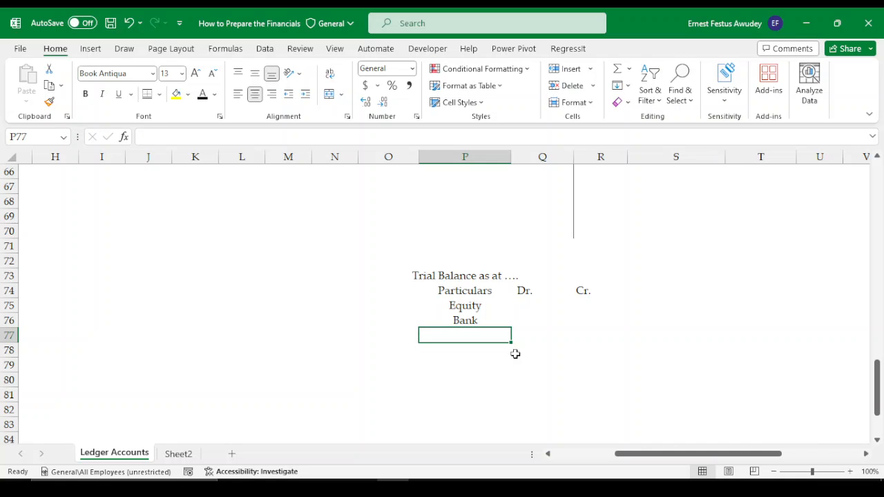
{"action": "type", "text": "Motor V"}
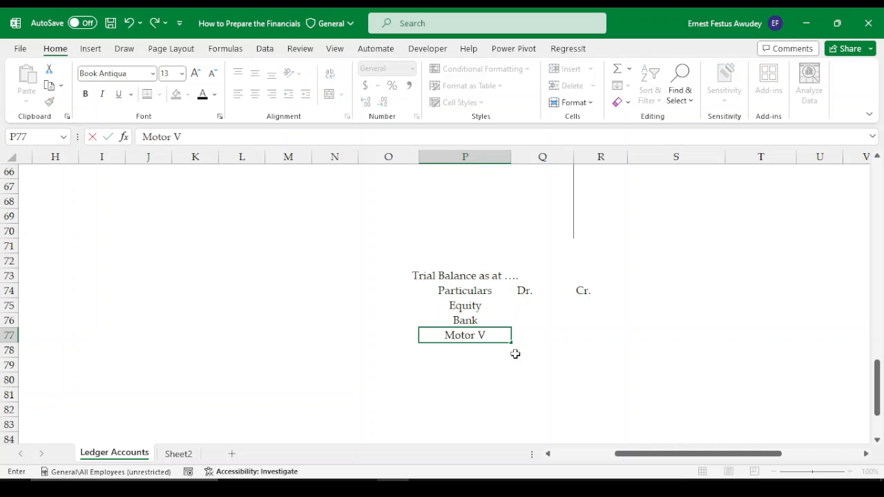
{"action": "type", "text": "an"}
{"action": "key", "text": "Return"}
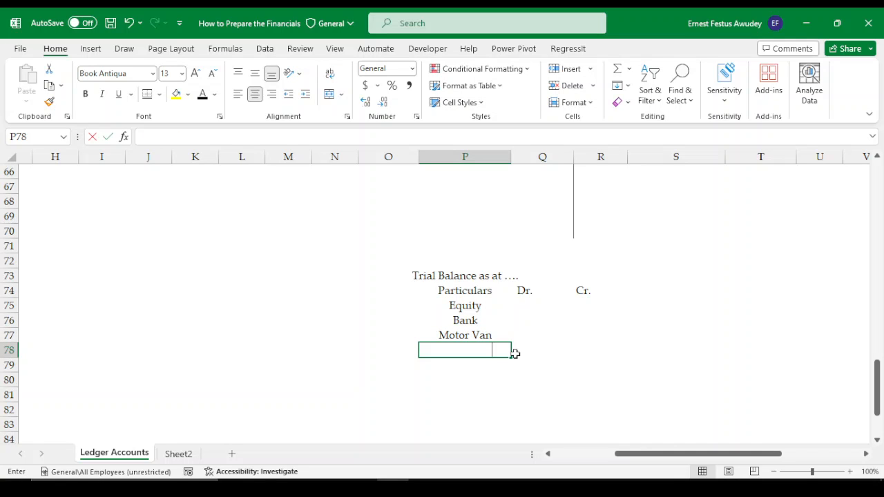
Add Purchases, Sales and Payables to the Particulars column in P78 to P80.
{"action": "type", "text": "Purchases"}
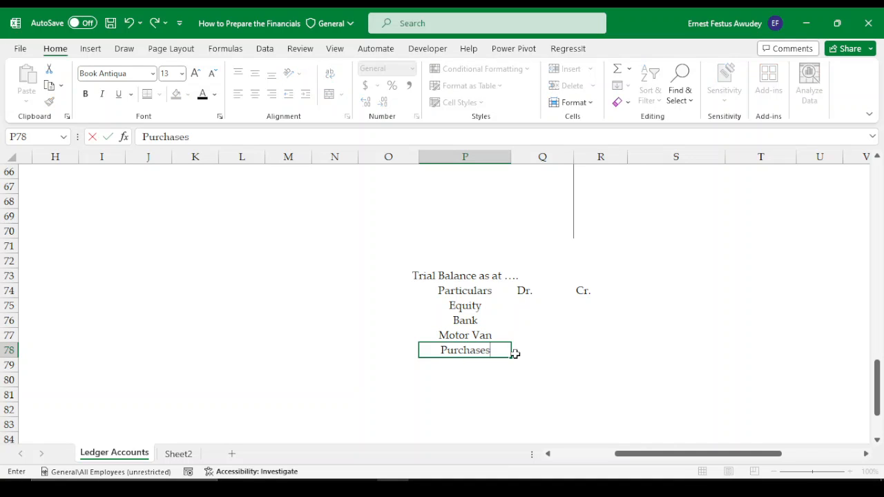
{"action": "key", "text": "Return"}
{"action": "type", "text": "Sales"}
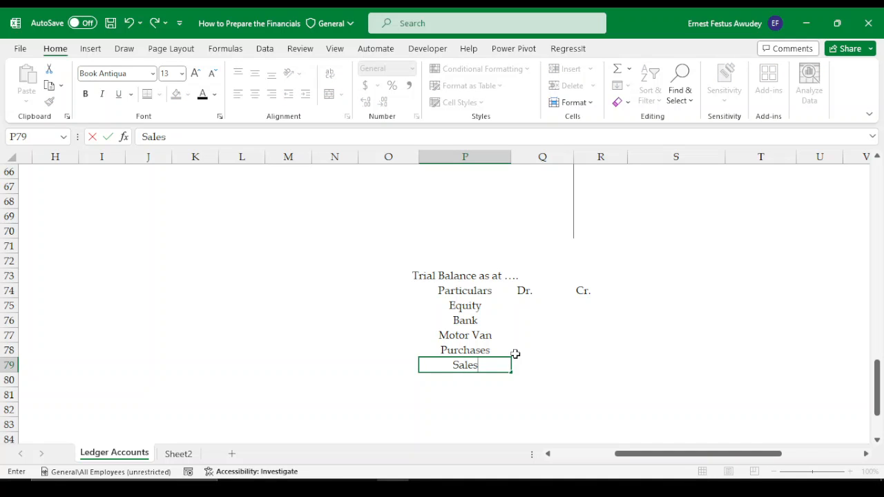
{"action": "key", "text": "Return"}
{"action": "type", "text": "Paya"}
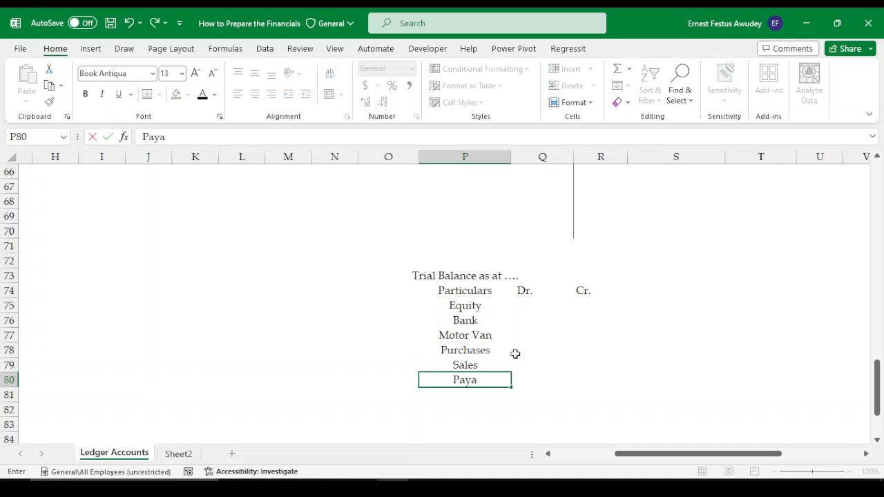
{"action": "type", "text": "bles"}
{"action": "key", "text": "Return"}
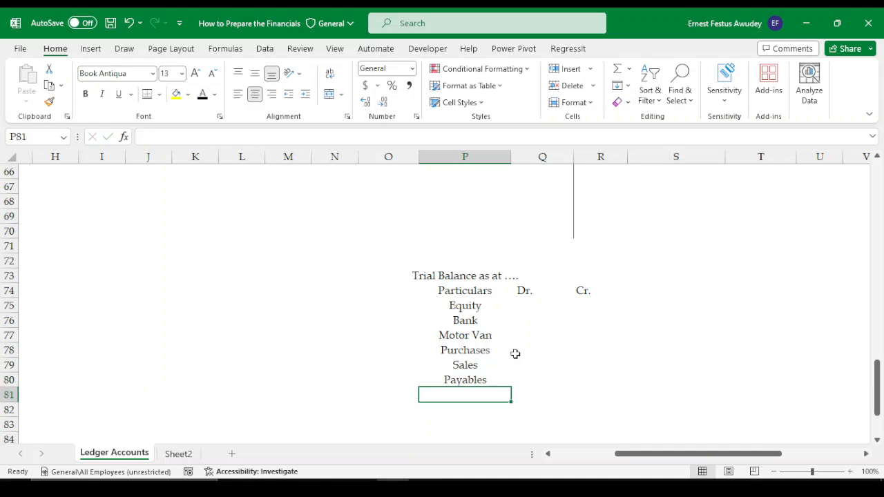
Add Receivables in P81 and Cash in P82 to the trial balance's Particulars column.
{"action": "type", "text": "Recei"}
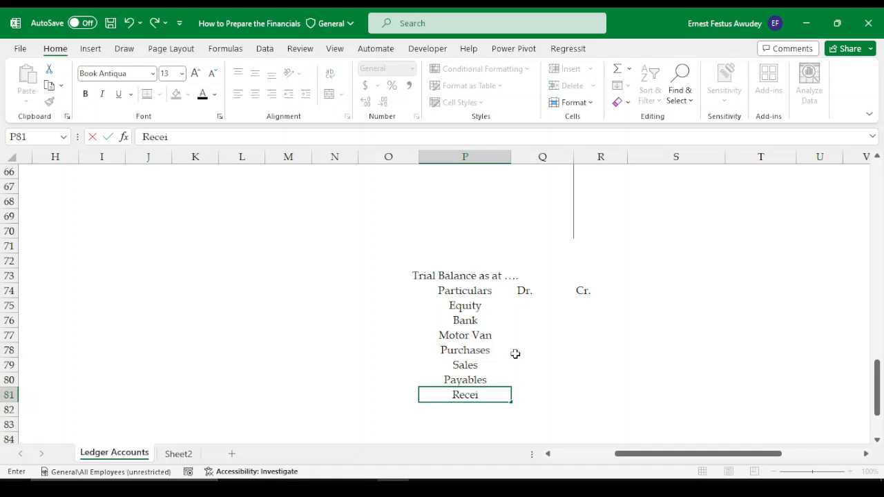
{"action": "type", "text": "vab"}
{"action": "key", "text": "BackSpace"}
{"action": "type", "text": "vabl"}
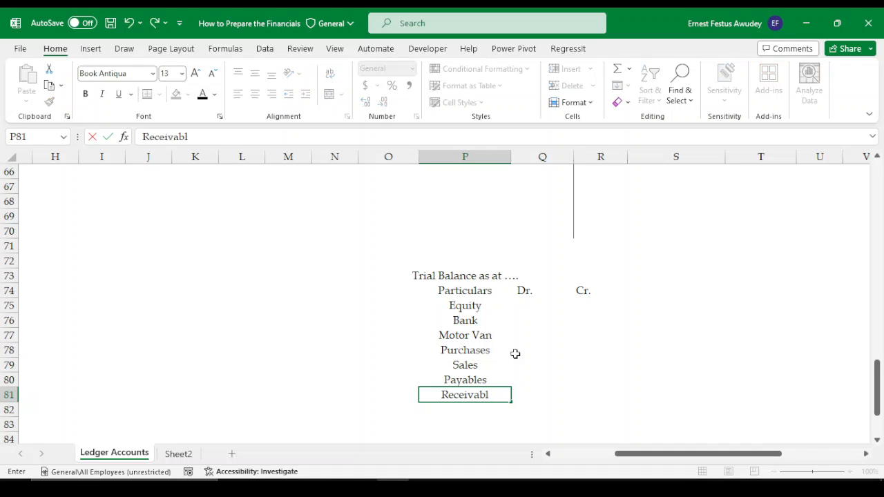
{"action": "type", "text": "es"}
{"action": "key", "text": "Return"}
{"action": "type", "text": "Cash"}
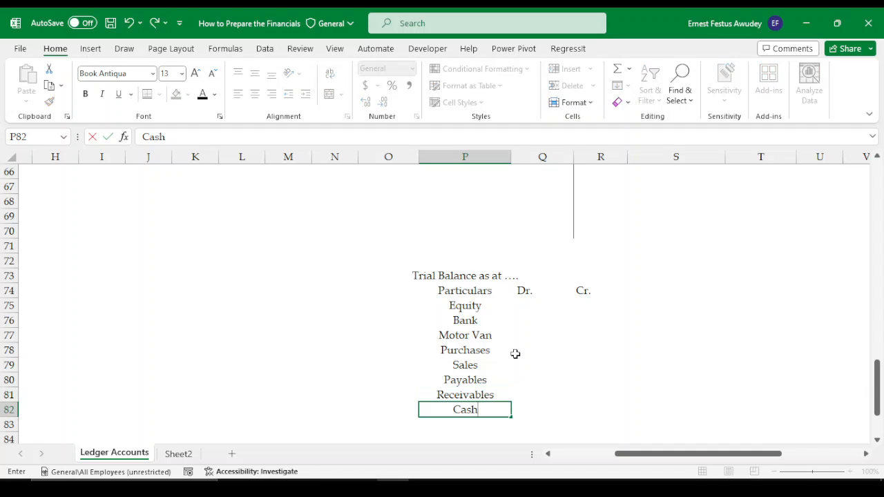
{"action": "key", "text": "Return"}
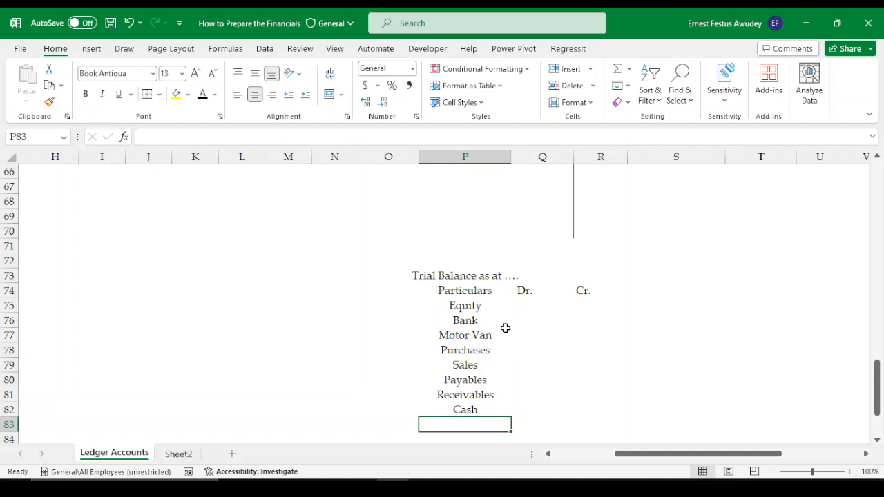
Left-align the trial balance's Particulars column from P74 to P89.
{"action": "left_click_drag", "start_coordinate": [454, 289], "coordinate": [453, 414]}
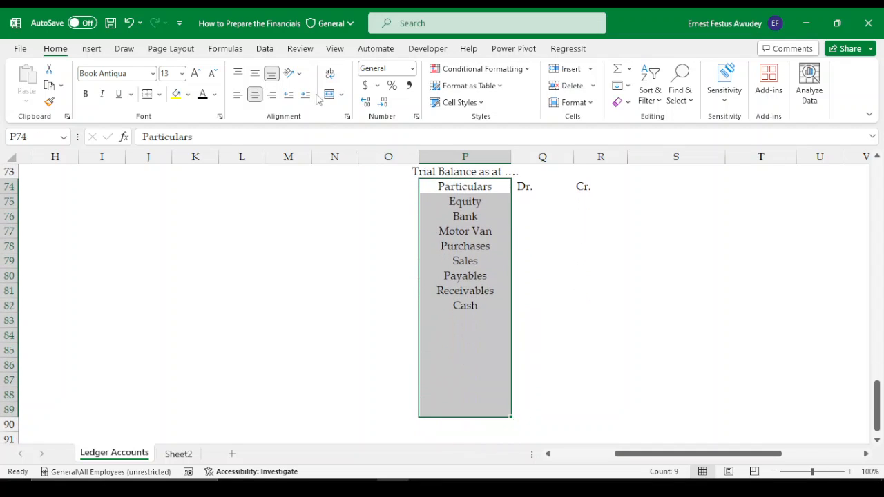
{"action": "left_click", "coordinate": [237, 95]}
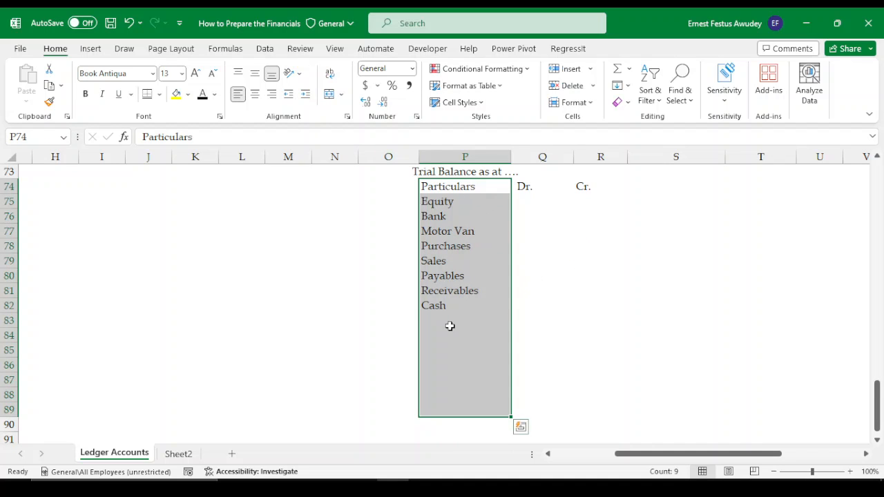
{"action": "left_click", "coordinate": [437, 321]}
Add Drawings in P83 and Transport in P84 to the trial balance's Particulars column.
{"action": "scroll", "coordinate": [562, 308], "scroll_direction": "up", "scroll_amount": 3}
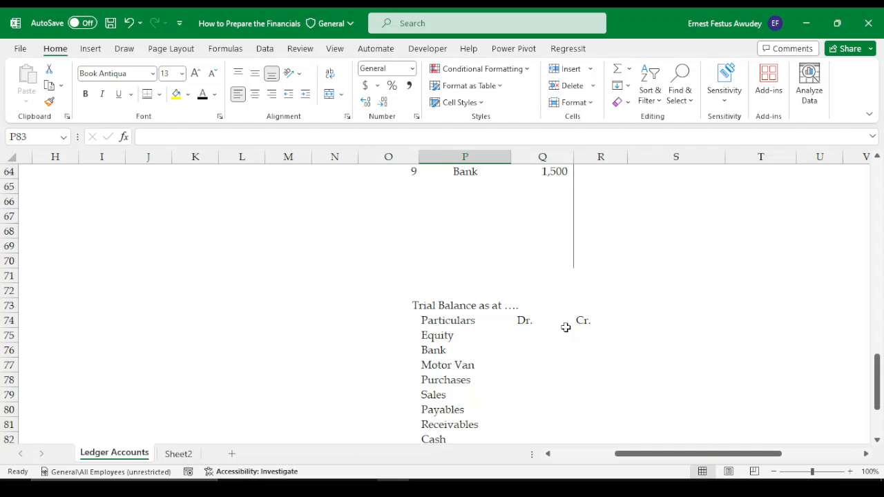
{"action": "scroll", "coordinate": [563, 329], "scroll_direction": "down", "scroll_amount": 3}
{"action": "scroll", "coordinate": [500, 353], "scroll_direction": "down", "scroll_amount": 2}
{"action": "scroll", "coordinate": [509, 352], "scroll_direction": "up", "scroll_amount": 6}
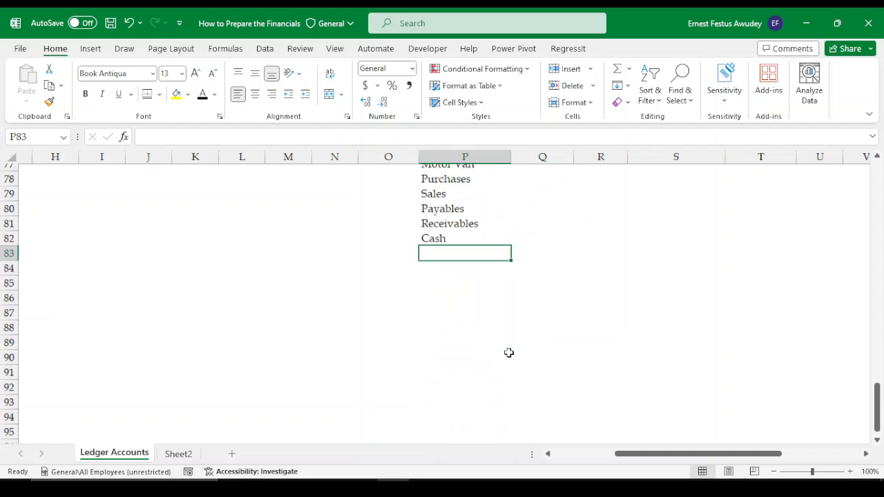
{"action": "scroll", "coordinate": [657, 332], "scroll_direction": "up", "scroll_amount": 8}
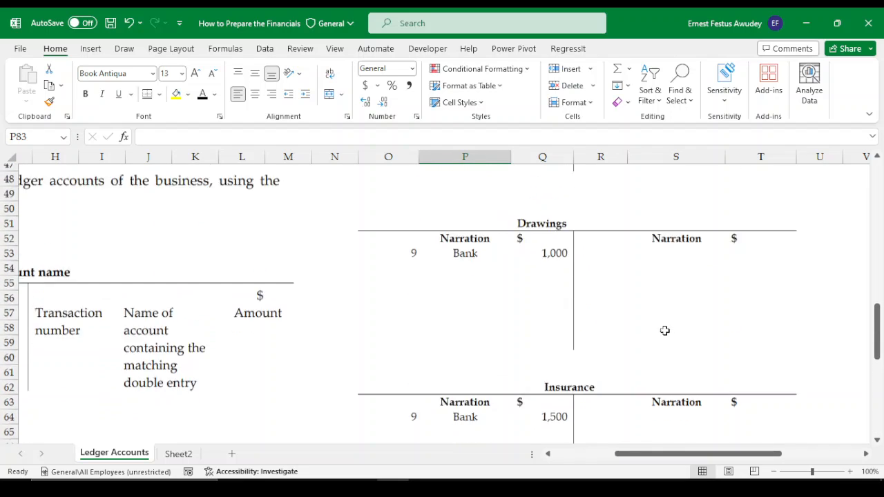
{"action": "scroll", "coordinate": [684, 337], "scroll_direction": "down", "scroll_amount": 3}
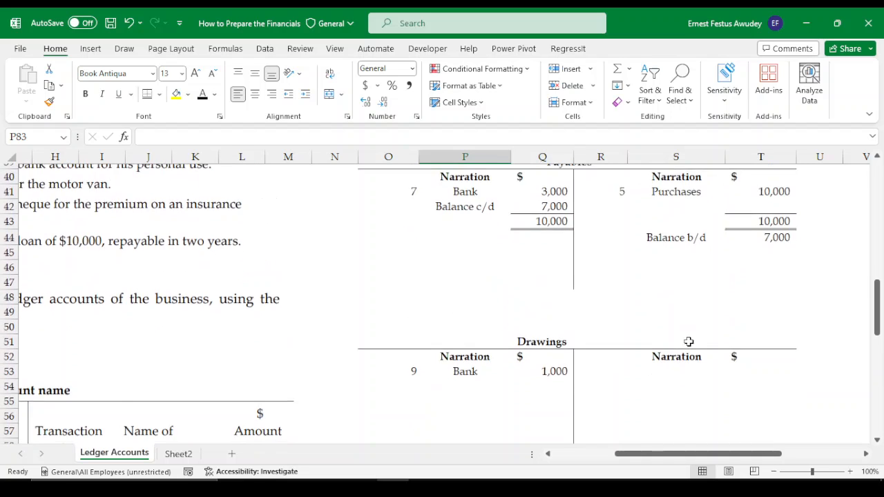
{"action": "mouse_move", "coordinate": [701, 456]}
{"action": "left_mouse_down"}
{"action": "mouse_move", "coordinate": [714, 452]}
{"action": "mouse_move", "coordinate": [696, 452]}
{"action": "left_mouse_up"}
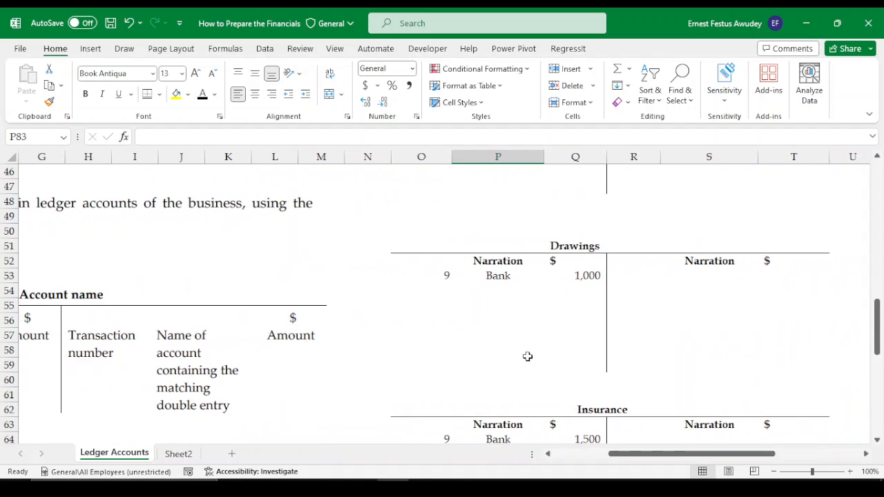
{"action": "scroll", "coordinate": [527, 357], "scroll_direction": "down", "scroll_amount": 6}
{"action": "scroll", "coordinate": [522, 371], "scroll_direction": "down", "scroll_amount": 3}
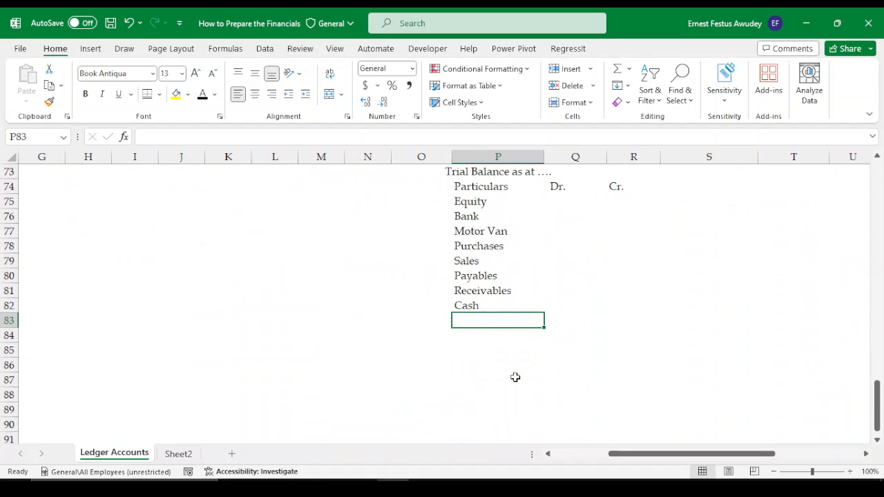
{"action": "type", "text": "Dr"}
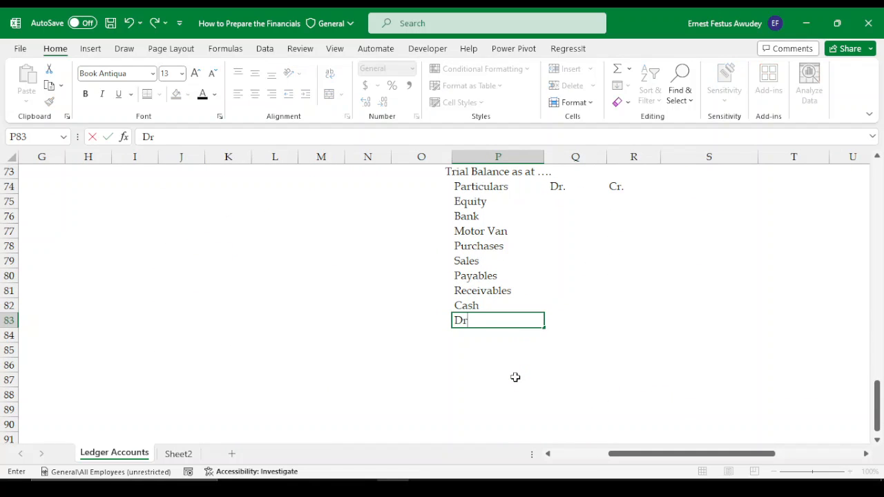
{"action": "type", "text": "awings"}
{"action": "key", "text": "Return"}
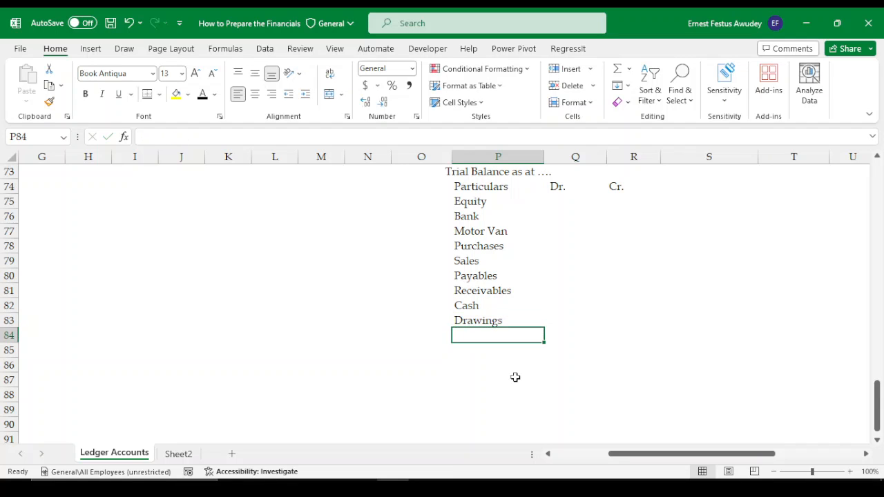
{"action": "type", "text": "Tra"}
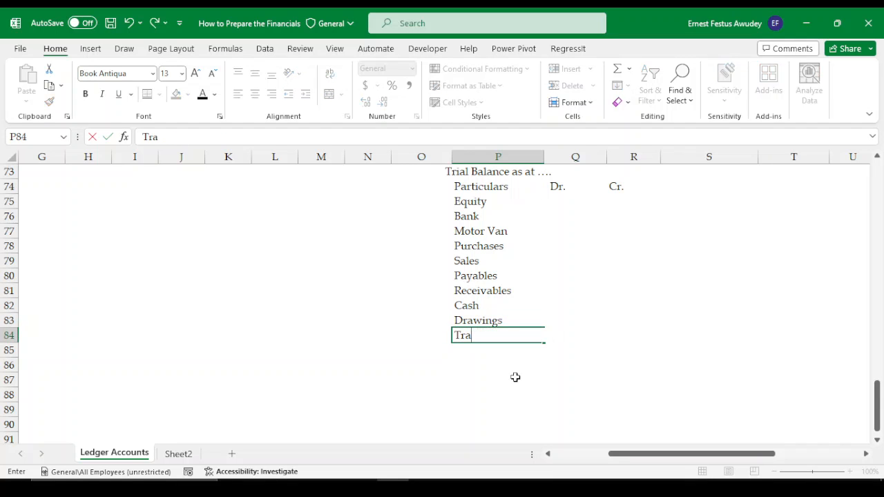
{"action": "type", "text": "nsport"}
{"action": "key", "text": "Return"}
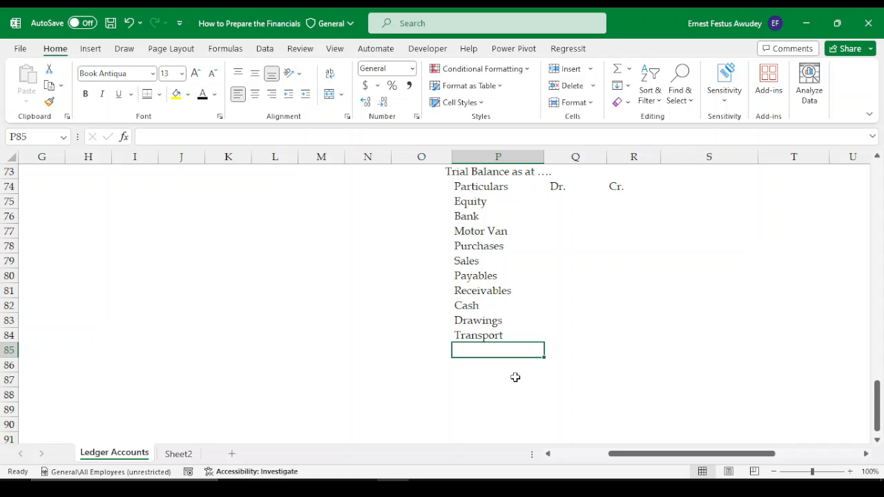
Add Insurance in P85 and Bank Loan in P86 to the trial balance's Particulars column.
{"action": "scroll", "coordinate": [539, 353], "scroll_direction": "up", "scroll_amount": 5}
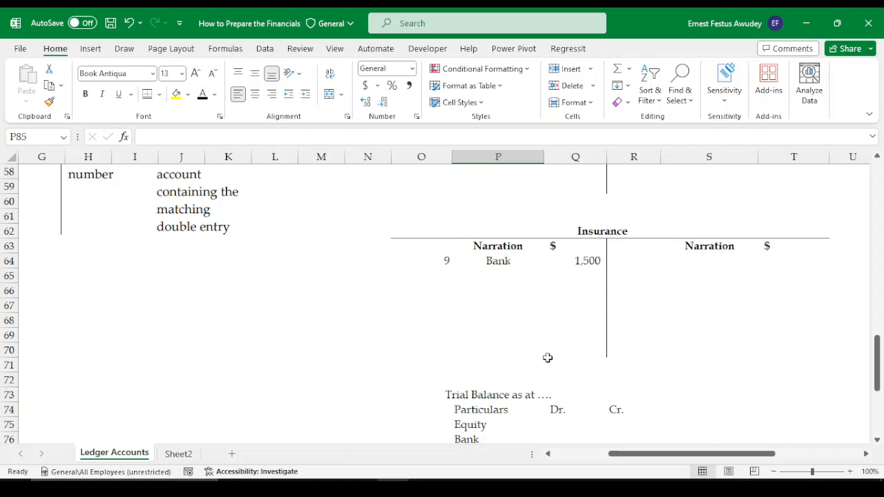
{"action": "scroll", "coordinate": [548, 365], "scroll_direction": "down", "scroll_amount": 2}
{"action": "type", "text": "I"}
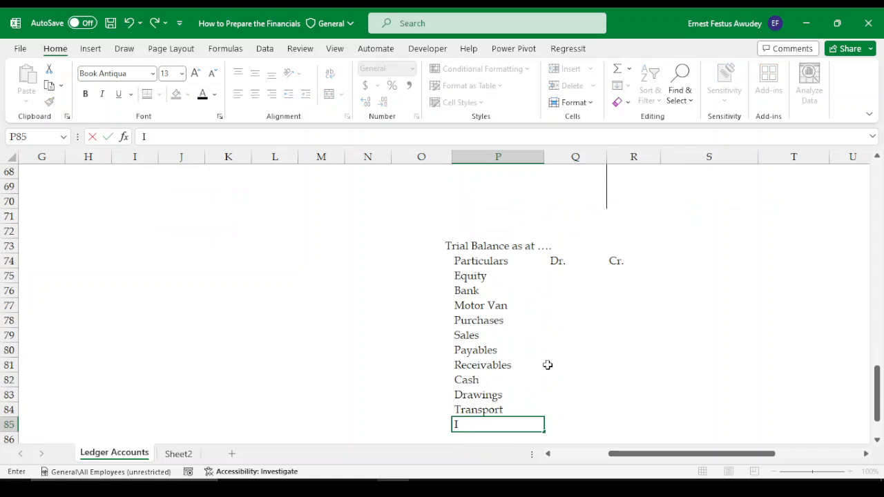
{"action": "type", "text": "nsur"}
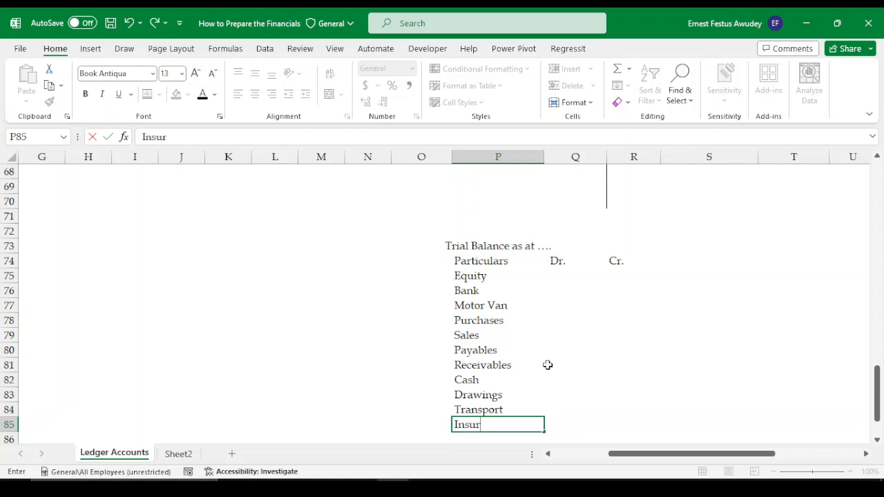
{"action": "type", "text": "anvce"}
{"action": "key", "text": "Return"}
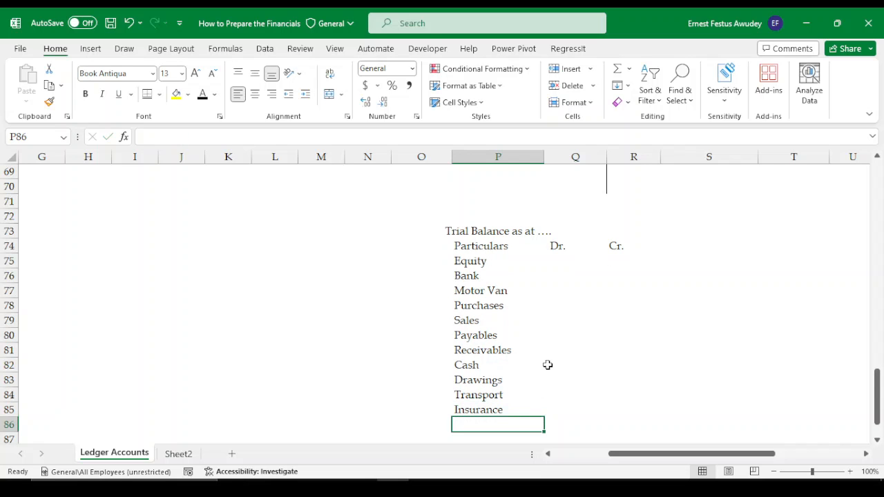
{"action": "type", "text": "Bank L"}
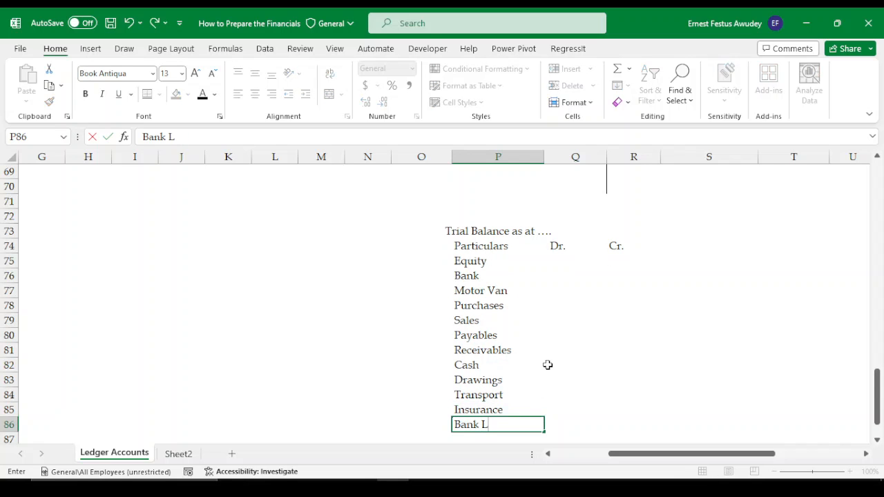
{"action": "type", "text": "oan"}
{"action": "key", "text": "Return"}
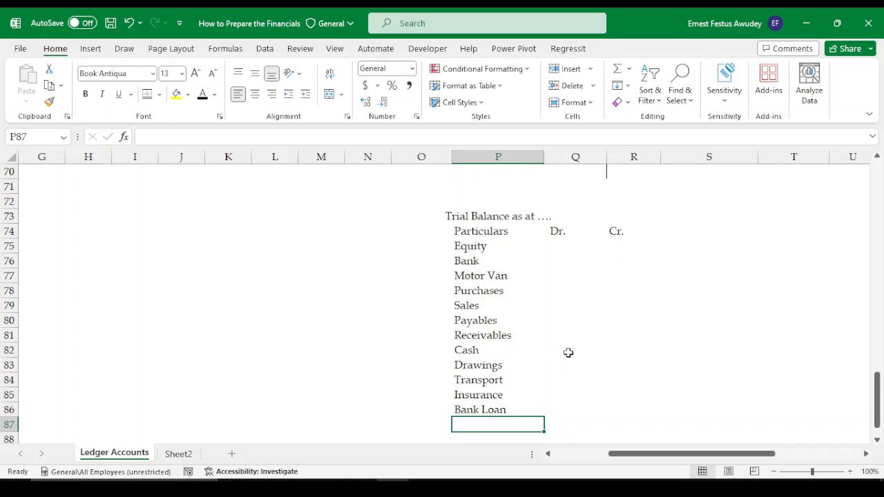
Make the Particulars, Dr. and Cr. headings in P74 to R74 of the trial balance bold.
{"action": "scroll", "coordinate": [670, 335], "scroll_direction": "up", "scroll_amount": 6}
{"action": "scroll", "coordinate": [753, 337], "scroll_direction": "up", "scroll_amount": 6}
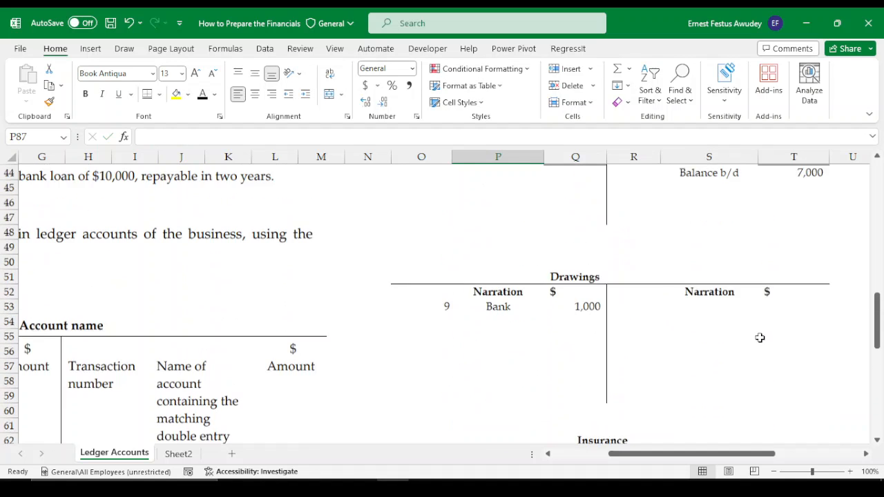
{"action": "scroll", "coordinate": [769, 337], "scroll_direction": "up", "scroll_amount": 7}
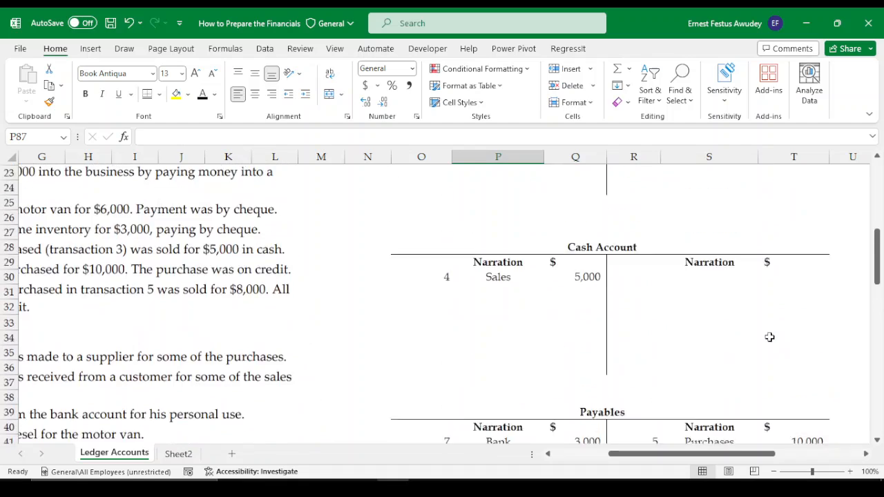
{"action": "scroll", "coordinate": [770, 337], "scroll_direction": "up", "scroll_amount": 3}
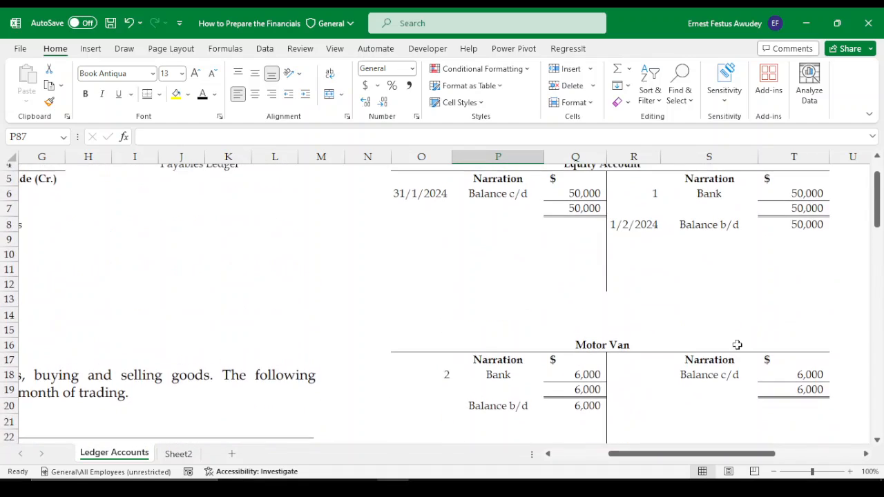
{"action": "scroll", "coordinate": [642, 330], "scroll_direction": "down", "scroll_amount": 9}
{"action": "scroll", "coordinate": [644, 343], "scroll_direction": "down", "scroll_amount": 12}
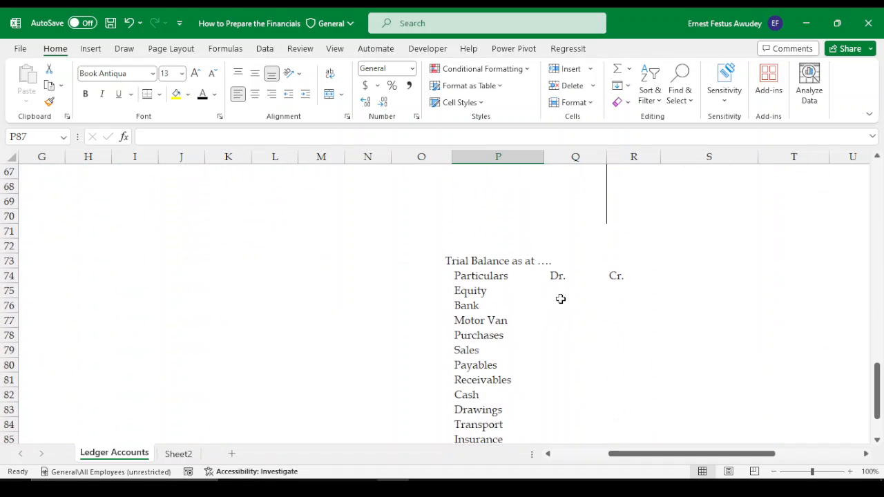
{"action": "left_click_drag", "start_coordinate": [465, 278], "coordinate": [612, 277]}
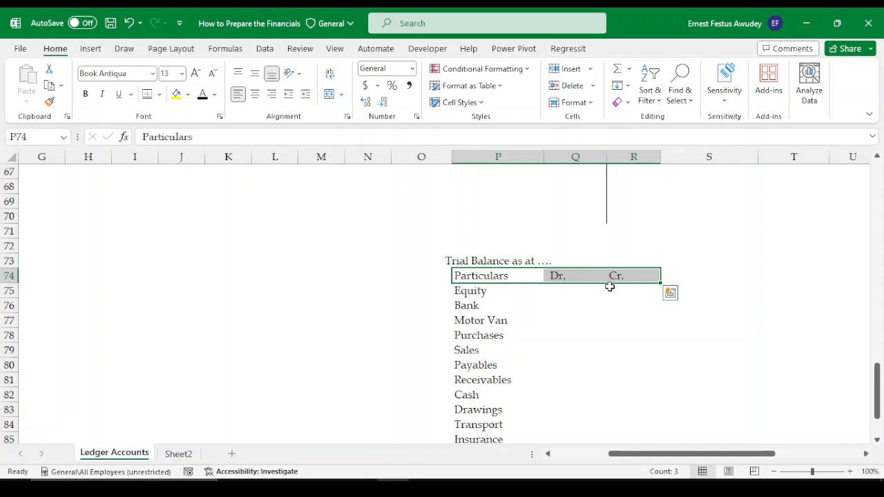
{"action": "key", "text": "ctrl+b"}
{"action": "left_click", "coordinate": [581, 304]}
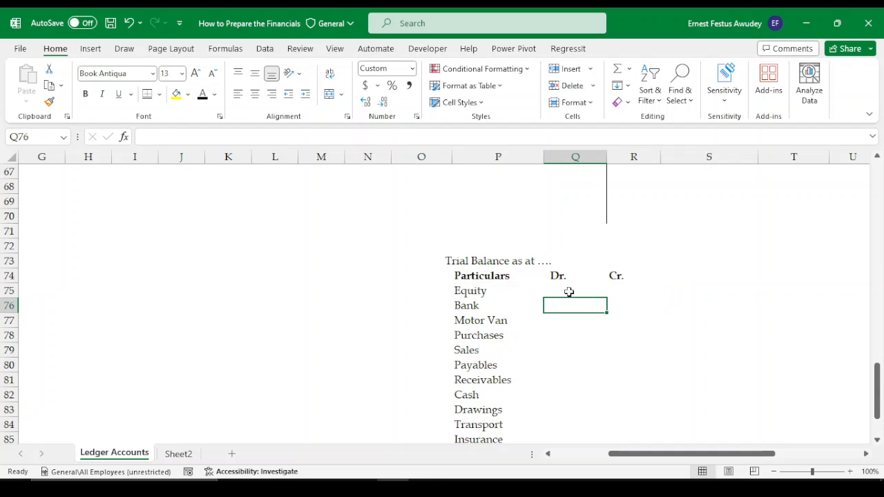
Examine the Equity and Bank accounts' closing balances to judge whether they belong under Dr. or Cr. in the trial balance.
{"action": "left_click", "coordinate": [569, 292]}
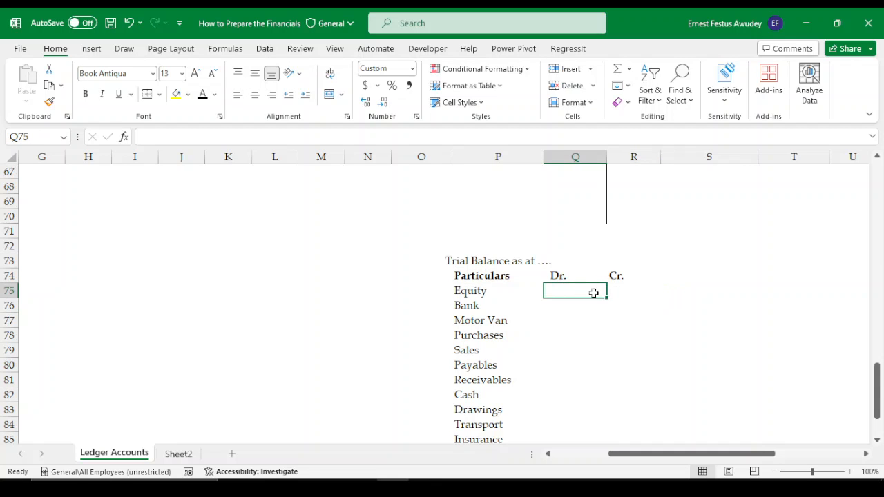
{"action": "left_click", "coordinate": [629, 290]}
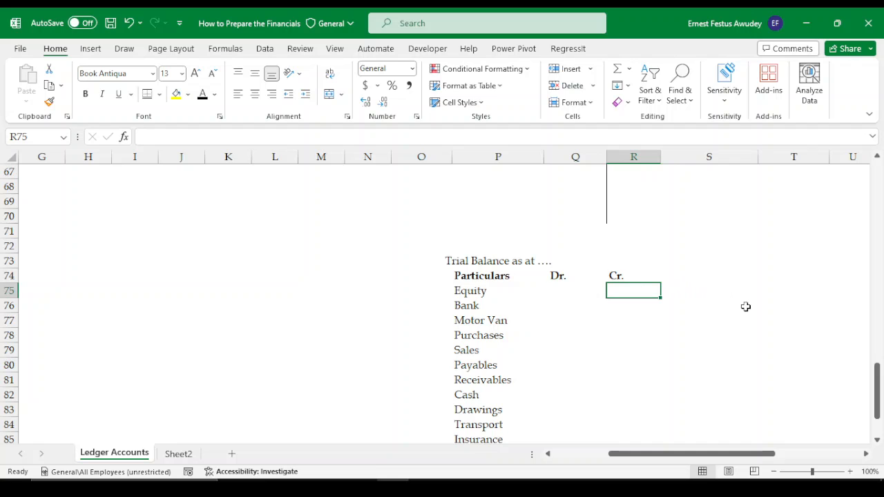
{"action": "scroll", "coordinate": [548, 338], "scroll_direction": "up", "scroll_amount": 1}
{"action": "left_click", "coordinate": [565, 337]}
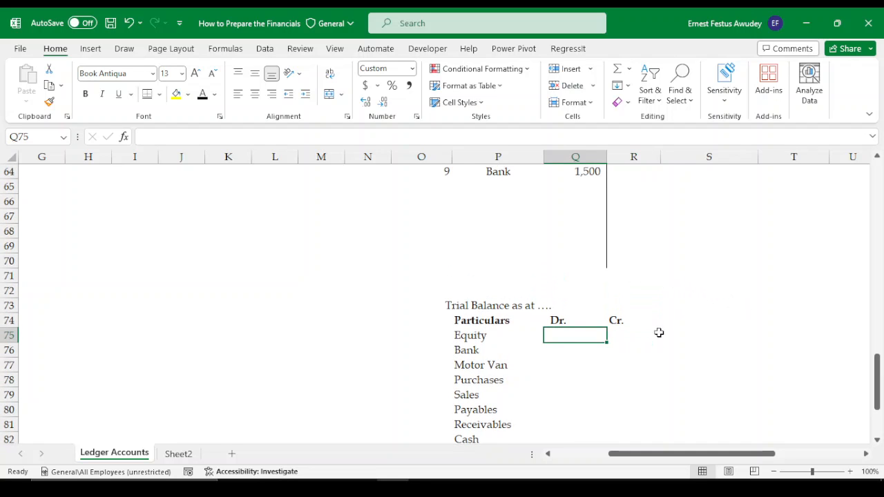
{"action": "left_click", "coordinate": [639, 339]}
{"action": "scroll", "coordinate": [632, 200], "scroll_direction": "up", "scroll_amount": 2}
{"action": "scroll", "coordinate": [632, 168], "scroll_direction": "up", "scroll_amount": 17}
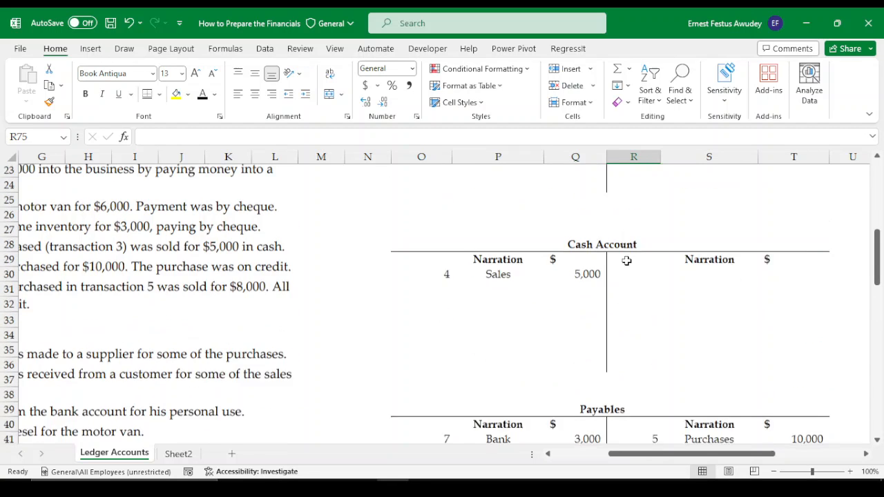
{"action": "scroll", "coordinate": [627, 260], "scroll_direction": "up", "scroll_amount": 2}
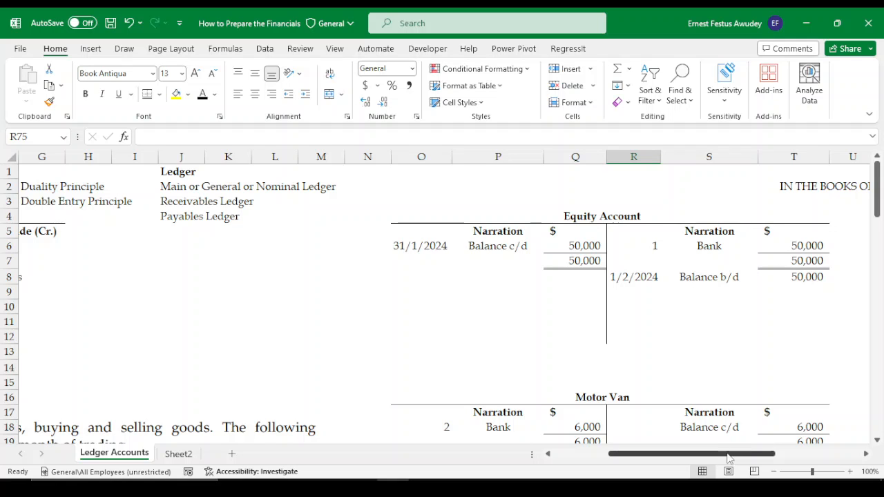
{"action": "left_click_drag", "start_coordinate": [732, 458], "coordinate": [830, 458]}
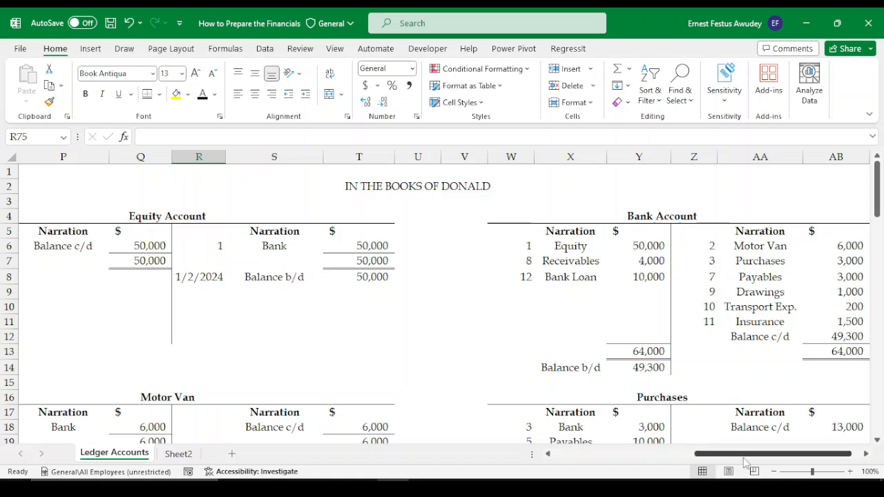
Review the accounting equation in B3 and the debit and credit rules against the ledger accounts and the trial balance.
{"action": "left_click_drag", "start_coordinate": [732, 454], "coordinate": [590, 456]}
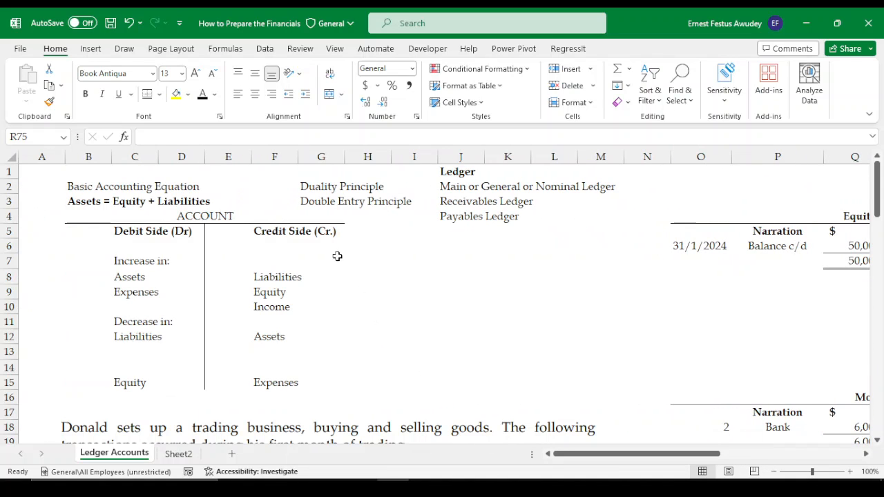
{"action": "left_click", "coordinate": [90, 201]}
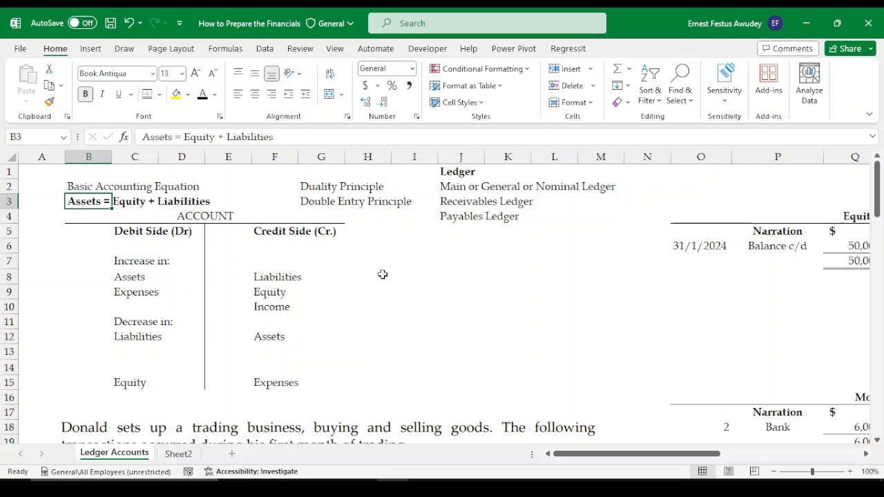
{"action": "left_click_drag", "start_coordinate": [587, 454], "coordinate": [700, 456]}
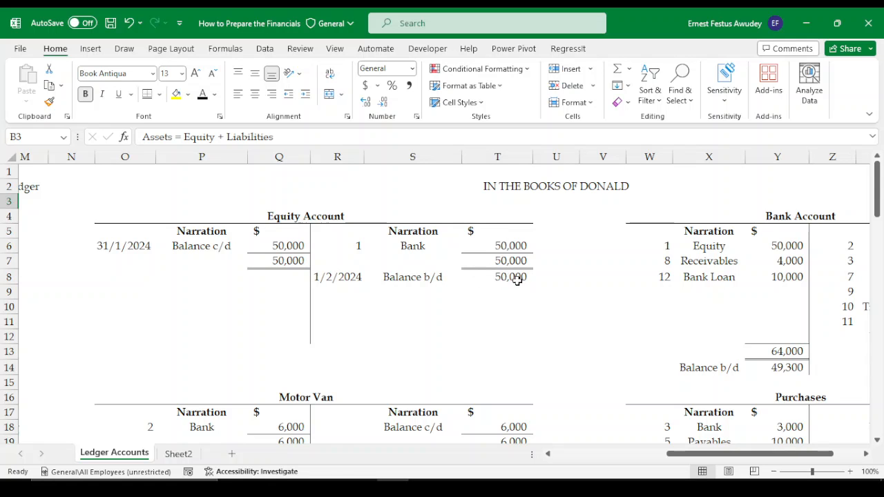
{"action": "scroll", "coordinate": [508, 290], "scroll_direction": "down", "scroll_amount": 17}
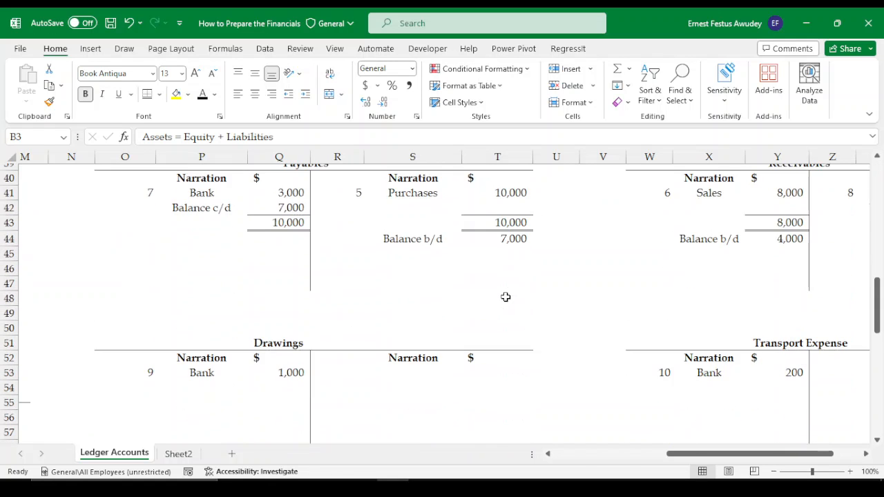
{"action": "scroll", "coordinate": [505, 297], "scroll_direction": "down", "scroll_amount": 6}
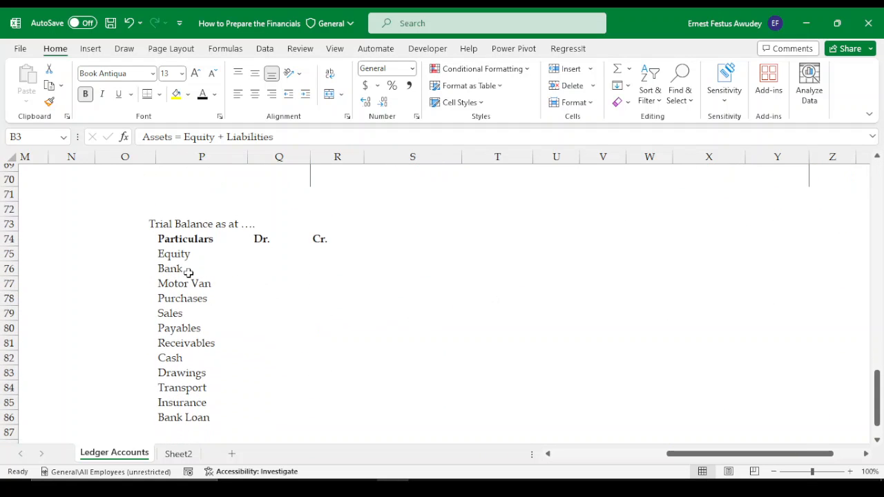
Link Equity's Cr. cell R75 in the trial balance to the Equity Account's balance b/d in T8.
{"action": "left_click", "coordinate": [316, 257]}
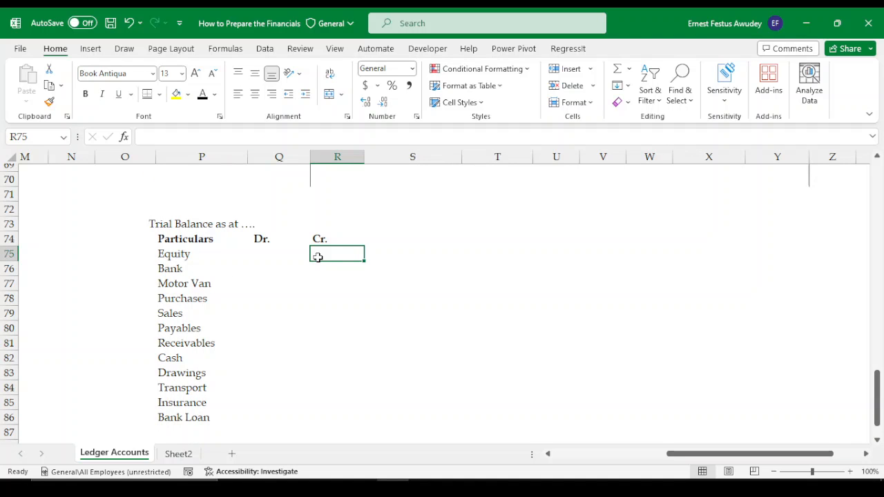
{"action": "type", "text": "="}
{"action": "scroll", "coordinate": [382, 248], "scroll_direction": "up", "scroll_amount": 18}
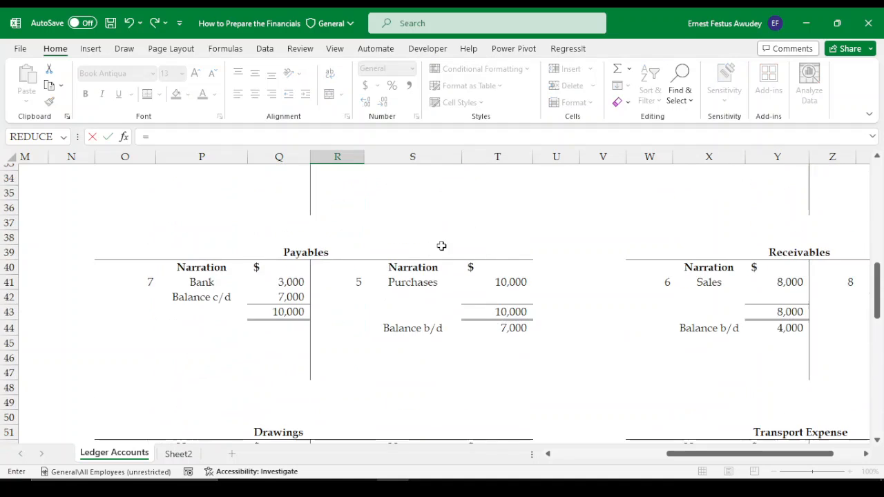
{"action": "scroll", "coordinate": [451, 247], "scroll_direction": "up", "scroll_amount": 5}
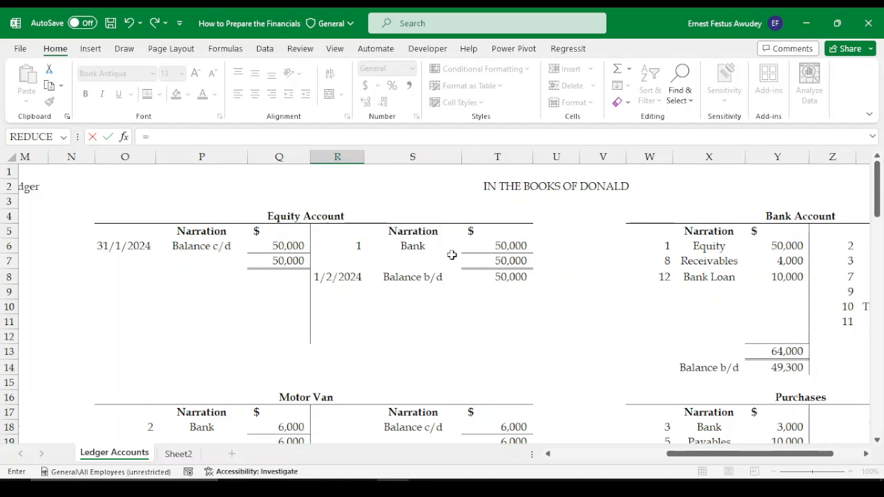
{"action": "left_click", "coordinate": [494, 280]}
{"action": "key", "text": "Return"}
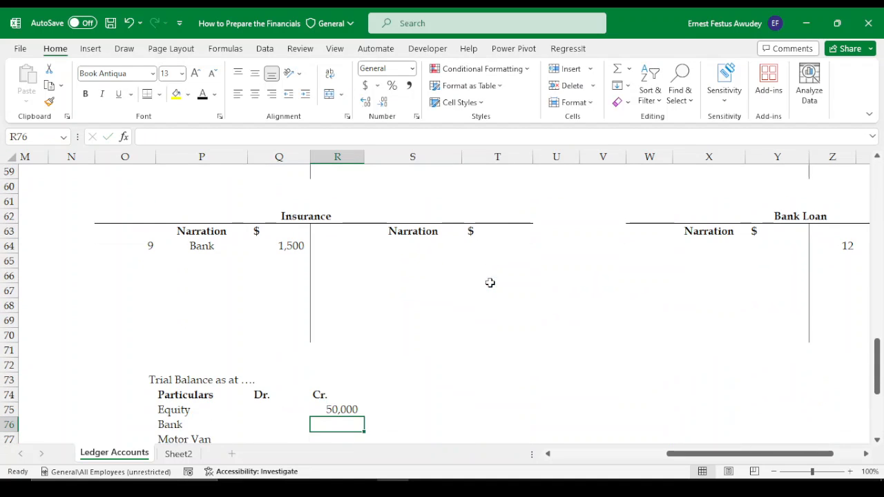
Link Bank's Dr. cell Q76 in the trial balance to the Bank Account's balance b/d in Y14.
{"action": "scroll", "coordinate": [420, 378], "scroll_direction": "down", "scroll_amount": 1}
{"action": "scroll", "coordinate": [420, 379], "scroll_direction": "down", "scroll_amount": 1}
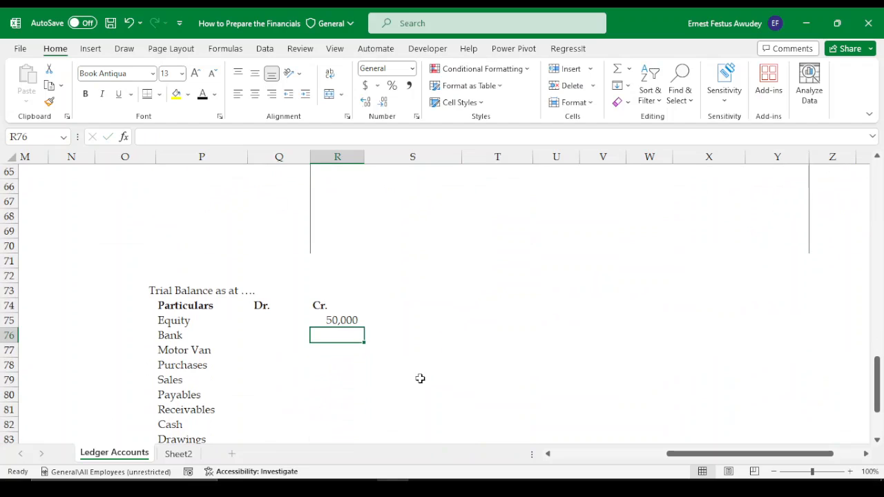
{"action": "left_click", "coordinate": [260, 336]}
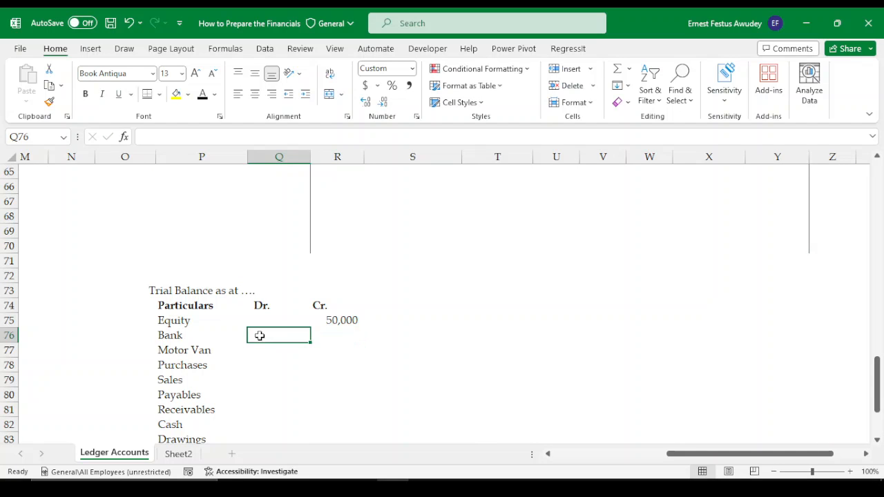
{"action": "type", "text": "="}
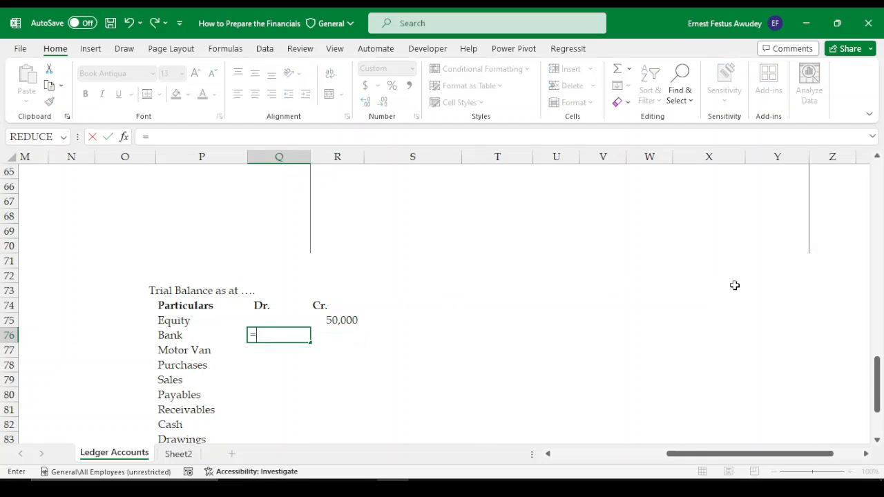
{"action": "scroll", "coordinate": [704, 313], "scroll_direction": "up", "scroll_amount": 1}
{"action": "scroll", "coordinate": [781, 314], "scroll_direction": "up", "scroll_amount": 16}
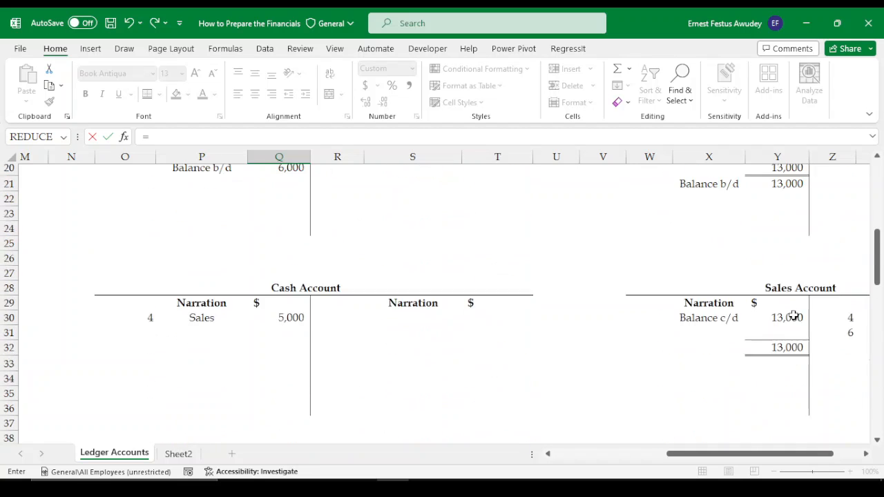
{"action": "scroll", "coordinate": [778, 413], "scroll_direction": "up", "scroll_amount": 5}
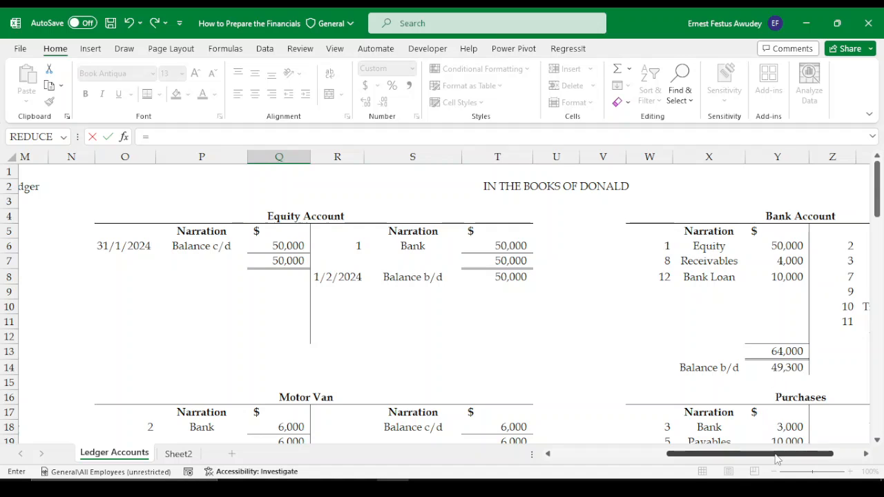
{"action": "left_click_drag", "start_coordinate": [777, 454], "coordinate": [837, 461]}
{"action": "left_click", "coordinate": [652, 369]}
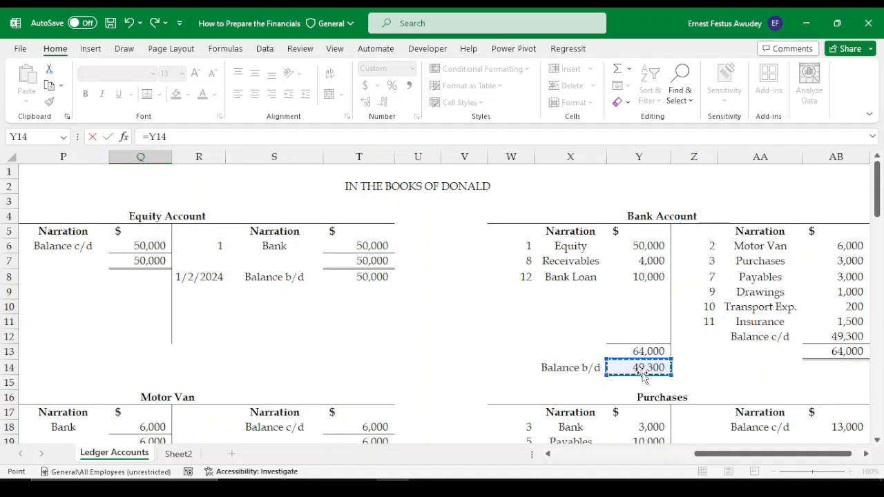
{"action": "key", "text": "Return"}
Link Motor Van's Dr. cell Q77 in the trial balance to the Motor Van account's balance b/d in Q20.
{"action": "scroll", "coordinate": [270, 414], "scroll_direction": "down", "scroll_amount": 2}
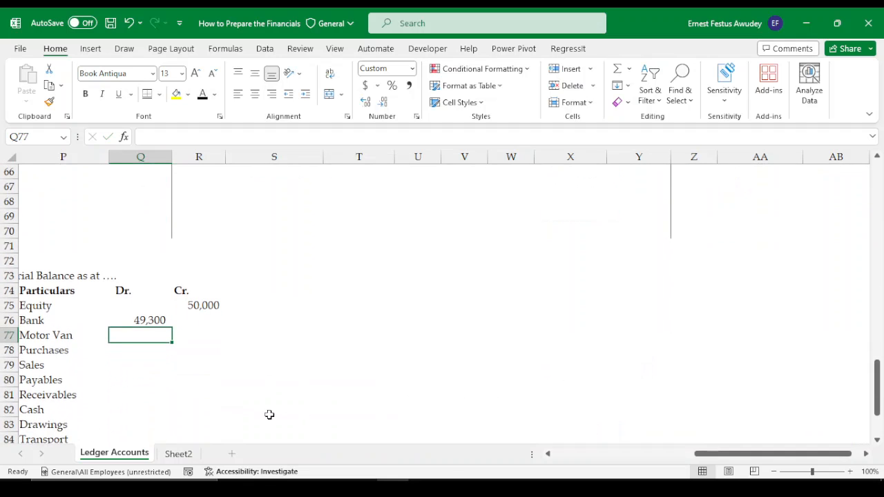
{"action": "left_click_drag", "start_coordinate": [736, 456], "coordinate": [658, 456]}
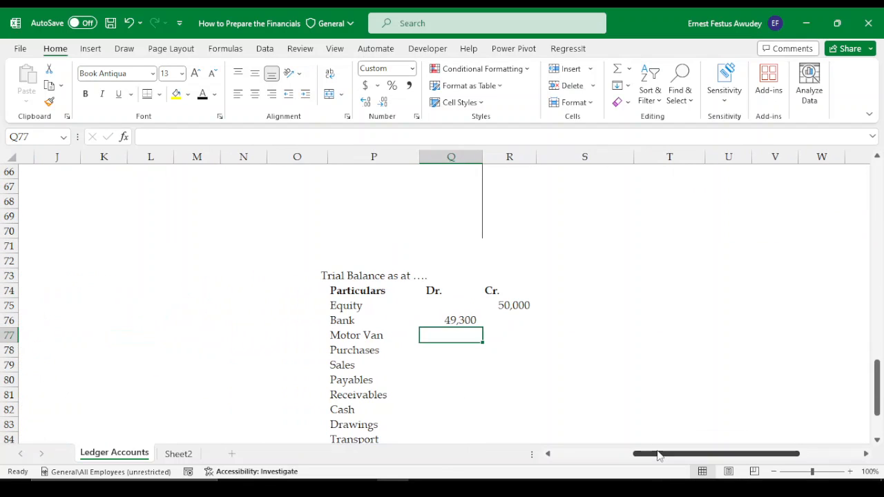
{"action": "type", "text": "="}
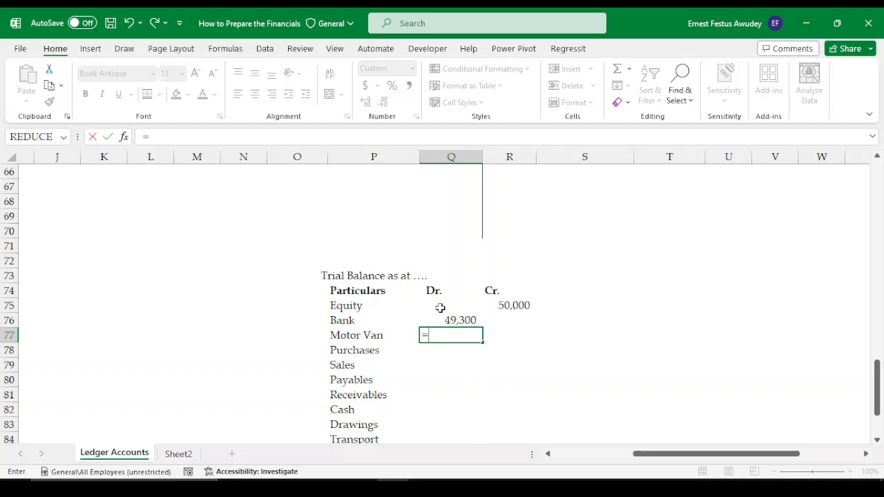
{"action": "scroll", "coordinate": [545, 310], "scroll_direction": "up", "scroll_amount": 15}
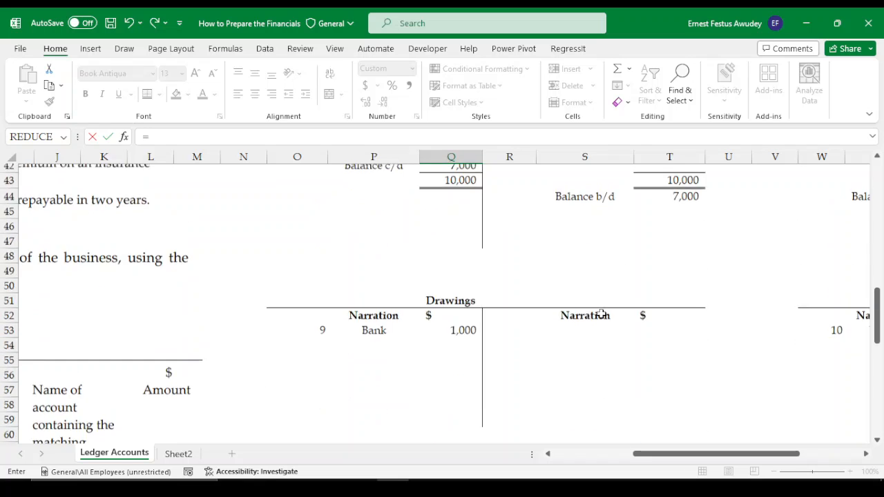
{"action": "scroll", "coordinate": [602, 314], "scroll_direction": "up", "scroll_amount": 4}
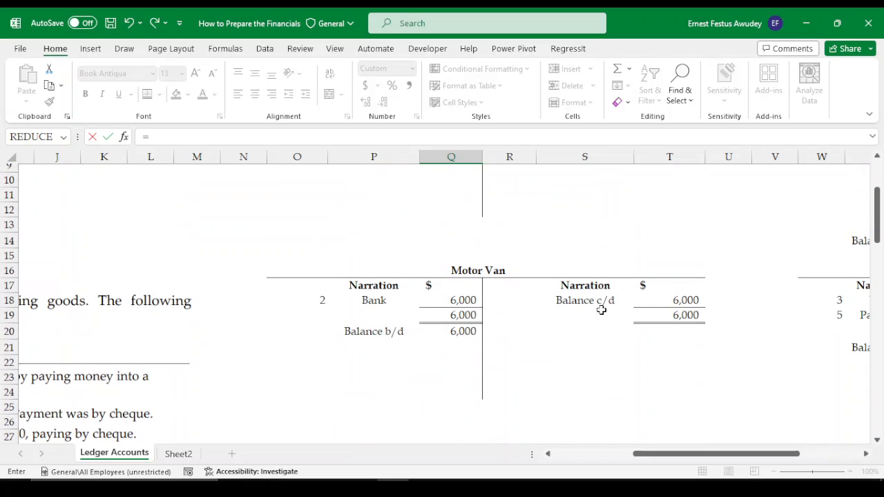
{"action": "left_click", "coordinate": [450, 333]}
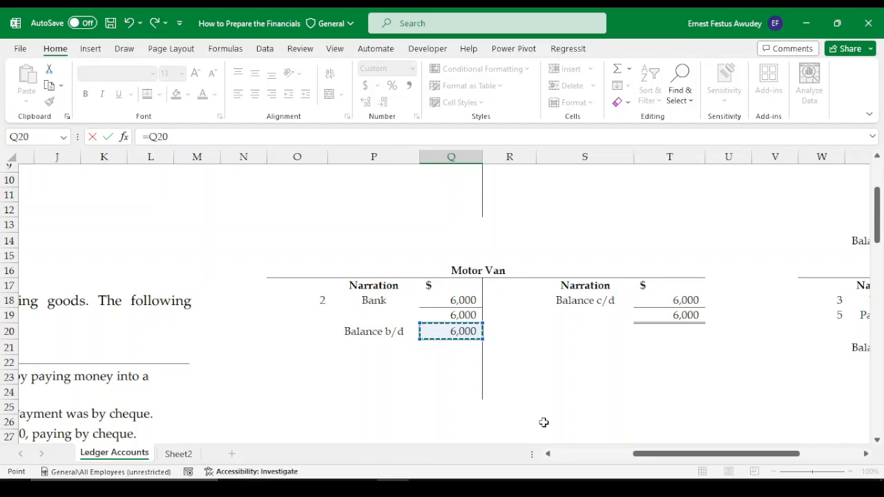
{"action": "key", "text": "Return"}
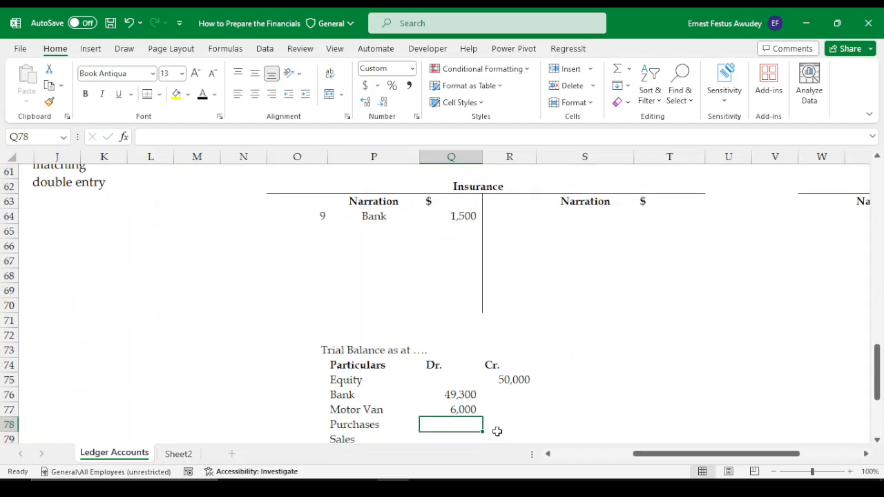
Link Purchases' Dr. cell Q78 in the trial balance to the Purchases account's balance b/d in Y21.
{"action": "type", "text": "="}
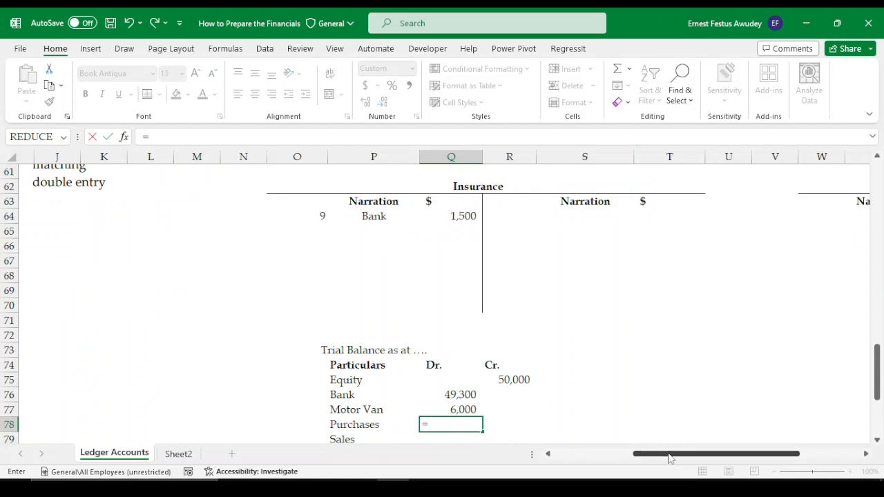
{"action": "left_click_drag", "start_coordinate": [668, 457], "coordinate": [734, 452]}
{"action": "scroll", "coordinate": [734, 311], "scroll_direction": "up", "scroll_amount": 7}
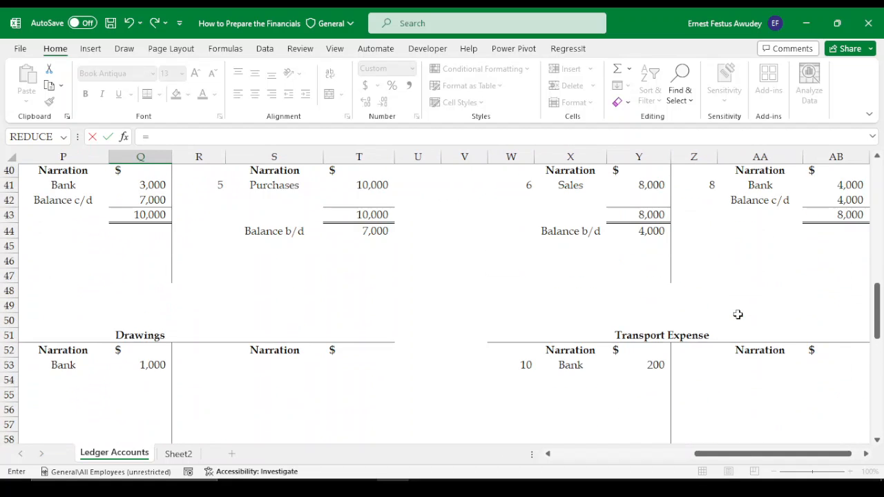
{"action": "scroll", "coordinate": [738, 314], "scroll_direction": "up", "scroll_amount": 6}
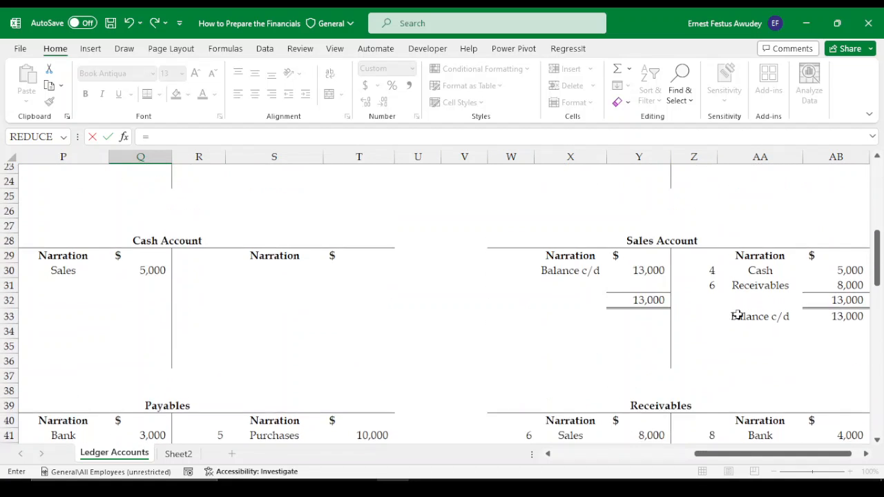
{"action": "scroll", "coordinate": [737, 314], "scroll_direction": "up", "scroll_amount": 5}
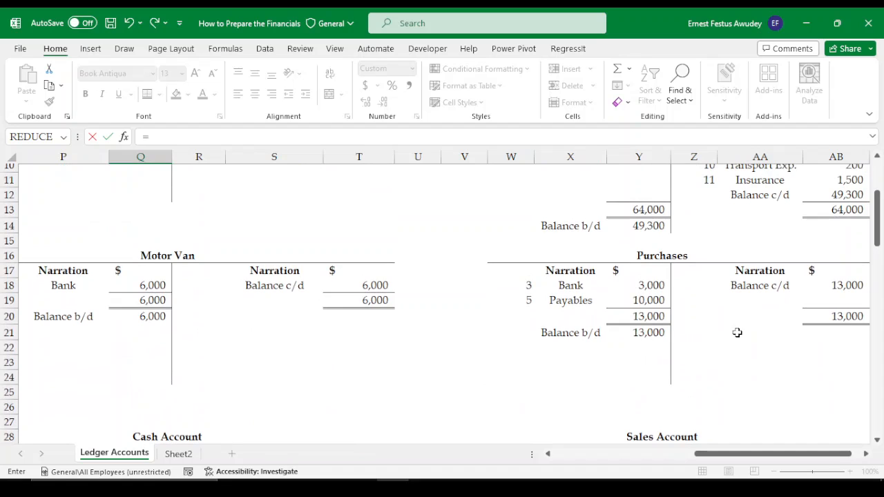
{"action": "left_click", "coordinate": [650, 335]}
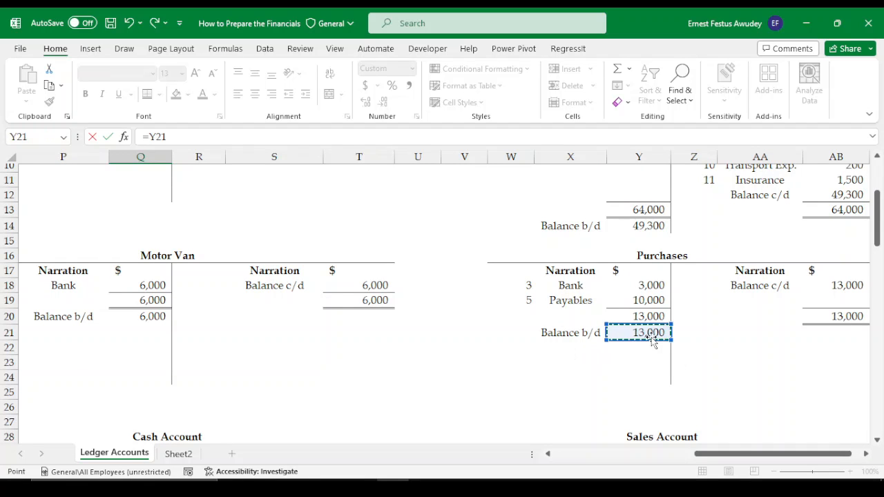
{"action": "key", "text": "Escape"}
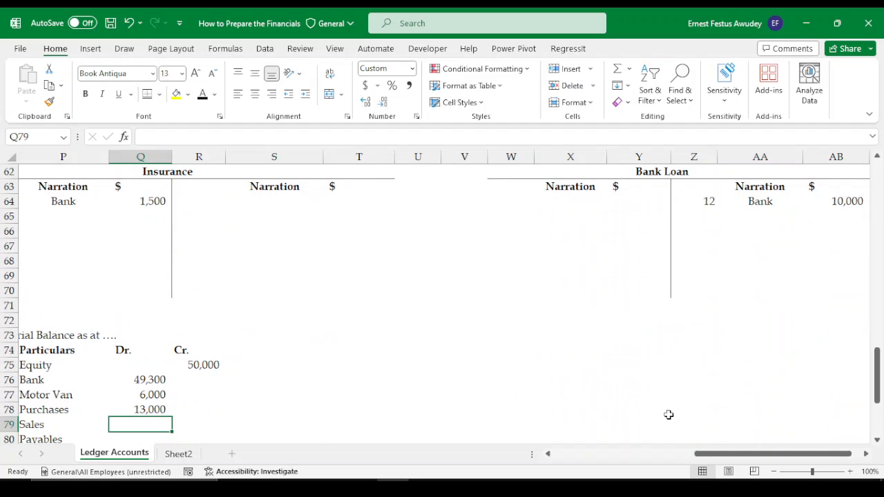
Link Sales' Cr. cell R79 in the trial balance to the Sales Account's closing balance in AB33.
{"action": "left_click_drag", "start_coordinate": [704, 454], "coordinate": [629, 455]}
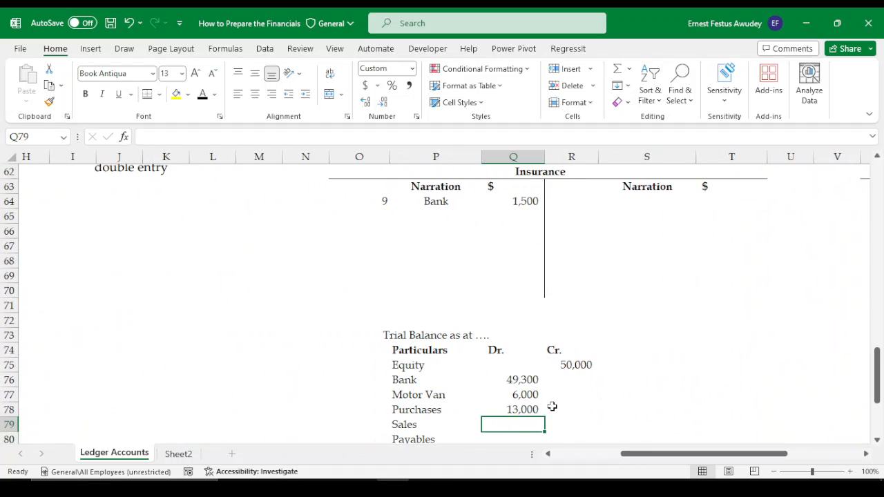
{"action": "scroll", "coordinate": [556, 393], "scroll_direction": "down", "scroll_amount": 1}
{"action": "left_click", "coordinate": [576, 379]}
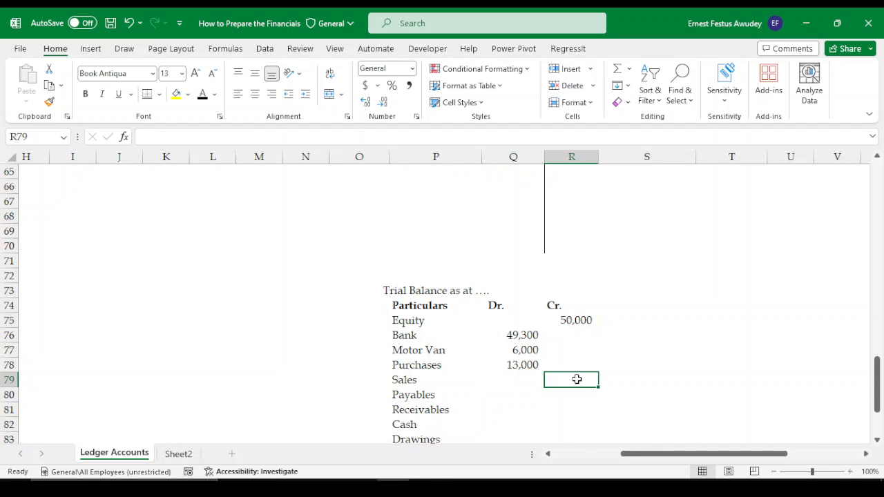
{"action": "type", "text": "="}
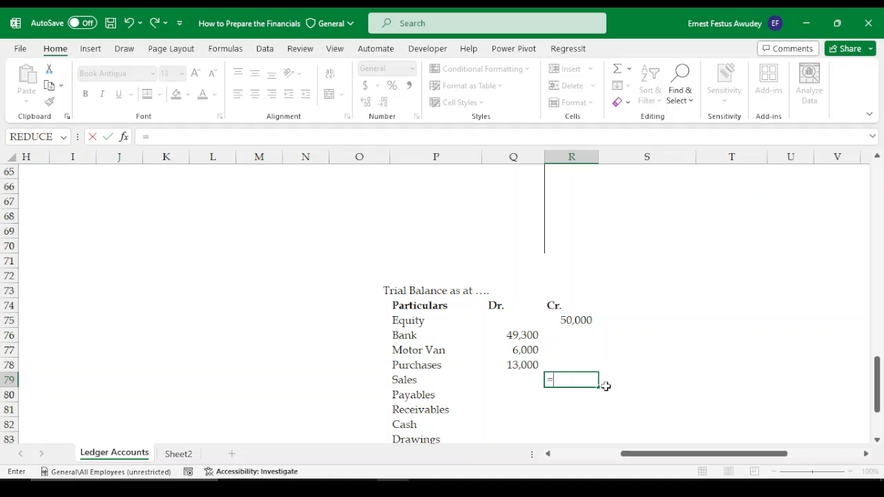
{"action": "left_click_drag", "start_coordinate": [713, 459], "coordinate": [752, 454]}
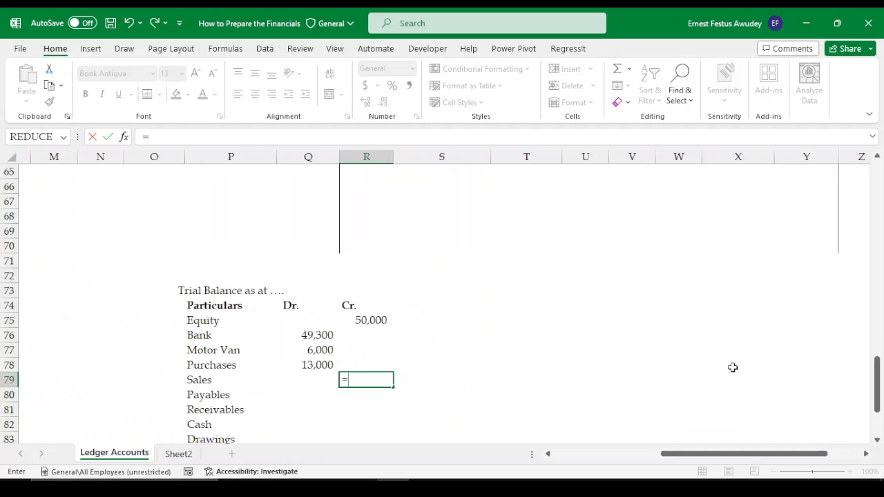
{"action": "scroll", "coordinate": [691, 332], "scroll_direction": "up", "scroll_amount": 1}
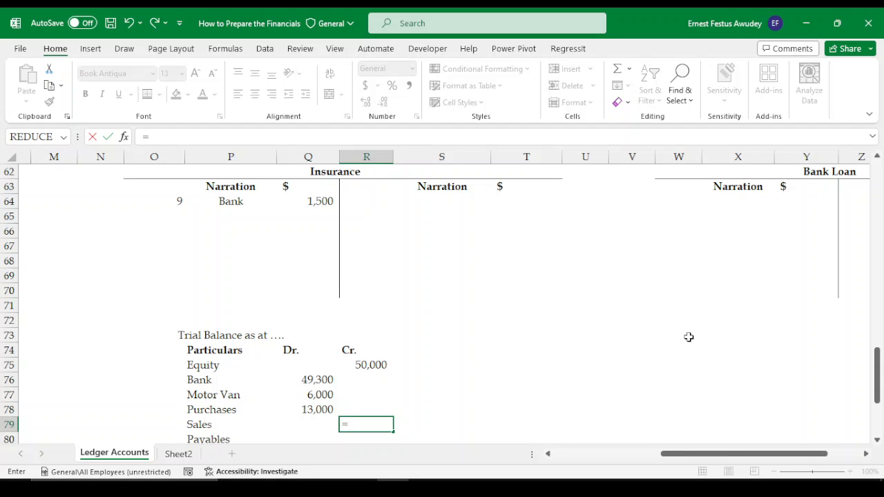
{"action": "scroll", "coordinate": [688, 337], "scroll_direction": "up", "scroll_amount": 9}
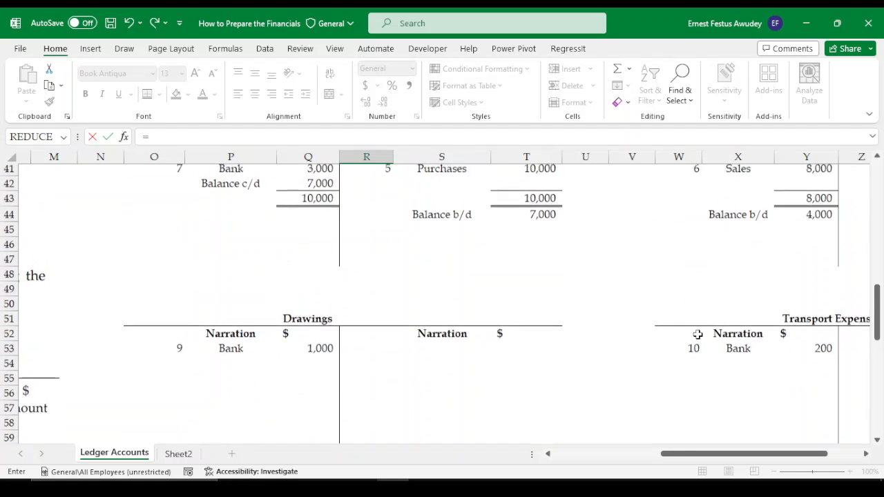
{"action": "scroll", "coordinate": [698, 336], "scroll_direction": "up", "scroll_amount": 4}
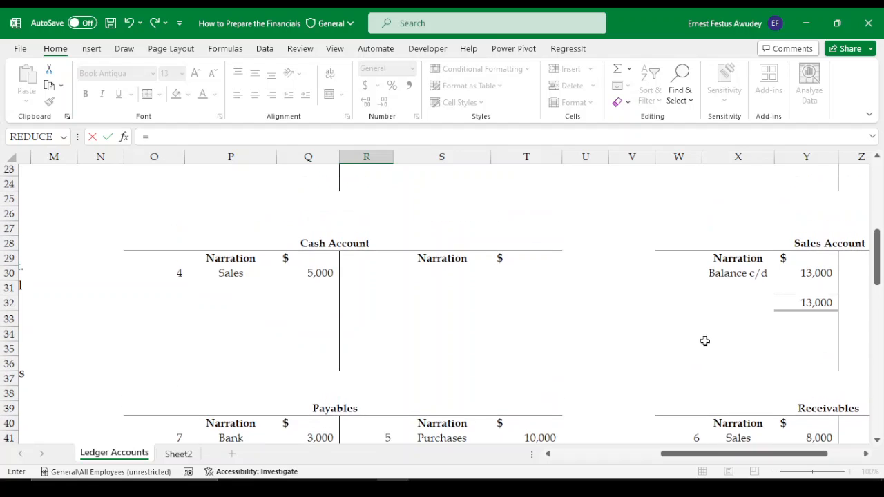
{"action": "left_click_drag", "start_coordinate": [718, 459], "coordinate": [751, 459]}
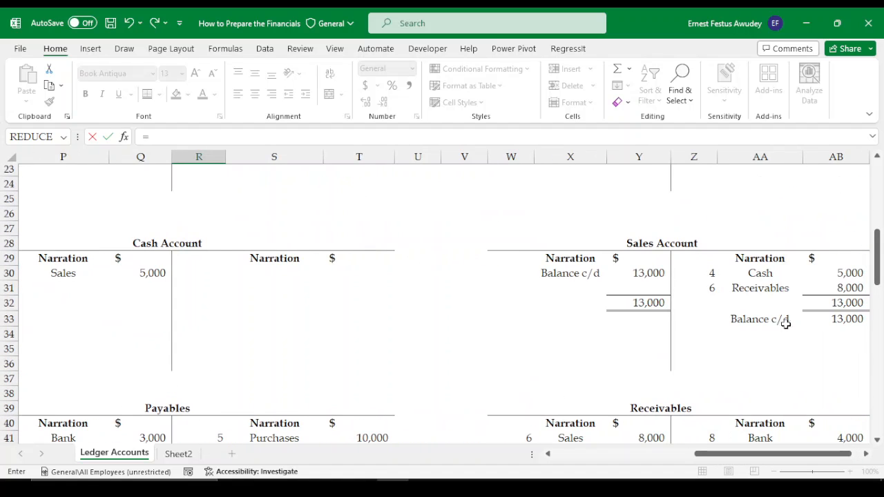
{"action": "left_click", "coordinate": [829, 318]}
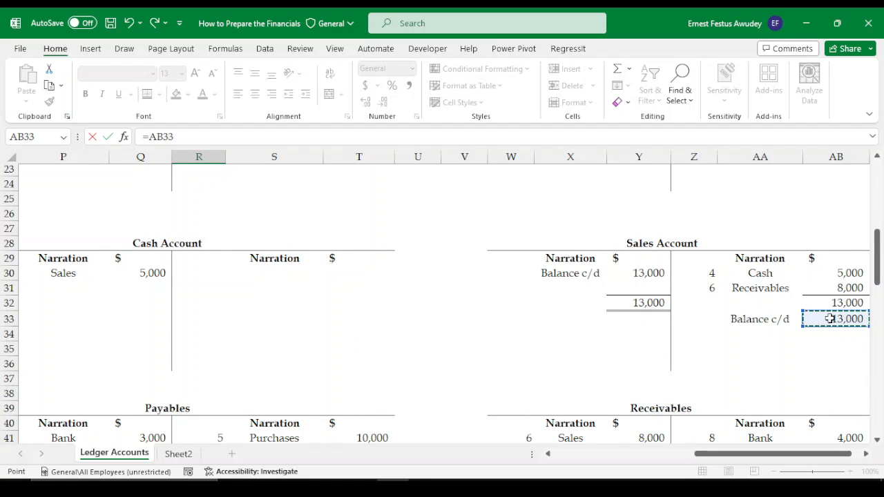
{"action": "key", "text": "Return"}
Correct the Sales Account's closing label in AA33 to "Balance b/d".
{"action": "scroll", "coordinate": [810, 309], "scroll_direction": "up", "scroll_amount": 12}
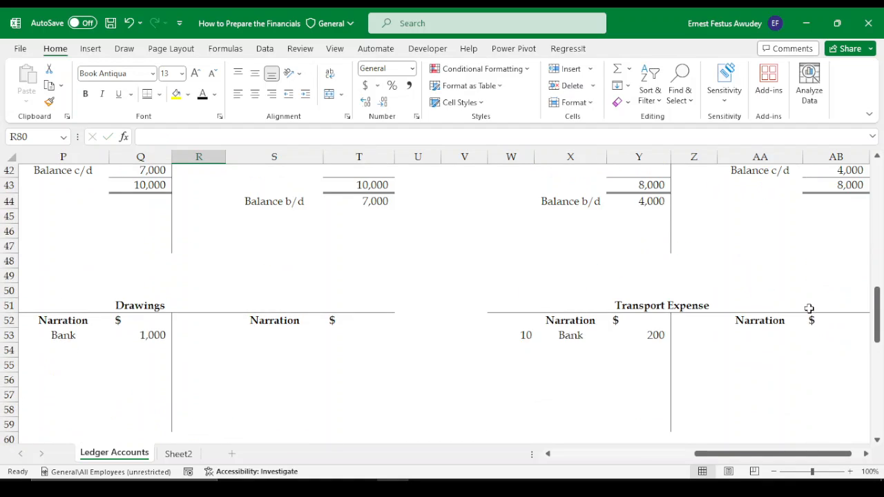
{"action": "double_click", "coordinate": [776, 259]}
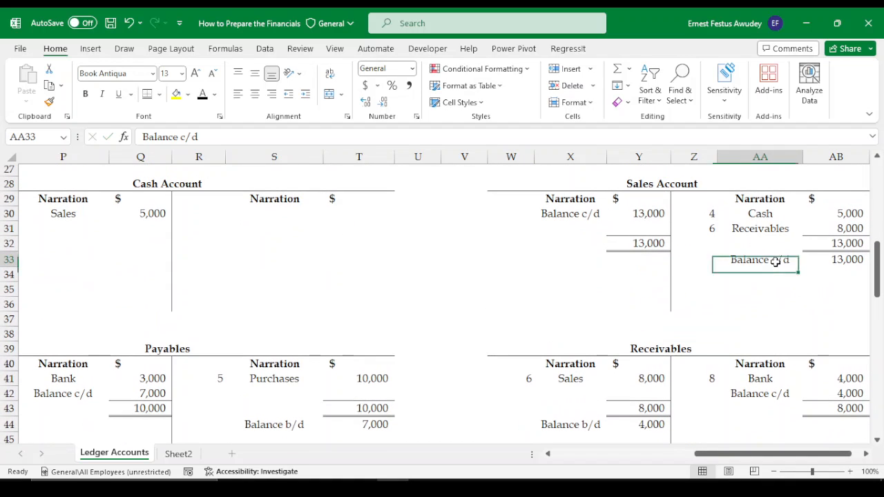
{"action": "key", "text": "BackSpace"}
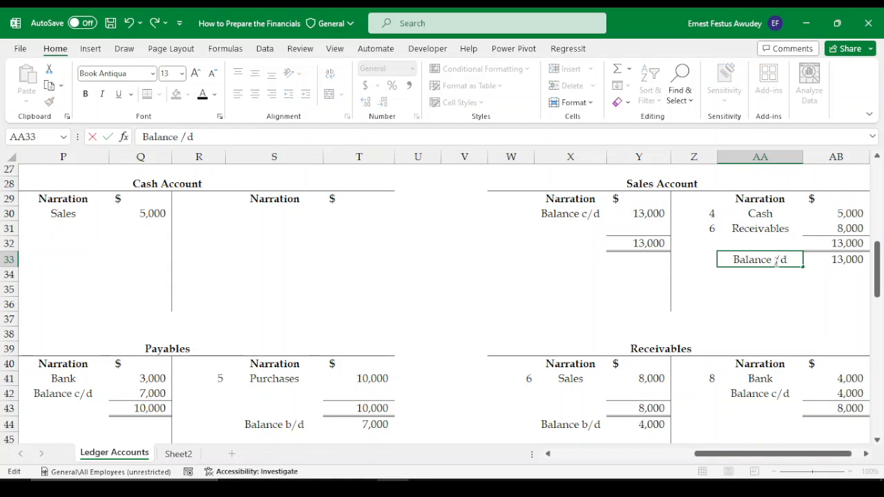
{"action": "type", "text": "b"}
{"action": "key", "text": "Return"}
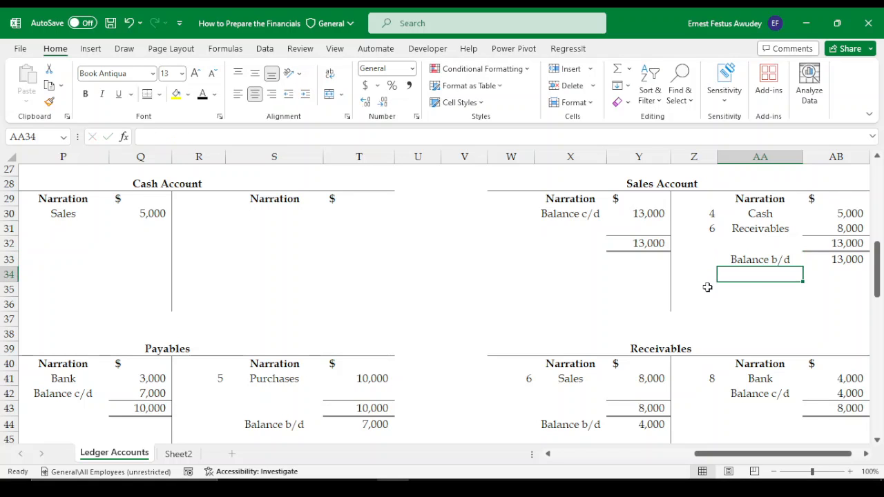
Link Payables' Cr. cell R80 in the trial balance to the Payables account's balance b/d in T44.
{"action": "scroll", "coordinate": [781, 314], "scroll_direction": "down", "scroll_amount": 4}
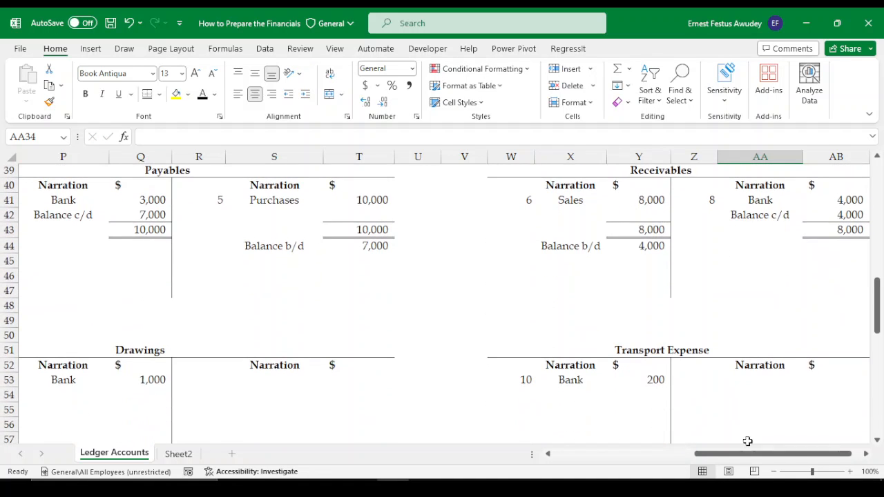
{"action": "left_click_drag", "start_coordinate": [747, 453], "coordinate": [660, 453]}
{"action": "scroll", "coordinate": [555, 376], "scroll_direction": "down", "scroll_amount": 1}
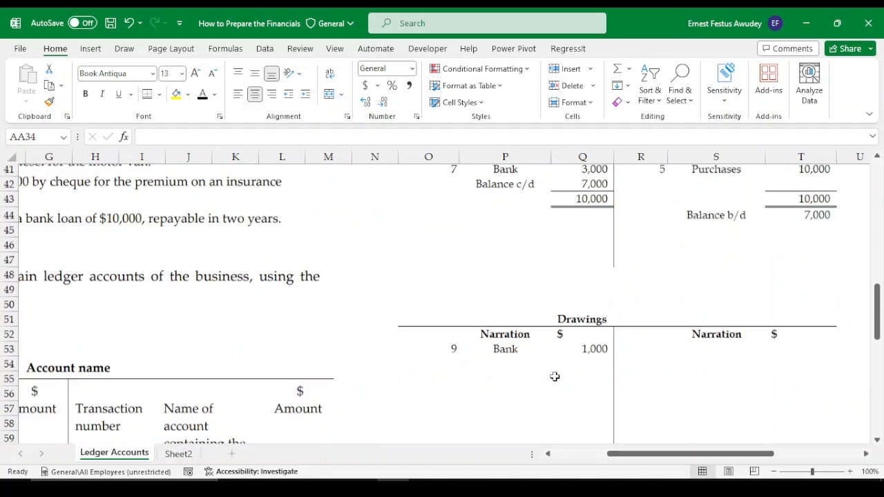
{"action": "scroll", "coordinate": [554, 377], "scroll_direction": "down", "scroll_amount": 9}
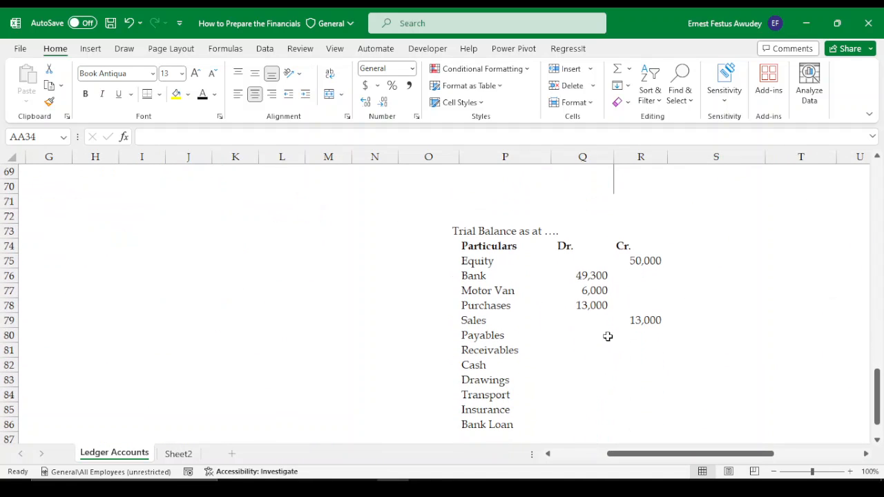
{"action": "left_click", "coordinate": [641, 334]}
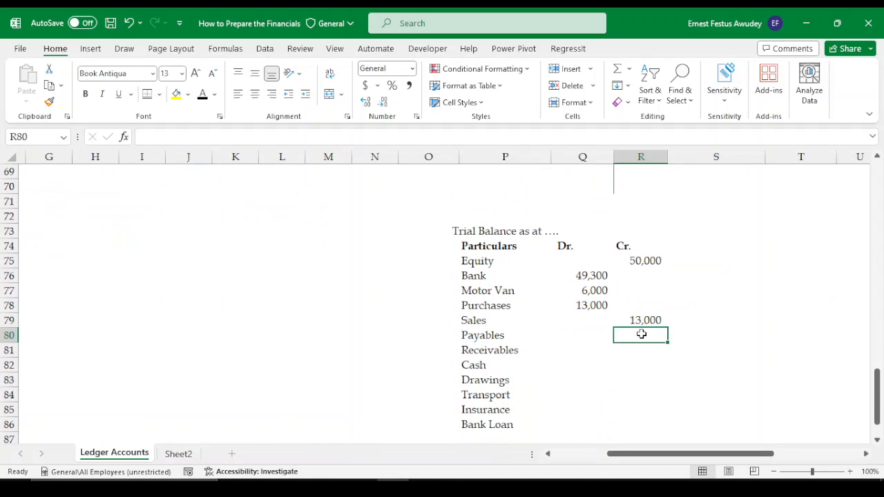
{"action": "type", "text": "="}
{"action": "scroll", "coordinate": [765, 337], "scroll_direction": "up", "scroll_amount": 8}
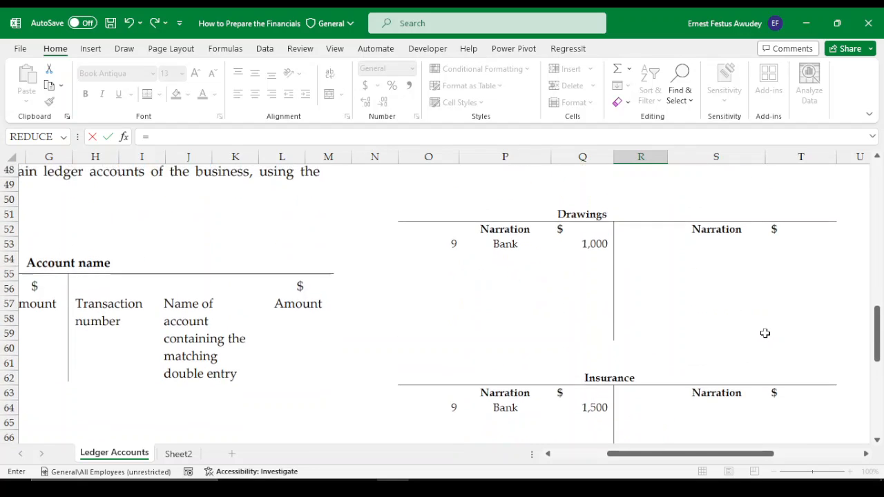
{"action": "scroll", "coordinate": [765, 337], "scroll_direction": "up", "scroll_amount": 5}
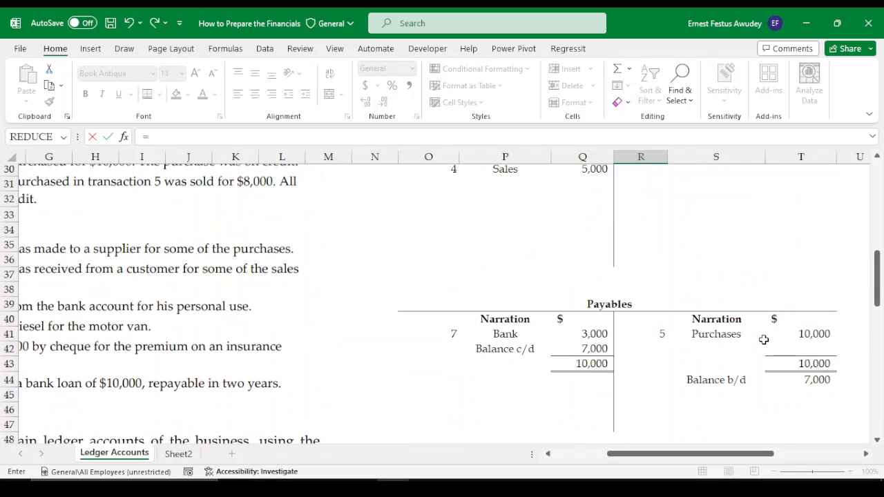
{"action": "left_click", "coordinate": [814, 380]}
{"action": "left_click_drag", "start_coordinate": [752, 453], "coordinate": [809, 453]}
{"action": "key", "text": "Return"}
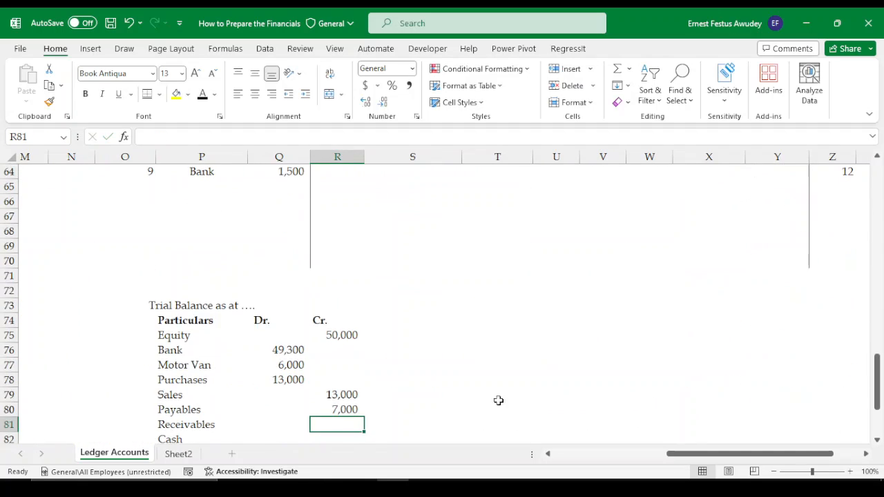
Link Receivables' Dr. cell Q81 in the trial balance to the Receivables account's balance b/d in Y44.
{"action": "scroll", "coordinate": [412, 395], "scroll_direction": "down", "scroll_amount": 1}
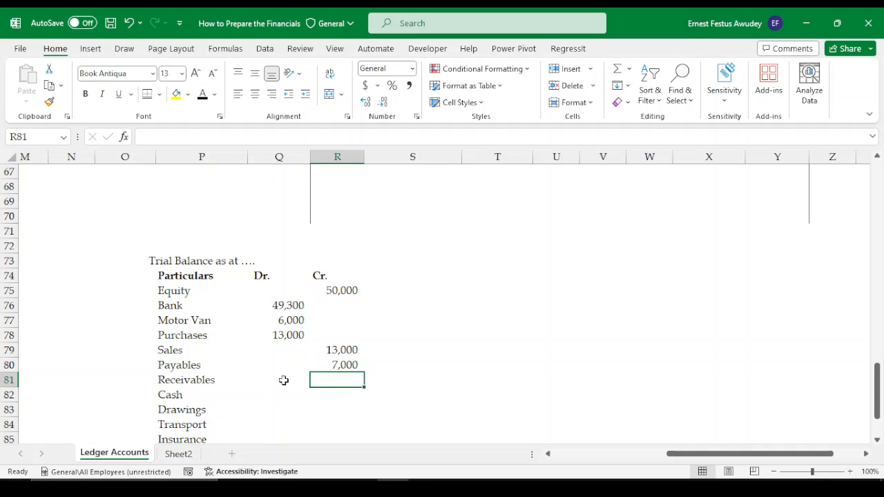
{"action": "left_click", "coordinate": [283, 381]}
{"action": "type", "text": "="}
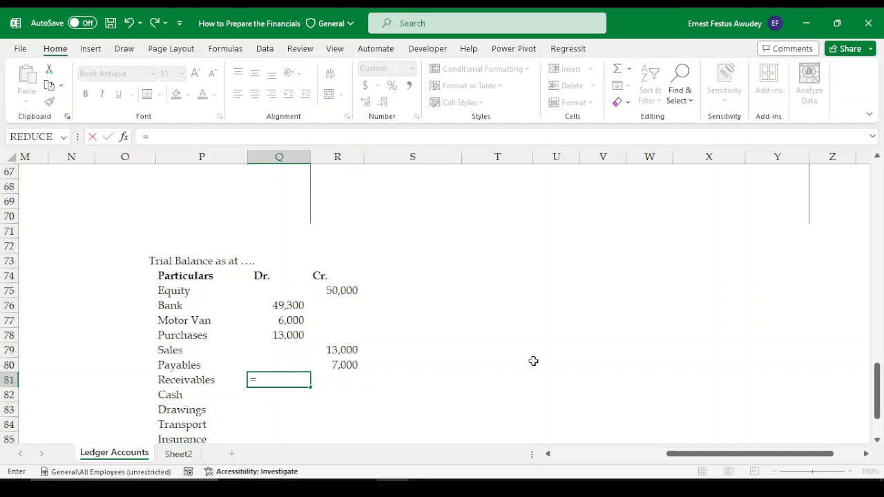
{"action": "scroll", "coordinate": [586, 367], "scroll_direction": "up", "scroll_amount": 11}
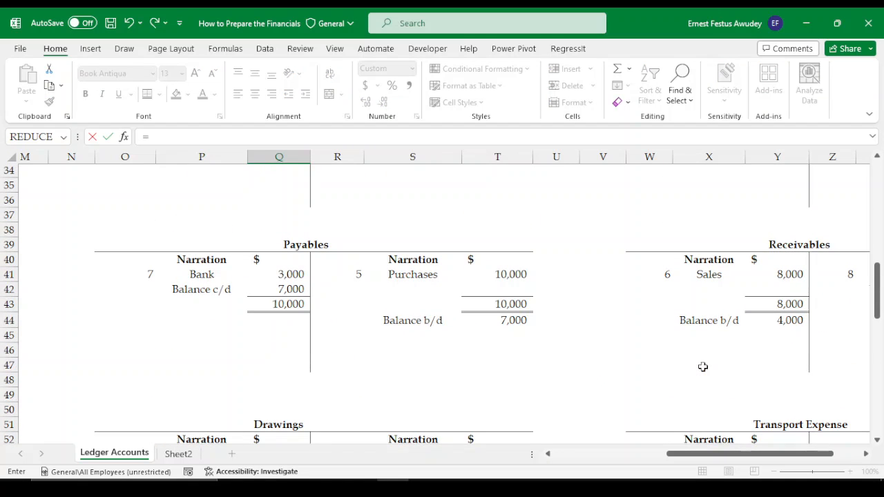
{"action": "left_click", "coordinate": [783, 322]}
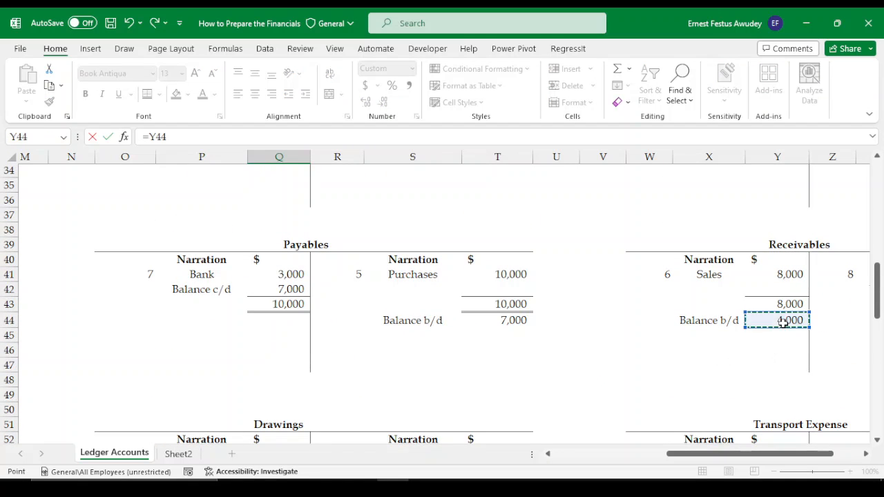
{"action": "left_click_drag", "start_coordinate": [754, 454], "coordinate": [797, 461]}
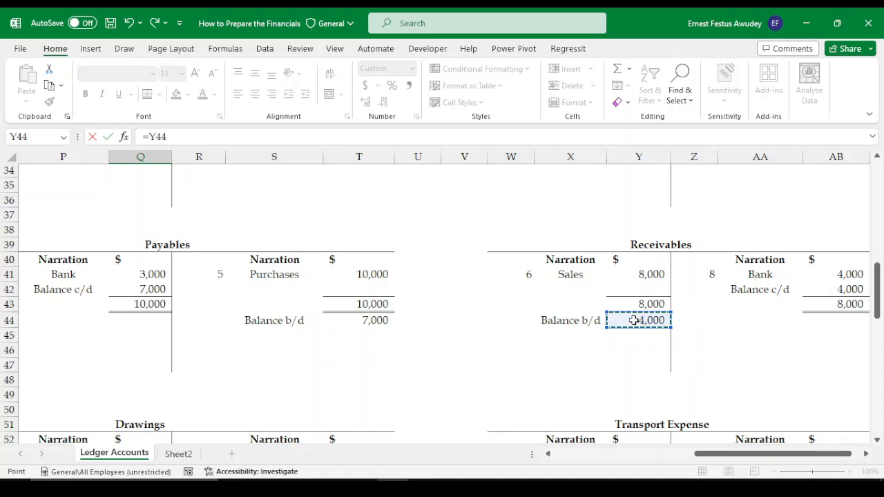
{"action": "scroll", "coordinate": [634, 359], "scroll_direction": "down", "scroll_amount": 9}
{"action": "key", "text": "Return"}
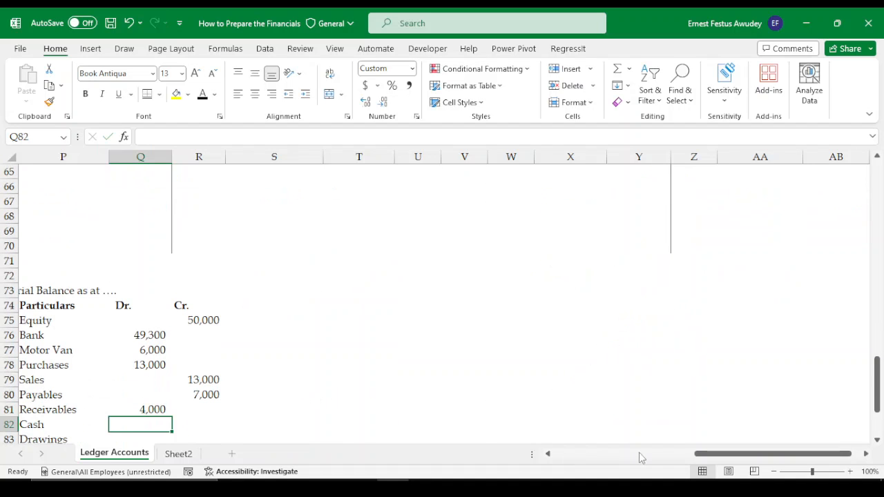
Link Cash's Dr. cell Q82 in the trial balance to the Cash Account's Sales amount in Q30.
{"action": "left_click_drag", "start_coordinate": [689, 455], "coordinate": [680, 455]}
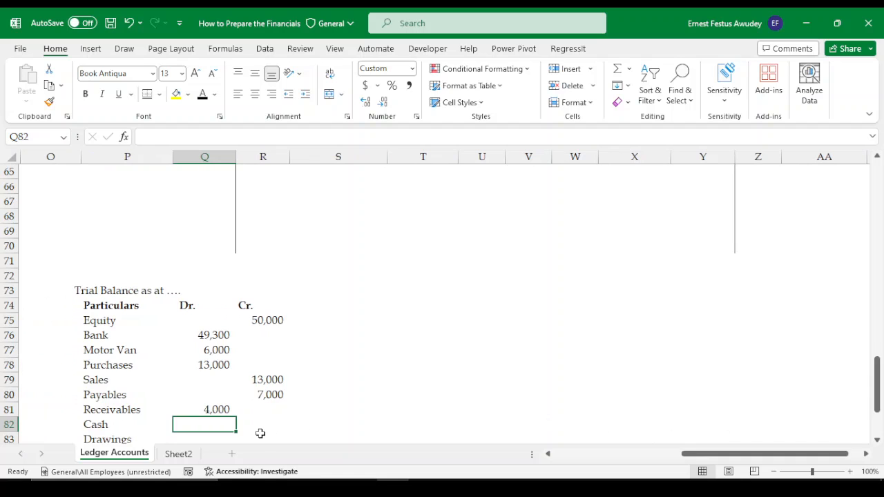
{"action": "scroll", "coordinate": [260, 433], "scroll_direction": "down", "scroll_amount": 1}
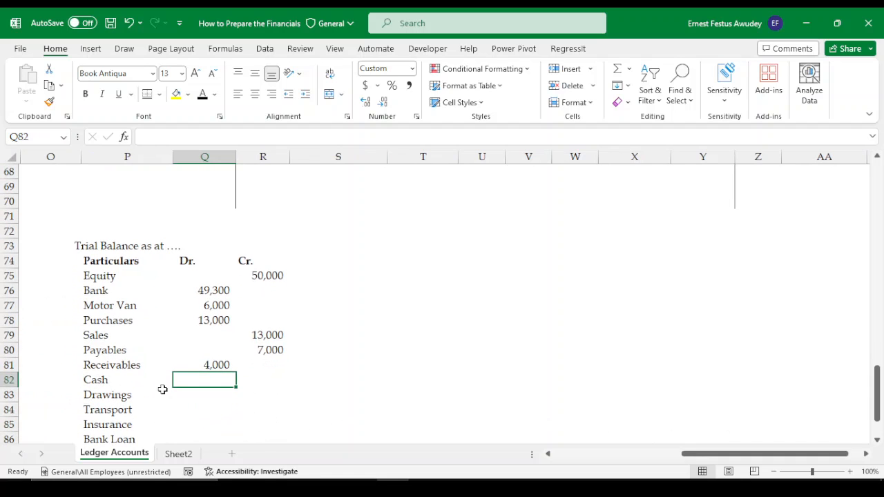
{"action": "type", "text": "="}
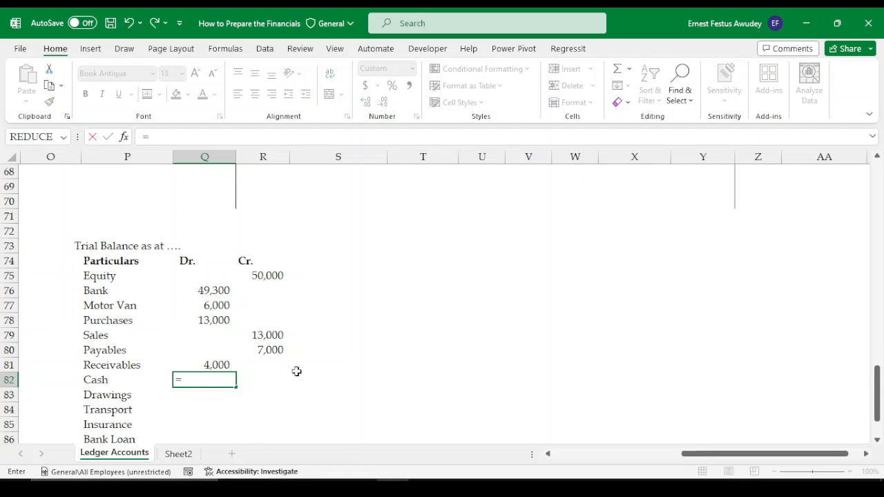
{"action": "scroll", "coordinate": [358, 360], "scroll_direction": "up", "scroll_amount": 1}
{"action": "scroll", "coordinate": [357, 360], "scroll_direction": "up", "scroll_amount": 10}
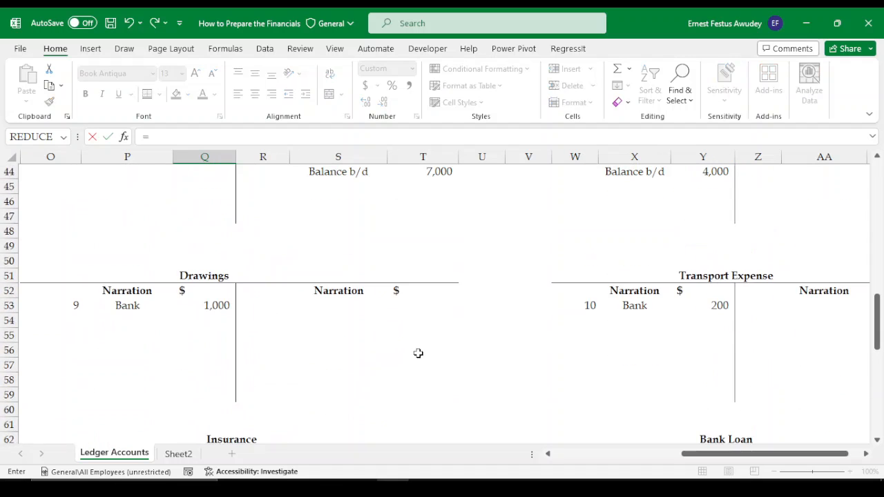
{"action": "scroll", "coordinate": [417, 353], "scroll_direction": "up", "scroll_amount": 4}
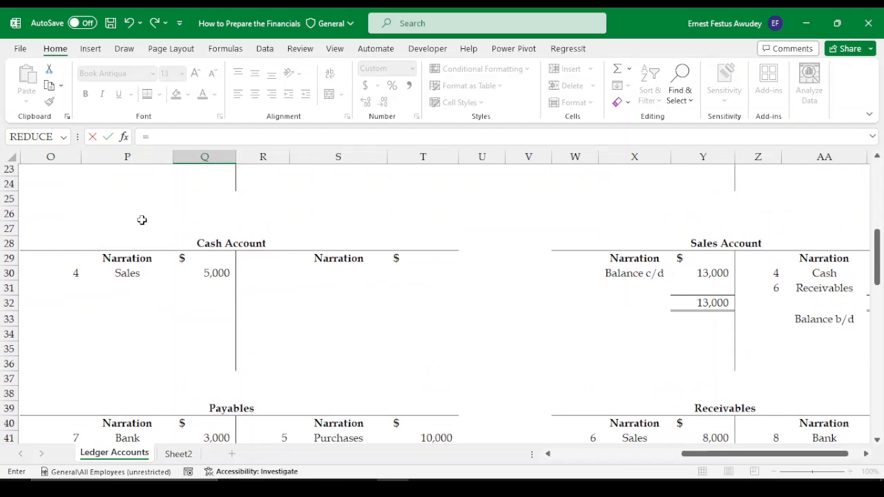
{"action": "left_click", "coordinate": [215, 274]}
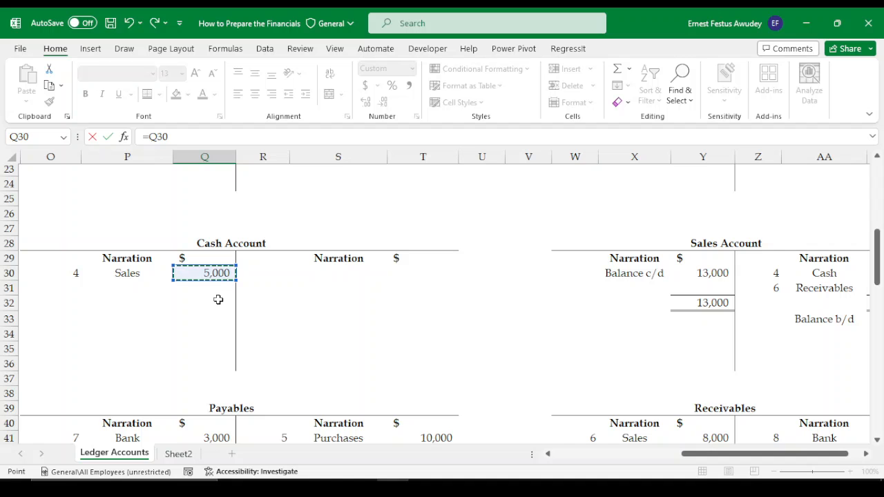
{"action": "key", "text": "Return"}
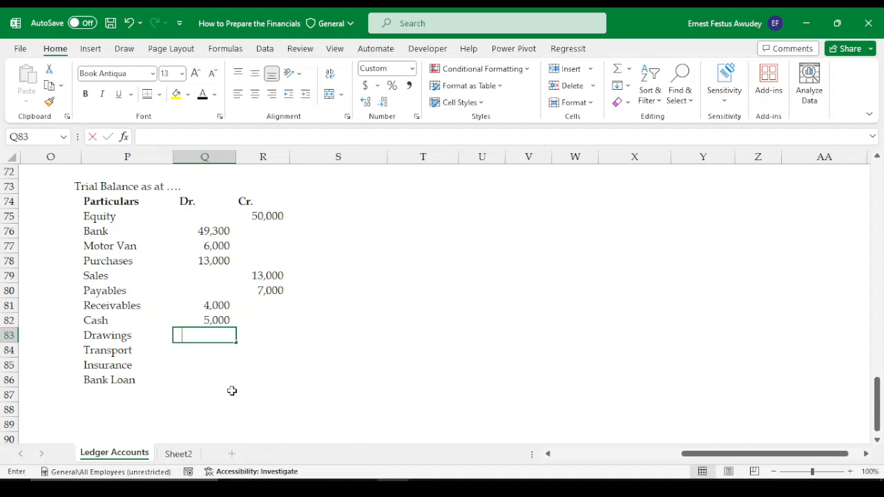
Link Drawings' Dr. cell Q83 in the trial balance to the Drawings account's Bank amount in Q53.
{"action": "type", "text": "="}
{"action": "scroll", "coordinate": [321, 374], "scroll_direction": "up", "scroll_amount": 5}
{"action": "scroll", "coordinate": [381, 373], "scroll_direction": "up", "scroll_amount": 2}
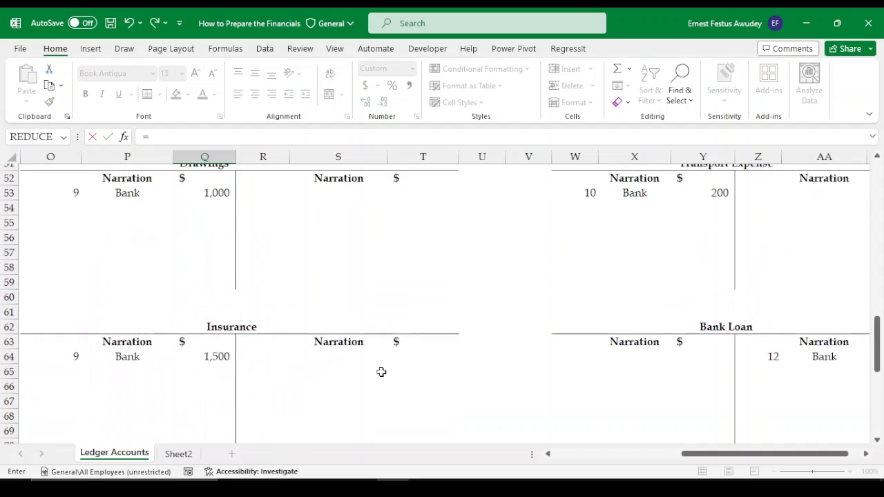
{"action": "scroll", "coordinate": [394, 339], "scroll_direction": "up", "scroll_amount": 2}
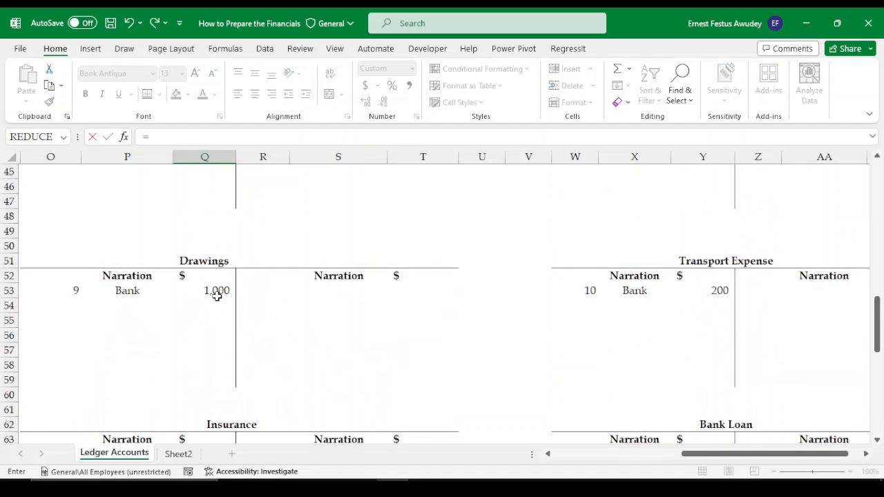
{"action": "left_click", "coordinate": [217, 291]}
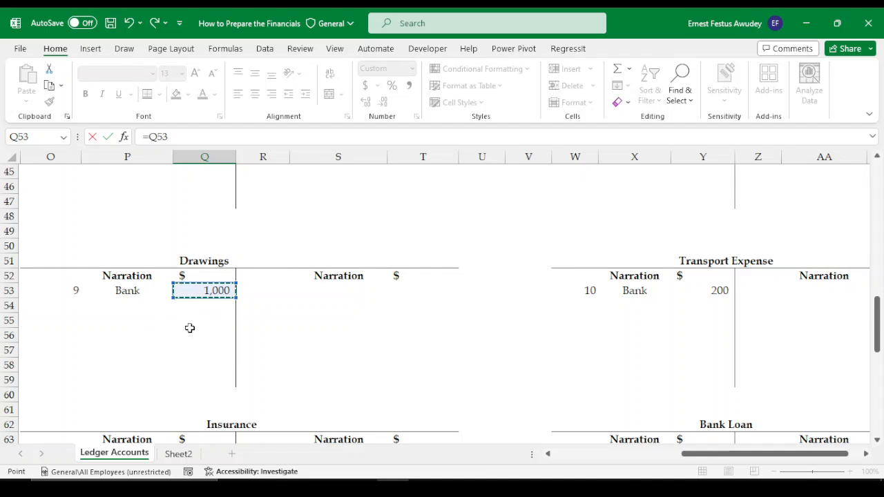
{"action": "key", "text": "Return"}
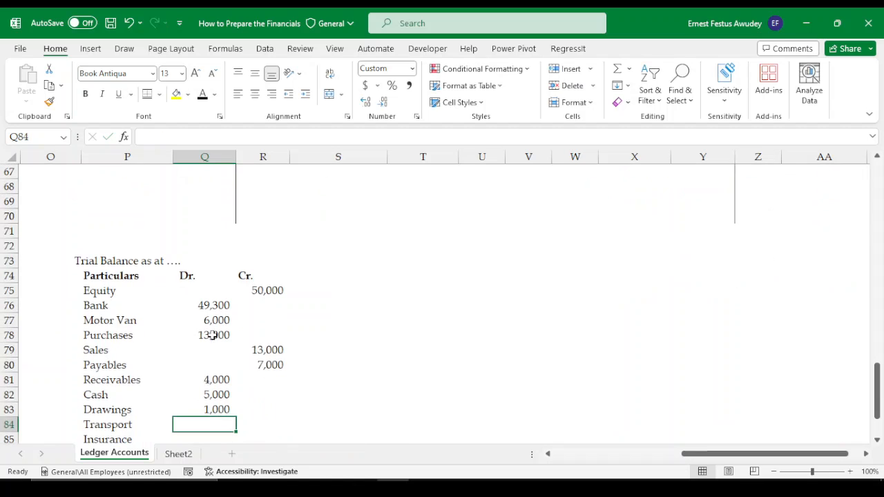
Link Transport's Dr. cell Q84 in the trial balance to the Transport Expense account's Bank amount in Y53.
{"action": "scroll", "coordinate": [222, 428], "scroll_direction": "down", "scroll_amount": 1}
{"action": "type", "text": "=="}
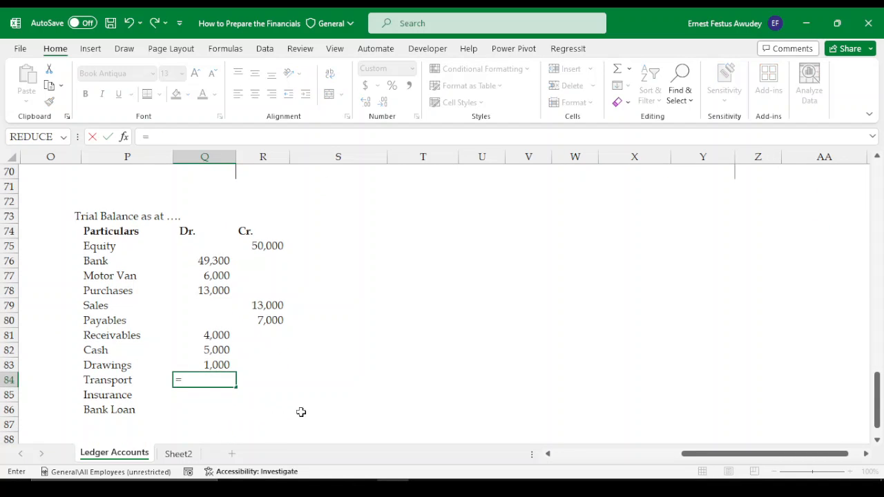
{"action": "scroll", "coordinate": [300, 412], "scroll_direction": "up", "scroll_amount": 7}
{"action": "scroll", "coordinate": [695, 338], "scroll_direction": "up", "scroll_amount": 3}
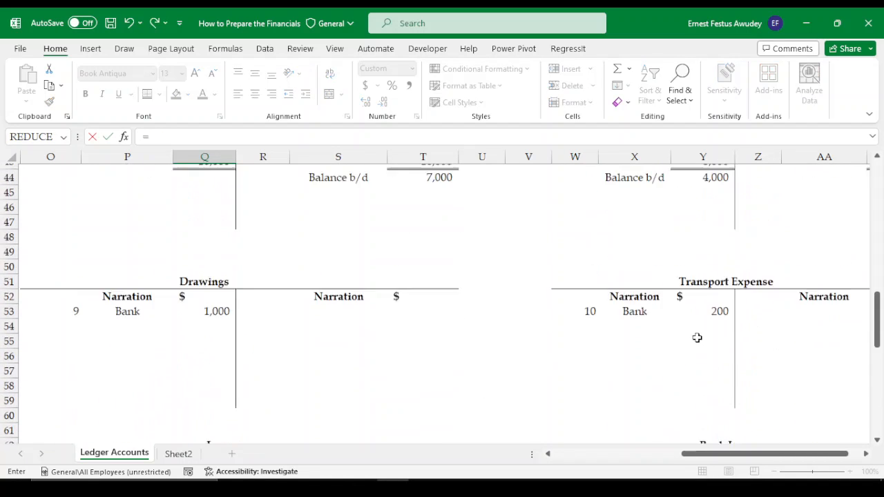
{"action": "left_click", "coordinate": [715, 371]}
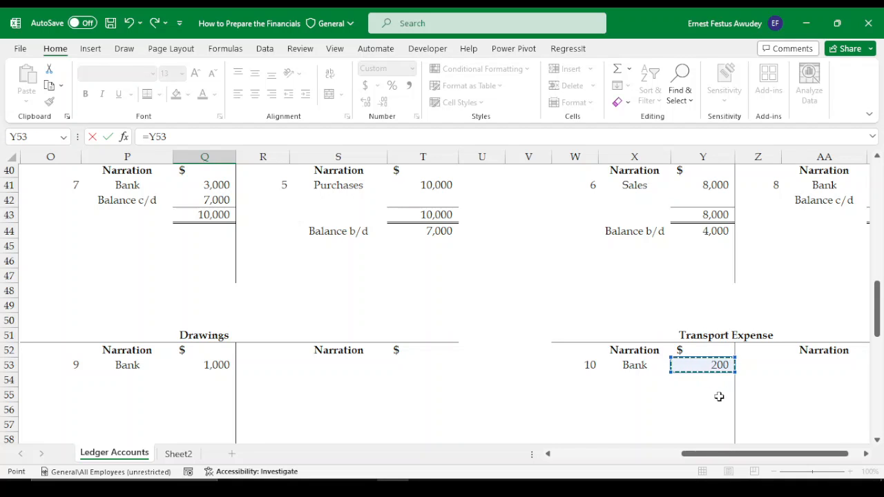
{"action": "key", "text": "Return"}
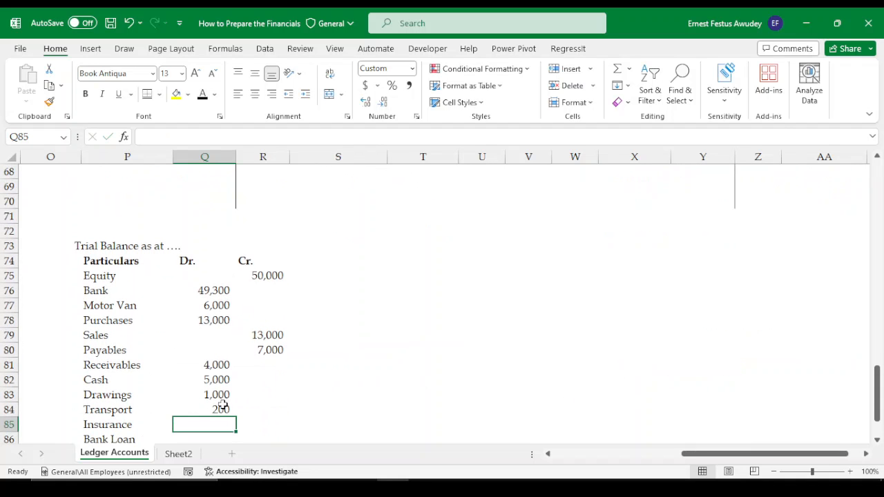
Link Insurance's Dr. cell Q85 in the trial balance to the Insurance account's Bank amount in Q64.
{"action": "type", "text": "="}
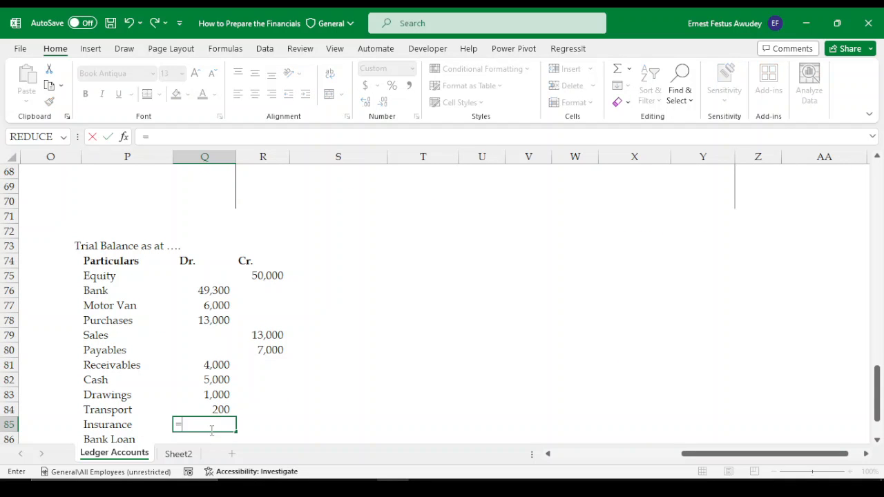
{"action": "scroll", "coordinate": [341, 414], "scroll_direction": "up", "scroll_amount": 4}
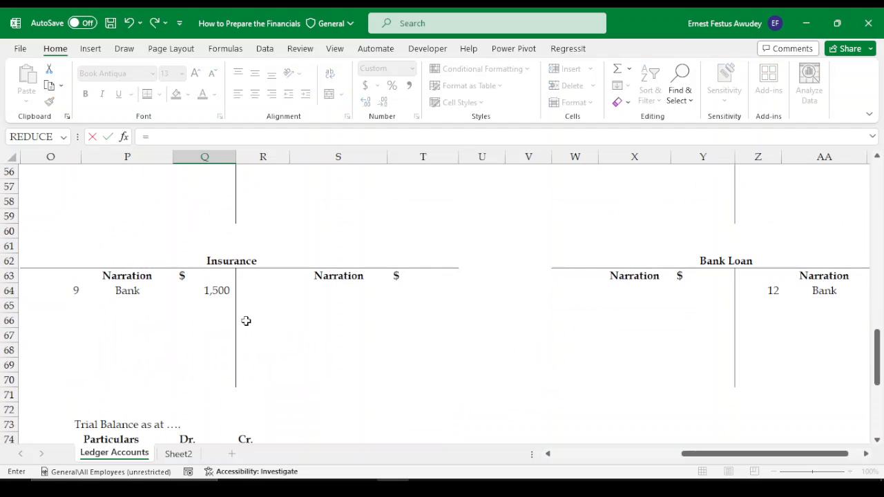
{"action": "left_click", "coordinate": [213, 293]}
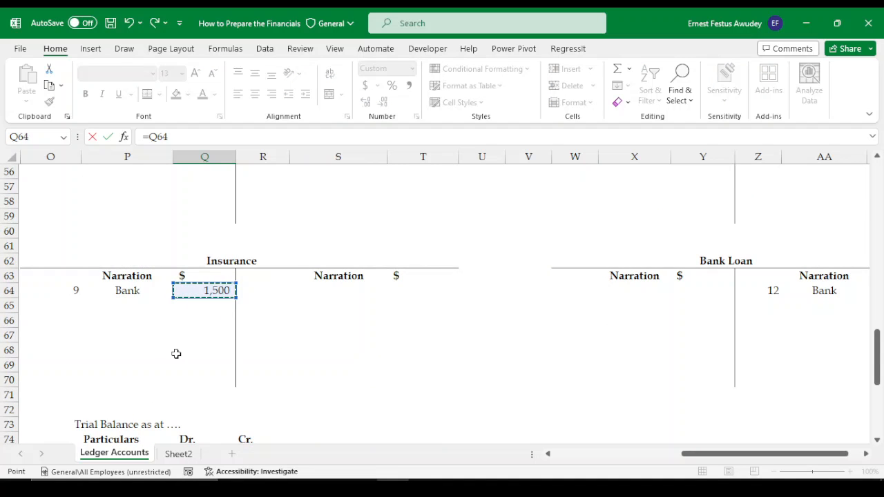
{"action": "key", "text": "Return"}
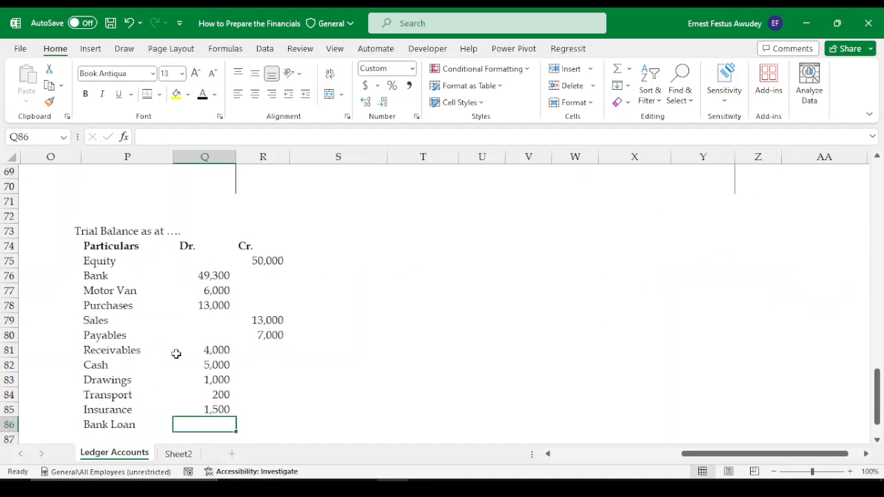
Link Bank Loan's Cr. cell R86 in the trial balance to the Bank Loan account's Bank amount in AB64.
{"action": "left_click", "coordinate": [275, 421]}
{"action": "type", "text": "="}
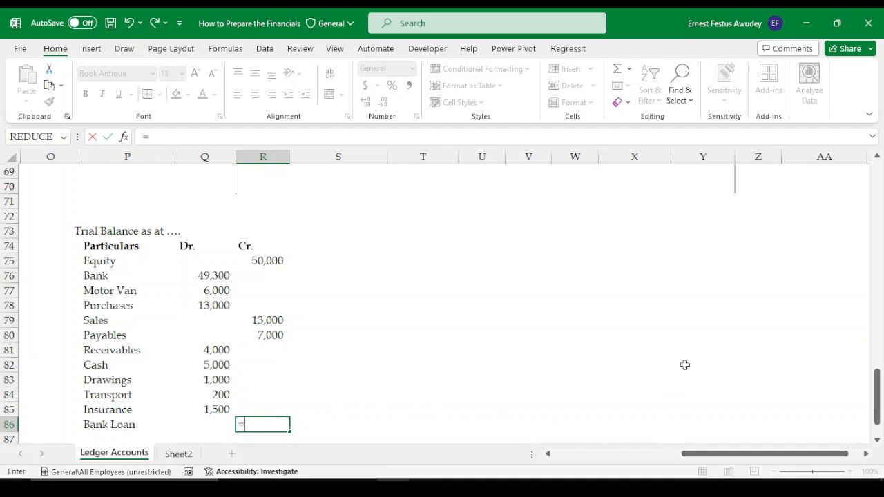
{"action": "scroll", "coordinate": [690, 365], "scroll_direction": "up", "scroll_amount": 5}
{"action": "left_click_drag", "start_coordinate": [722, 456], "coordinate": [792, 456]}
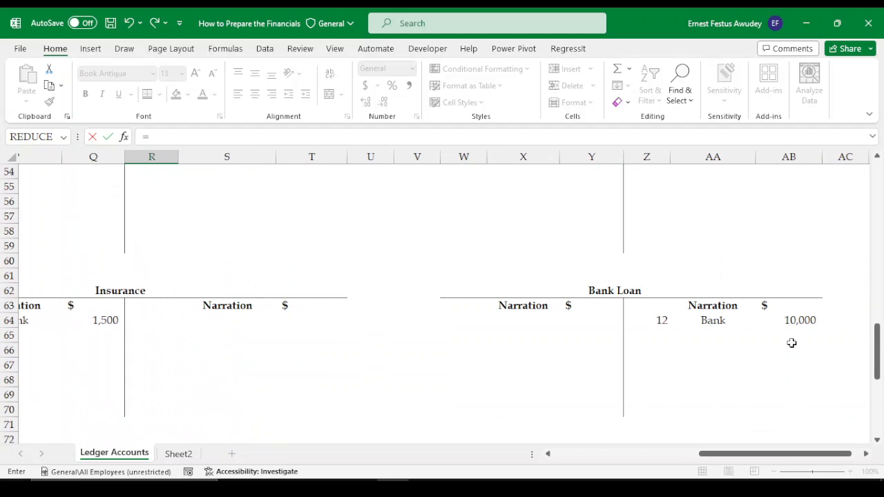
{"action": "left_click", "coordinate": [797, 320]}
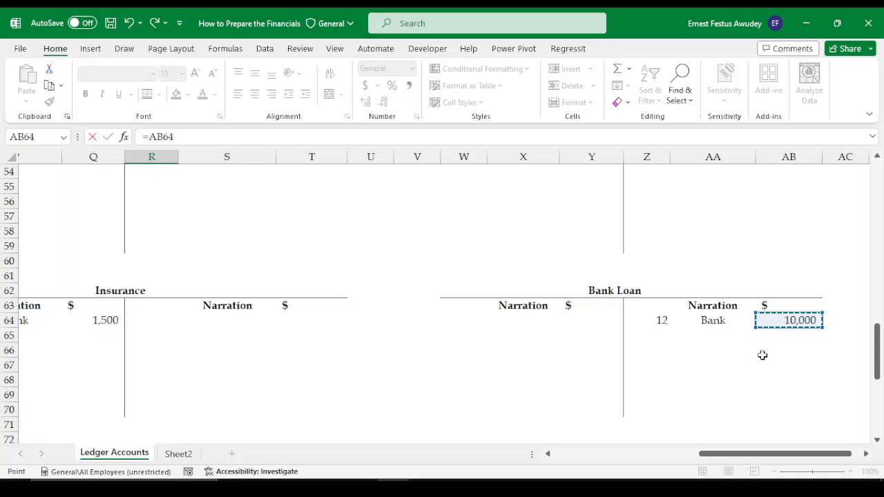
{"action": "key", "text": "Return"}
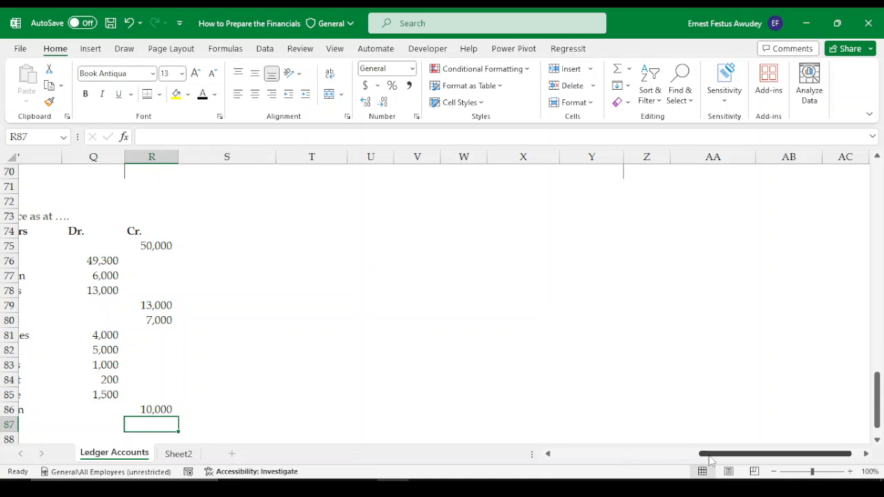
Total the trial balance's Dr. column in Q87 with a SUM of Q75:Q86.
{"action": "left_click_drag", "start_coordinate": [712, 461], "coordinate": [673, 458]}
{"action": "scroll", "coordinate": [311, 389], "scroll_direction": "down", "scroll_amount": 1}
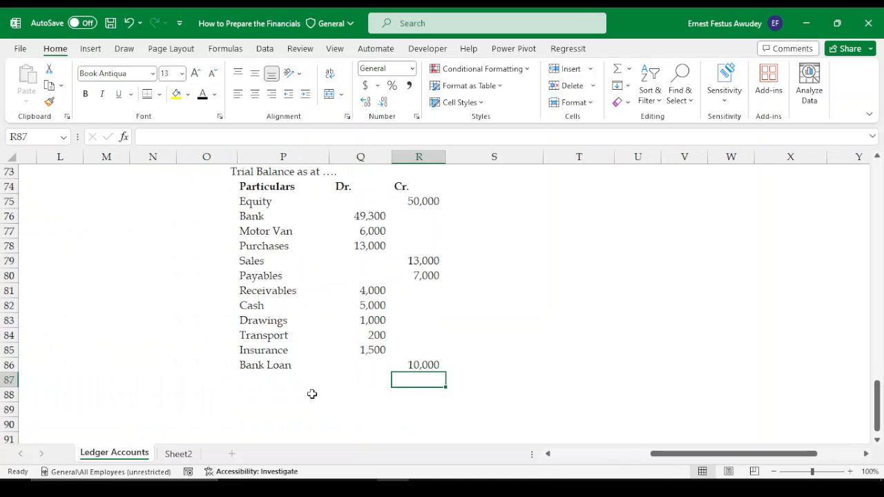
{"action": "left_click", "coordinate": [359, 377]}
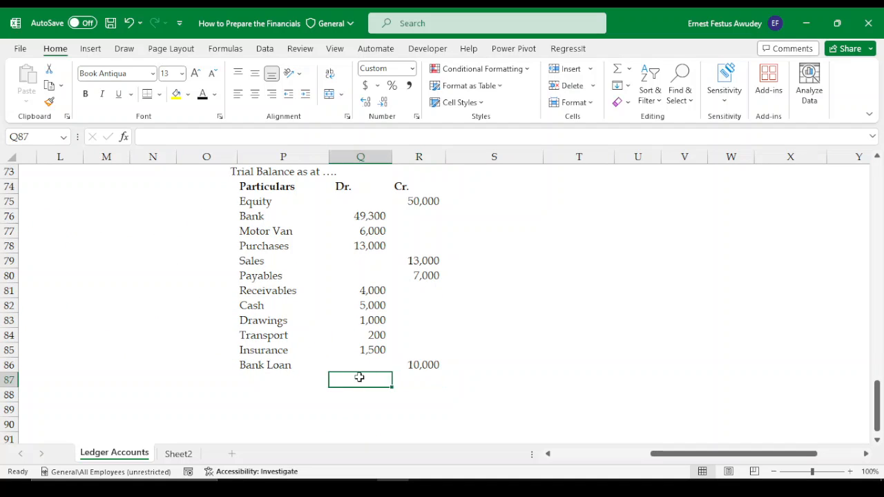
{"action": "scroll", "coordinate": [397, 370], "scroll_direction": "up", "scroll_amount": 1}
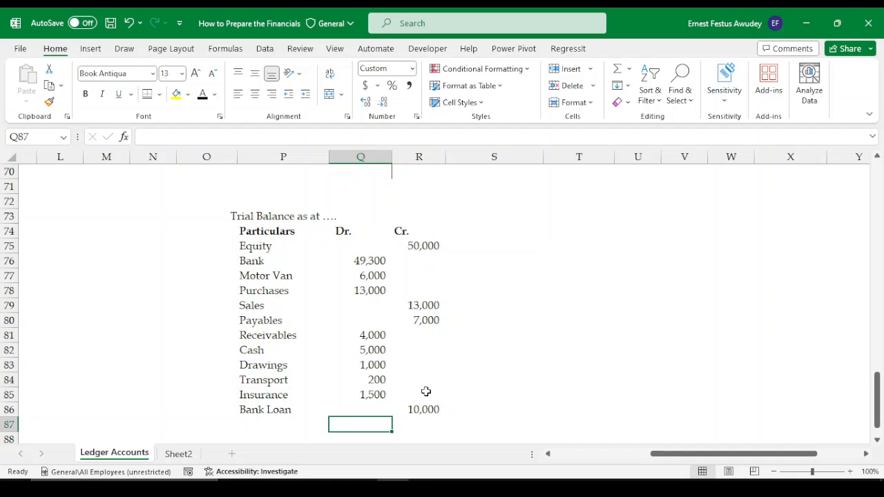
{"action": "key", "text": "alt+equal"}
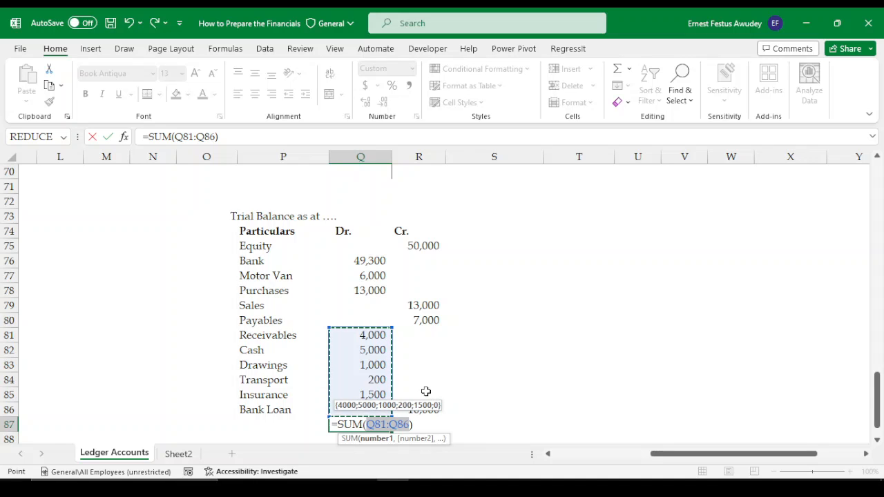
{"action": "key", "text": "shift+Up"}
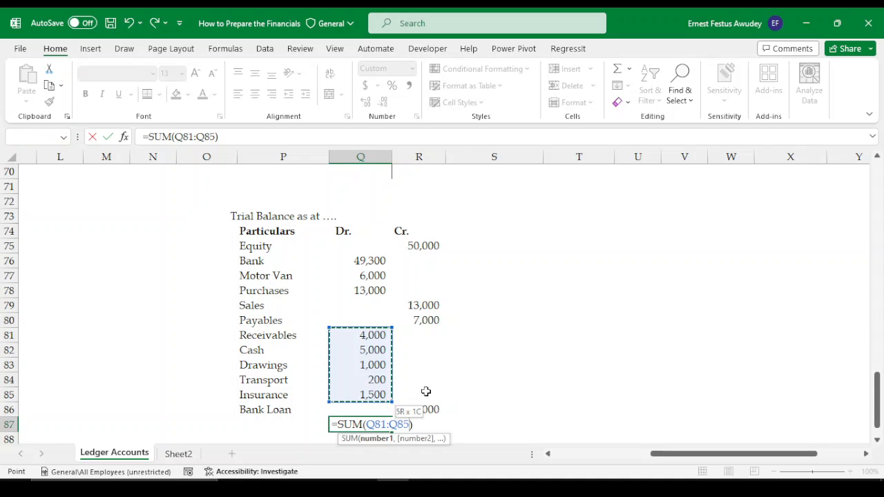
{"action": "key", "text": "Down"}
{"action": "key", "text": "Down"}
{"action": "key", "text": "Down"}
{"action": "key", "text": "Down"}
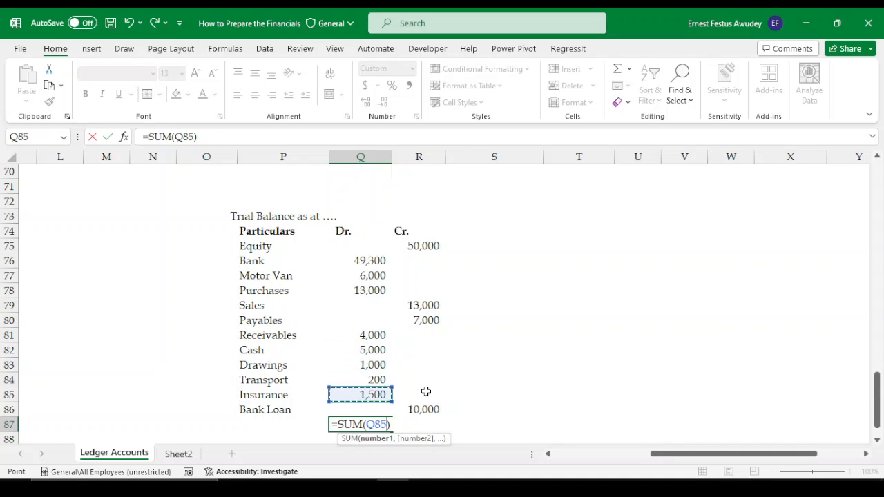
{"action": "key", "text": "Down"}
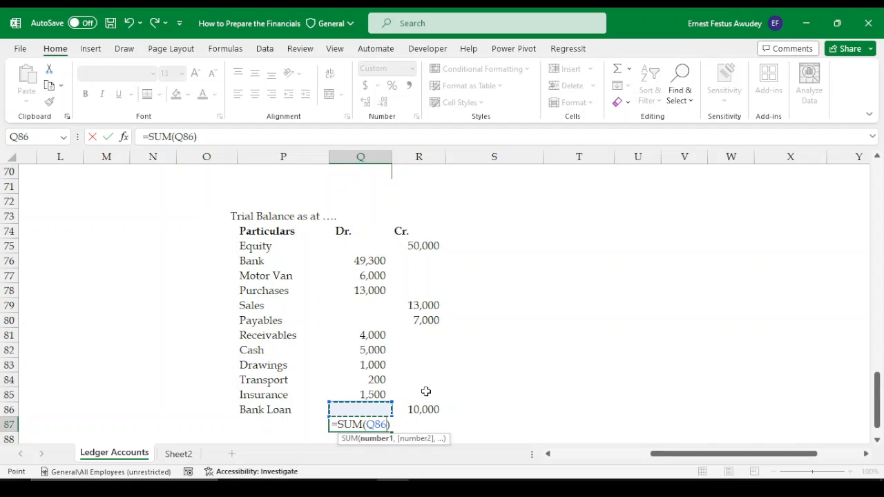
{"action": "key", "text": "shift+Up"}
{"action": "key", "text": "shift+Up"}
{"action": "key", "text": "shift+Up"}
{"action": "key", "text": "shift+Up"}
{"action": "key", "text": "shift+Up"}
{"action": "key", "text": "shift+Up"}
{"action": "key", "text": "shift+Up"}
{"action": "key", "text": "shift+Up"}
{"action": "key", "text": "shift+Up"}
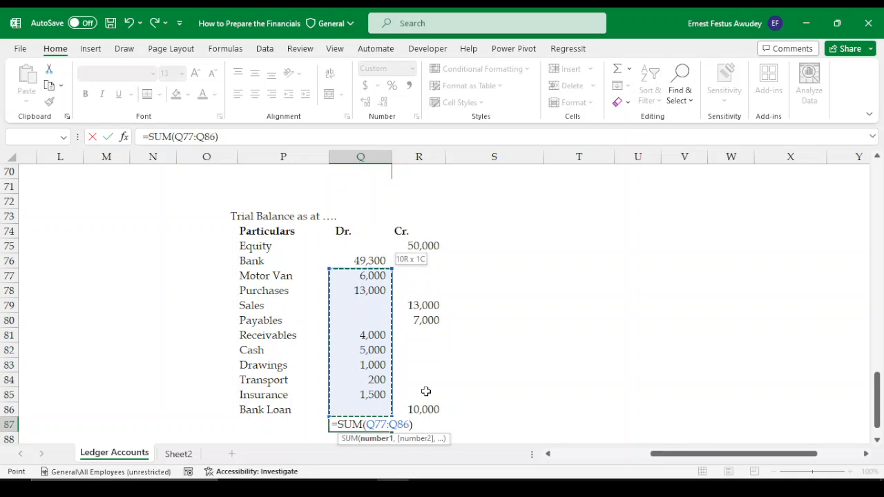
{"action": "key", "text": "shift+Up"}
{"action": "key", "text": "shift+Up"}
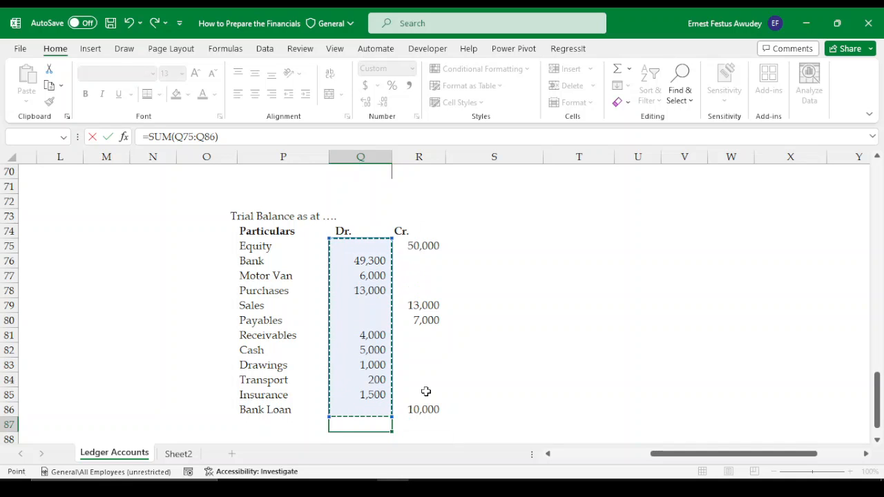
{"action": "key", "text": "Return"}
Fill the Dr. column total formula from Q87 across to the Cr. column in R87.
{"action": "left_click", "coordinate": [357, 408]}
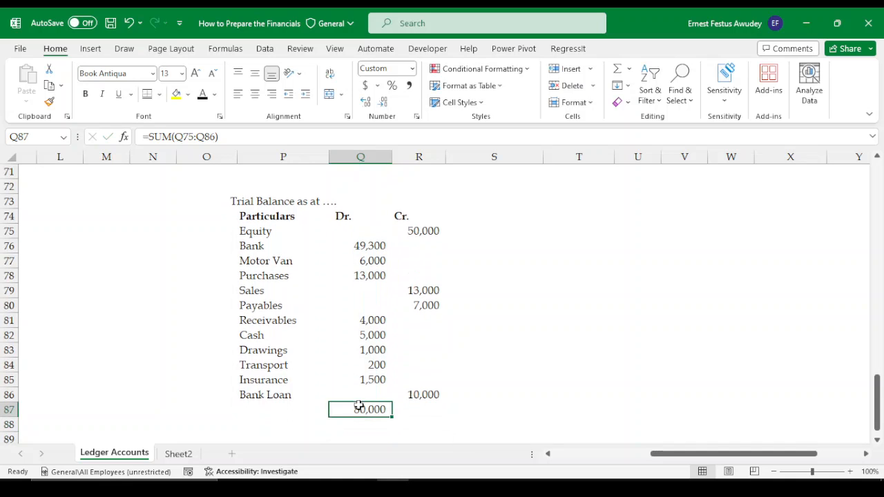
{"action": "key", "text": "shift+Right"}
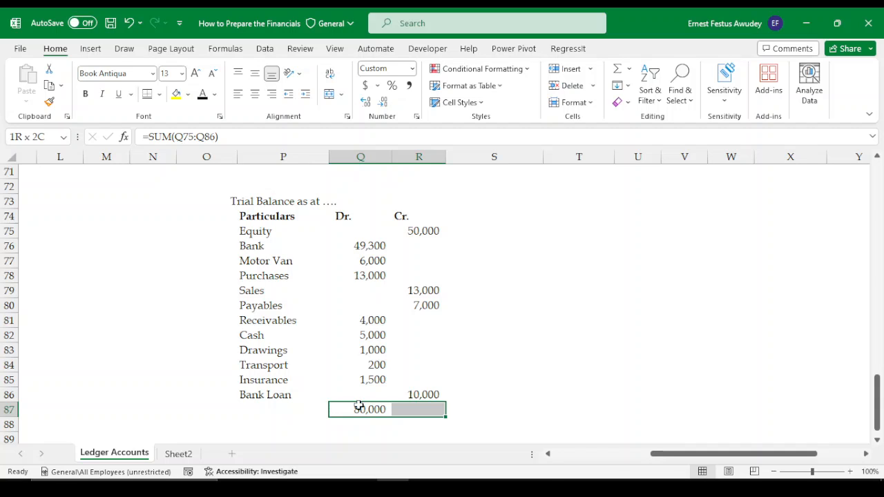
{"action": "key", "text": "ctrl+r"}
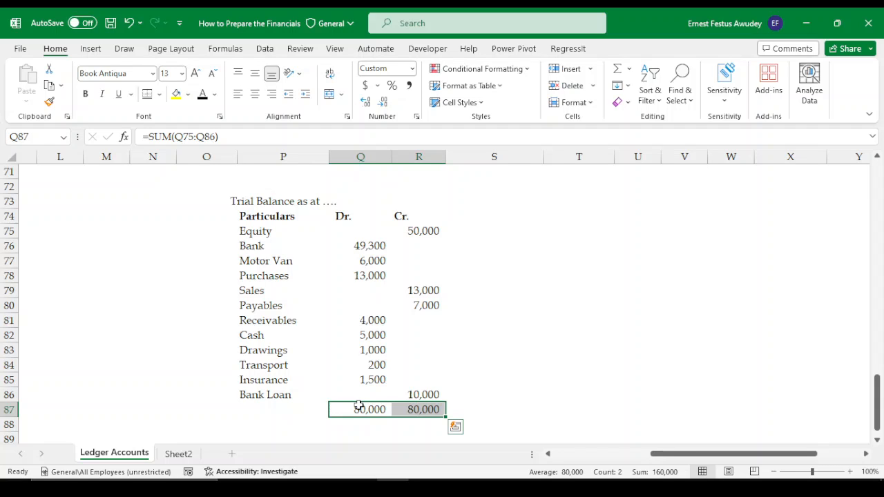
Apply a top and double bottom border to the trial balance totals in Q87:R87.
{"action": "left_click", "coordinate": [471, 407]}
{"action": "left_click_drag", "start_coordinate": [365, 407], "coordinate": [413, 408]}
{"action": "scroll", "coordinate": [539, 262], "scroll_direction": "up", "scroll_amount": 11}
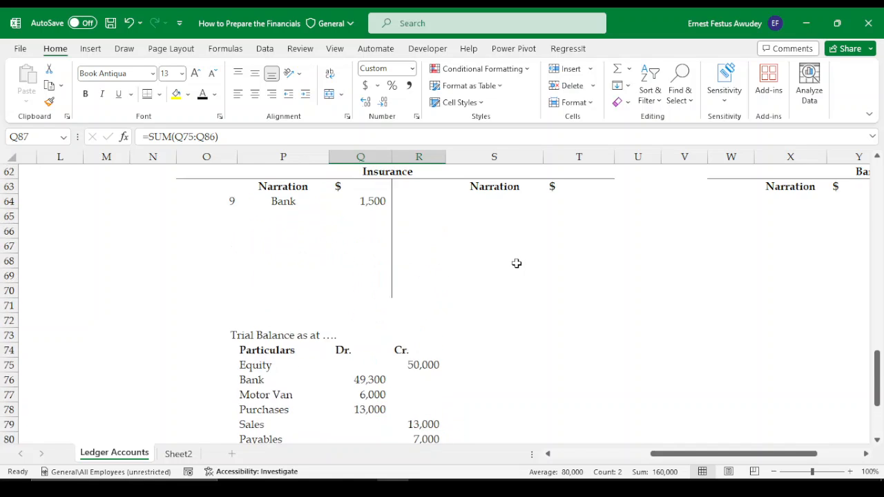
{"action": "scroll", "coordinate": [541, 262], "scroll_direction": "up", "scroll_amount": 10}
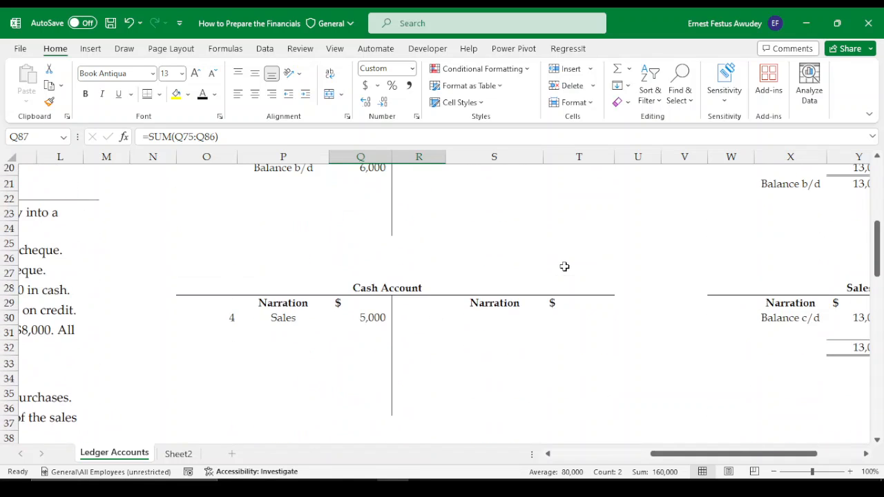
{"action": "scroll", "coordinate": [565, 267], "scroll_direction": "down", "scroll_amount": 17}
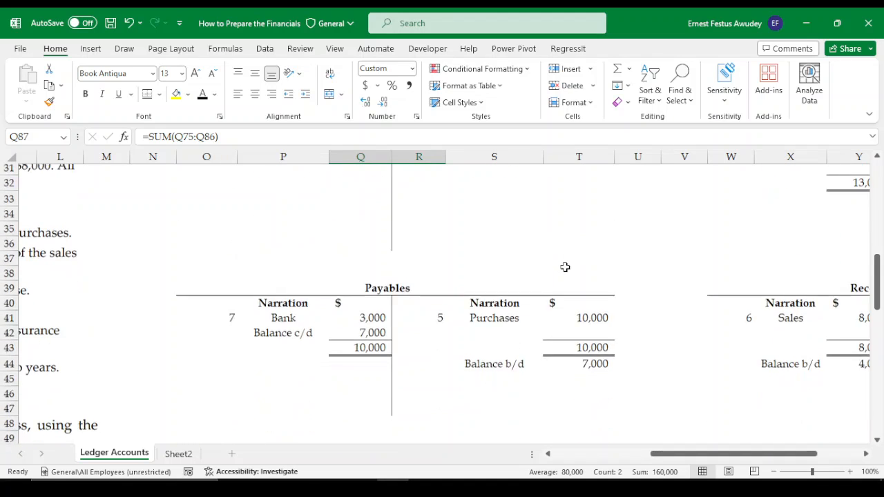
{"action": "scroll", "coordinate": [565, 267], "scroll_direction": "down", "scroll_amount": 5}
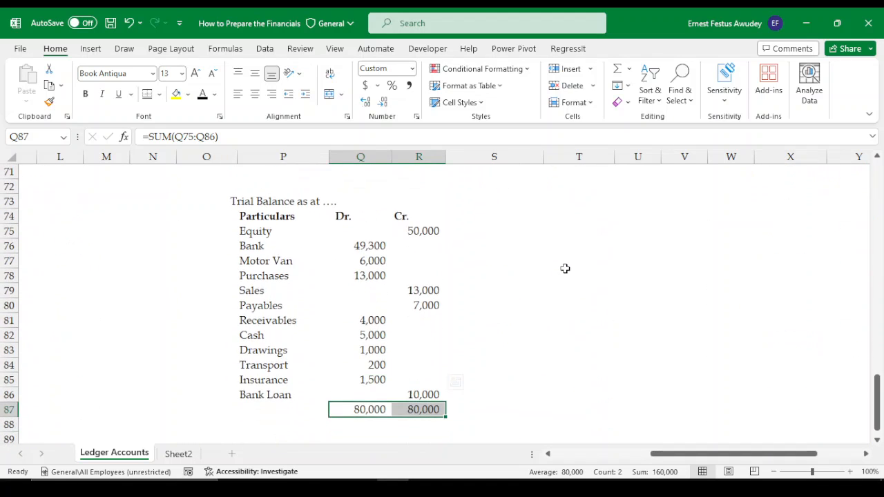
{"action": "left_click", "coordinate": [148, 96]}
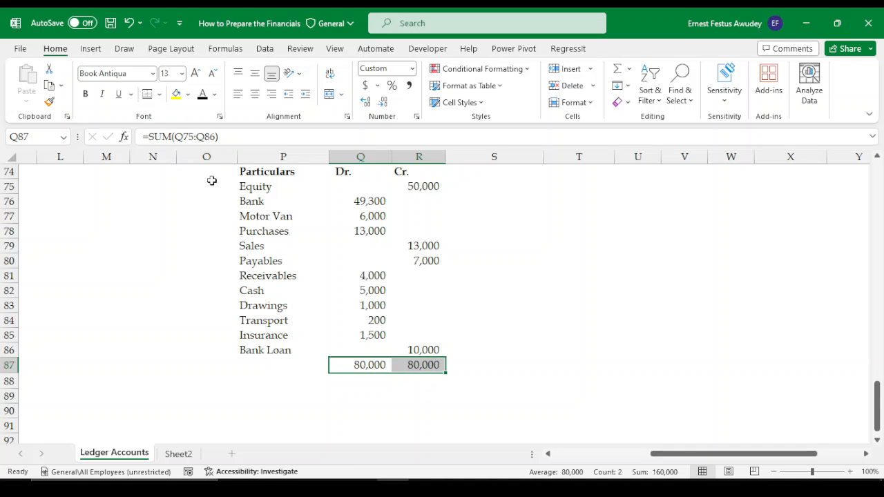
{"action": "left_click", "coordinate": [491, 364]}
{"action": "left_click", "coordinate": [558, 295]}
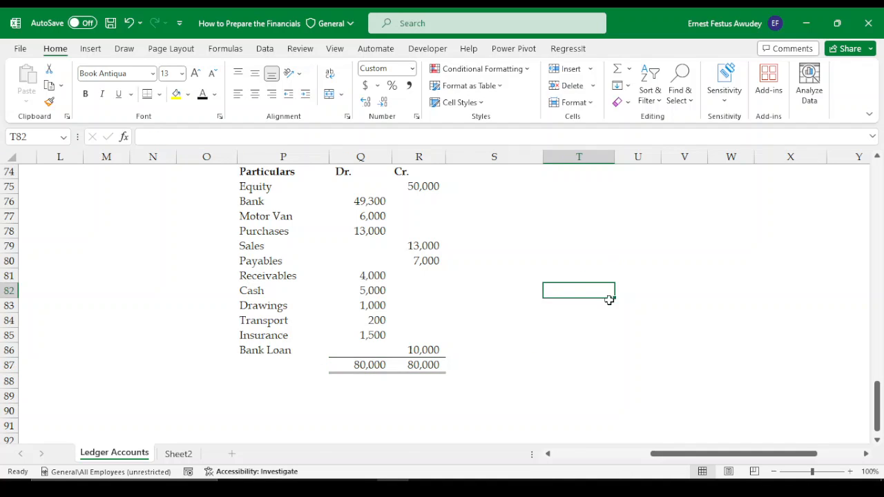
Review the completed trial balance against the ledger T-accounts above it, including Cash, Payables, Drawings, Transport and Insurance.
{"action": "scroll", "coordinate": [618, 300], "scroll_direction": "up", "scroll_amount": 3}
{"action": "scroll", "coordinate": [619, 300], "scroll_direction": "down", "scroll_amount": 3}
{"action": "scroll", "coordinate": [622, 302], "scroll_direction": "up", "scroll_amount": 1}
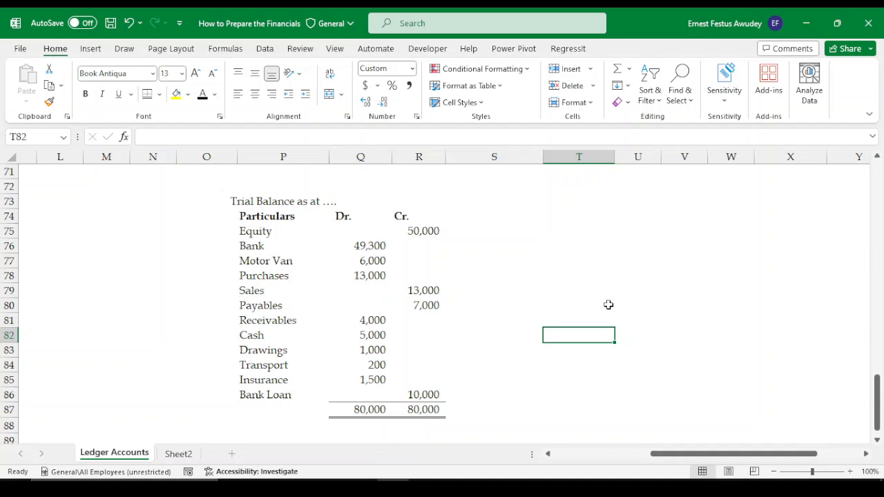
{"action": "scroll", "coordinate": [607, 304], "scroll_direction": "up", "scroll_amount": 3}
{"action": "scroll", "coordinate": [606, 304], "scroll_direction": "down", "scroll_amount": 3}
{"action": "scroll", "coordinate": [604, 304], "scroll_direction": "up", "scroll_amount": 5}
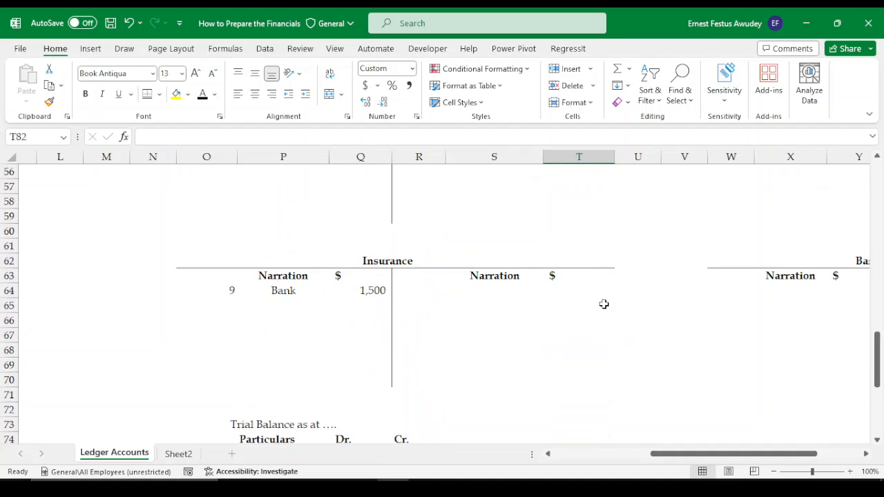
{"action": "scroll", "coordinate": [604, 304], "scroll_direction": "up", "scroll_amount": 9}
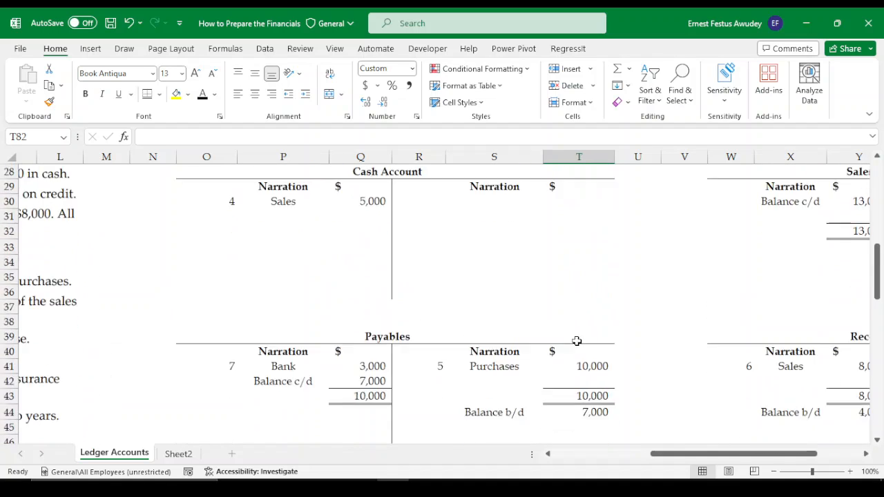
{"action": "scroll", "coordinate": [576, 341], "scroll_direction": "down", "scroll_amount": 13}
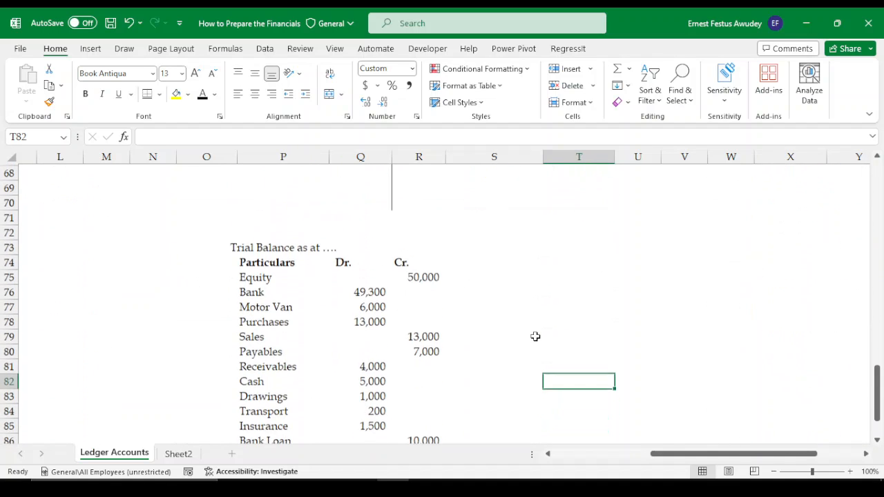
{"action": "scroll", "coordinate": [536, 336], "scroll_direction": "down", "scroll_amount": 1}
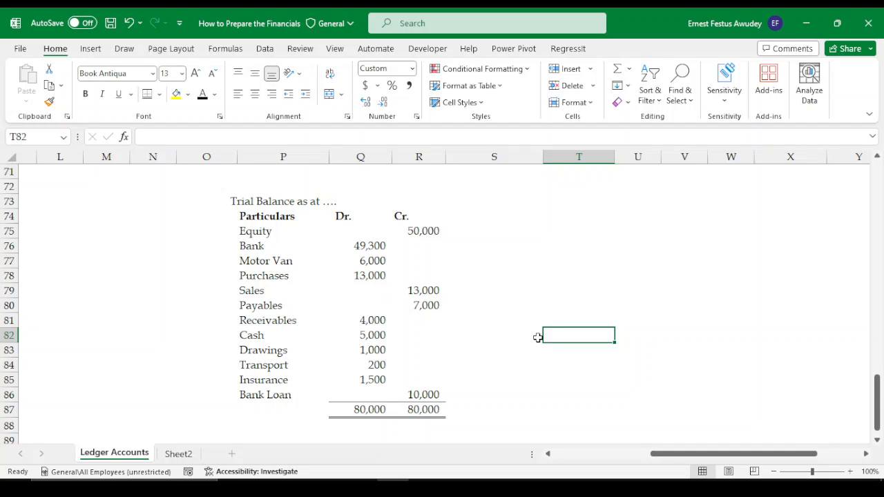
{"action": "scroll", "coordinate": [519, 346], "scroll_direction": "up", "scroll_amount": 5}
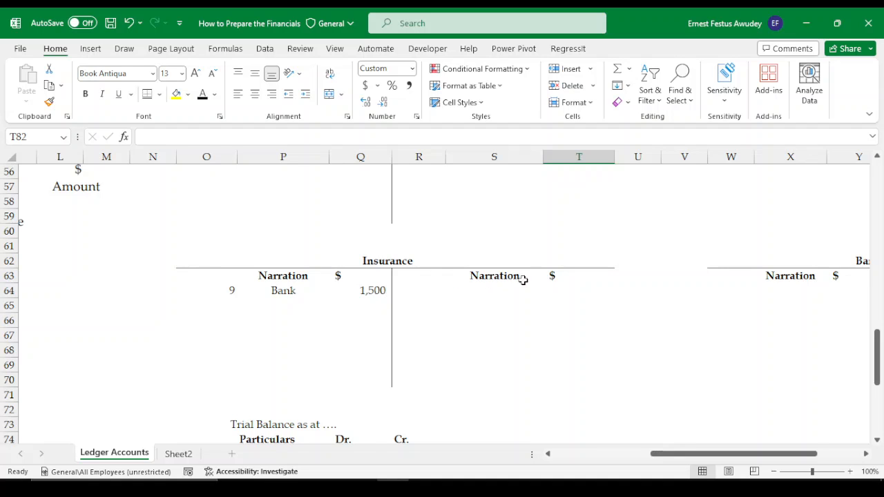
{"action": "scroll", "coordinate": [771, 279], "scroll_direction": "up", "scroll_amount": 4}
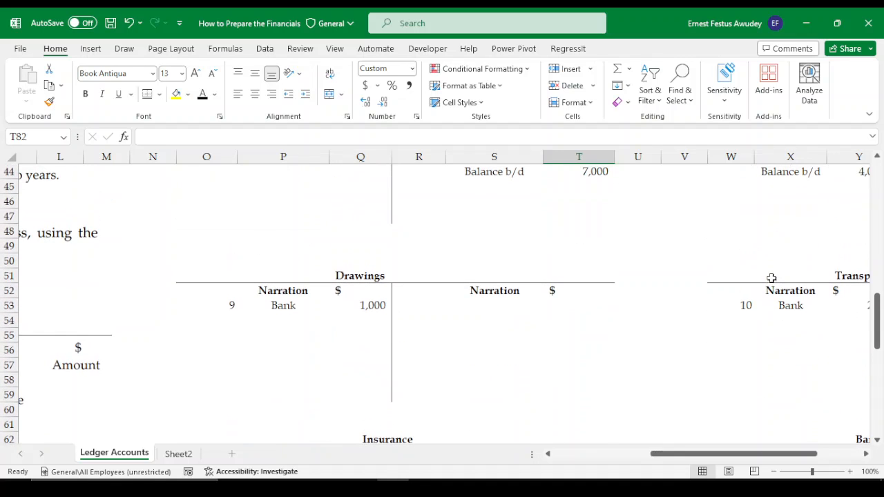
{"action": "scroll", "coordinate": [653, 276], "scroll_direction": "down", "scroll_amount": 3}
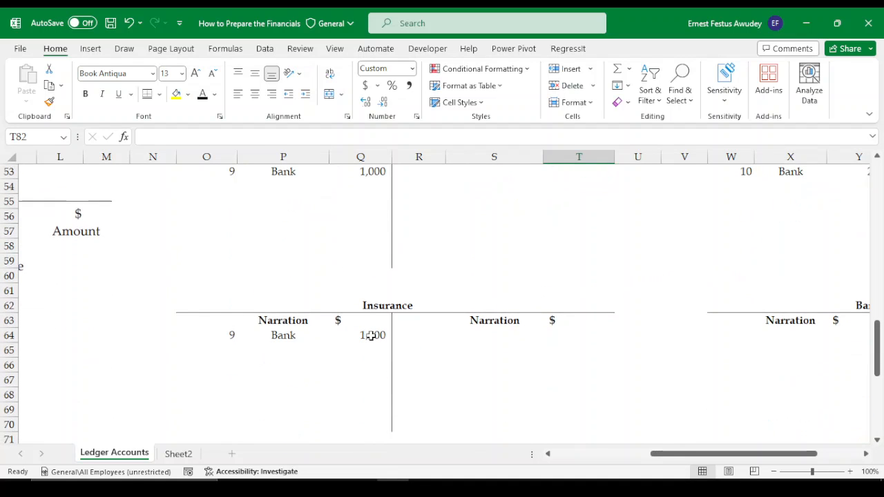
{"action": "scroll", "coordinate": [639, 231], "scroll_direction": "up", "scroll_amount": 2}
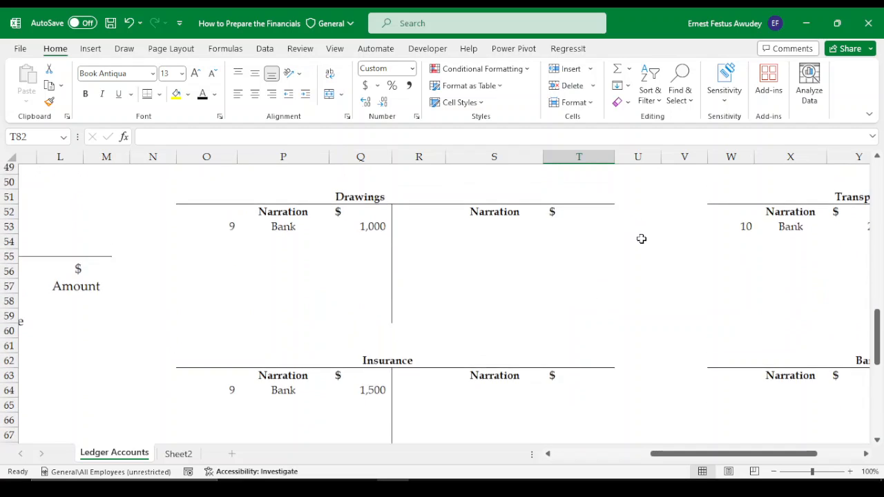
Compare the trial balance entries with the Payables, Drawings and Insurance ledger accounts above it.
{"action": "scroll", "coordinate": [642, 238], "scroll_direction": "down", "scroll_amount": 8}
{"action": "scroll", "coordinate": [407, 339], "scroll_direction": "up", "scroll_amount": 1}
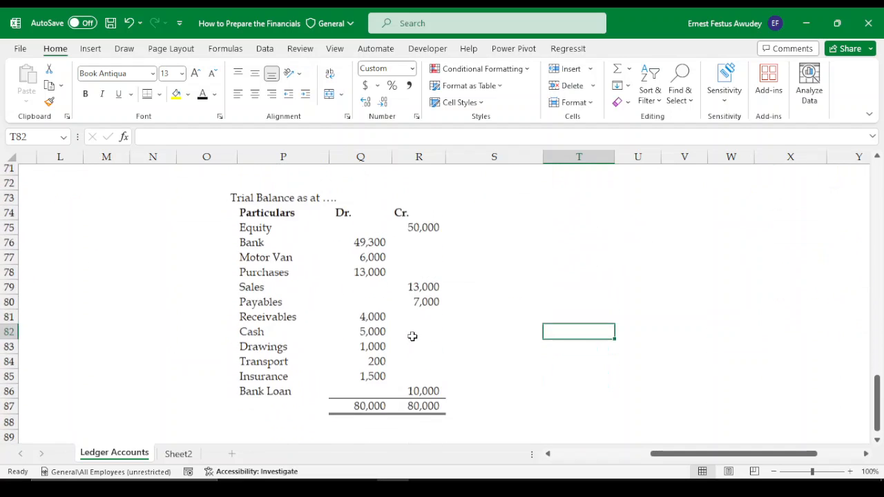
{"action": "scroll", "coordinate": [412, 336], "scroll_direction": "up", "scroll_amount": 5}
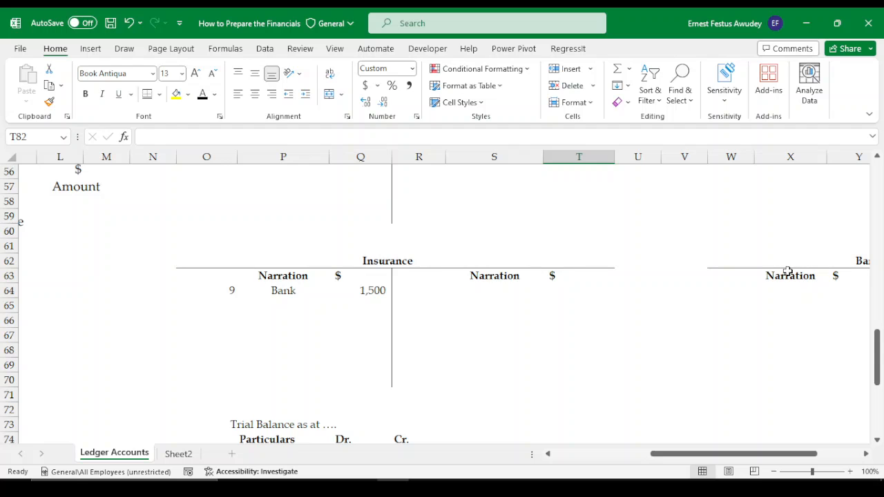
{"action": "scroll", "coordinate": [792, 255], "scroll_direction": "up", "scroll_amount": 6}
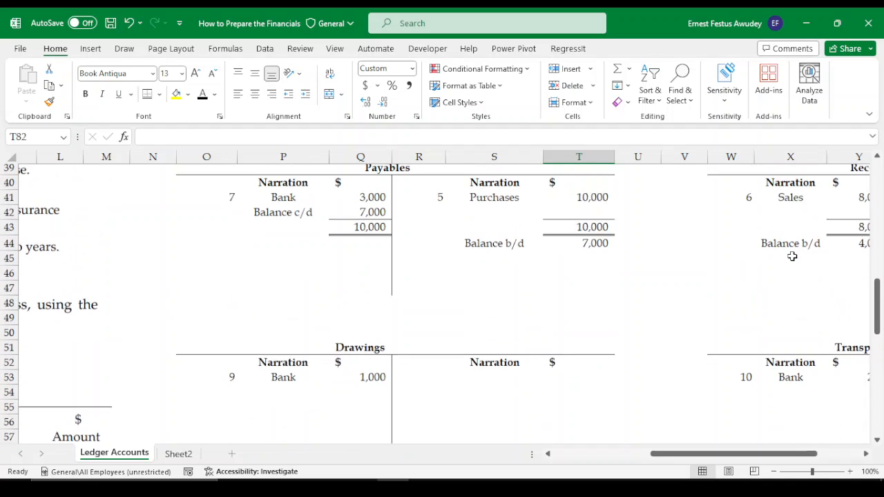
{"action": "scroll", "coordinate": [792, 257], "scroll_direction": "up", "scroll_amount": 1}
{"action": "scroll", "coordinate": [792, 259], "scroll_direction": "up", "scroll_amount": 2}
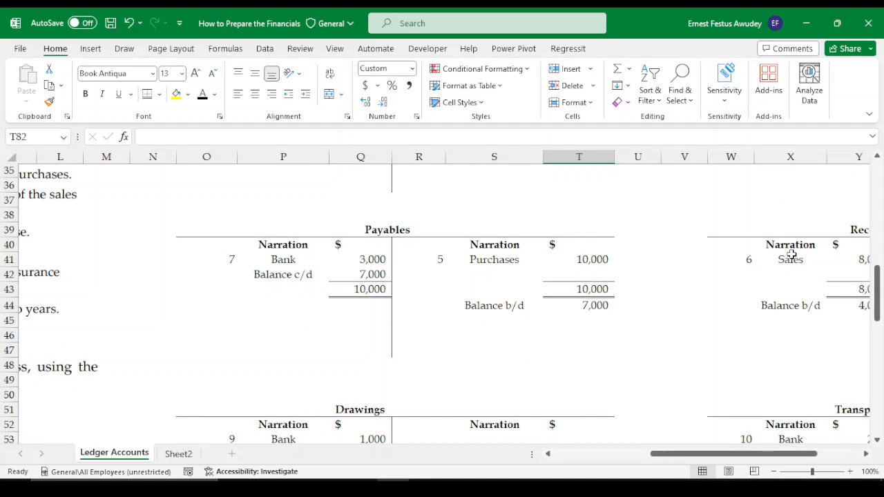
{"action": "scroll", "coordinate": [651, 278], "scroll_direction": "down", "scroll_amount": 13}
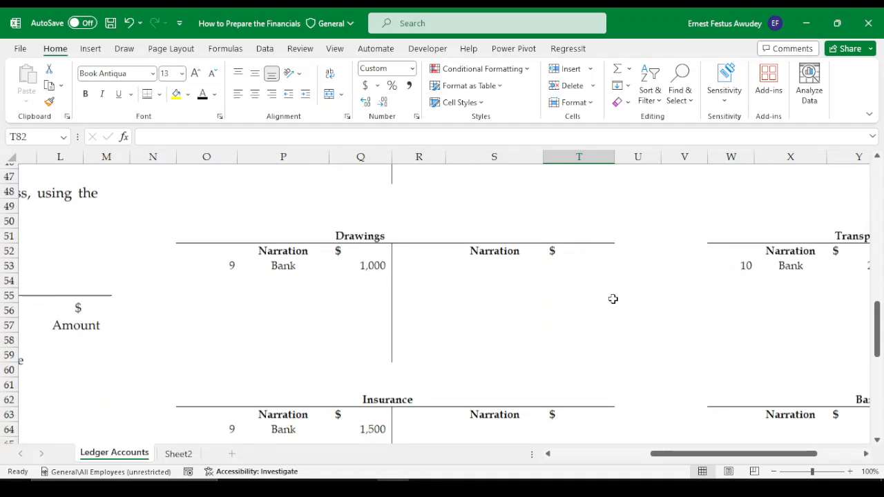
{"action": "scroll", "coordinate": [393, 281], "scroll_direction": "up", "scroll_amount": 1}
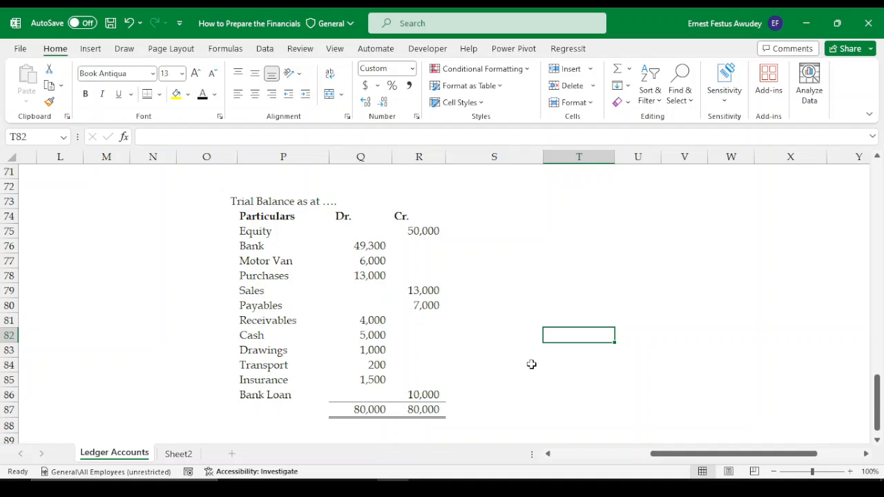
Examine the Insurance amount in Q64 and the Drawings, Cash, Motor Van and Equity accounts above it.
{"action": "scroll", "coordinate": [532, 365], "scroll_direction": "up", "scroll_amount": 6}
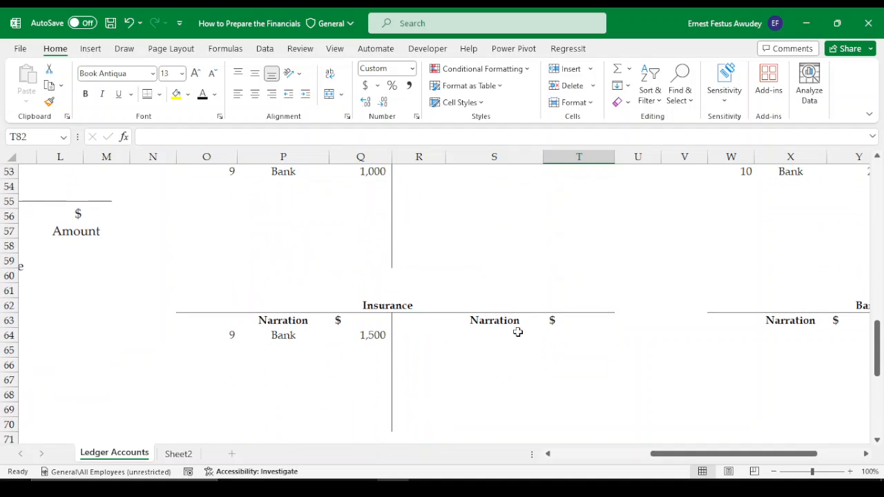
{"action": "left_click", "coordinate": [365, 337]}
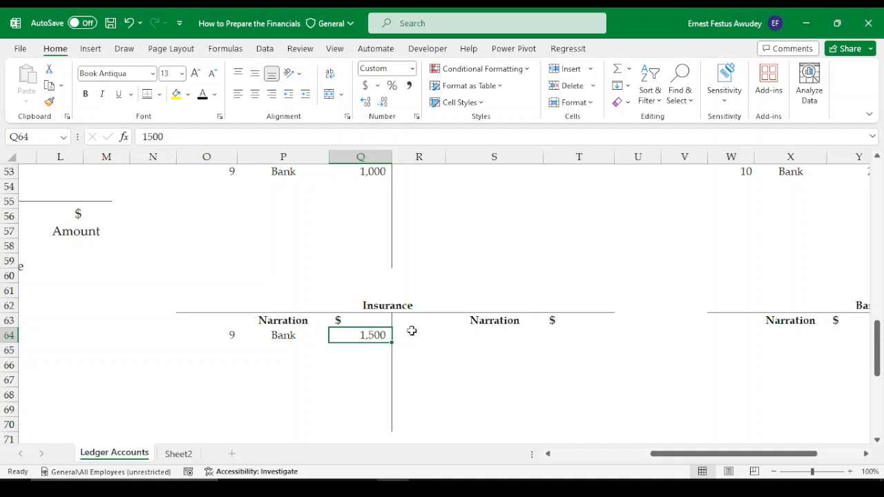
{"action": "scroll", "coordinate": [410, 329], "scroll_direction": "up", "scroll_amount": 6}
{"action": "scroll", "coordinate": [755, 244], "scroll_direction": "up", "scroll_amount": 8}
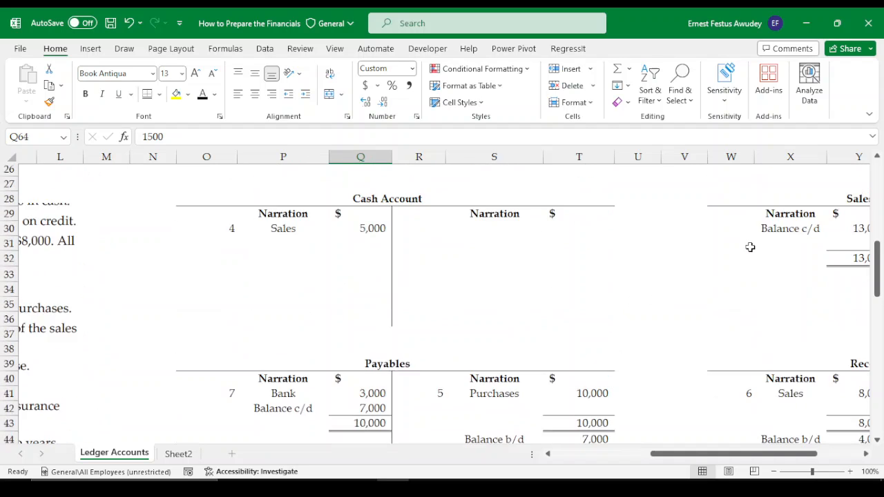
{"action": "scroll", "coordinate": [706, 282], "scroll_direction": "up", "scroll_amount": 2}
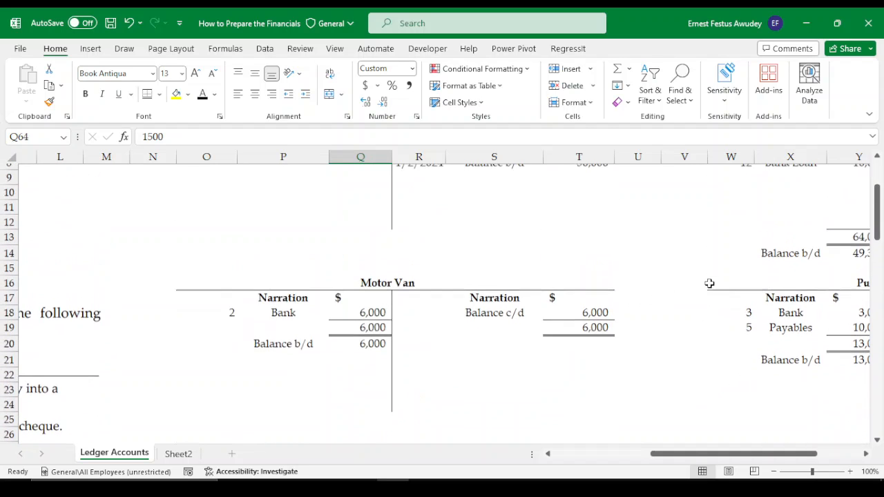
{"action": "scroll", "coordinate": [649, 323], "scroll_direction": "down", "scroll_amount": 4}
{"action": "scroll", "coordinate": [650, 323], "scroll_direction": "down", "scroll_amount": 11}
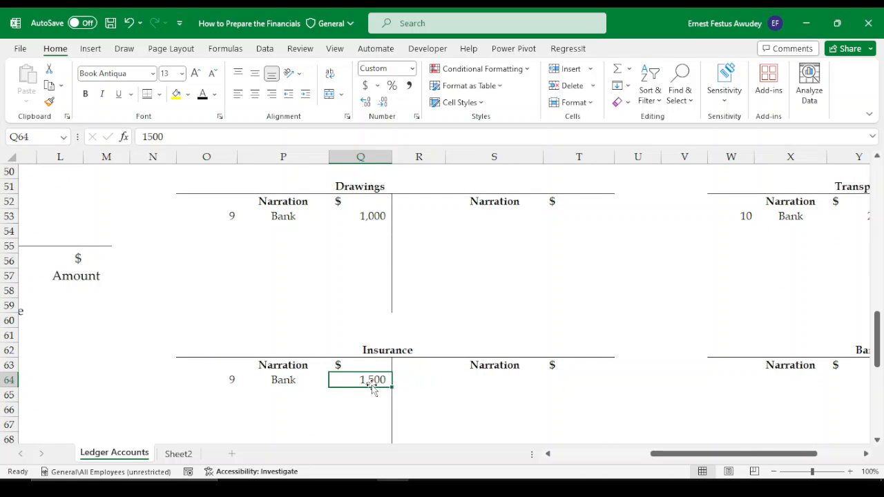
{"action": "scroll", "coordinate": [821, 192], "scroll_direction": "up", "scroll_amount": 8}
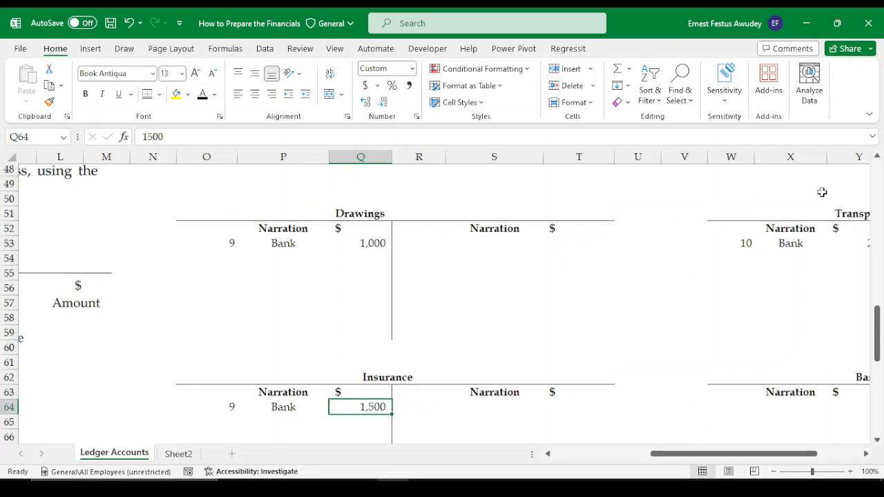
{"action": "scroll", "coordinate": [836, 186], "scroll_direction": "up", "scroll_amount": 9}
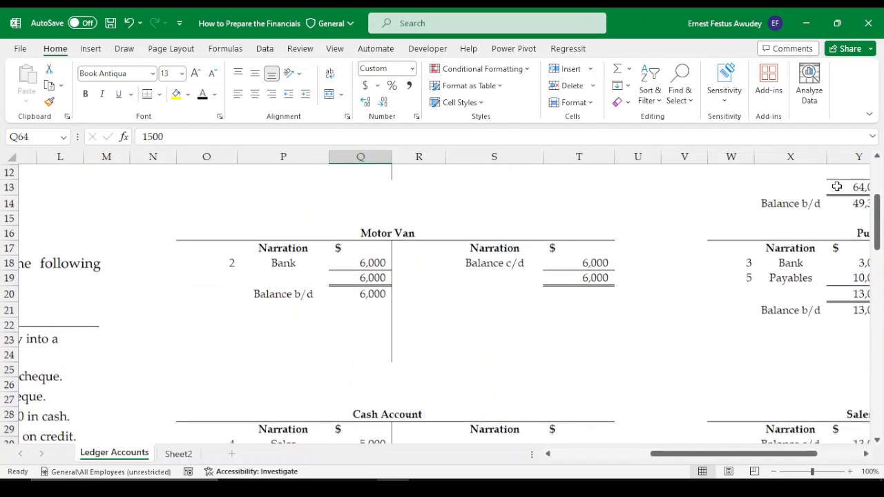
{"action": "scroll", "coordinate": [836, 189], "scroll_direction": "down", "scroll_amount": 1}
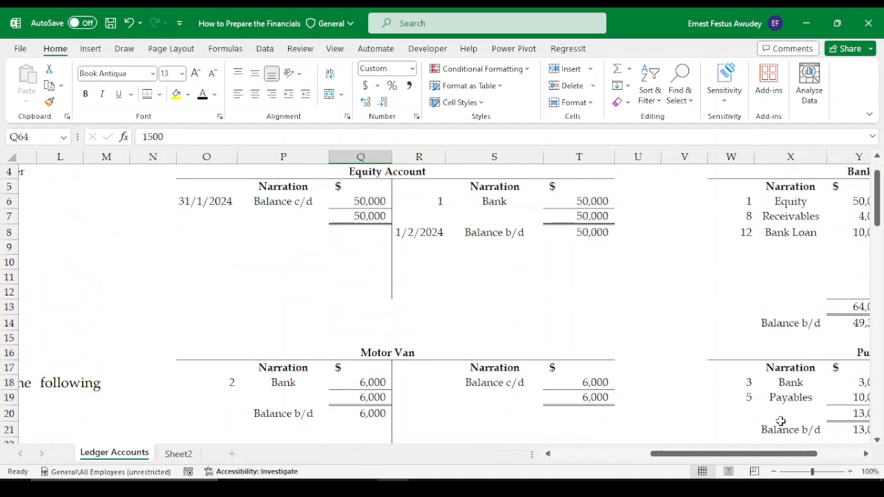
Review the full Equity and Bank accounts alongside the debit and credit rules at the start of the sheet.
{"action": "left_click_drag", "start_coordinate": [757, 454], "coordinate": [830, 457]}
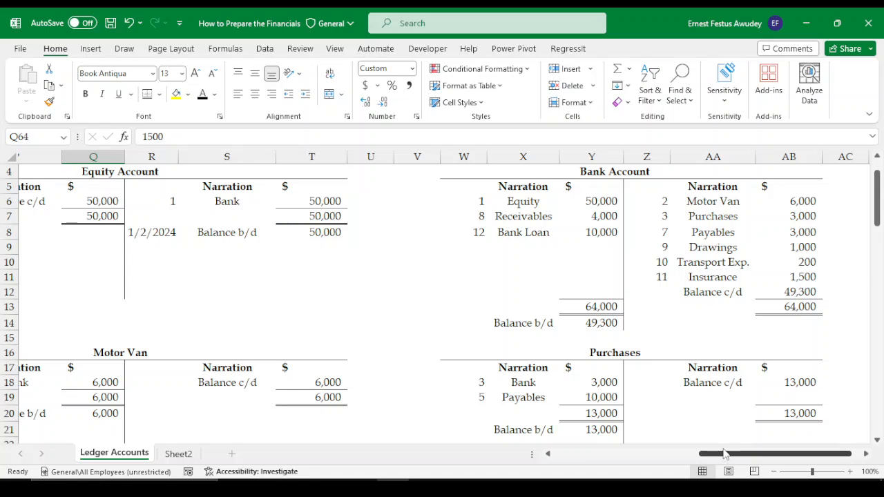
{"action": "left_click_drag", "start_coordinate": [722, 457], "coordinate": [577, 456]}
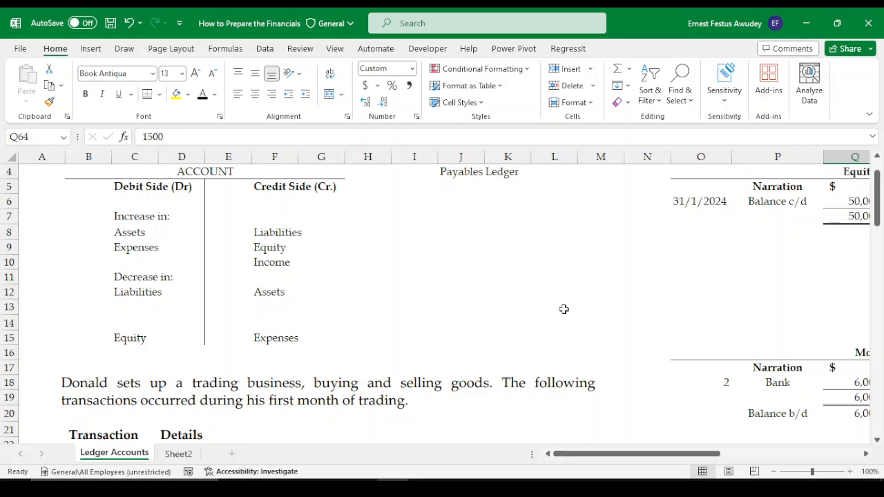
{"action": "left_click", "coordinate": [561, 457]}
{"action": "left_click_drag", "start_coordinate": [562, 457], "coordinate": [705, 457]}
{"action": "scroll", "coordinate": [462, 320], "scroll_direction": "up", "scroll_amount": 1}
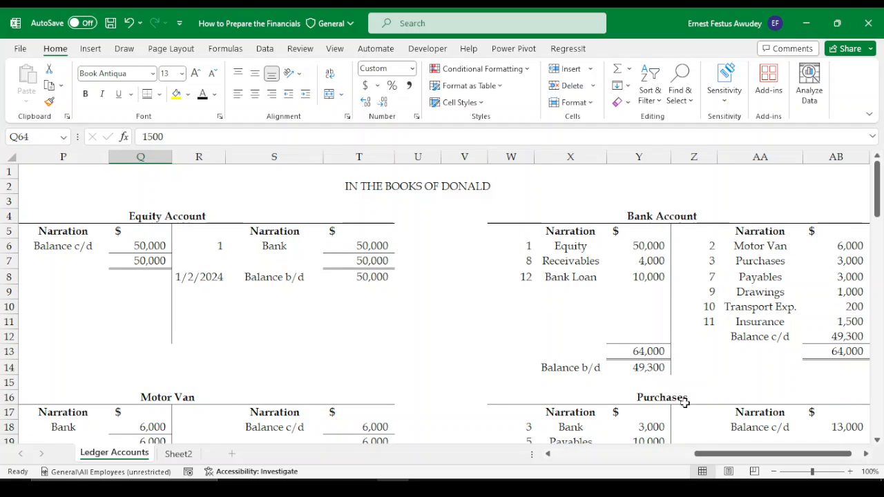
{"action": "left_click_drag", "start_coordinate": [711, 457], "coordinate": [540, 449]}
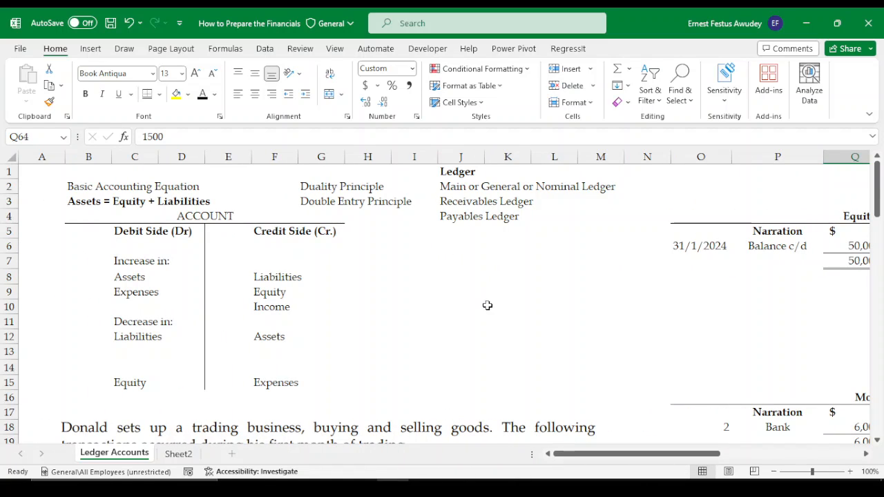
Read through the transaction list and required account format, and return to the Equity and Bank accounts.
{"action": "scroll", "coordinate": [478, 309], "scroll_direction": "down", "scroll_amount": 11}
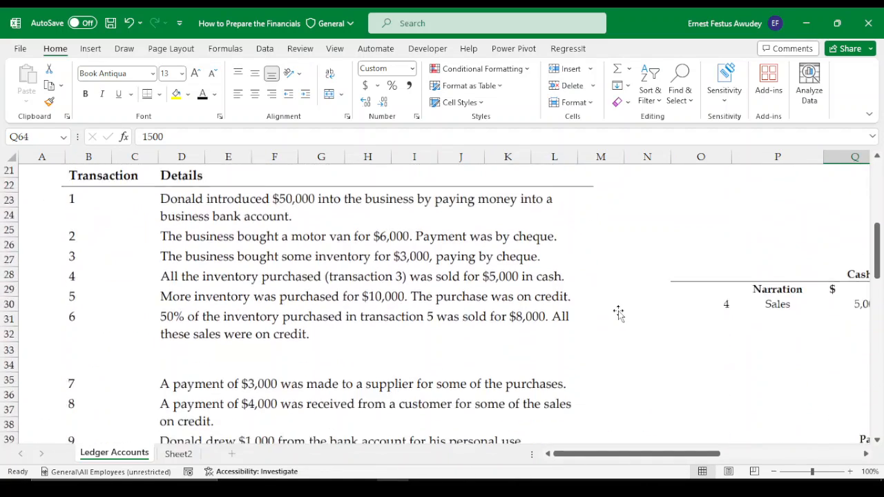
{"action": "scroll", "coordinate": [618, 312], "scroll_direction": "down", "scroll_amount": 4}
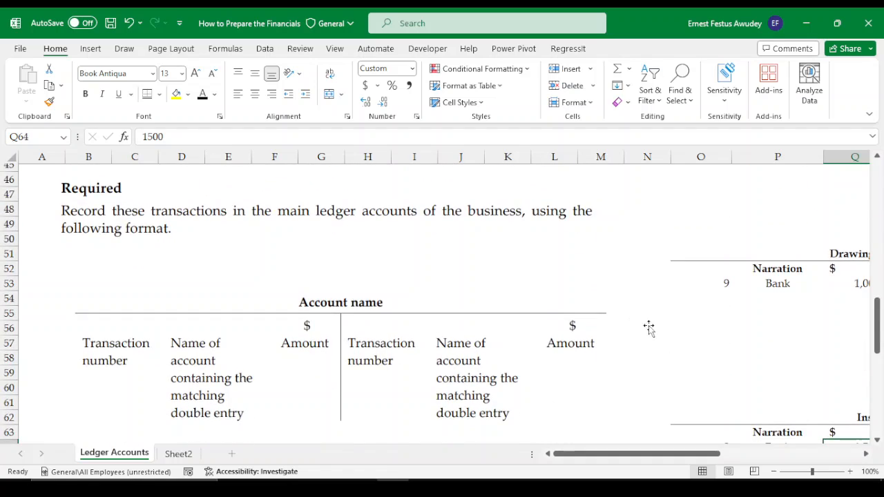
{"action": "scroll", "coordinate": [660, 326], "scroll_direction": "up", "scroll_amount": 6}
{"action": "scroll", "coordinate": [667, 345], "scroll_direction": "up", "scroll_amount": 9}
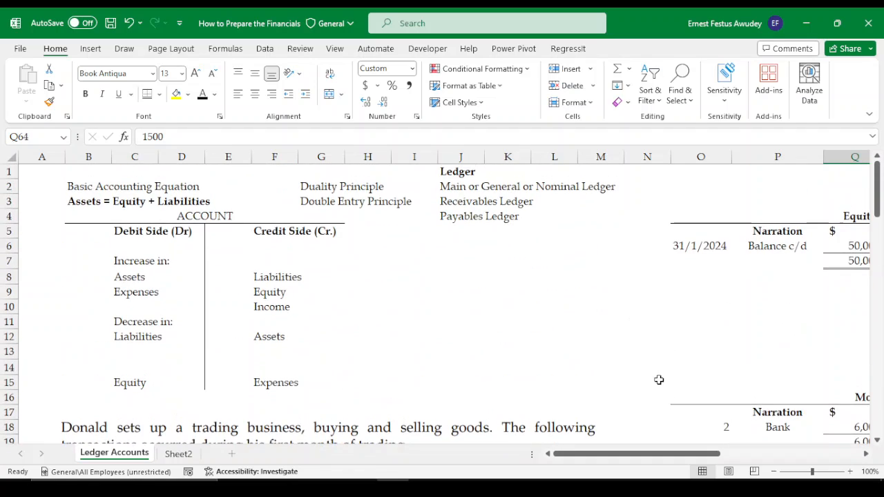
{"action": "left_click_drag", "start_coordinate": [646, 454], "coordinate": [753, 454]}
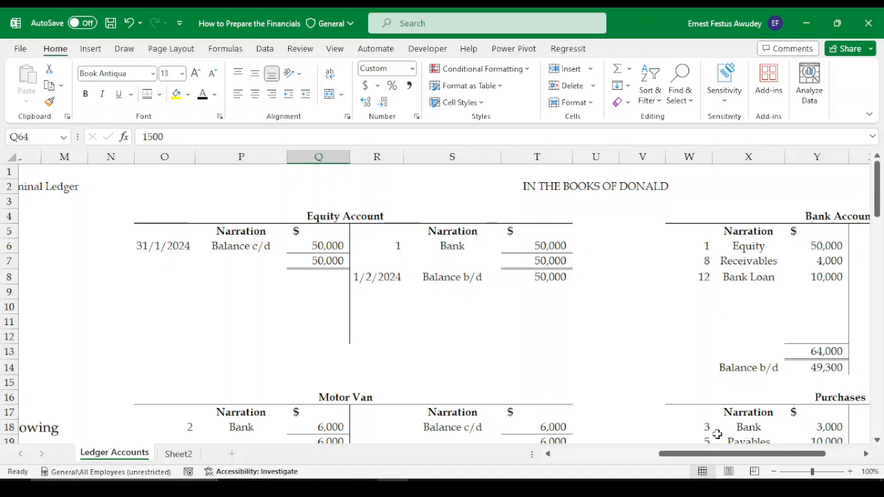
{"action": "left_click_drag", "start_coordinate": [713, 459], "coordinate": [757, 459]}
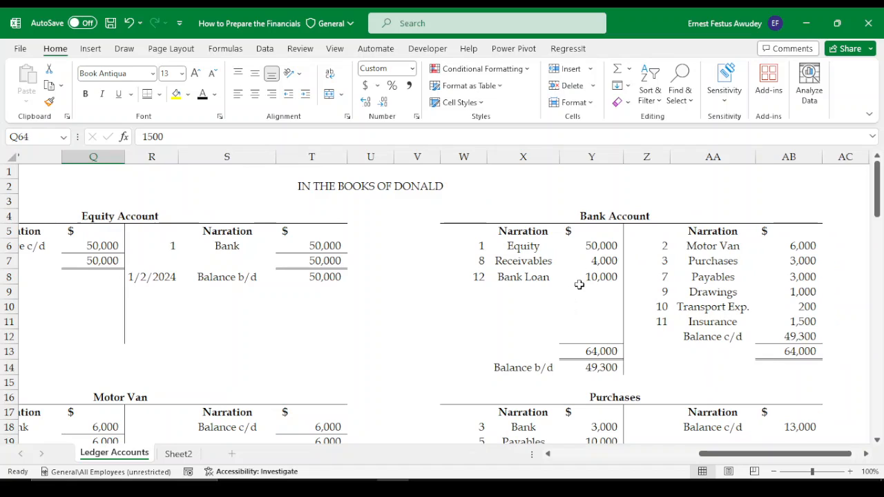
Inspect the Equity account amount in T6 and the formula linking to it in the Bank account's cell Y6.
{"action": "left_click", "coordinate": [317, 245]}
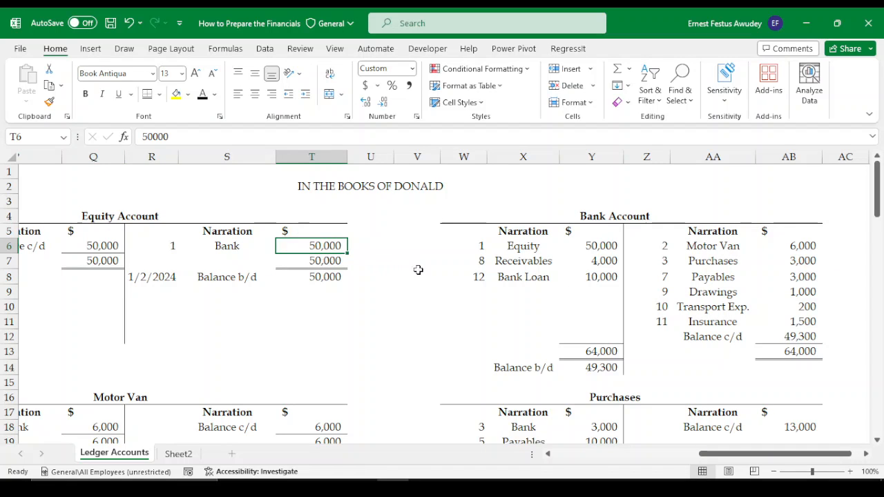
{"action": "left_click", "coordinate": [603, 246]}
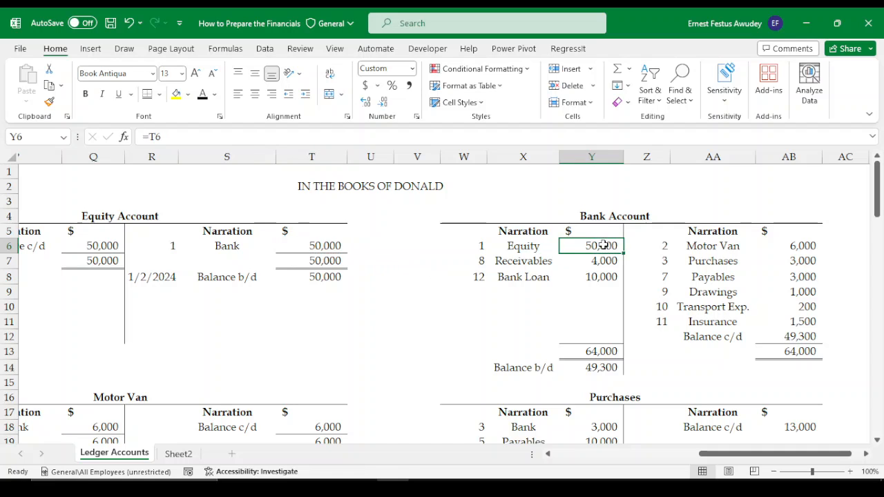
{"action": "left_click", "coordinate": [170, 137]}
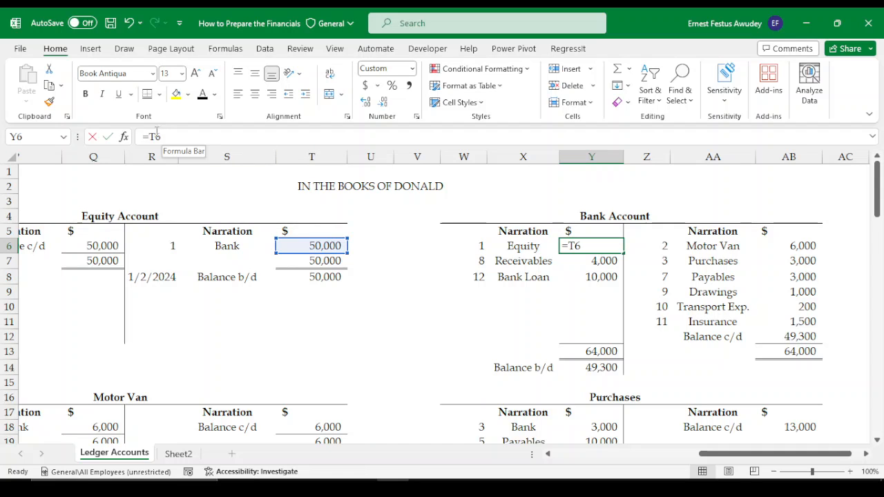
{"action": "left_click_drag", "start_coordinate": [170, 137], "coordinate": [145, 136]}
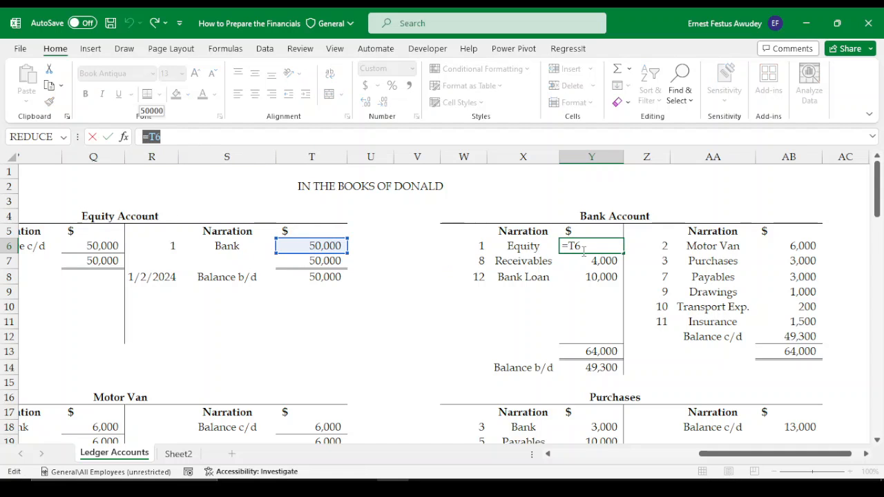
{"action": "left_click_drag", "start_coordinate": [584, 247], "coordinate": [560, 247]}
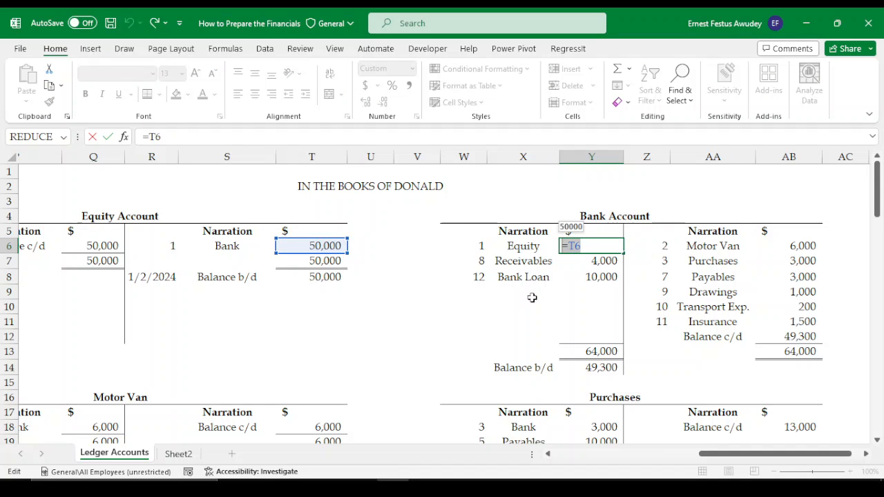
{"action": "key", "text": "Return"}
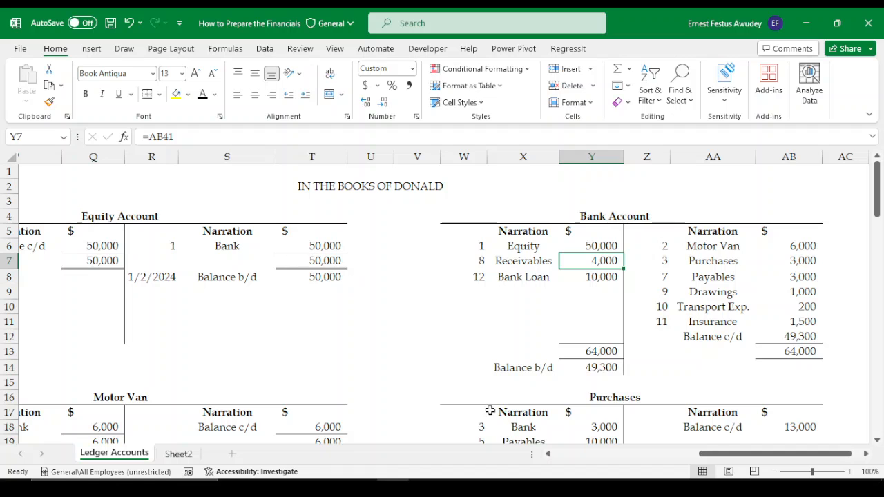
Select only the numeric constants on the Ledger Accounts sheet with Go To Special, excluding text, logicals and errors.
{"action": "left_click_drag", "start_coordinate": [730, 457], "coordinate": [598, 457]}
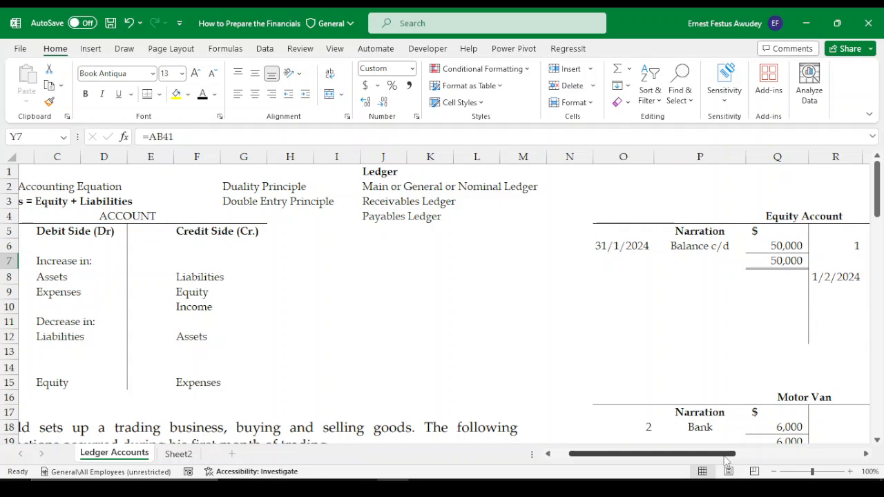
{"action": "left_click_drag", "start_coordinate": [727, 459], "coordinate": [848, 458]}
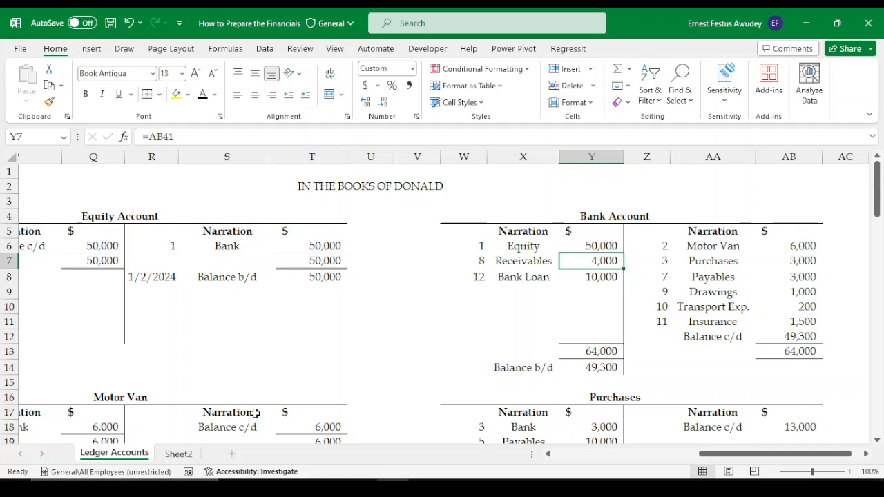
{"action": "key", "text": "ctrl+g"}
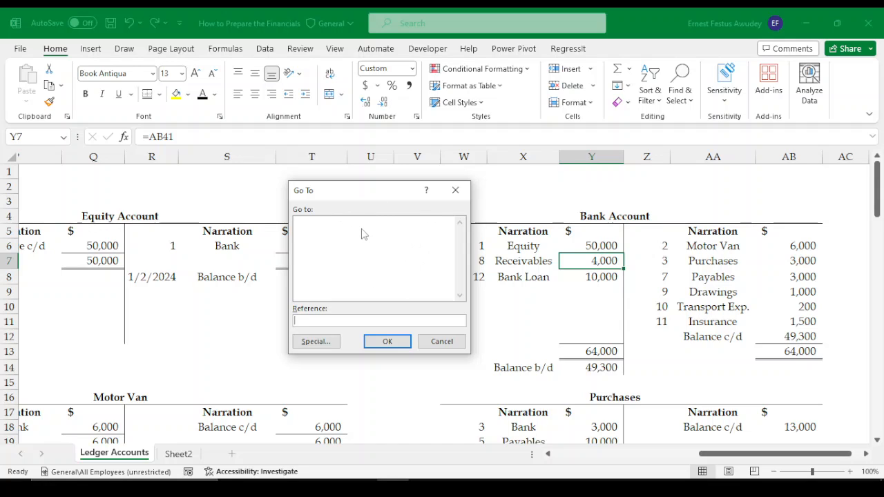
{"action": "left_click", "coordinate": [316, 342]}
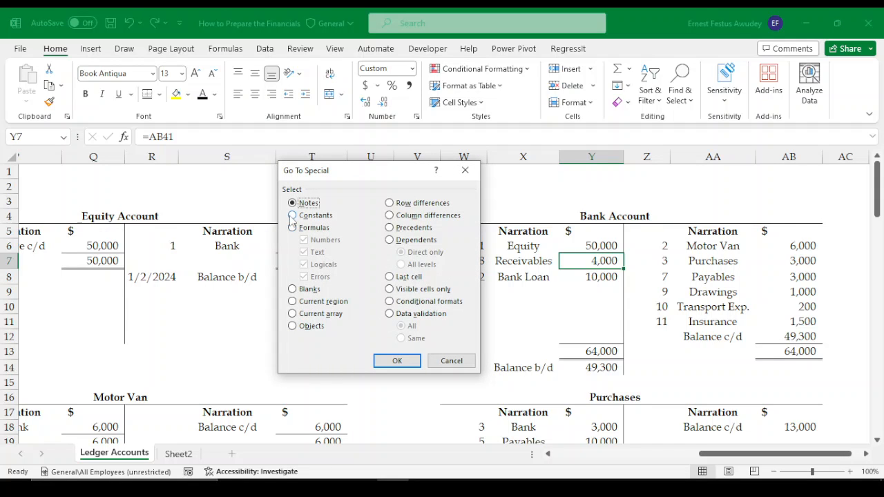
{"action": "left_click", "coordinate": [293, 217]}
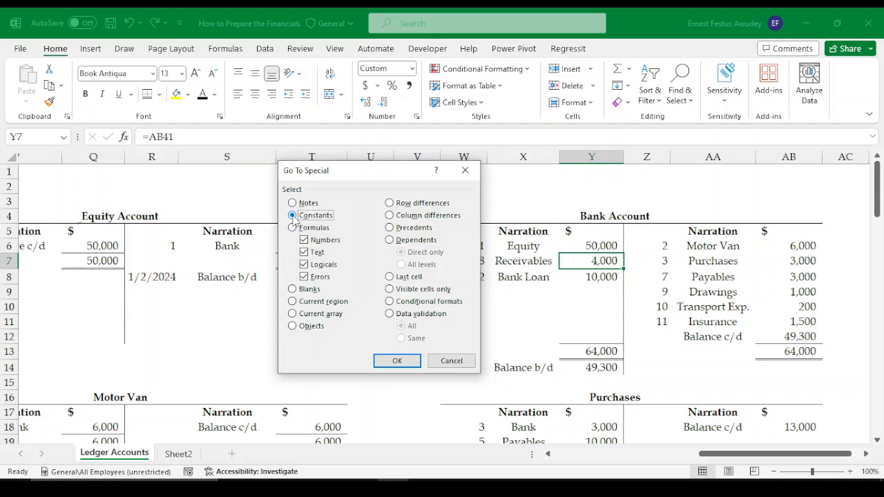
{"action": "left_click", "coordinate": [304, 253]}
{"action": "left_click", "coordinate": [304, 264]}
{"action": "left_click", "coordinate": [305, 279]}
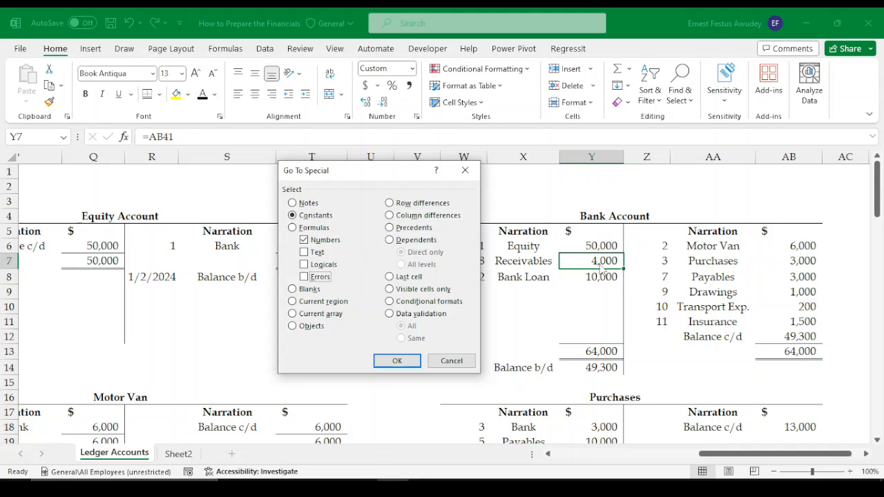
{"action": "left_click", "coordinate": [396, 360]}
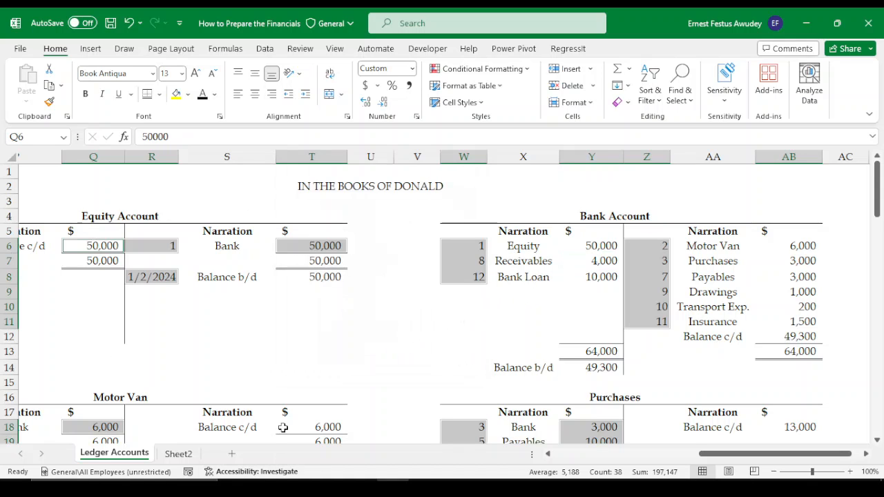
Review the selected hard-coded numbers across all the ledger accounts, from Equity down to Insurance and back.
{"action": "left_click_drag", "start_coordinate": [728, 456], "coordinate": [679, 461]}
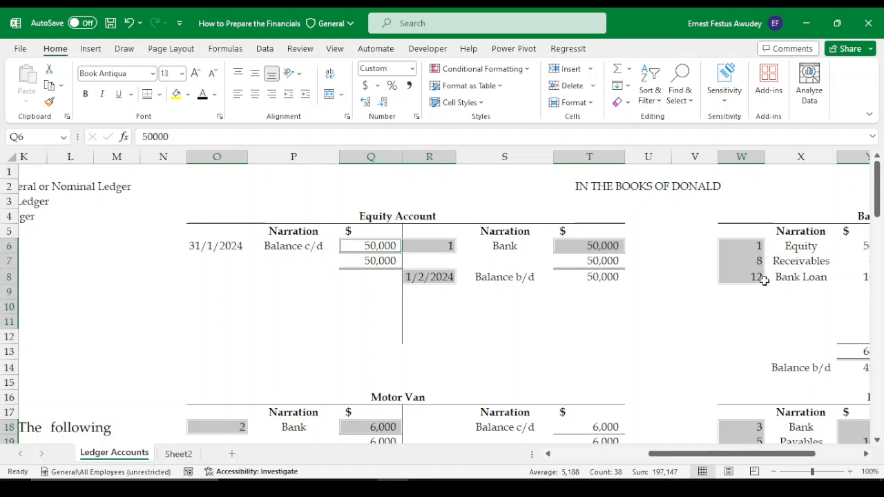
{"action": "scroll", "coordinate": [691, 283], "scroll_direction": "down", "scroll_amount": 1}
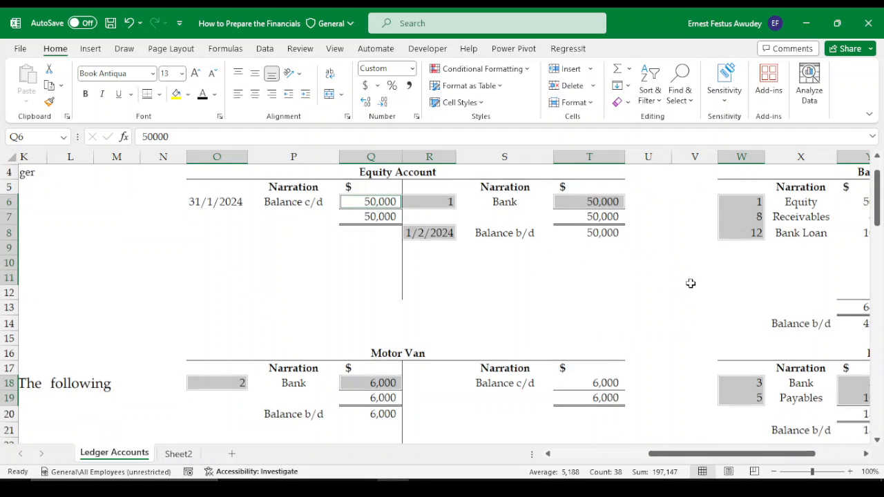
{"action": "scroll", "coordinate": [690, 283], "scroll_direction": "down", "scroll_amount": 5}
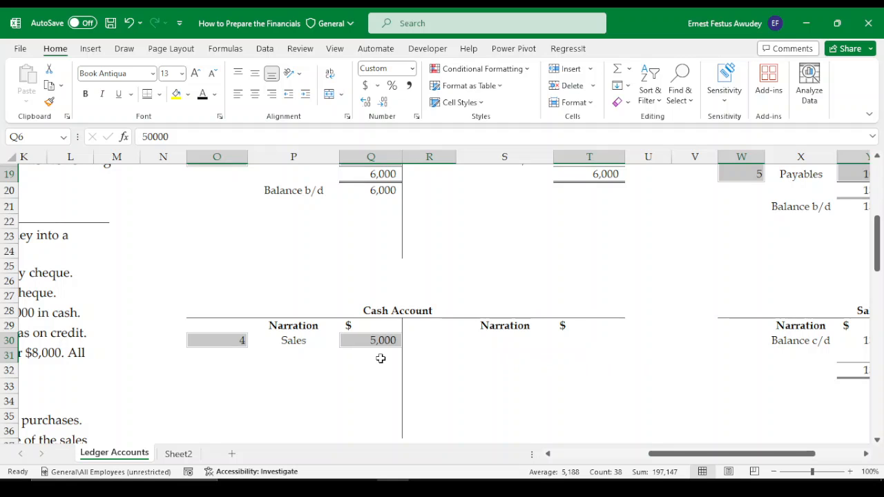
{"action": "scroll", "coordinate": [535, 365], "scroll_direction": "down", "scroll_amount": 5}
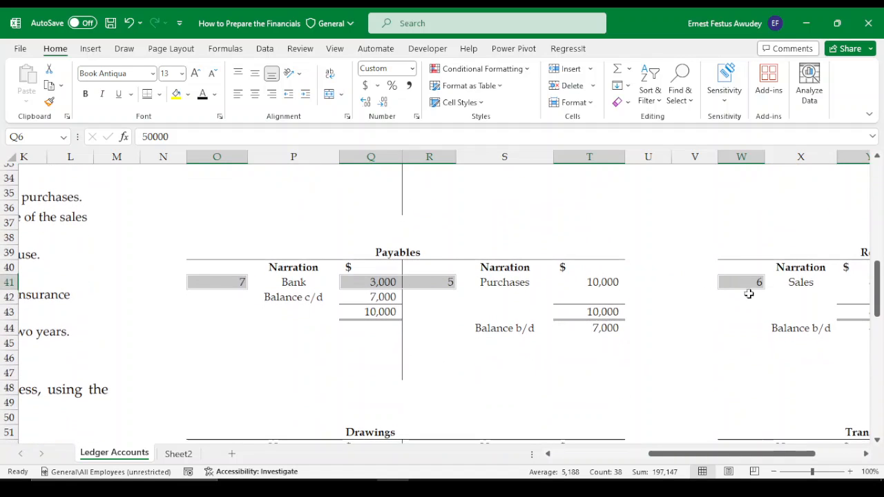
{"action": "scroll", "coordinate": [749, 294], "scroll_direction": "down", "scroll_amount": 6}
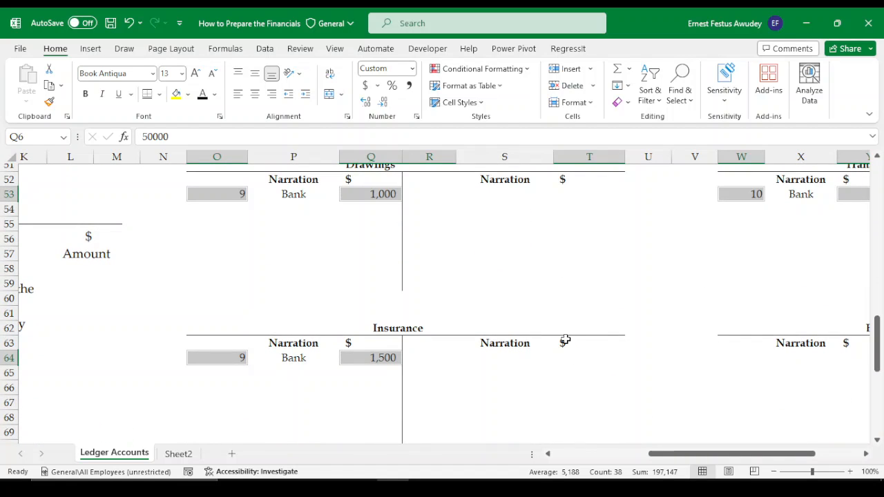
{"action": "scroll", "coordinate": [390, 367], "scroll_direction": "up", "scroll_amount": 7}
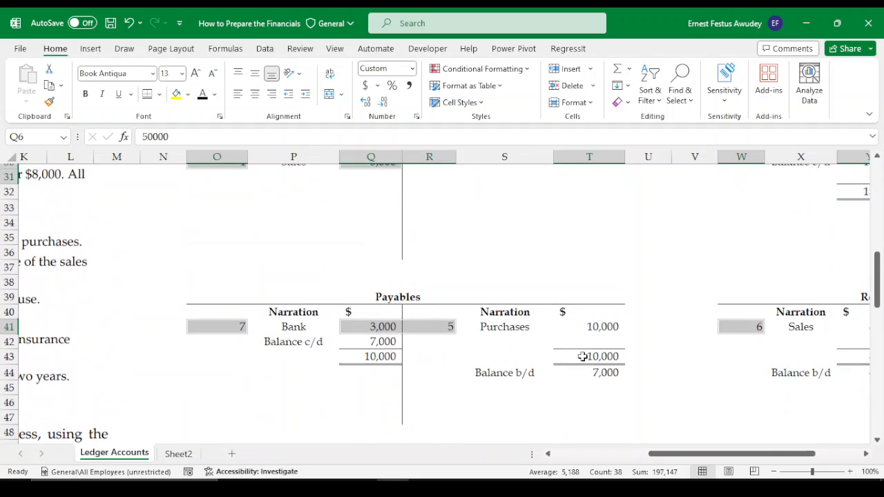
{"action": "scroll", "coordinate": [642, 339], "scroll_direction": "up", "scroll_amount": 1}
{"action": "scroll", "coordinate": [808, 333], "scroll_direction": "up", "scroll_amount": 2}
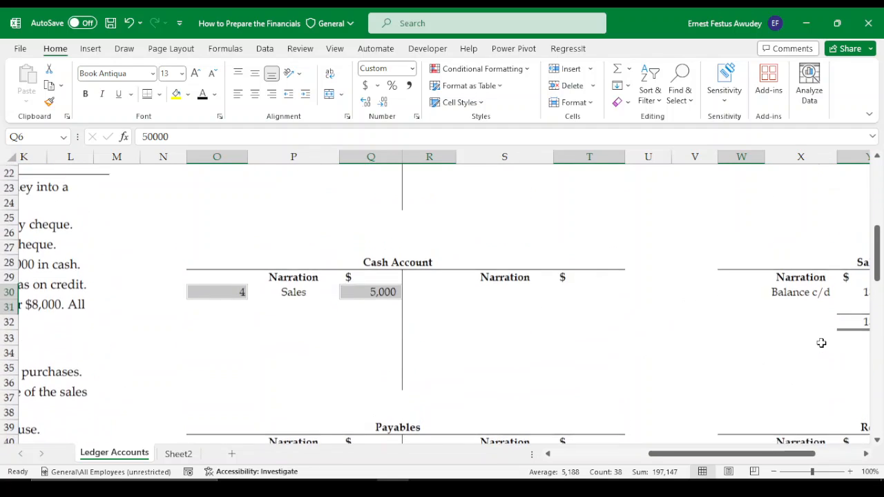
{"action": "scroll", "coordinate": [821, 344], "scroll_direction": "up", "scroll_amount": 4}
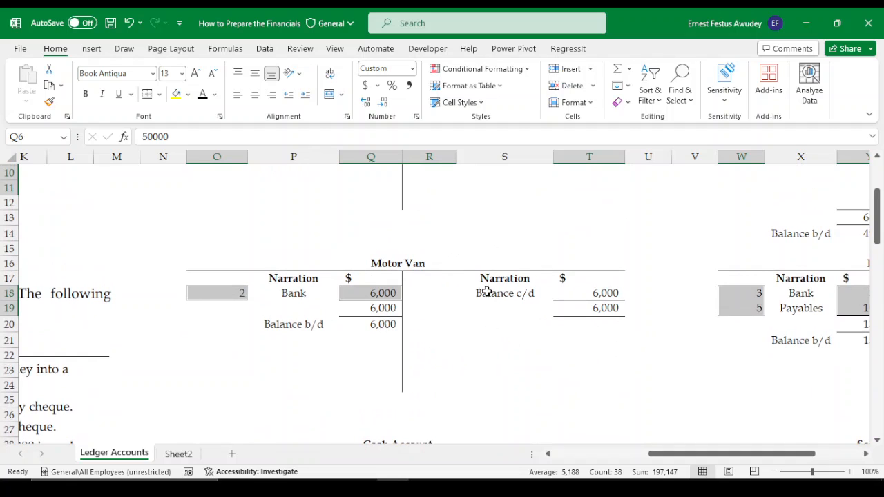
{"action": "scroll", "coordinate": [512, 297], "scroll_direction": "up", "scroll_amount": 3}
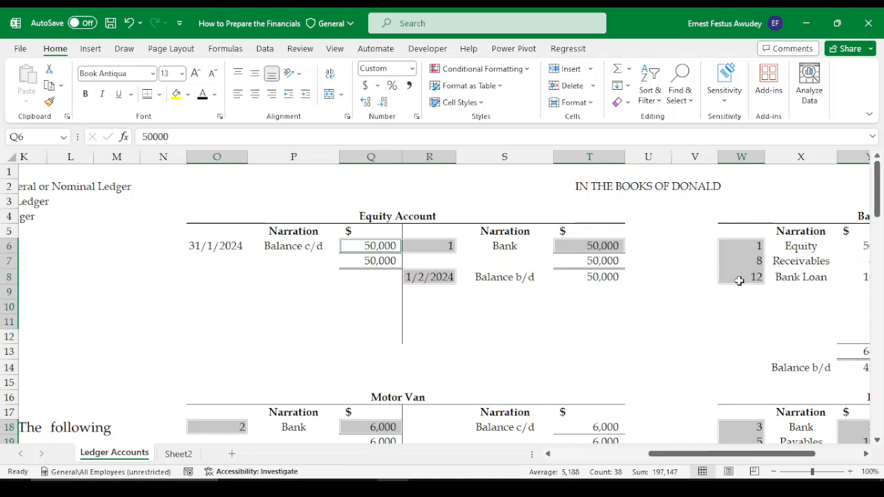
Set the font color of the selected hard-coded numbers to standard Dark Blue and clear the selection.
{"action": "left_click", "coordinate": [215, 94]}
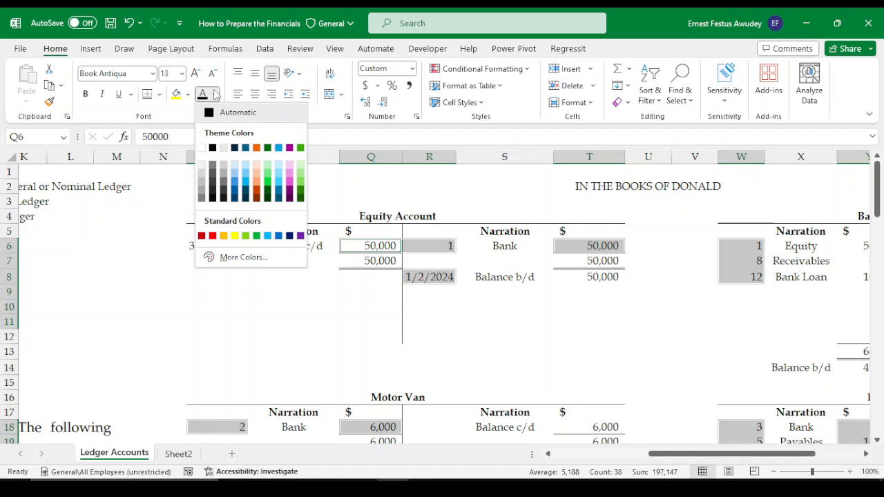
{"action": "left_click", "coordinate": [289, 238]}
{"action": "left_click", "coordinate": [293, 232]}
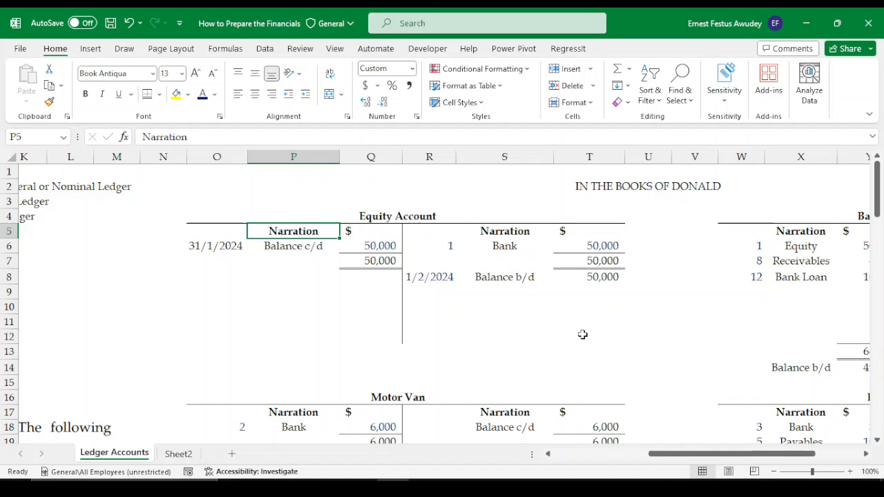
Change the Bank amount on the credit side of the Equity account in T6 to 100000.
{"action": "left_click_drag", "start_coordinate": [689, 454], "coordinate": [732, 454]}
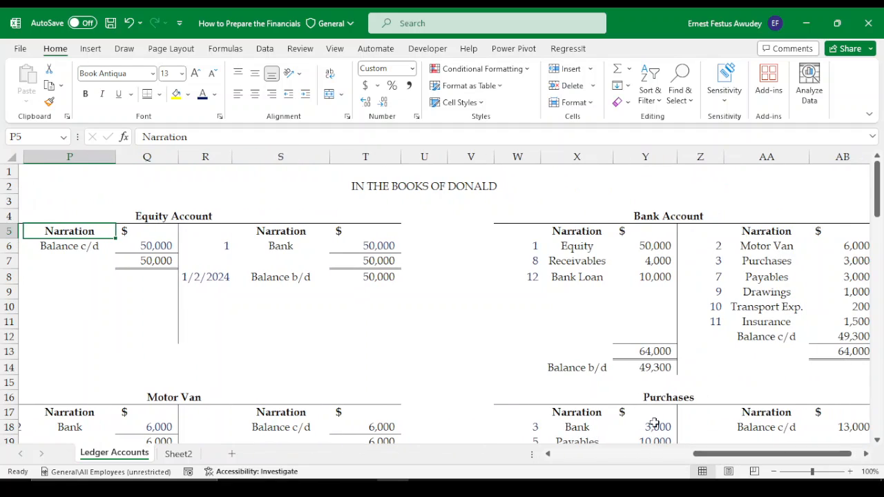
{"action": "left_click", "coordinate": [373, 247]}
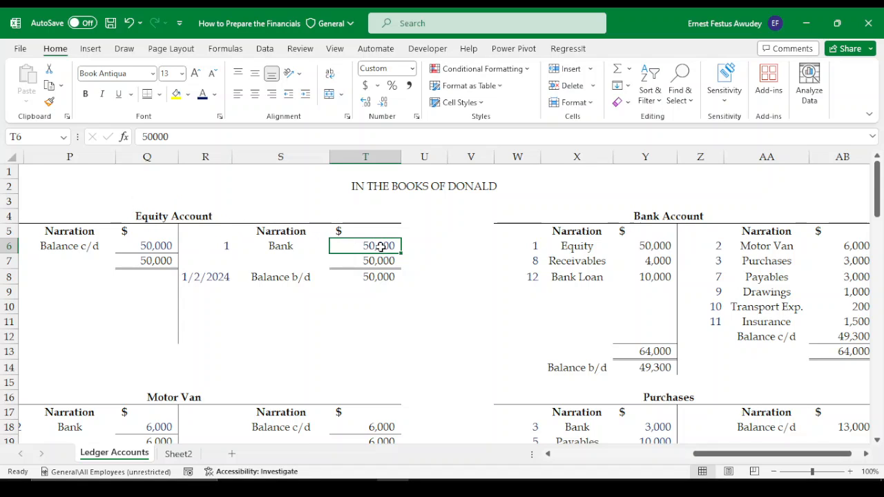
{"action": "type", "text": "1"}
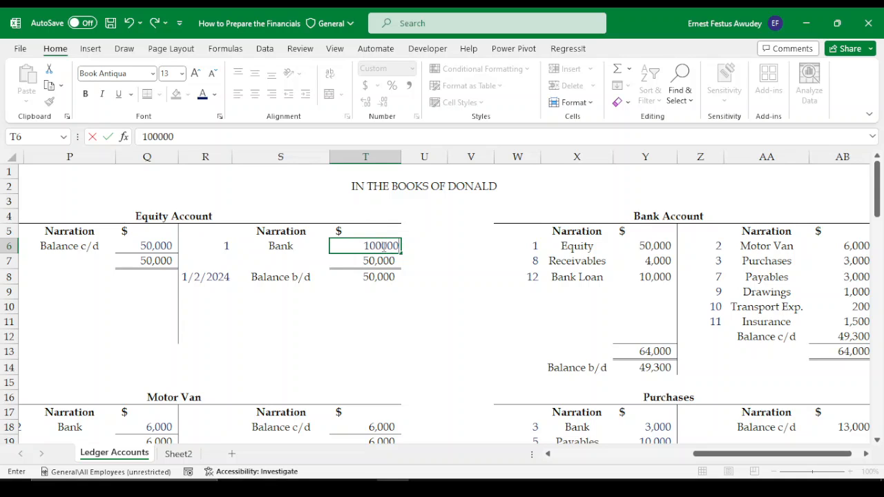
{"action": "key", "text": "Return"}
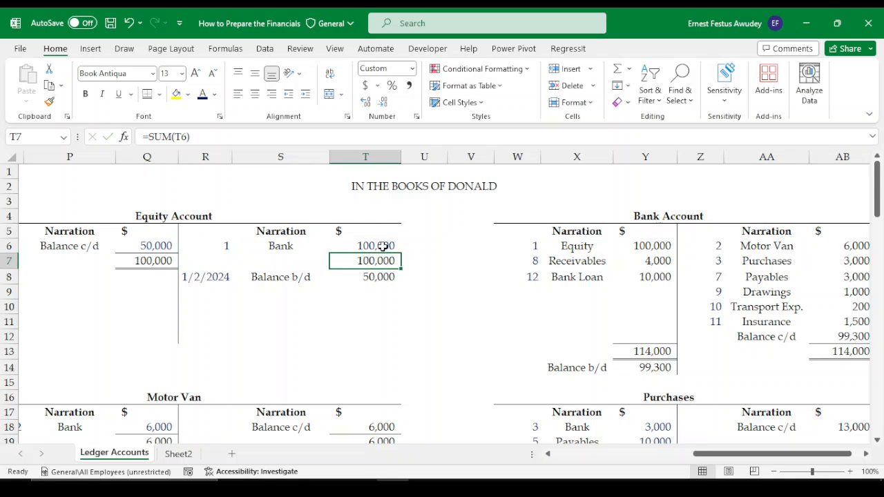
Check the linked Equity amount in Y6, the trial balance totals and the Equity credit formula in R75.
{"action": "left_click", "coordinate": [630, 246]}
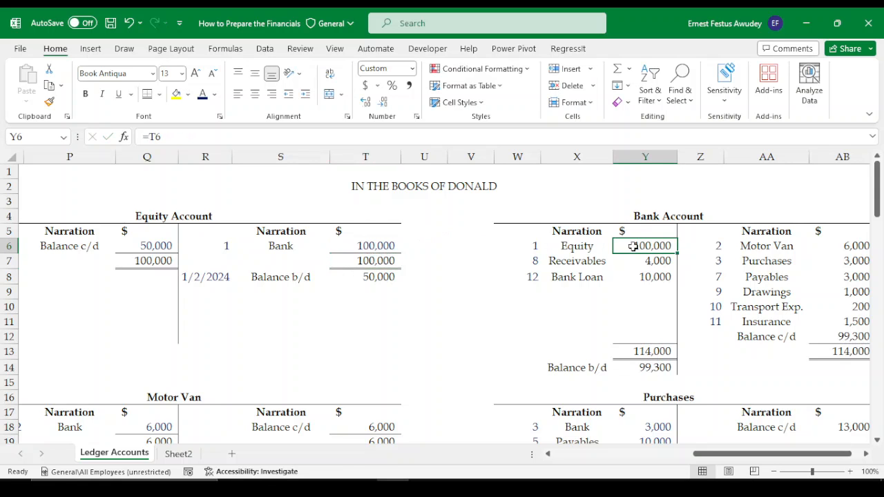
{"action": "scroll", "coordinate": [389, 336], "scroll_direction": "down", "scroll_amount": 20}
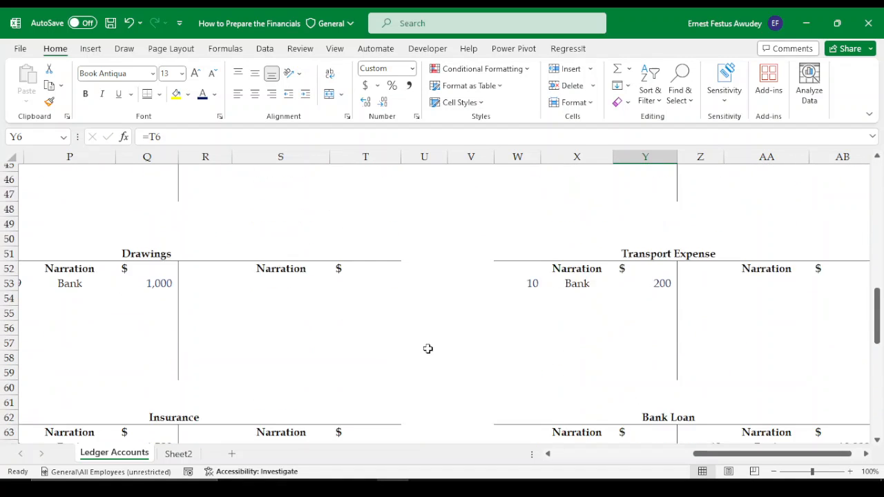
{"action": "scroll", "coordinate": [428, 348], "scroll_direction": "down", "scroll_amount": 5}
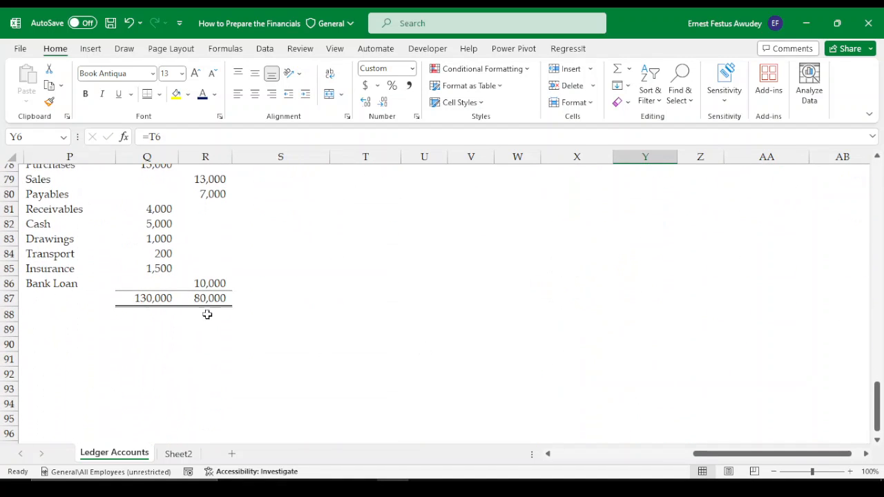
{"action": "left_click_drag", "start_coordinate": [697, 454], "coordinate": [654, 454]}
{"action": "scroll", "coordinate": [460, 323], "scroll_direction": "up", "scroll_amount": 4}
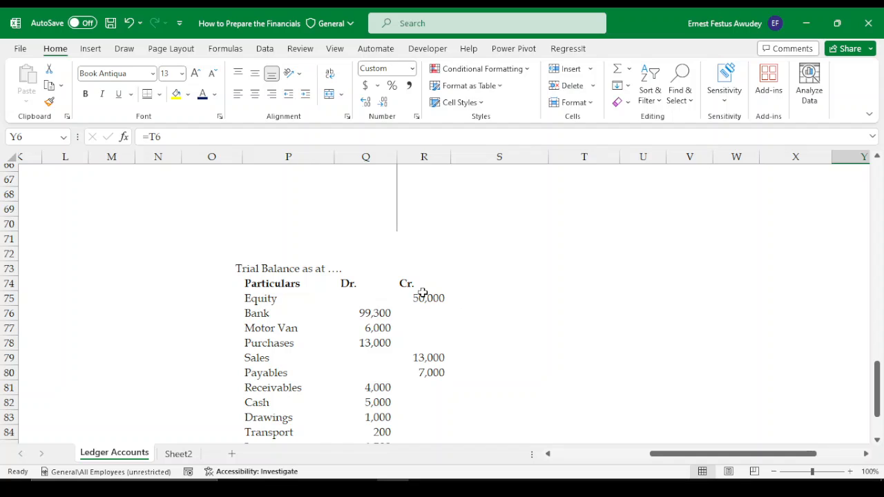
{"action": "left_click", "coordinate": [420, 299]}
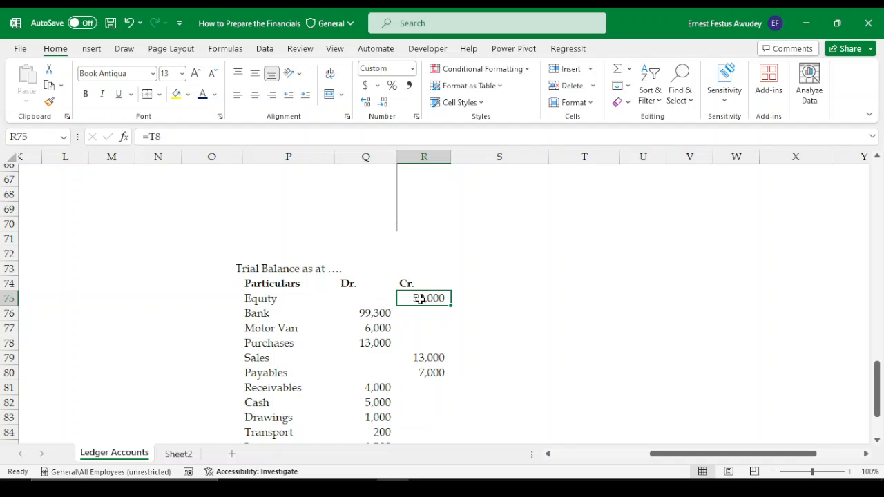
Replace the hard-coded Balance c/d amount in Q6 of the Equity account with a formula linking to the total in Q7.
{"action": "scroll", "coordinate": [450, 290], "scroll_direction": "up", "scroll_amount": 7}
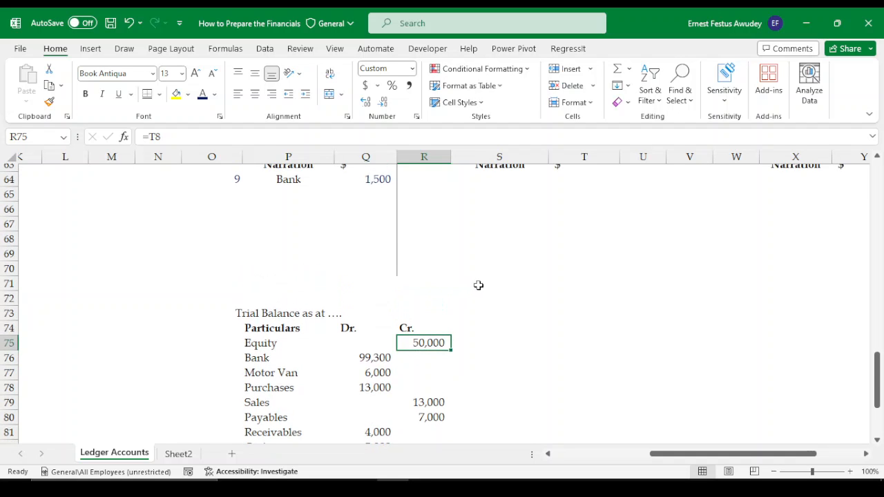
{"action": "scroll", "coordinate": [573, 287], "scroll_direction": "up", "scroll_amount": 4}
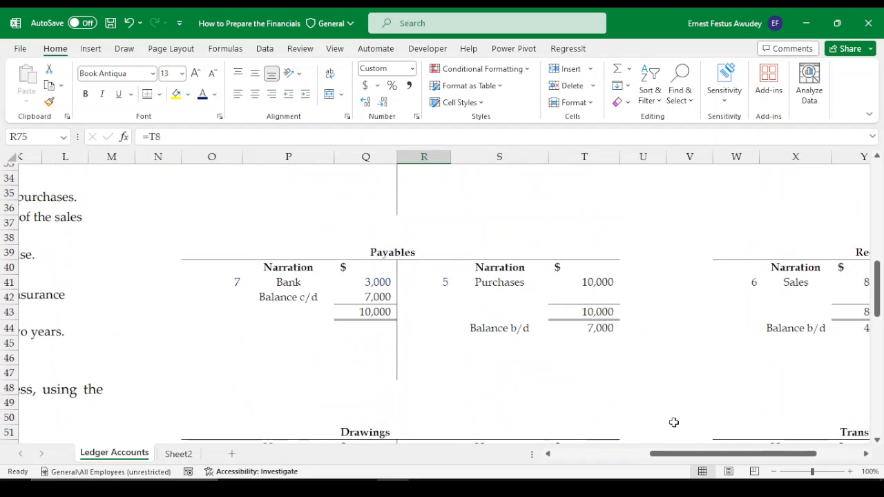
{"action": "left_click_drag", "start_coordinate": [681, 458], "coordinate": [739, 457]}
{"action": "scroll", "coordinate": [628, 349], "scroll_direction": "up", "scroll_amount": 10}
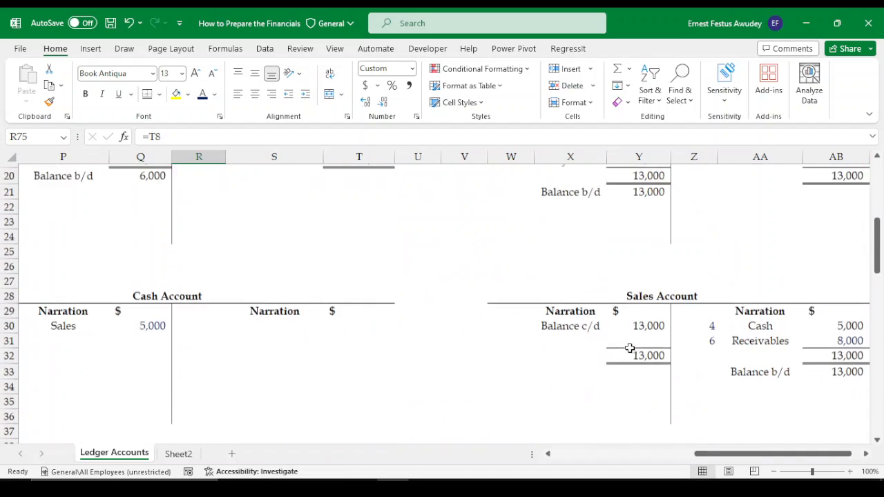
{"action": "scroll", "coordinate": [630, 294], "scroll_direction": "up", "scroll_amount": 1}
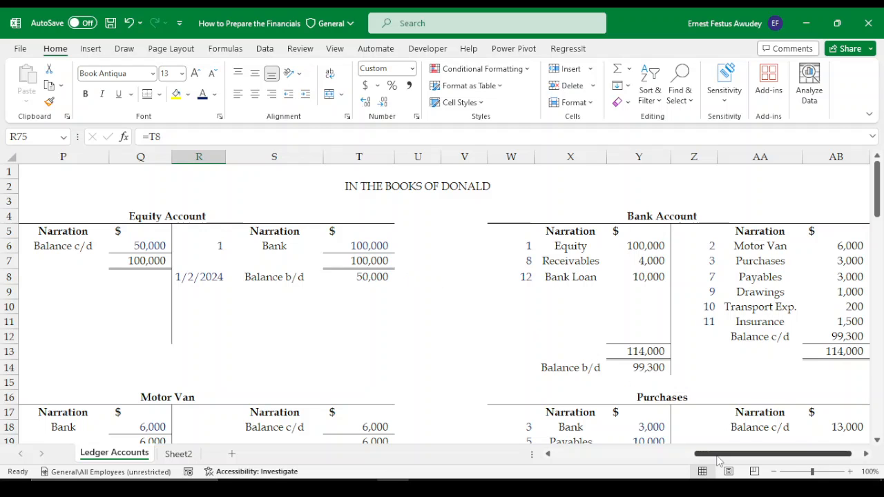
{"action": "left_click_drag", "start_coordinate": [718, 456], "coordinate": [667, 456]}
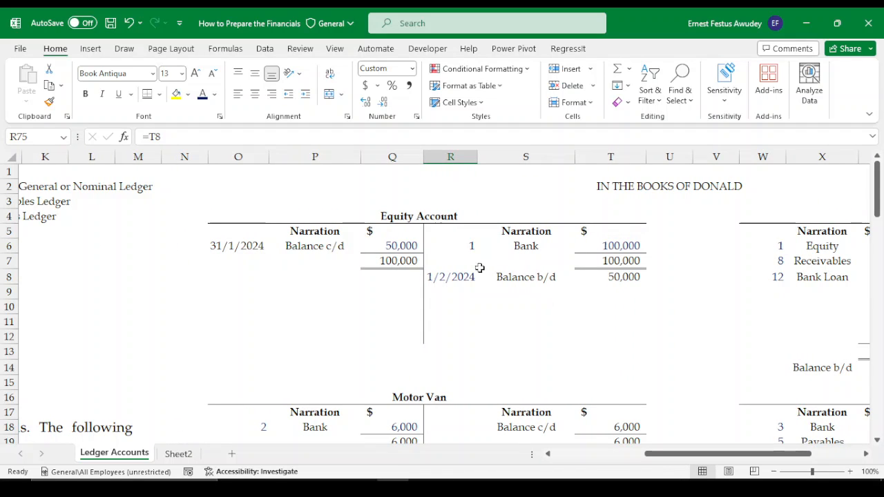
{"action": "left_click", "coordinate": [398, 246]}
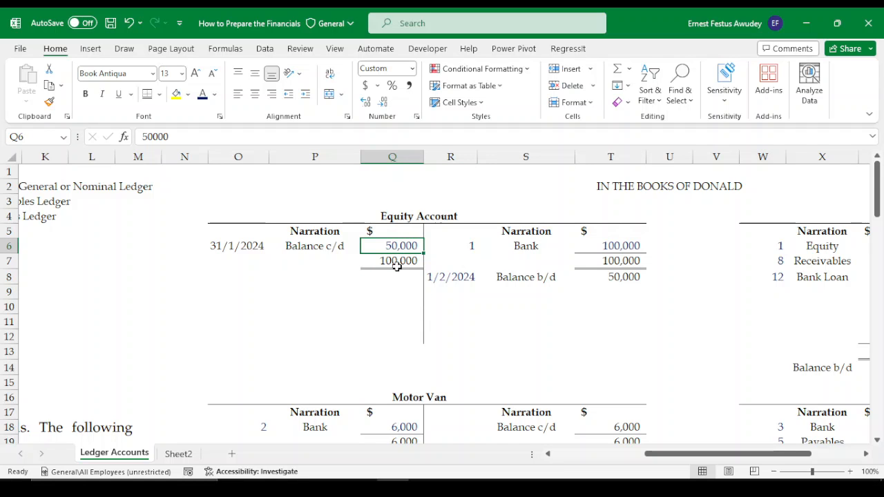
{"action": "type", "text": "="}
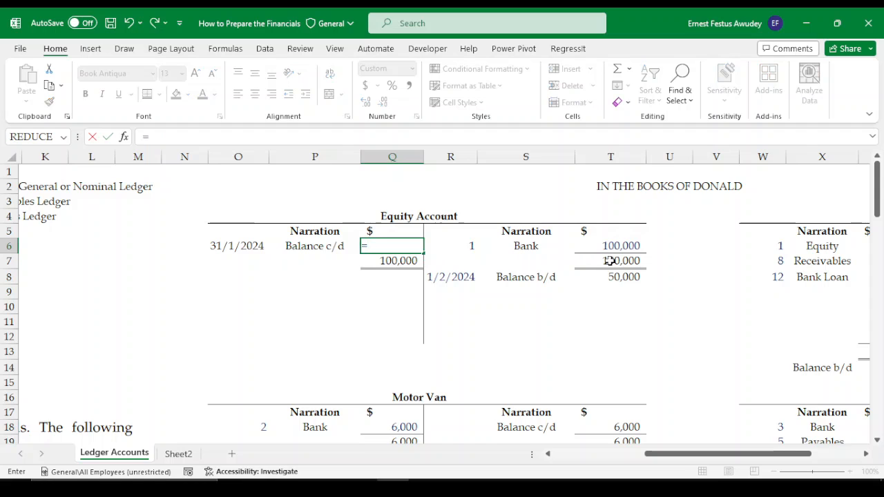
{"action": "left_click", "coordinate": [390, 261]}
{"action": "key", "text": "Return"}
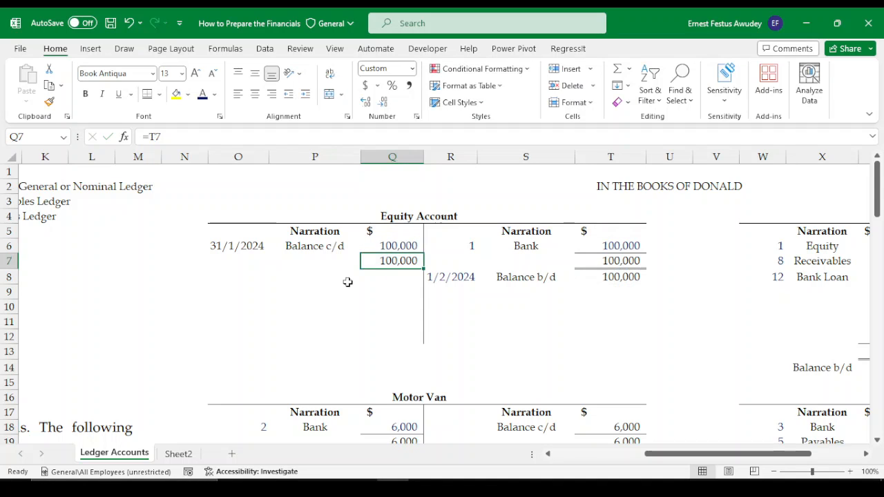
Set the font color of the linked Balance c/d amount in Q6 of the Equity account back to Automatic.
{"action": "left_click", "coordinate": [405, 247]}
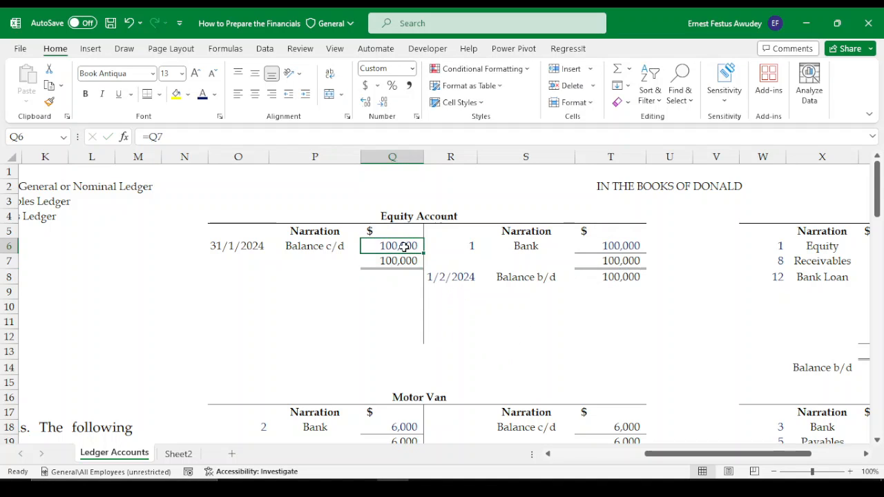
{"action": "left_click", "coordinate": [215, 94]}
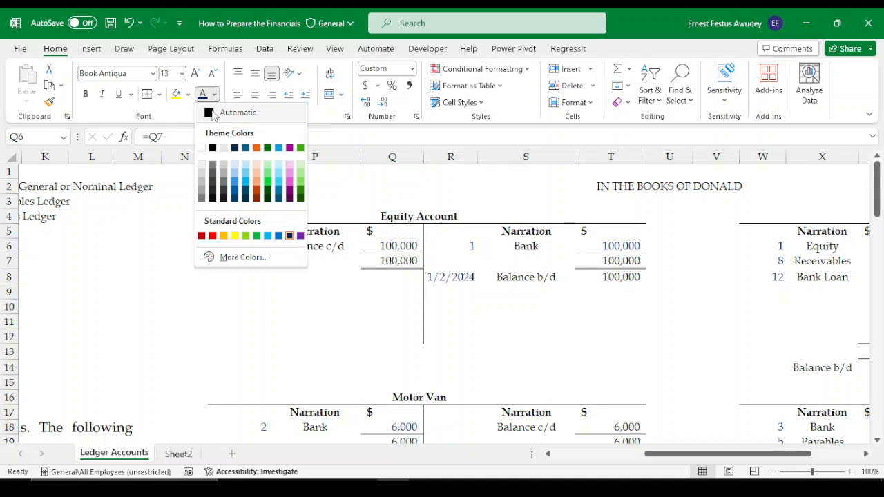
{"action": "left_click", "coordinate": [216, 113]}
{"action": "left_click", "coordinate": [538, 327]}
Review the ledger T-accounts and the trial balance for their color-coded amounts and linked balances.
{"action": "scroll", "coordinate": [633, 322], "scroll_direction": "down", "scroll_amount": 13}
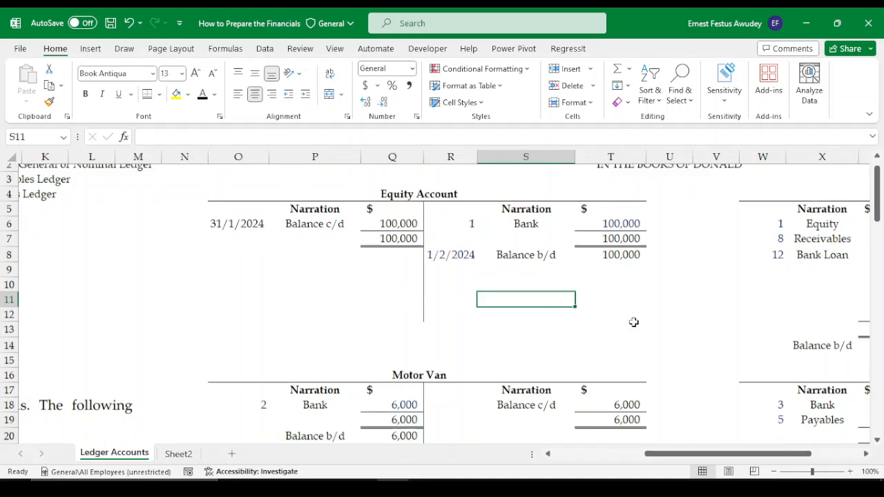
{"action": "scroll", "coordinate": [592, 348], "scroll_direction": "down", "scroll_amount": 14}
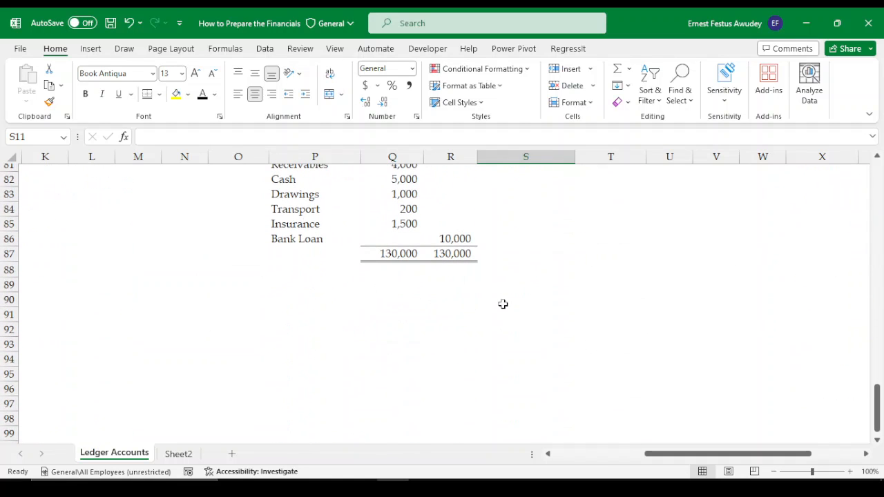
{"action": "scroll", "coordinate": [526, 311], "scroll_direction": "up", "scroll_amount": 7}
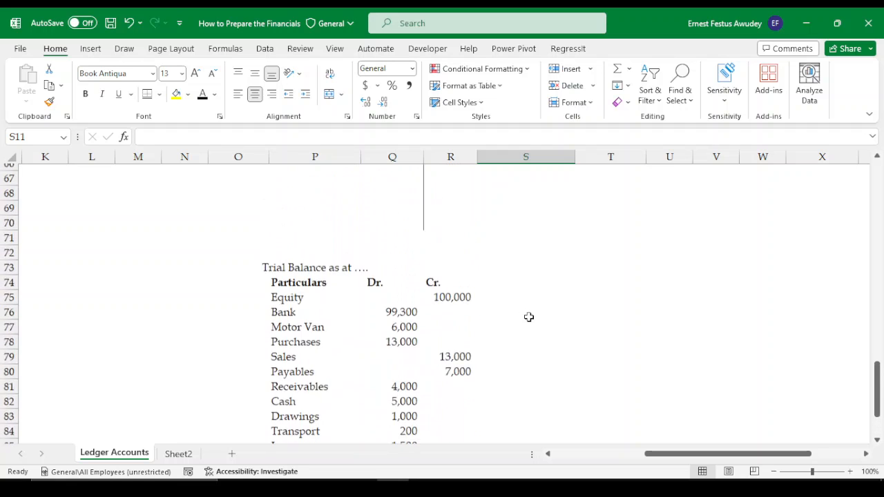
{"action": "scroll", "coordinate": [529, 317], "scroll_direction": "up", "scroll_amount": 8}
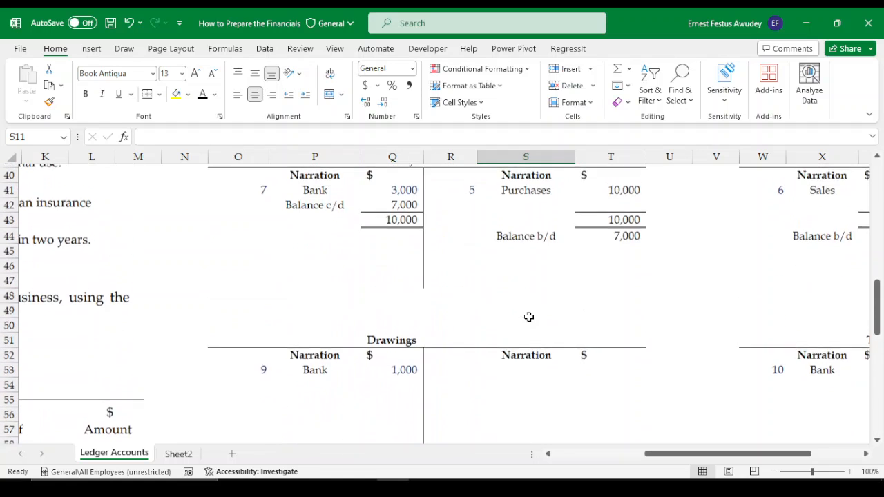
{"action": "scroll", "coordinate": [601, 324], "scroll_direction": "up", "scroll_amount": 1}
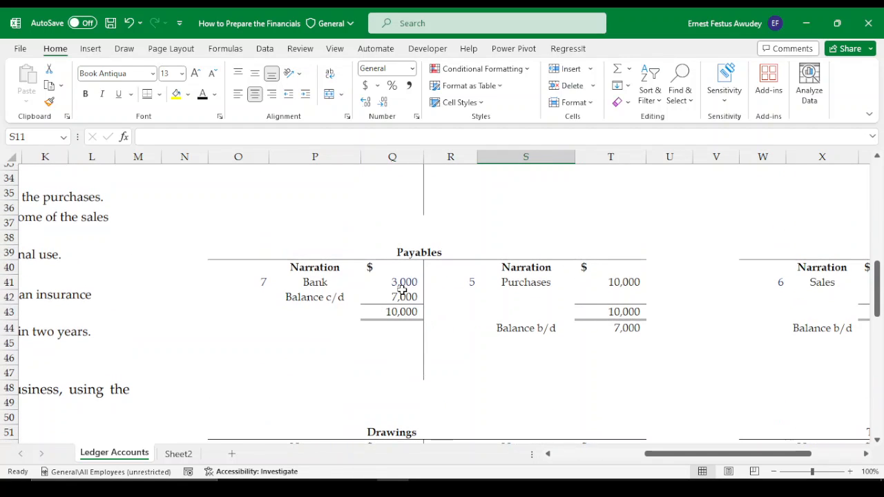
{"action": "scroll", "coordinate": [622, 325], "scroll_direction": "up", "scroll_amount": 11}
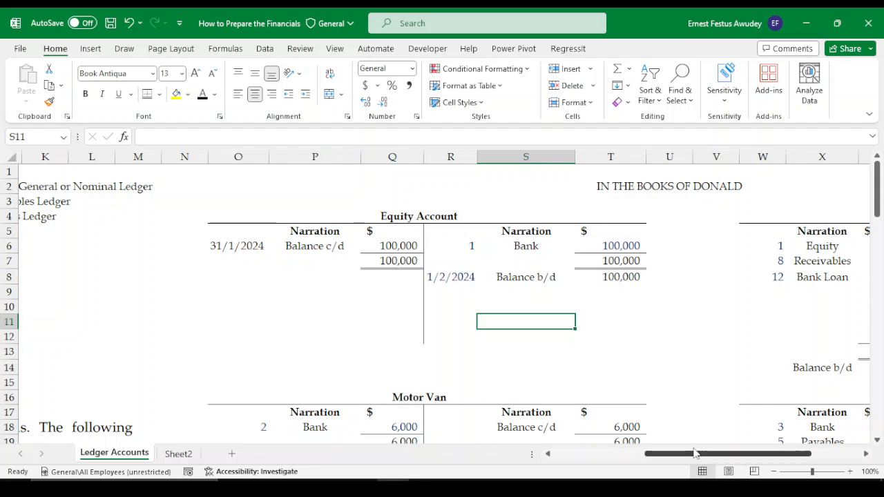
{"action": "left_click_drag", "start_coordinate": [694, 455], "coordinate": [744, 455]}
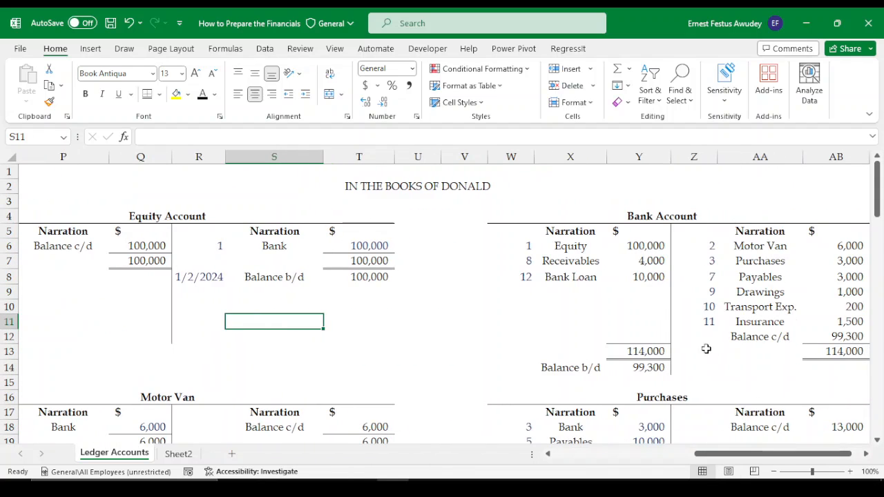
{"action": "scroll", "coordinate": [706, 342], "scroll_direction": "down", "scroll_amount": 1}
{"action": "scroll", "coordinate": [706, 341], "scroll_direction": "down", "scroll_amount": 4}
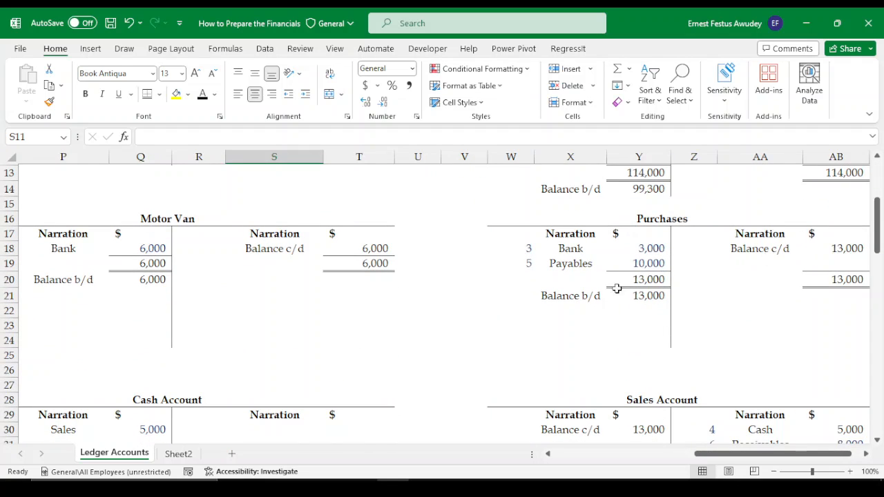
{"action": "scroll", "coordinate": [255, 320], "scroll_direction": "down", "scroll_amount": 4}
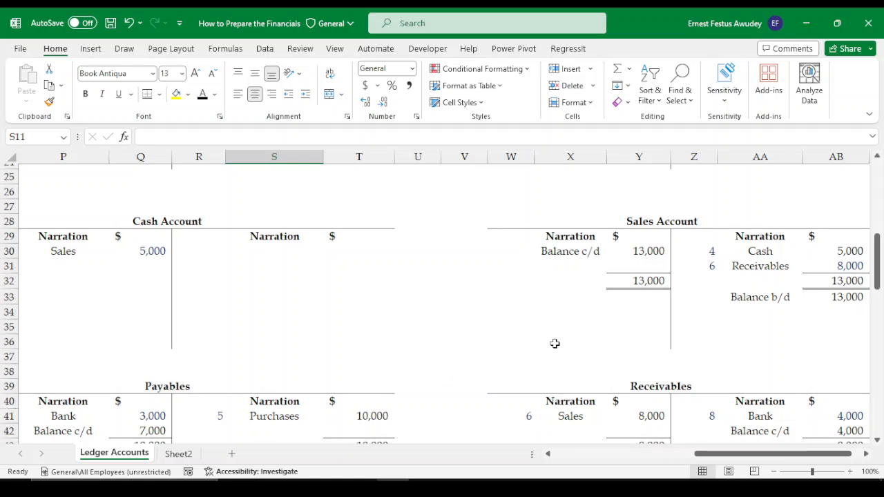
{"action": "scroll", "coordinate": [510, 343], "scroll_direction": "up", "scroll_amount": 1}
{"action": "scroll", "coordinate": [510, 343], "scroll_direction": "up", "scroll_amount": 7}
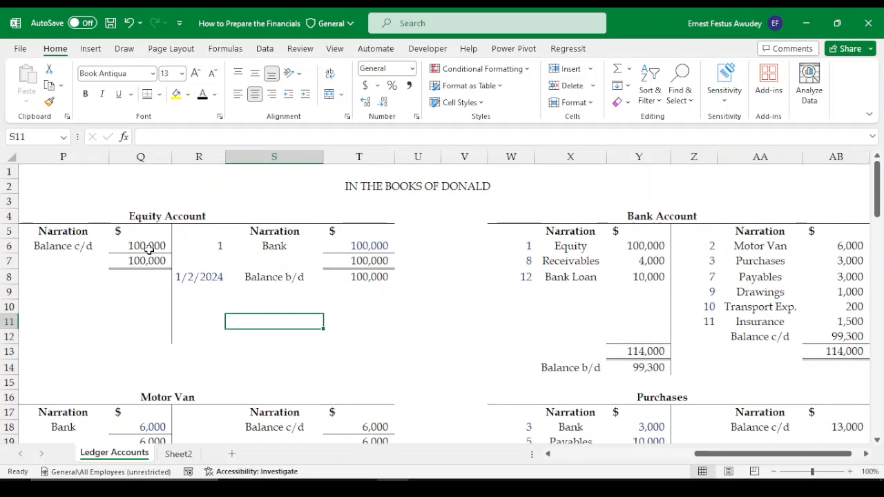
Change the Bank amount in T6 of the Equity account to 50000 and check the effect on the trial balance.
{"action": "left_click", "coordinate": [148, 250]}
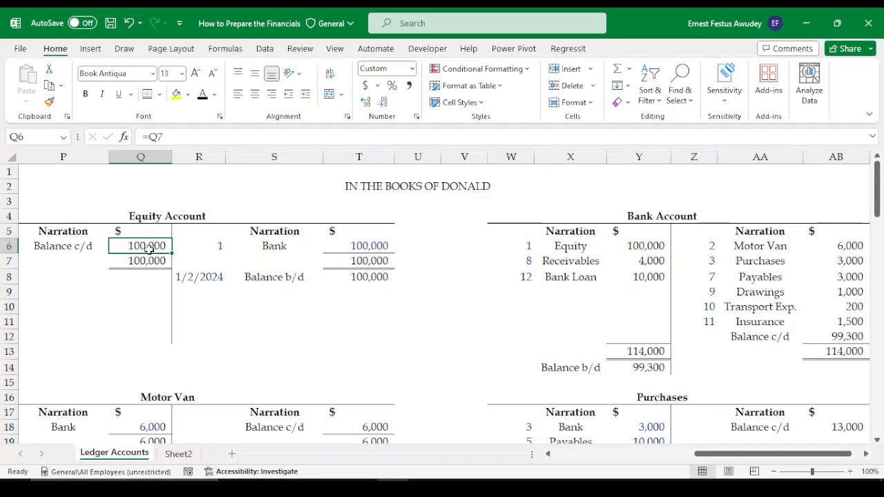
{"action": "left_click", "coordinate": [361, 248]}
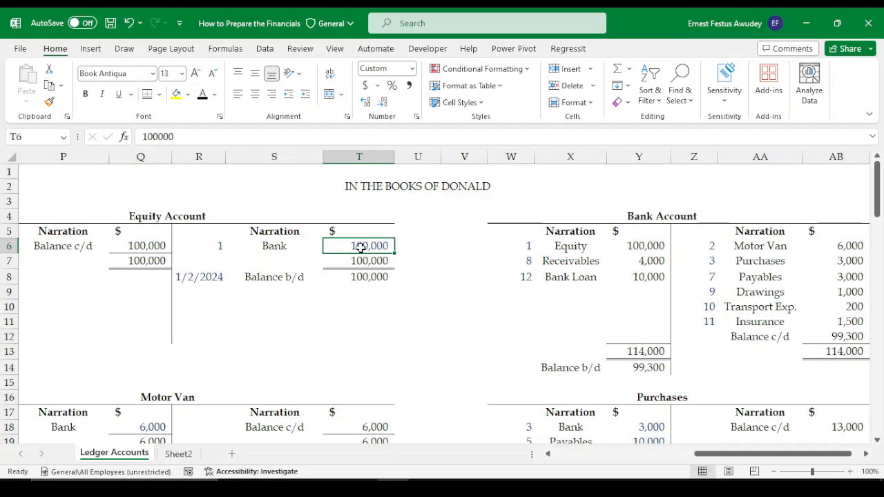
{"action": "type", "text": "50000"}
{"action": "key", "text": "Return"}
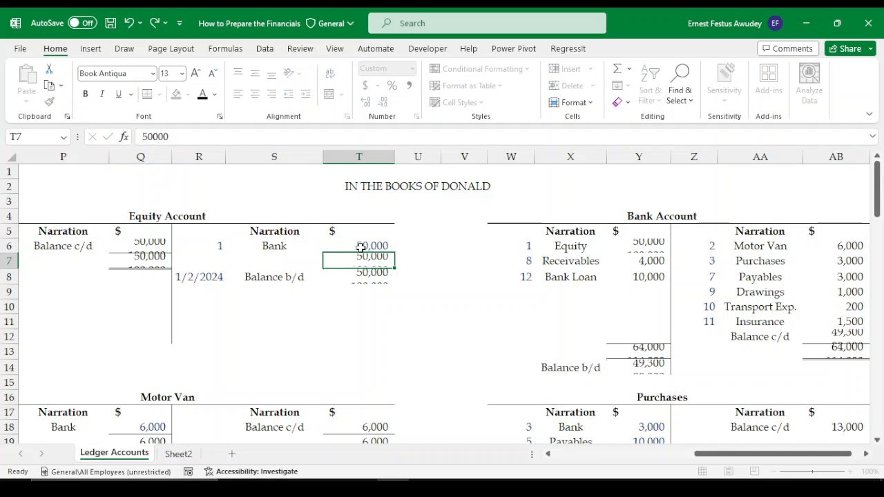
{"action": "scroll", "coordinate": [477, 258], "scroll_direction": "down", "scroll_amount": 3}
{"action": "scroll", "coordinate": [477, 258], "scroll_direction": "down", "scroll_amount": 20}
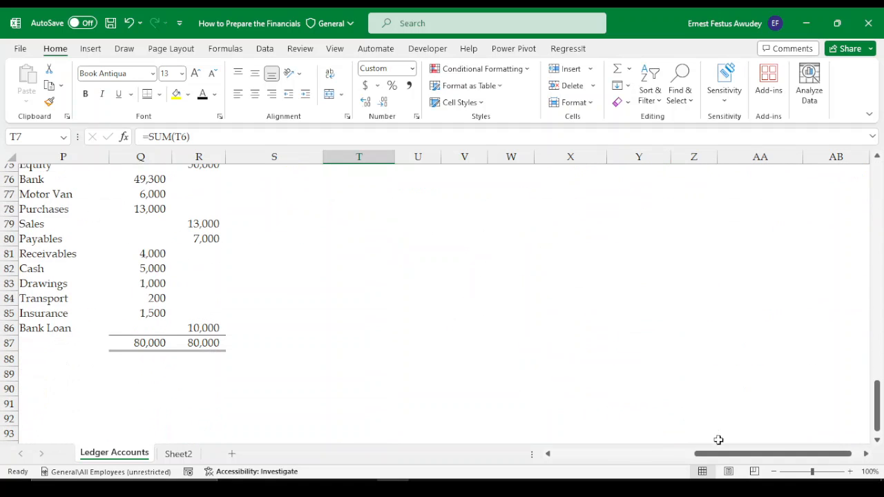
{"action": "left_click_drag", "start_coordinate": [719, 454], "coordinate": [674, 454]}
{"action": "scroll", "coordinate": [391, 301], "scroll_direction": "up", "scroll_amount": 2}
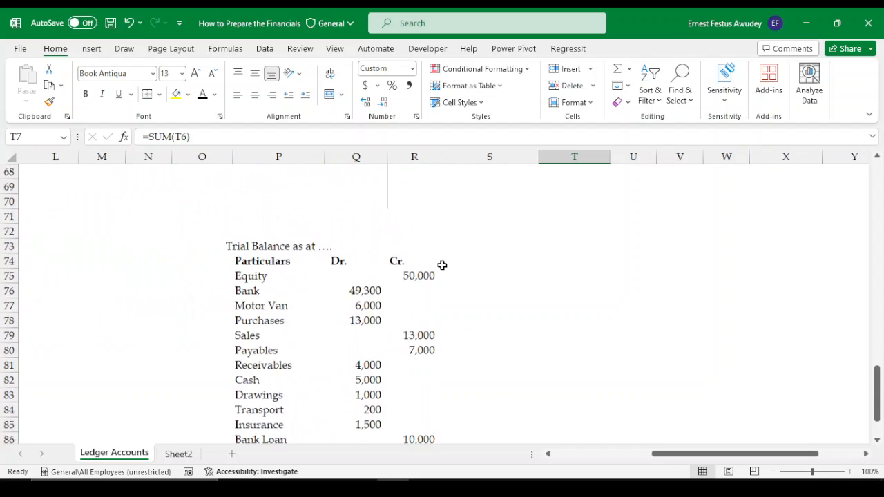
Make the books heading in U2 above the T-accounts bold.
{"action": "scroll", "coordinate": [457, 264], "scroll_direction": "up", "scroll_amount": 12}
{"action": "scroll", "coordinate": [458, 264], "scroll_direction": "up", "scroll_amount": 6}
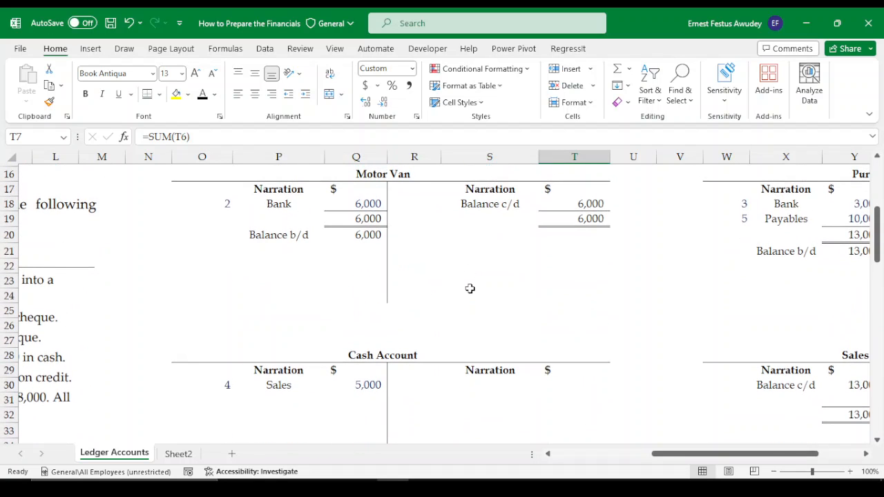
{"action": "scroll", "coordinate": [469, 289], "scroll_direction": "up", "scroll_amount": 5}
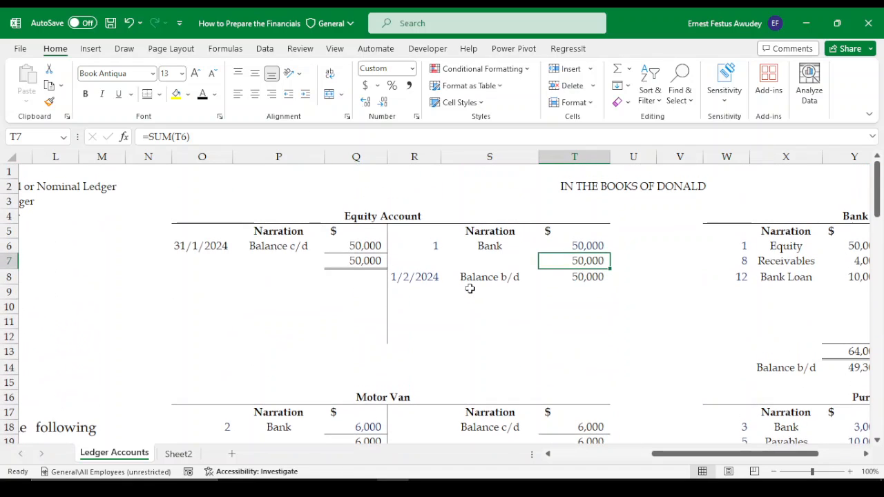
{"action": "left_click", "coordinate": [575, 188]}
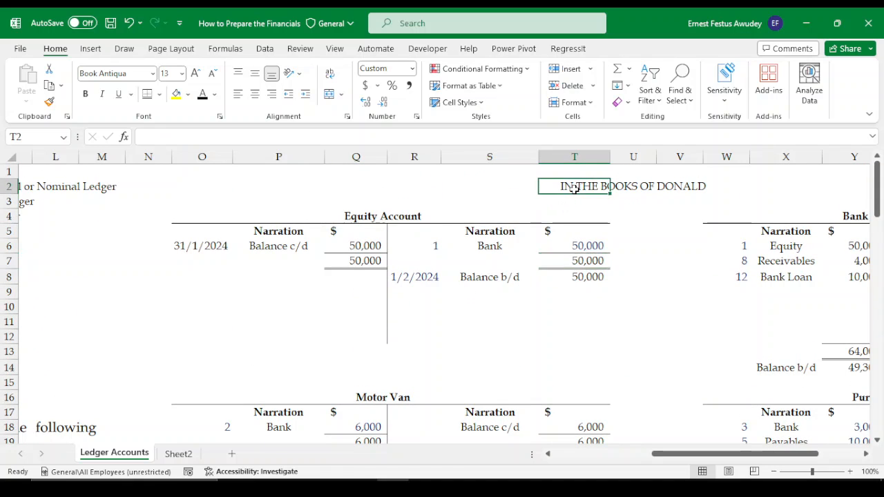
{"action": "left_click", "coordinate": [632, 187]}
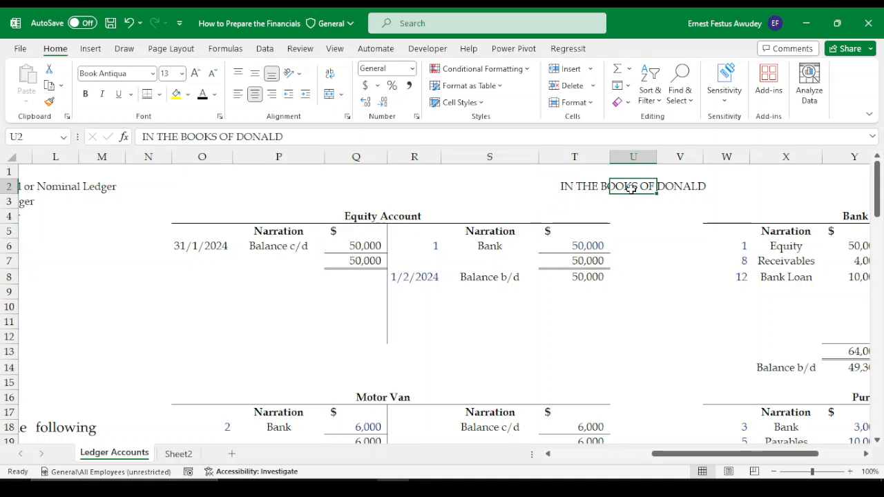
{"action": "key", "text": "ctrl+b"}
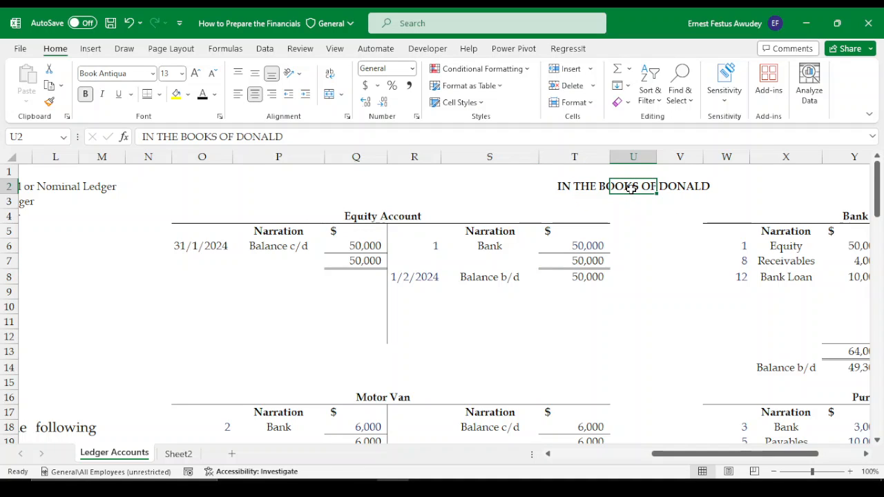
{"action": "left_click", "coordinate": [506, 198]}
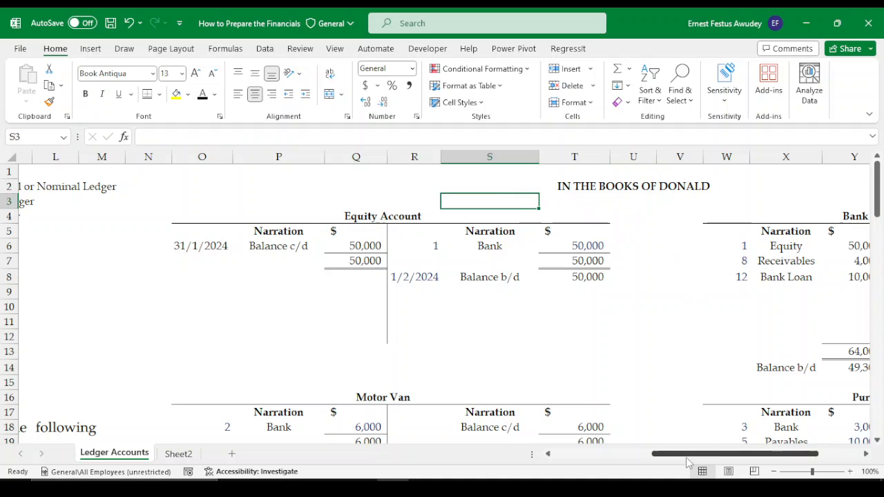
Review the T-accounts and the trial balance amounts and totals on the Ledger Accounts sheet.
{"action": "left_click_drag", "start_coordinate": [688, 456], "coordinate": [722, 455]}
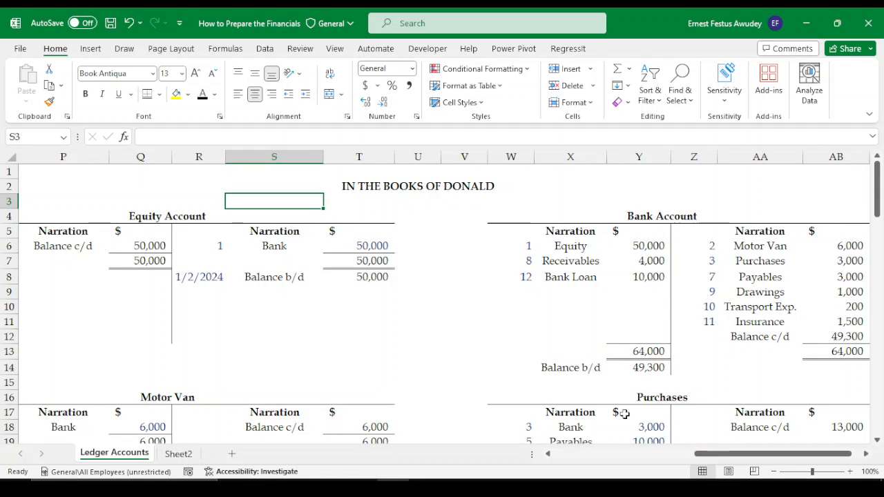
{"action": "scroll", "coordinate": [463, 304], "scroll_direction": "down", "scroll_amount": 5}
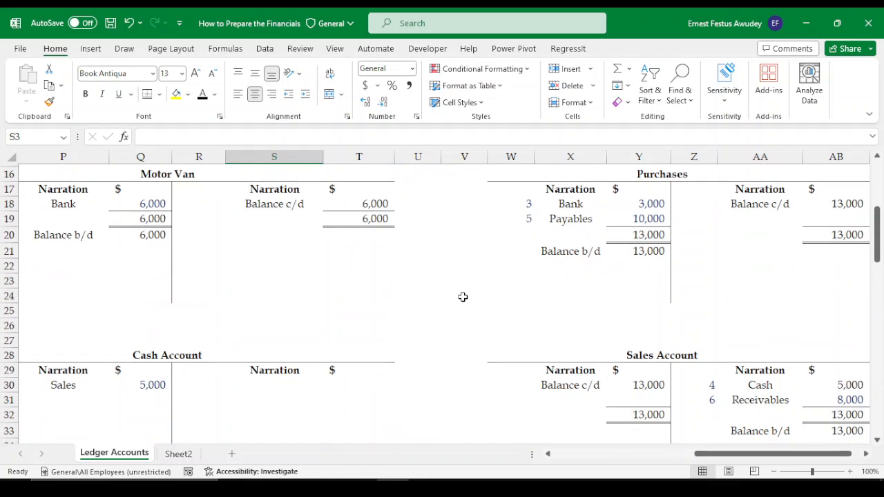
{"action": "scroll", "coordinate": [465, 336], "scroll_direction": "down", "scroll_amount": 12}
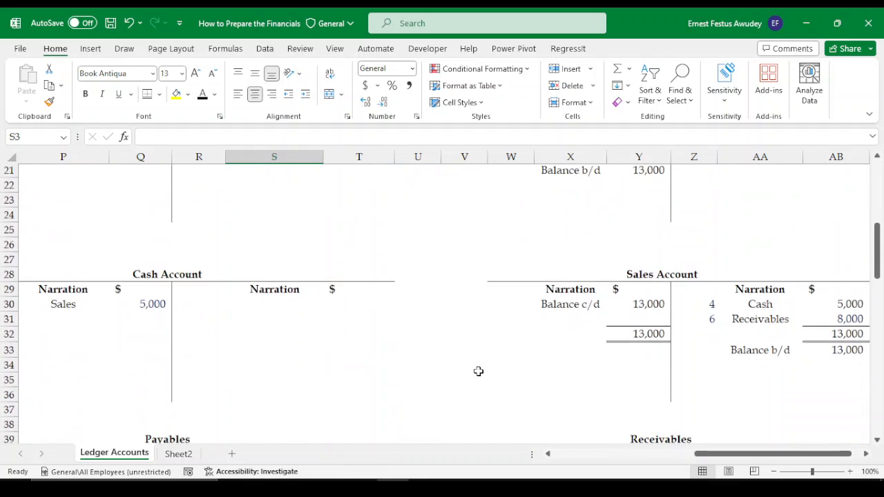
{"action": "scroll", "coordinate": [483, 362], "scroll_direction": "down", "scroll_amount": 7}
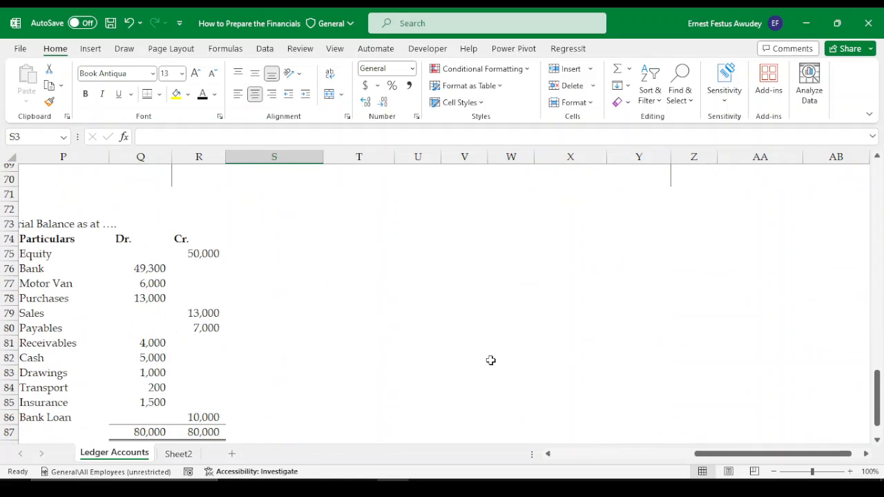
{"action": "left_click_drag", "start_coordinate": [719, 457], "coordinate": [686, 457]}
{"action": "scroll", "coordinate": [663, 386], "scroll_direction": "up", "scroll_amount": 2}
{"action": "scroll", "coordinate": [577, 316], "scroll_direction": "down", "scroll_amount": 1}
{"action": "scroll", "coordinate": [577, 316], "scroll_direction": "down", "scroll_amount": 1}
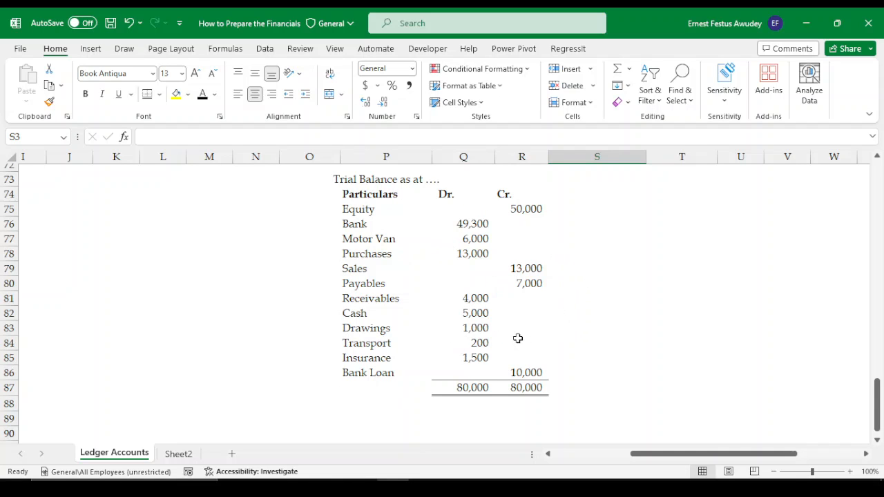
Open Sheet2 and examine the sole trader's trial balance as at 30 June Year 6 and its additional information.
{"action": "left_click", "coordinate": [183, 458]}
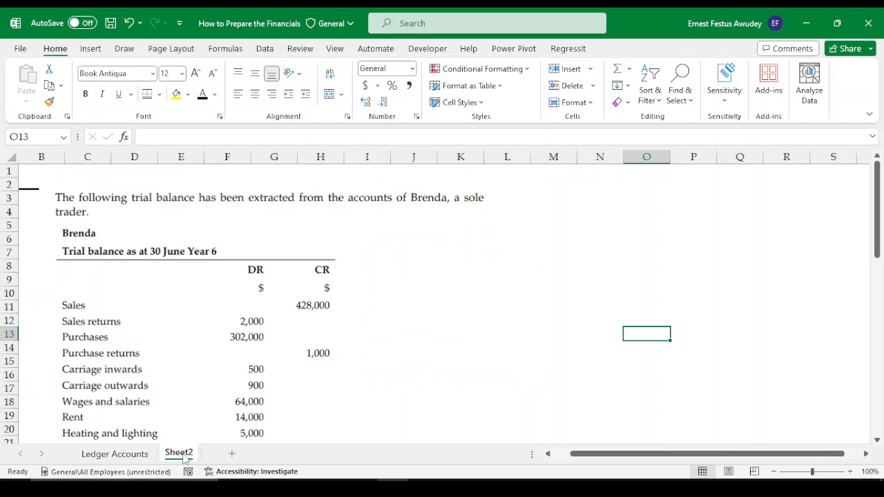
{"action": "scroll", "coordinate": [414, 280], "scroll_direction": "down", "scroll_amount": 1}
{"action": "scroll", "coordinate": [418, 281], "scroll_direction": "down", "scroll_amount": 1}
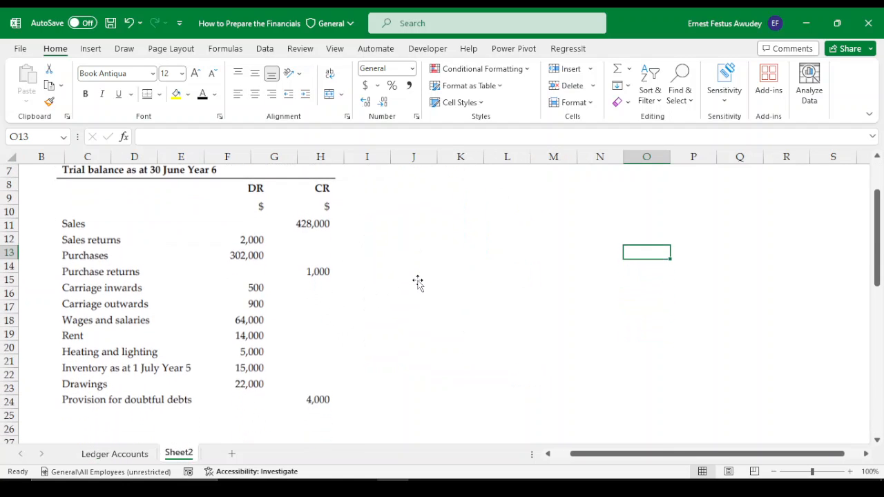
{"action": "scroll", "coordinate": [418, 284], "scroll_direction": "down", "scroll_amount": 4}
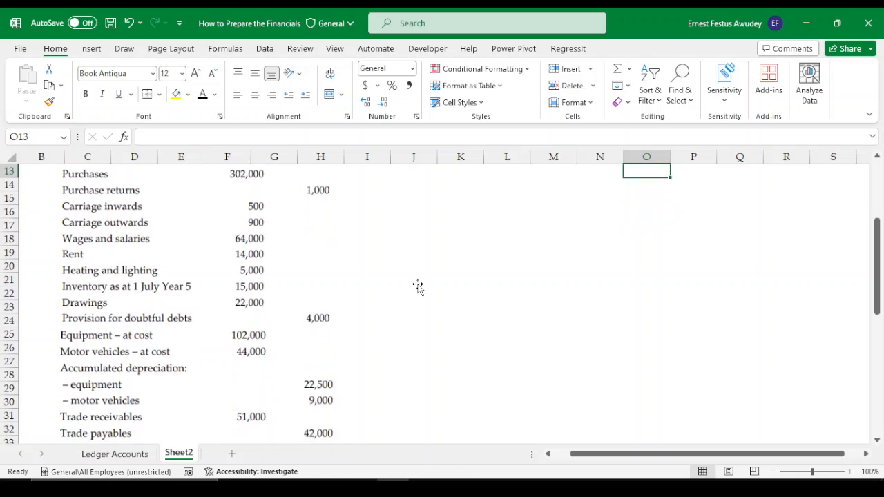
{"action": "scroll", "coordinate": [418, 296], "scroll_direction": "up", "scroll_amount": 4}
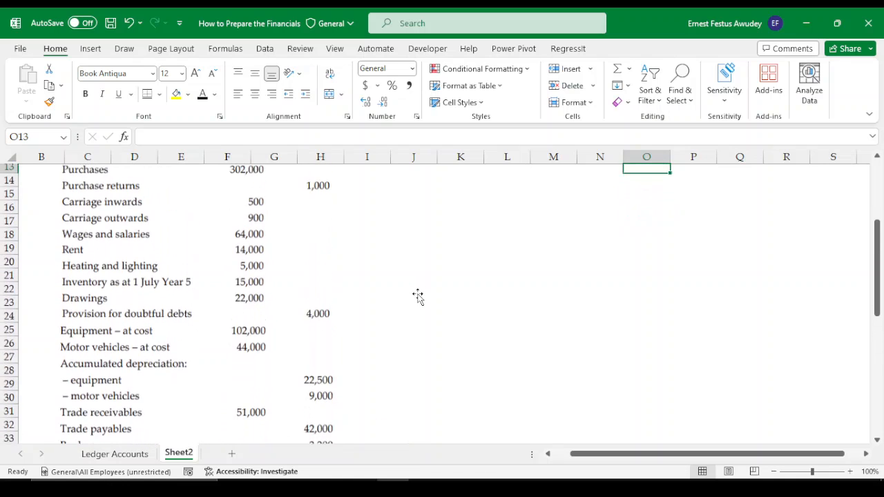
{"action": "scroll", "coordinate": [417, 295], "scroll_direction": "up", "scroll_amount": 2}
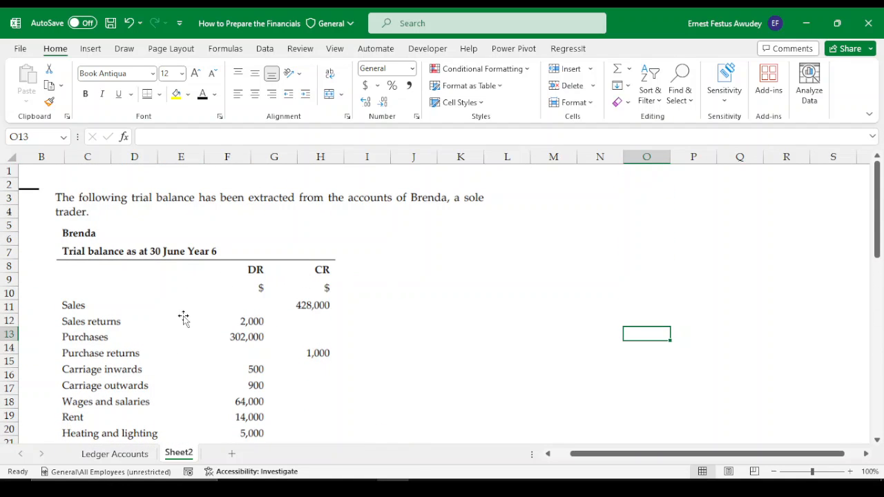
{"action": "scroll", "coordinate": [265, 357], "scroll_direction": "down", "scroll_amount": 10}
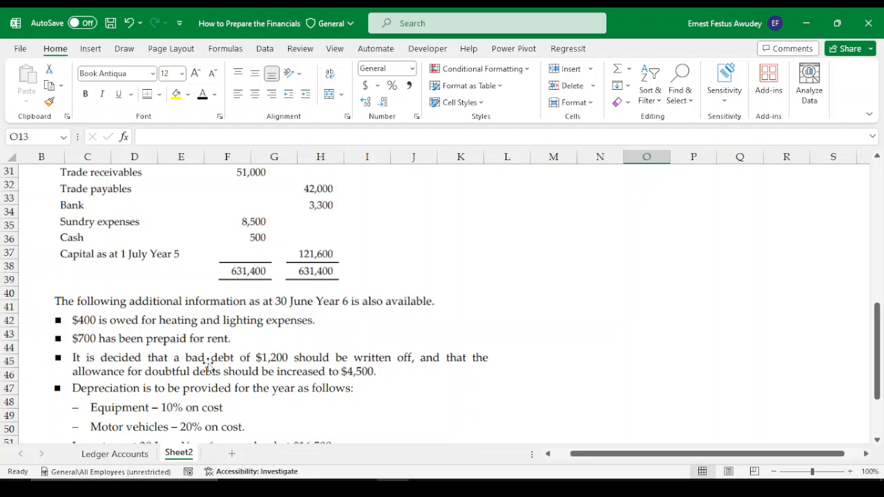
{"action": "scroll", "coordinate": [197, 338], "scroll_direction": "down", "scroll_amount": 2}
{"action": "scroll", "coordinate": [300, 321], "scroll_direction": "up", "scroll_amount": 6}
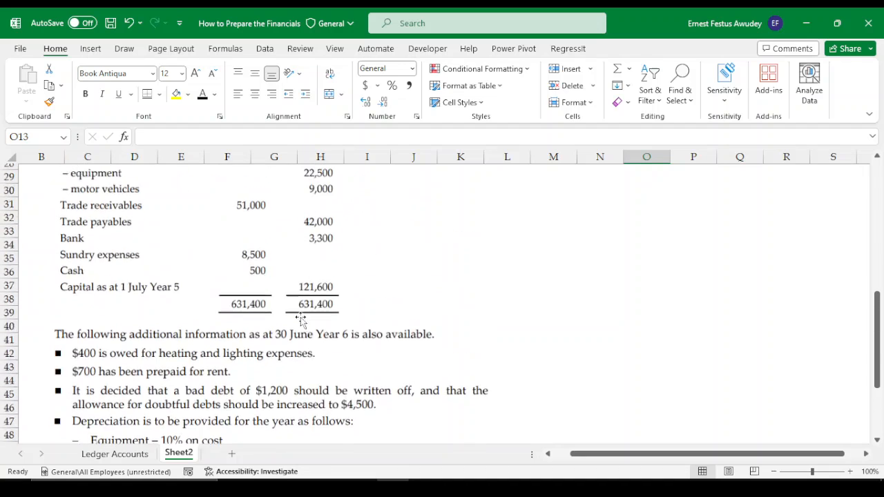
Read the additional information as at 30 June Year 6 and the required statements below the sole trader's trial balance.
{"action": "scroll", "coordinate": [301, 290], "scroll_direction": "down", "scroll_amount": 2}
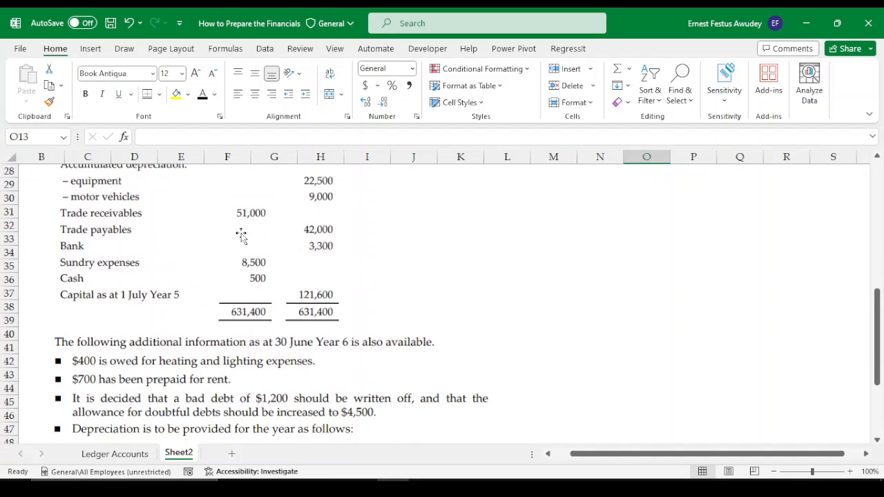
{"action": "scroll", "coordinate": [397, 339], "scroll_direction": "down", "scroll_amount": 4}
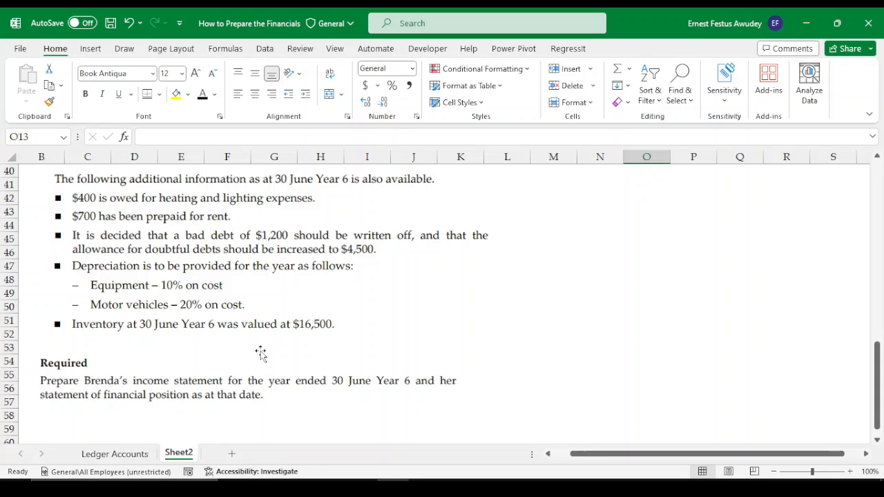
Return to the Ledger Accounts sheet and review the T-accounts, the debit and credit rules, and the list of business transactions.
{"action": "left_click", "coordinate": [128, 456]}
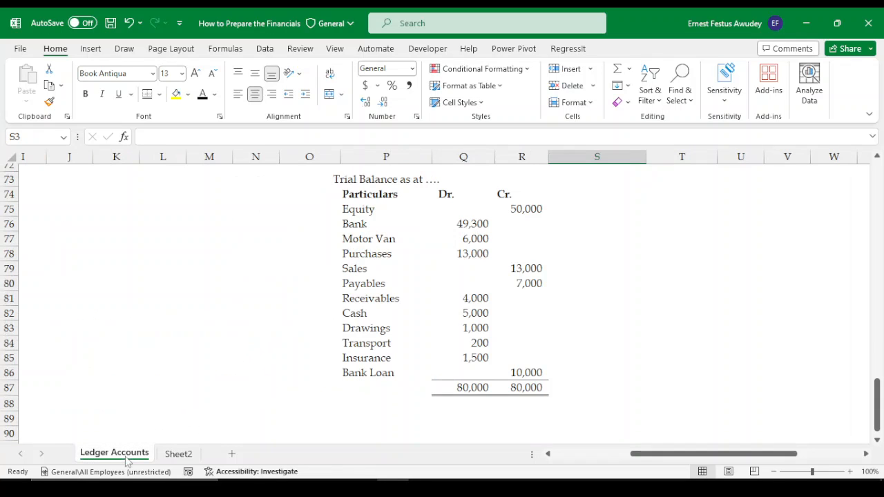
{"action": "scroll", "coordinate": [384, 349], "scroll_direction": "up", "scroll_amount": 5}
{"action": "scroll", "coordinate": [473, 350], "scroll_direction": "up", "scroll_amount": 19}
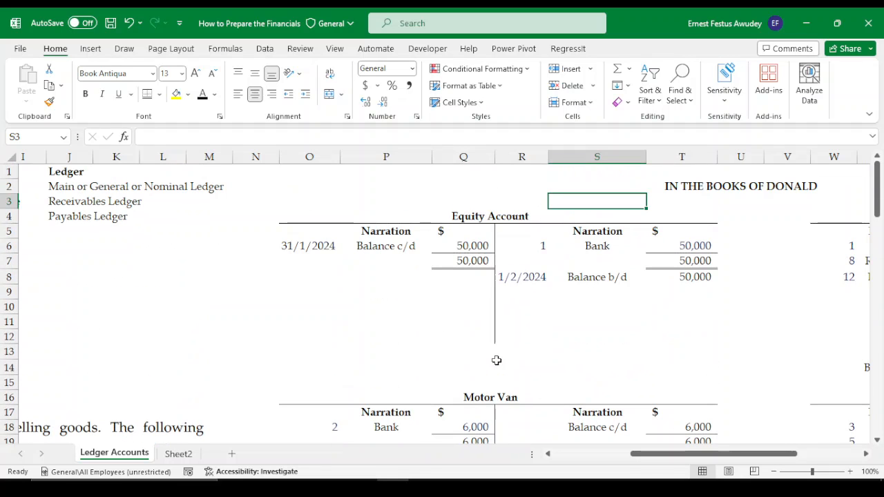
{"action": "left_click", "coordinate": [314, 216]}
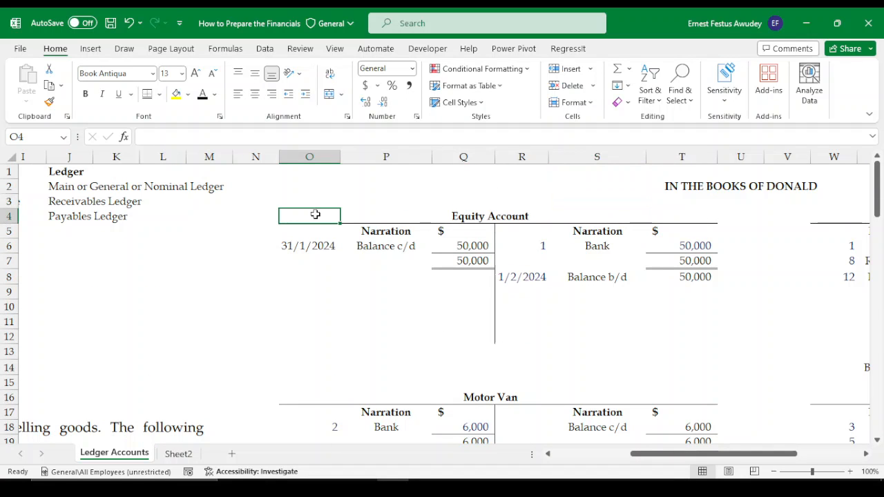
{"action": "left_click", "coordinate": [313, 186]}
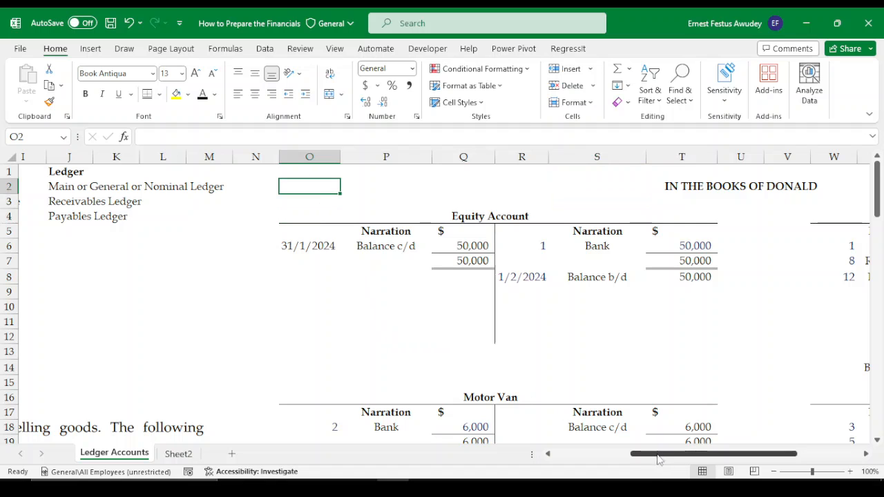
{"action": "left_click_drag", "start_coordinate": [658, 459], "coordinate": [581, 459]}
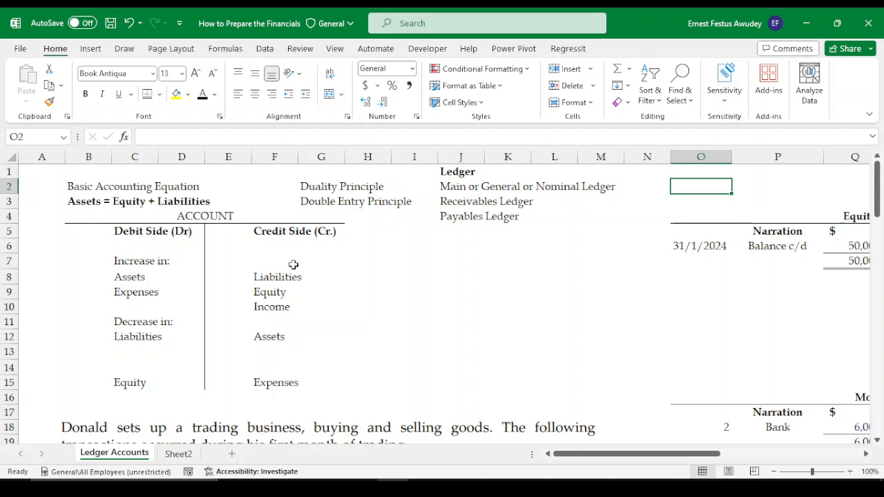
{"action": "scroll", "coordinate": [479, 296], "scroll_direction": "down", "scroll_amount": 1}
{"action": "scroll", "coordinate": [479, 297], "scroll_direction": "down", "scroll_amount": 13}
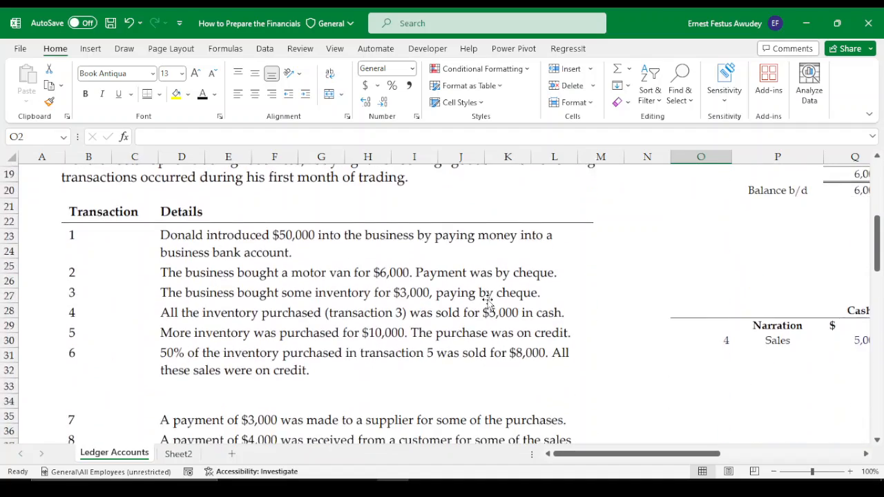